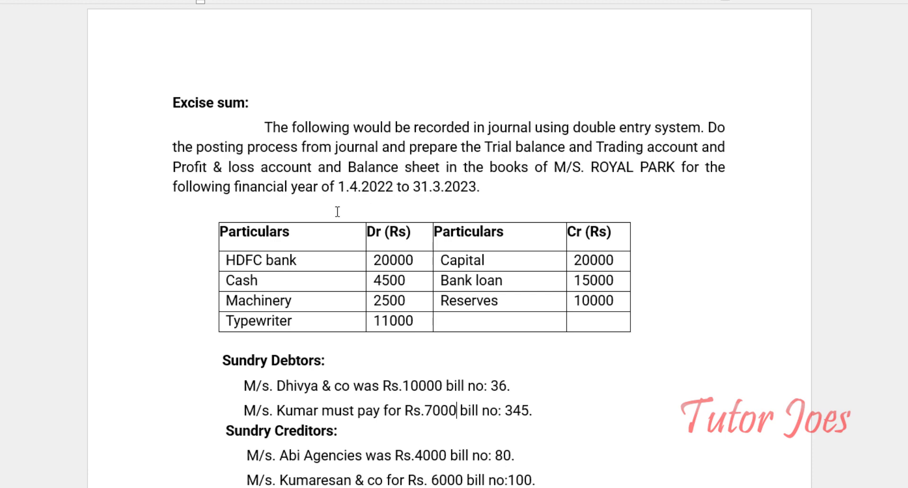
- Read through the exercise's opening balances, sundry debtors and creditors, and the transactions during the period
scroll(334, 211, down, 1)
scroll(335, 221, down, 5)
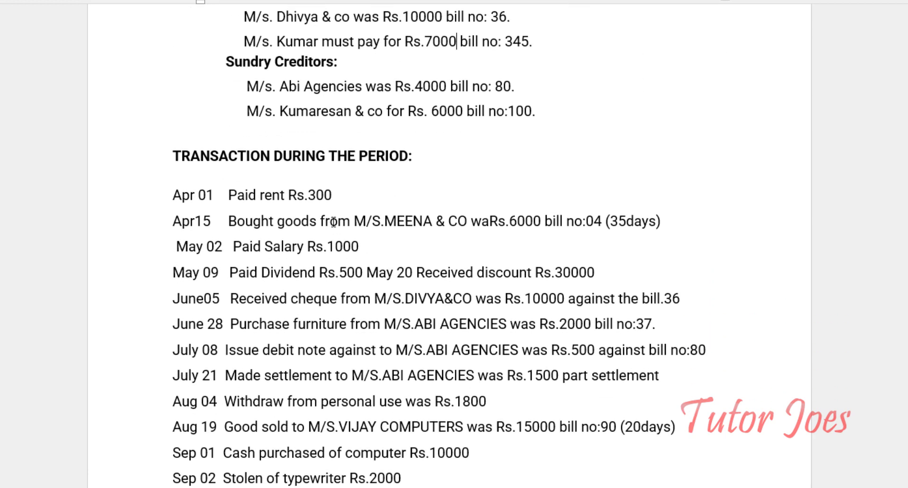
scroll(330, 232, up, 3)
scroll(269, 304, down, 2)
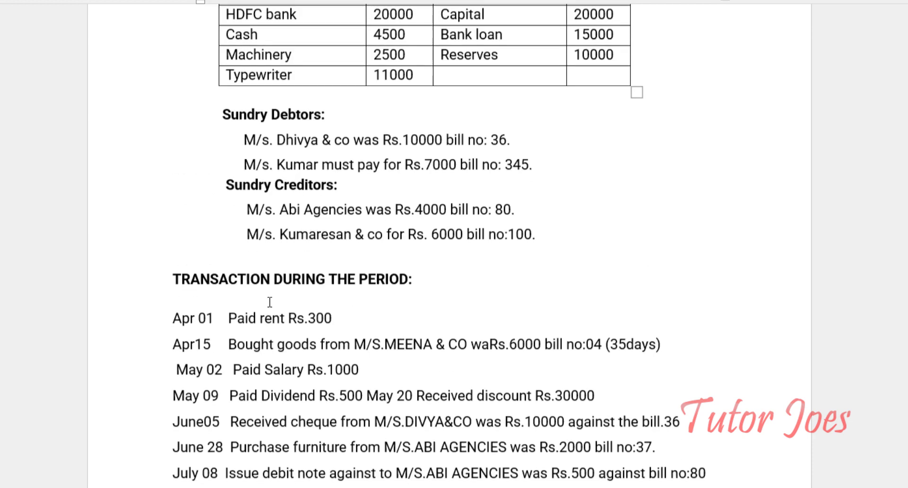
scroll(265, 305, down, 2)
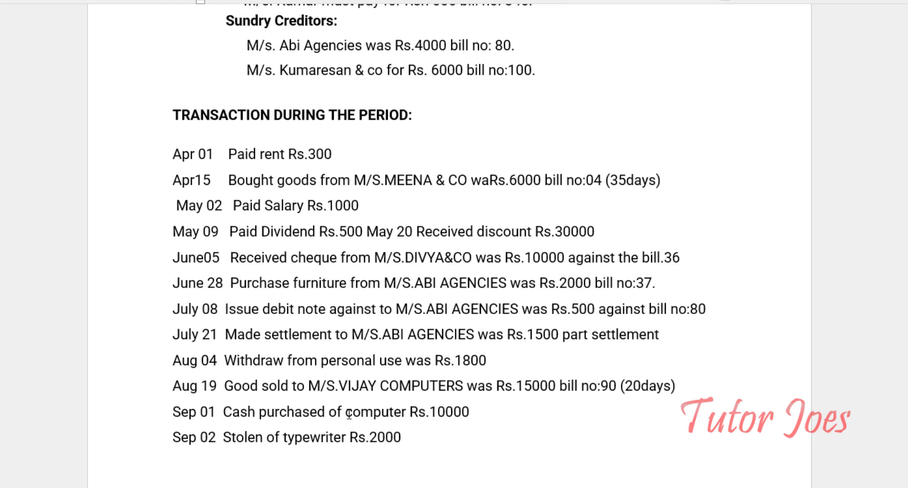
scroll(349, 416, up, 7)
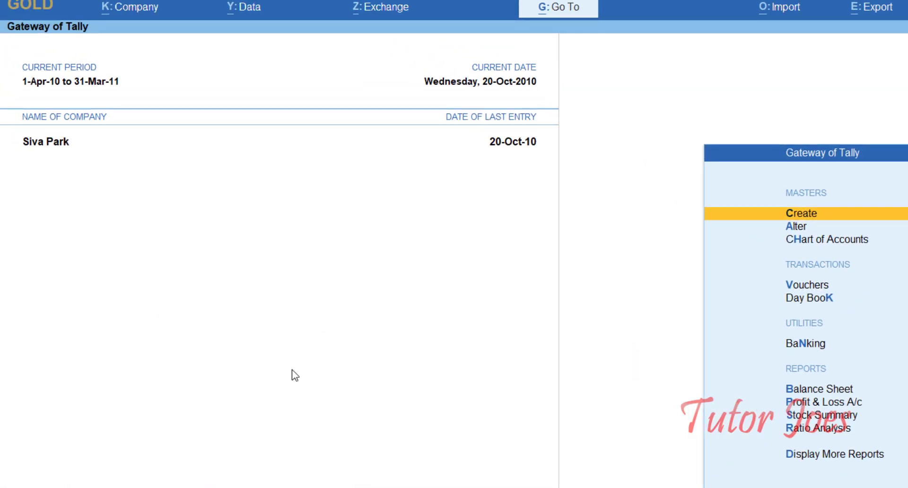
- Start a new company named Royal Park, keeping the same mailing name and a blank address
key(alt+k)
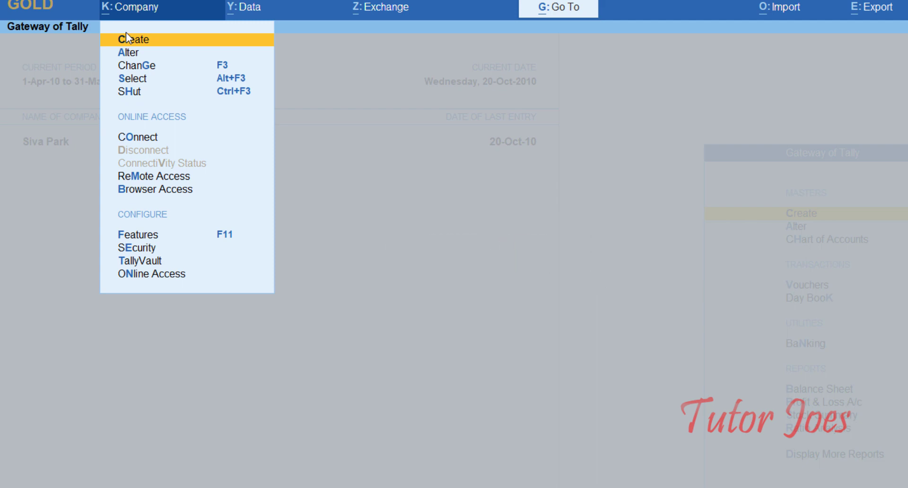
click(127, 38)
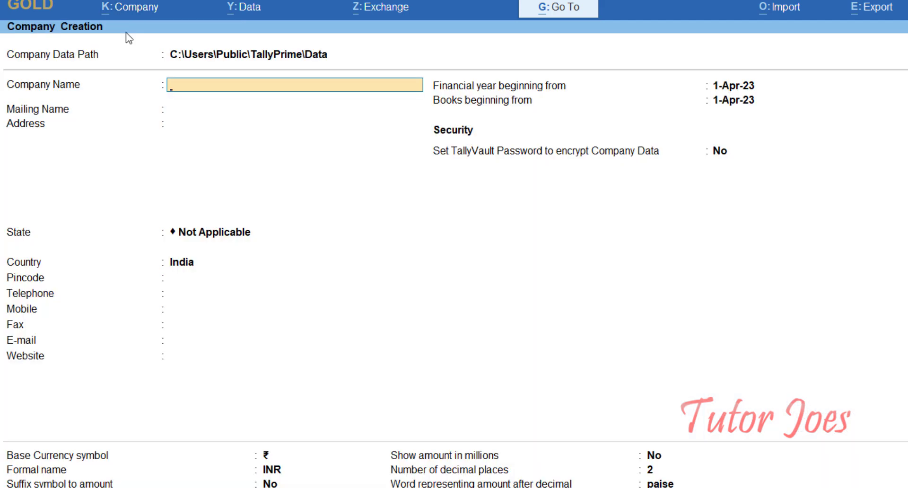
text(Royal Park)
key(Return)
key(Return)
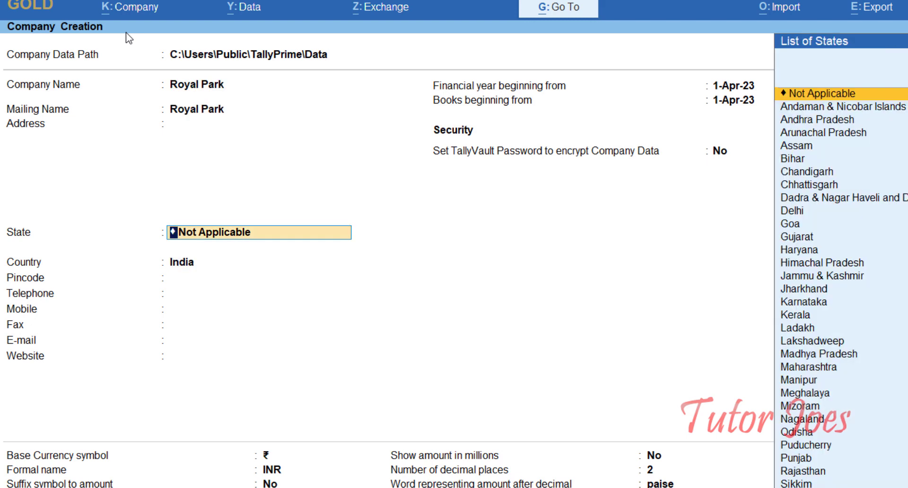
- Set the company's state to Tamil Nadu, keep India as the country and leave the contact details blank
text(T)
key(Up)
key(Up)
key(Down)
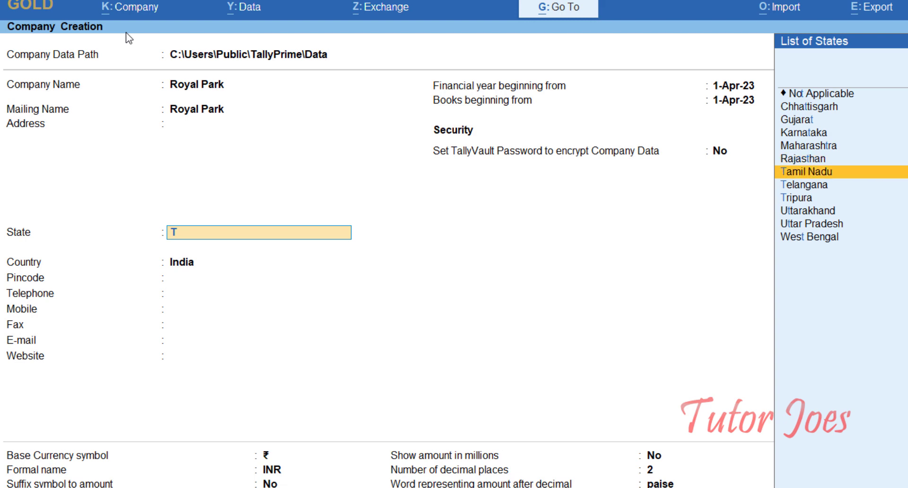
key(Return)
key(Return)
key(Return)
key(Return)
key(Return)
key(Return)
key(Return)
key(Return)
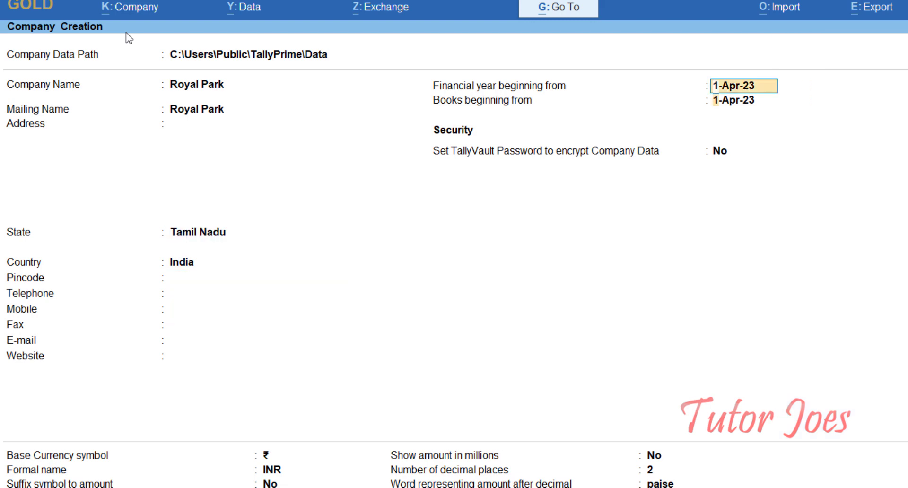
- Set the financial year to begin on 1-4-2022, keep the default security and currency settings, and save the company
key(Up)
text(1-4-2022)
key(Return)
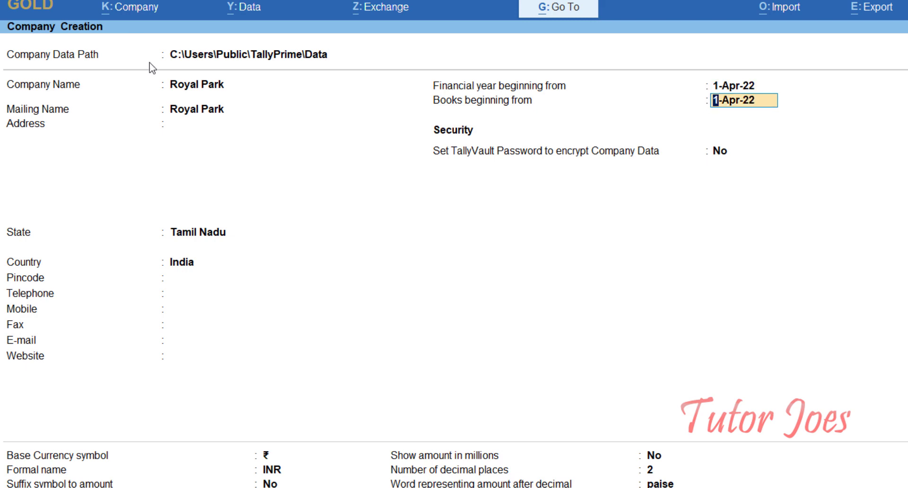
key(Return)
key(Return)
key(Return)
key(Return)
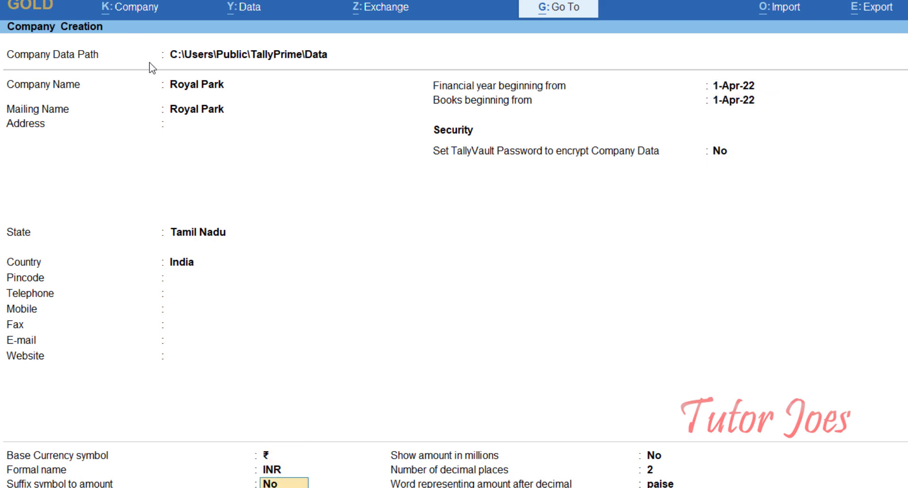
key(Return)
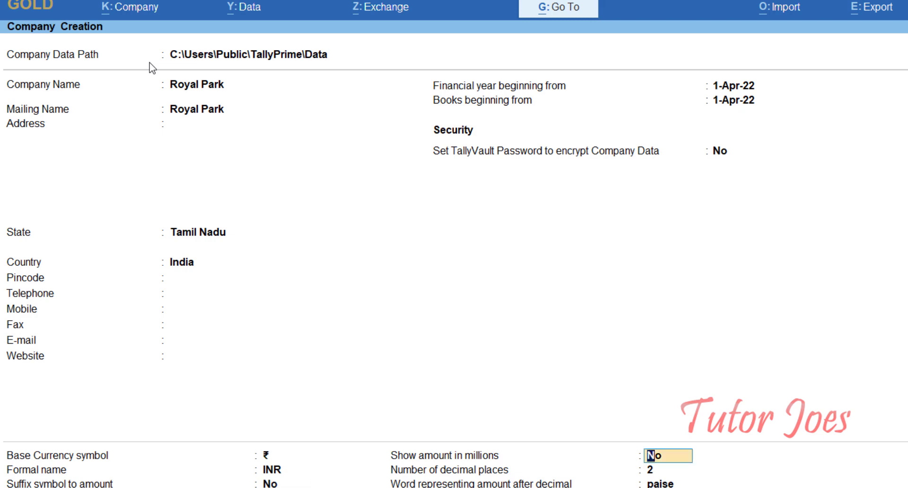
key(Return)
key(Return)
key(Return)
key(Return)
key(Return)
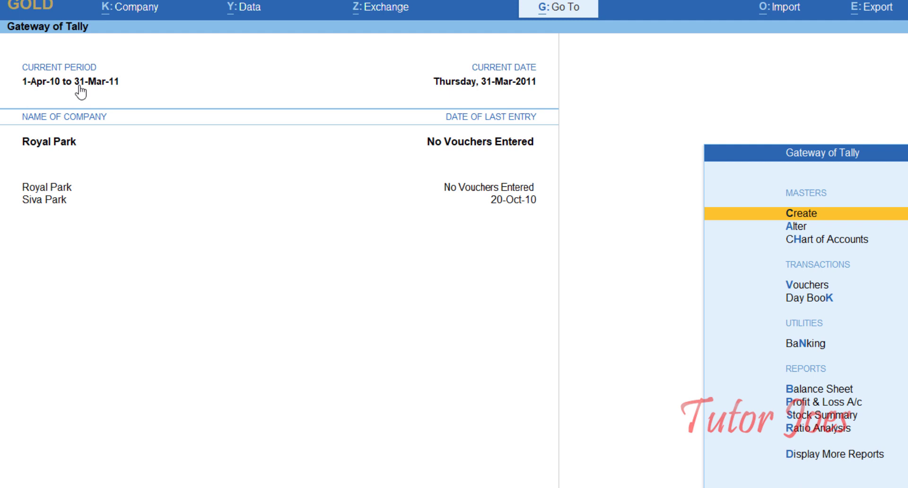
- Change the current period to run from 1-4-2022 to 31-3-2023
key(alt+F2)
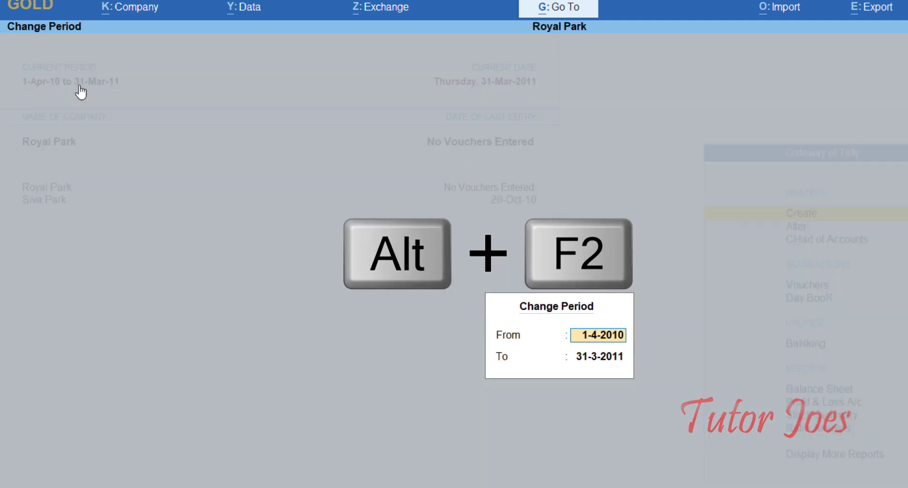
text(1-4)
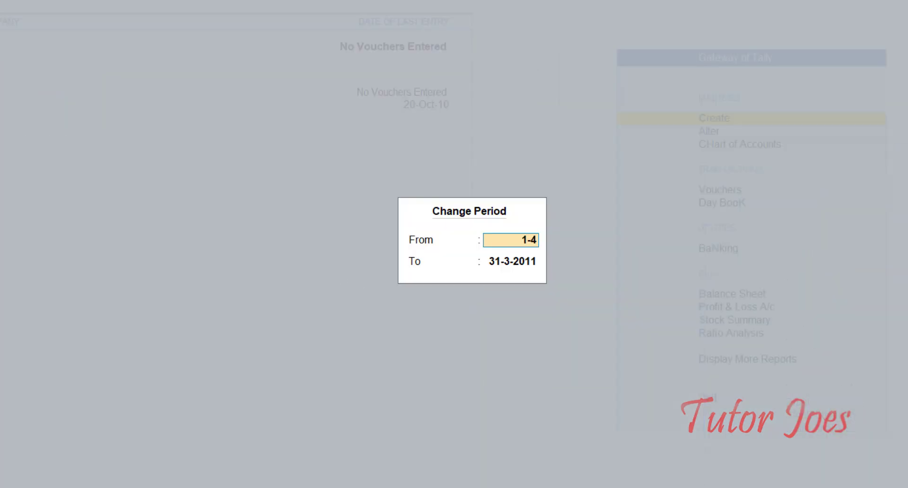
text(-2022)
key(Return)
text(31-)
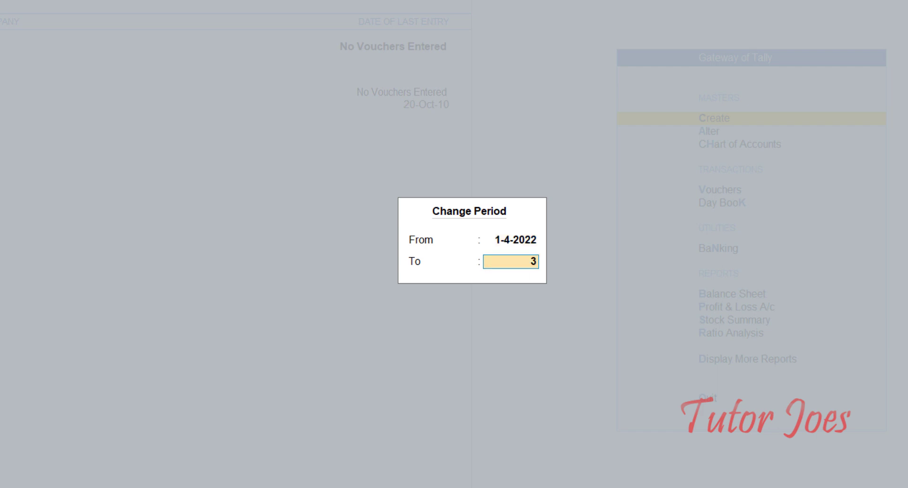
text(3-2023)
key(Return)
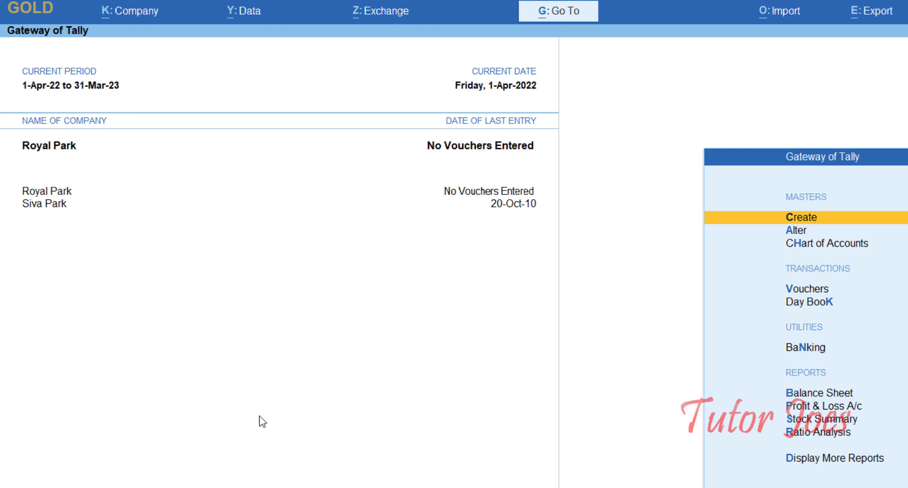
- Start creating a ledger and bring up the exercise image over the form, framed on its opening balances table
key(Return)
key(Down)
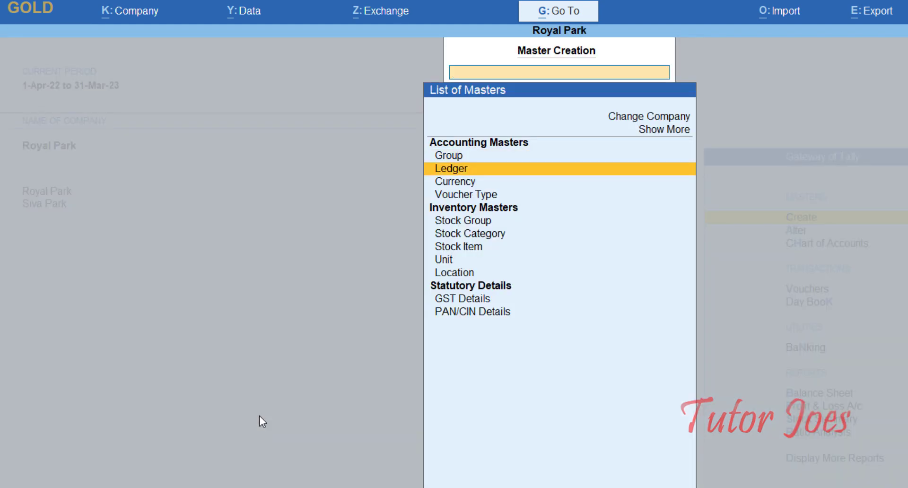
key(Return)
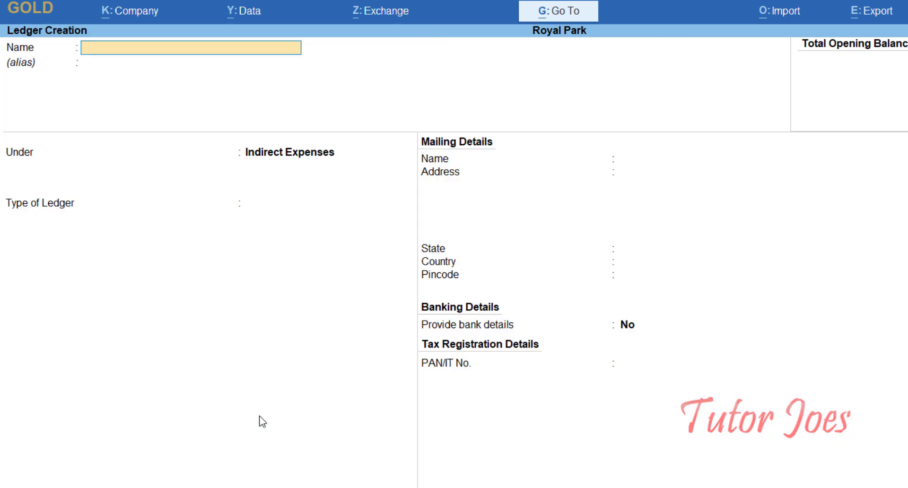
key(alt+Tab)
scroll(184, 314, up, 3)
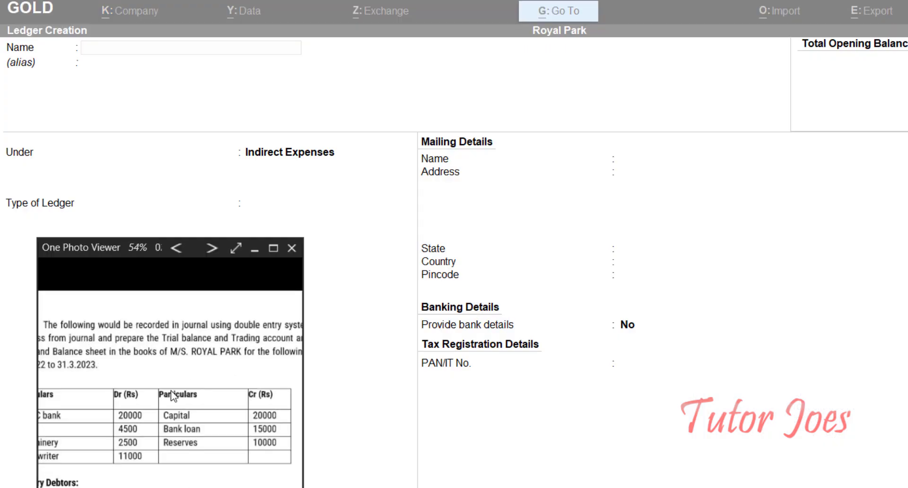
drag(160, 431, 200, 411)
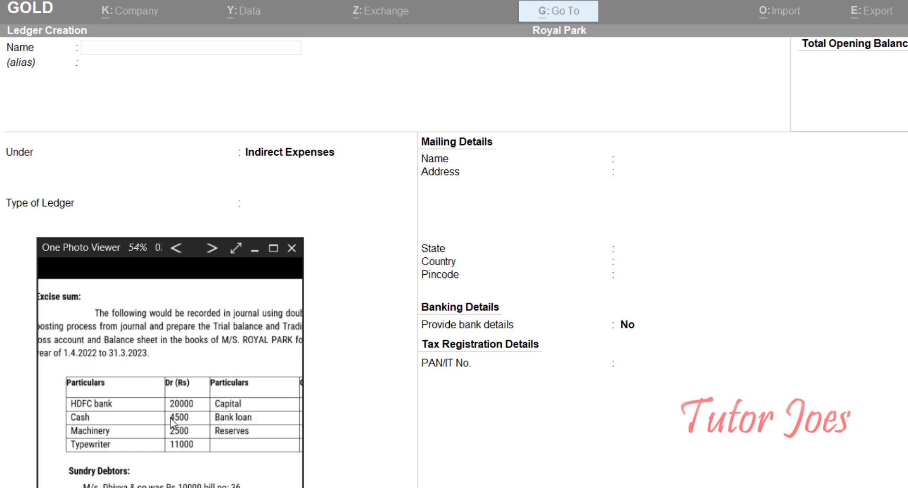
scroll(104, 411, up, 1)
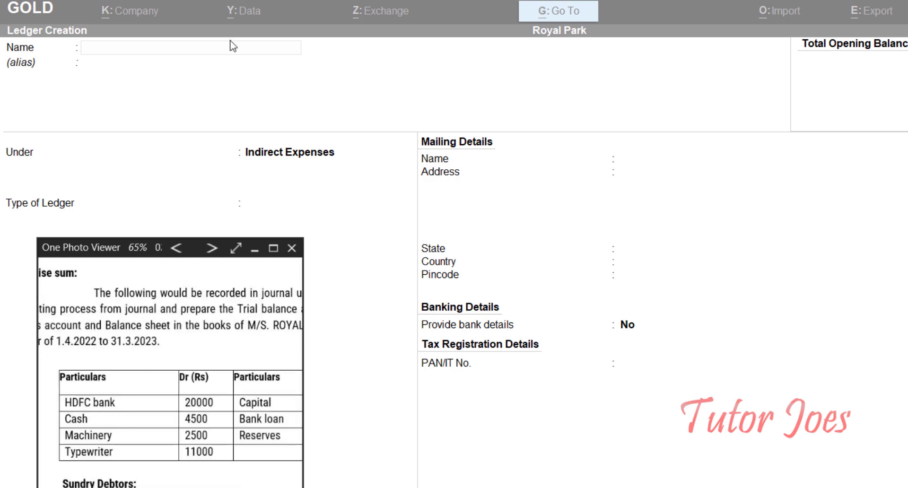
click(188, 102)
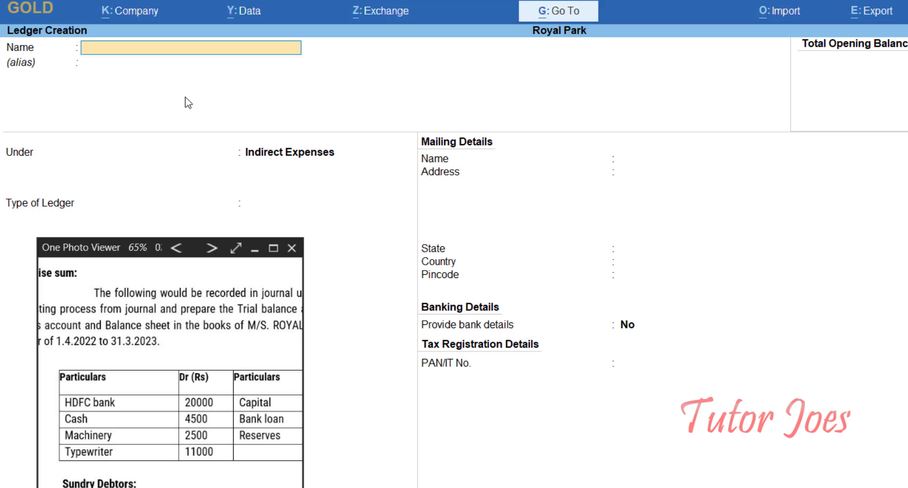
- Name the new ledger HDFC Bank and place it under Bank Accounts
text(HDFC Bank)
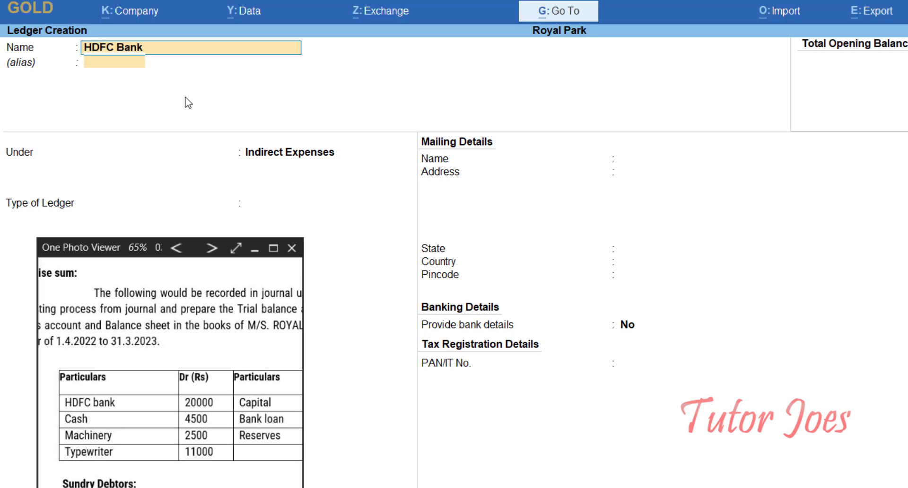
key(Return)
text(Ban)
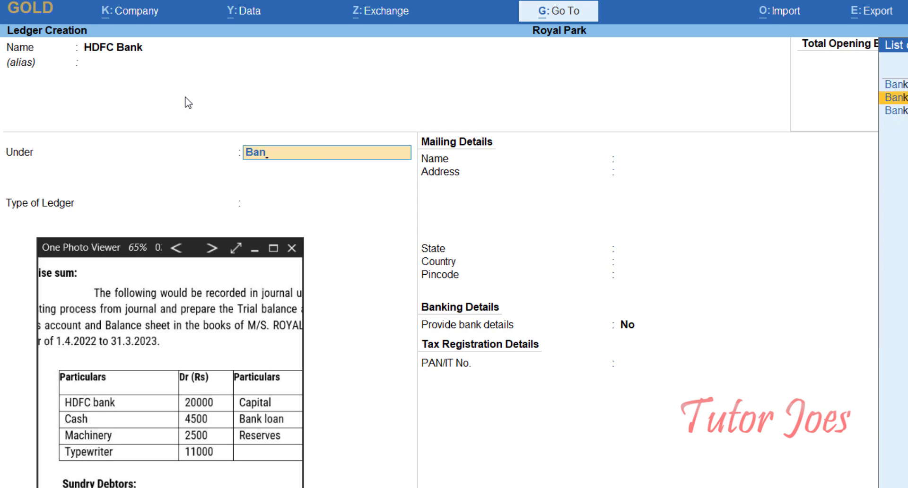
key(Return)
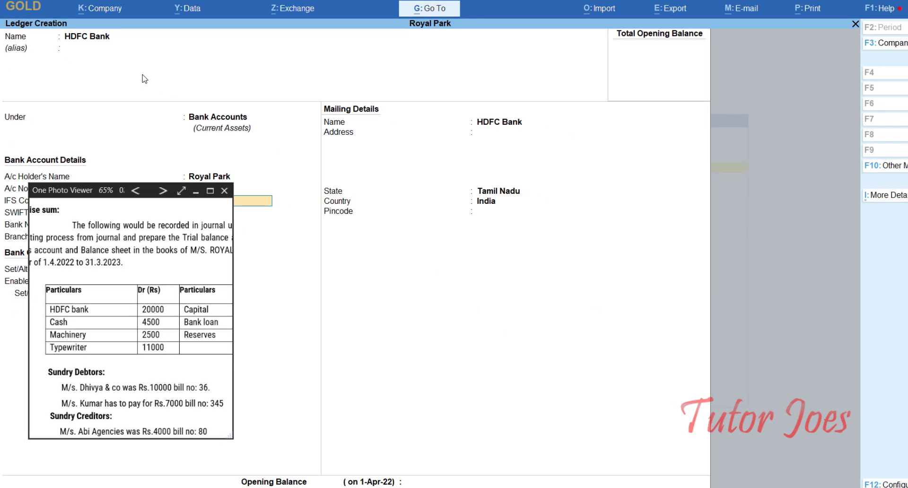
- Shift the exercise image down, leave the remaining bank details blank, and save the HDFC Bank ledger with an opening balance of 20000
drag(80, 193, 71, 219)
click(343, 270)
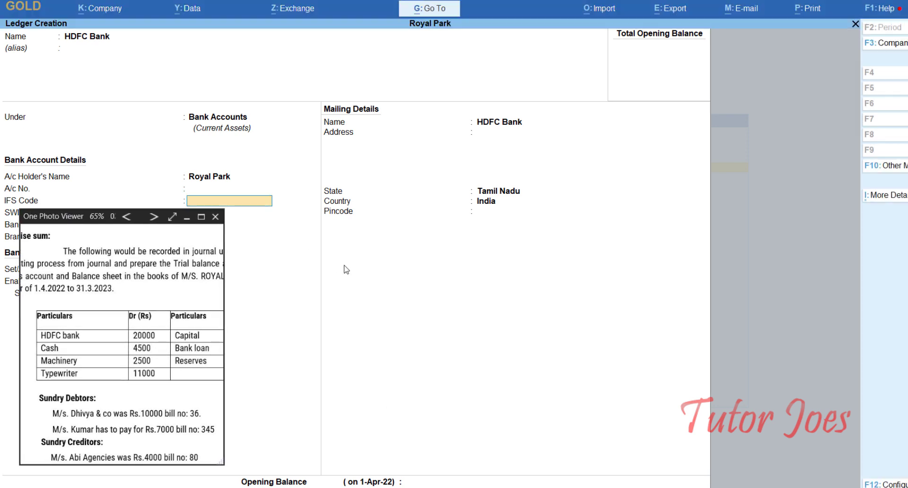
key(Return)
key(Return)
key(Return)
key(Return)
key(Return)
key(Return)
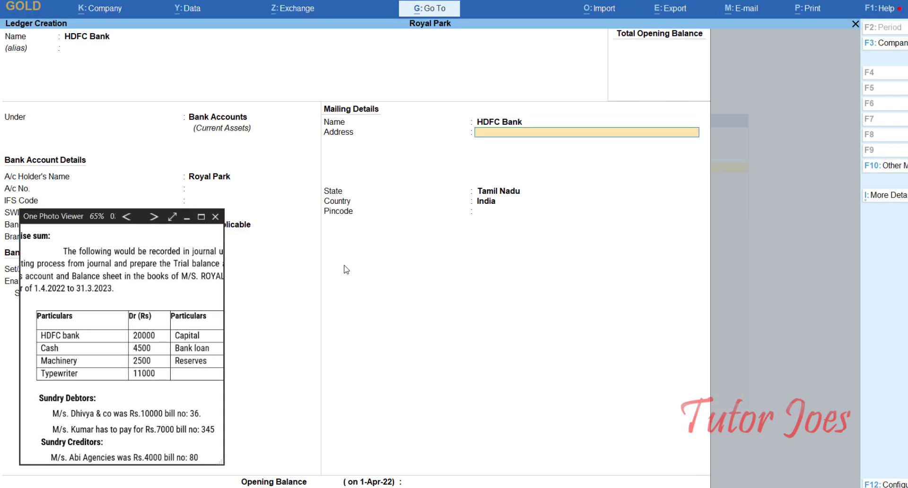
text(20000)
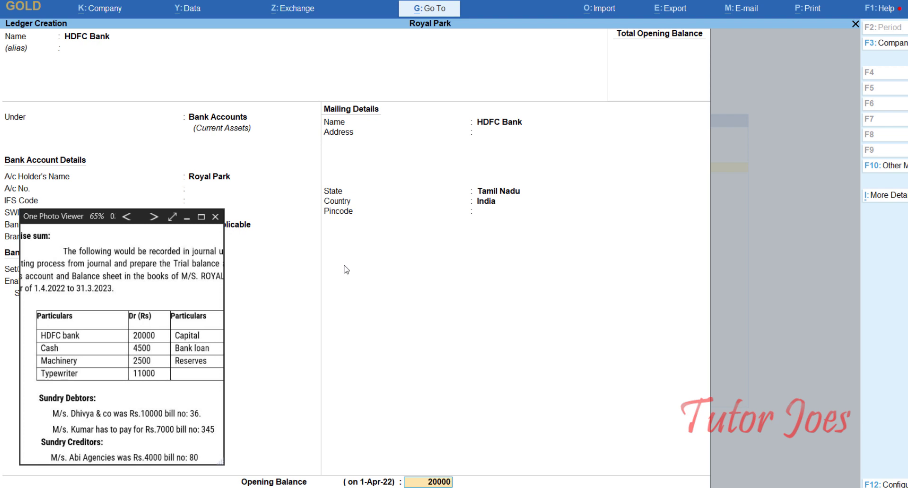
key(Return)
key(Return)
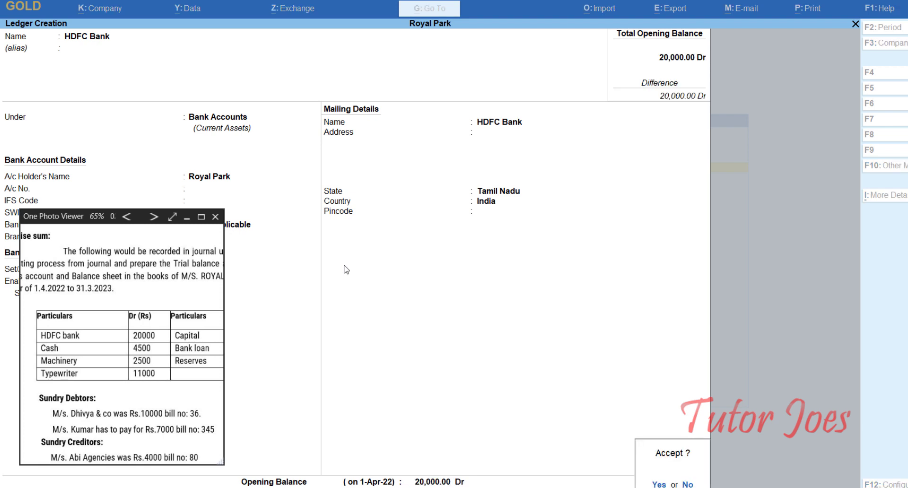
key(Return)
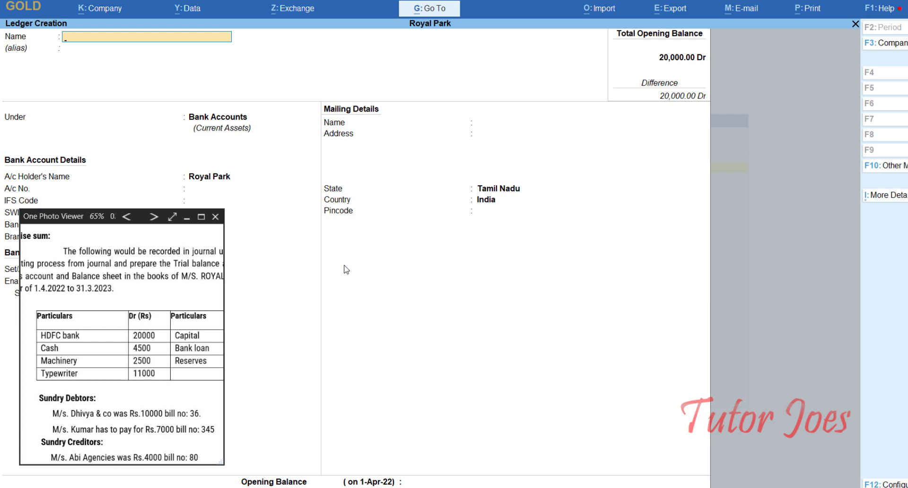
- Open the existing Cash ledger for alteration and save it with an opening balance of 4500
key(Page_Up)
key(Page_Up)
key(Page_Up)
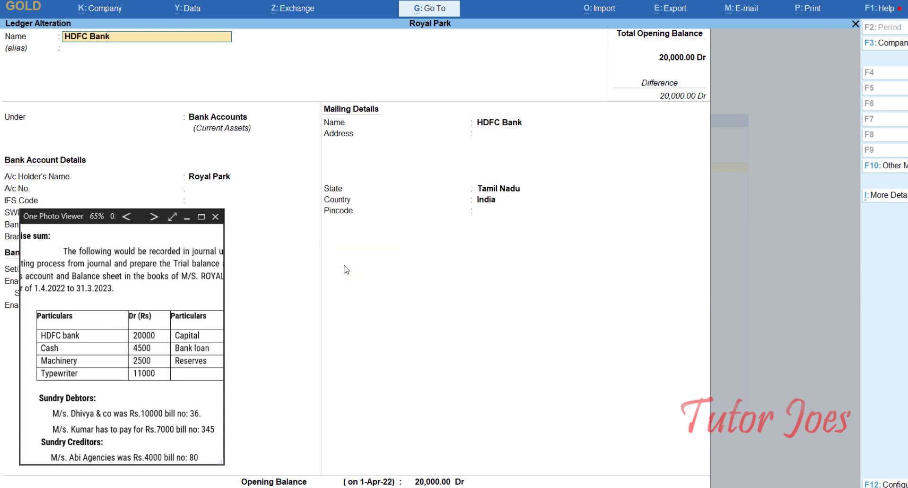
key(Return)
key(Return)
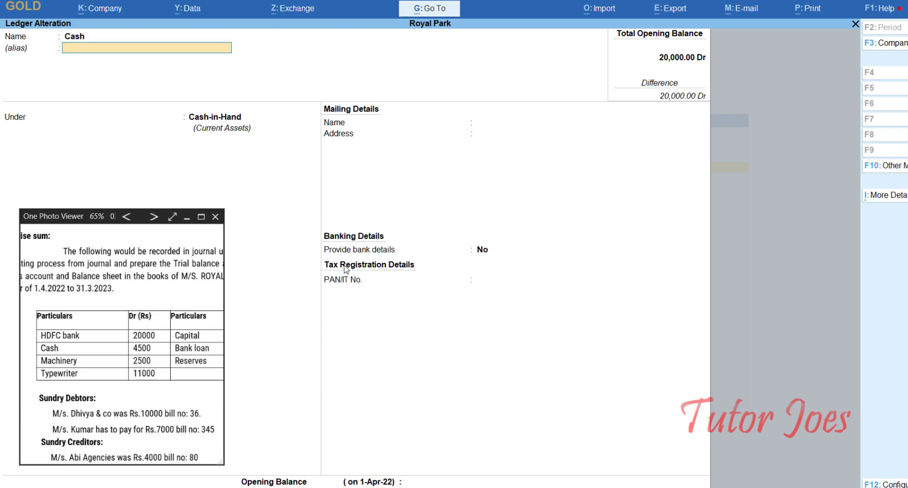
key(Return)
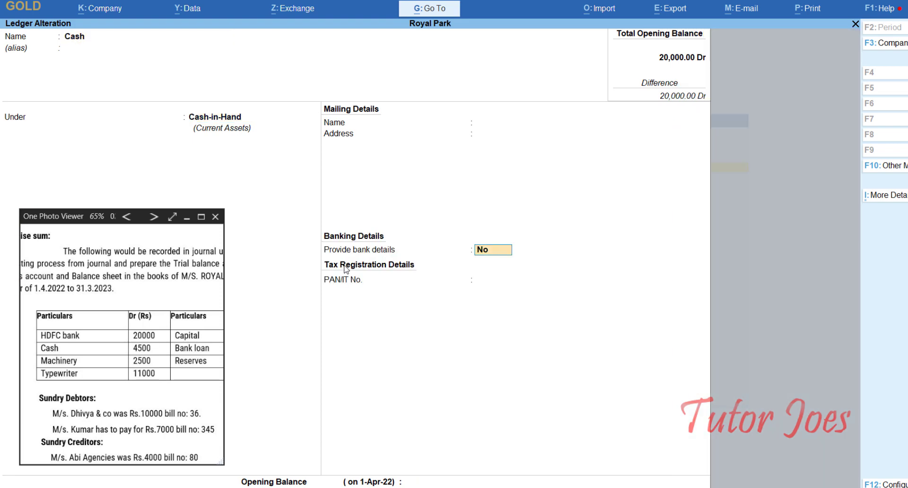
key(Return)
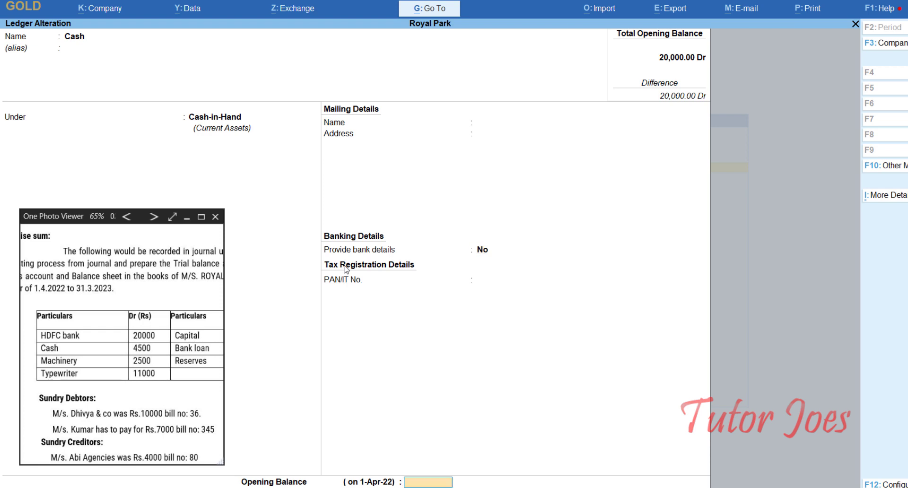
text(4500)
key(Return)
key(Return)
key(Return)
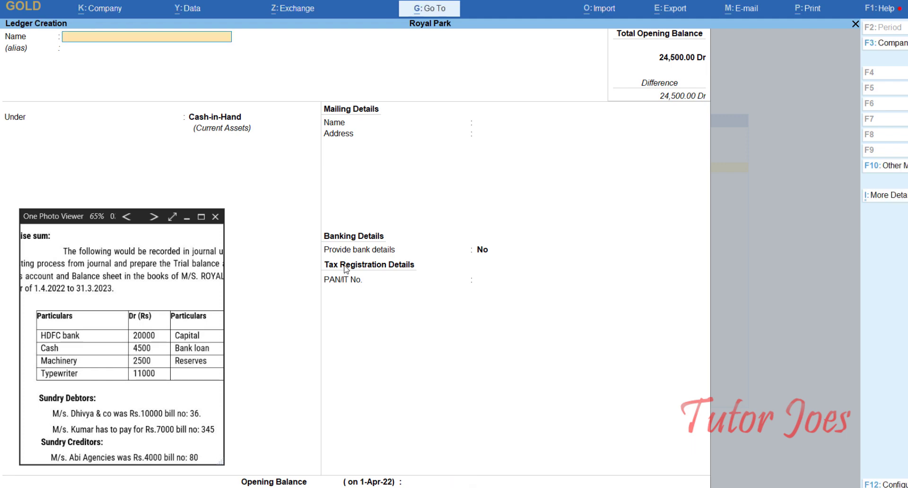
- Name a new ledger Machinery and place it under Fixed Assets
text(Machinery)
key(Return)
text(Fi)
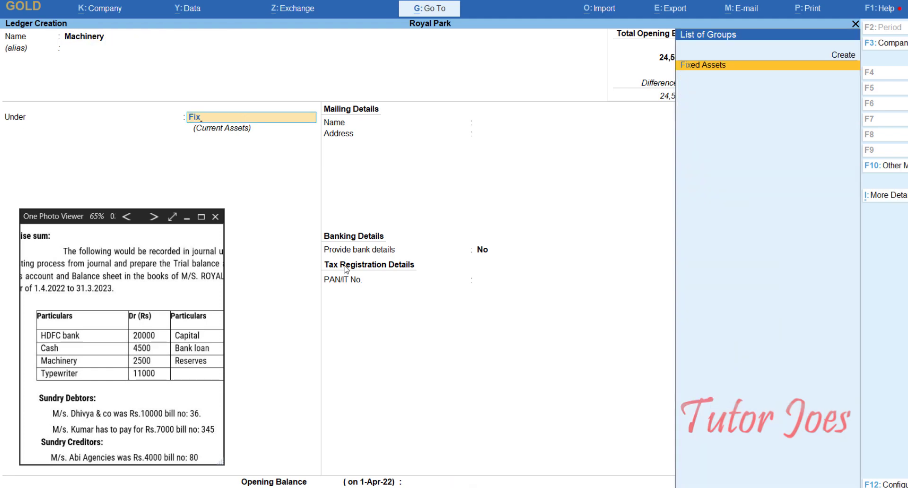
text(x)
key(Return)
key(Return)
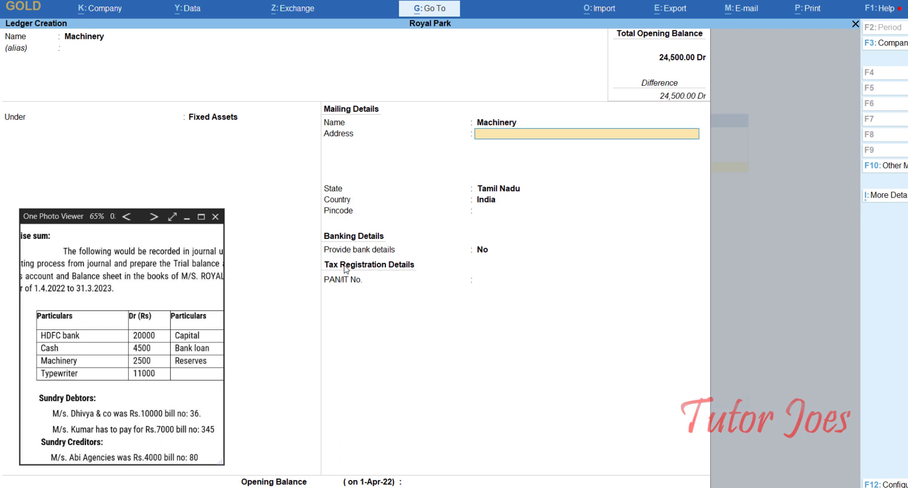
- Leave Machinery's remaining details at their defaults and save the ledger with an opening balance of 2500
key(Return)
key(Return)
key(Return)
key(Return)
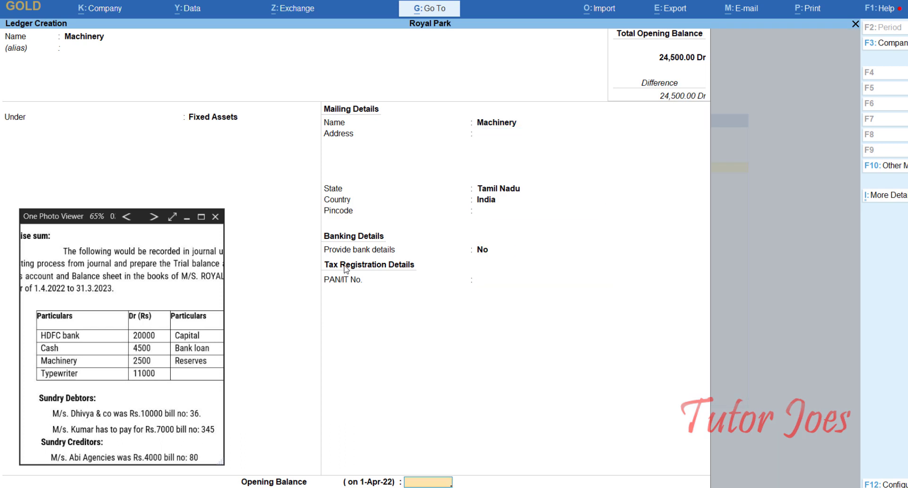
text(2500)
key(Return)
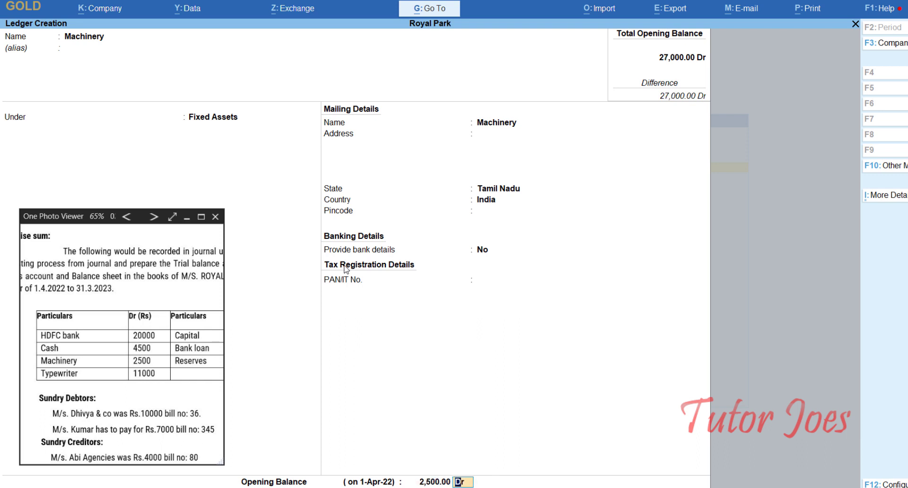
key(Return)
key(Return)
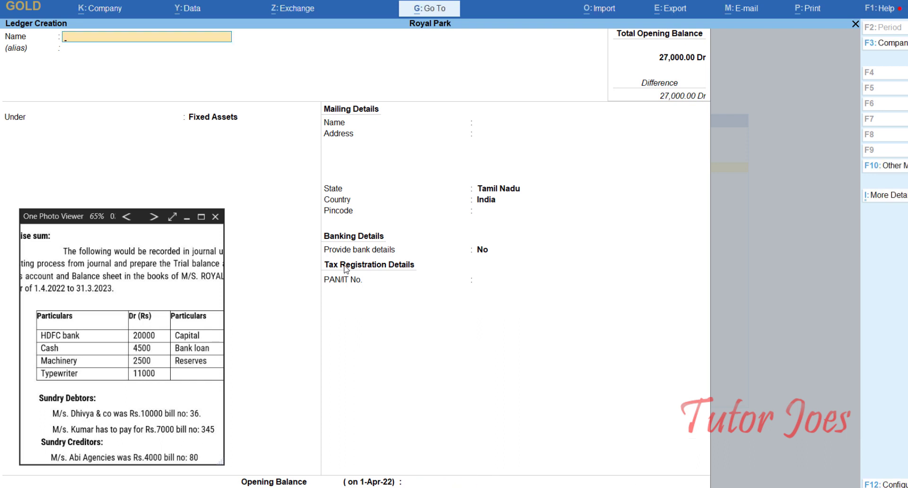
- Create a Type Writer ledger under Fixed Assets with an opening balance of 11000
text(Type Writer)
key(Return)
key(Return)
key(Return)
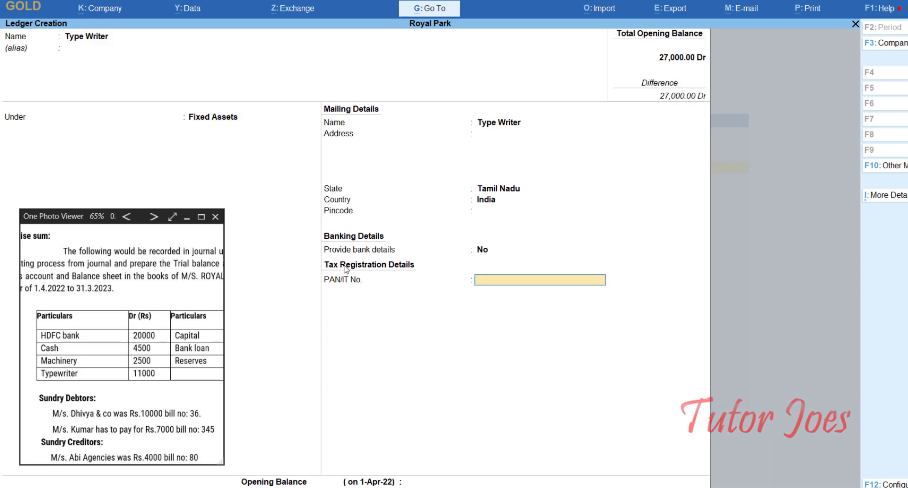
key(Return)
text(11)
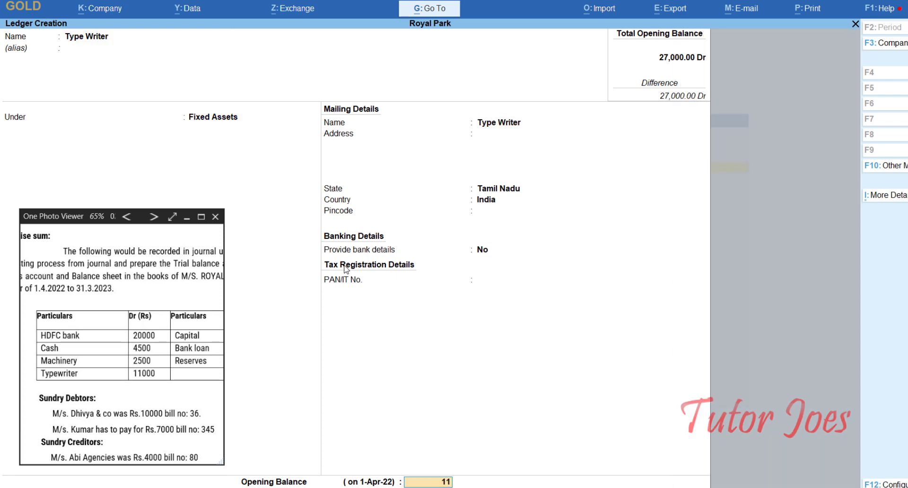
text(000)
key(Return)
key(Return)
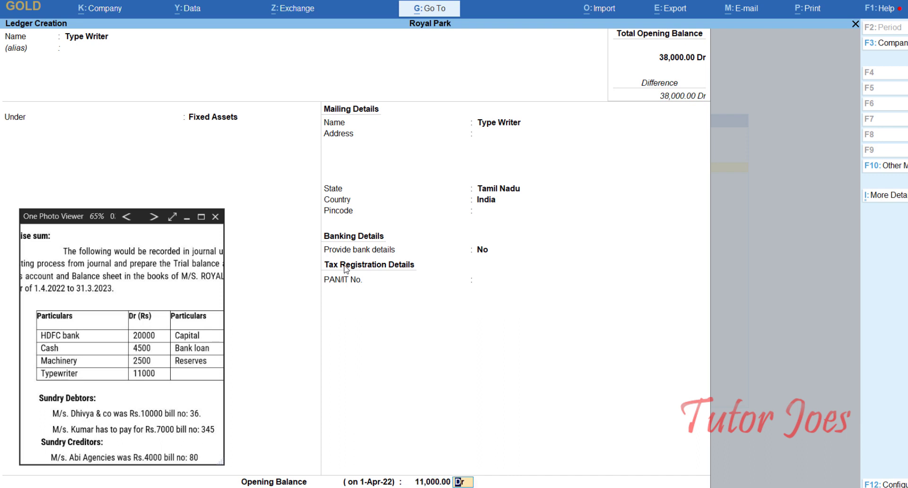
- Shift the exercise image to its credit column, then name a new ledger Capital and place it under Capital Account
drag(159, 365, 87, 366)
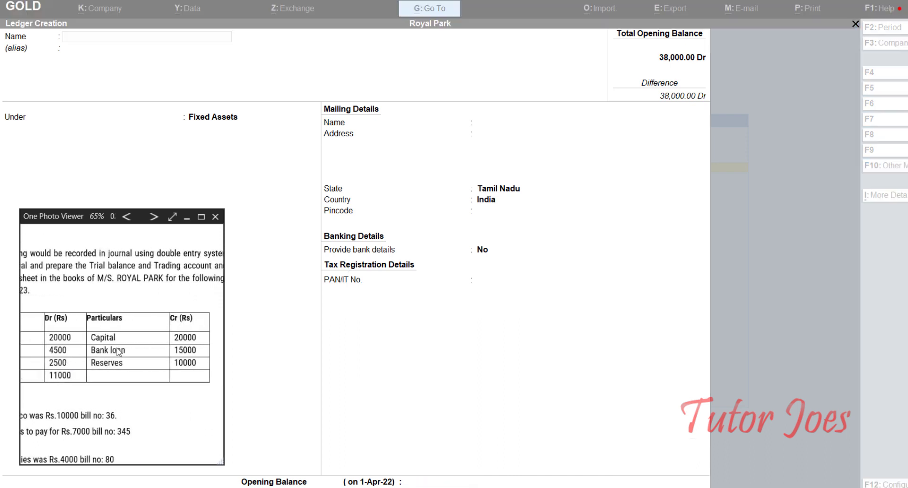
click(264, 199)
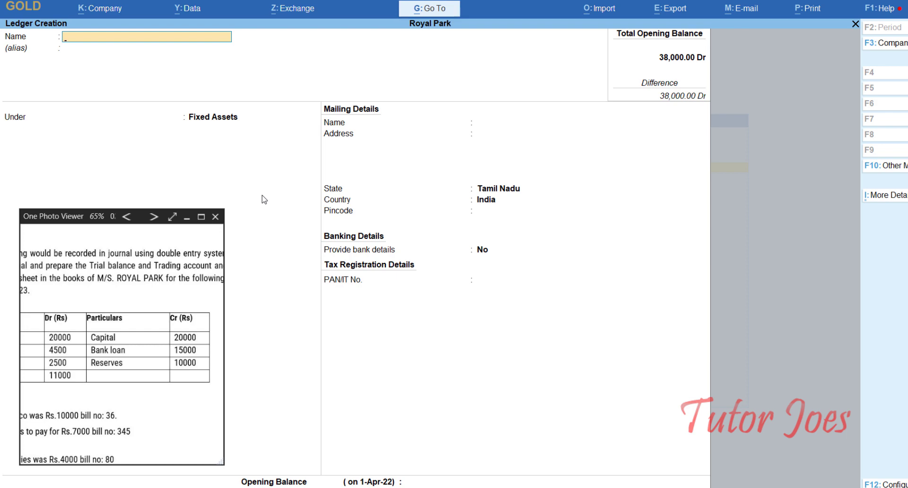
text(Capital)
key(Return)
key(Return)
text(Capi)
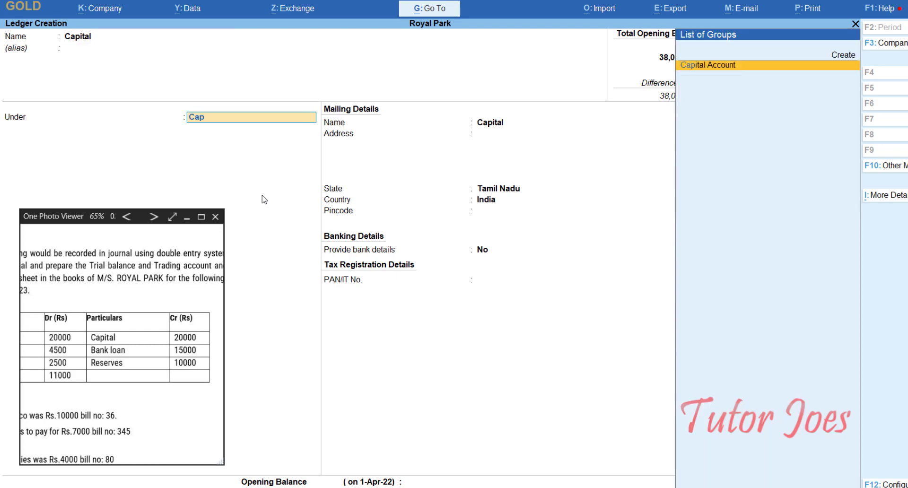
key(Return)
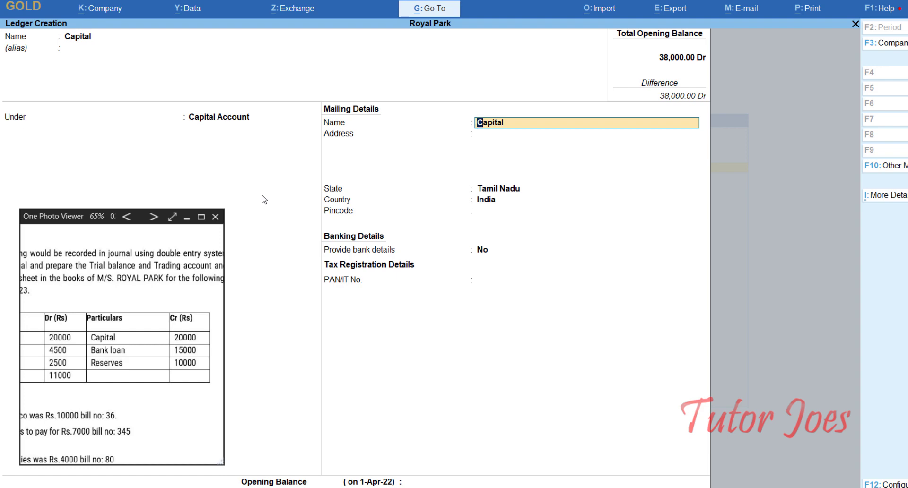
- Reopen the Capital ledger for alteration and save it with an opening balance of 20000
key(Return)
key(Return)
key(Return)
key(Return)
key(Return)
key(Return)
key(Return)
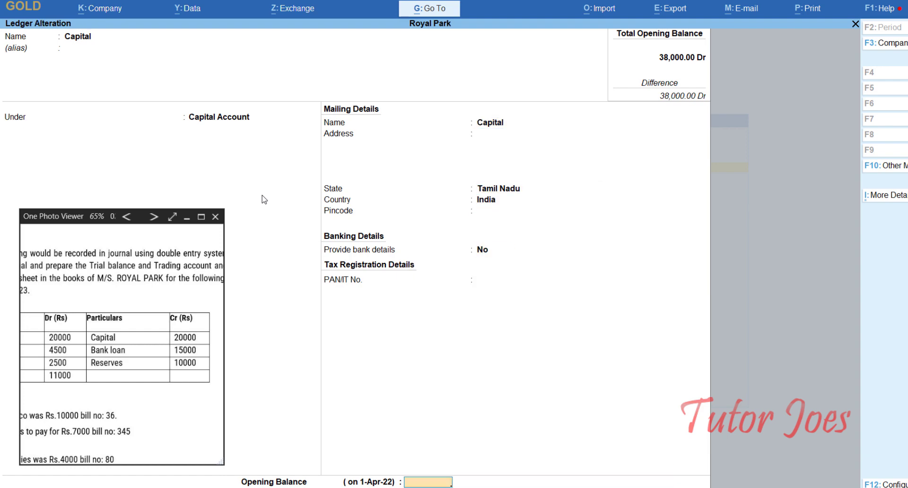
text(20000)
key(Return)
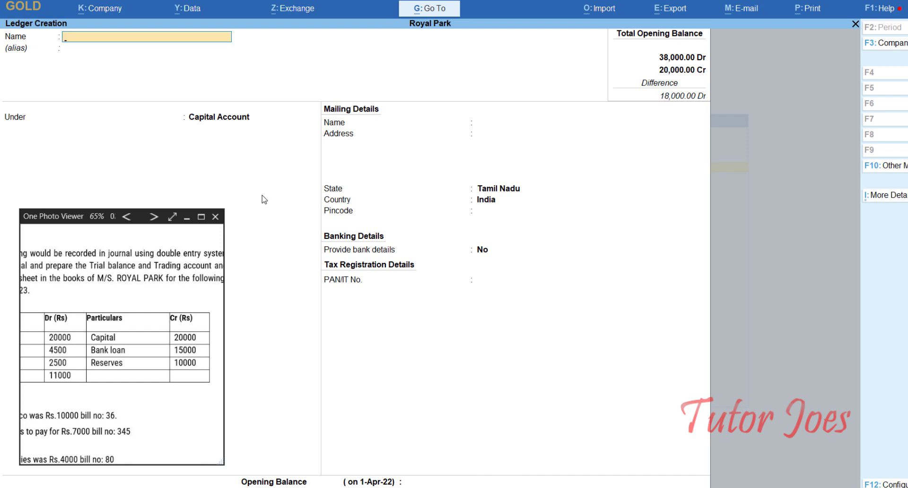
- Name a new ledger Bank Loan and place it under Loans (Liability)
text(Bank Loan)
key(Return)
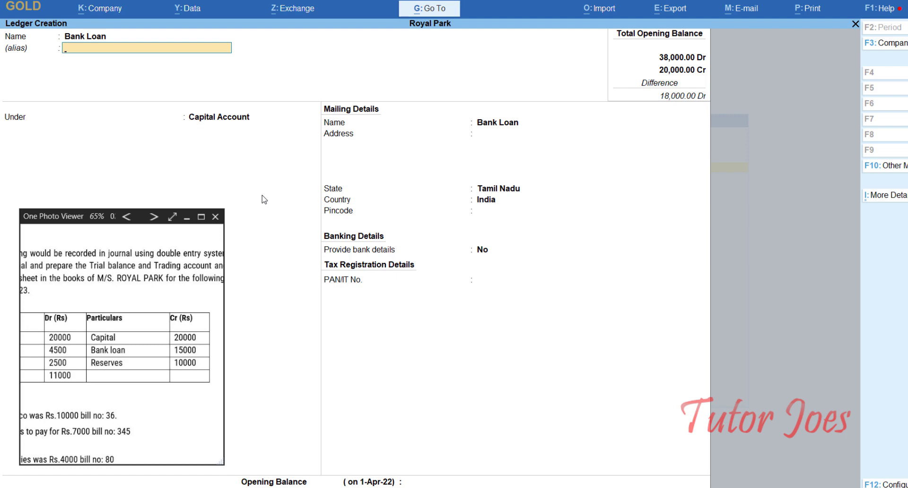
key(Return)
text(Lo)
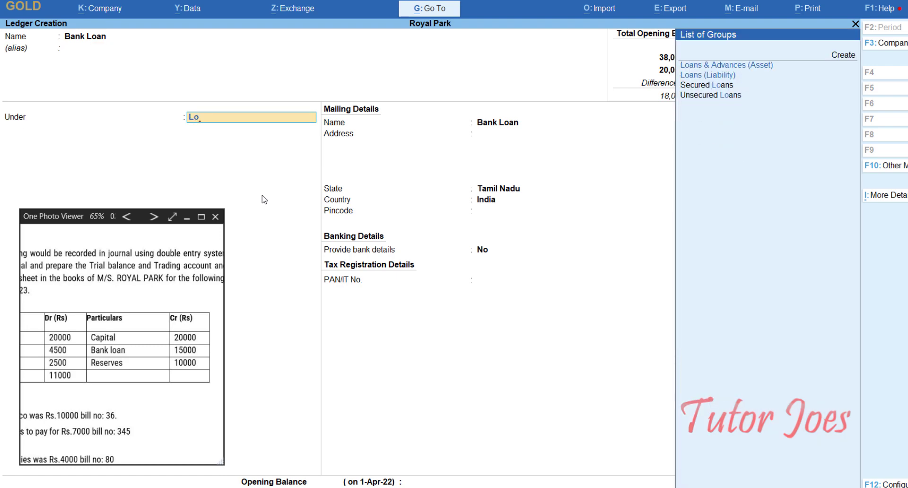
key(Down)
key(Up)
key(Down)
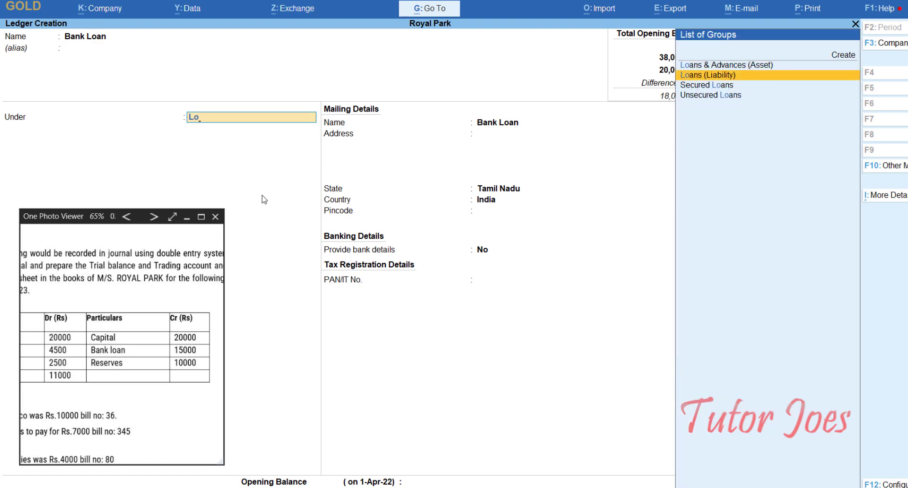
key(Return)
- Keep Bank Loan's default mailing and banking details and save the ledger with an opening balance of 15000
key(Return)
key(Return)
key(Return)
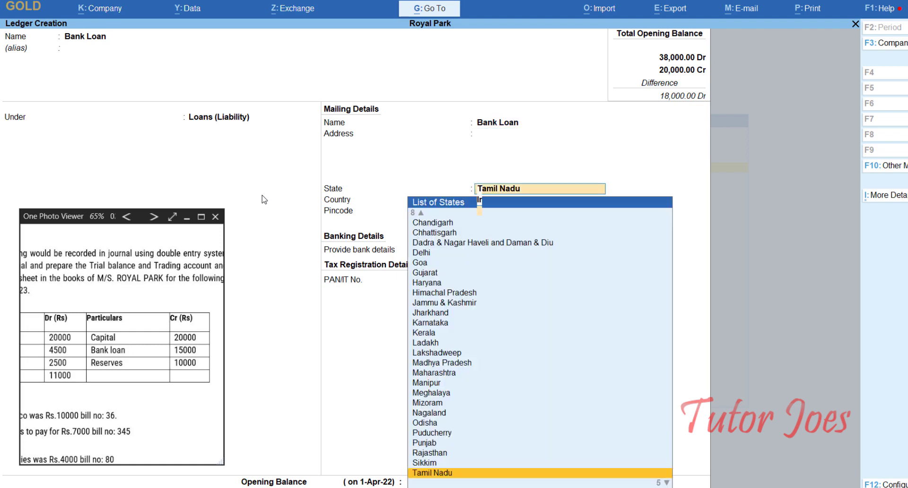
key(Return)
key(Return)
text(5000)
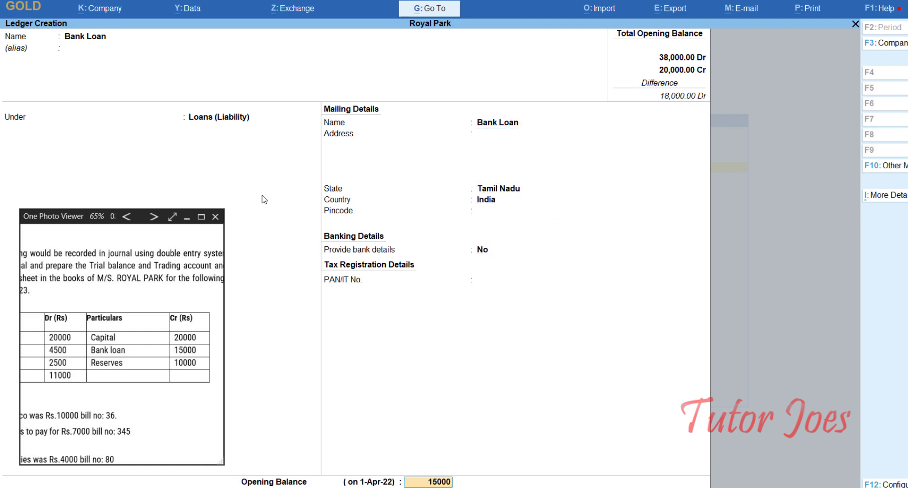
key(Return)
key(Return)
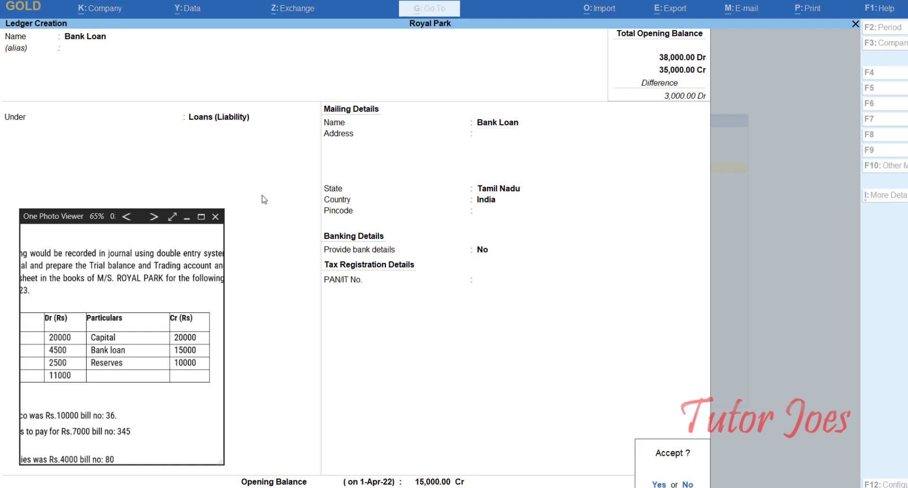
key(Return)
- Create a Reserves ledger under Reserves & Surplus with an opening balance of 10000
text(Reserves)
key(Return)
key(Return)
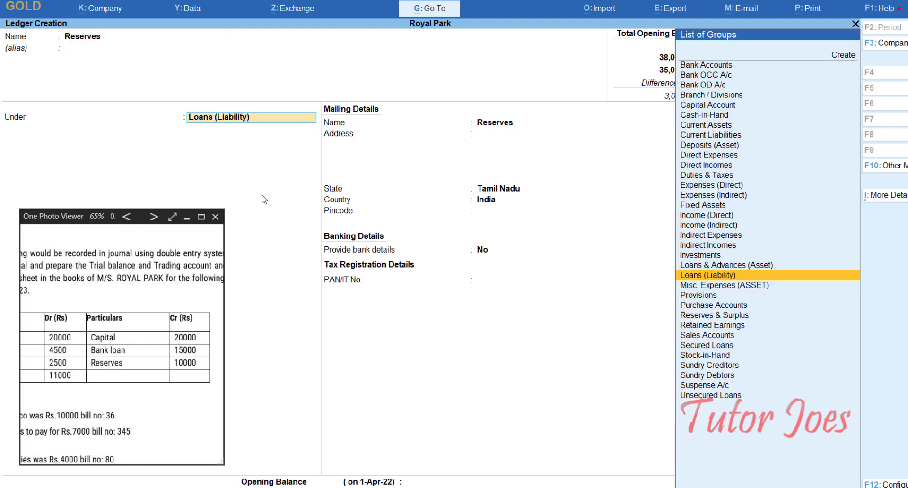
text(Pre)
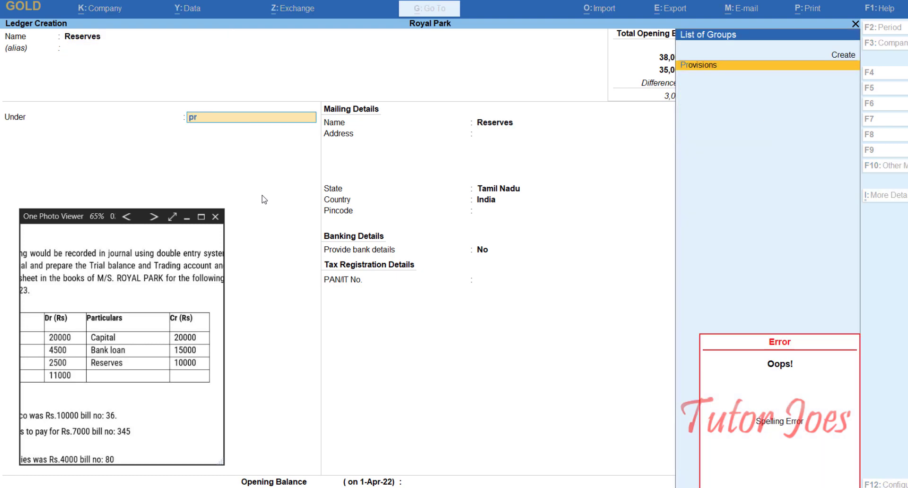
key(BackSpace)
key(Return)
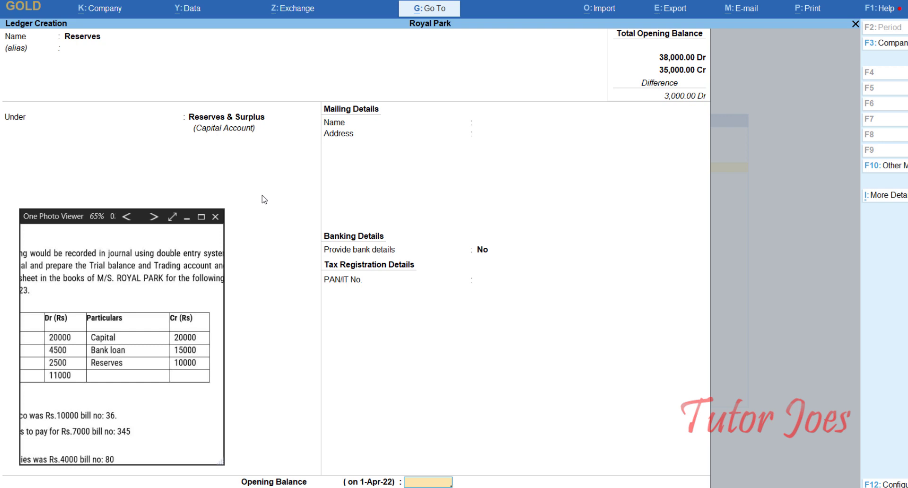
text(10,000)
key(Return)
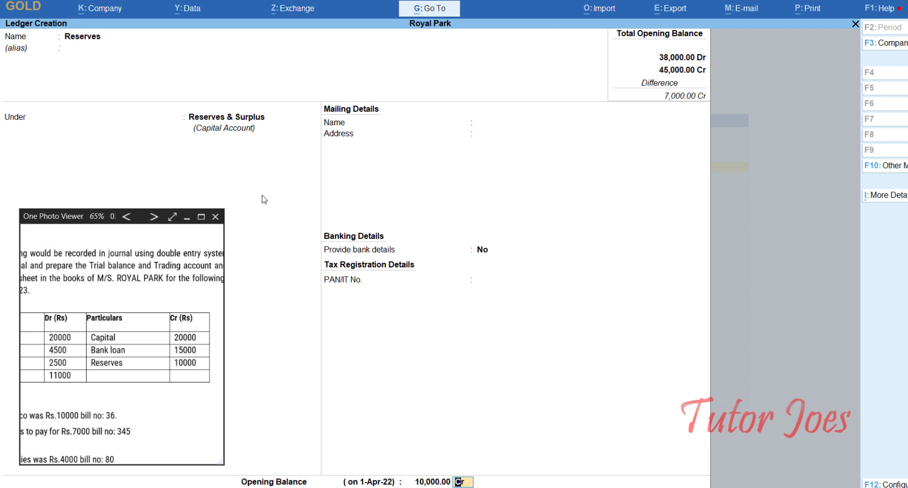
key(Return)
key(Return)
- Shift the exercise image to the sundry debtors, then name a new ledger Dhivya & Co under Sundry Debtors with bill-by-bill balances kept on
drag(101, 408, 154, 373)
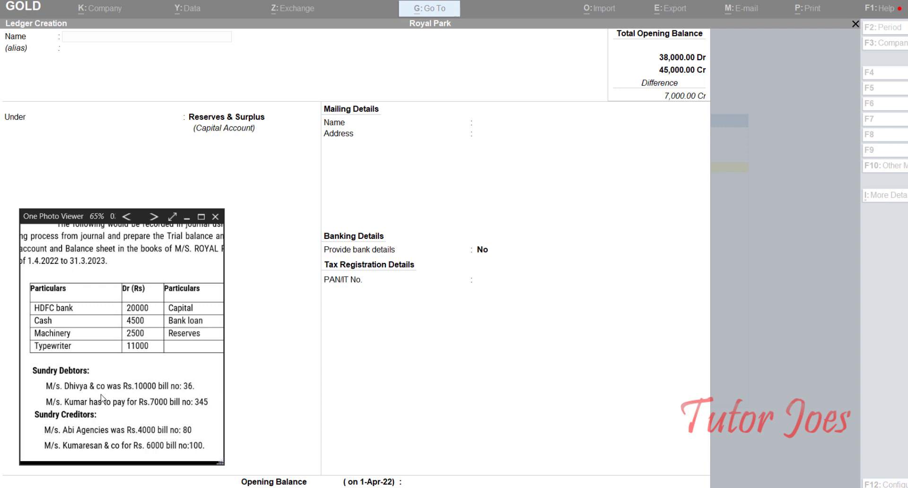
click(128, 84)
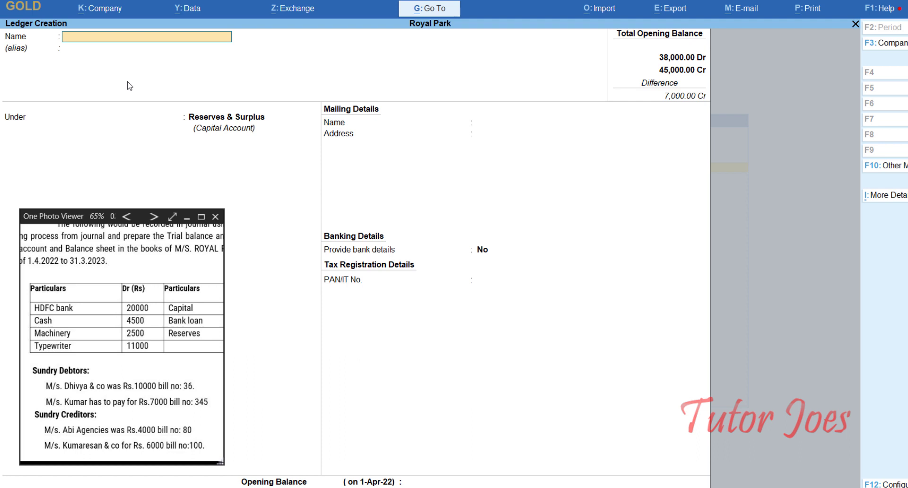
text(Dhivya & Co)
key(Return)
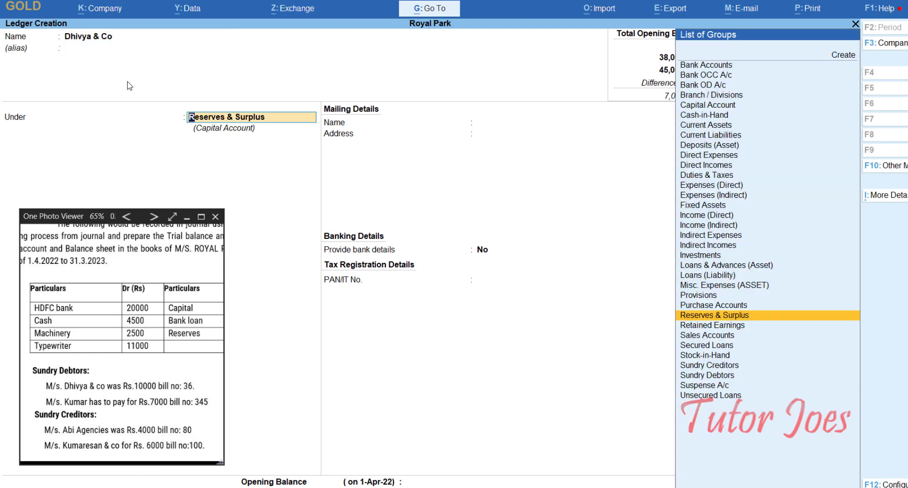
text(Su)
key(Down)
key(Down)
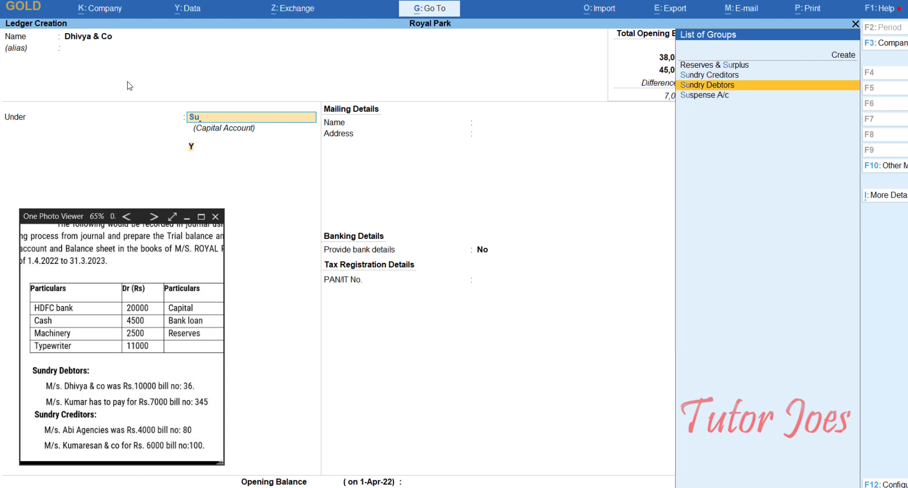
key(Return)
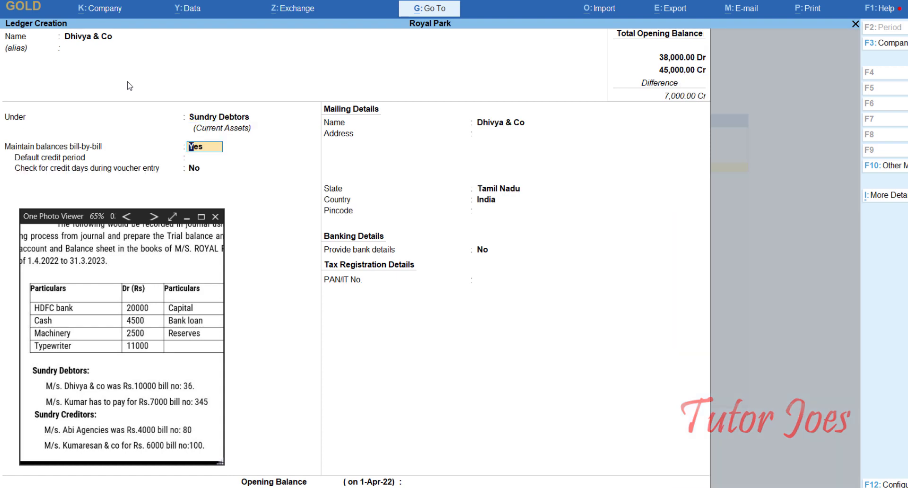
key(Return)
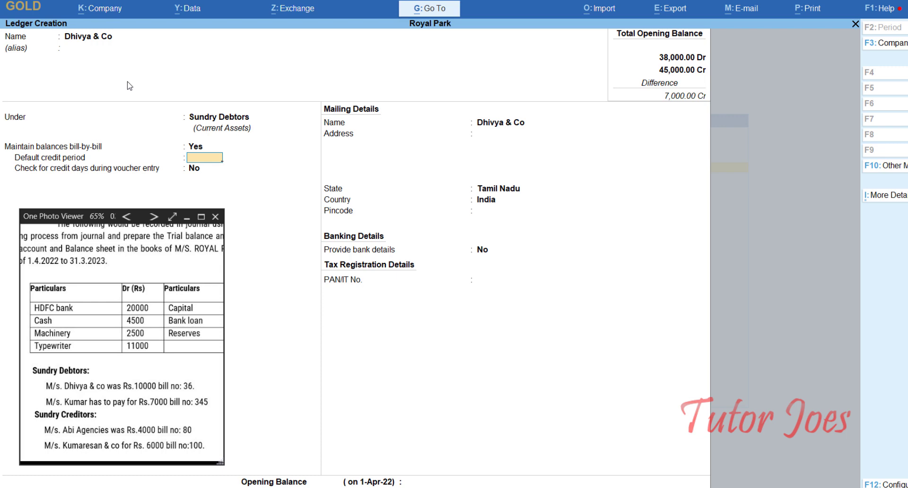
- Keep Dhivya & Co's default credit, mailing and banking details and set its opening balance to 10000 Dr
key(BackSpace)
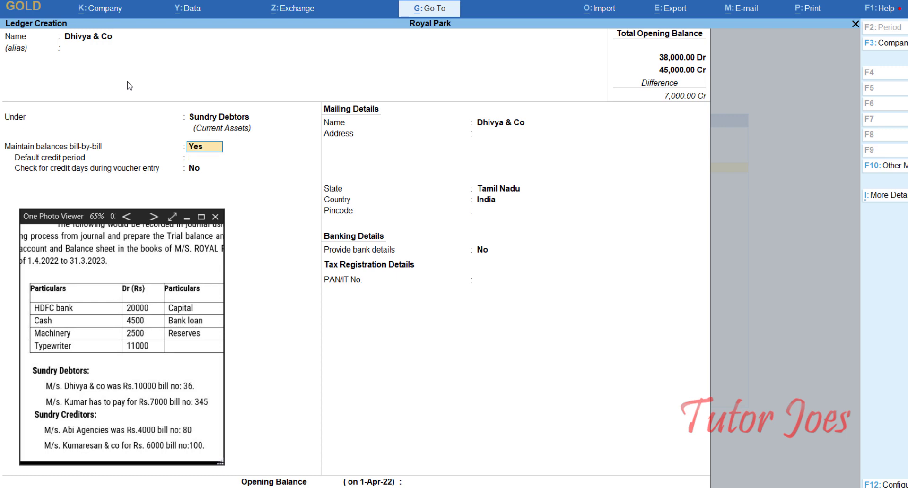
key(Return)
key(Return)
key(Return)
key(Return)
key(Return)
key(Return)
key(Return)
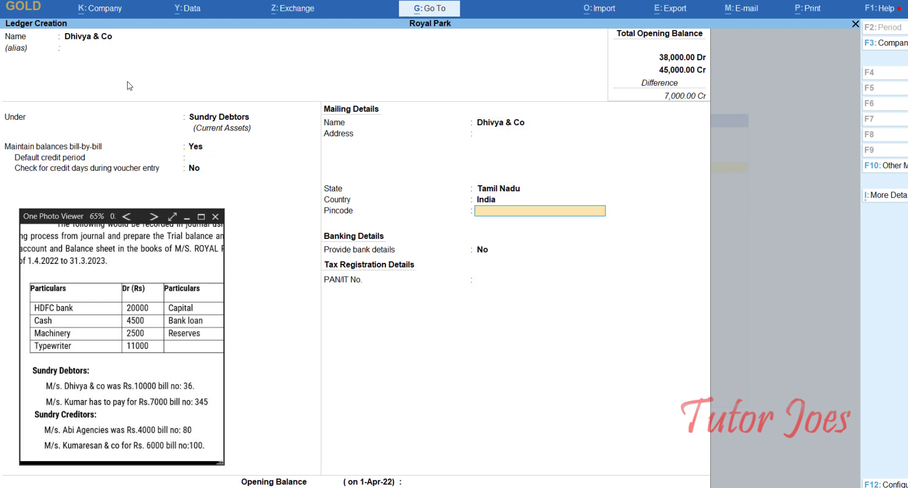
key(Return)
key(Return)
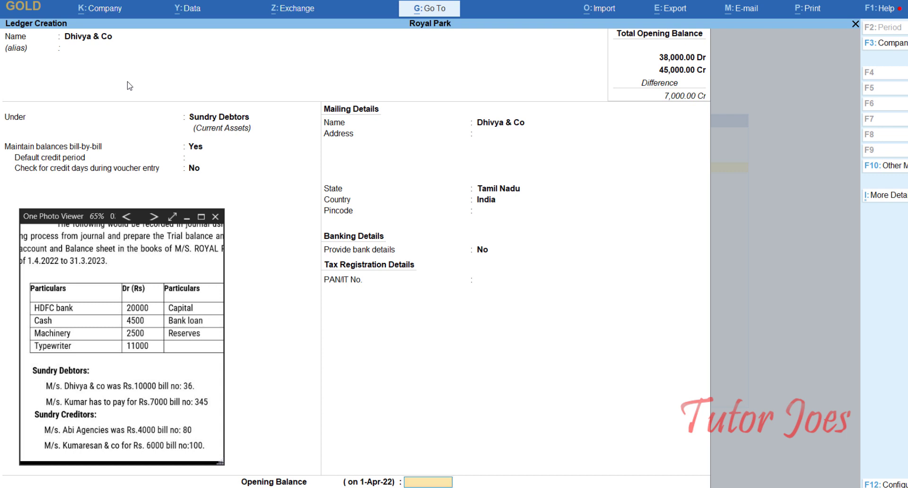
text(10000)
key(Return)
key(Return)
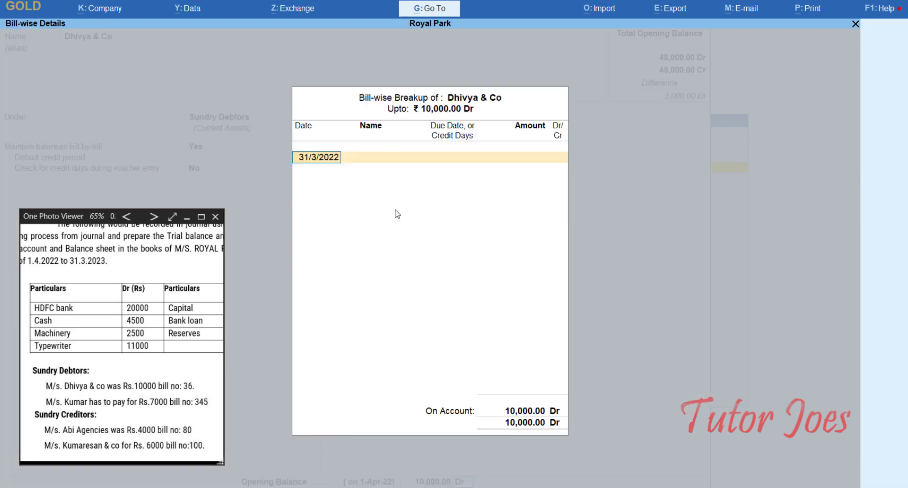
- Allocate Dhivya & Co's 10,000 Dr opening balance to bill 36 dated 31/3/2022, then save the ledger
key(Return)
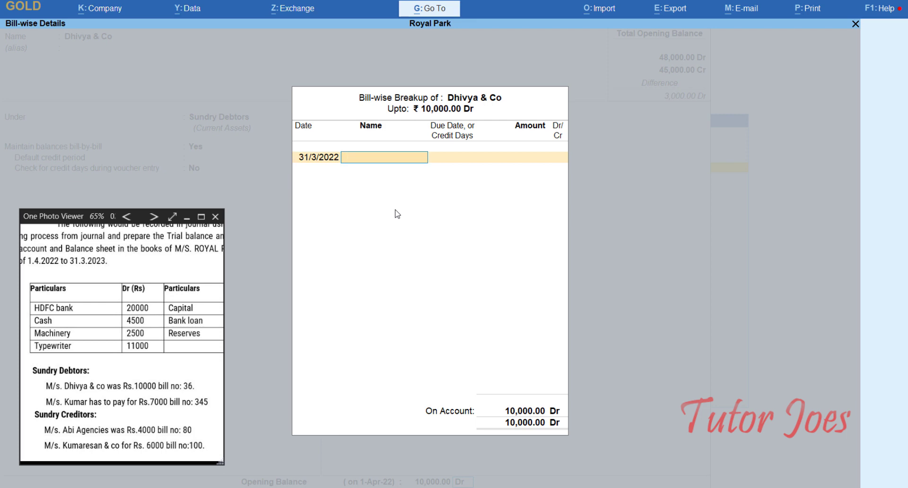
text(36)
key(Return)
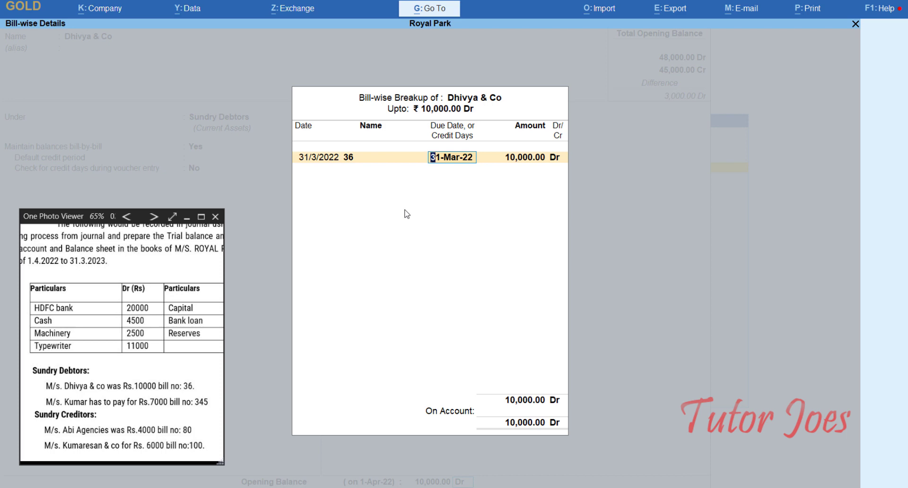
key(Return)
key(Return)
key(Return)
key(Return)
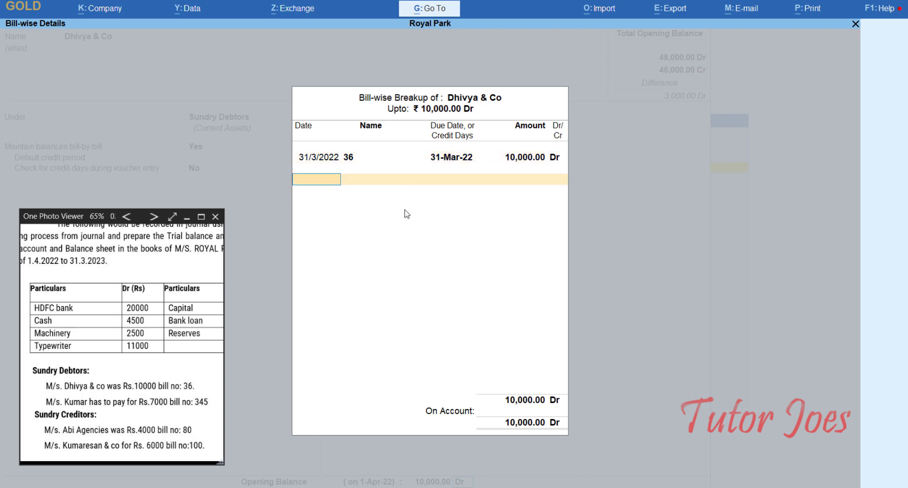
key(Return)
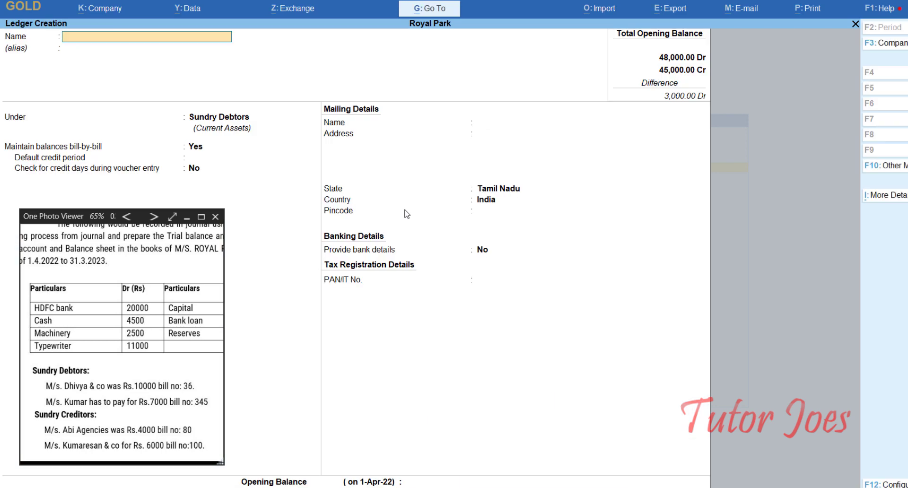
- Name a new ledger after the exercise's second sundry debtor and keep it under Sundry Debtors
text(Kumar)
key(Return)
key(Return)
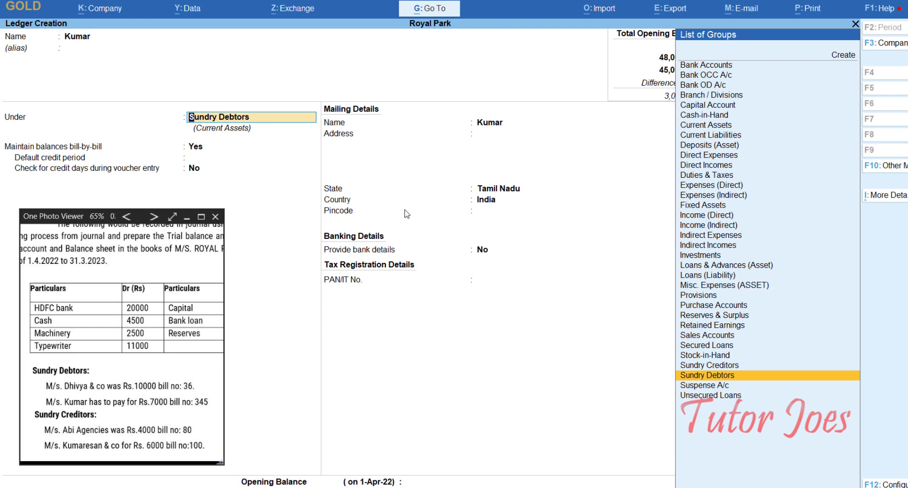
key(Return)
- Keep the second debtor's default bill-by-bill, mailing and banking details and set the opening balance to 7000 Dr
key(Return)
key(Return)
key(Return)
key(Return)
key(Return)
key(Return)
key(Return)
key(Return)
key(Return)
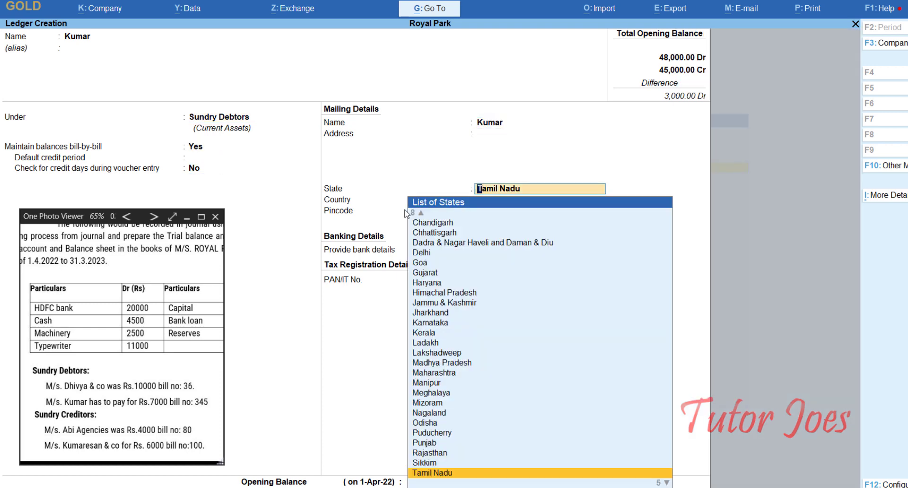
key(Return)
key(Return)
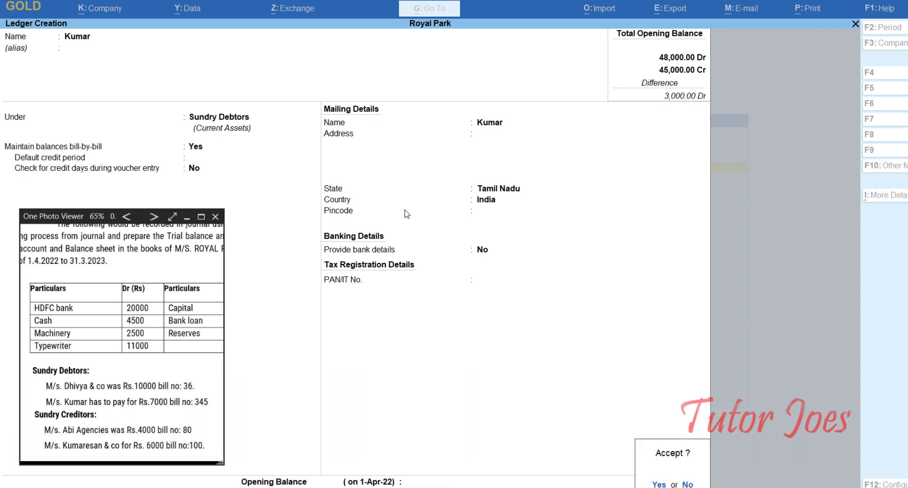
key(Escape)
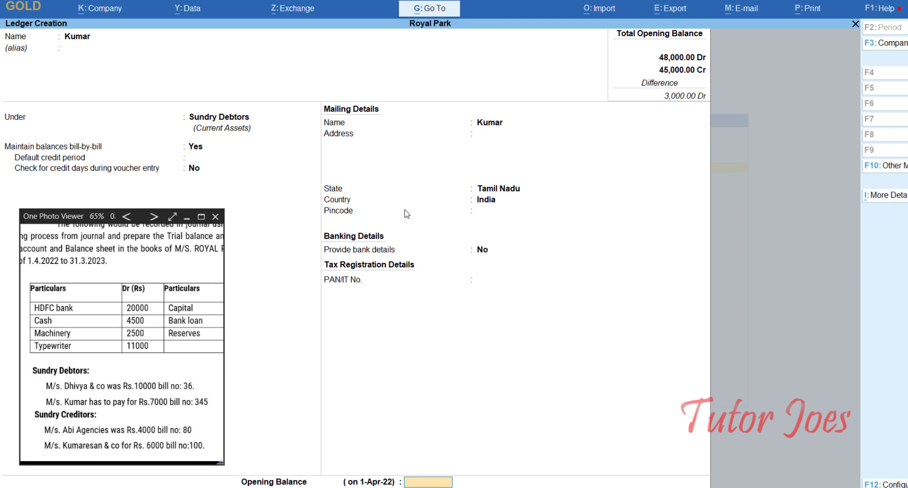
text(70000)
key(BackSpace)
key(Return)
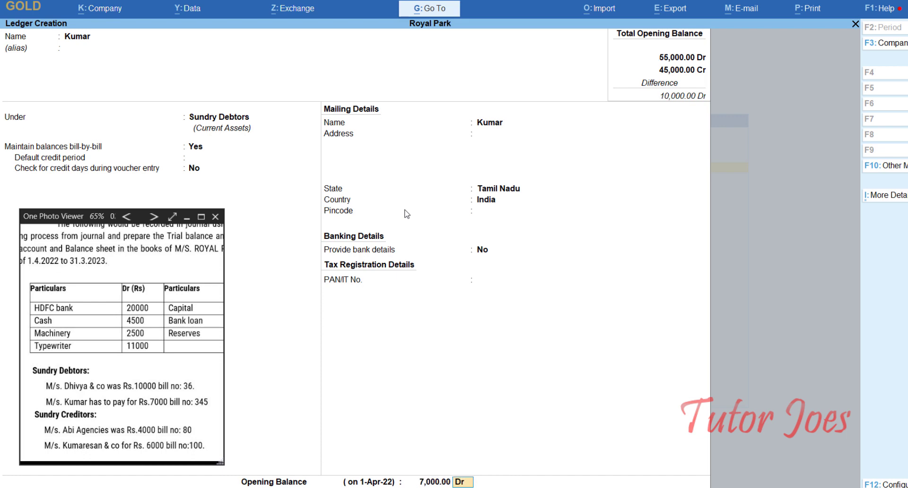
key(Return)
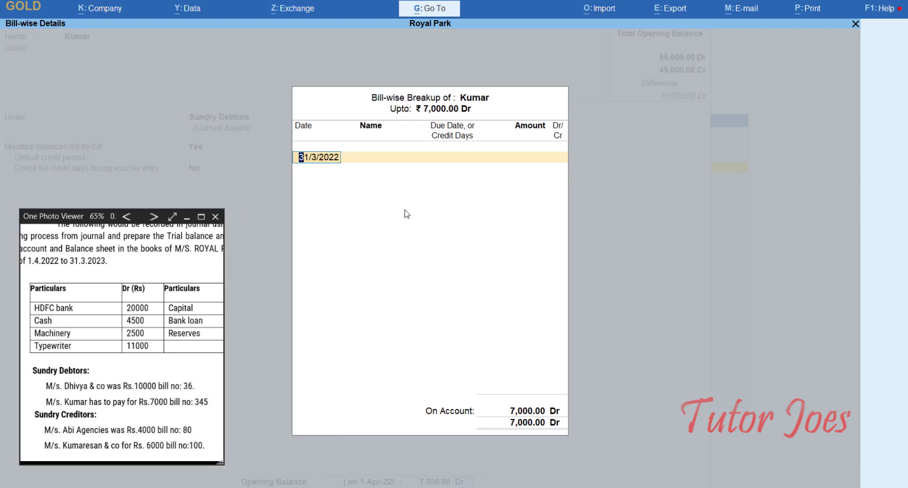
- Allocate the second debtor's 7,000 Dr opening balance to bill 345 dated 31/3/2022, then save the ledger
key(Return)
text(345)
key(Return)
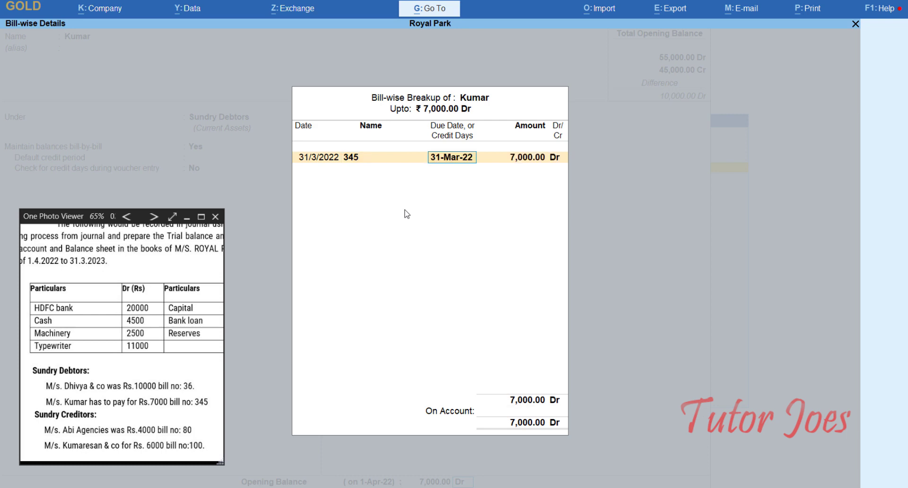
key(Return)
key(Return)
key(Return)
key(Return)
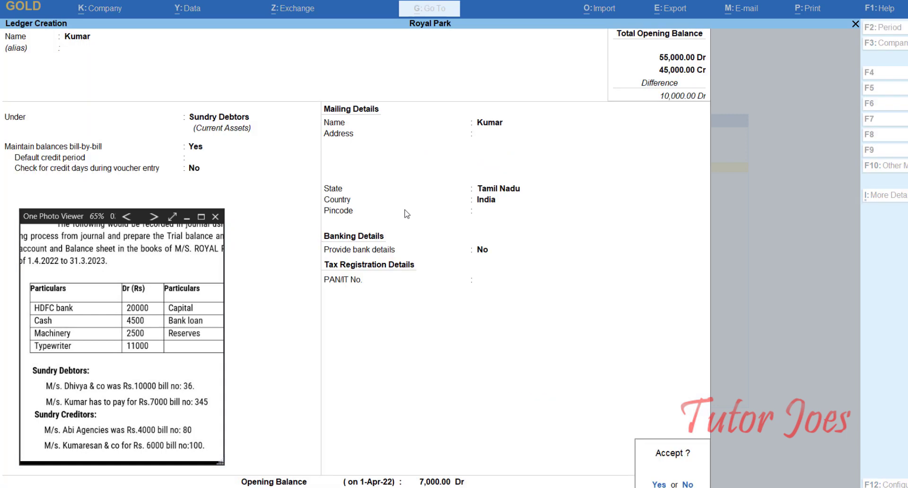
key(Return)
- Name a new ledger Abi Agencies and place it under Sundry Creditors
text(Abi)
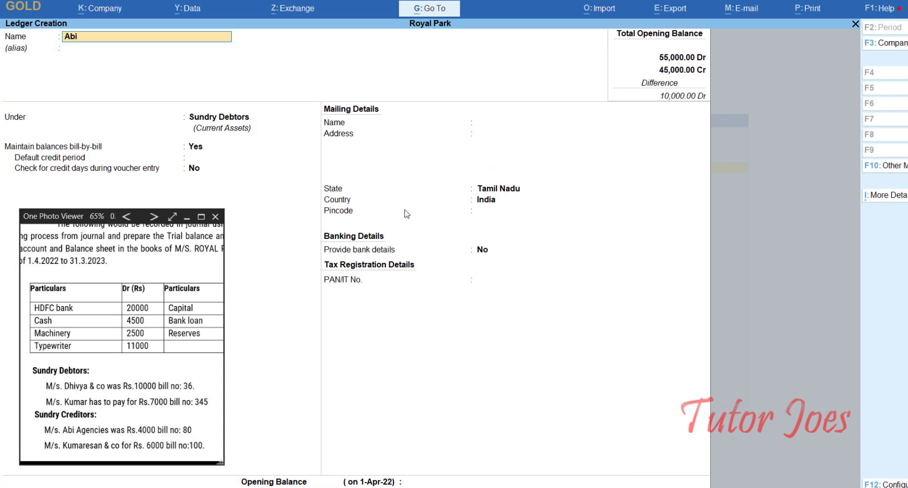
text( Agencies)
key(Return)
text(Su)
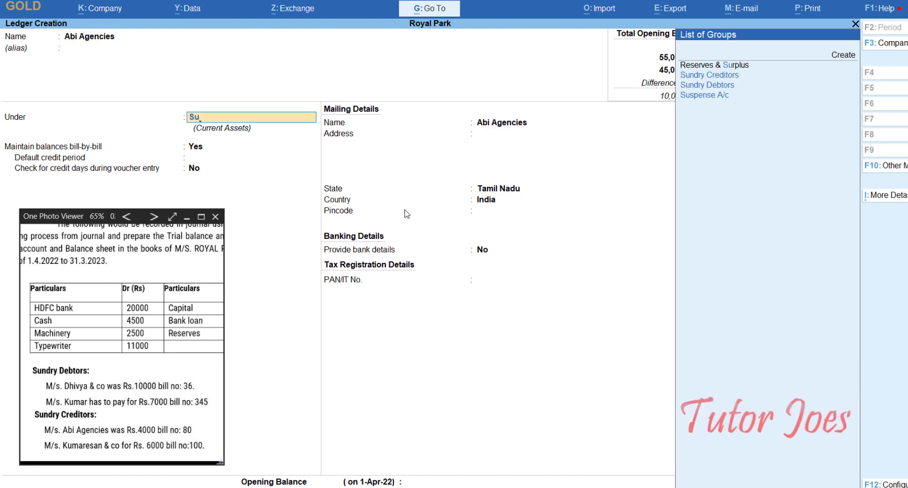
key(Up)
key(Up)
key(Up)
key(Return)
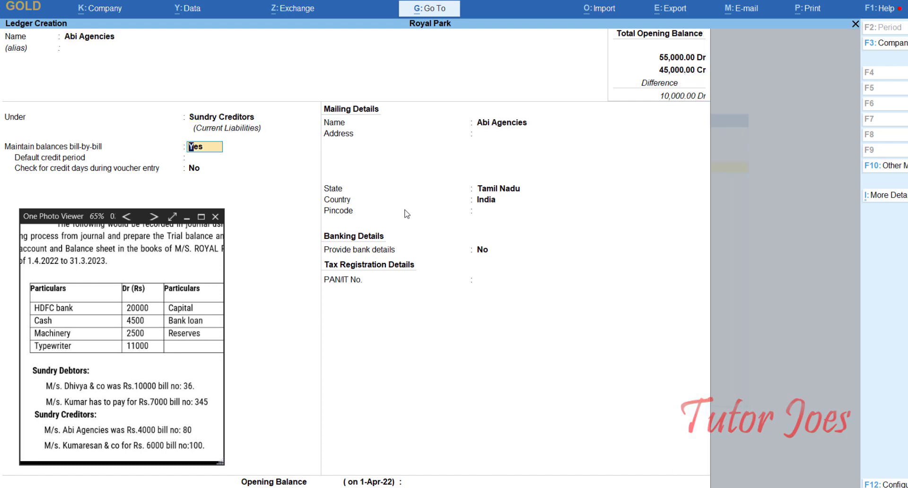
- Keep Abi Agencies' default bill-by-bill, mailing and banking details and set its opening balance to 4000 Cr
key(Return)
key(Return)
key(Return)
key(Return)
key(Return)
key(Return)
key(Return)
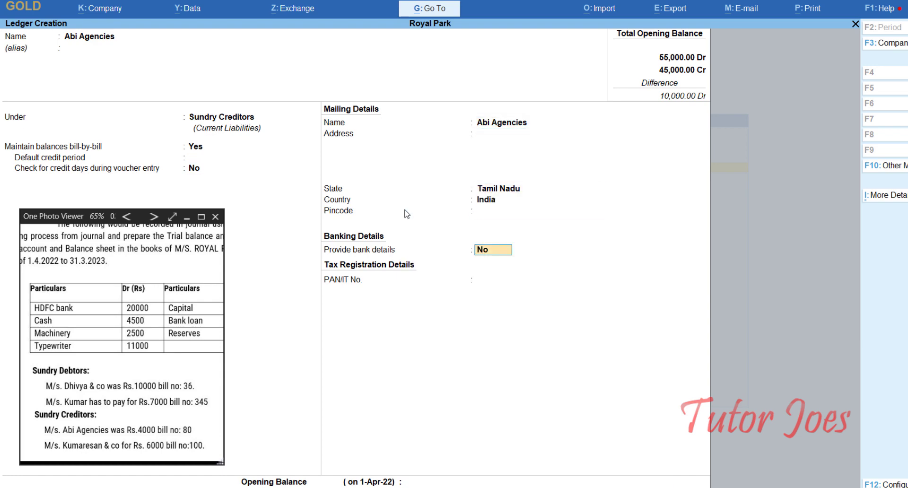
key(Return)
key(Return)
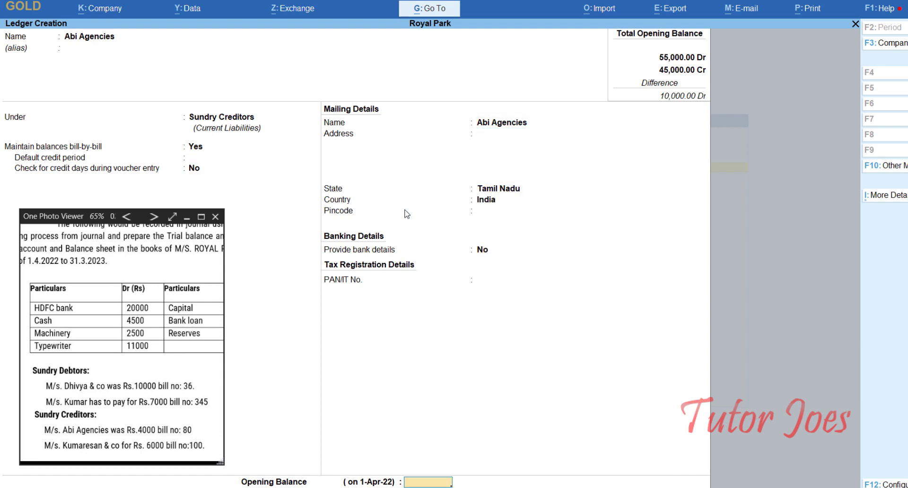
text(4000)
key(Return)
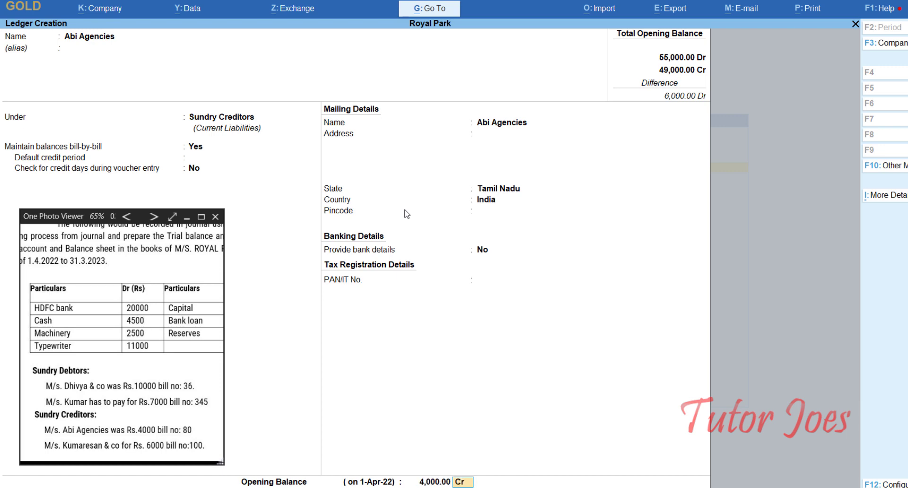
key(Return)
- Allocate Abi Agencies' 4,000 Cr opening balance to bill 80 dated 31/3/2022, then save the ledger
key(Return)
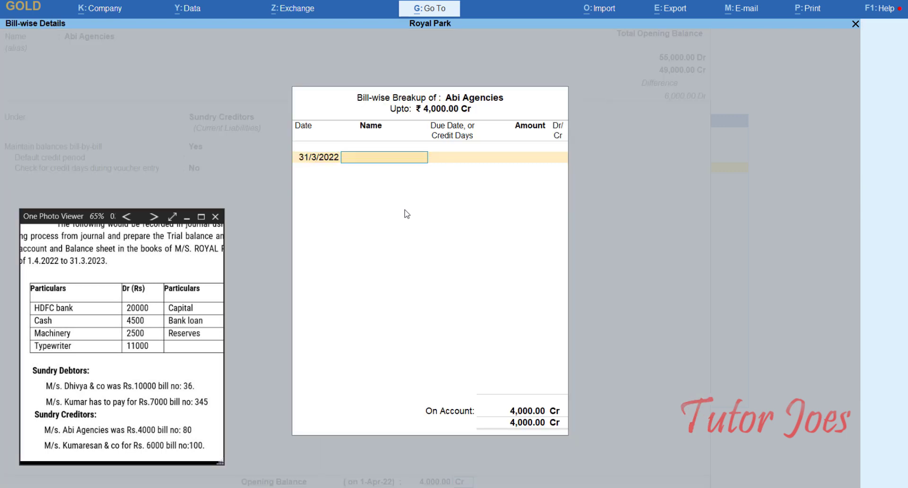
text(80)
key(Return)
key(Return)
key(Return)
key(Return)
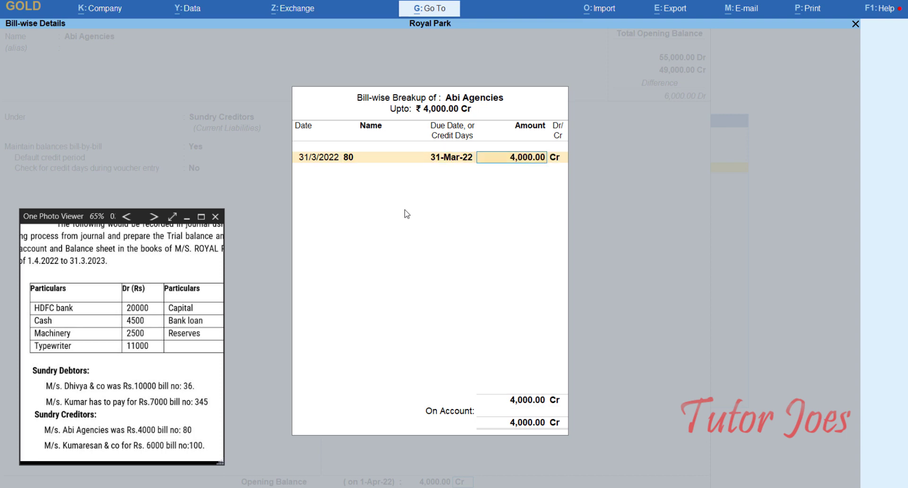
key(Return)
key(Return)
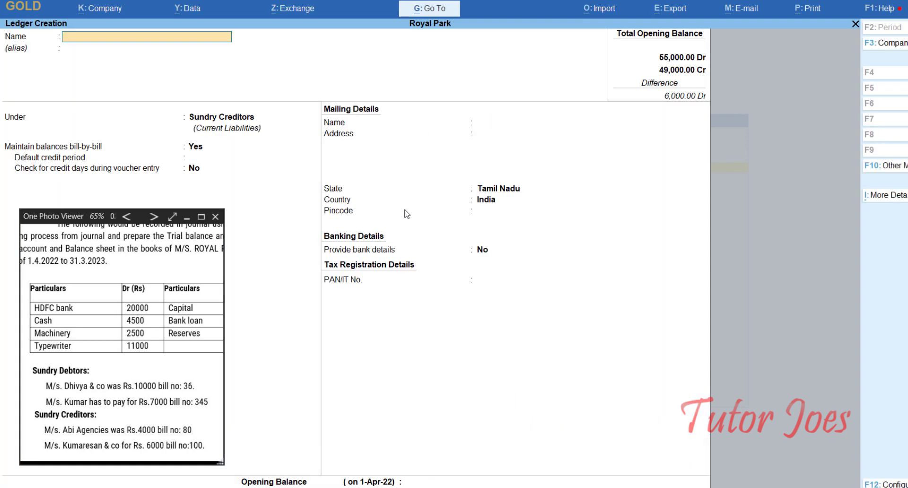
- Name a new ledger after the exercise's second sundry creditor, without "& co", and place it under Sundry Creditors
text(Kumaresan)
key(Return)
key(Return)
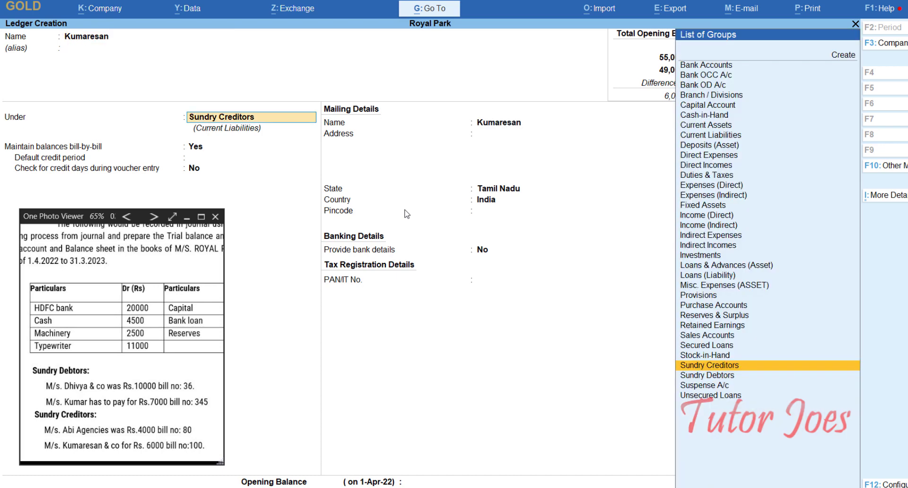
text(Su)
key(Up)
key(Up)
key(Up)
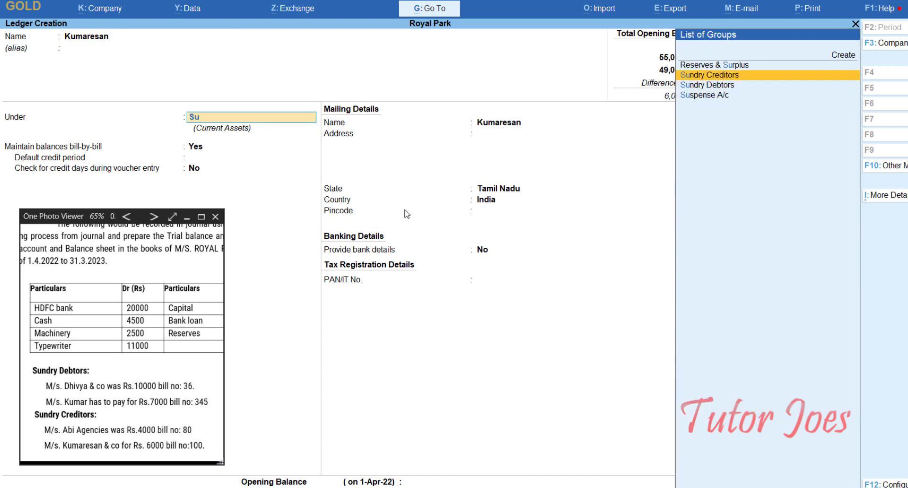
key(Return)
- Keep the second creditor's default bill-by-bill, mailing and banking details and set the opening balance to 6000 Cr
key(Return)
key(Return)
key(Return)
key(Return)
key(Return)
key(Return)
key(Return)
key(Return)
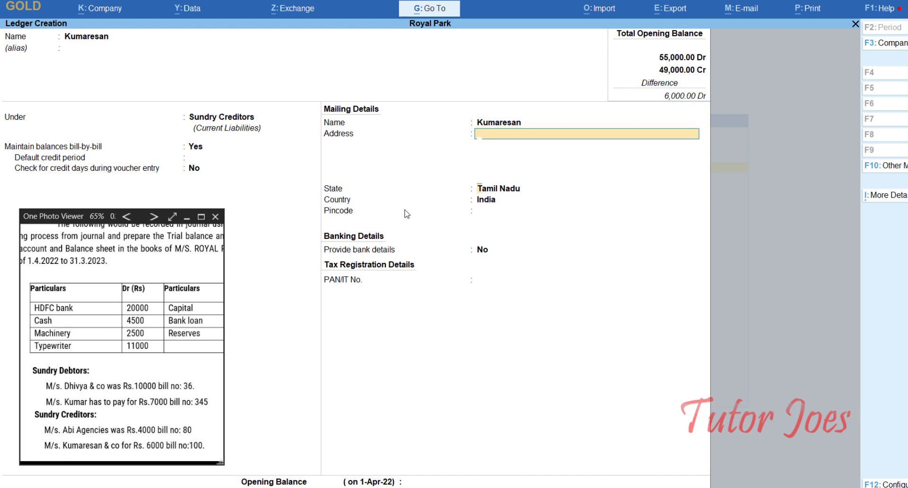
key(Return)
key(Return)
key(Return)
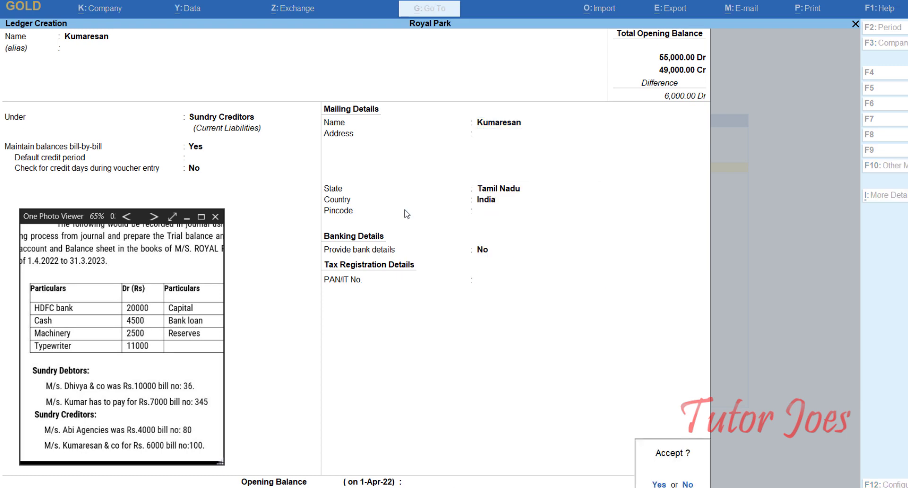
key(Escape)
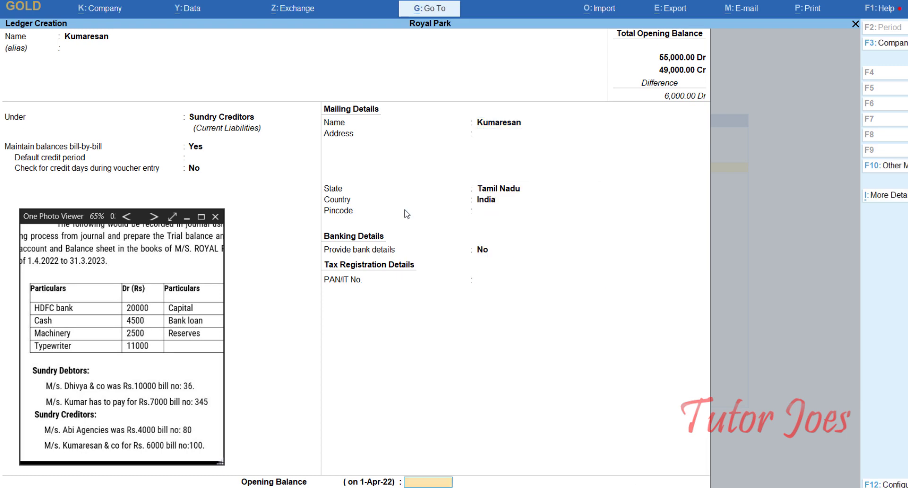
text(6000)
key(Return)
key(Return)
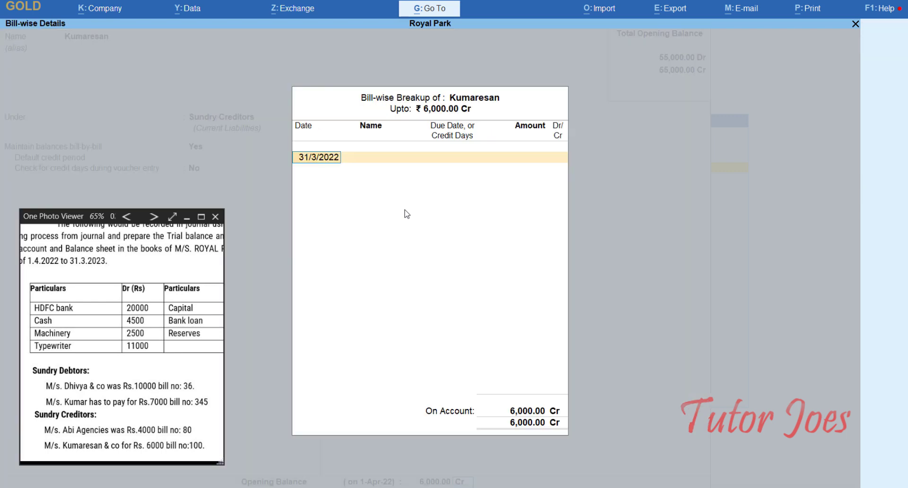
- Allocate the second creditor's 6,000 Cr opening balance to bill 100 dated 31/3/2022, then save the ledger
key(Return)
text(1)
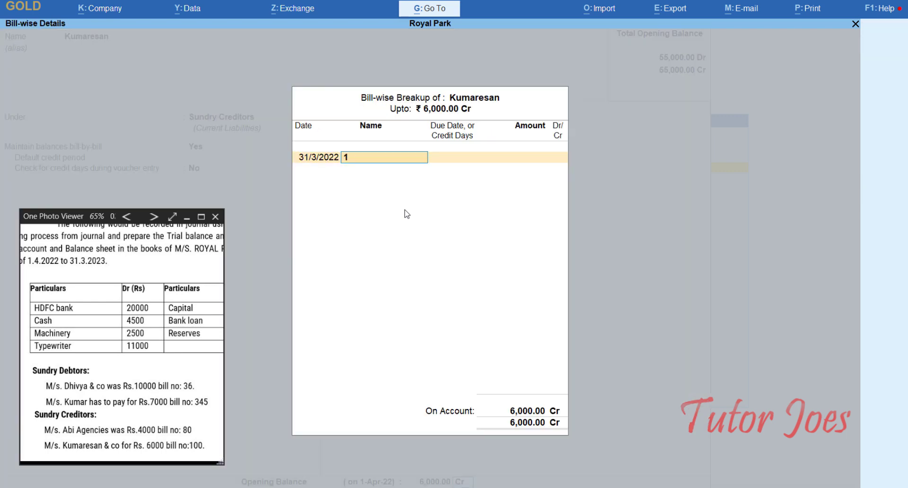
text(00)
key(Return)
key(Return)
key(Return)
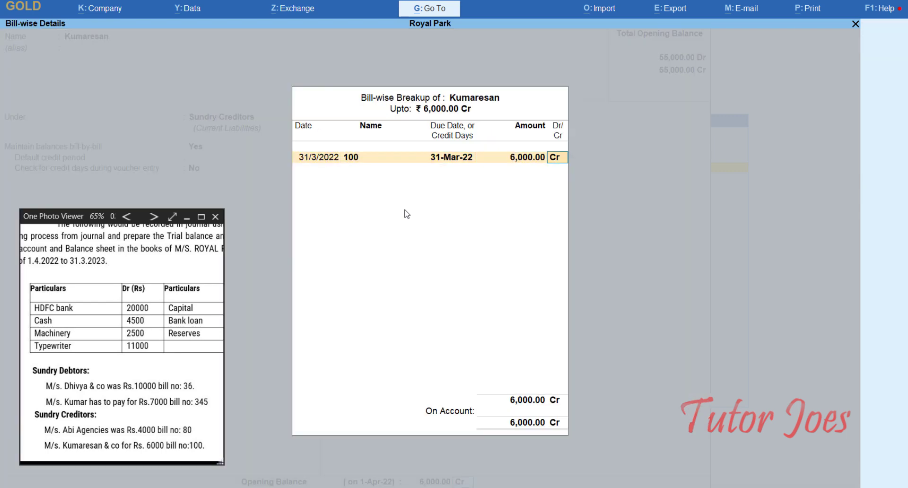
key(Return)
key(Return)
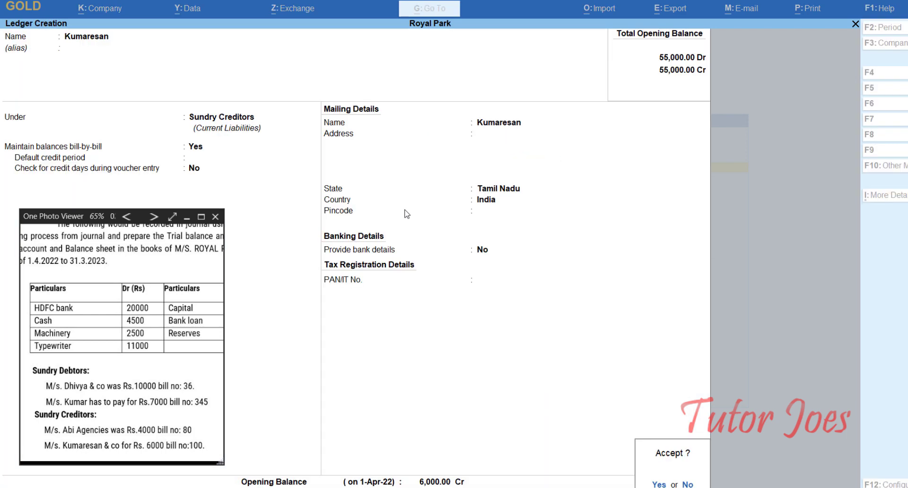
key(Return)
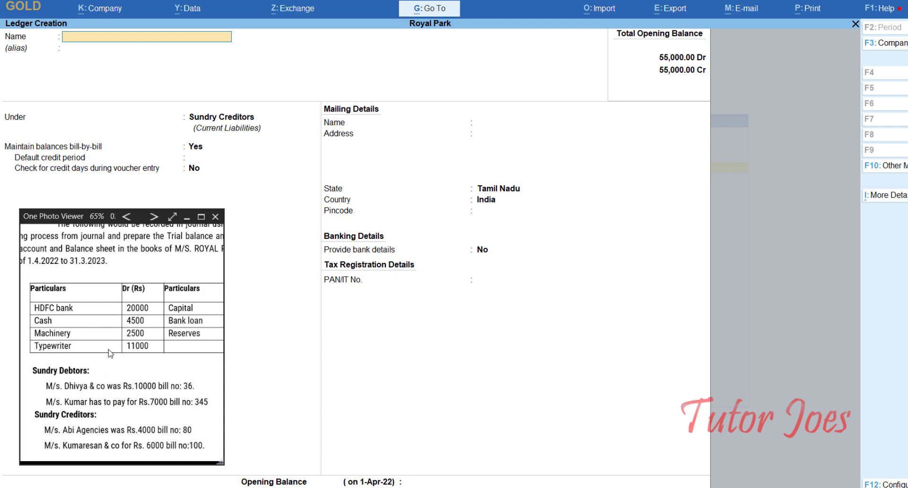
- Show the exercise's list of transactions during the period in the photo viewer, enlarged enough to read
click(153, 218)
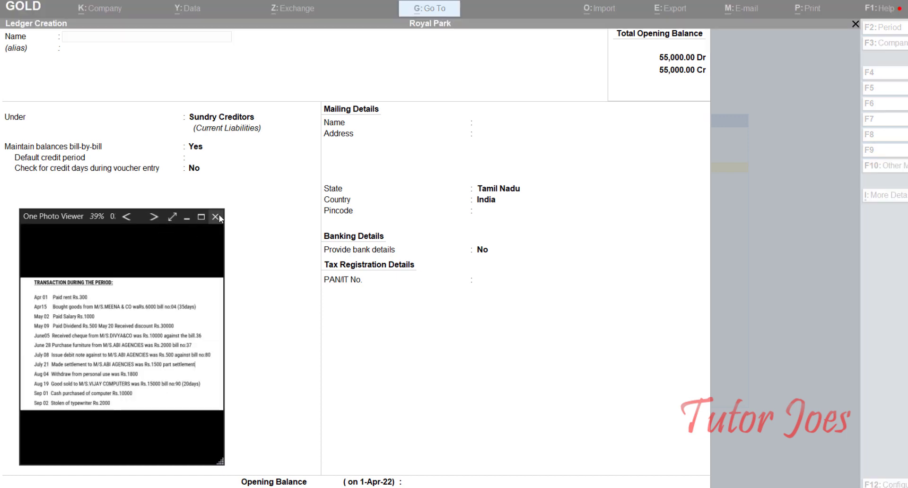
drag(224, 209, 305, 124)
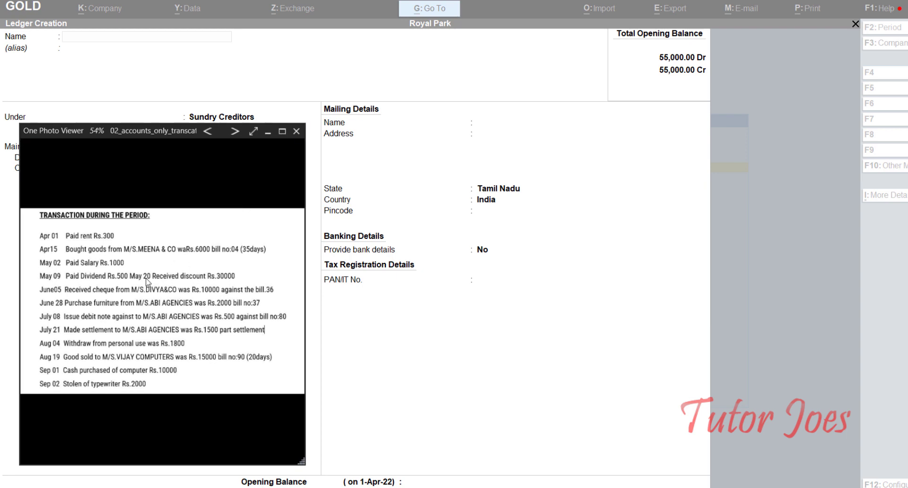
scroll(120, 293, up, 3)
drag(92, 269, 115, 281)
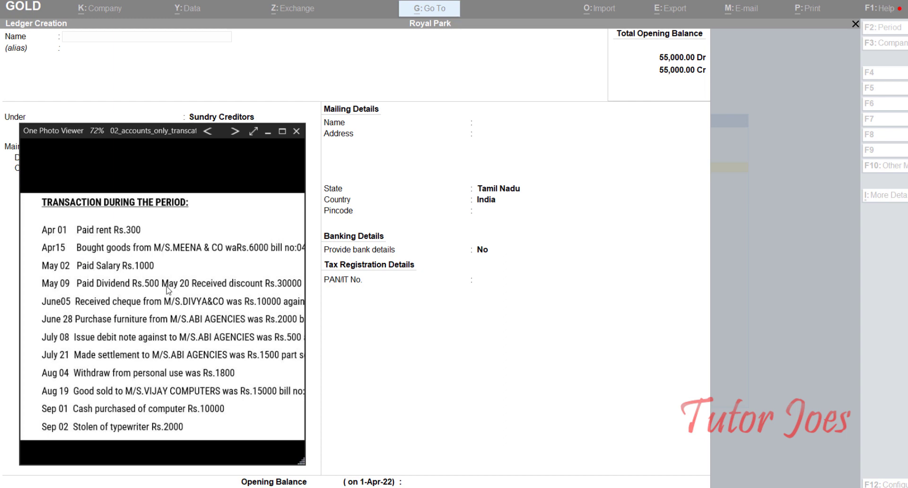
- Leave ledger creation without making another ledger, return to the Gateway of Tally and open voucher entry
click(454, 388)
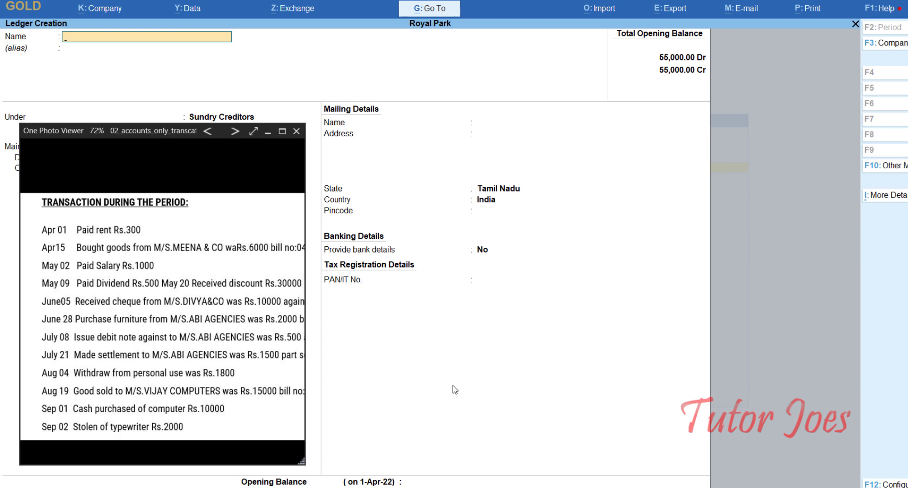
key(Escape)
key(y)
key(Escape)
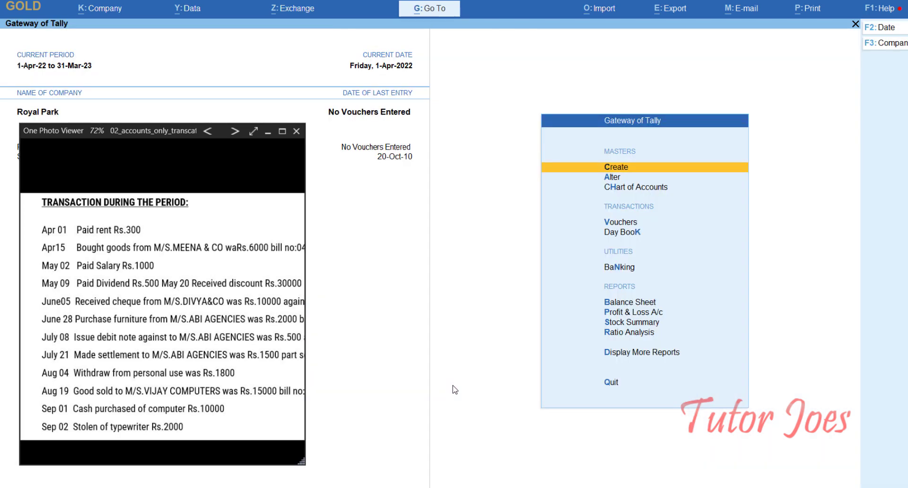
key(Down)
key(Down)
key(Down)
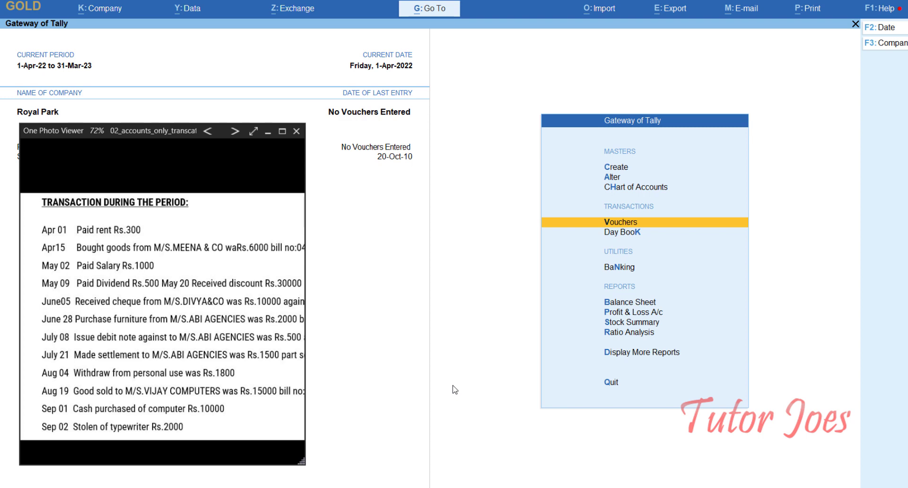
key(Return)
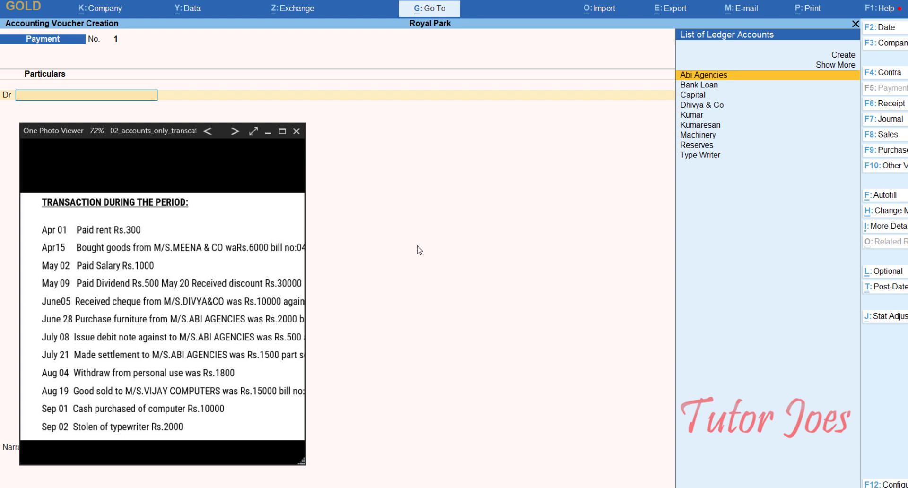
- Set the payment voucher's date to 1-4-2022
key(F2)
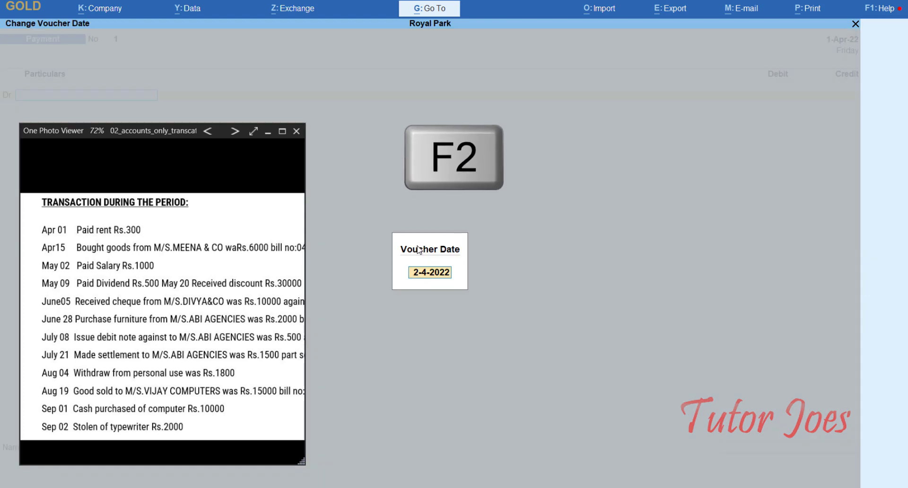
text(1)
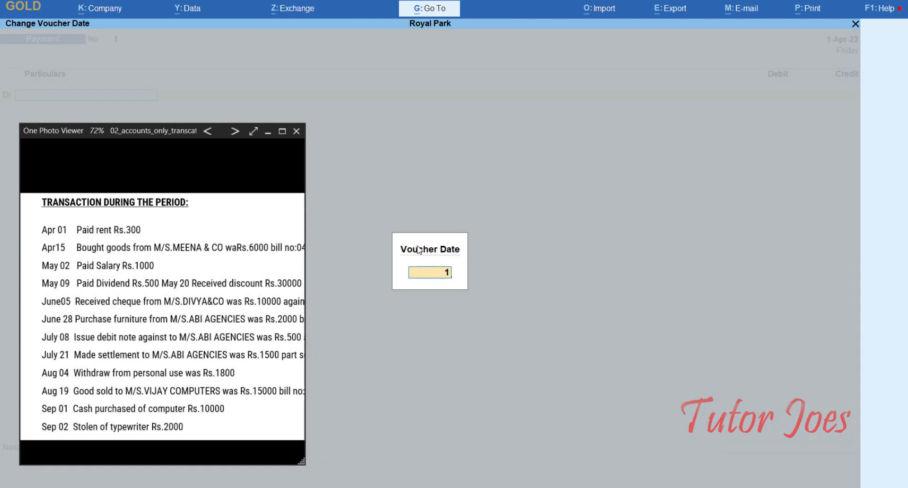
text(-4-2022)
key(Return)
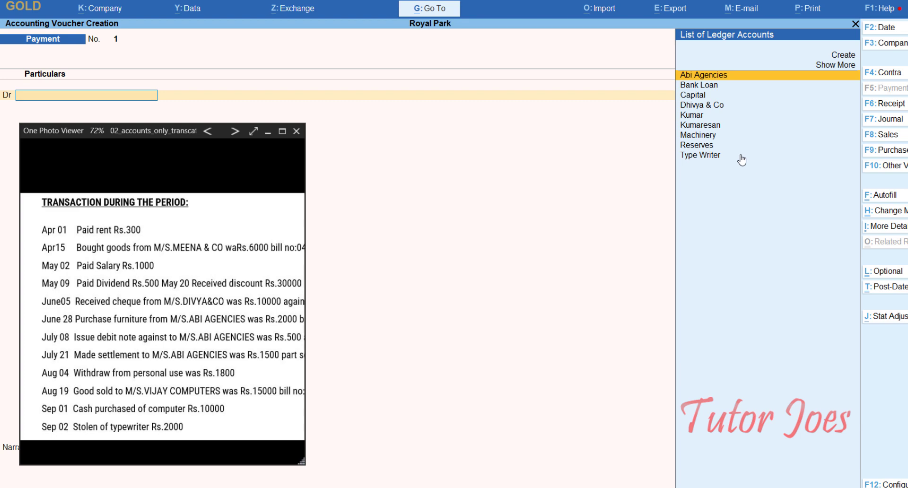
- Create a Rent ledger from the payment voucher's debit line, under Indirect Expenses with ledger type Not Applicable, and save it
key(Up)
key(Up)
key(Return)
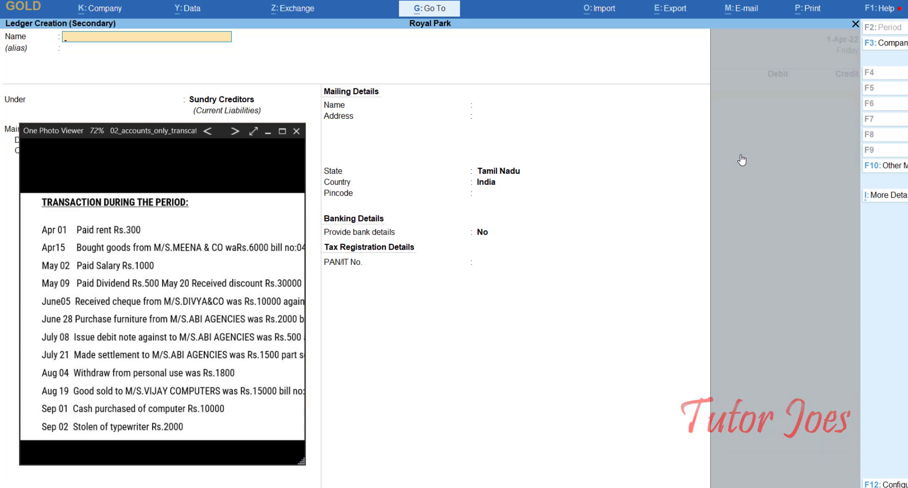
text(Rent)
key(Return)
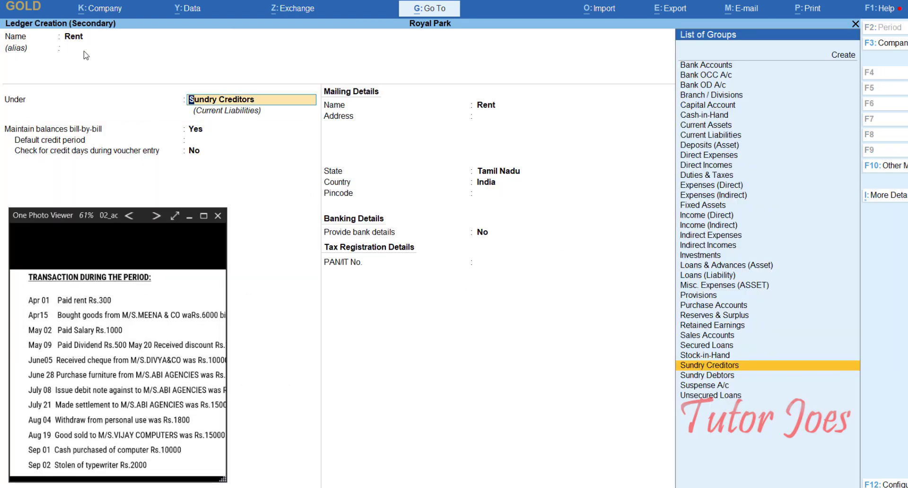
text(in)
key(Up)
key(Up)
key(Return)
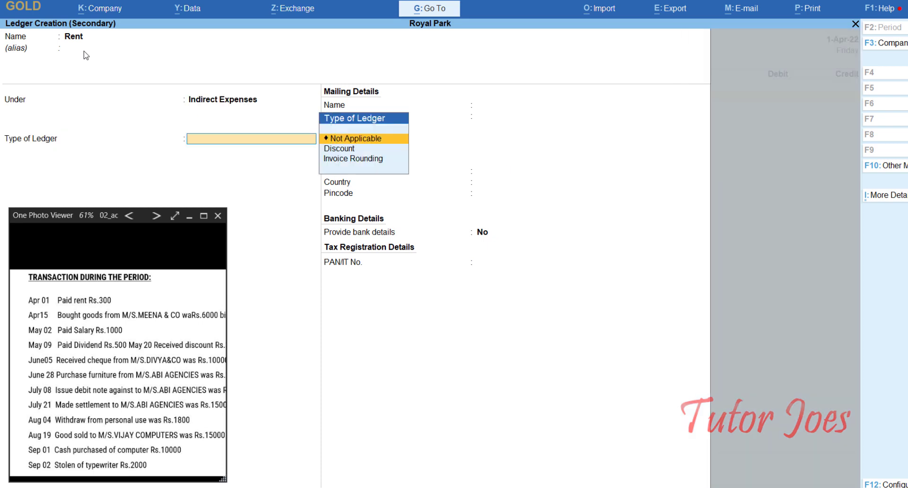
key(Return)
key(Return)
key(Return)
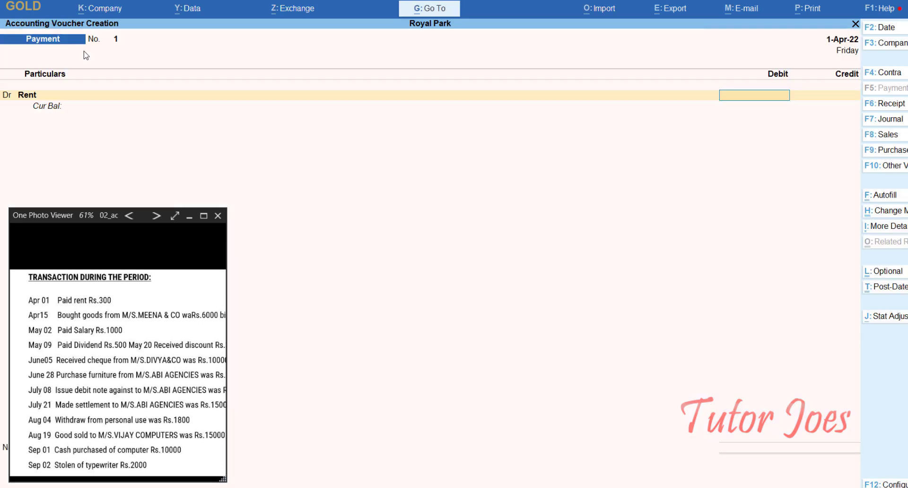
- Debit Rent with 300, credit Cash with the same amount, leave the narration blank and save the payment voucher
text(300)
key(Return)
key(Return)
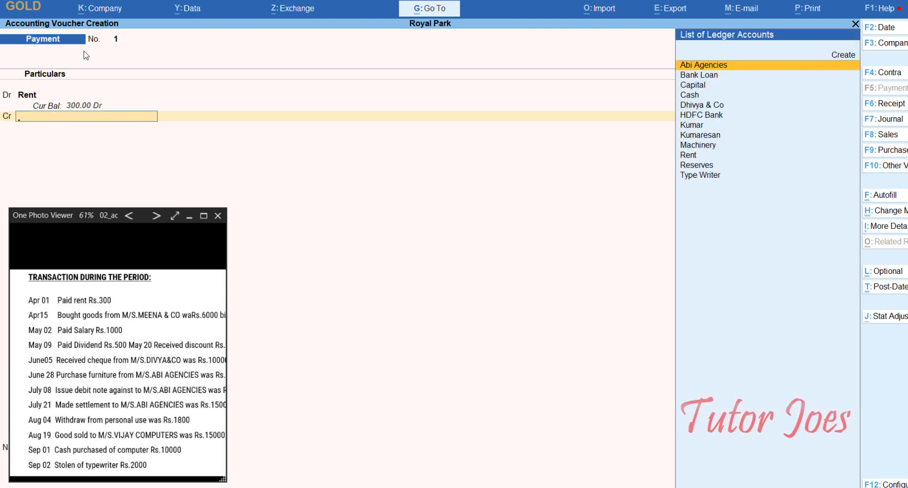
text(Cas)
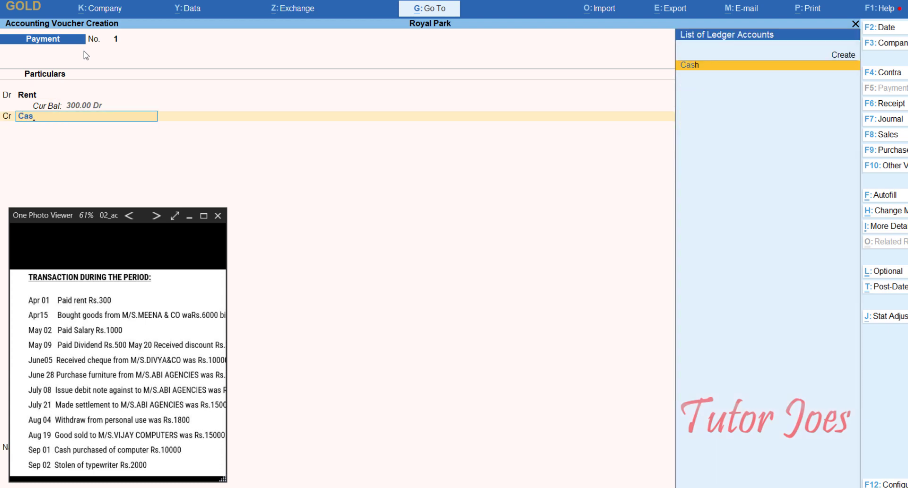
key(Return)
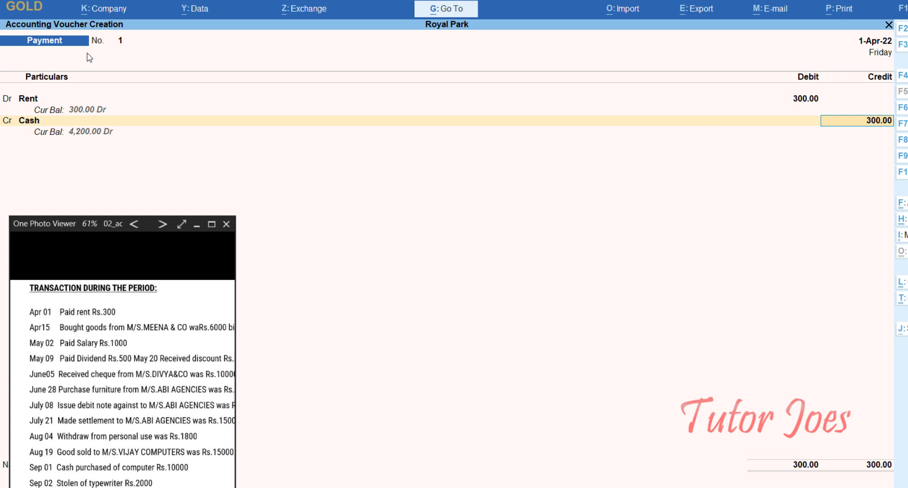
key(Return)
key(Return)
key(Return)
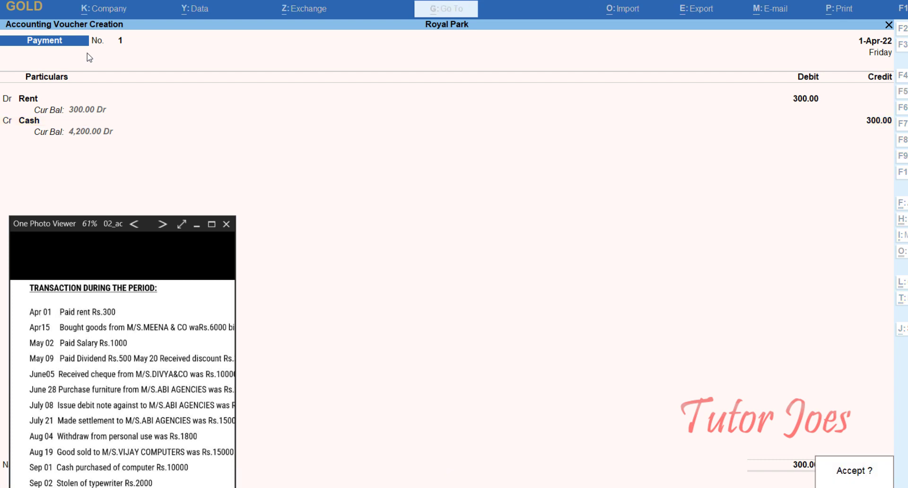
key(Return)
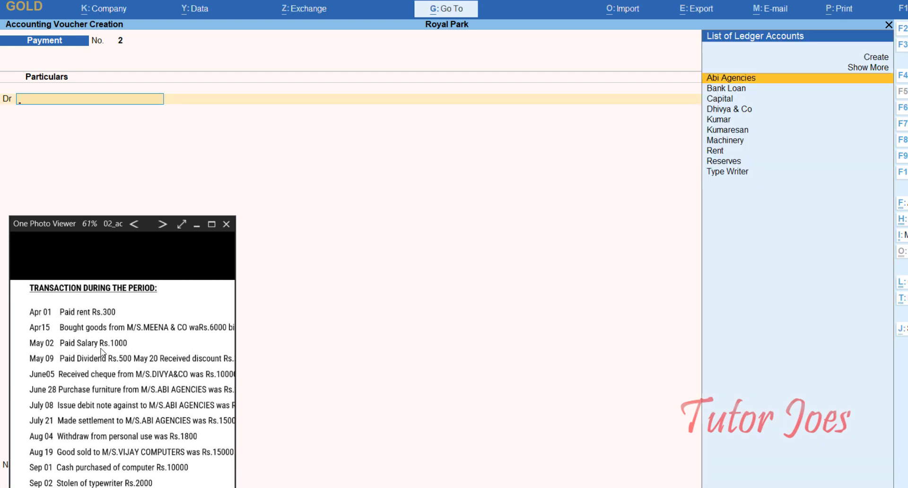
- Start a purchase voucher for the exercise's Apr 15 goods purchase and change its entry mode to As Voucher
drag(178, 358, 154, 355)
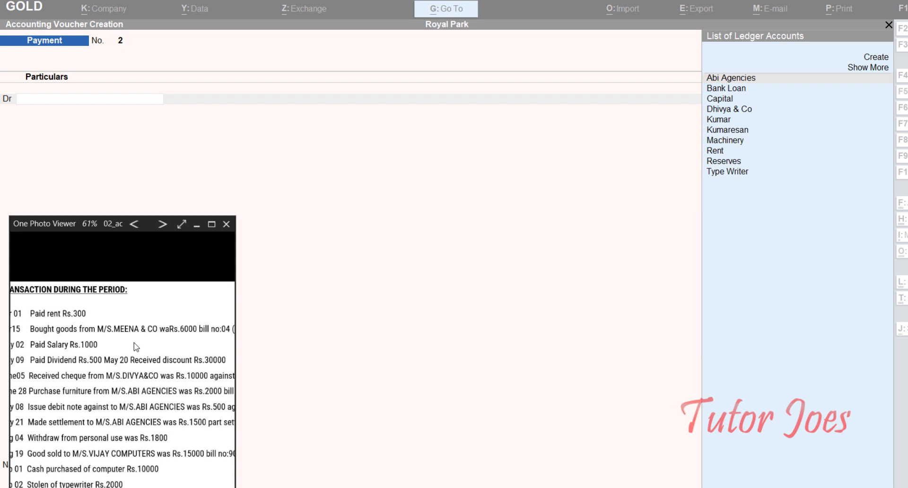
click(491, 341)
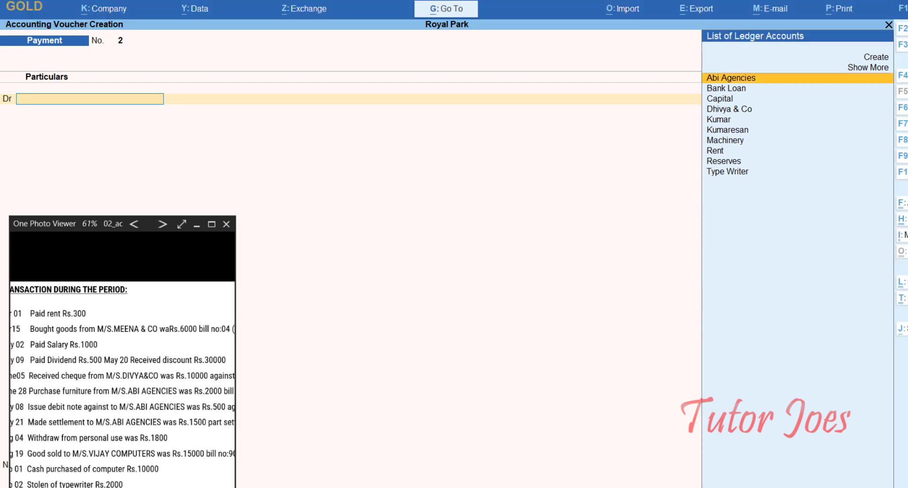
key(F9)
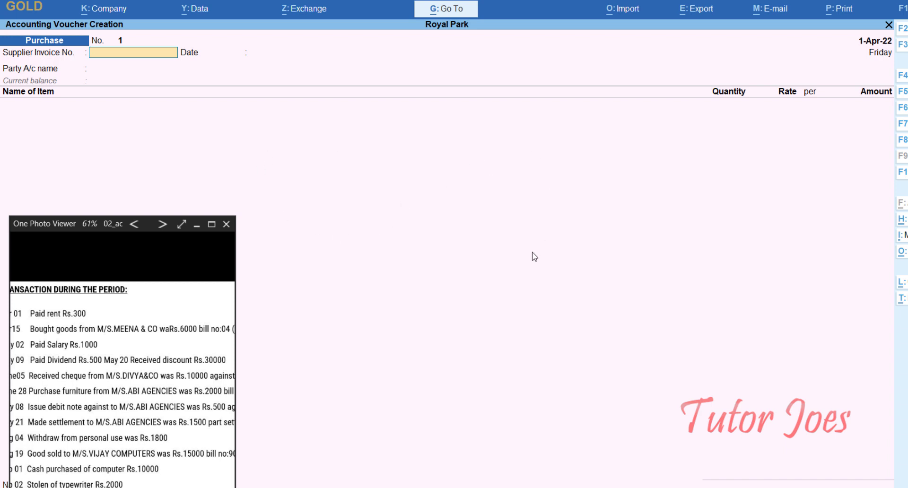
key(ctrl+h)
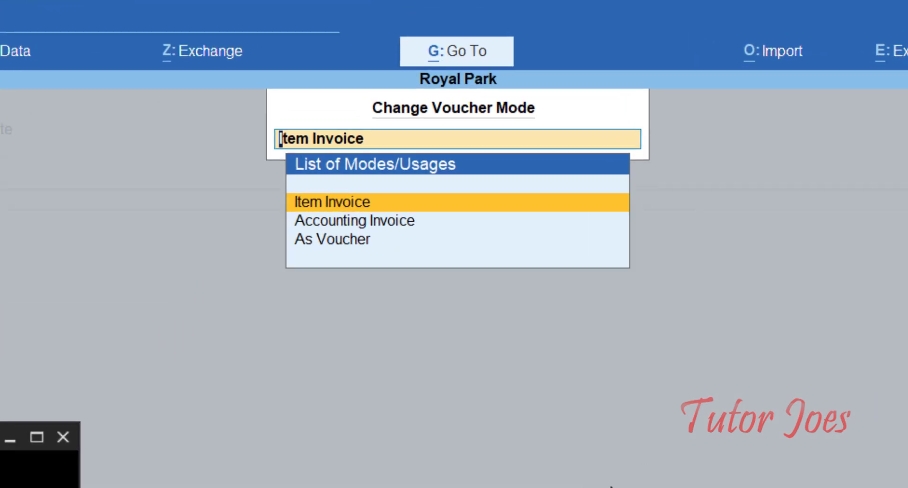
key(Down)
key(Down)
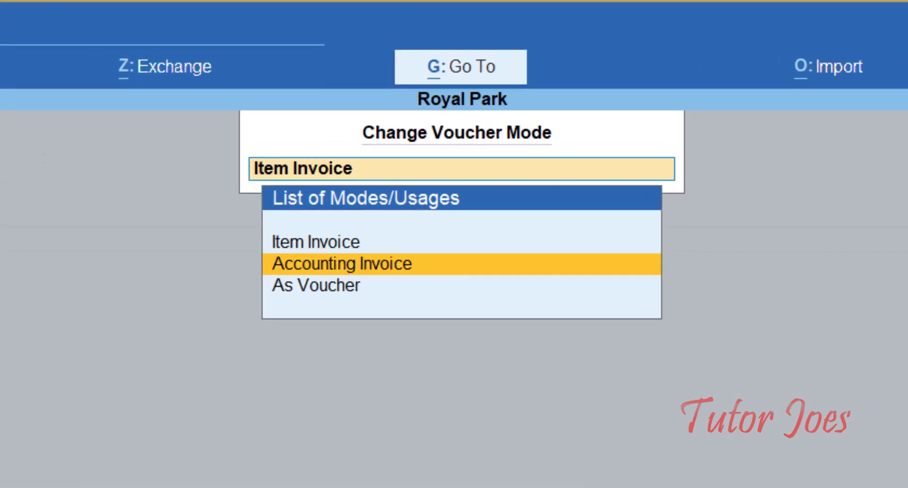
key(Return)
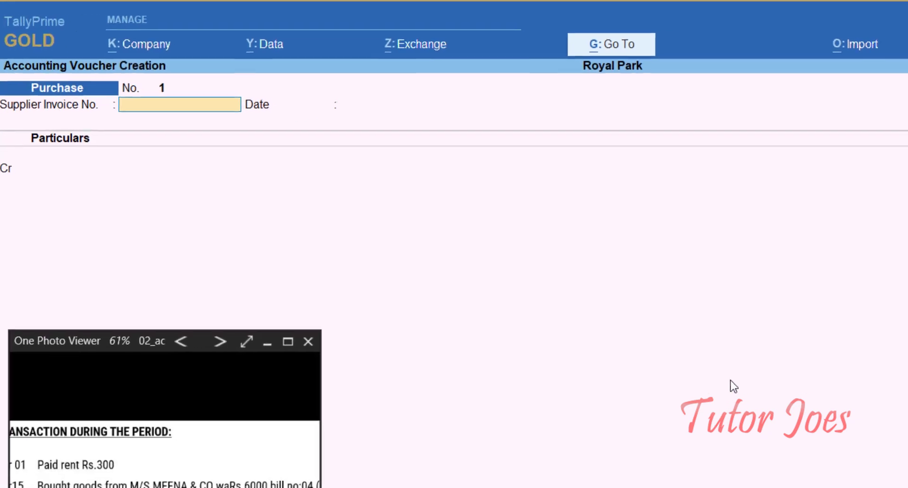
- Leave the purchase voucher's supplier invoice number blank and set the voucher date to 15-4
drag(149, 487, 192, 487)
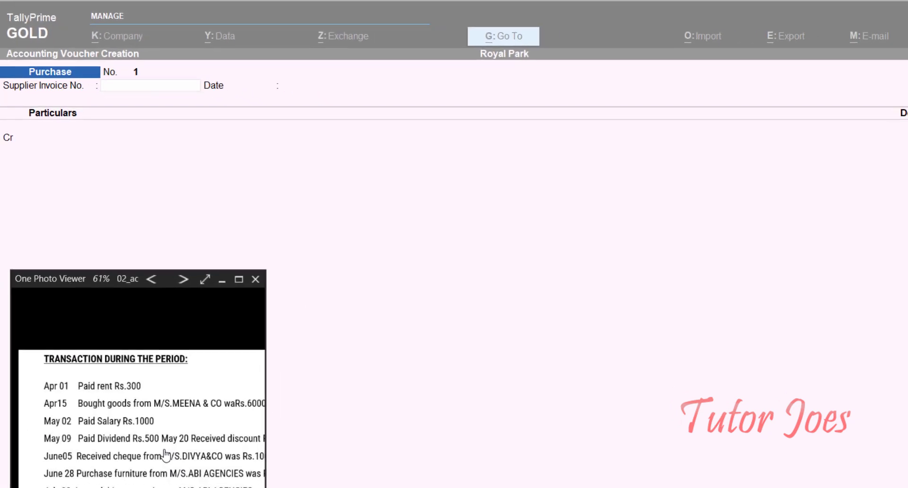
drag(158, 443, 139, 439)
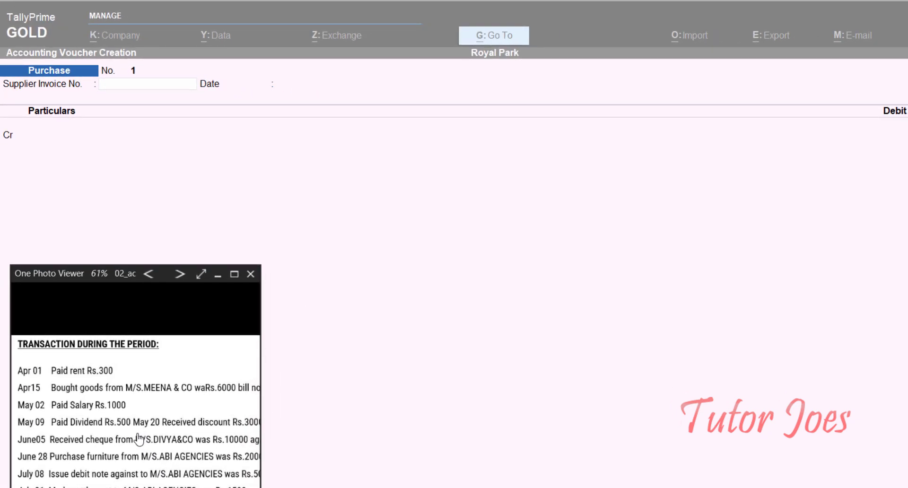
click(545, 426)
key(Return)
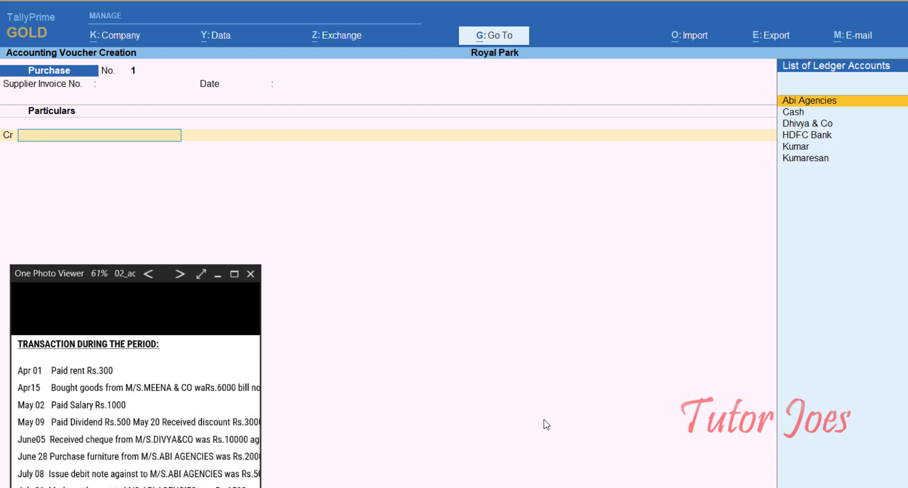
key(F2)
text(15-)
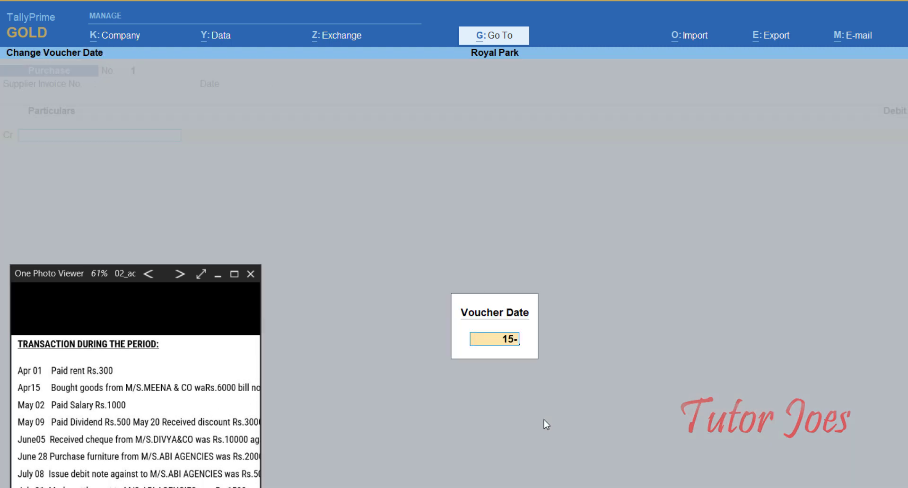
text(4)
key(Return)
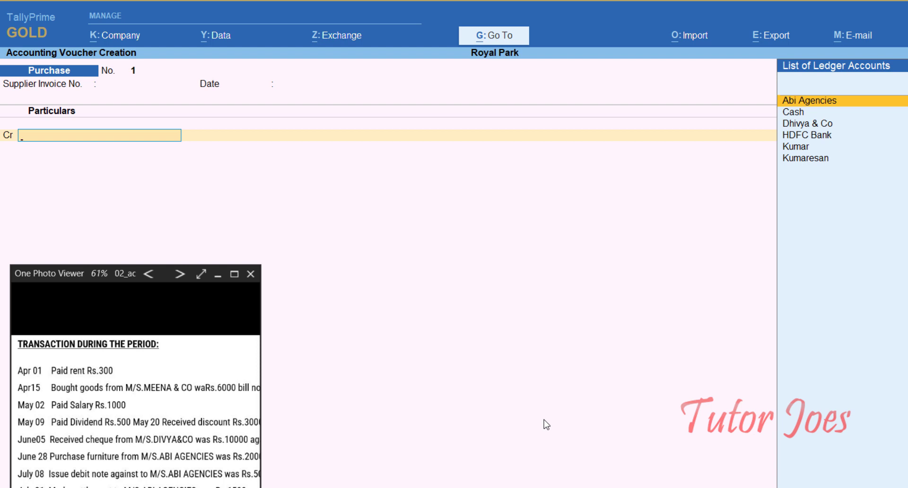
- Start a new ledger from the purchase voucher's credit line, name it Meena & Co and place it under Sundry Creditors
key(ctrl)
key(alt+c)
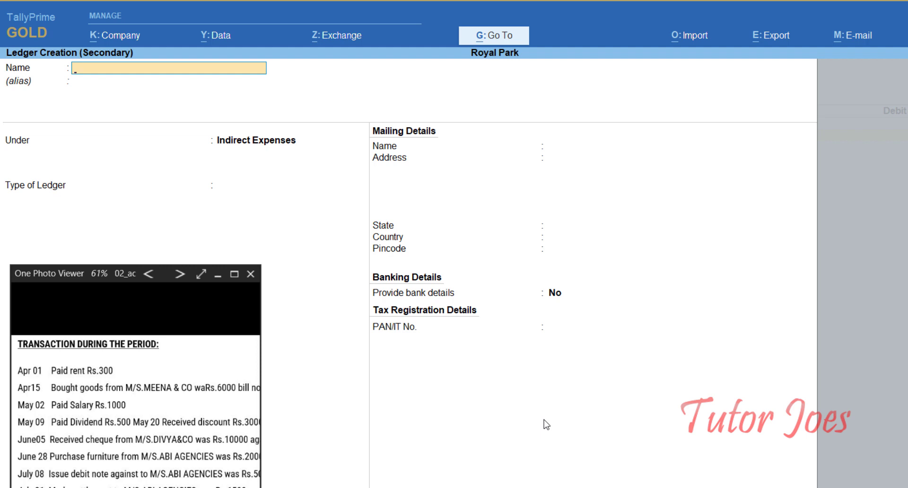
text(Meena & Co)
key(Return)
text(Su)
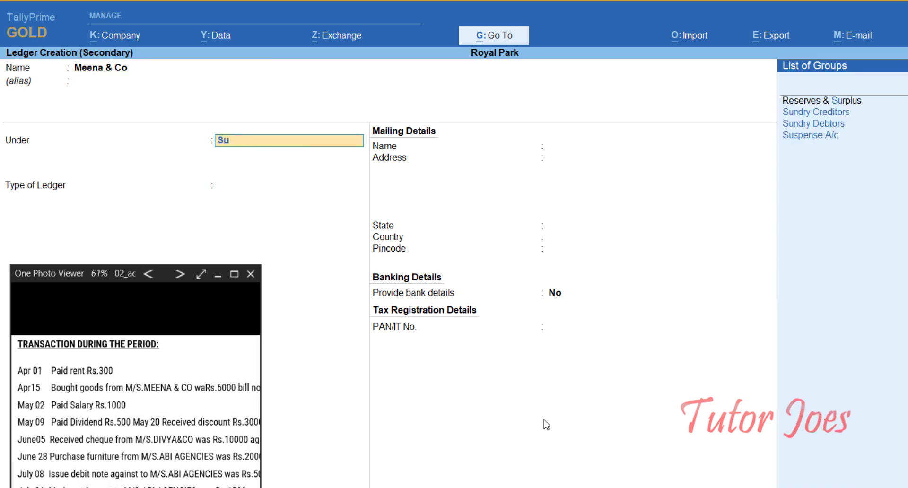
key(Down)
key(Down)
key(Up)
key(Return)
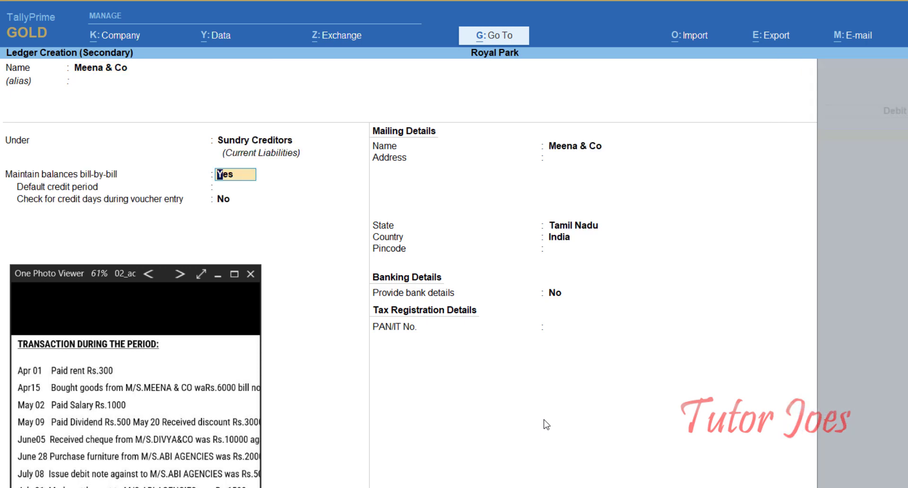
- Keep bill-by-bill balances on for Meena & Co, leave the credit period, address and bank details at their defaults, and save the ledger
key(Return)
key(Return)
key(Return)
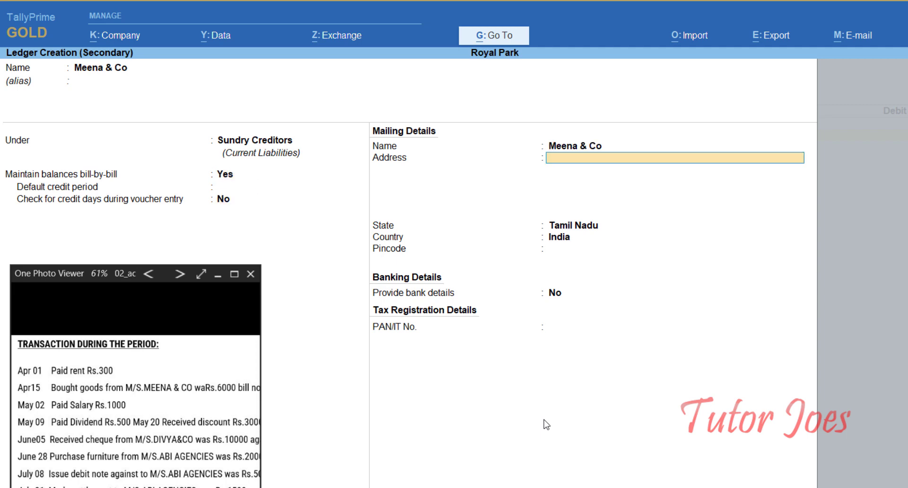
key(Return)
key(Return)
key(Return)
key(Return)
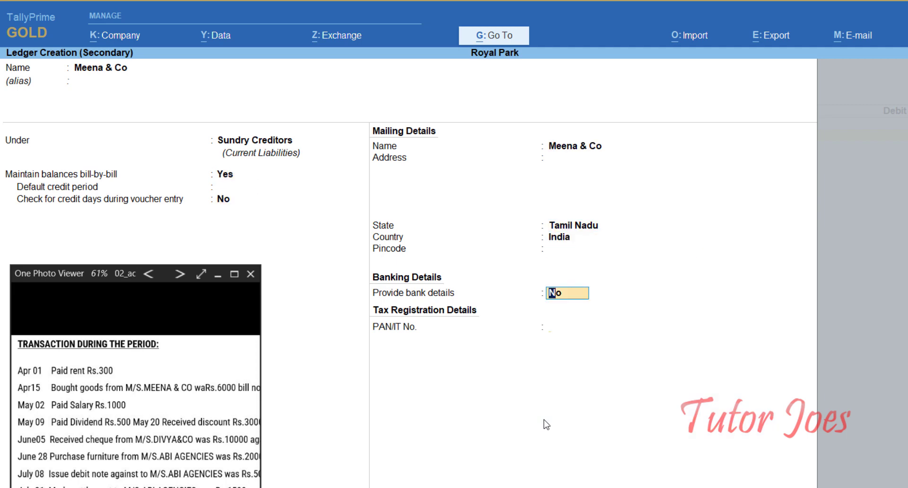
key(Return)
key(Return)
- Credit Meena & Co with 6000 in the purchase voucher, as given for the exercise's Apr 15 goods purchase
drag(199, 437, 138, 421)
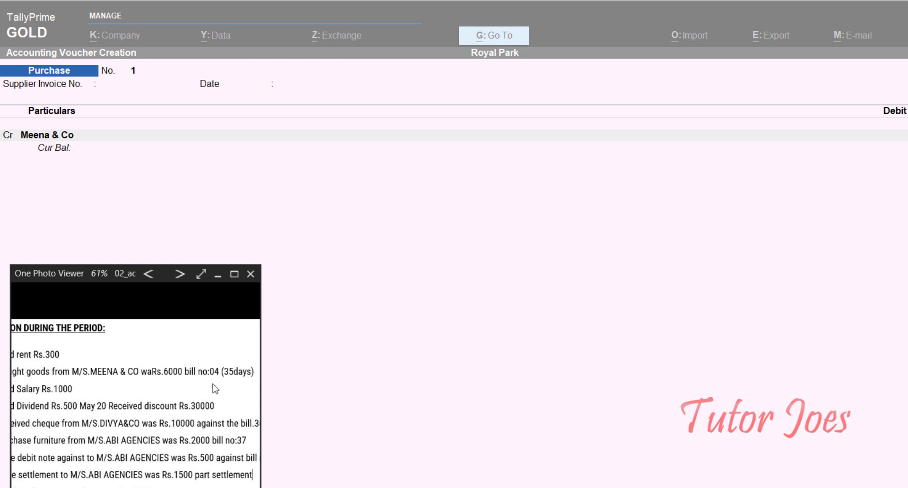
click(808, 390)
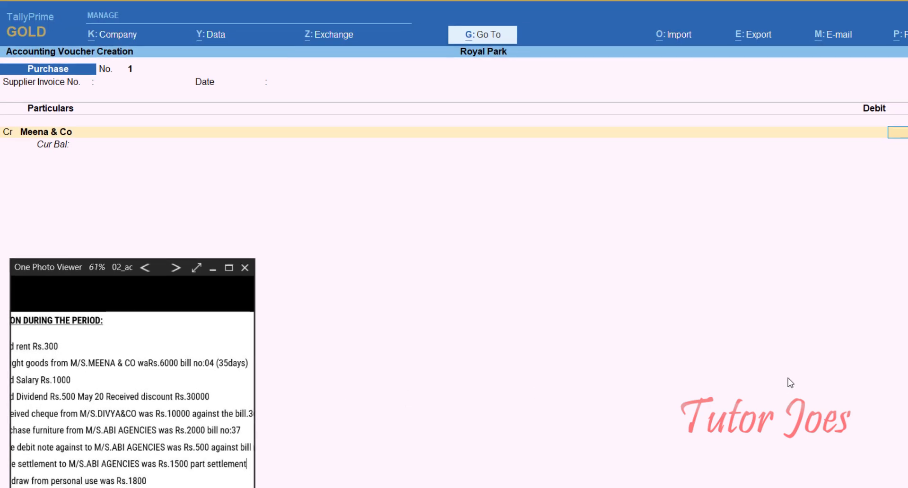
text(6000)
key(Return)
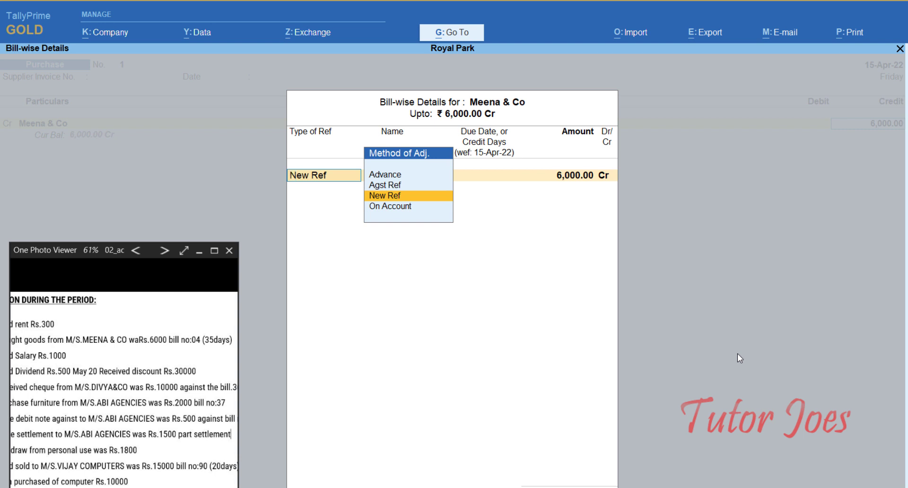
- Allocate the full Meena & Co amount to a New Ref bill named 04 with 35 credit days
key(Return)
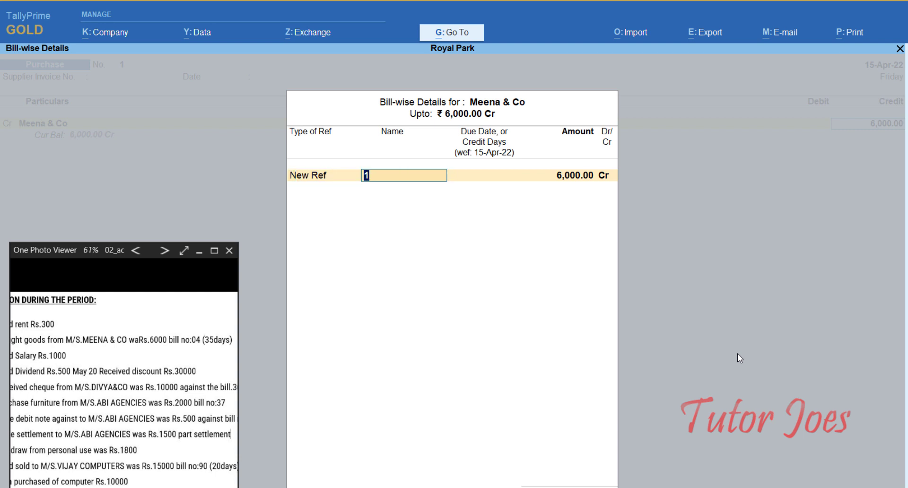
text(04)
key(Return)
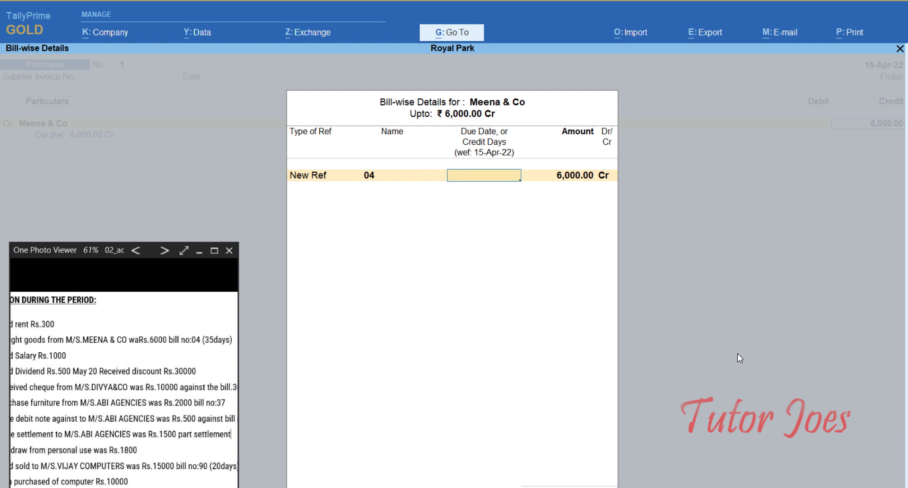
text(35)
key(Return)
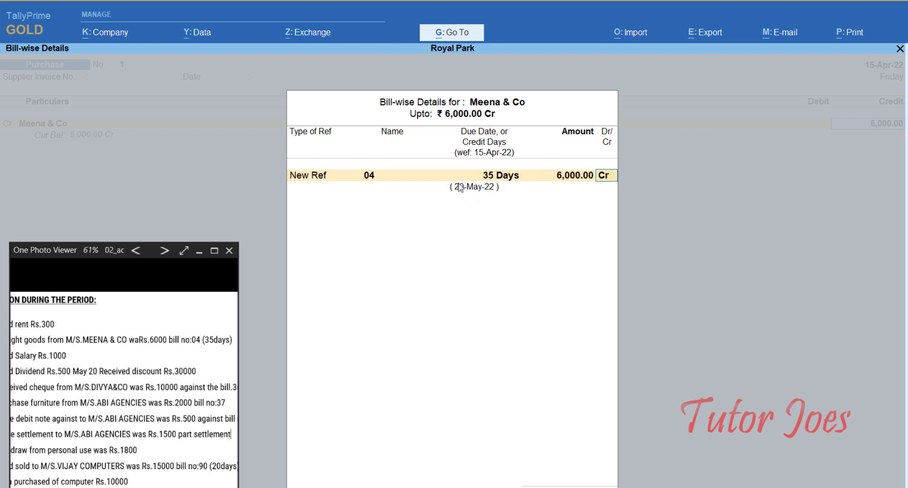
key(Return)
key(Return)
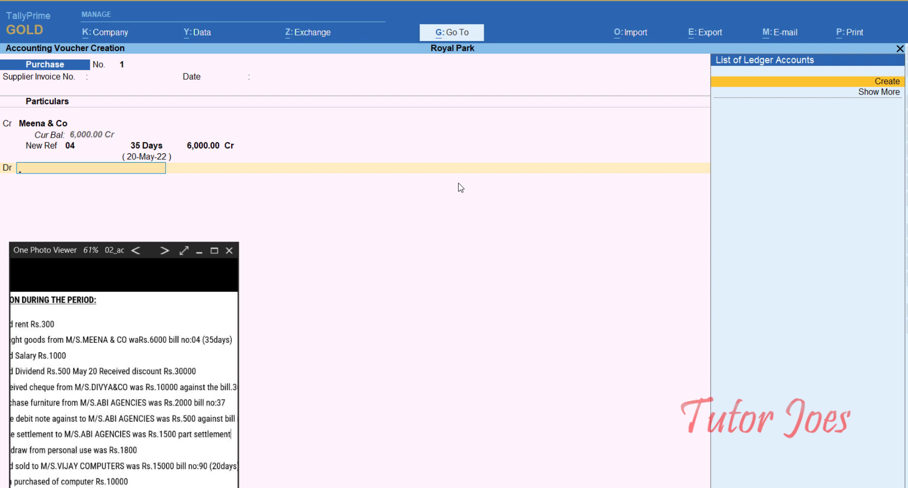
- Create a CR Purchase ledger under Purchase Accounts for the voucher's debit line, with the ledger type Not Applicable
key(alt+c)
text(Cr)
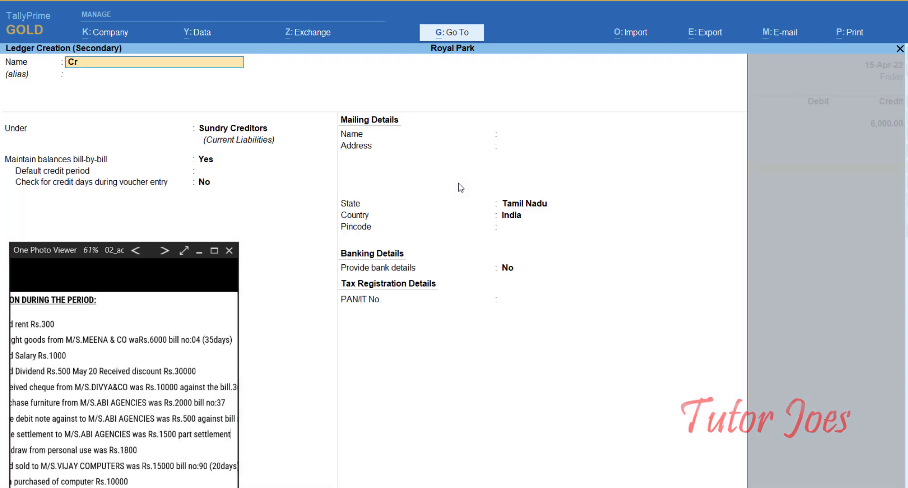
key(BackSpace)
text(R Purchase)
key(Return)
key(Return)
text(Pur)
key(Return)
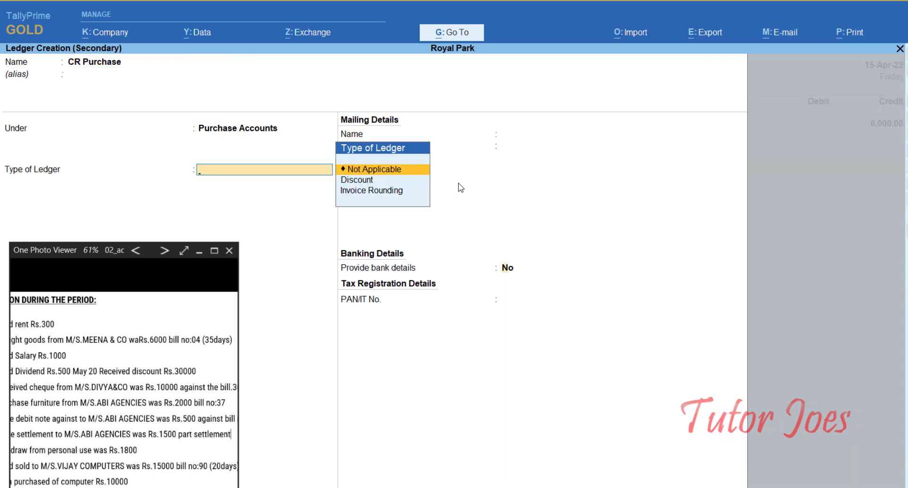
key(Return)
key(Return)
key(ctrl+a)
- Debit CR Purchase with 6,000 and save the purchase voucher
key(Return)
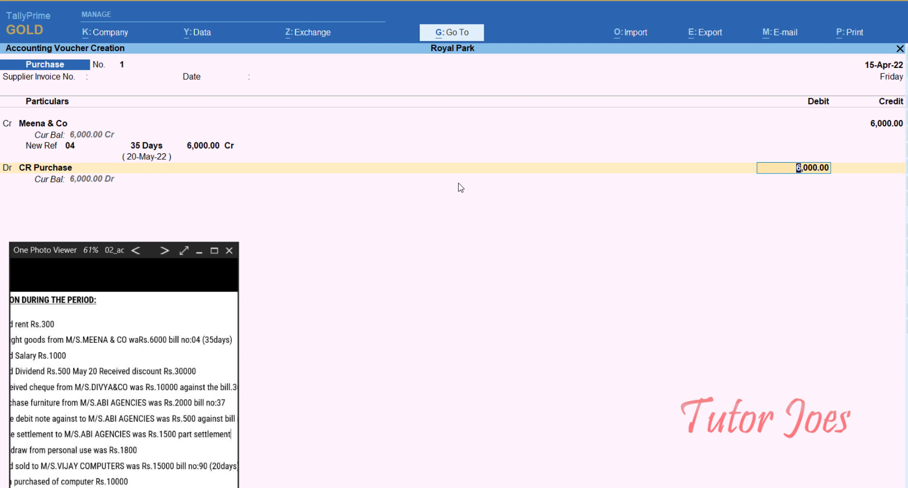
key(Return)
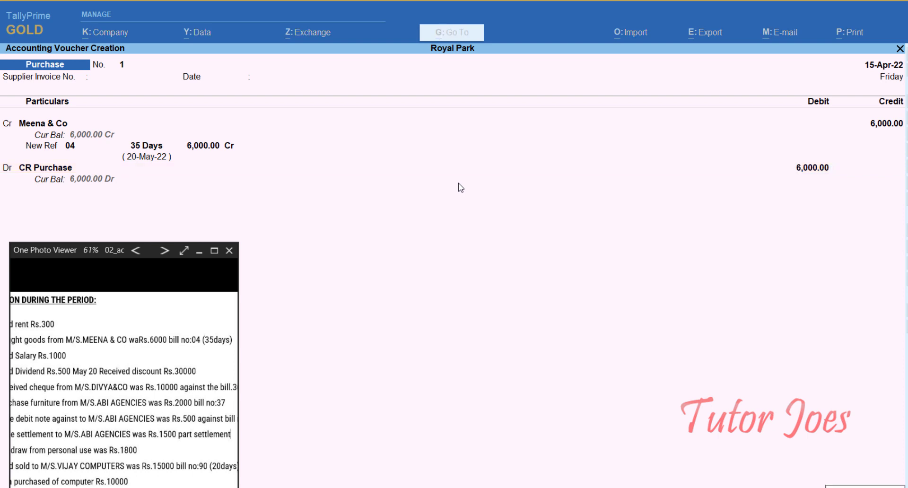
key(ctrl+a)
- Start a payment voucher for the exercise's May 02 salary payment and set its date to 2-5
drag(67, 392, 141, 392)
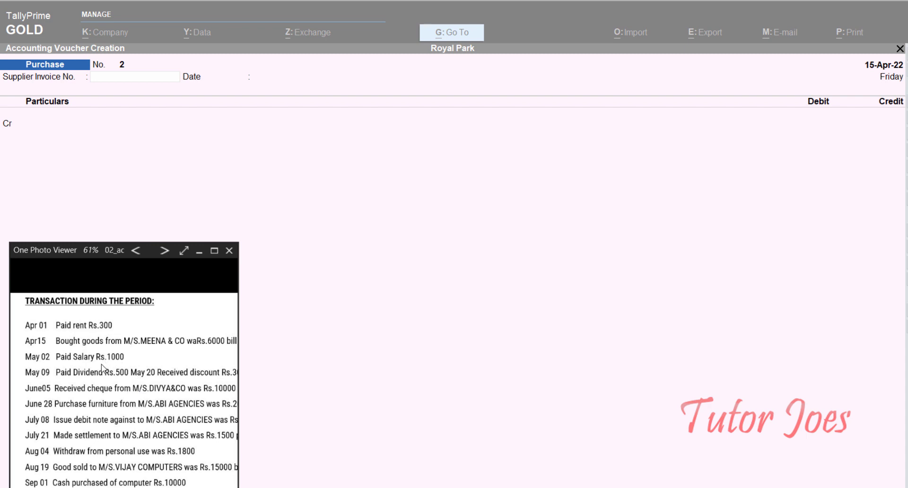
click(560, 430)
key(Return)
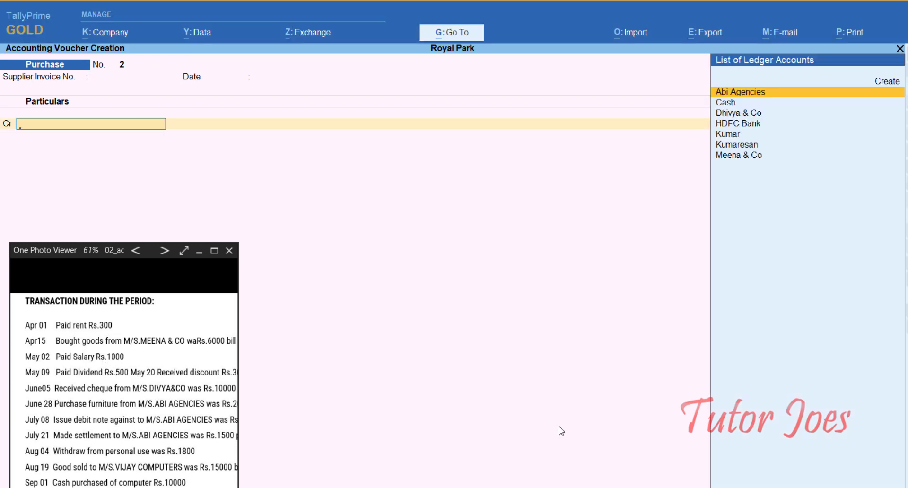
key(F5)
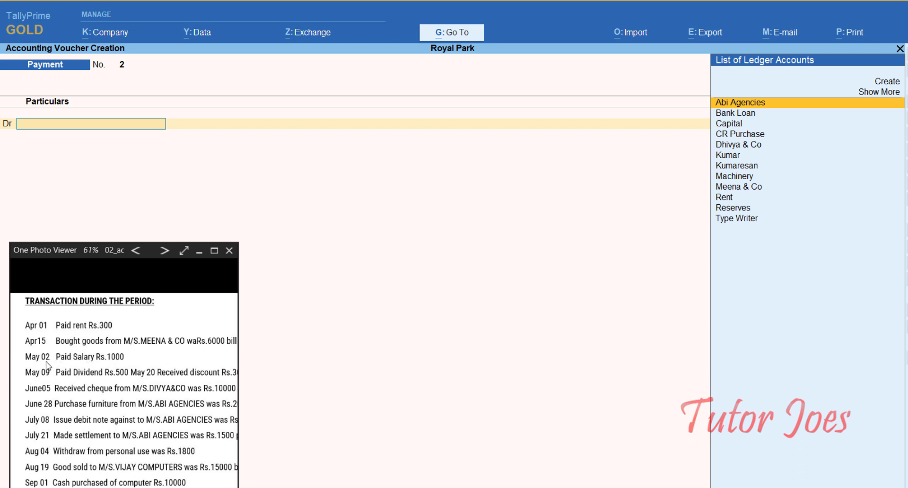
key(F2)
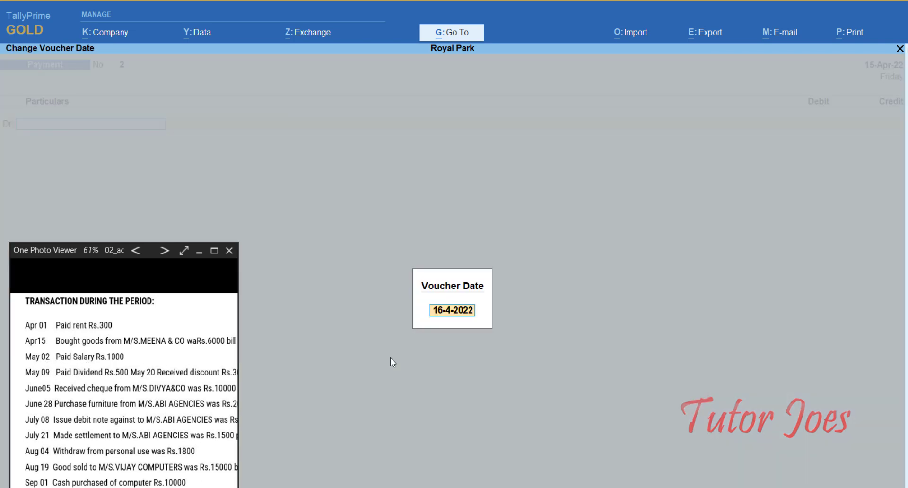
text(2-5)
key(Return)
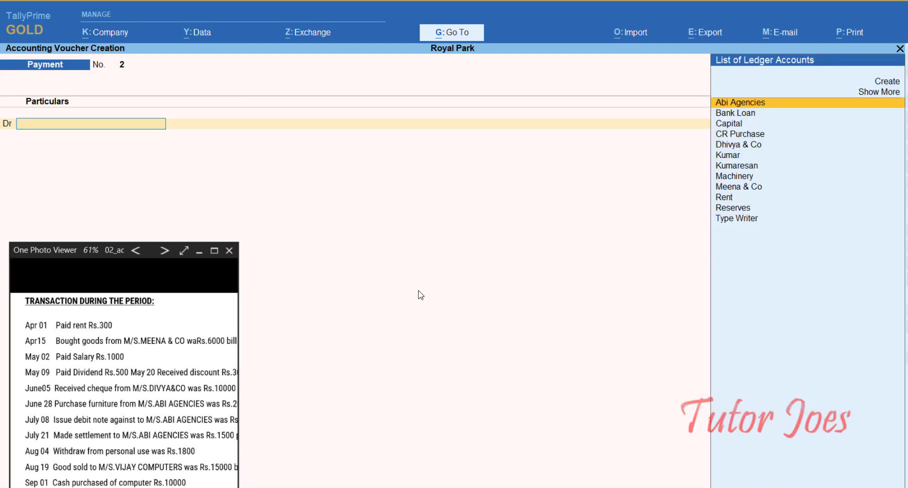
- Create a Salary ledger under Indirect Expenses for the voucher's debit line, with the ledger type Not Applicable
key(alt+c)
text(Salary)
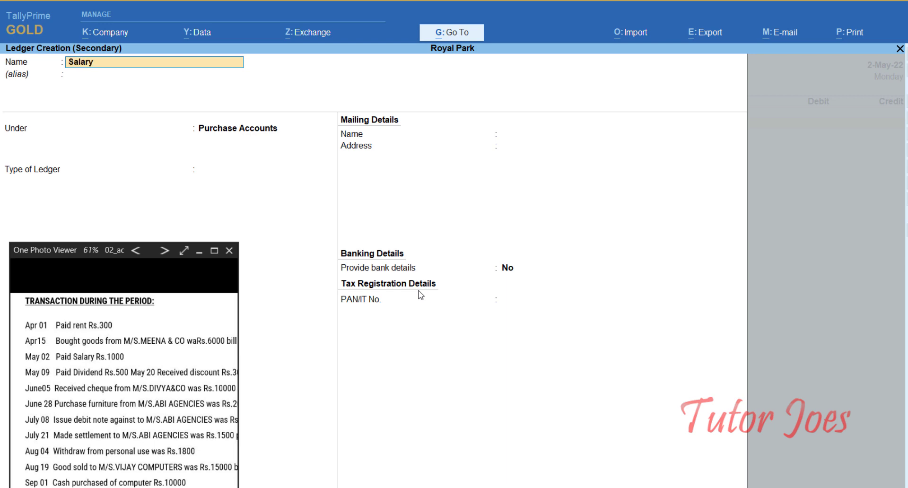
key(Return)
text(In)
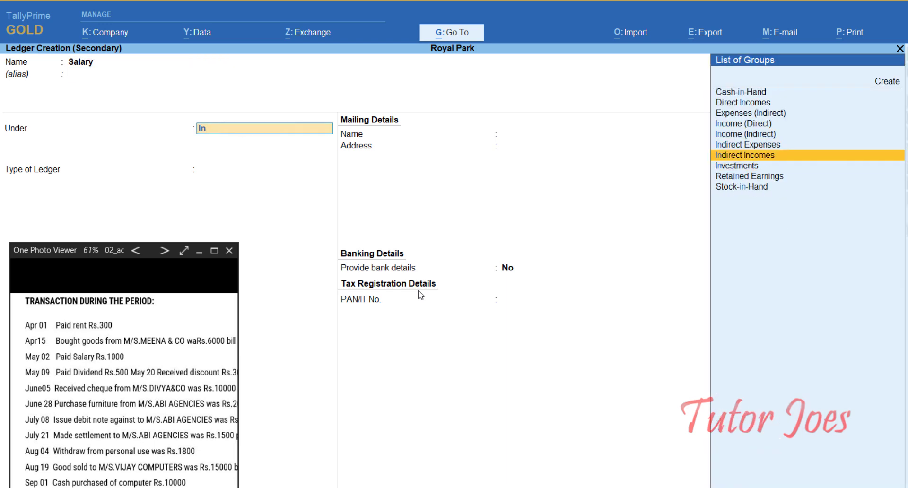
key(Up)
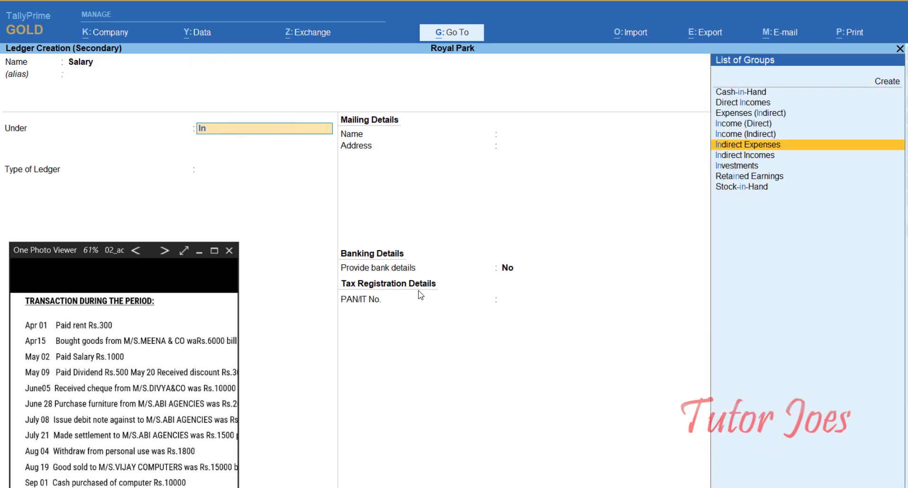
key(Return)
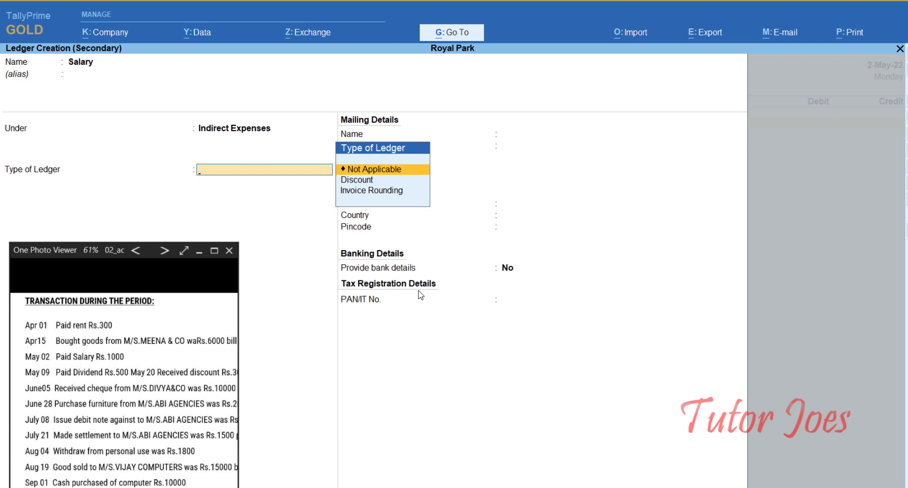
key(Return)
key(ctrl+a)
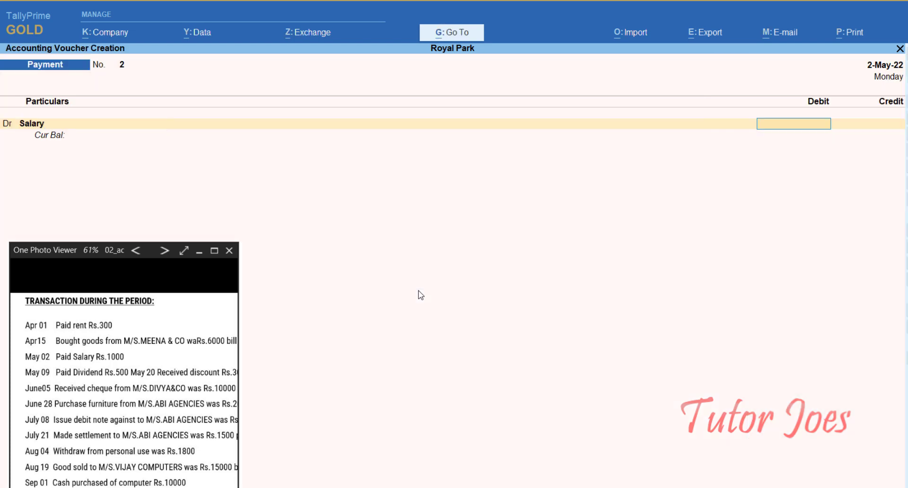
- Debit Salary with 1000, credit Cash with the same amount and save the payment voucher
text(1000)
key(Return)
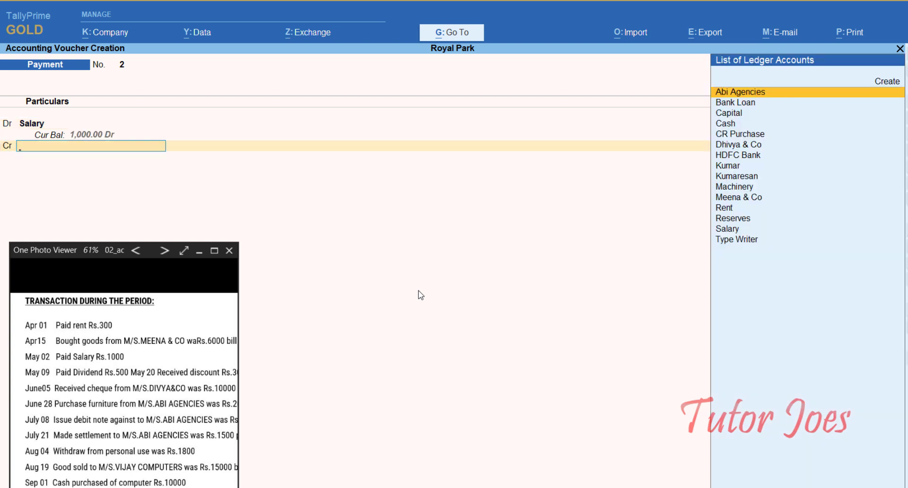
text(Cas)
key(Return)
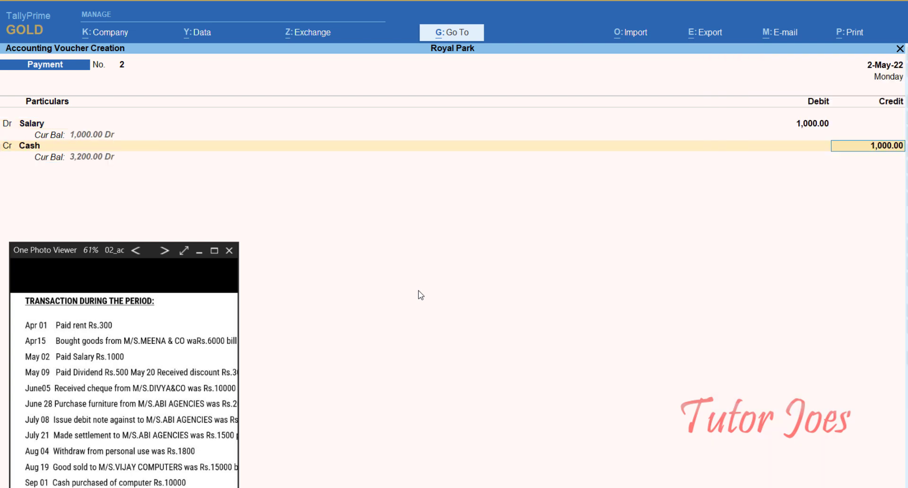
key(Return)
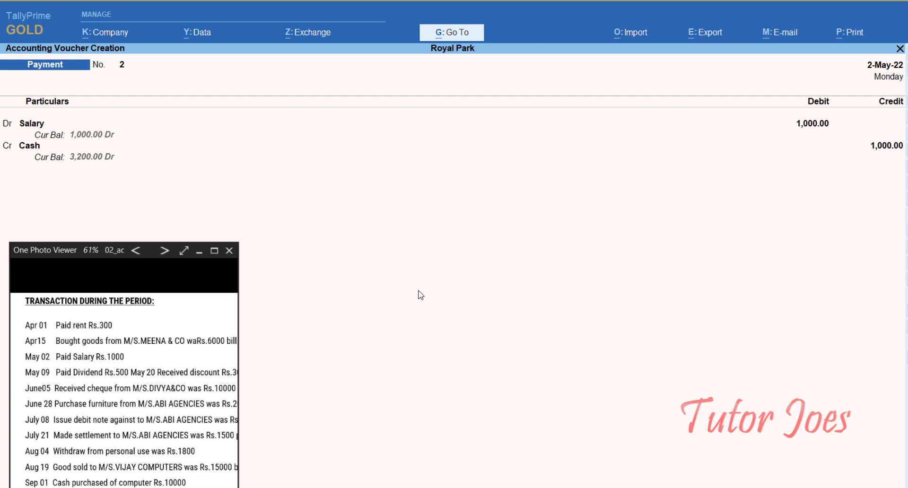
key(Return)
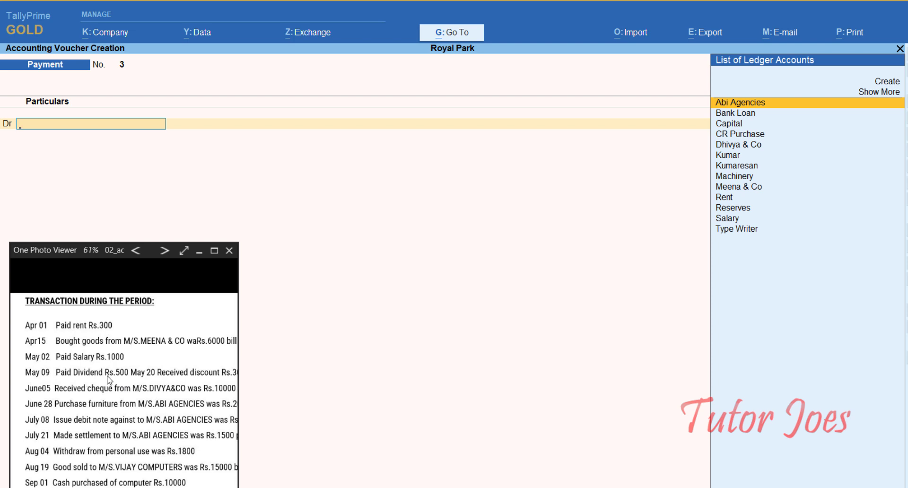
- Create a Dividend ledger under Indirect Expenses for the next payment's debit line, with type Not Applicable and no bank details
drag(154, 398, 112, 405)
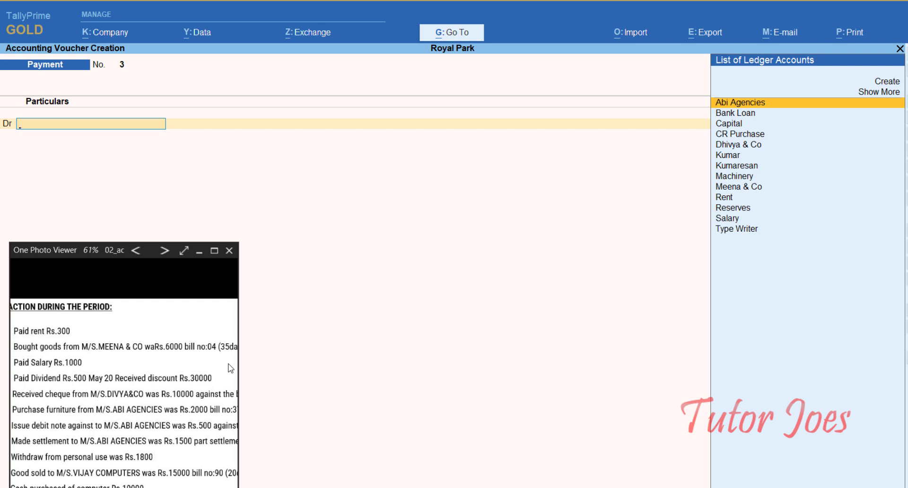
key(alt+c)
text(Dividend)
key(Return)
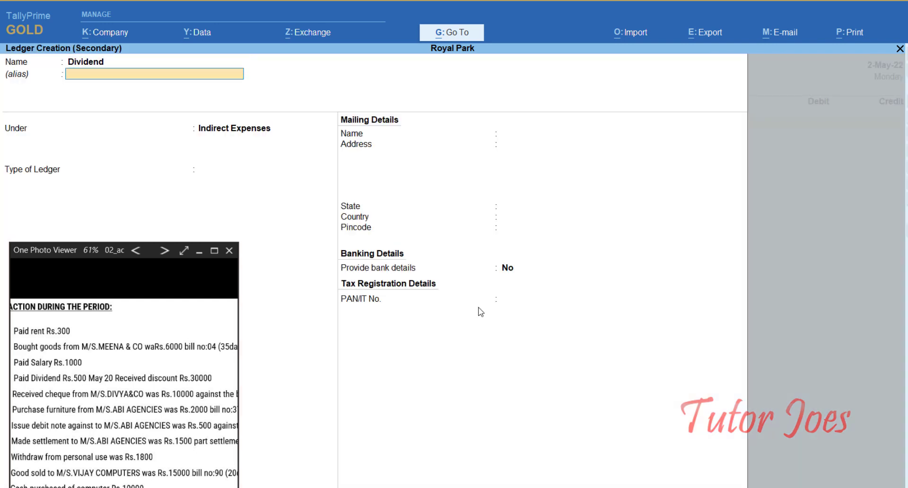
key(Return)
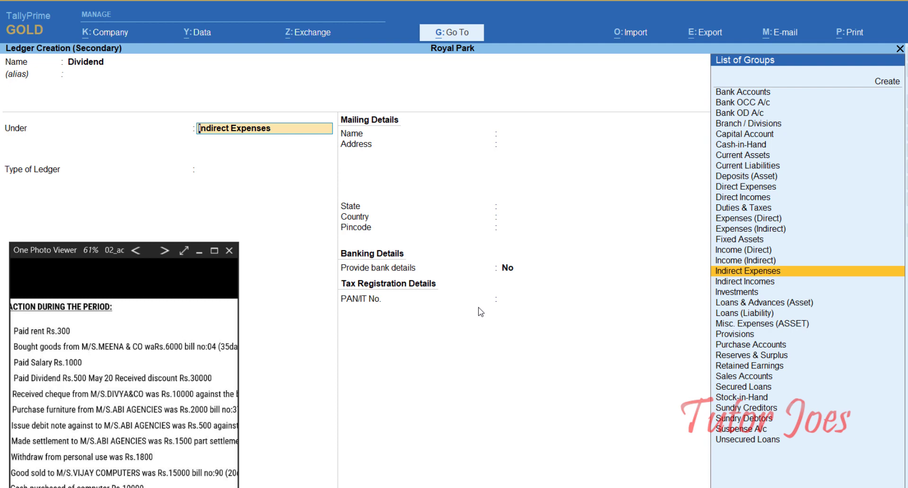
key(Return)
key(Return)
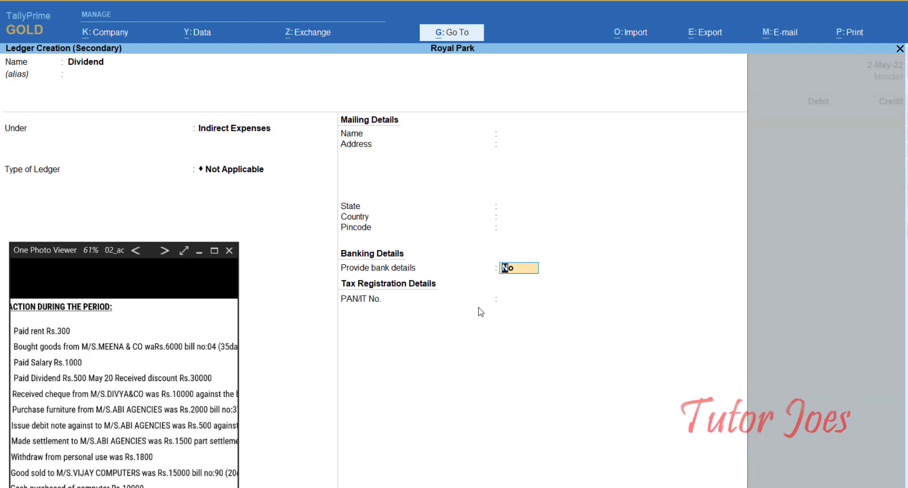
key(Return)
key(Return)
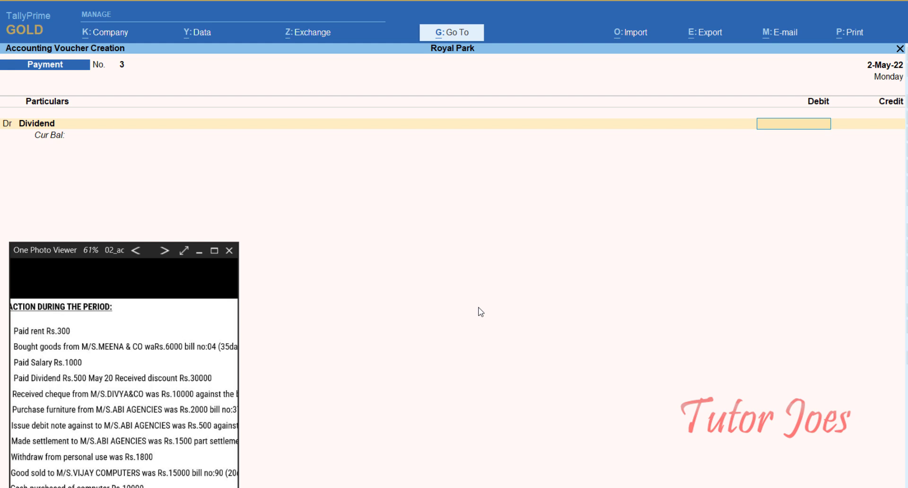
- Debit the Dividend ledger with 500 and credit Cash with the same amount in the payment voucher
text(500)
key(Return)
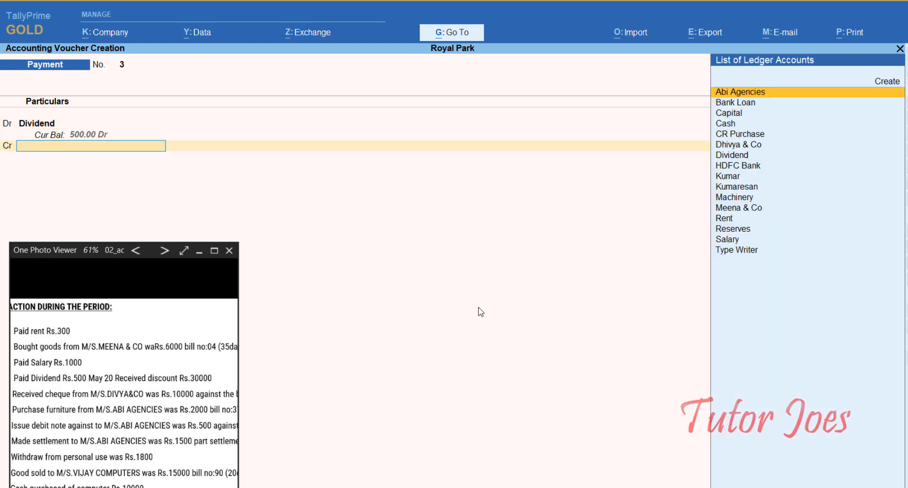
text(Cas)
key(Return)
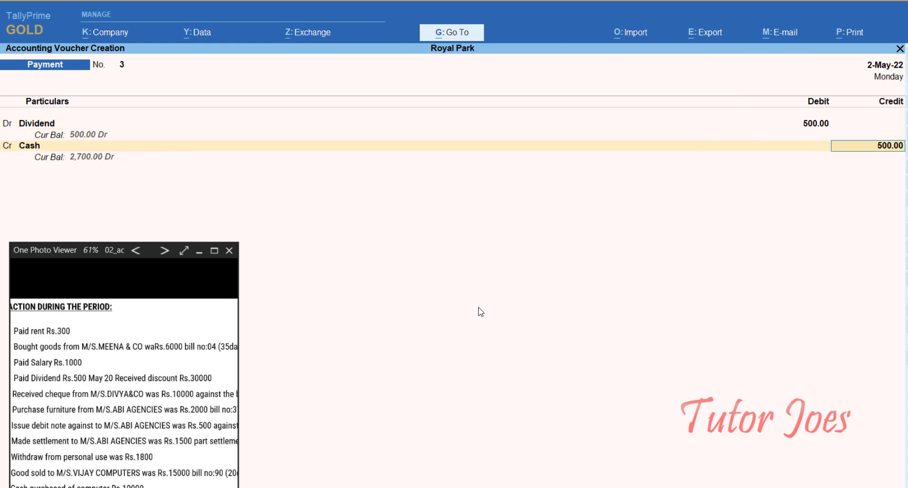
key(Return)
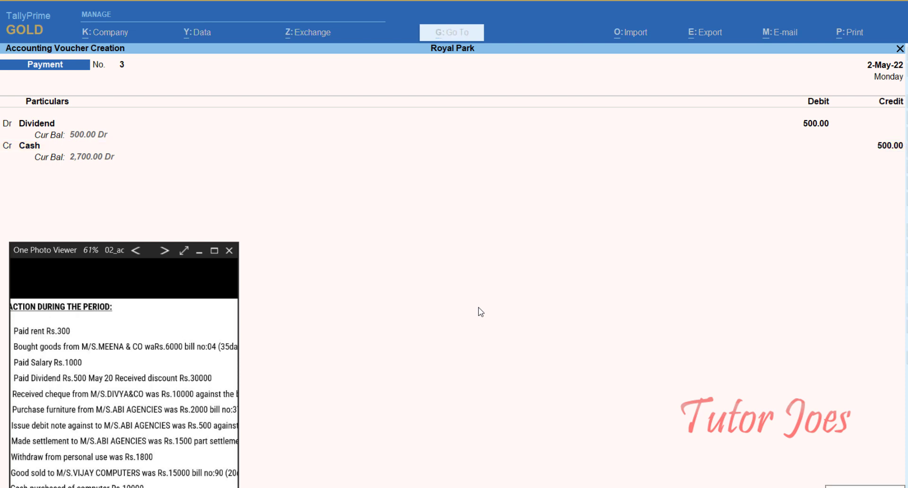
key(Return)
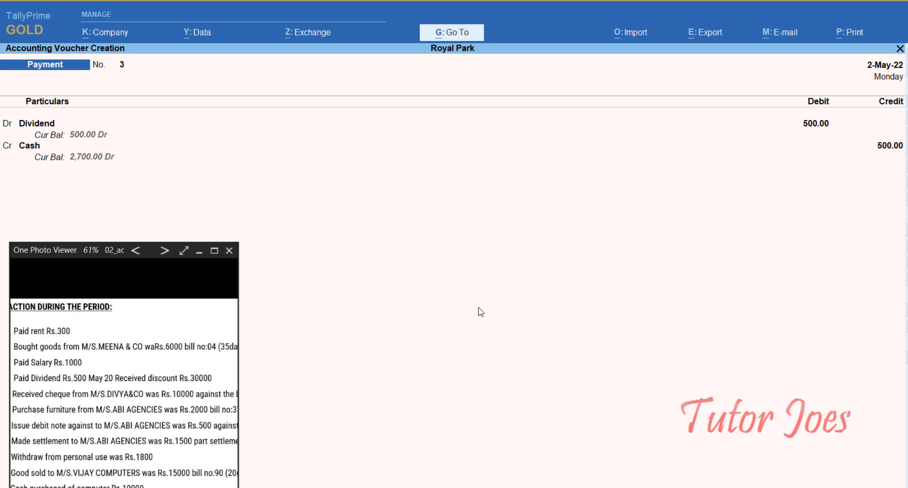
- Set the dividend payment voucher's date to 9-5 as given in the exercise sheet and save the voucher
click(57, 422)
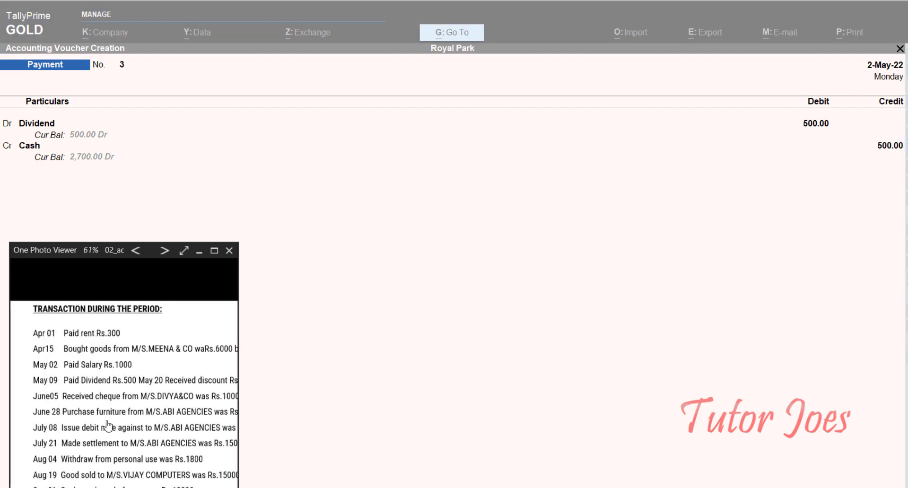
click(389, 373)
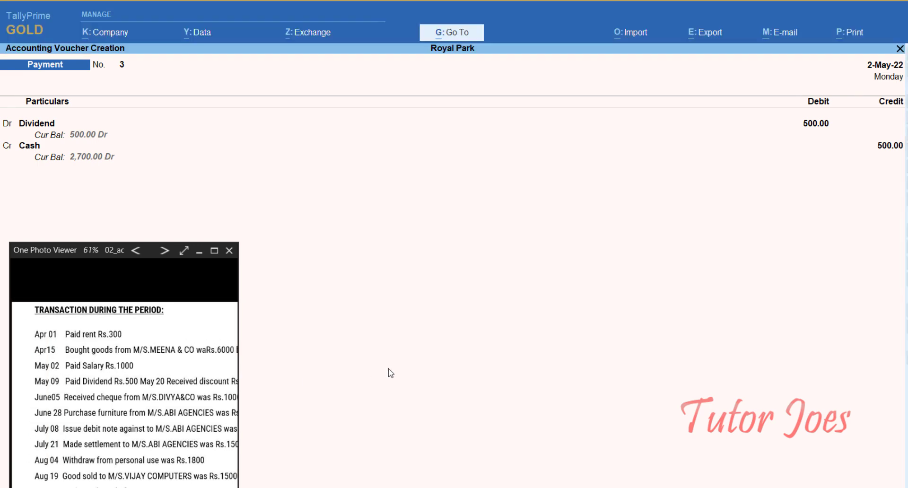
key(F2)
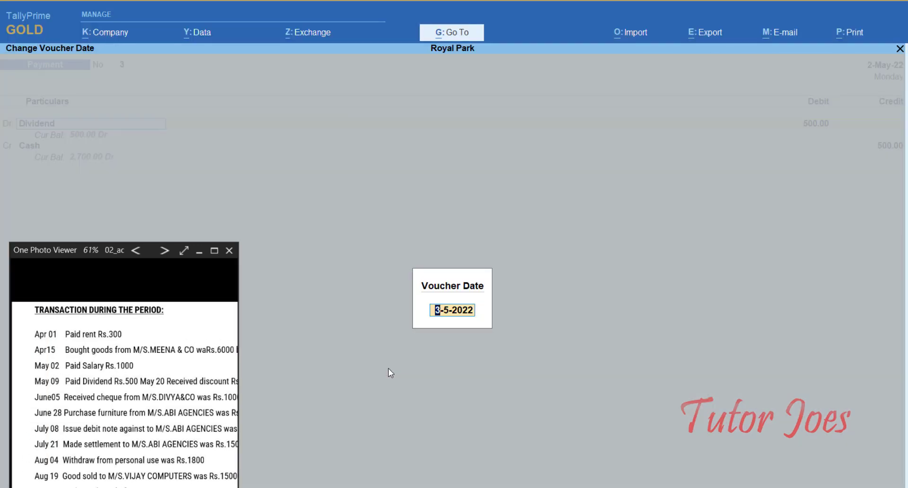
text(9-5)
key(Return)
key(ctrl+a)
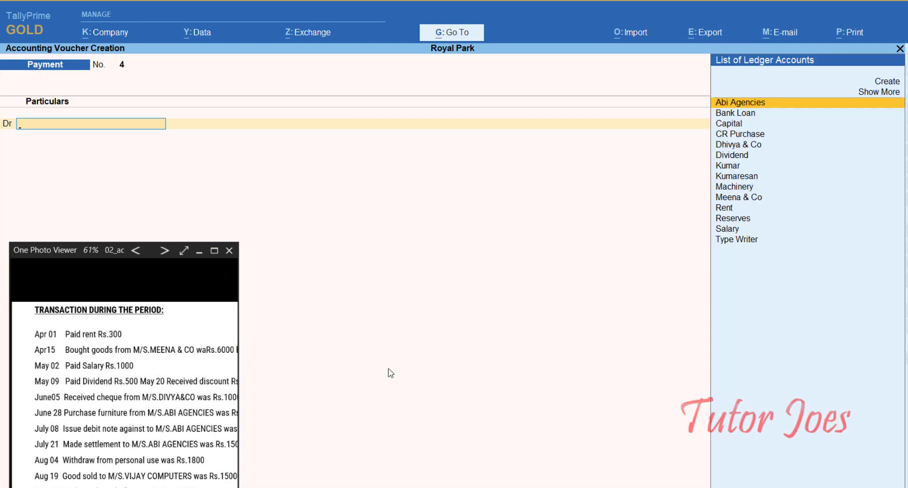
- Start a receipt voucher for the exercise's May 20 discount received and set its date to 20-5
drag(152, 419, 134, 418)
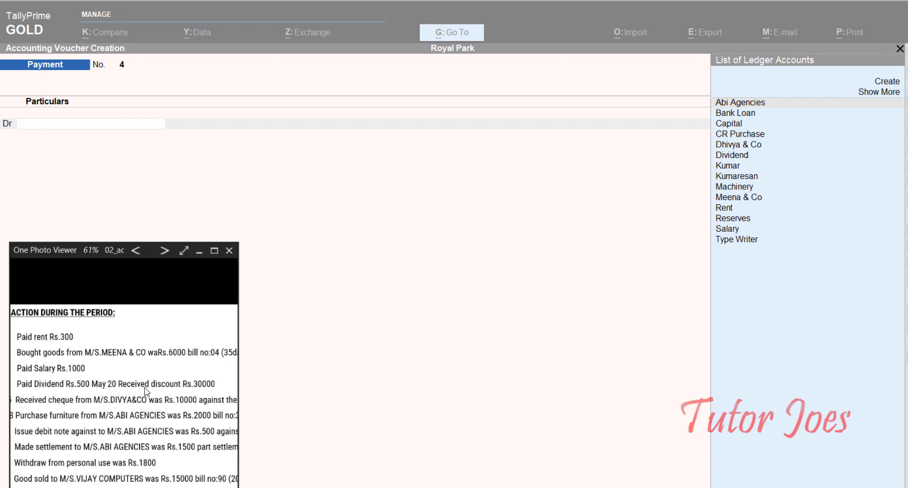
click(681, 357)
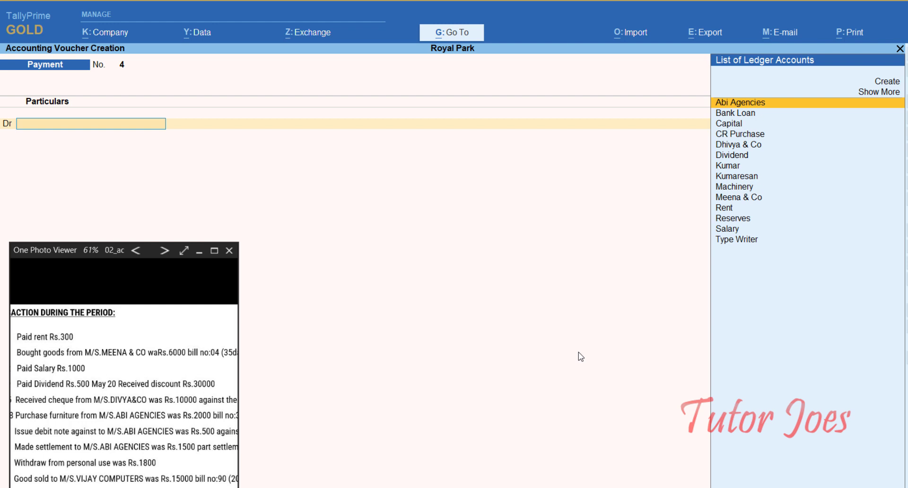
key(F6)
key(F2)
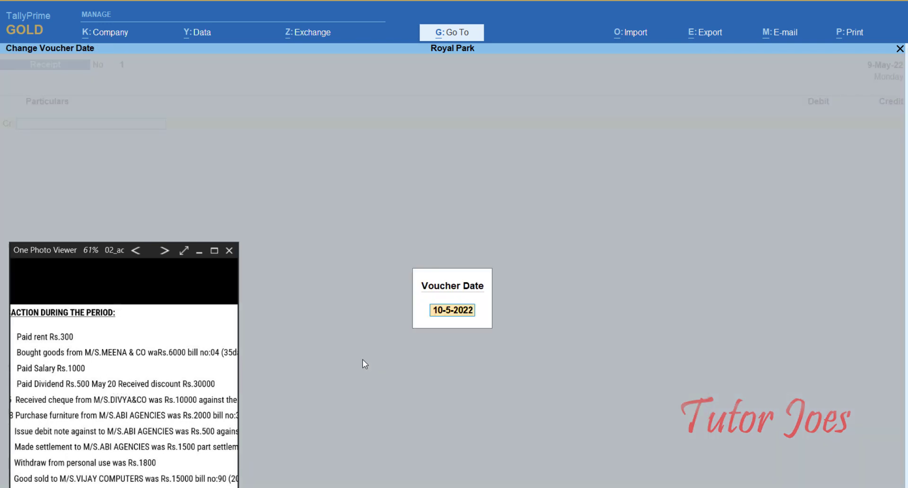
text(20-5)
key(Return)
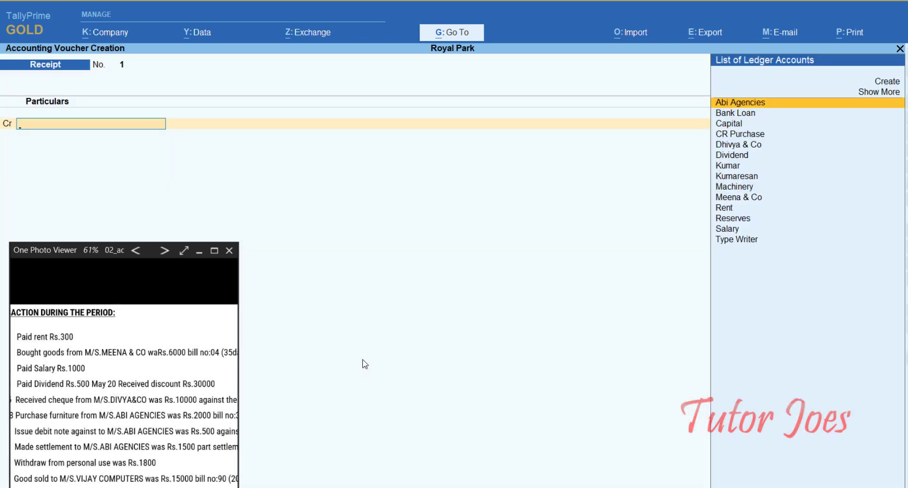
- Create a Discount Rec ledger under Indirect Incomes for the receipt's credit line, with the ledger type Not Applicable
key(alt+c)
text(Di)
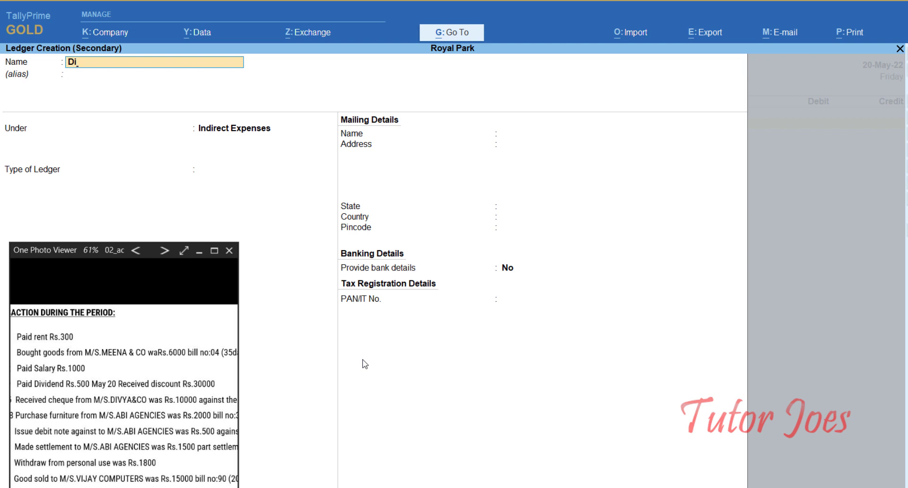
text(scount Rec)
key(Return)
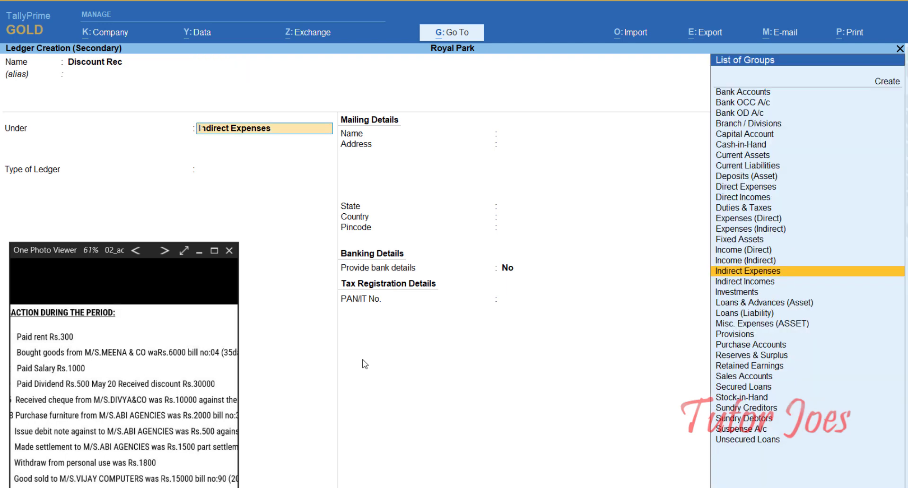
text(Ind)
key(Down)
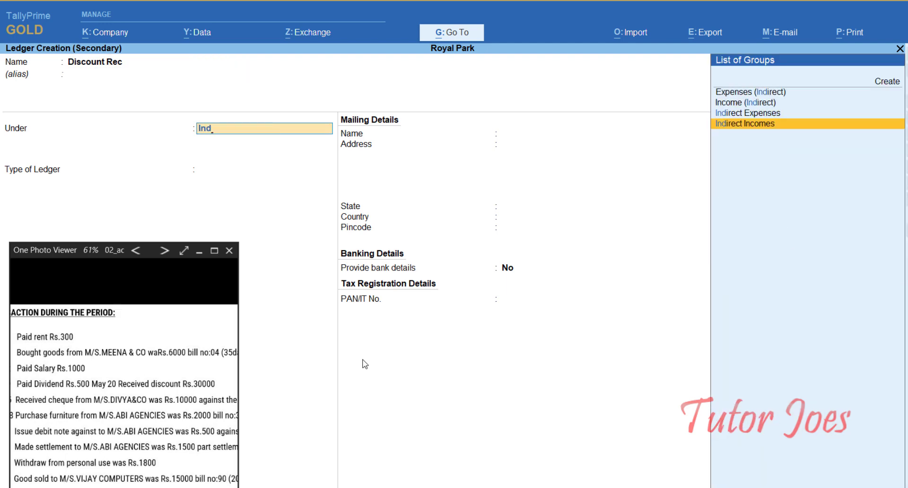
key(Return)
key(Return)
key(Return)
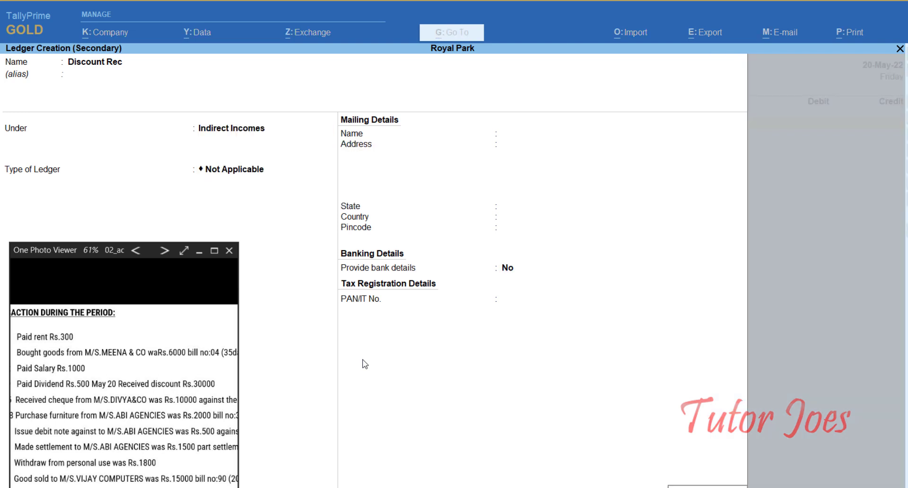
key(Return)
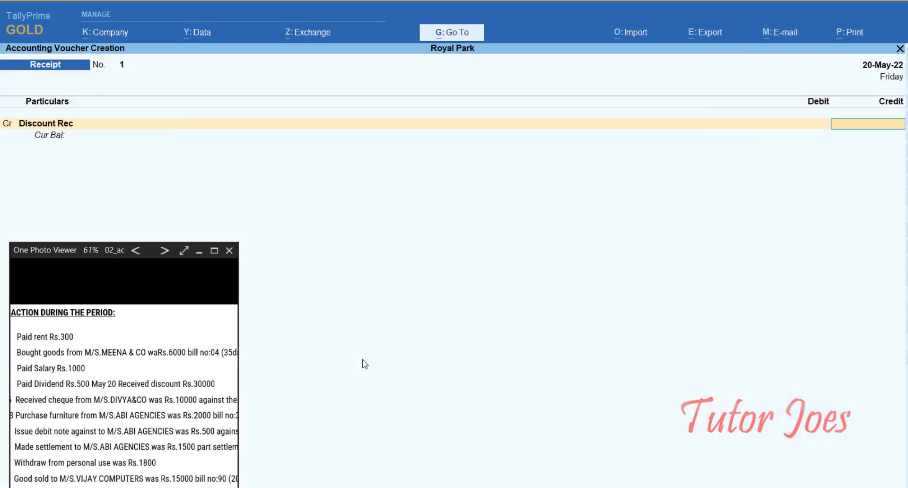
- Credit Discount Rec with 30000, debit Cash with the same amount and save the receipt voucher
text(30000)
key(Return)
key(Return)
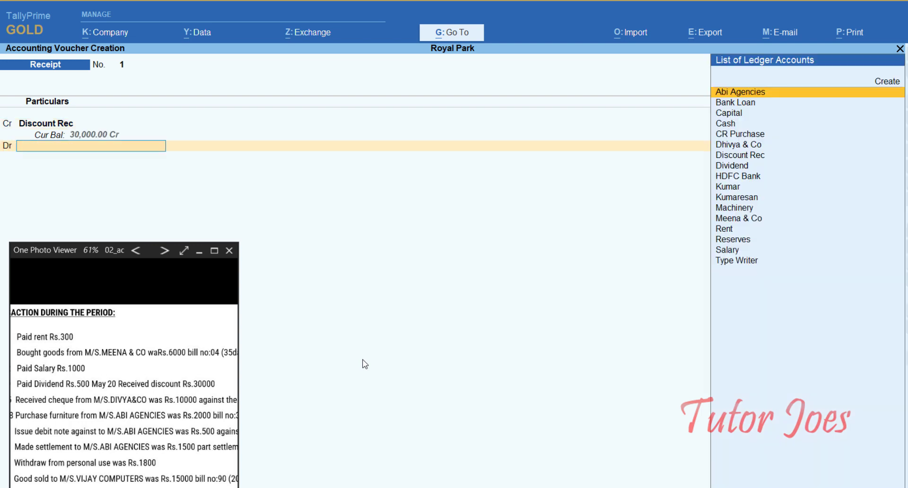
text(Cas)
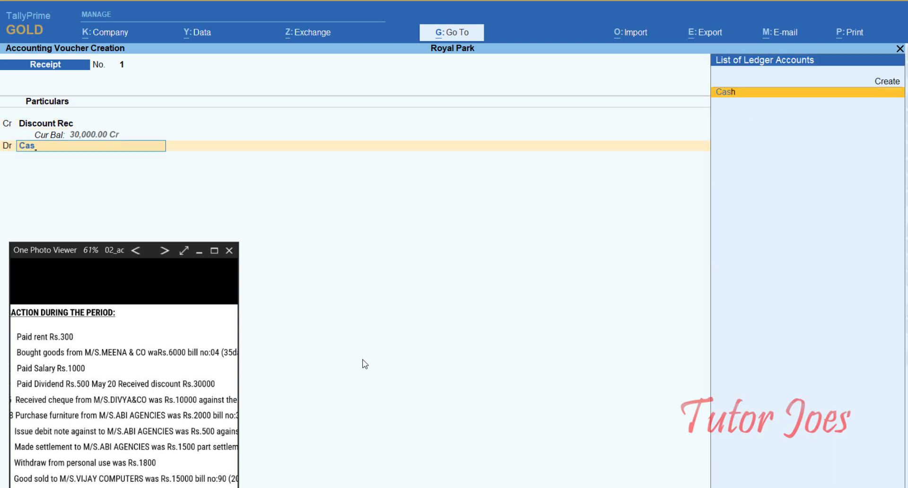
key(Return)
key(Return)
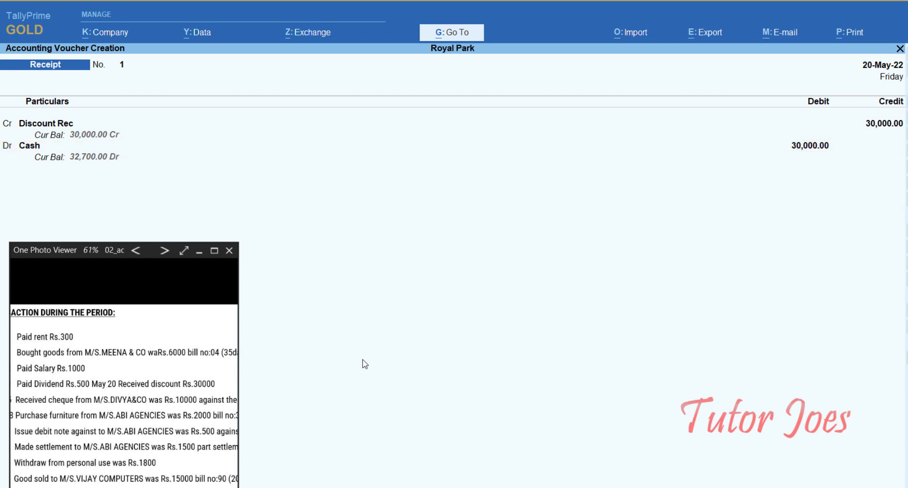
key(Return)
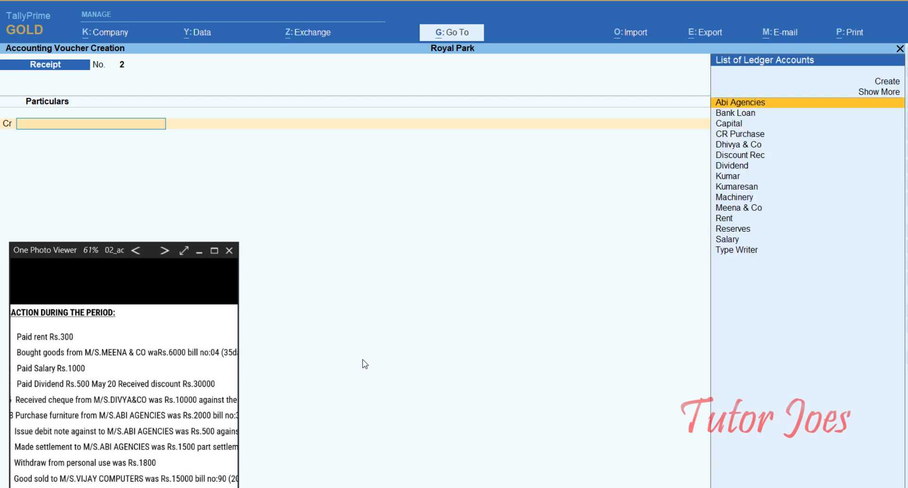
- Examine the exercise sheets for the June 05 cheque receipt and the matching opening sundry debtor entry
drag(84, 432, 118, 432)
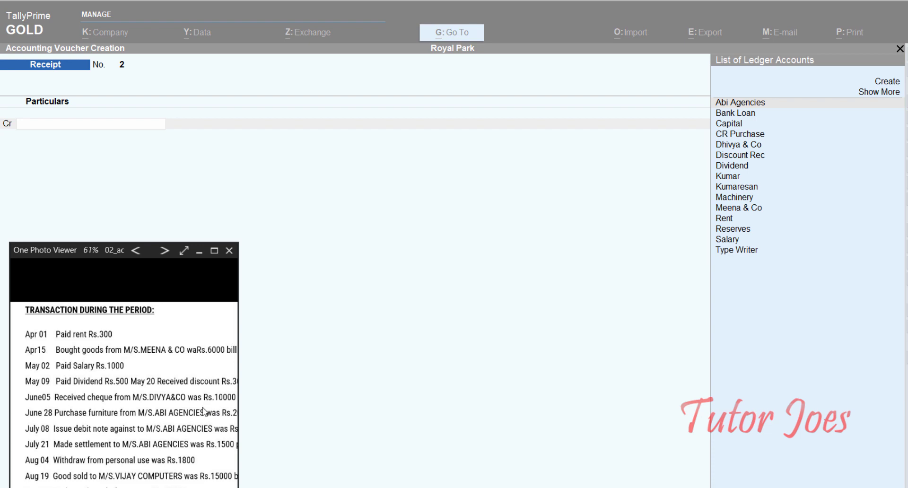
scroll(134, 355, up, 1)
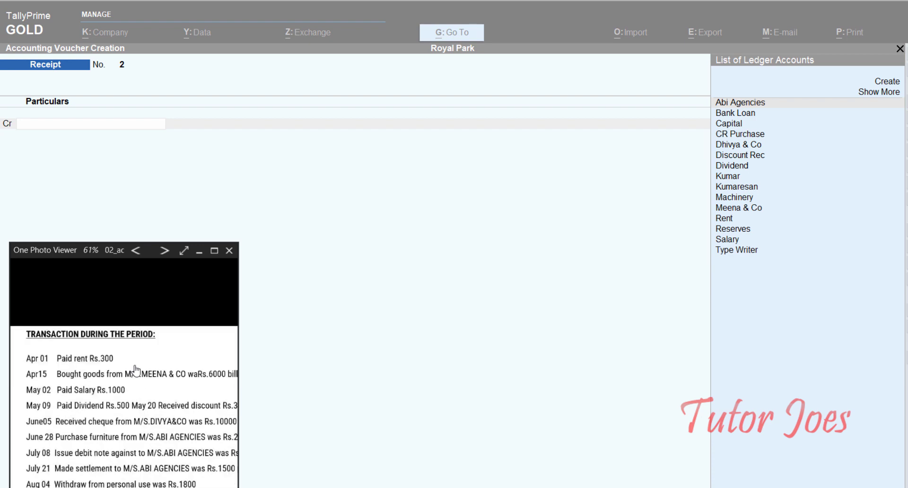
scroll(134, 275, up, 5)
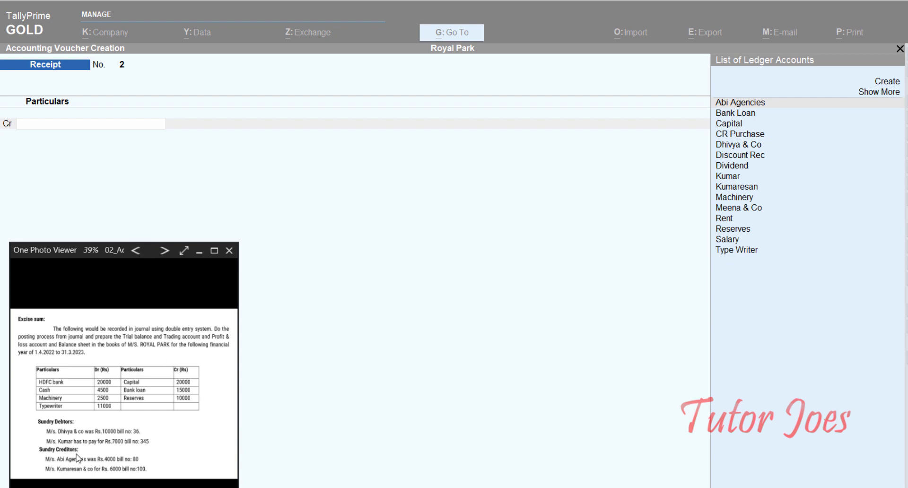
scroll(77, 457, up, 1)
scroll(73, 421, left, 2)
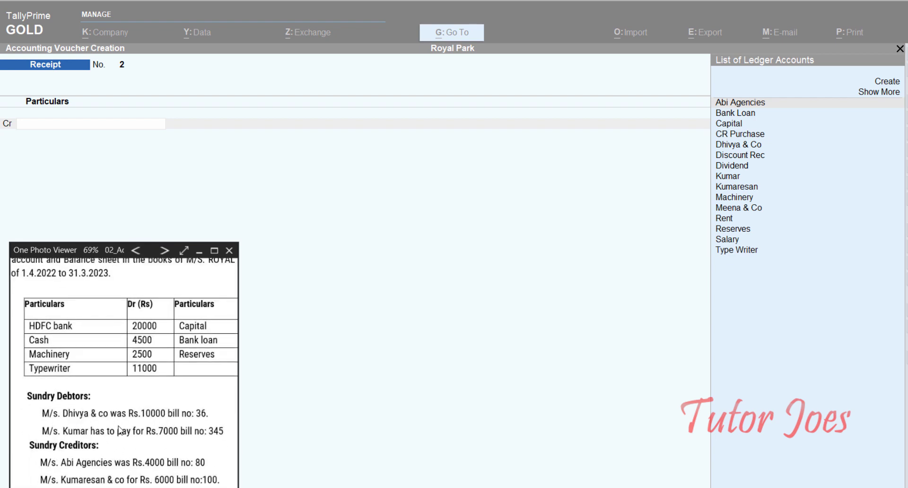
click(164, 250)
scroll(115, 401, up, 3)
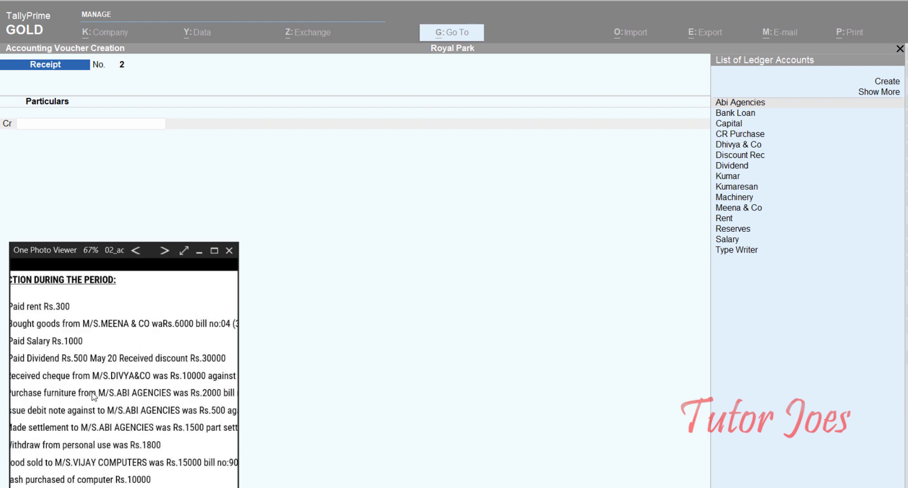
drag(97, 398, 112, 402)
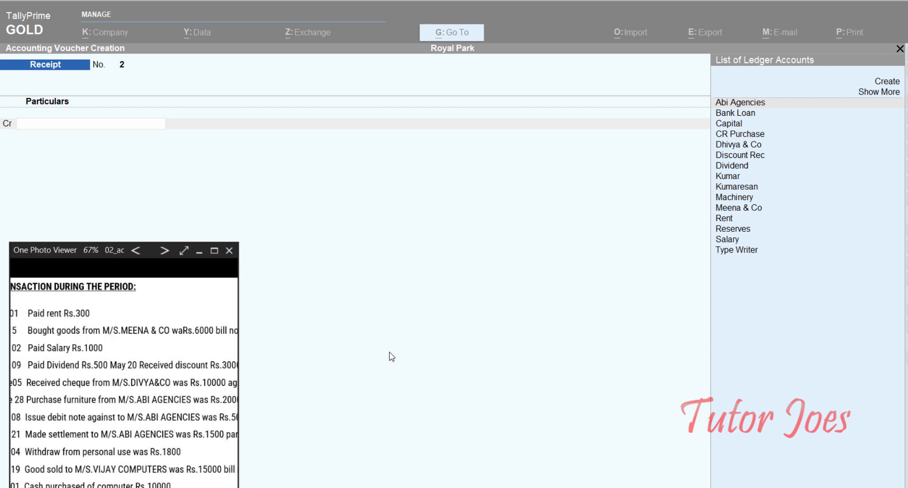
click(392, 357)
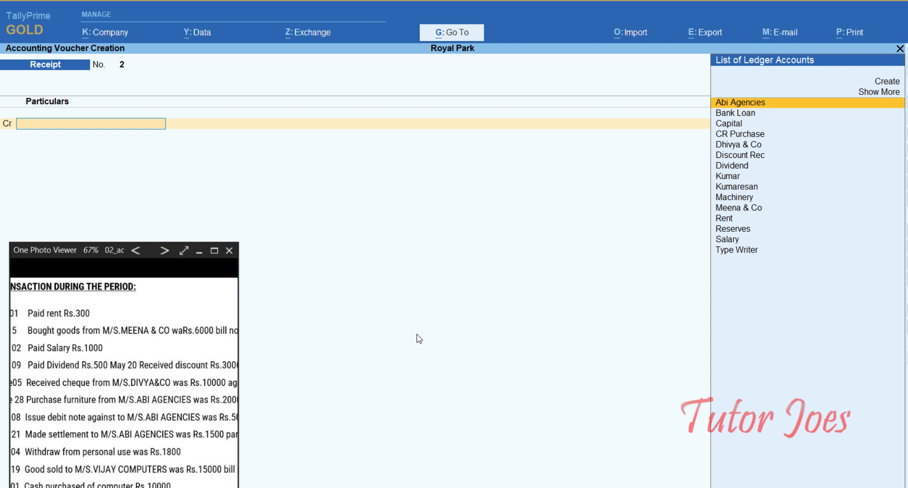
- Credit the Dhivya & Co ledger with 10000 in the new receipt voucher for the exercise's cheque receipt
key(Down)
key(Down)
key(Down)
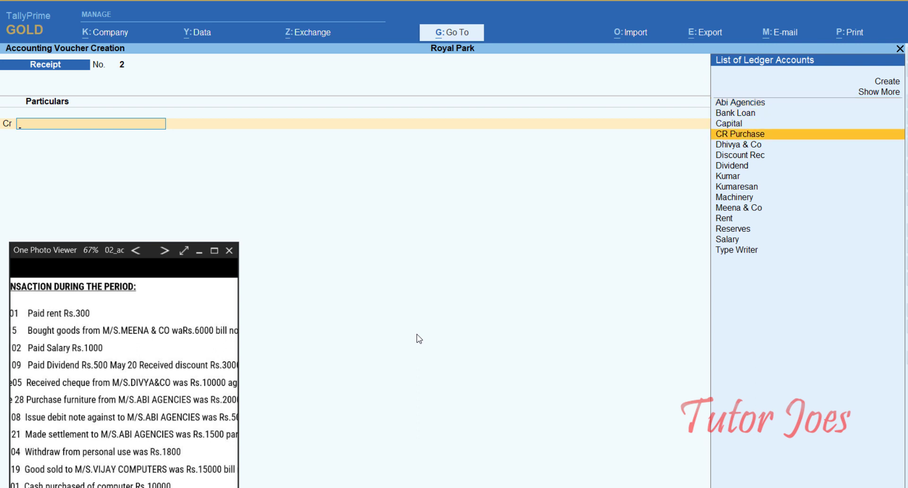
key(Down)
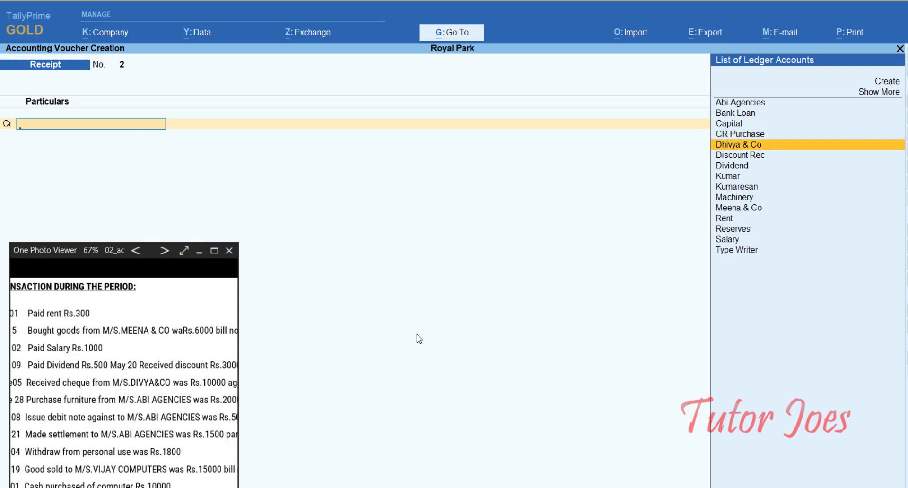
key(Return)
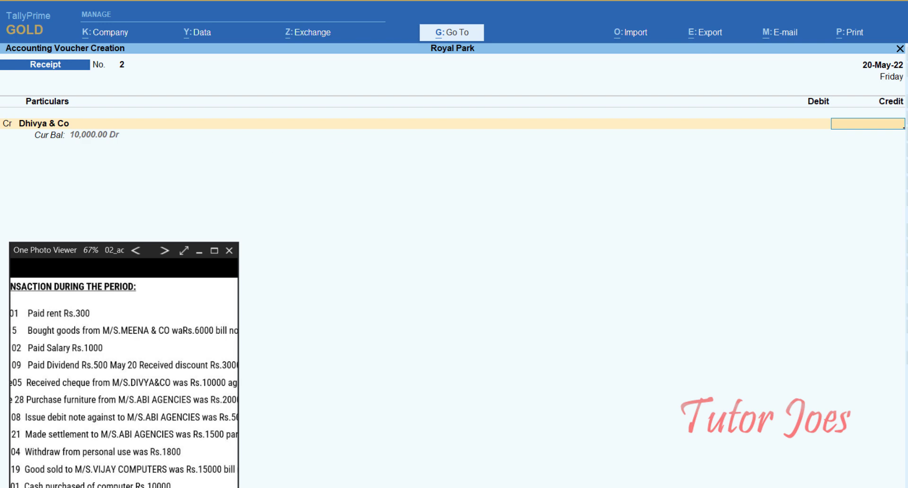
text(10000)
key(Return)
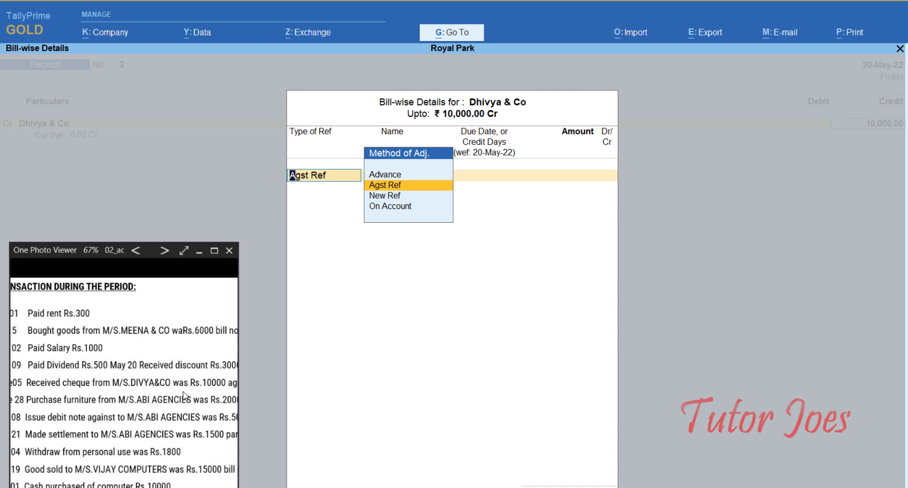
- Allocate the 10000 credit of Dhivya & Co as Agst Ref against pending bill 36
drag(186, 396, 71, 397)
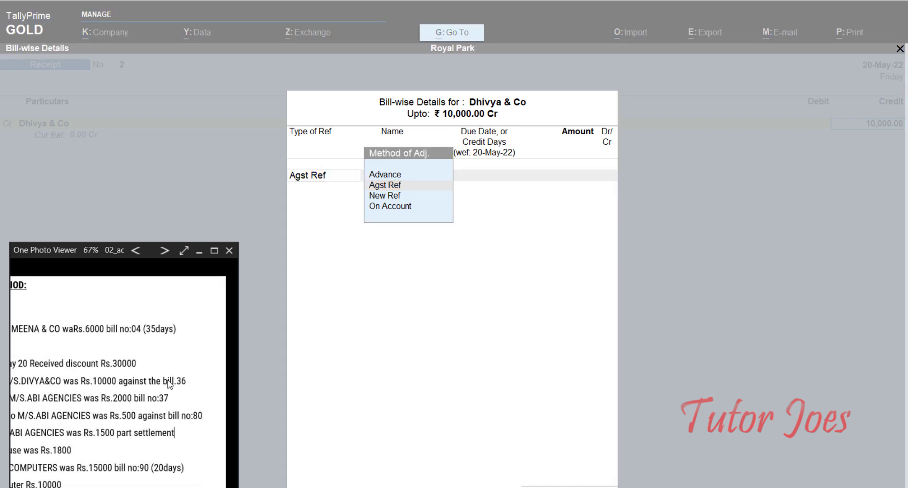
click(435, 367)
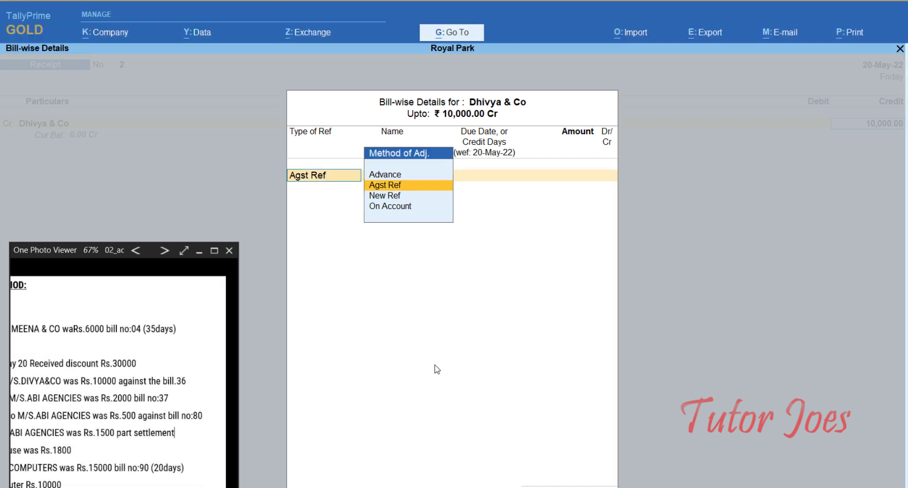
key(Return)
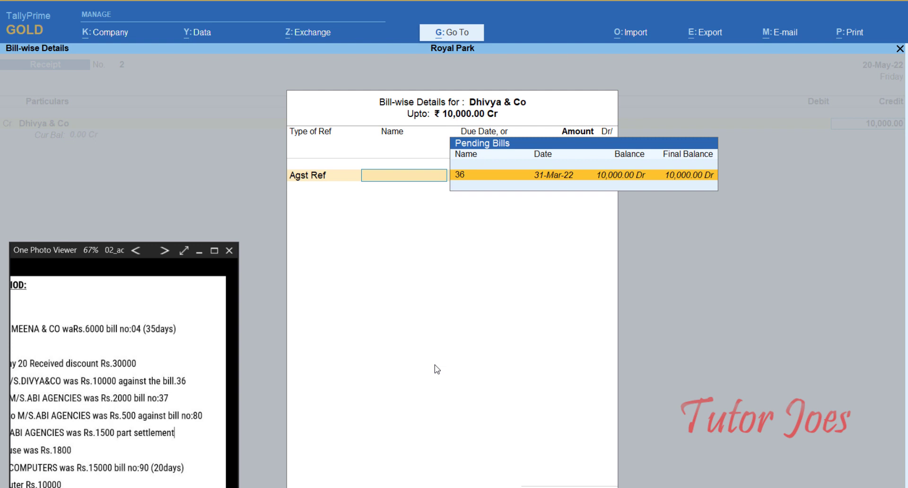
key(Return)
key(Return)
key(Return)
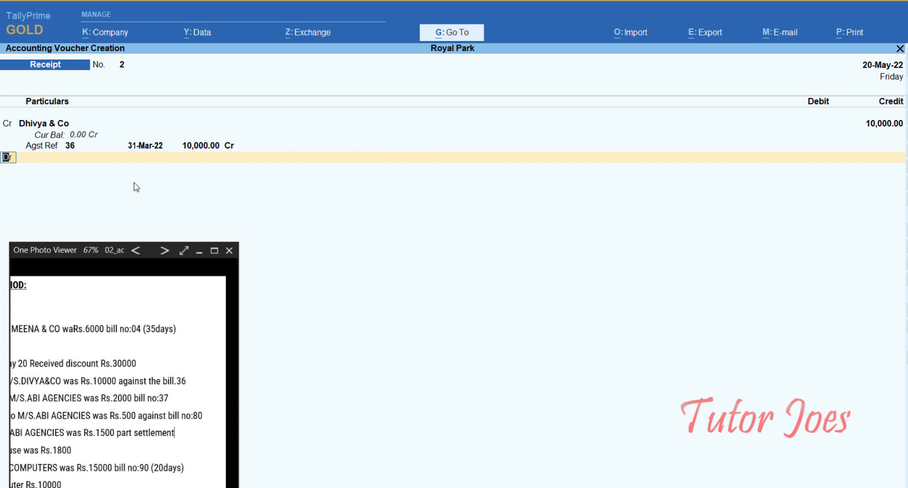
- Debit HDFC Bank with 10000 in the receipt voucher for the cheque from Dhivya & Co
click(134, 443)
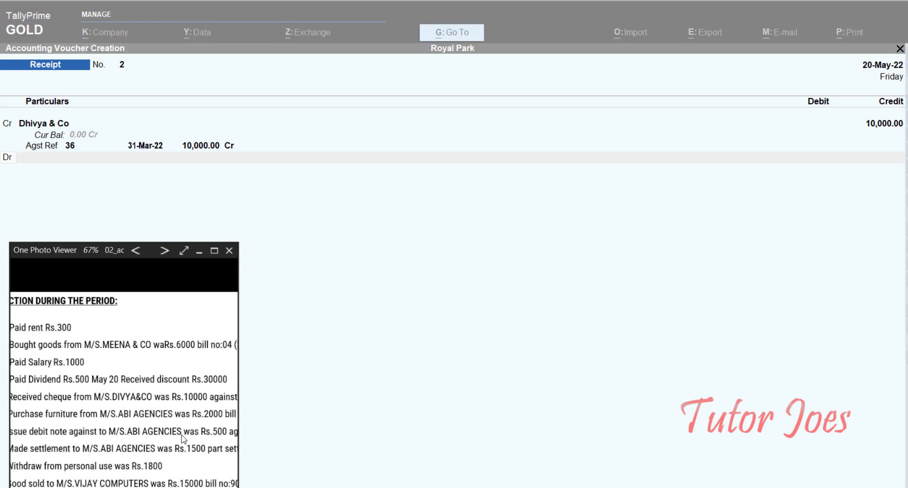
click(108, 224)
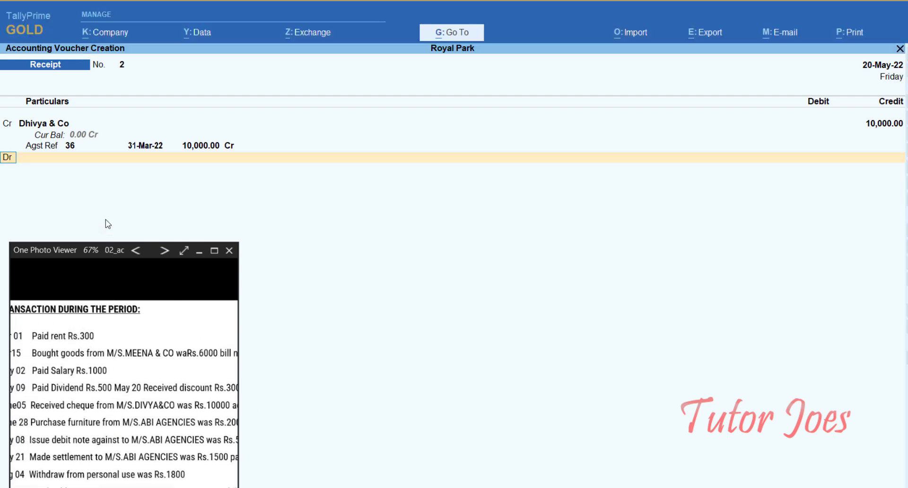
key(Return)
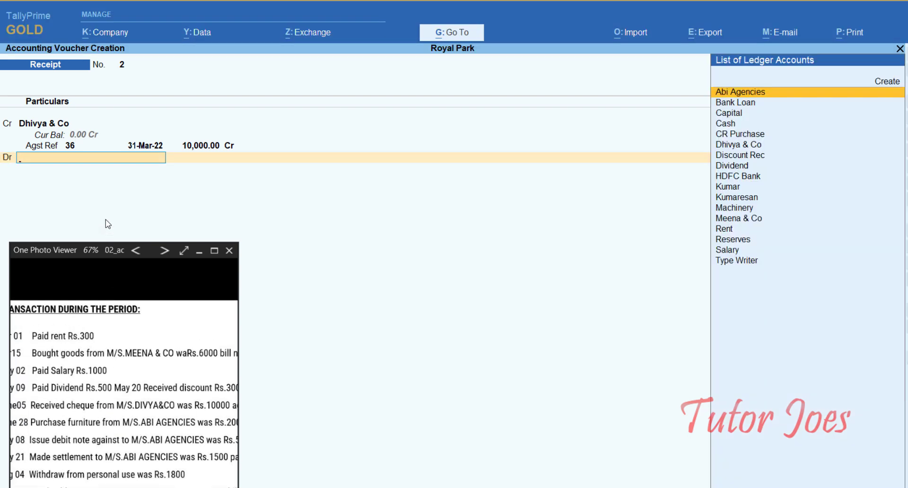
key(Down)
key(Down)
key(Down)
key(Down)
key(Down)
key(Down)
key(Down)
key(Down)
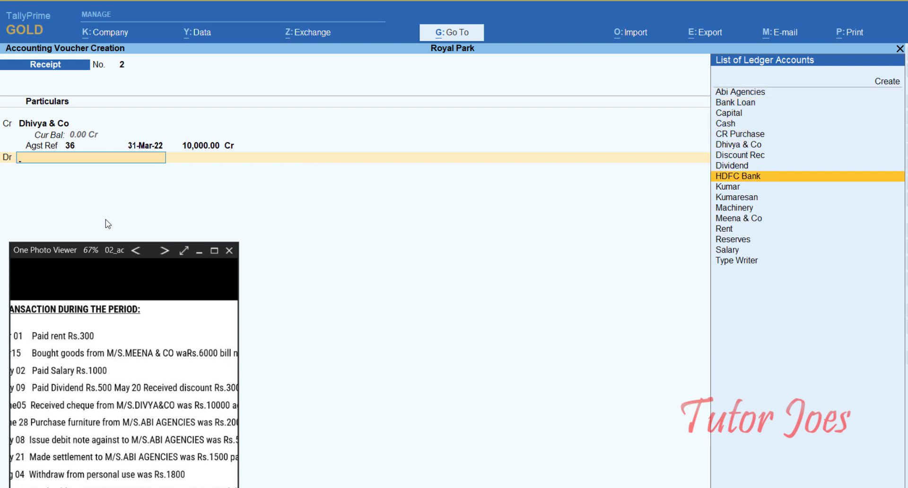
key(Return)
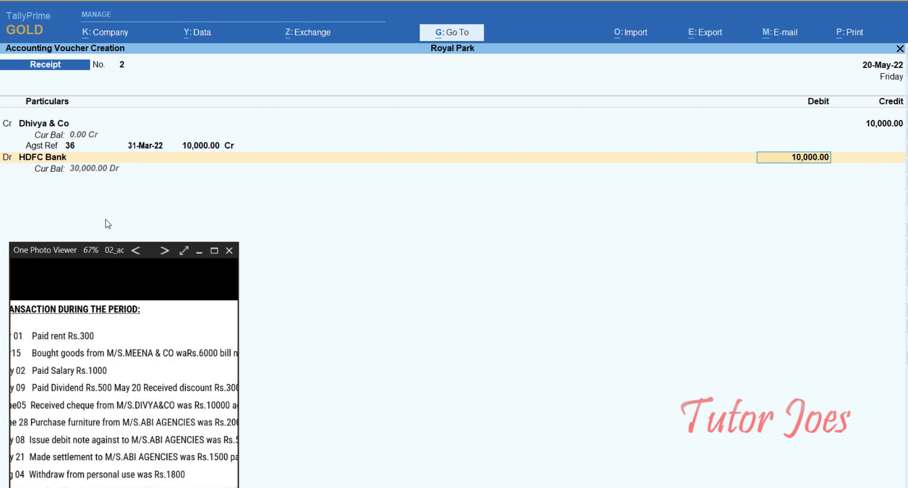
key(Return)
- Accept the Cheque/DD bank allocation for HDFC Bank without an instrument number and save the receipt voucher
key(Return)
key(Return)
key(Return)
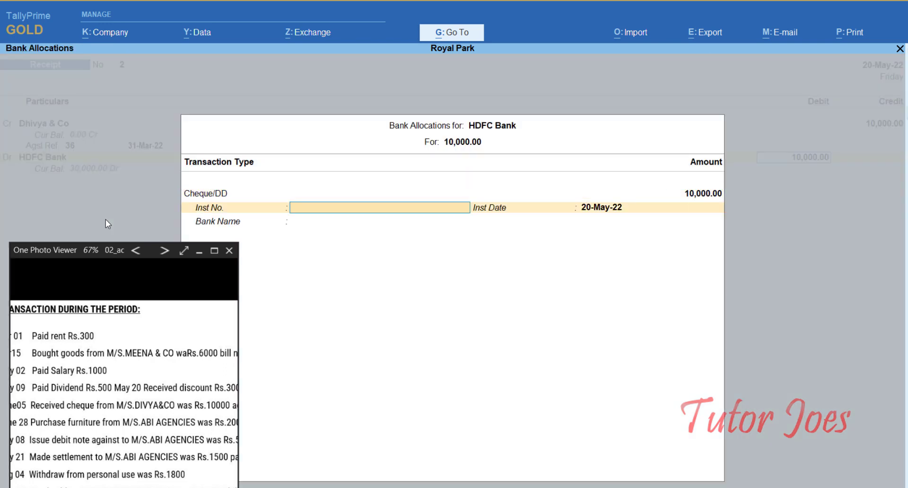
key(Return)
key(Return)
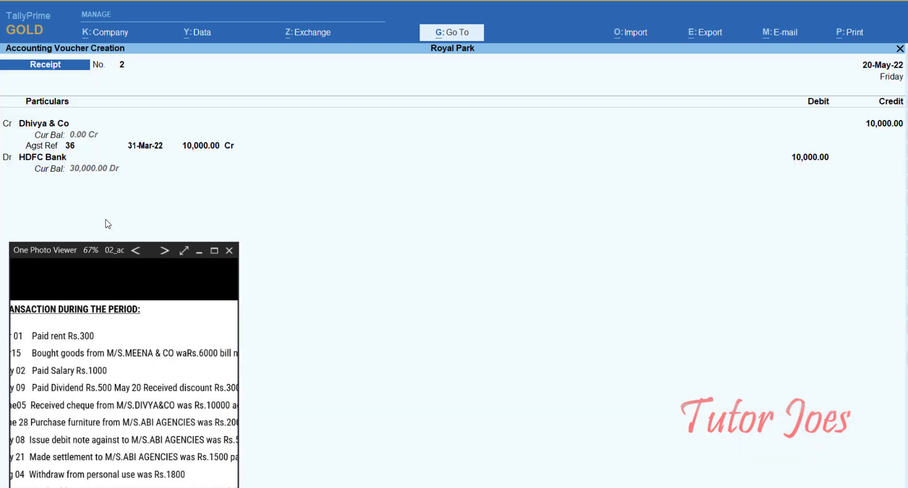
key(Return)
key(Return)
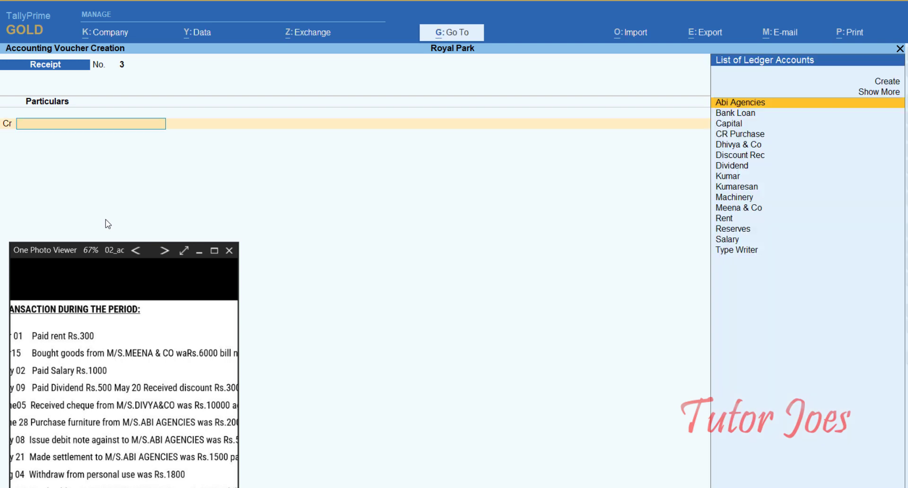
- Reopen the Dhivya & Co receipt from the Day Book, set its date to 5-6-2022 and save it
click(31, 424)
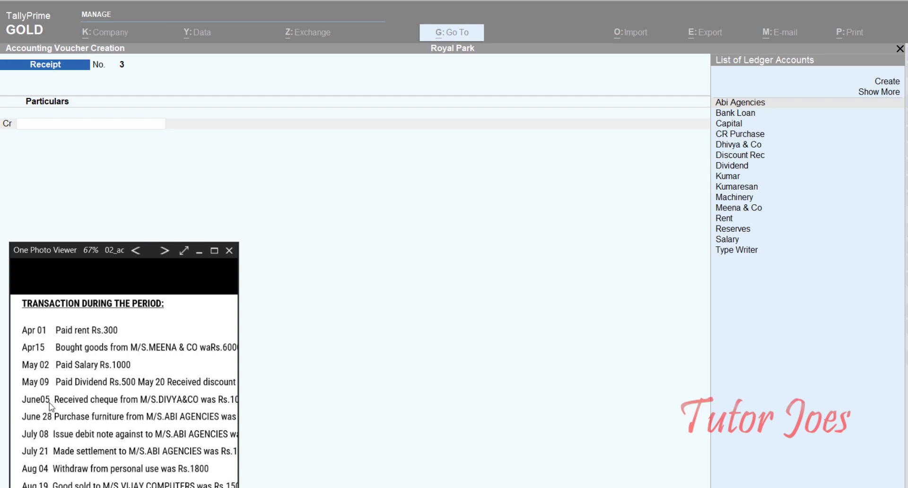
click(397, 368)
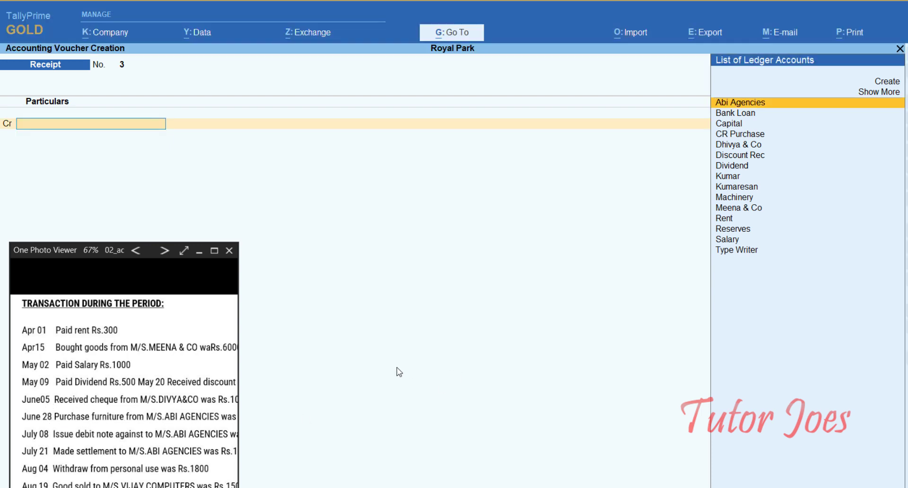
key(Escape)
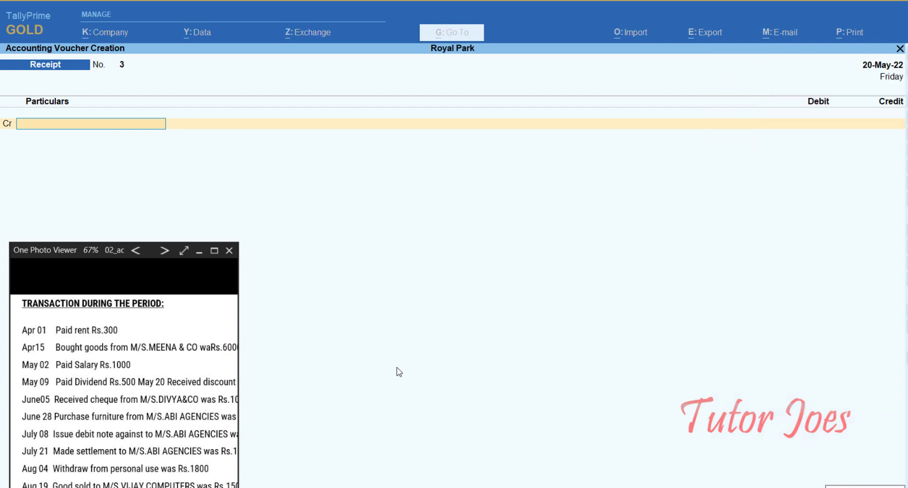
key(Escape)
key(Down)
key(Return)
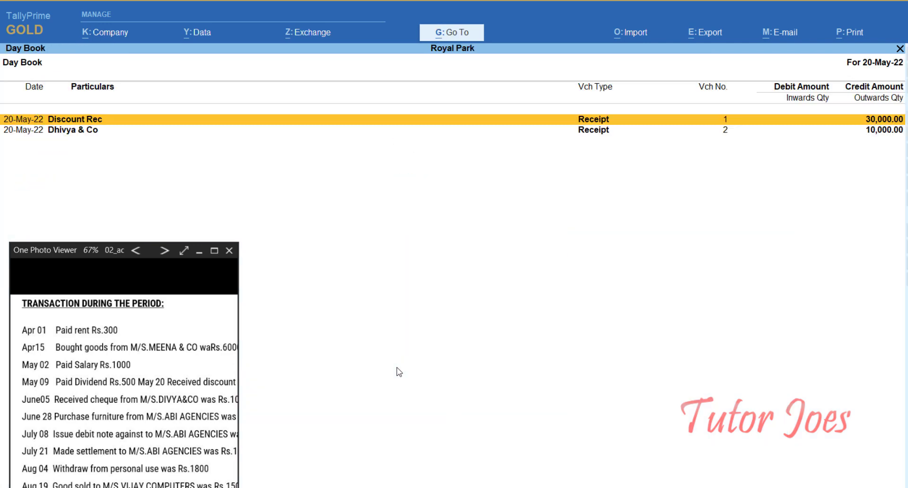
key(Down)
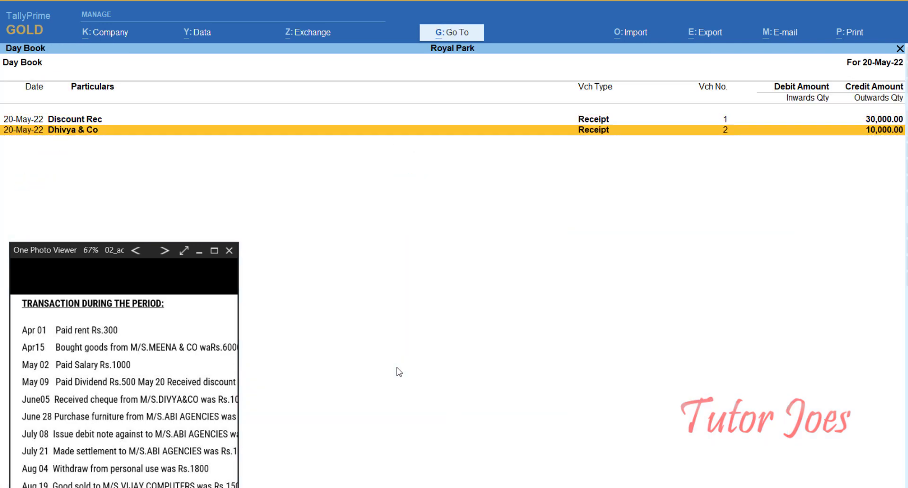
key(Return)
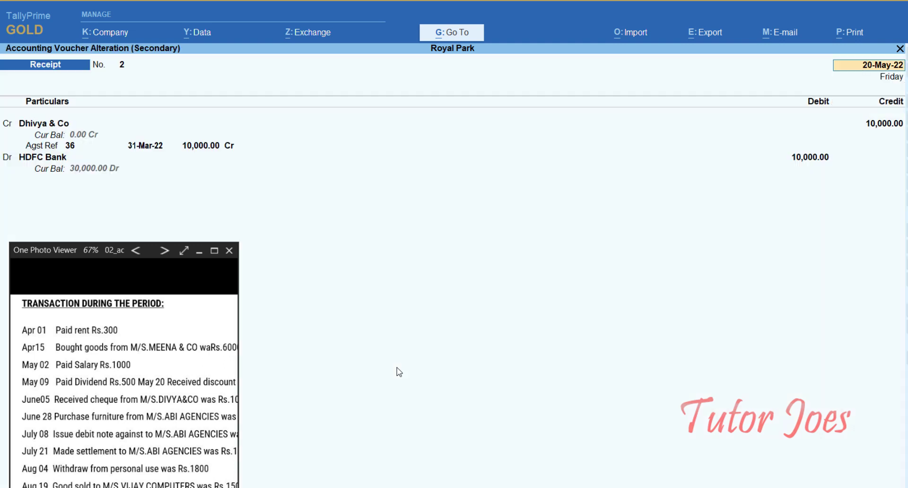
key(F2)
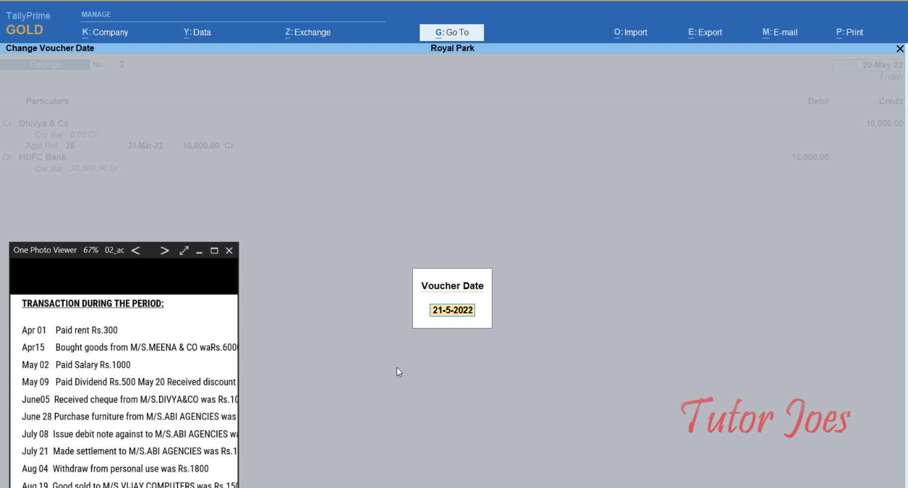
text(5-6)
key(Return)
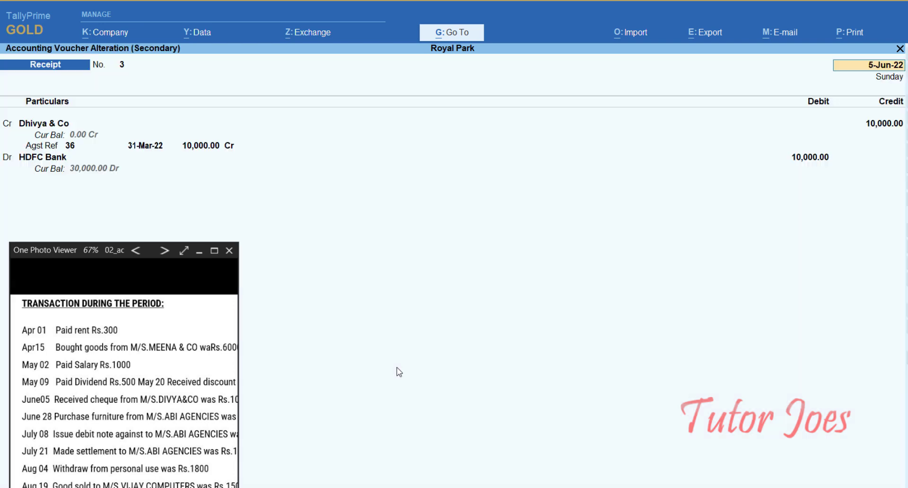
key(ctrl+a)
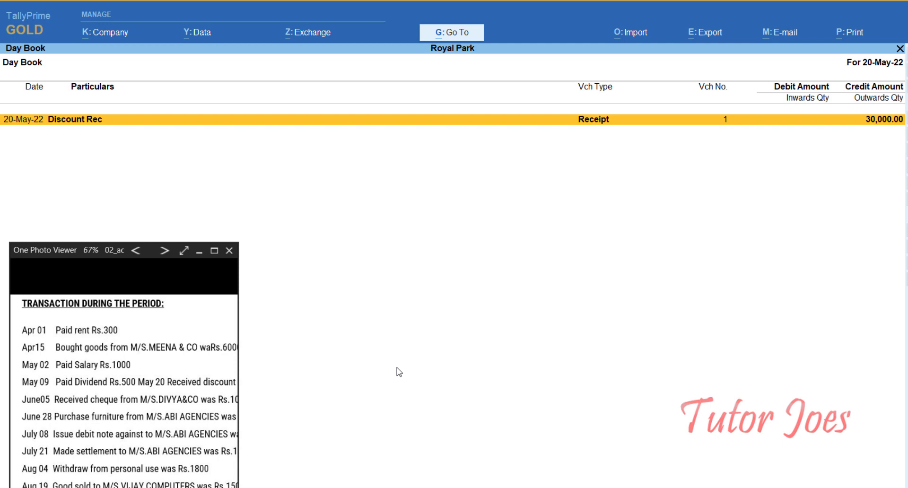
- Close the Day Book and open voucher entry for the next transaction
key(Escape)
key(Escape)
key(Escape)
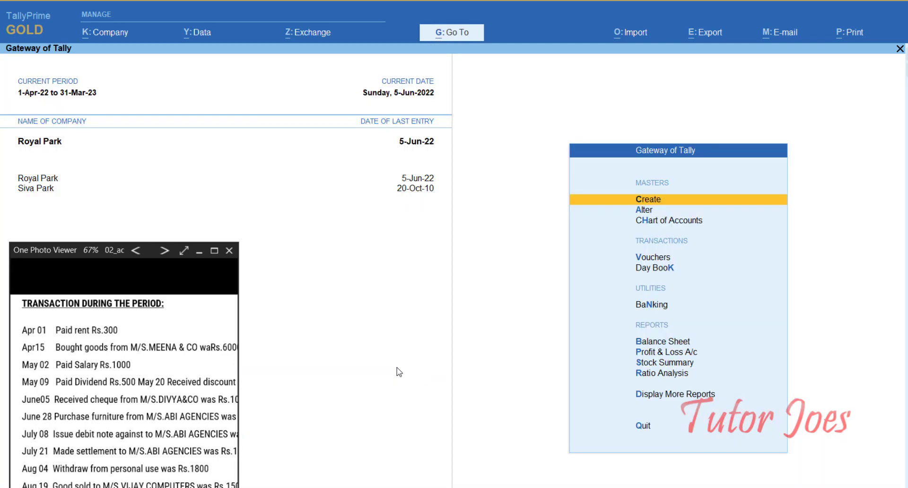
key(Down)
key(Down)
key(Down)
key(Return)
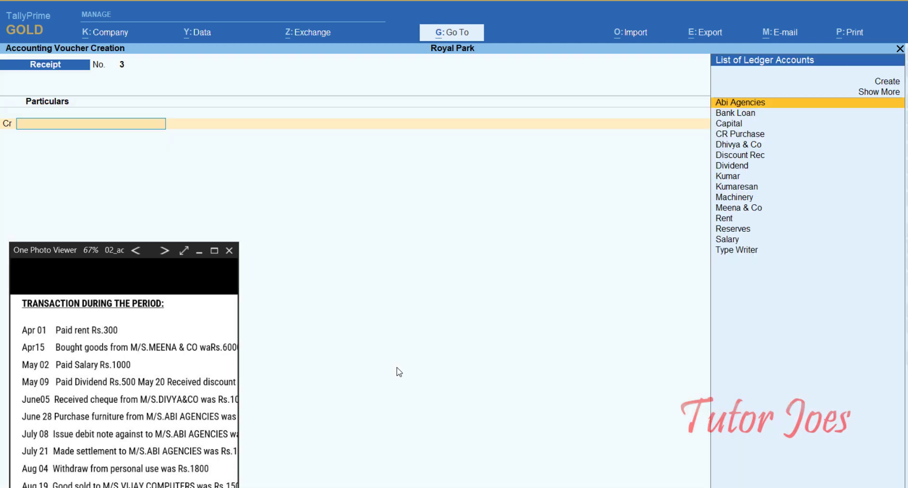
- Start a purchase voucher in As Voucher mode for the exercise's June 28 furniture purchase, leaving the supplier invoice number and date blank
click(108, 475)
scroll(108, 473, down, 1)
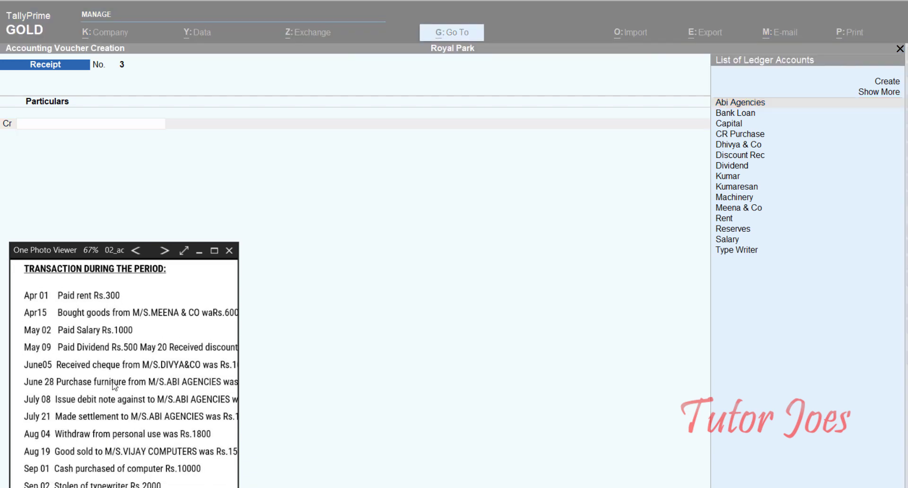
scroll(178, 401, right, 3)
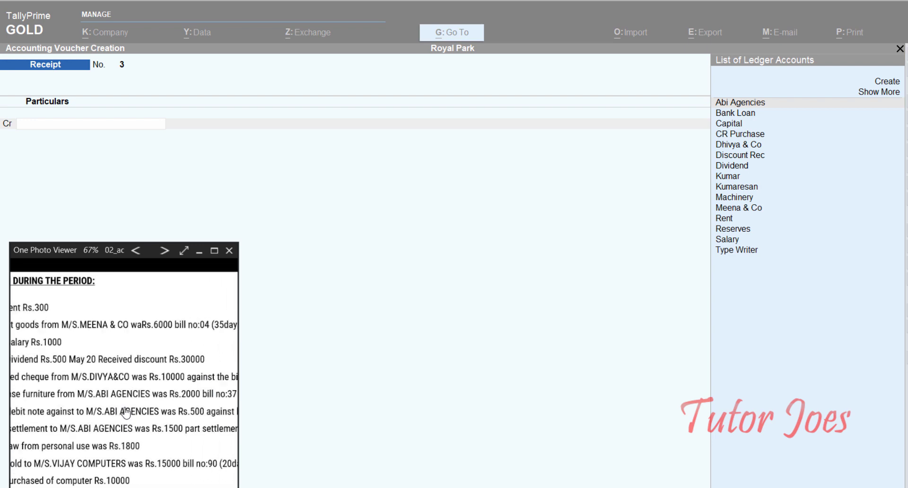
scroll(209, 401, right, 1)
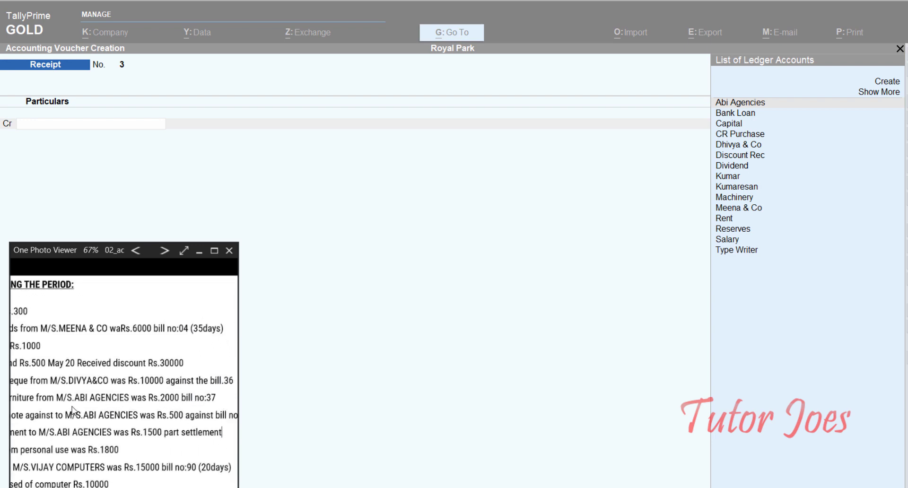
scroll(72, 411, left, 3)
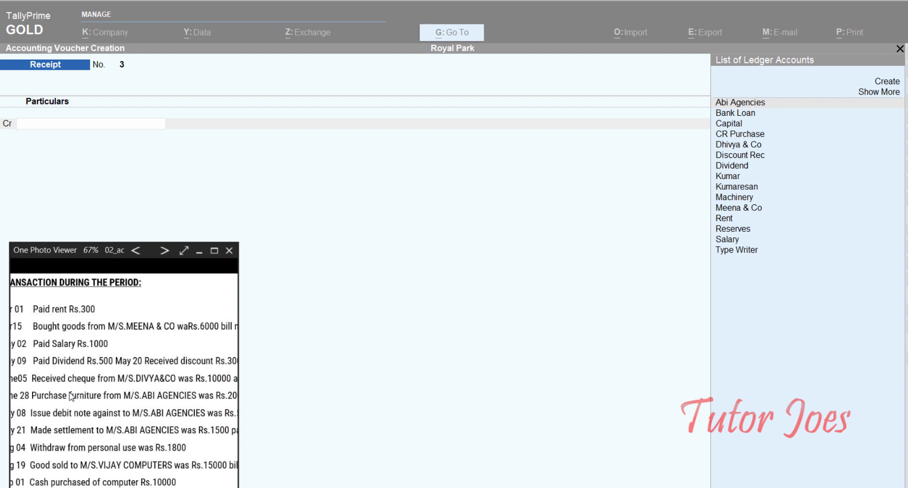
click(394, 346)
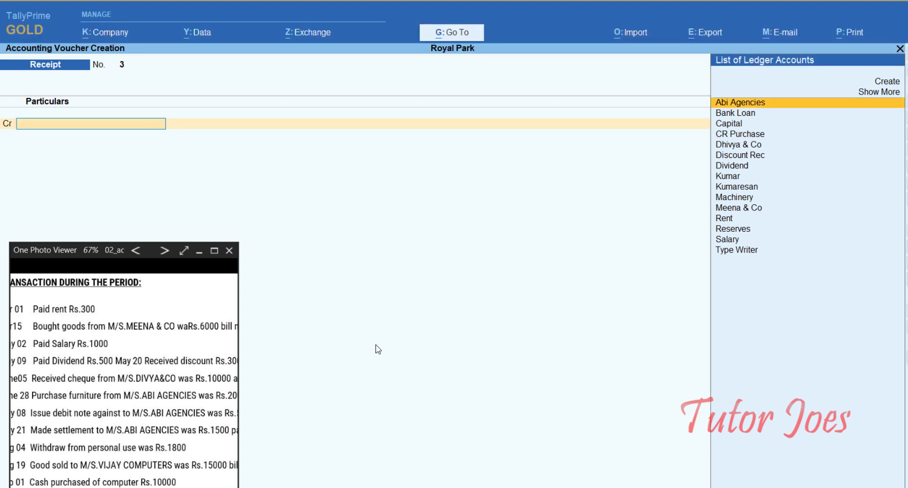
key(F9)
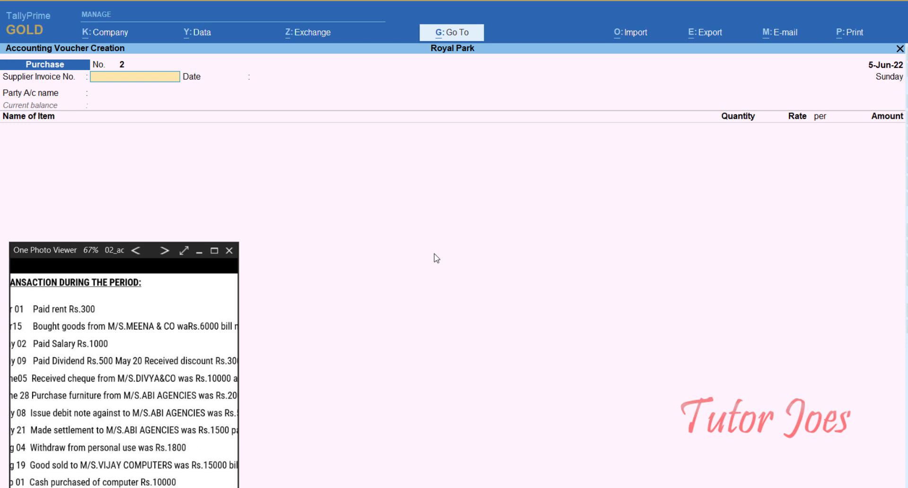
key(ctrl+h)
key(Down)
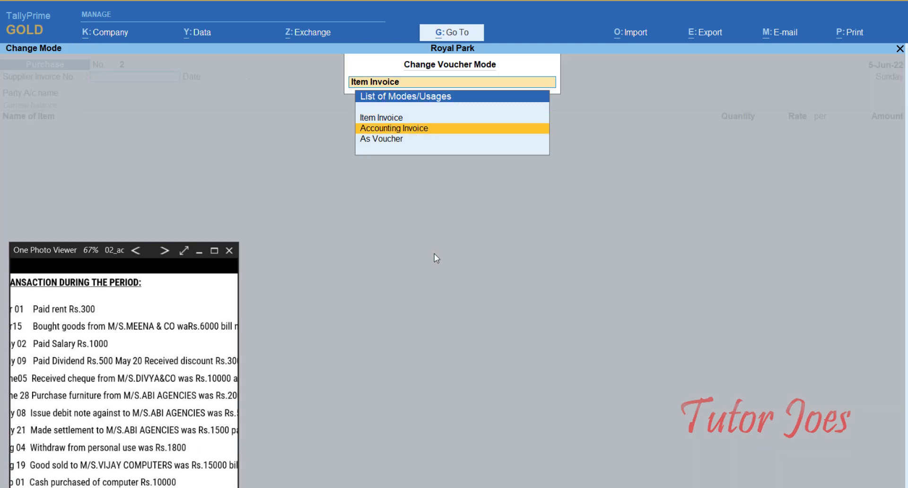
key(Down)
key(Return)
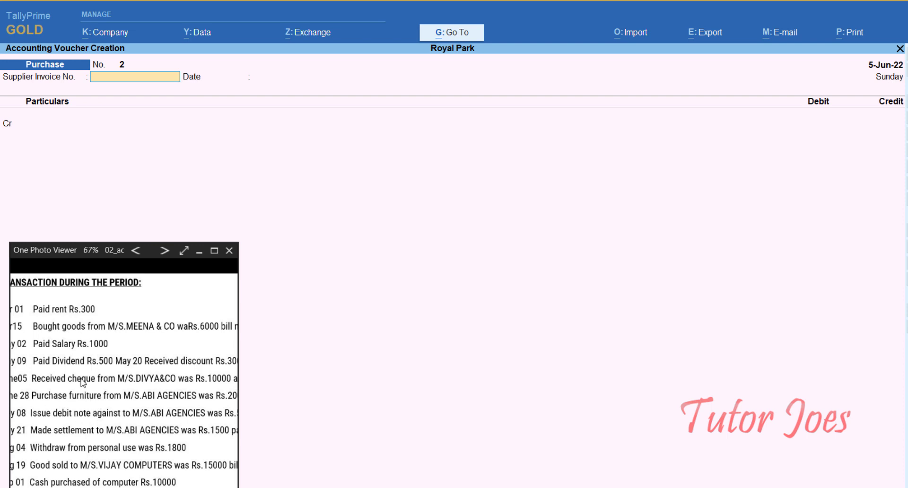
key(Return)
key(Return)
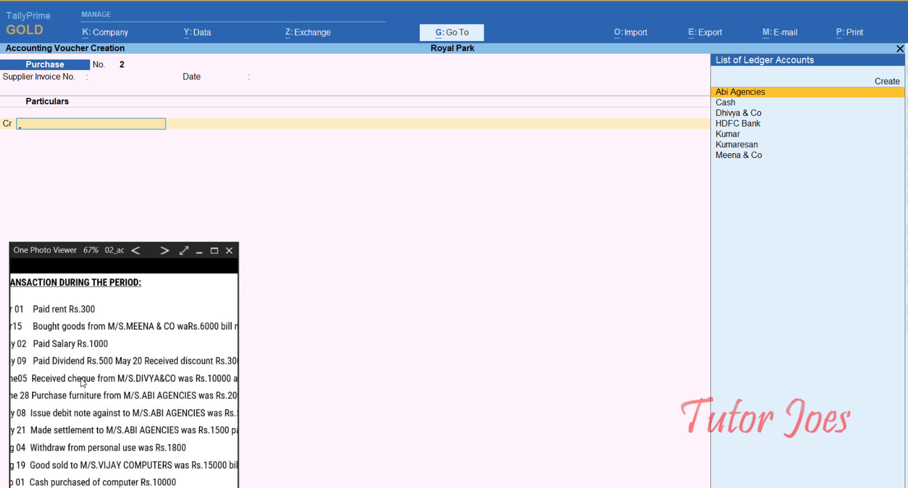
- Set the purchase voucher's date to 28-6-2022 and choose Abi Agencies as the ledger on its credit line
drag(47, 445, 64, 420)
click(401, 346)
key(F2)
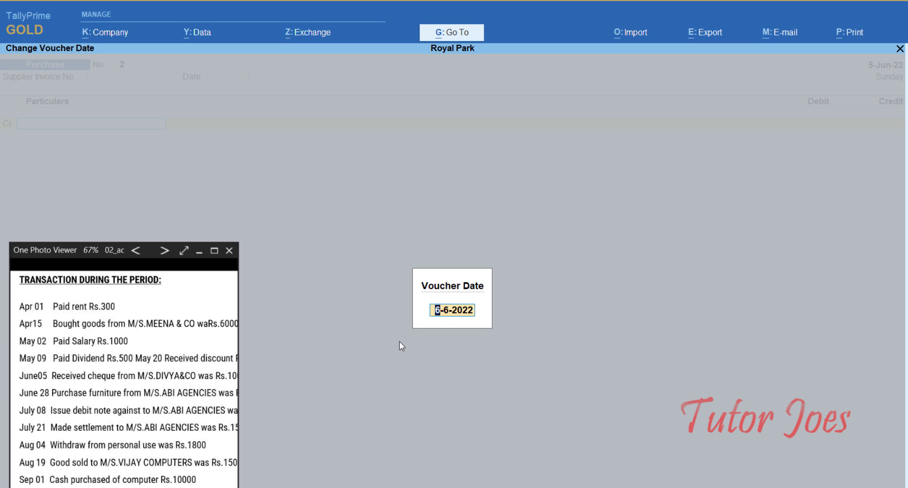
text(28-6)
key(Return)
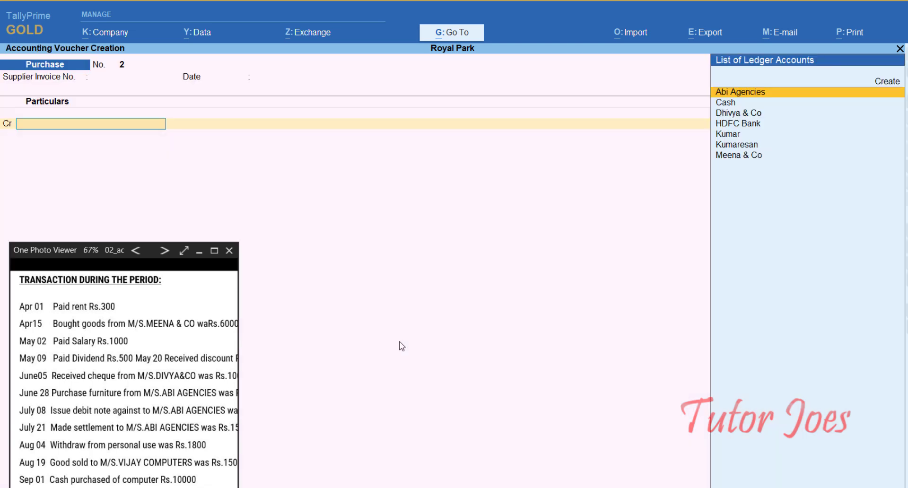
key(Return)
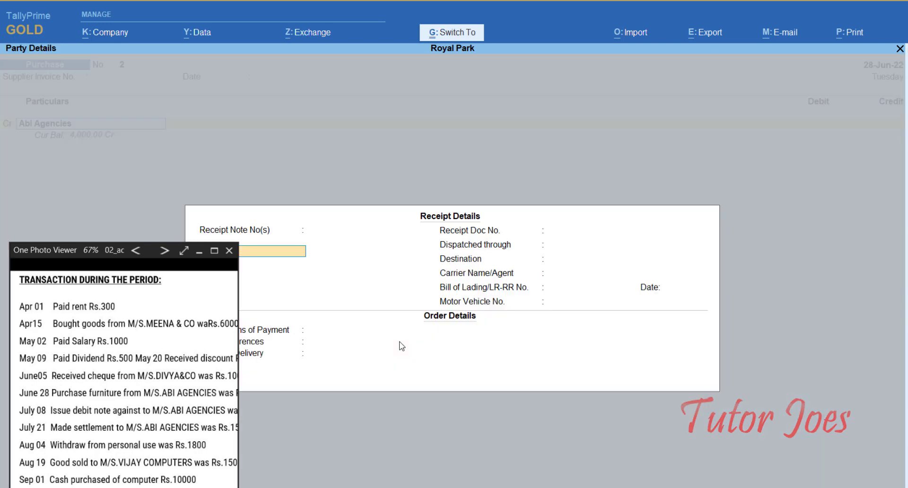
- Accept Abi Agencies' receipt and party details unchanged and set its credit amount to 2000
key(ctrl+a)
key(ctrl+a)
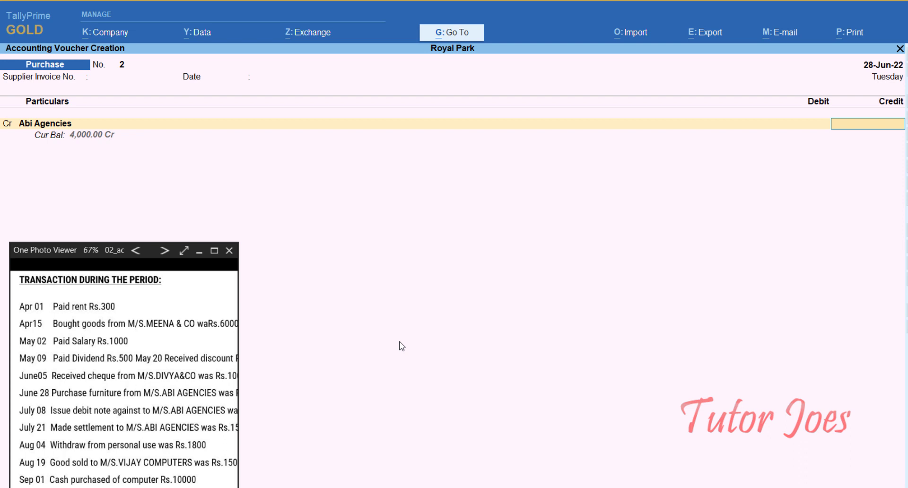
drag(189, 425, 169, 401)
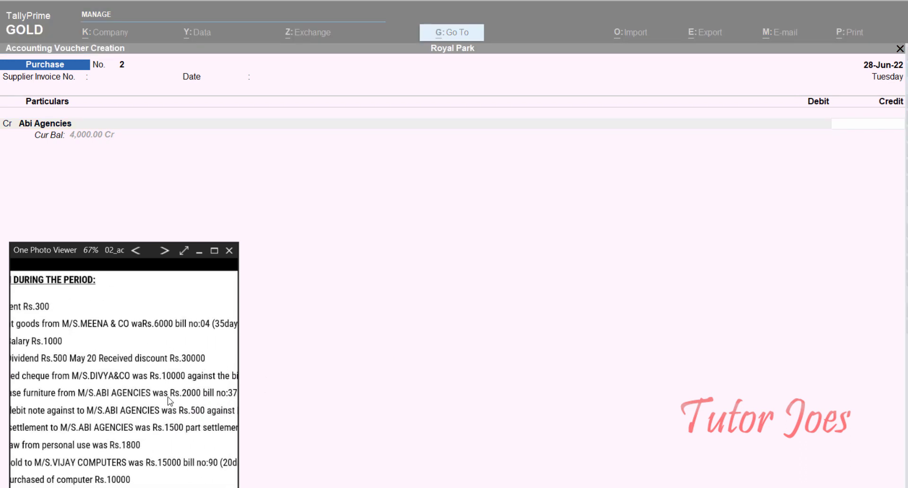
click(647, 289)
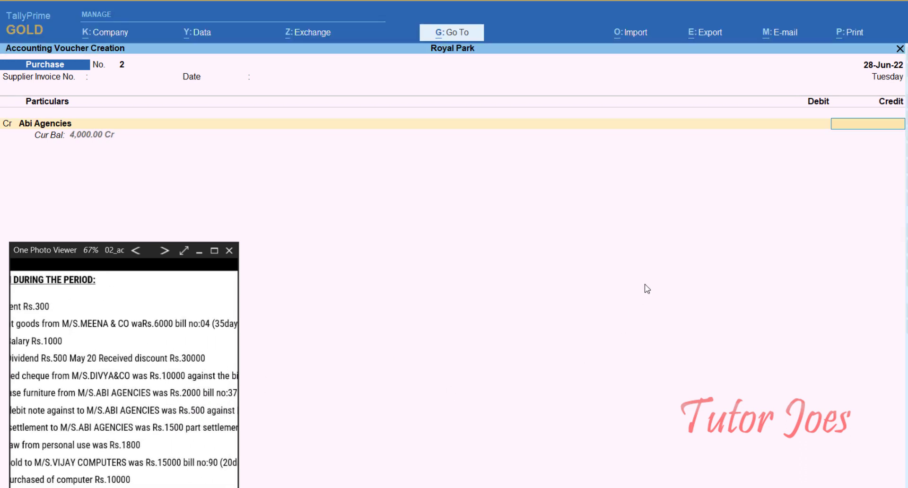
text(2000)
key(Return)
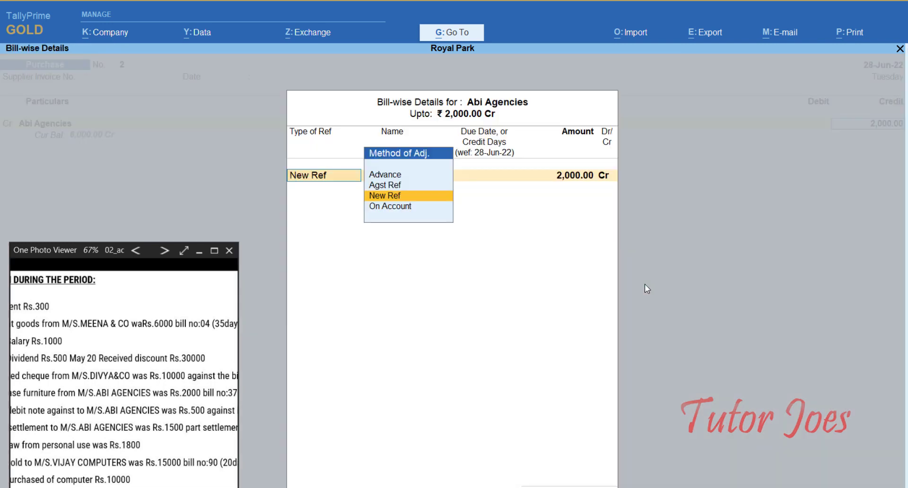
- Allocate the full 2,000 credit for Abi Agencies to a New Ref bill named 37, leaving the due date blank
key(Return)
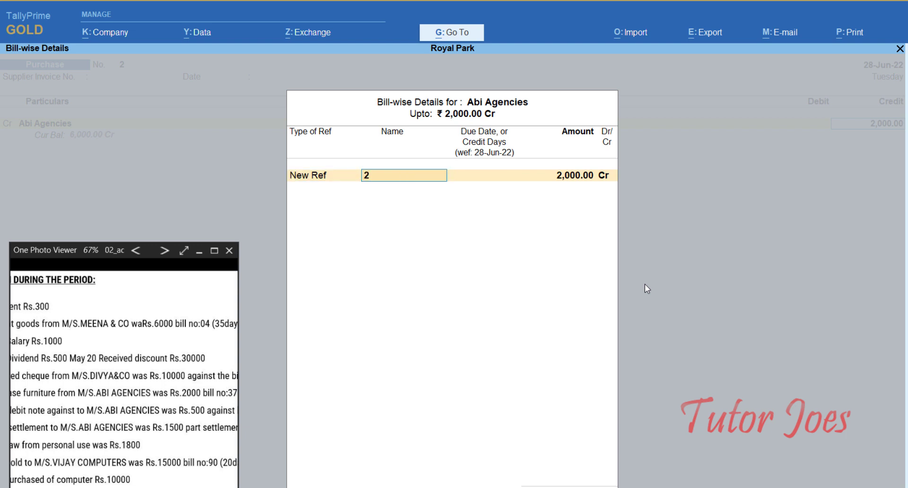
text(37)
key(Return)
key(Return)
key(Return)
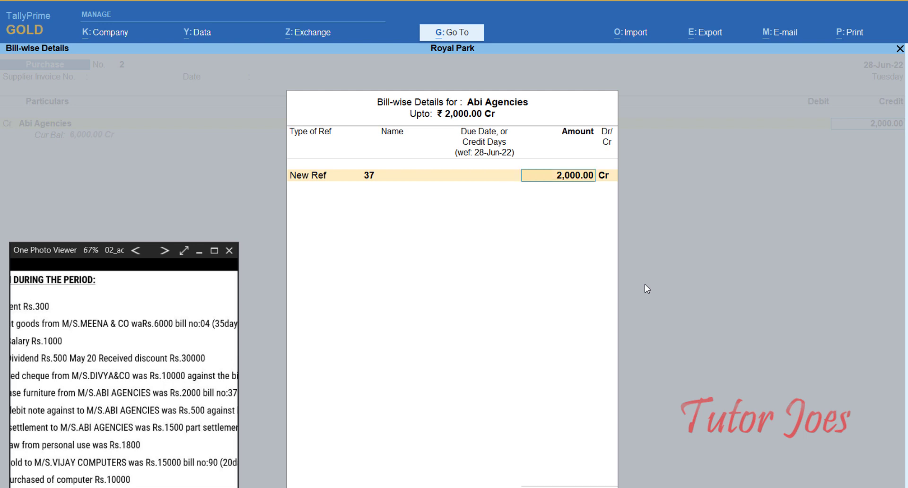
key(Return)
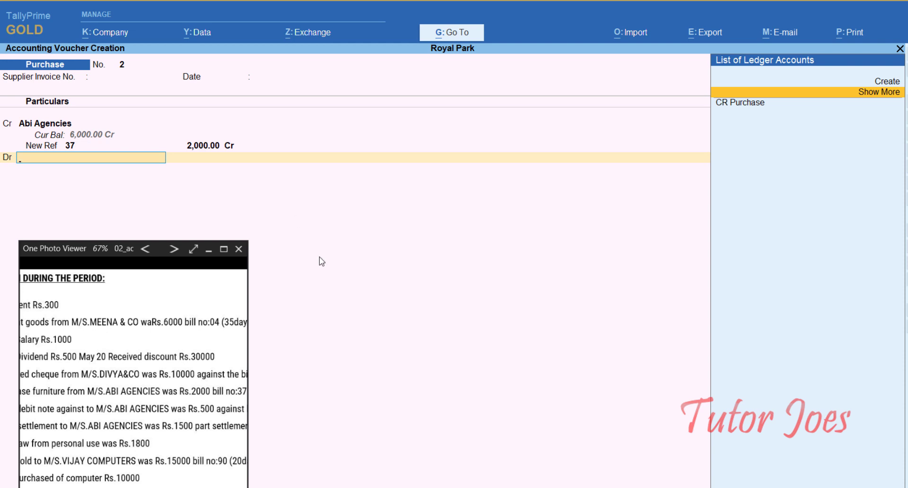
- Begin a new ledger from the purchase voucher's debit line, naming it Furniture and placing it under Fixed Assets
drag(98, 390, 151, 383)
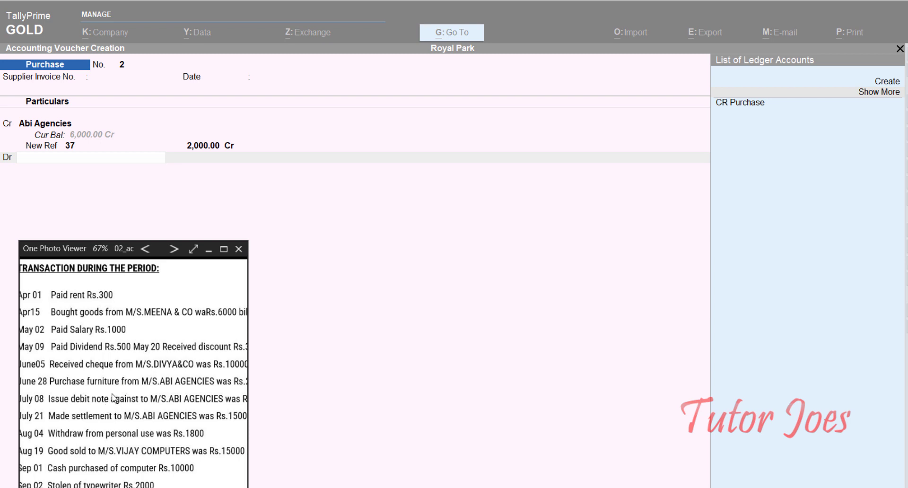
click(506, 373)
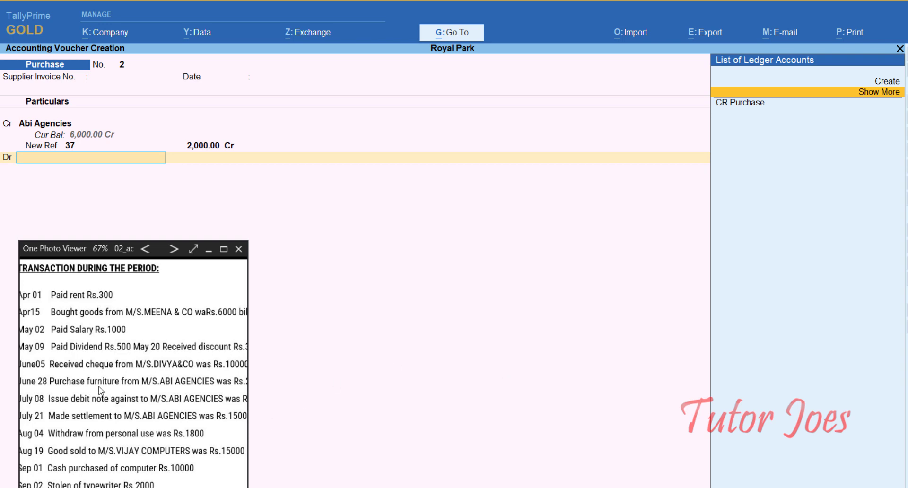
key(alt+c)
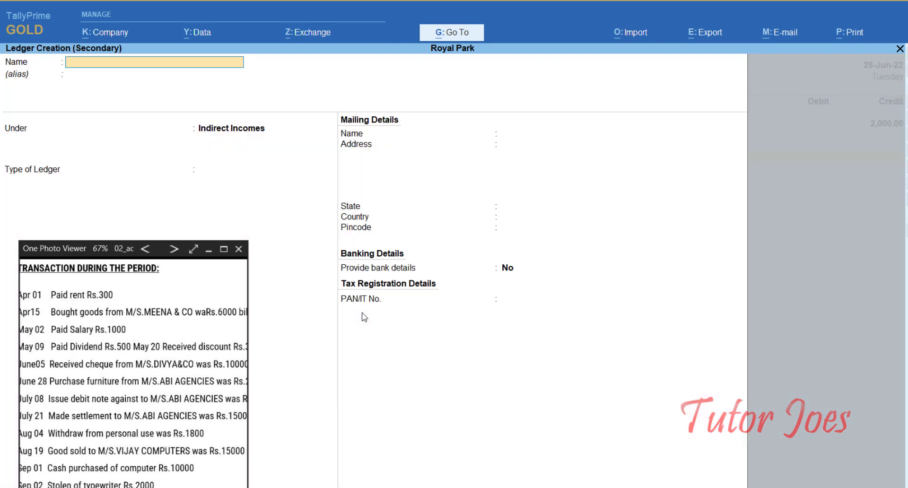
text(Furniture)
key(Return)
key(Return)
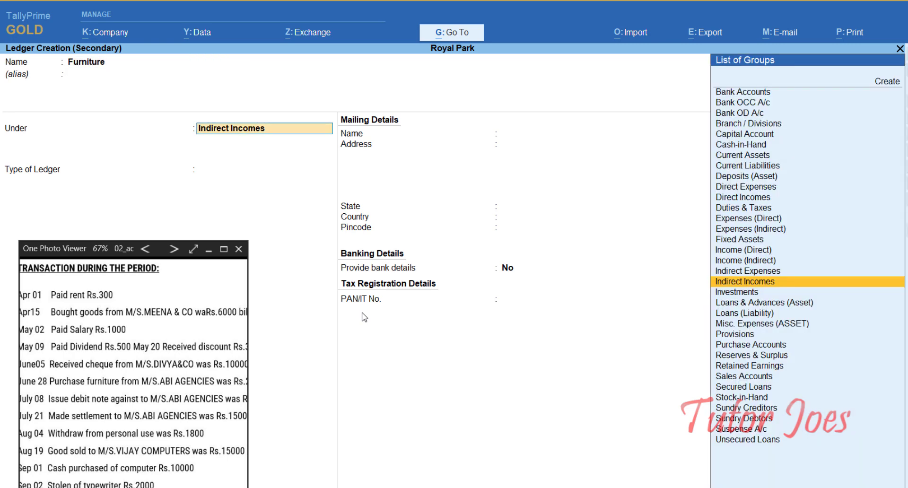
text(Fi)
key(Return)
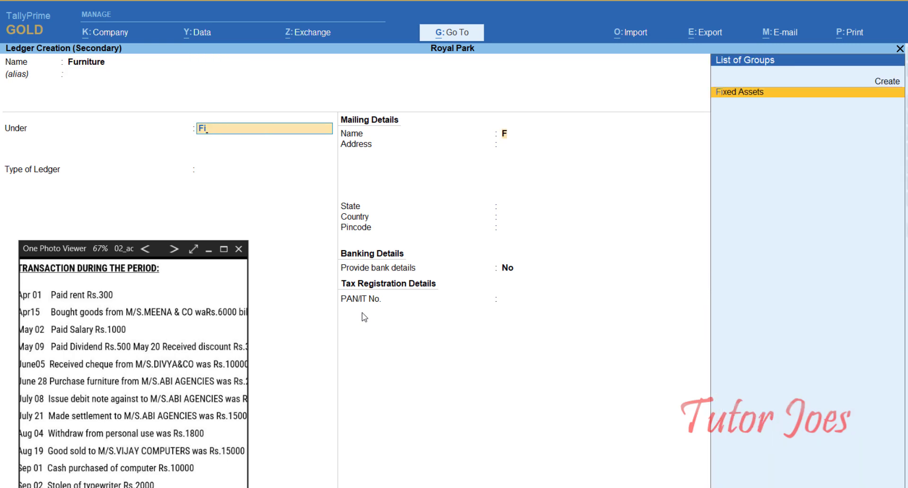
- Keep the Furniture ledger's default mailing, banking and tax details and save it for use on the debit line
key(Return)
key(Return)
key(Return)
key(Return)
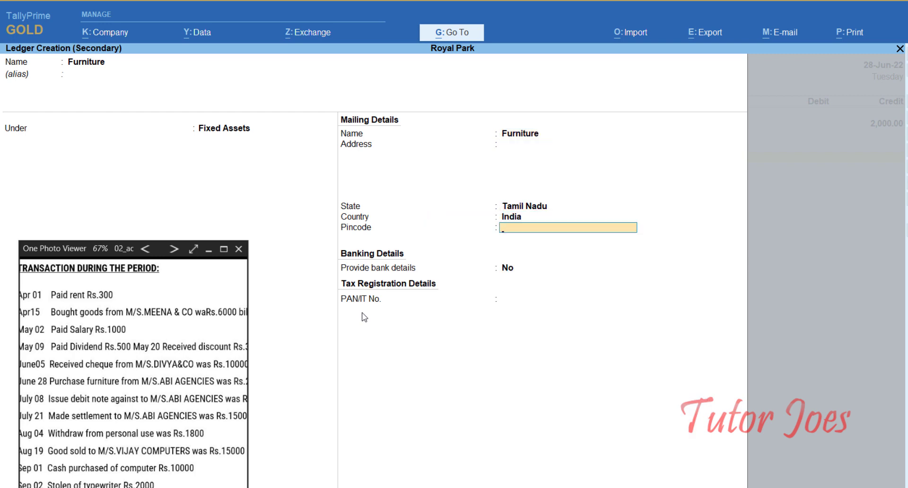
key(Return)
key(Return)
key(Return)
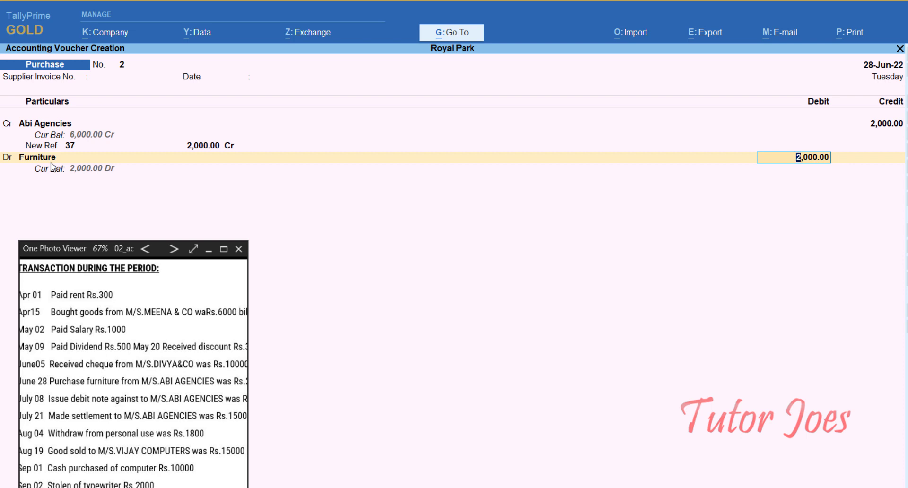
- Reselect Furniture from the expanded ledger list on the debit line, keep the debit at 2,000 and save the purchase voucher
key(BackSpace)
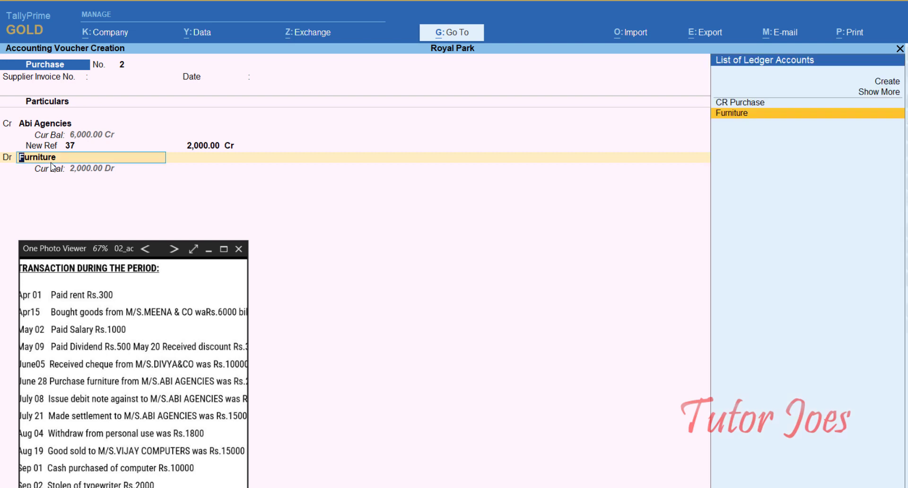
key(Up)
key(Up)
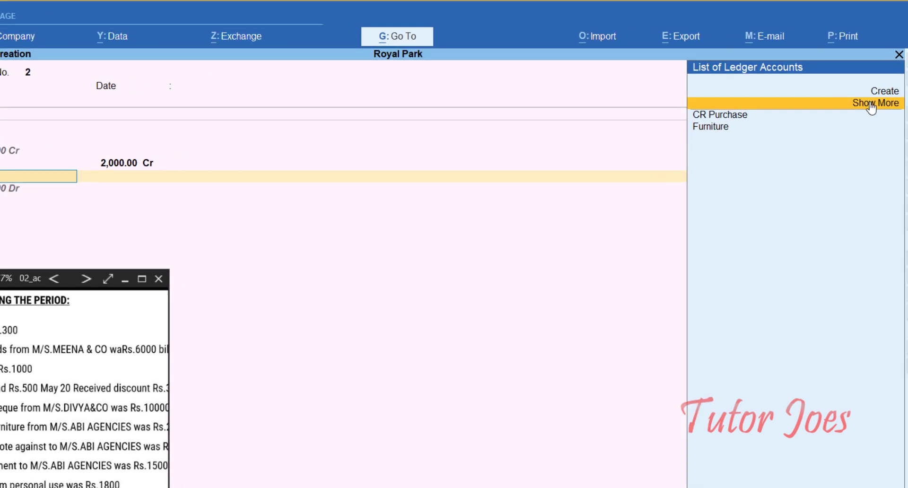
click(854, 119)
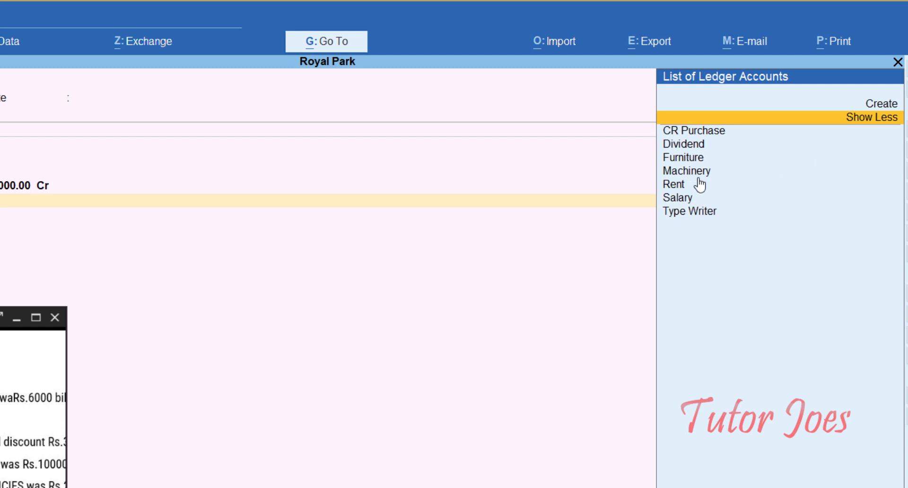
key(Down)
key(Down)
key(Down)
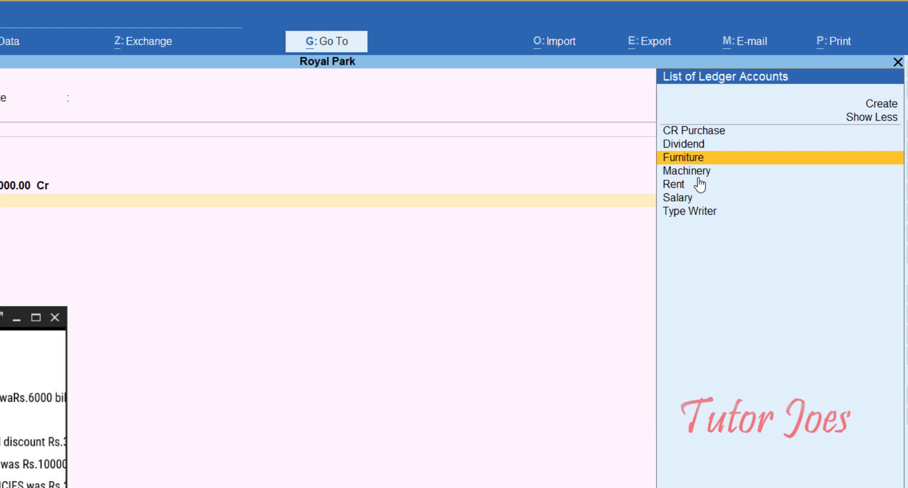
key(Return)
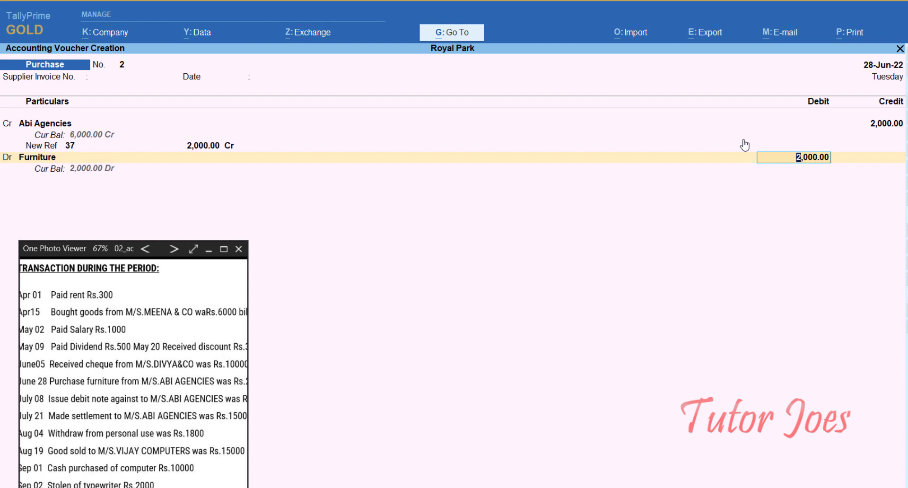
key(Return)
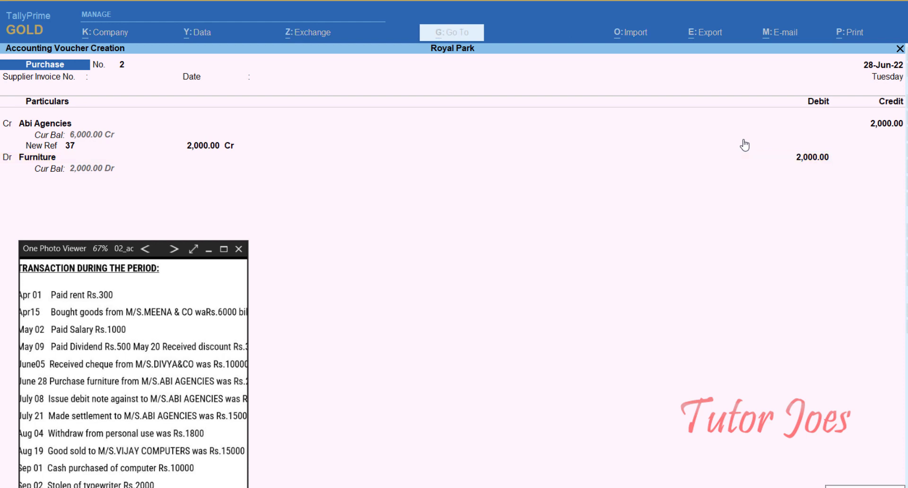
key(Return)
- Start a debit note in As Voucher mode for the exercise's July 08 transaction with Abi Agencies
drag(139, 402, 151, 397)
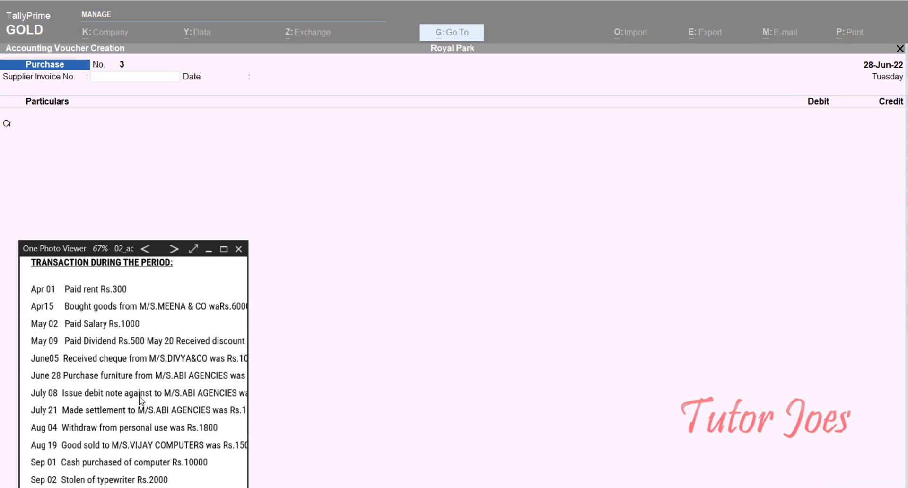
drag(208, 404, 162, 409)
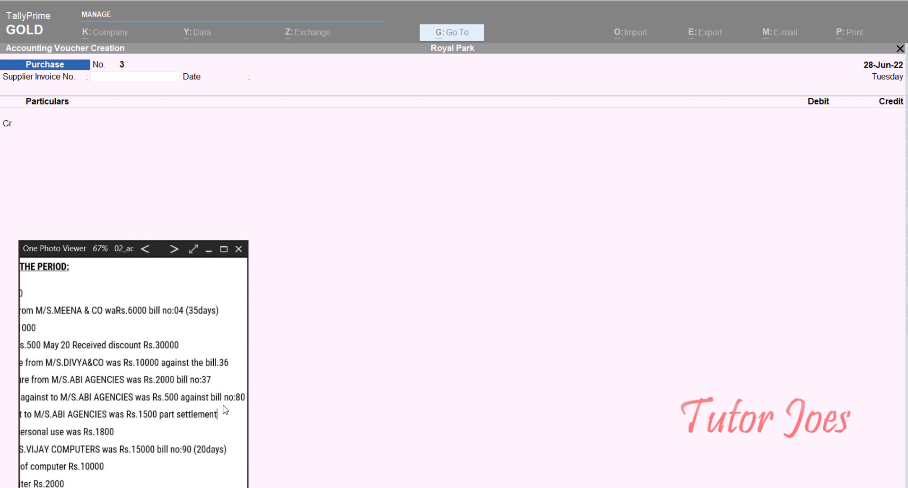
drag(156, 406, 231, 403)
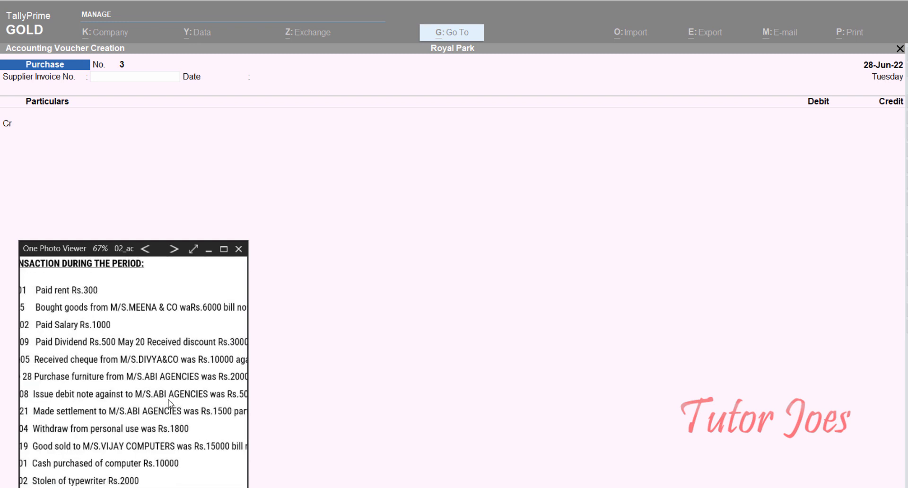
drag(168, 401, 186, 404)
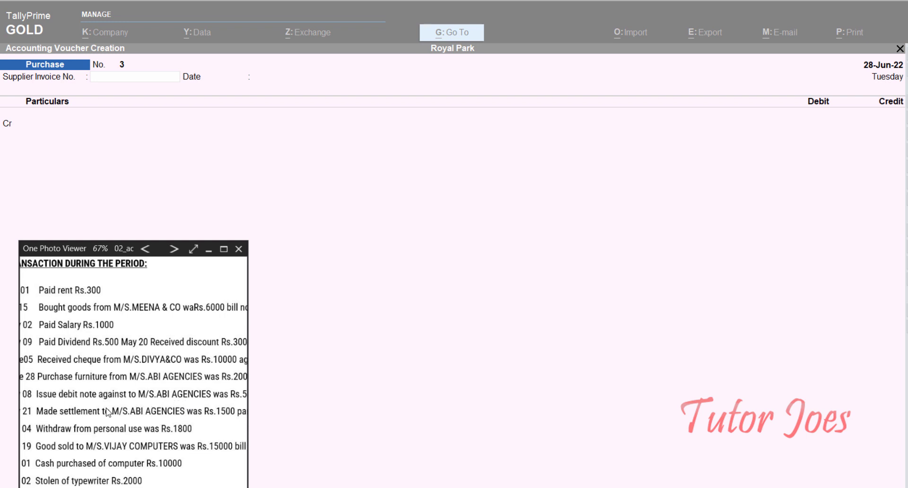
click(587, 201)
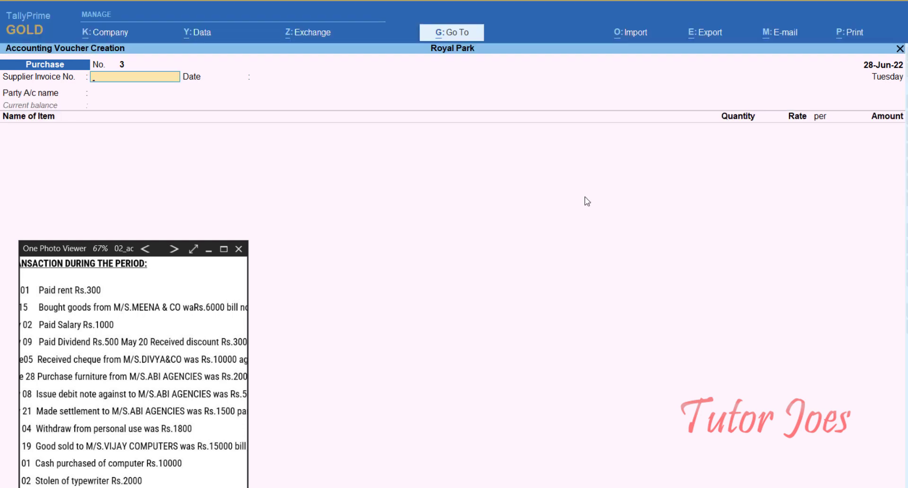
key(alt+F5)
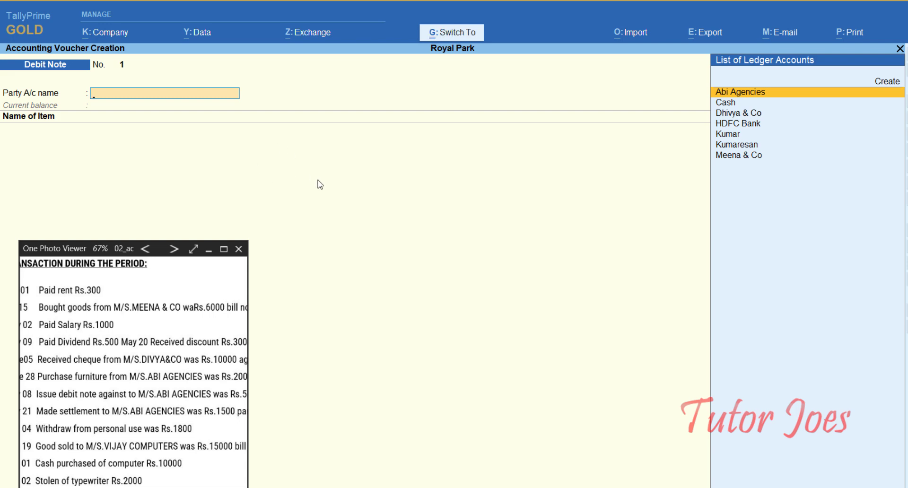
key(ctrl+h)
key(Down)
key(Down)
key(Return)
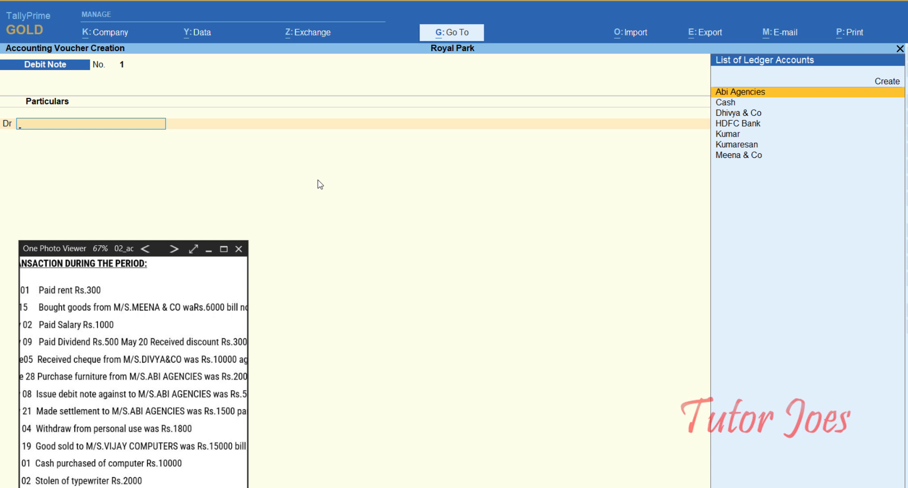
- Choose Abi Agencies on the debit note's debit line, skip its party details and enter a debit of 500
key(Return)
key(Escape)
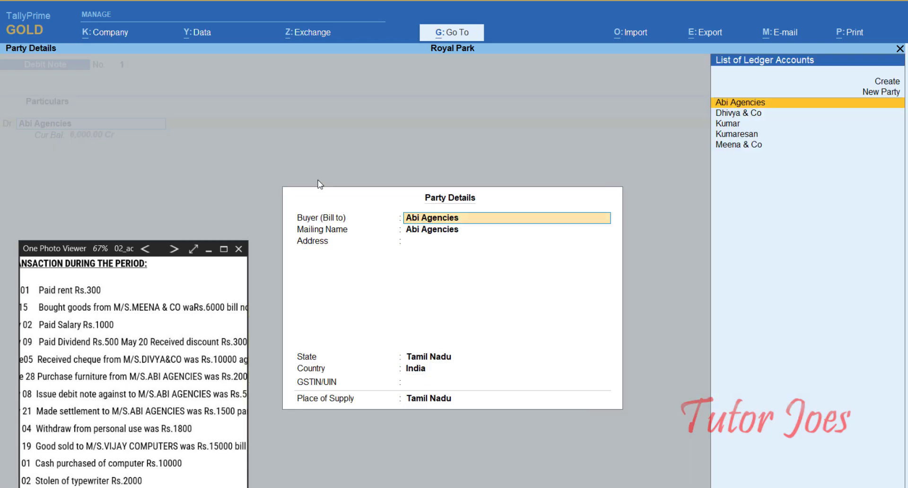
key(Escape)
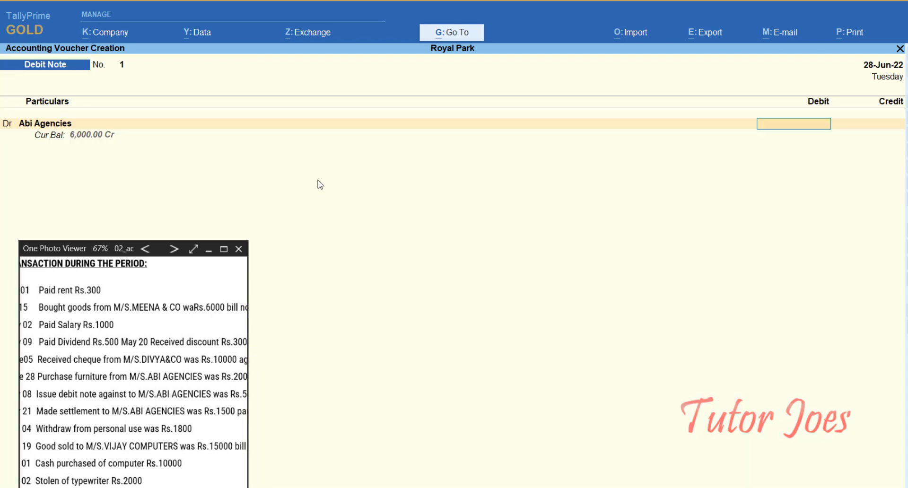
drag(169, 376, 218, 394)
click(477, 259)
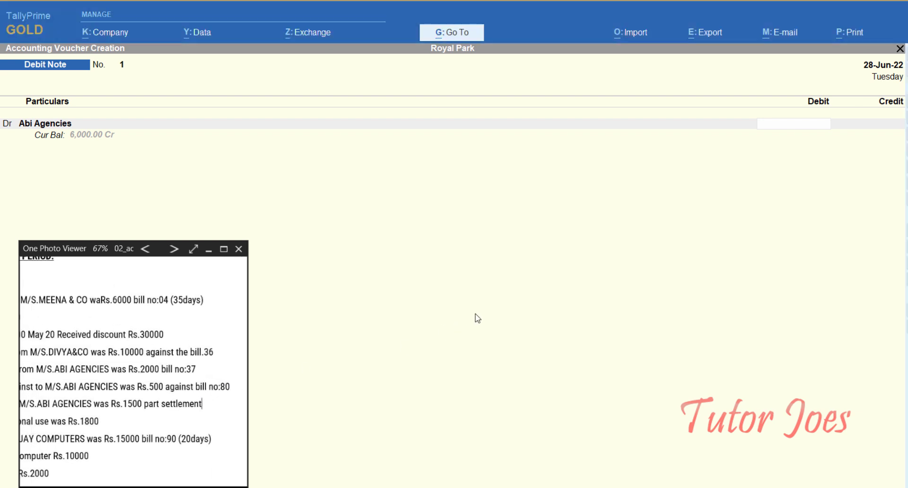
text(500)
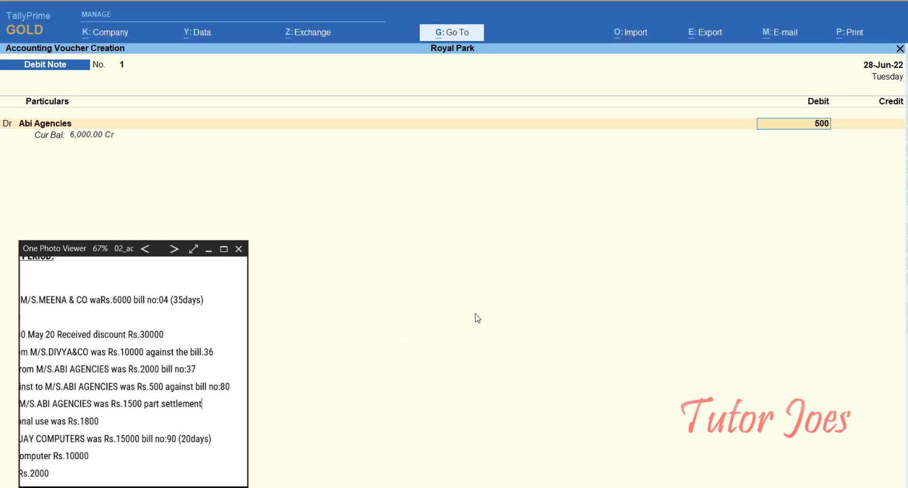
- Adjust the 500 debit for Abi Agencies as Agst Ref against pending bill 80
key(Return)
key(Return)
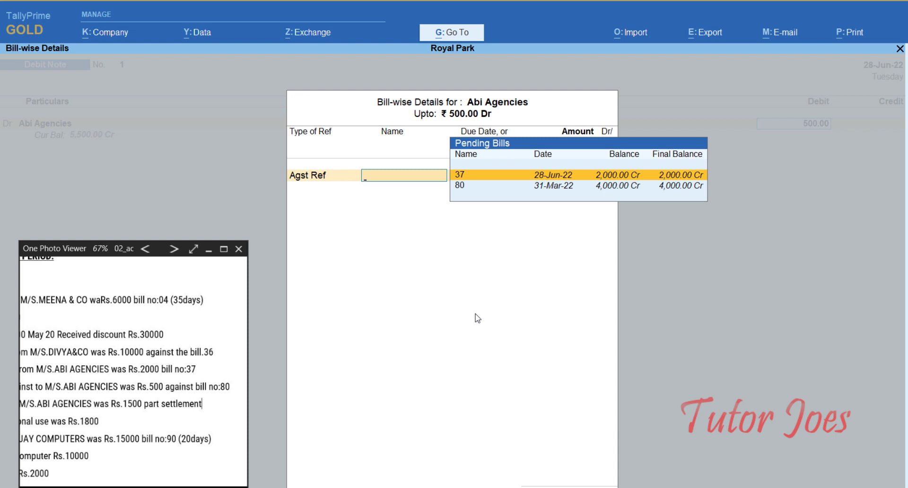
key(Down)
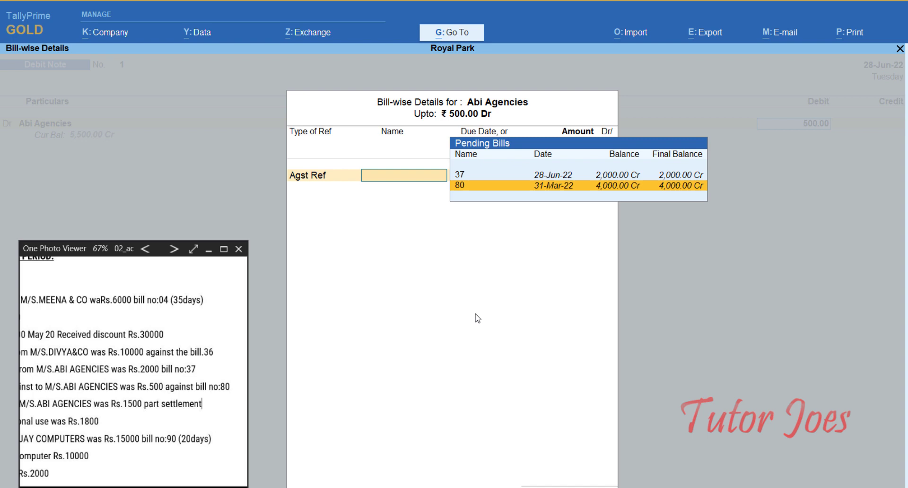
key(Return)
key(Return)
key(Return)
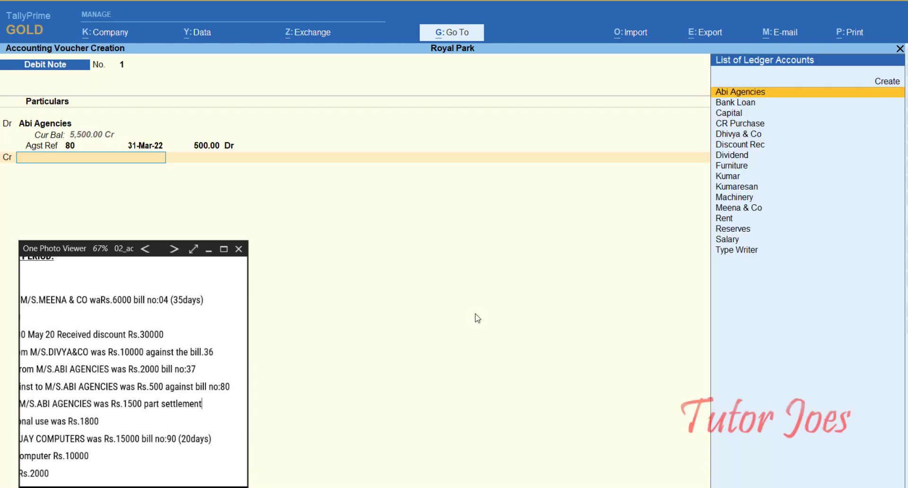
drag(133, 429, 184, 426)
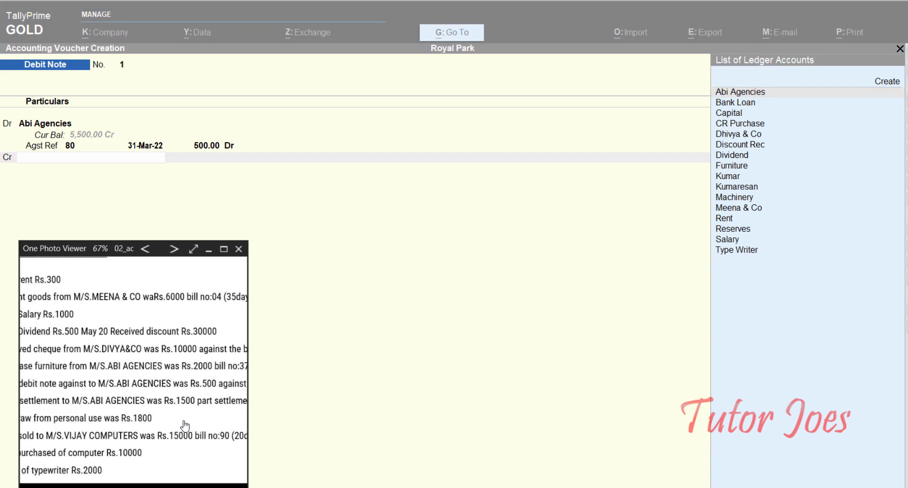
- Create a Purchase Return ledger under Purchase Accounts and use it on the debit note's credit line
click(390, 362)
key(alt+c)
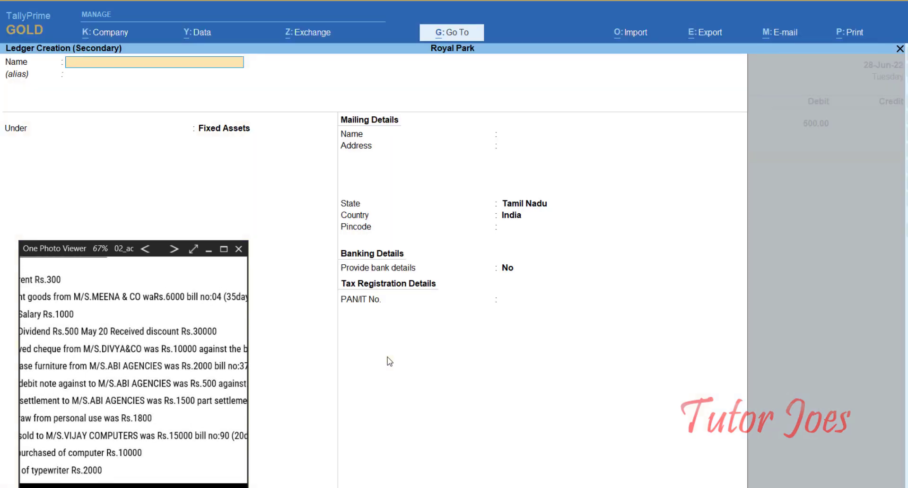
text(Purchase Return)
key(Return)
text(Pu)
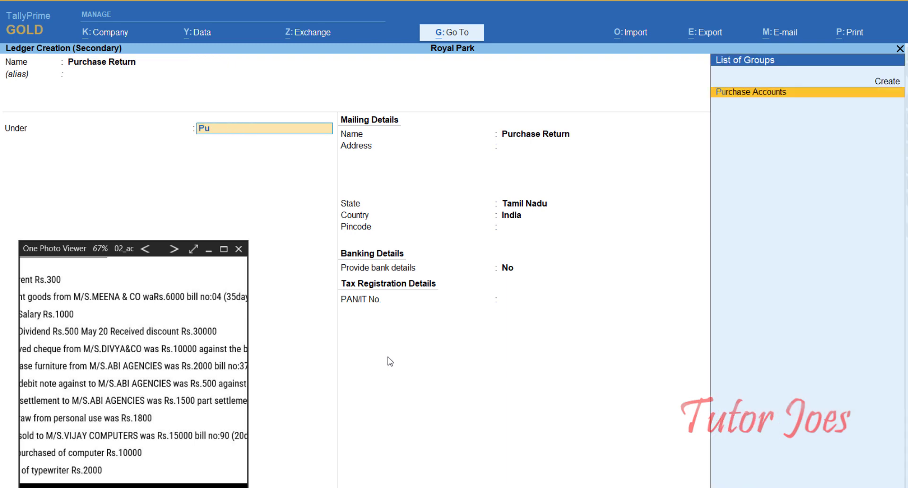
key(Return)
key(Return)
key(Return)
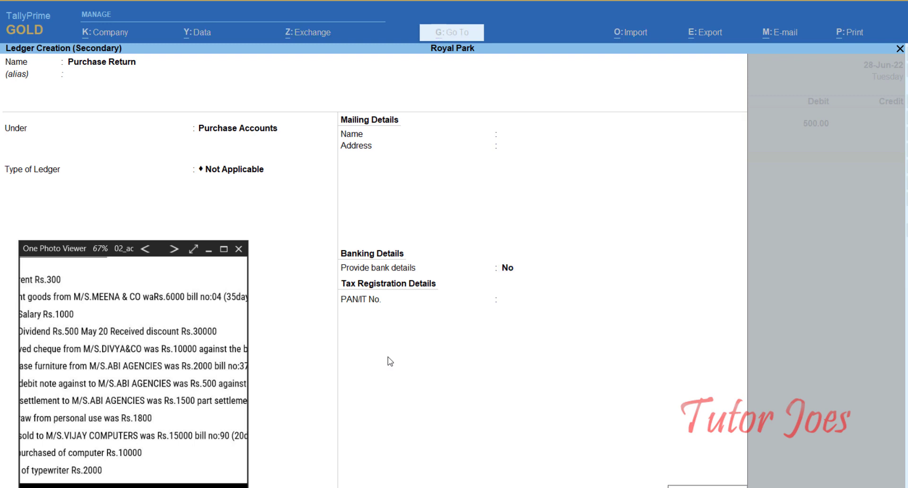
key(Return)
key(Escape)
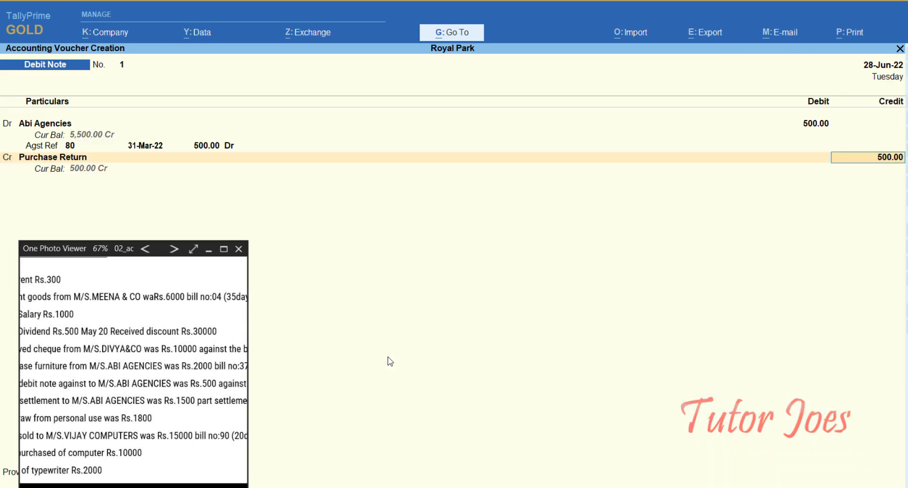
- Change the debit note's voucher date to 8 July 2022, following the exercise's transaction list
key(F2)
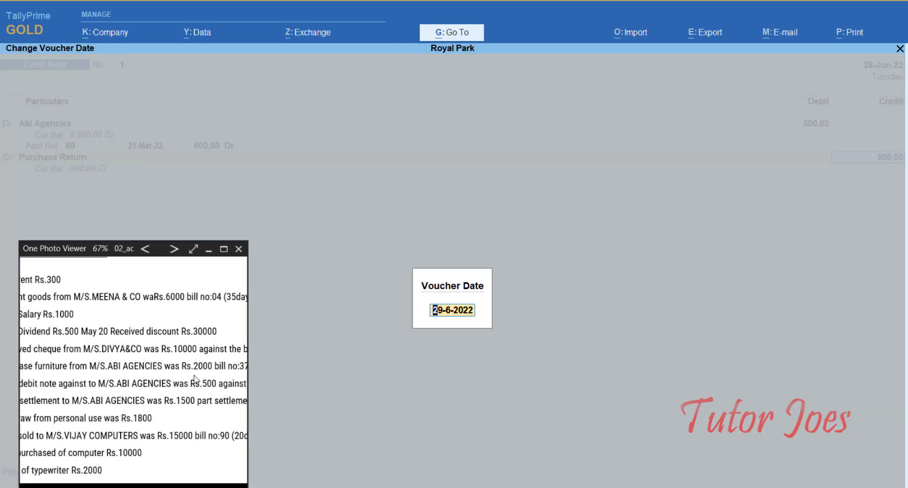
drag(142, 384, 185, 387)
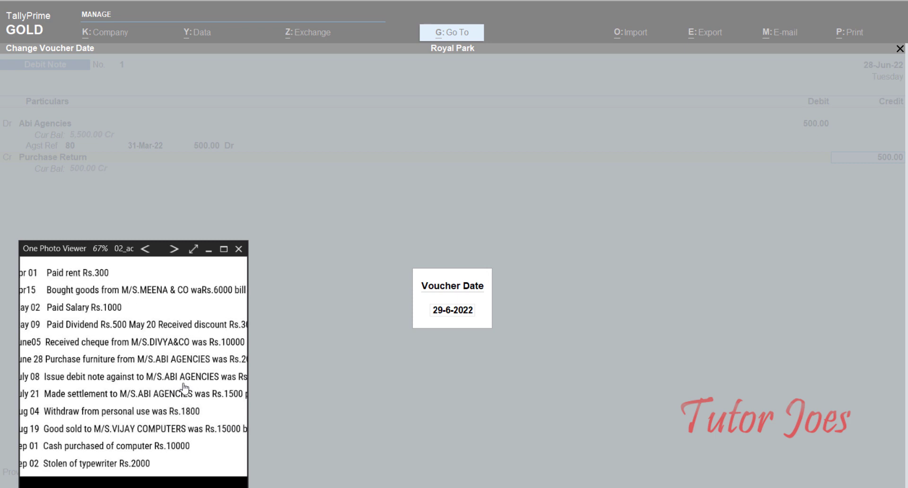
text(8-7)
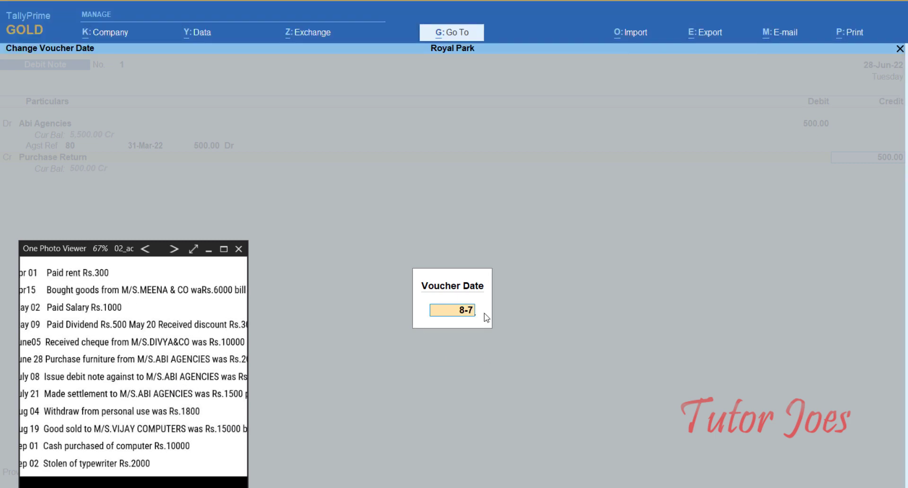
key(Return)
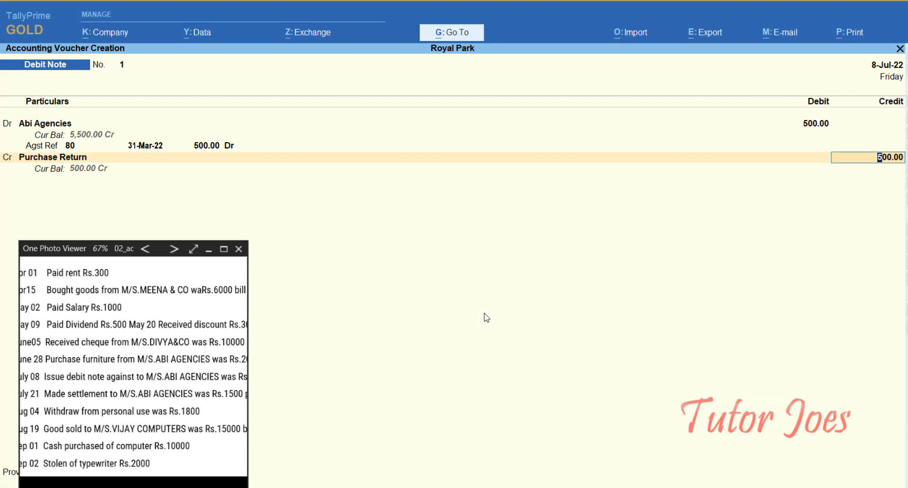
- Accept the 500 credit for Purchase Return and set Provide GST details to No on the debit note
key(Return)
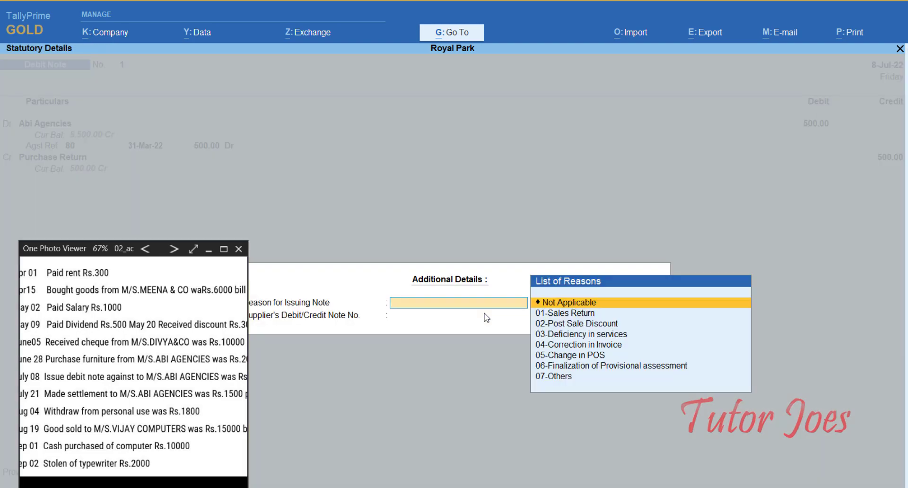
drag(87, 246, 570, 218)
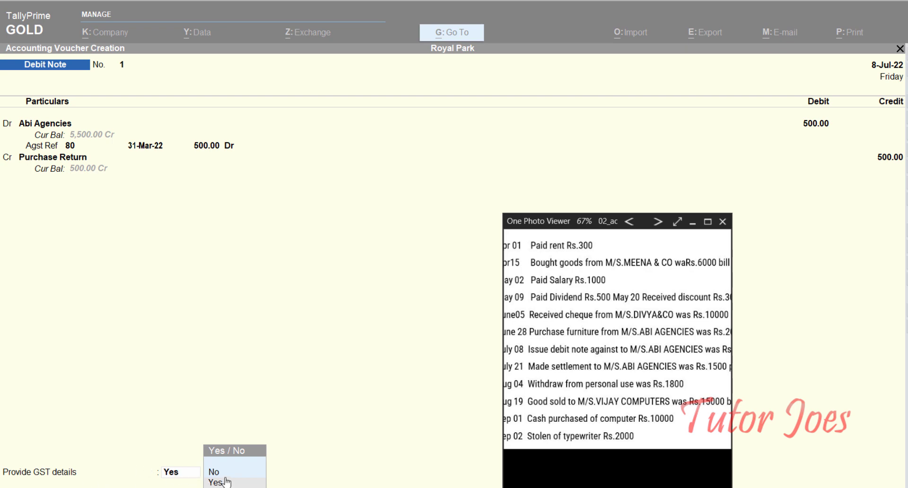
click(217, 455)
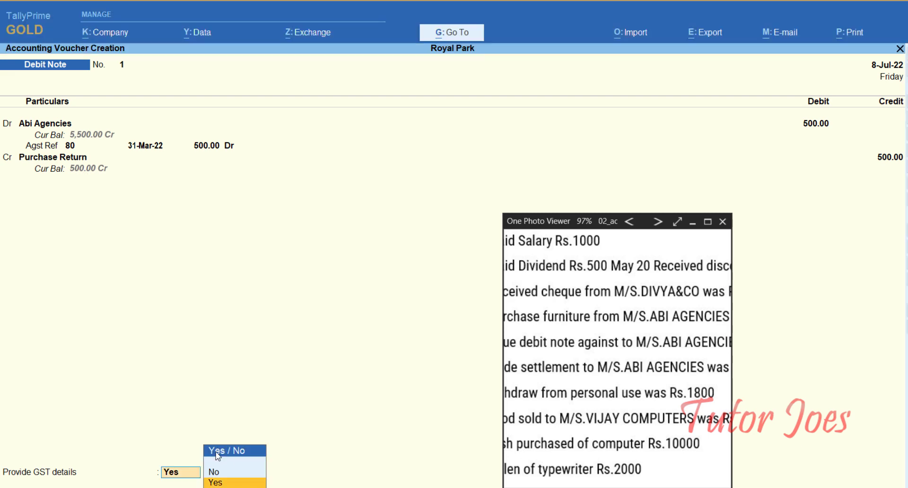
key(Up)
key(Return)
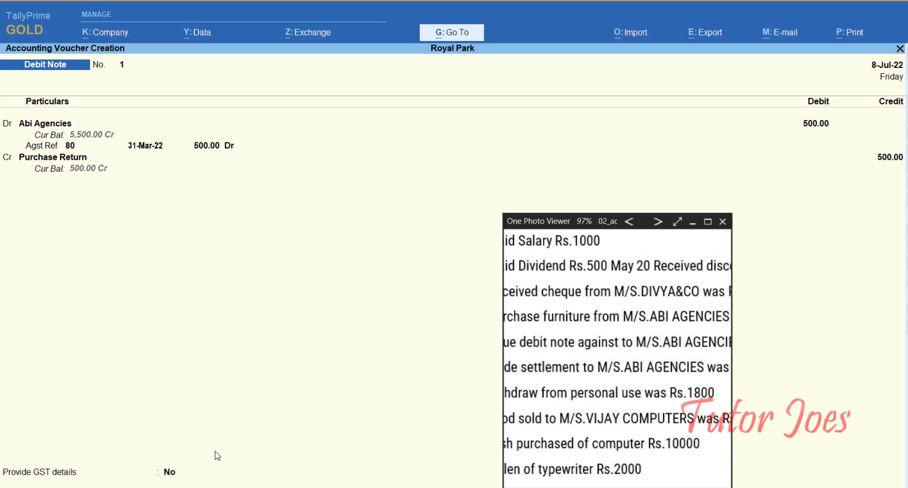
- Keep the Abi Agencies debit of 500 against bill 80, skip the dispatch details and save the debit note
drag(523, 221, 131, 221)
click(610, 287)
key(Return)
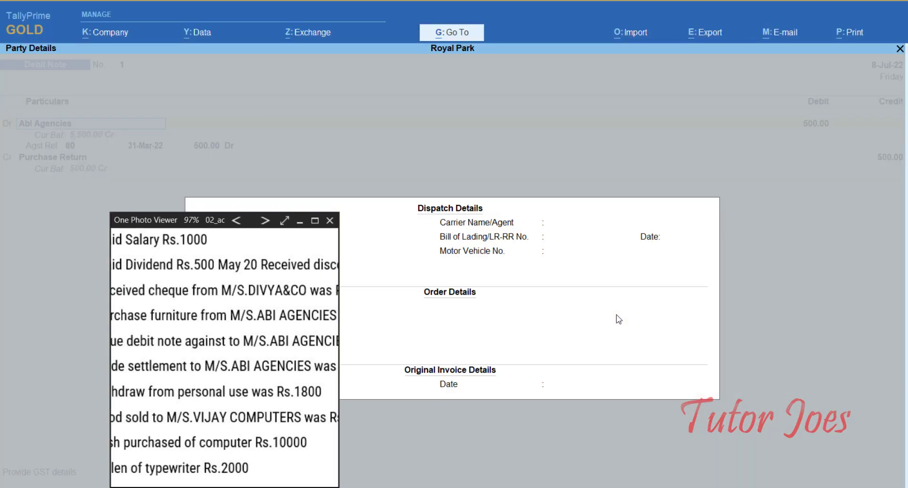
key(ctrl+a)
key(ctrl+a)
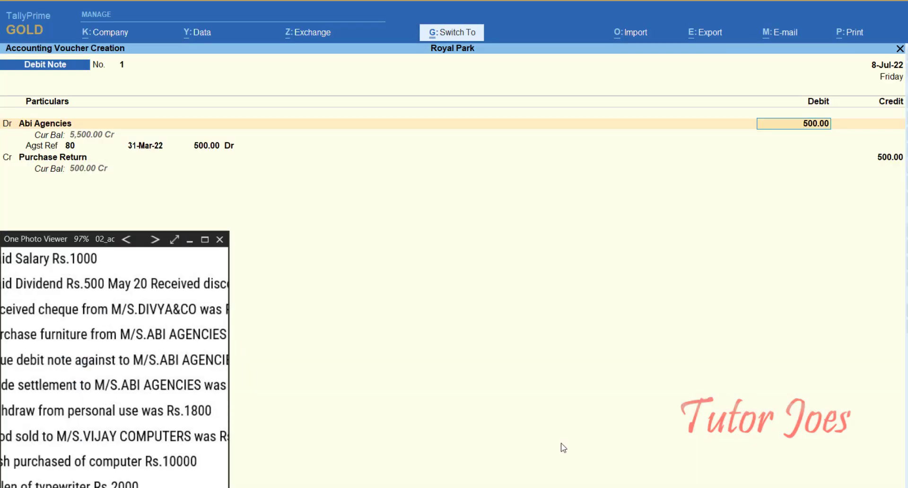
key(Return)
key(Return)
key(Return)
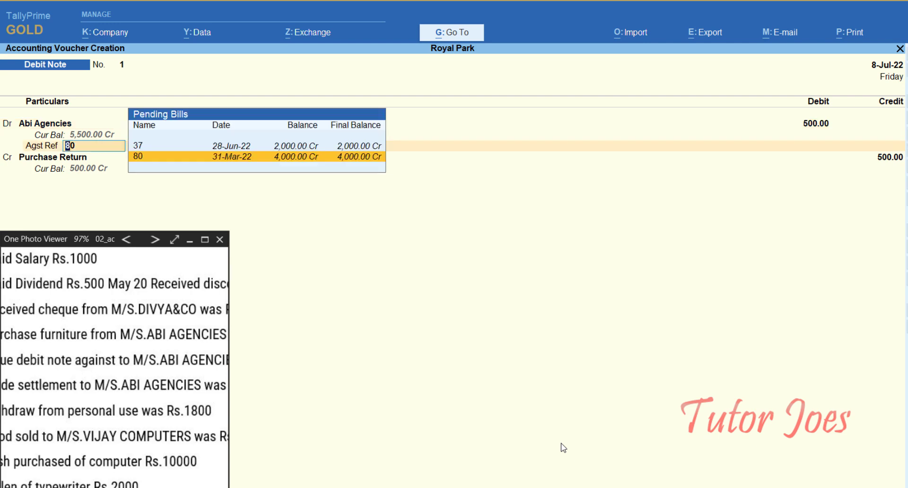
key(Return)
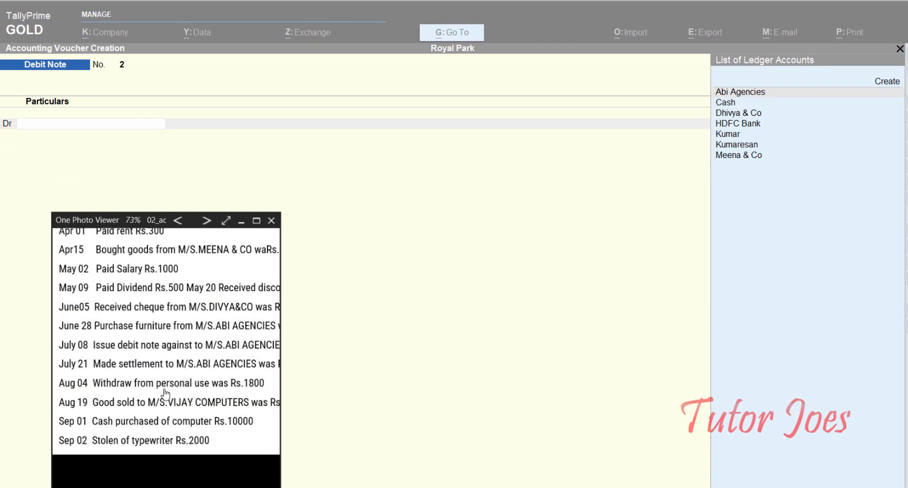
- Consult the exercise's July 21 settlement to Abi Agencies and start a payment voucher for it
drag(166, 392, 157, 397)
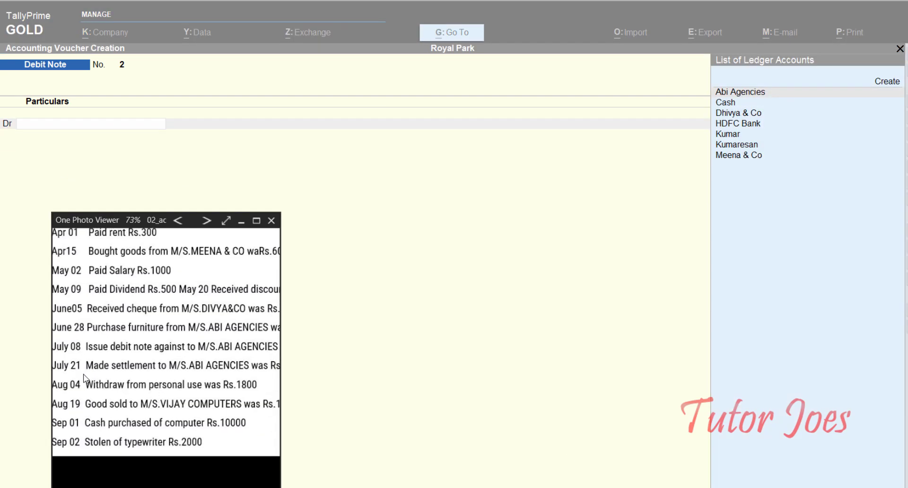
drag(235, 383, 165, 395)
drag(227, 395, 207, 403)
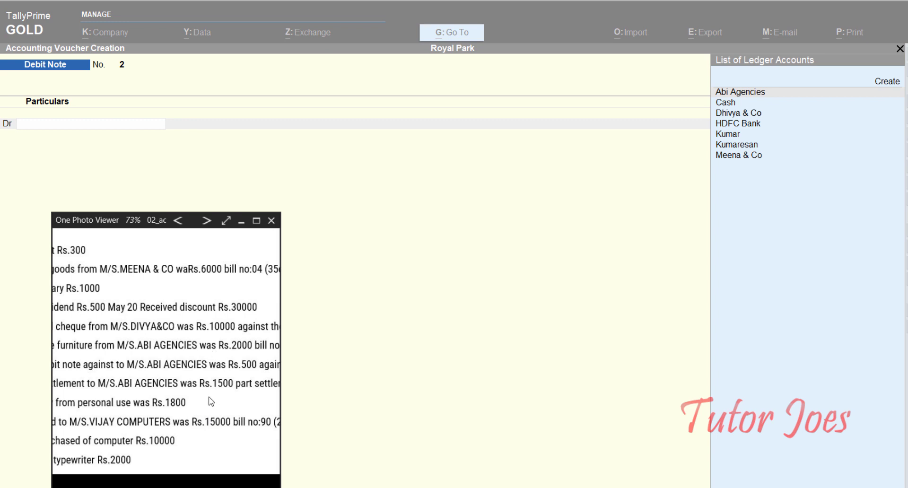
click(512, 353)
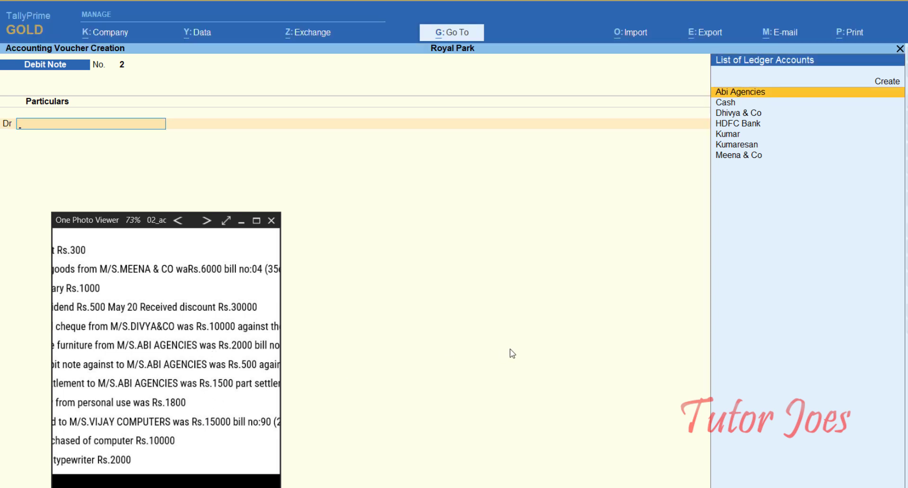
key(F5)
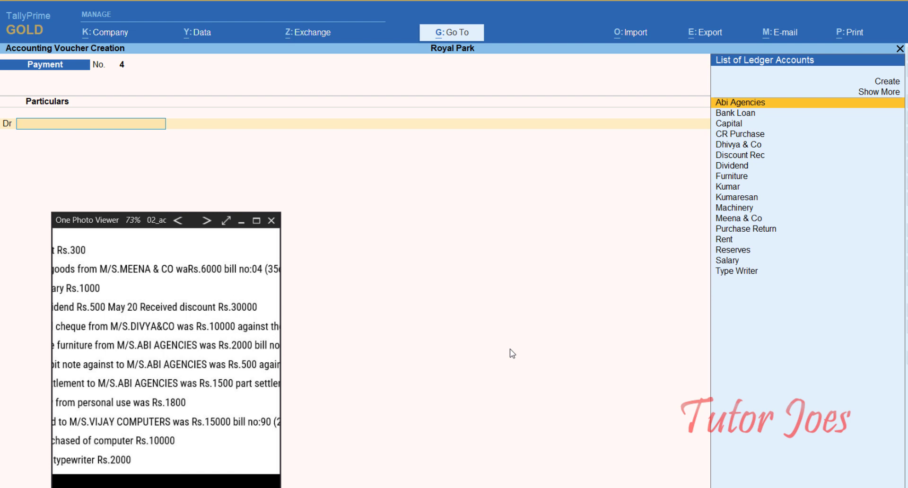
- Debit Abi Agencies with 1,500 on the payment voucher and allocate the full amount as On Account
key(Return)
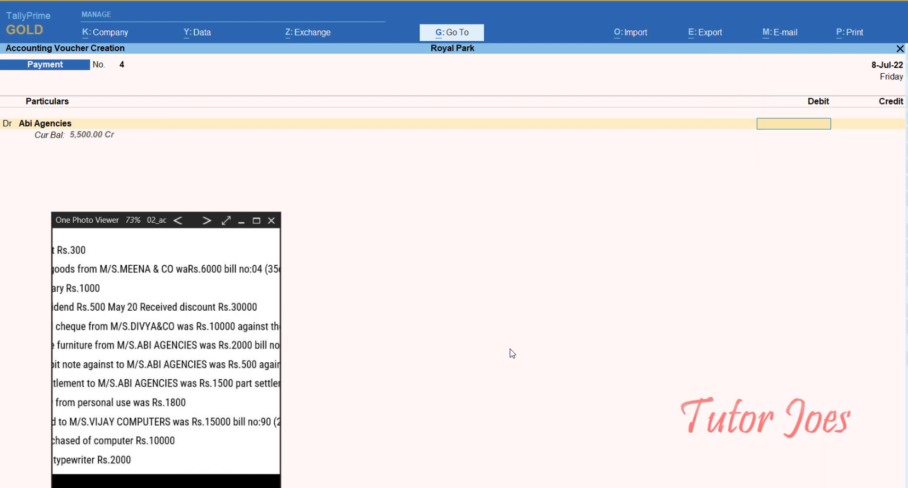
text(1500)
key(Return)
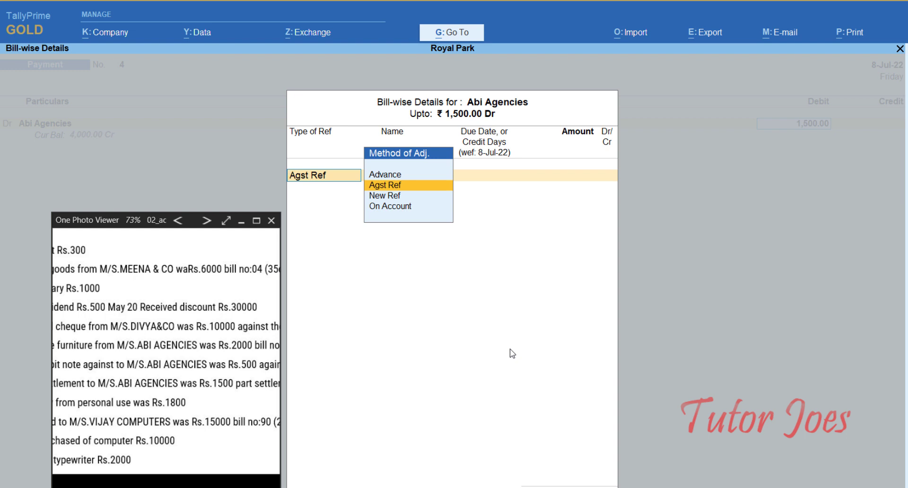
key(Down)
key(Down)
key(Return)
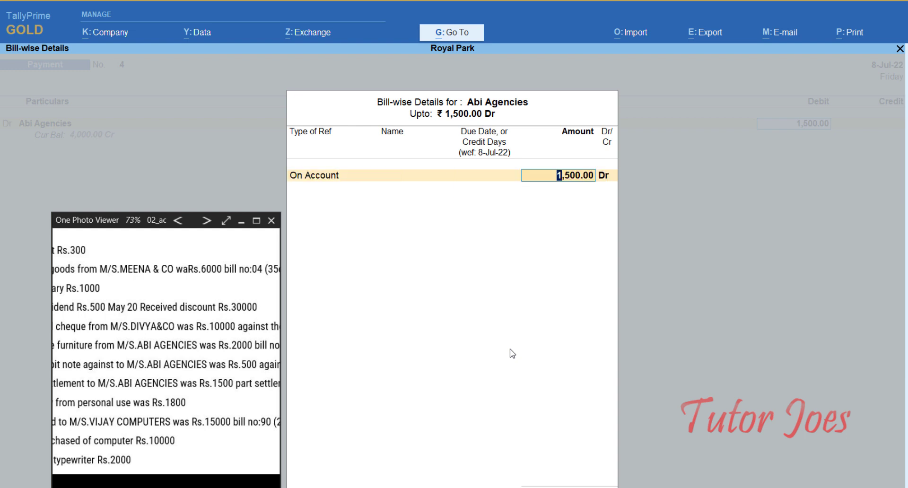
key(Return)
key(Return)
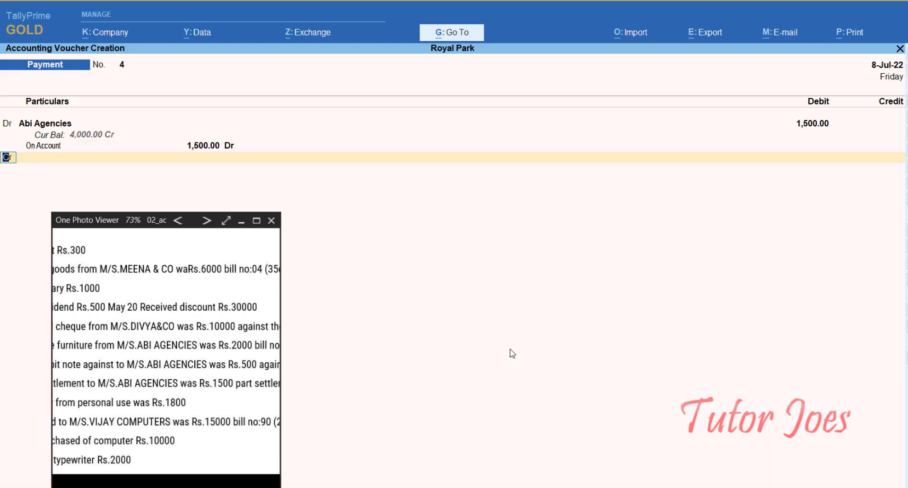
- Credit Cash with 1,500 for the Abi Agencies settlement and save the payment voucher
key(Return)
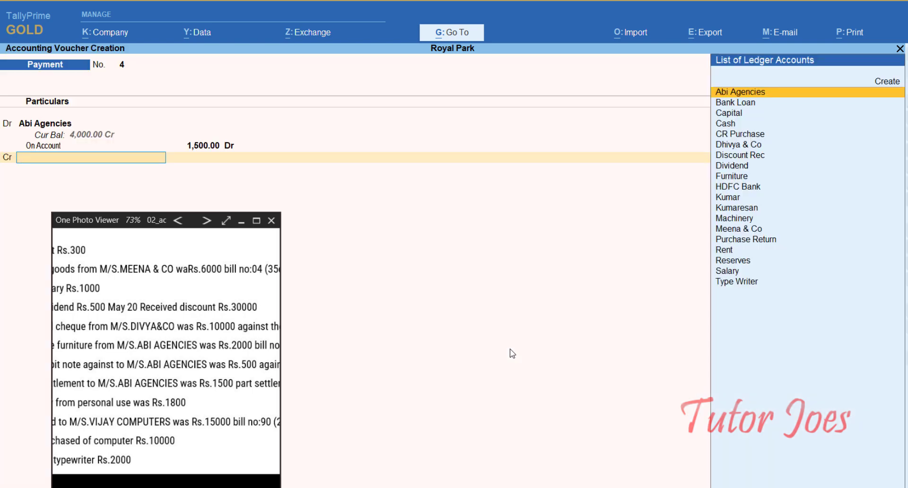
text(Cas)
key(Return)
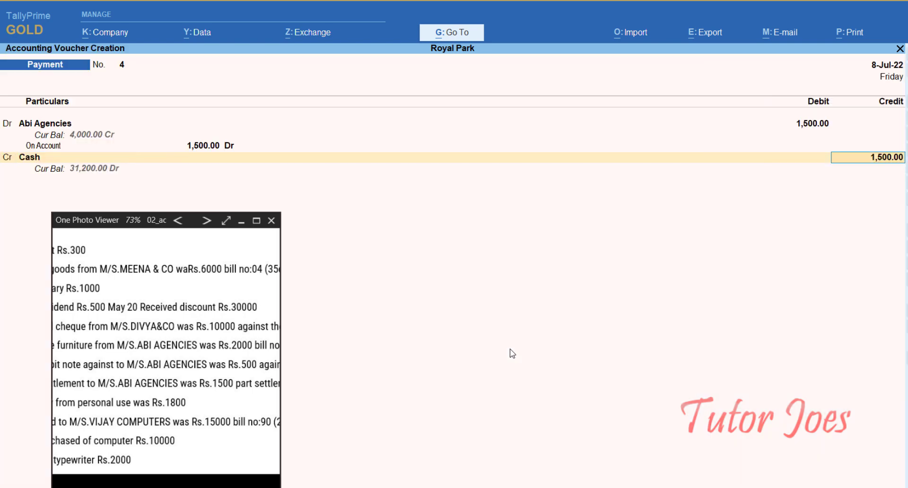
key(Return)
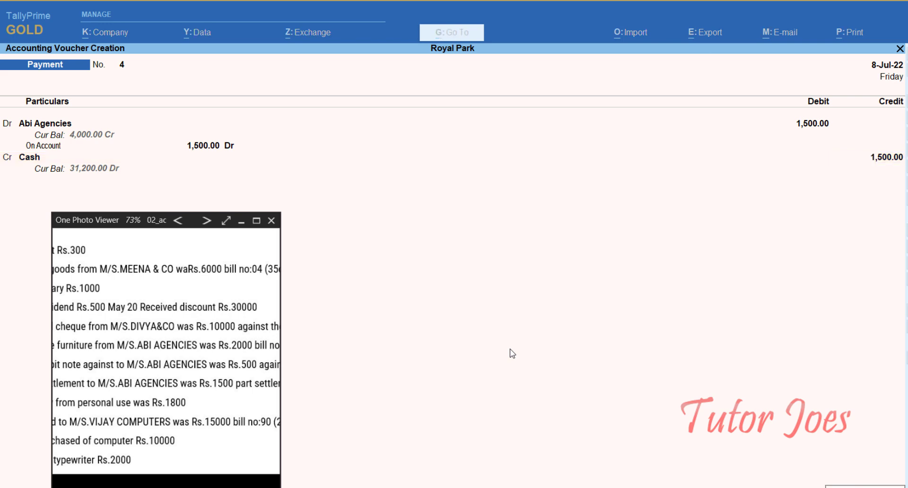
key(Return)
- Create a Drawing ledger under Capital Account on the new payment's debit line for the personal-use withdrawal, keeping the default mailing and banking details
drag(90, 430, 156, 426)
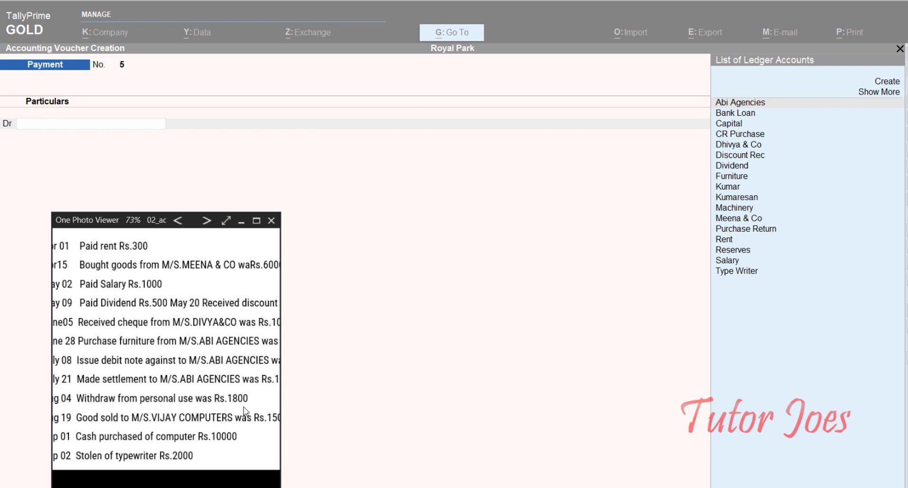
click(453, 372)
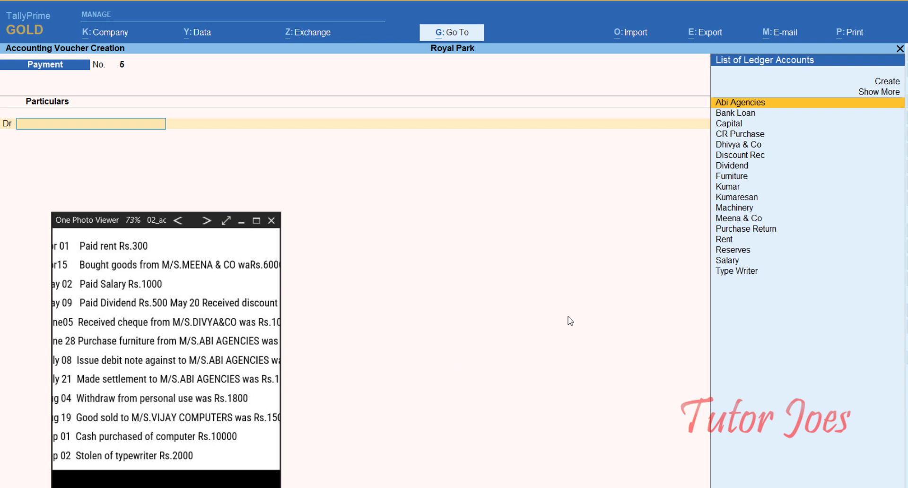
key(alt+c)
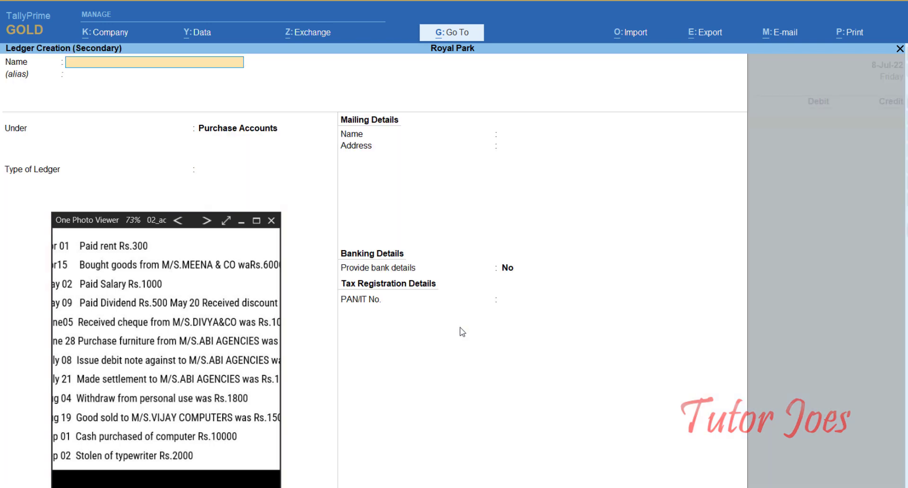
text(Drawing)
key(Return)
key(Return)
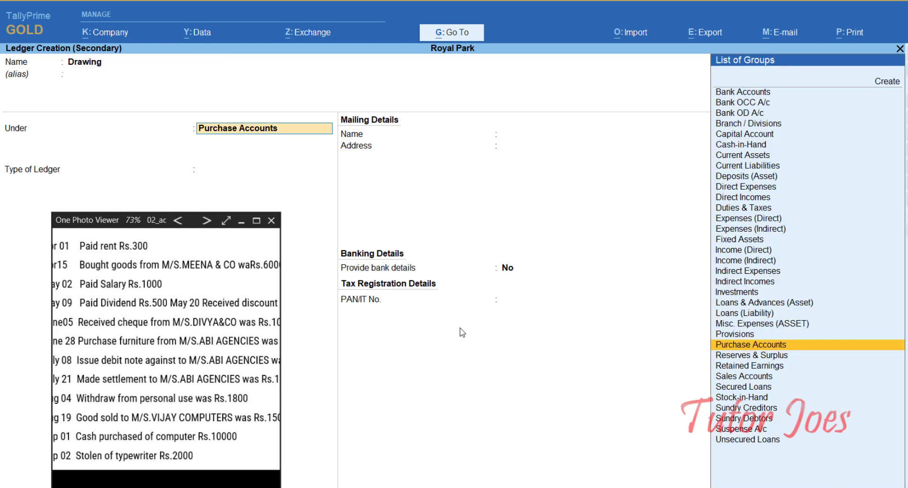
text(Cap)
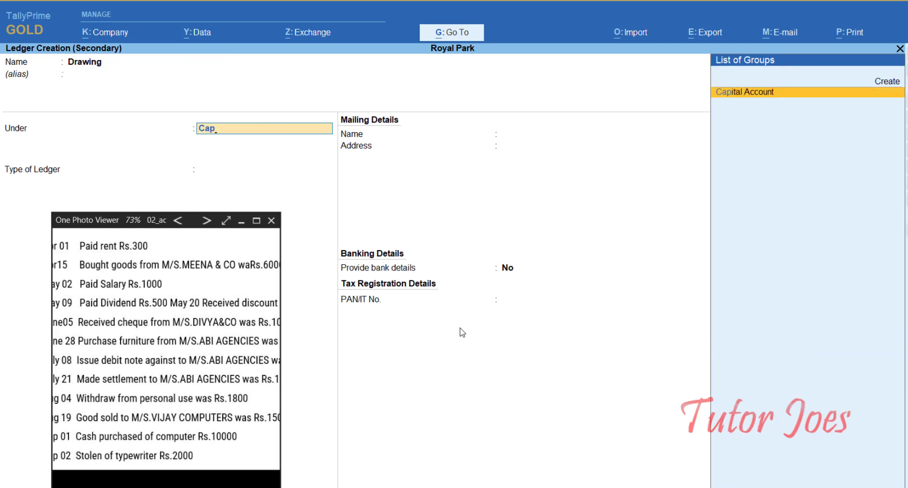
key(Return)
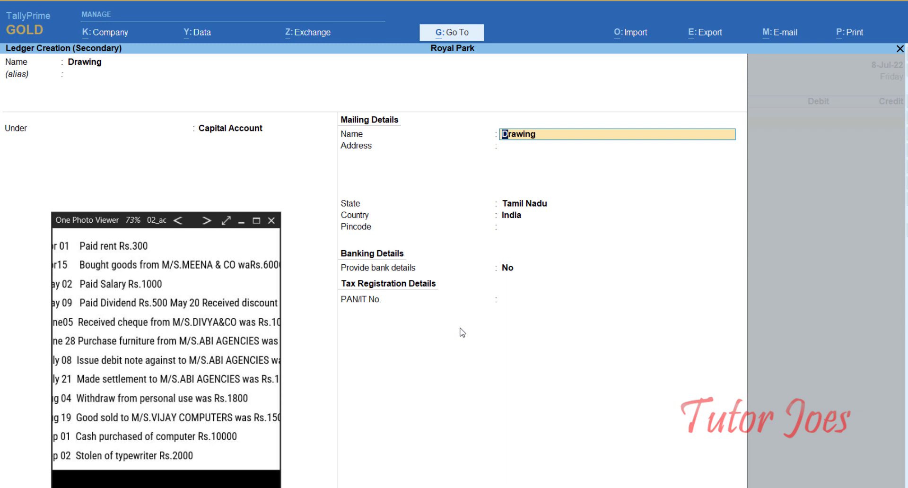
key(Return)
key(Return)
key(Return)
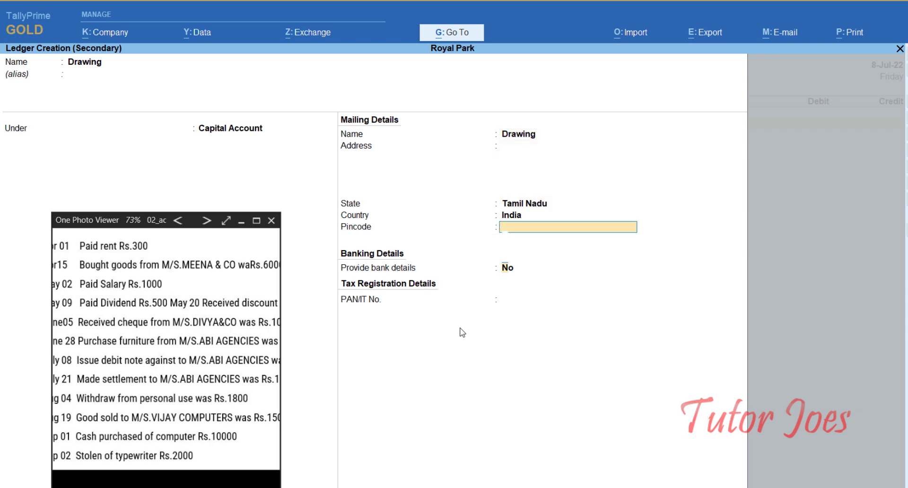
key(Return)
key(Return)
key(Return)
key(Return)
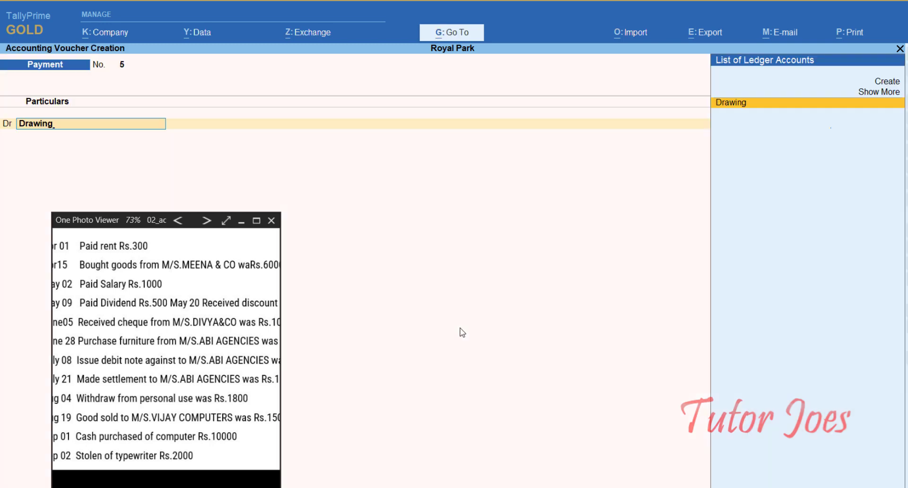
- Complete the payment voucher by debiting Drawing with 1800 and crediting Cash, and save it
key(Return)
text(1800)
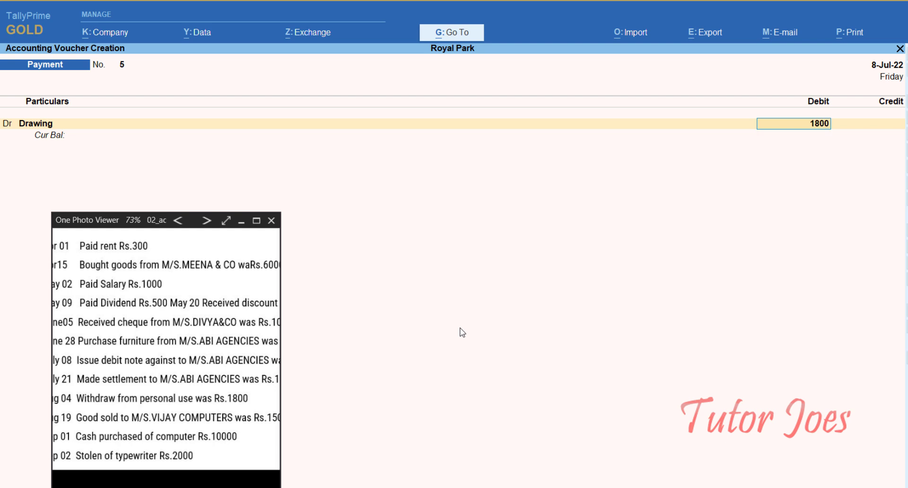
key(Return)
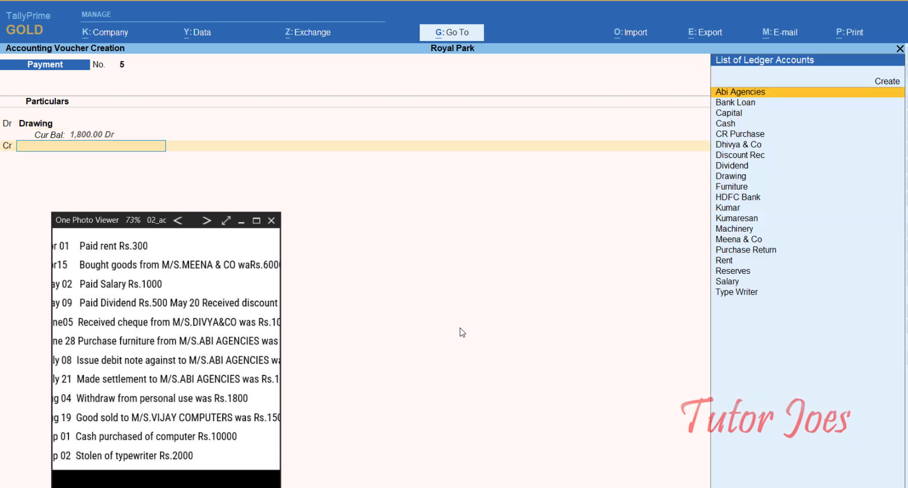
text(Cas)
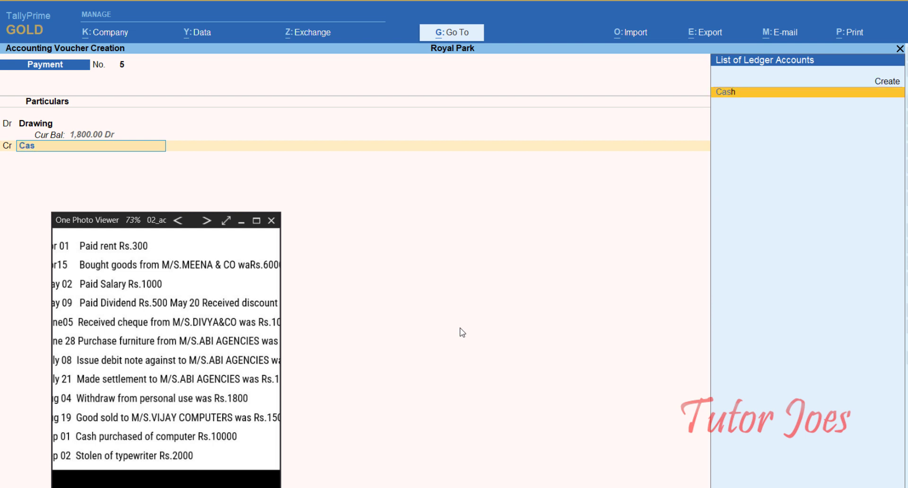
key(Return)
key(Return)
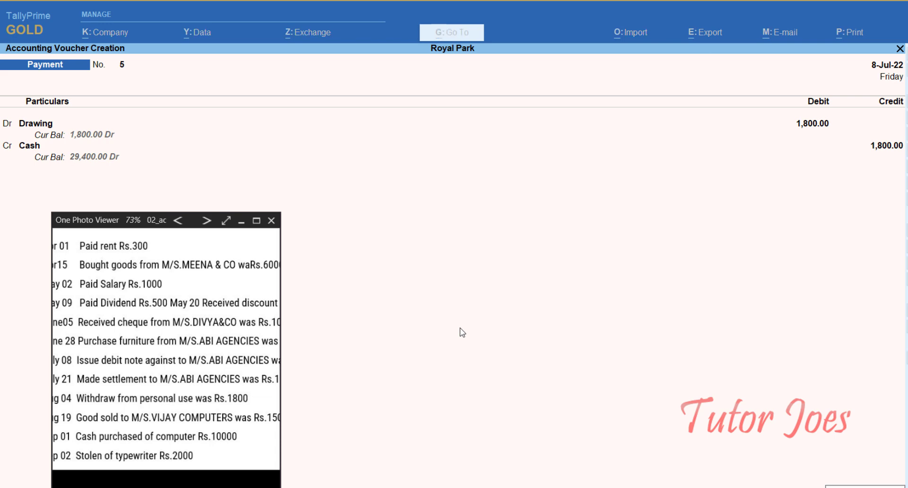
key(Return)
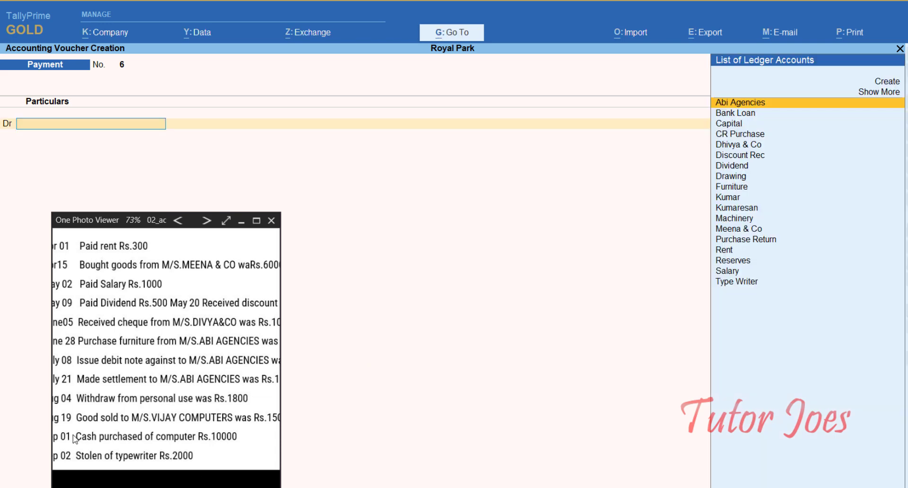
- Start a sales voucher for the Vijay Computers transaction and date it 19-8-2022
drag(74, 437, 95, 419)
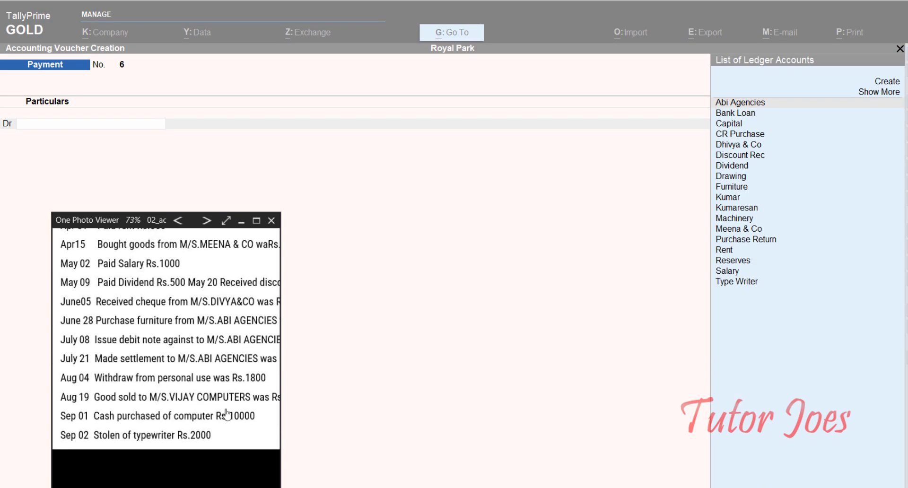
drag(239, 414, 219, 411)
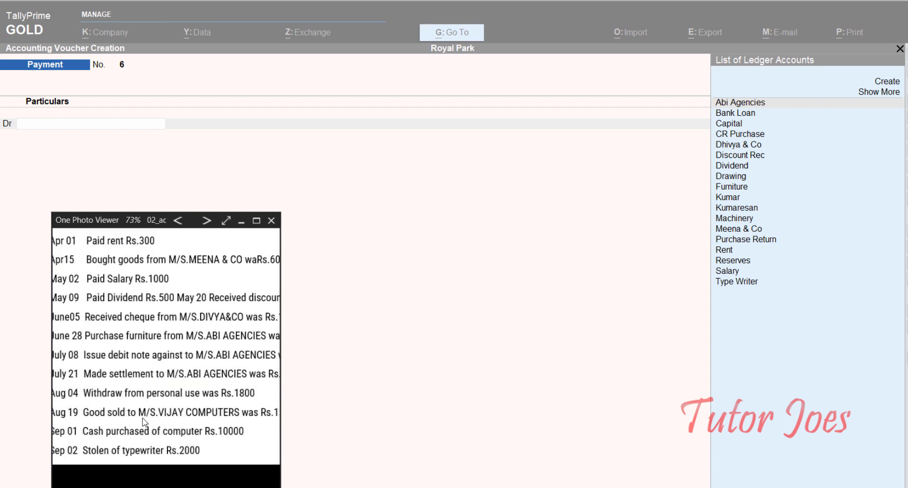
click(377, 403)
key(F8)
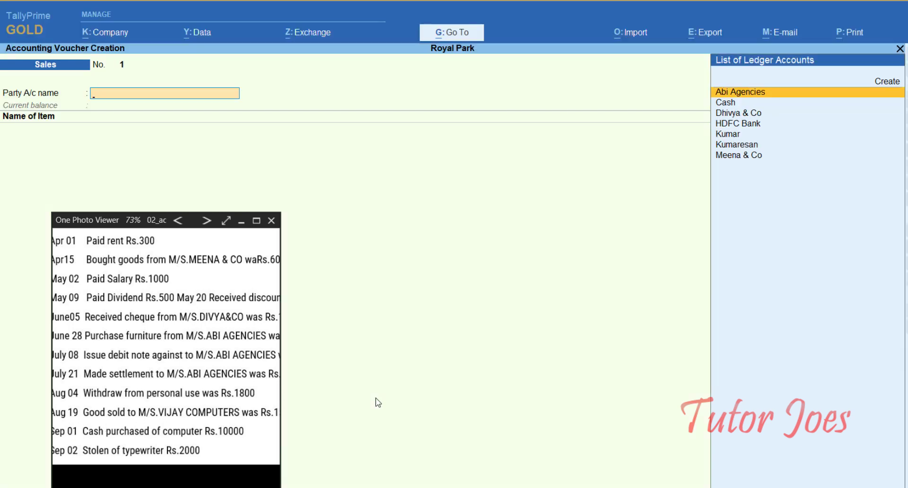
key(F2)
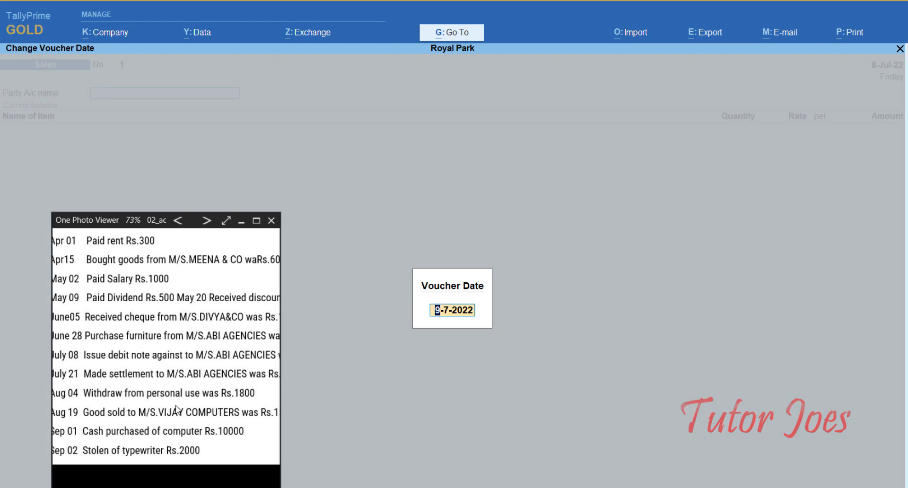
text(9-7-2022)
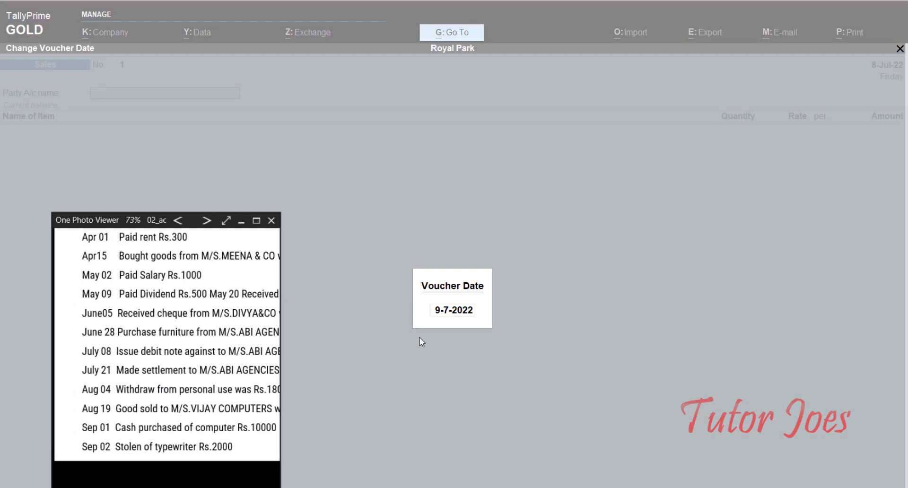
click(437, 279)
text(1)
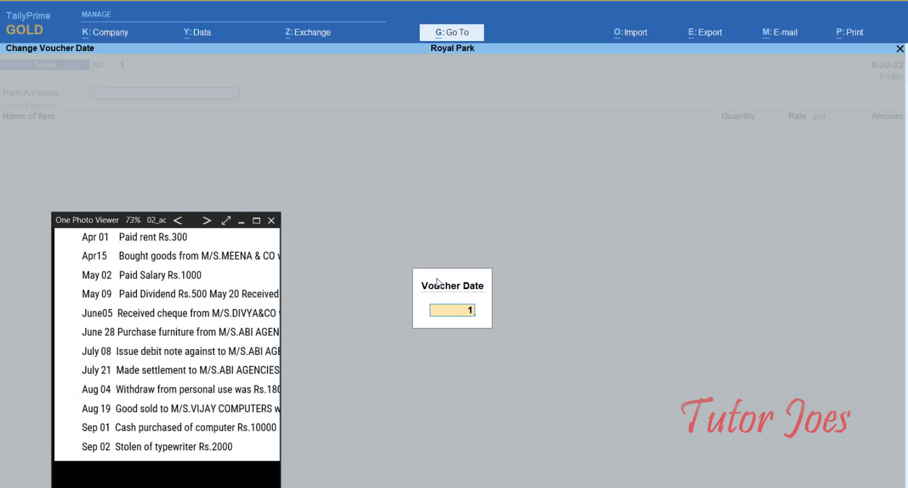
text(9-8)
key(Return)
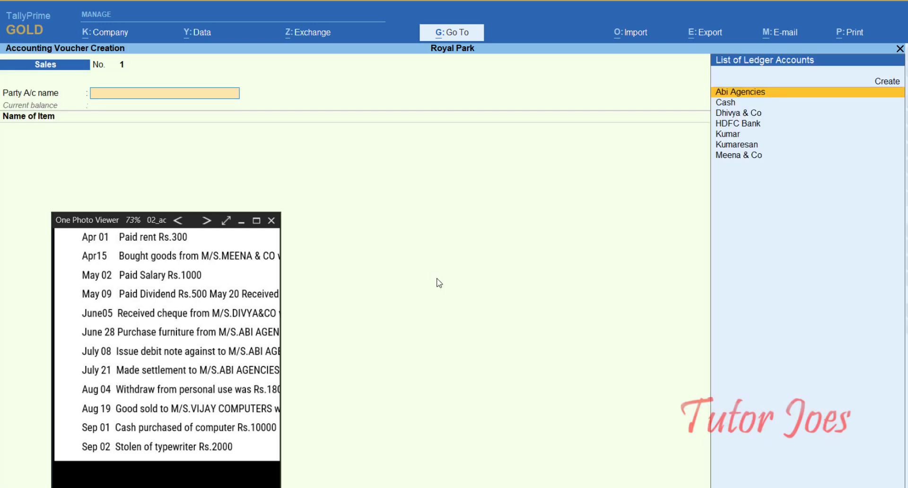
- Change the sales voucher from item entry to the debit and credit ledger entry mode
key(ctrl+h)
key(Down)
key(Down)
key(Return)
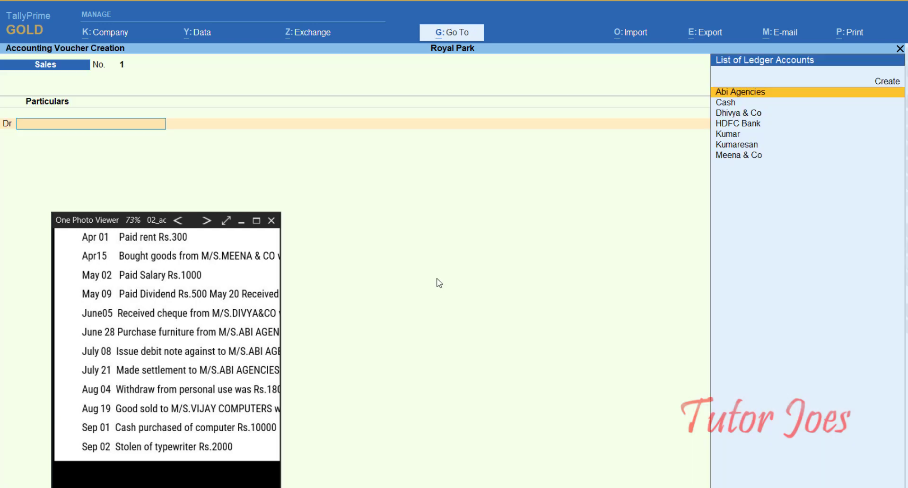
- Create a ledger named Vijay Computers under Sundry Debtors for the debit line, keeping the default bill-by-bill, mailing, banking and tax details
key(alt+c)
text(Vi)
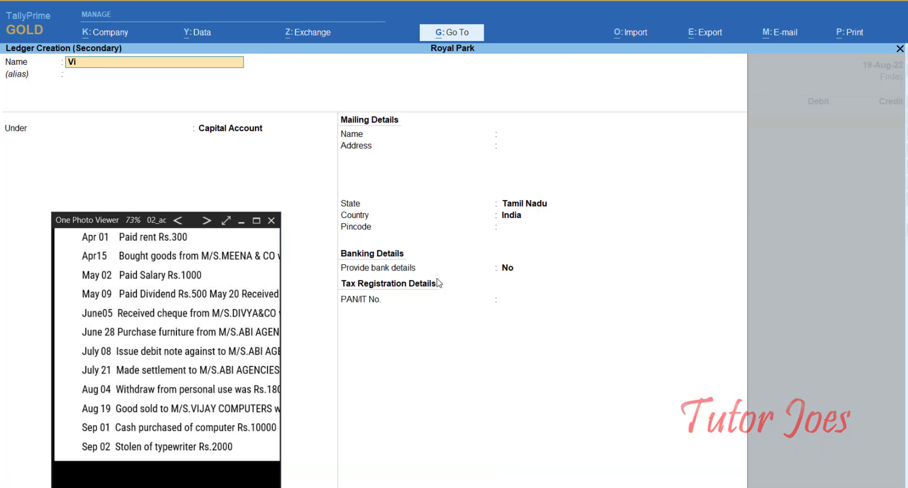
text(jay Computers)
key(Return)
key(Return)
text(Su)
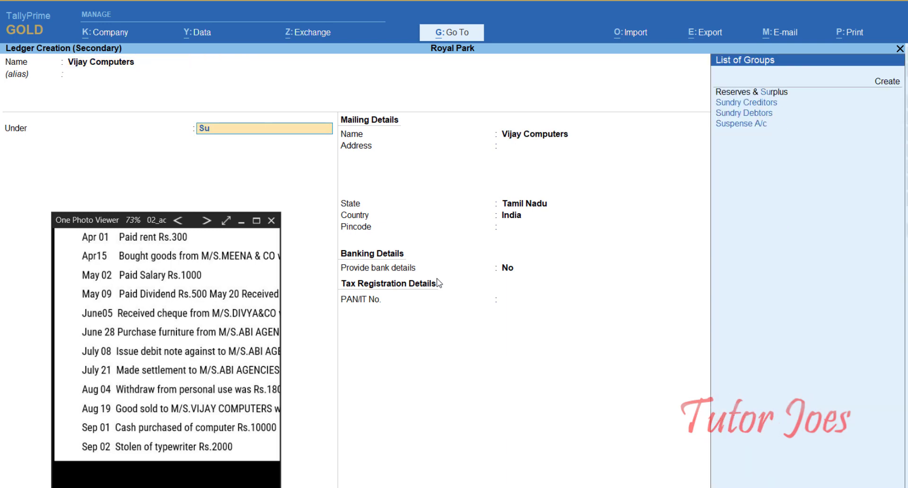
key(Down)
key(Down)
key(Return)
key(Return)
key(Return)
key(Return)
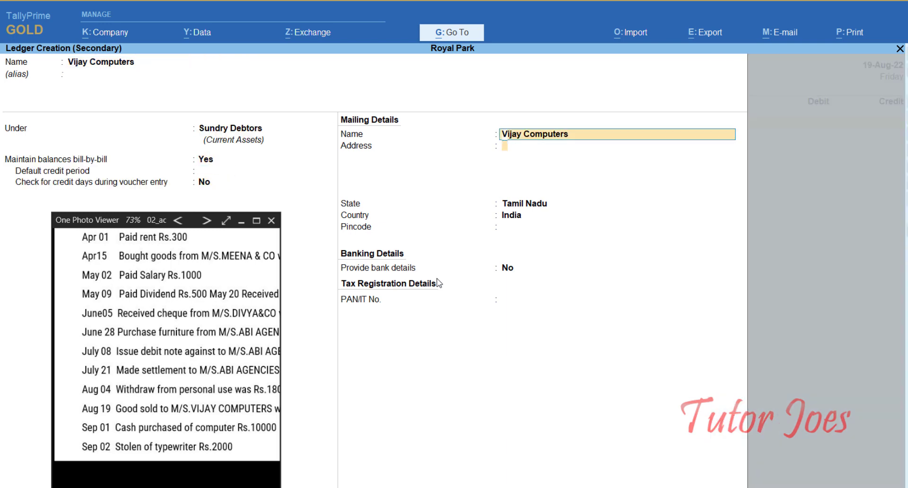
key(Return)
key(Return)
key(Return)
key(Return)
key(Return)
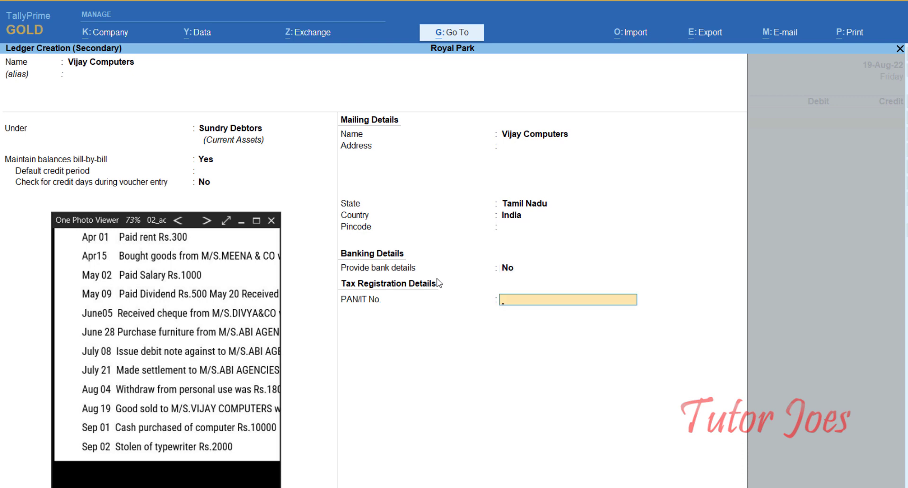
key(Return)
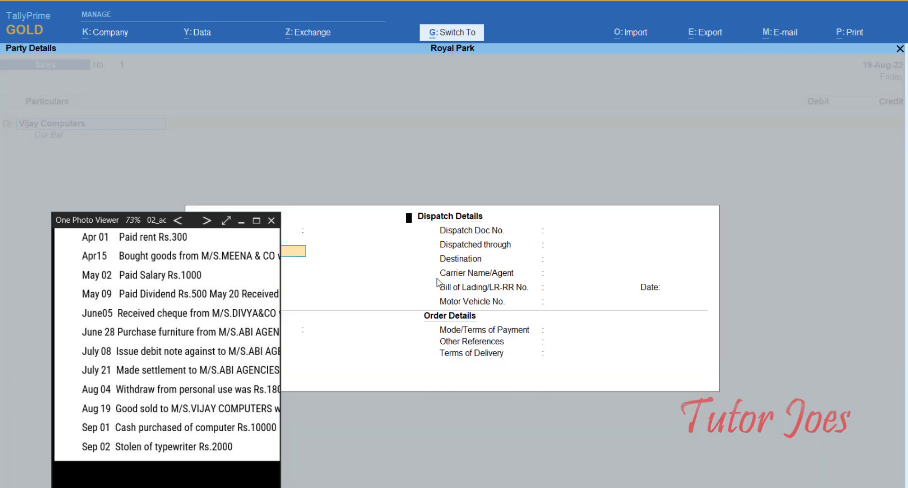
- Accept the Vijay Computers party details unchanged and debit the account with 15000
key(ctrl+a)
text(15000)
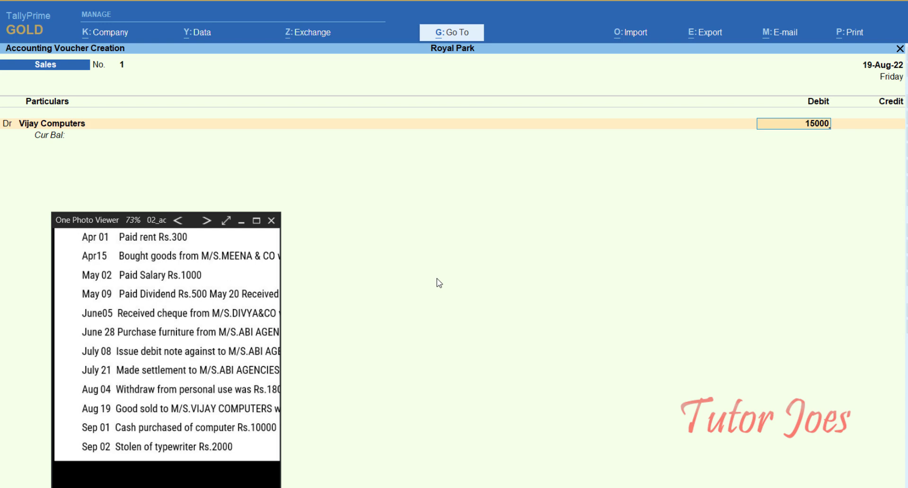
key(Return)
- Allocate the Vijay Computers amount to new bill reference 90 with a credit period of 20 days
key(Return)
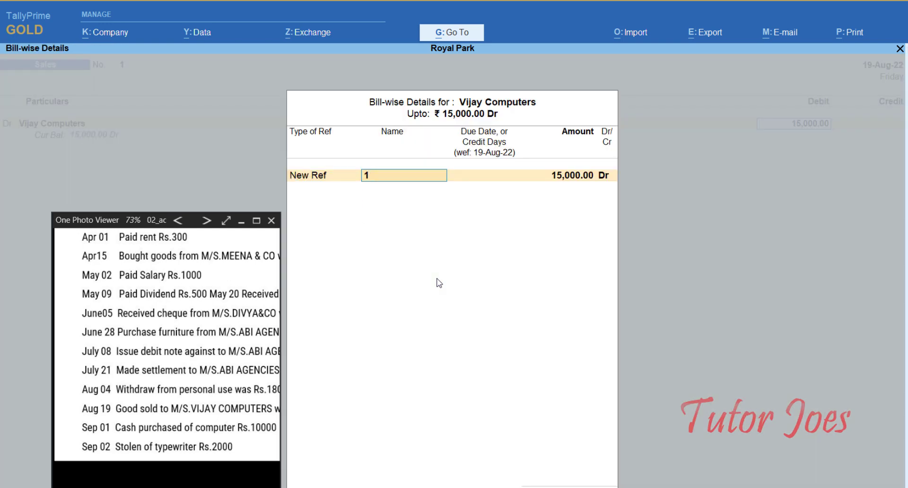
drag(234, 420, 130, 426)
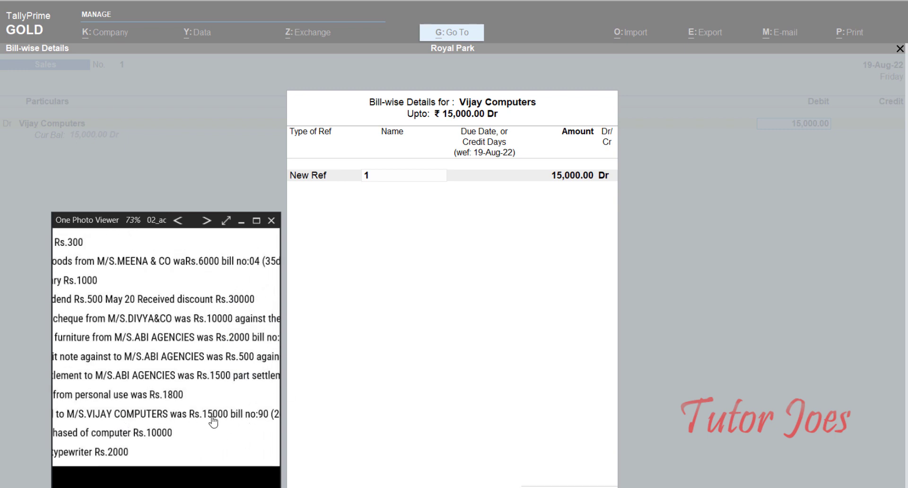
drag(212, 423, 159, 424)
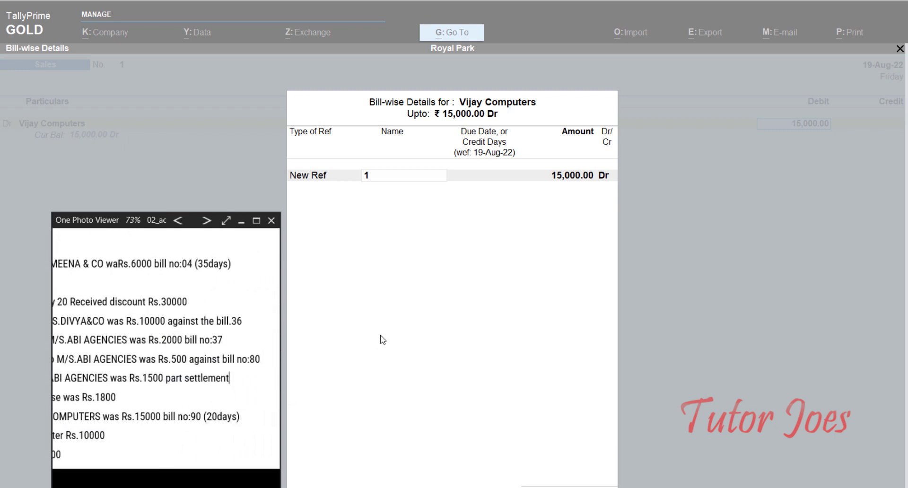
click(383, 335)
text(90)
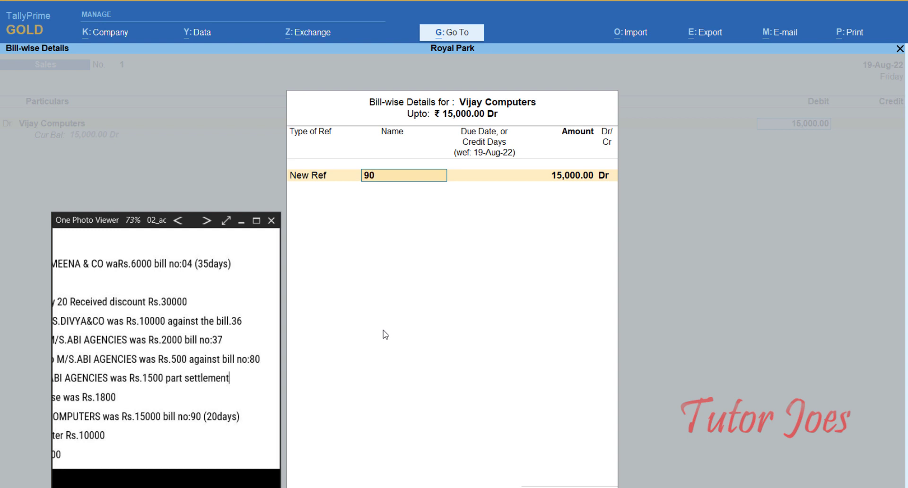
key(Return)
text(20)
key(Return)
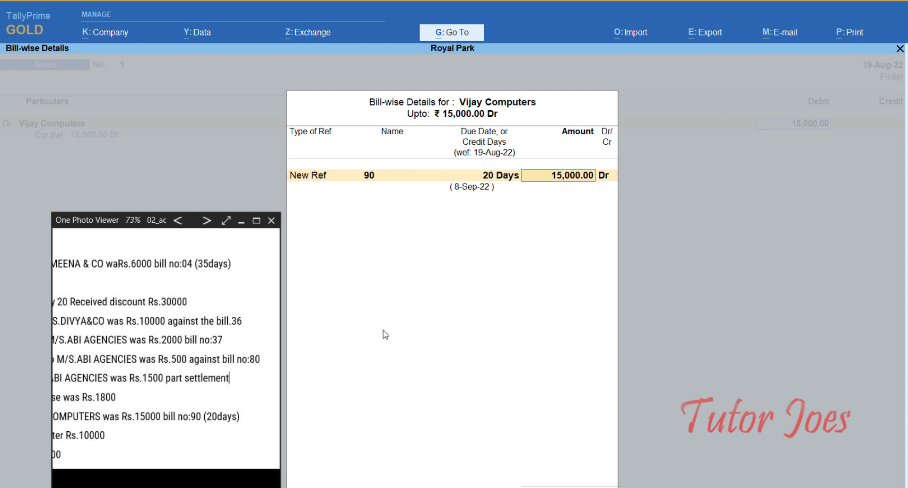
key(Return)
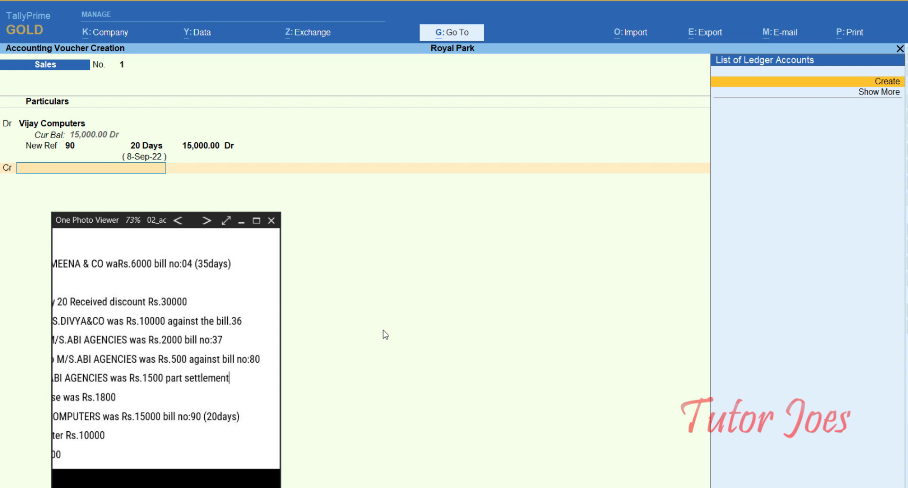
- Create a CR Sales ledger under Sales Accounts as the credit account and save the sales voucher
key(alt+c)
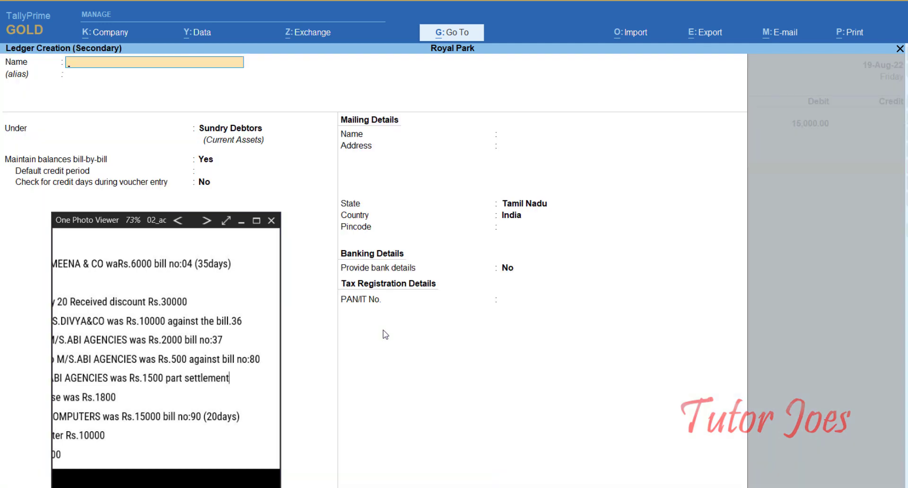
text(CR Sales)
key(Return)
key(Return)
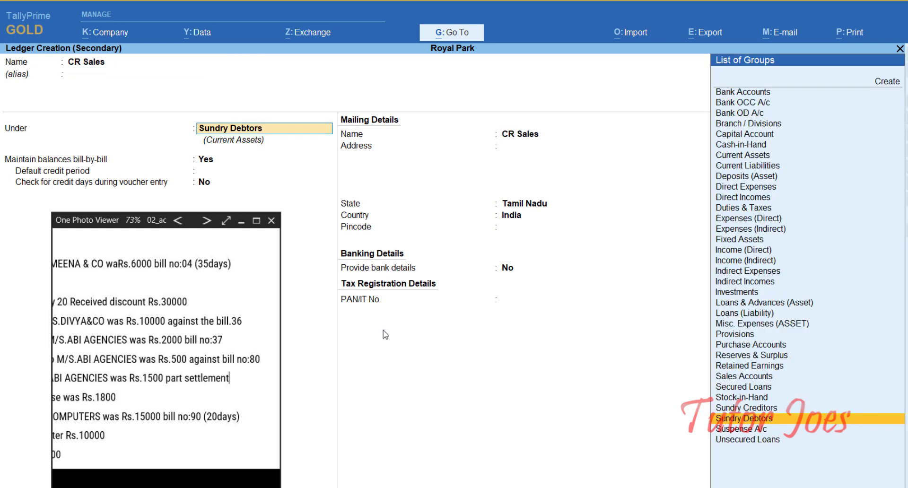
text(Sal)
key(Return)
key(Return)
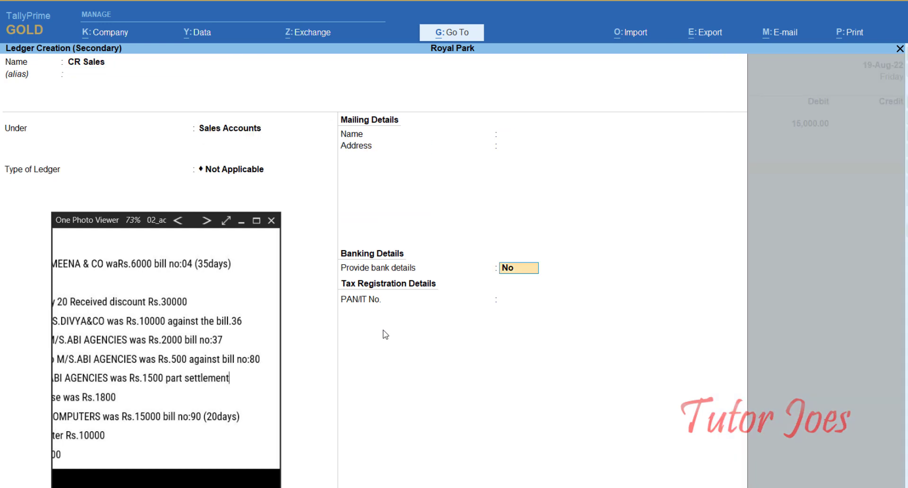
key(ctrl+a)
key(Escape)
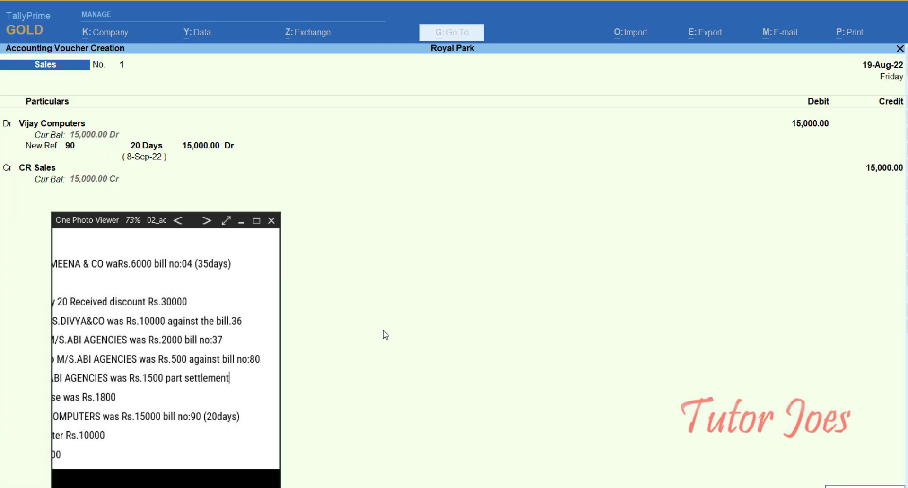
key(ctrl+a)
- Start a payment voucher for the cash purchase of a computer and date it 1-9-2022
drag(132, 427, 189, 430)
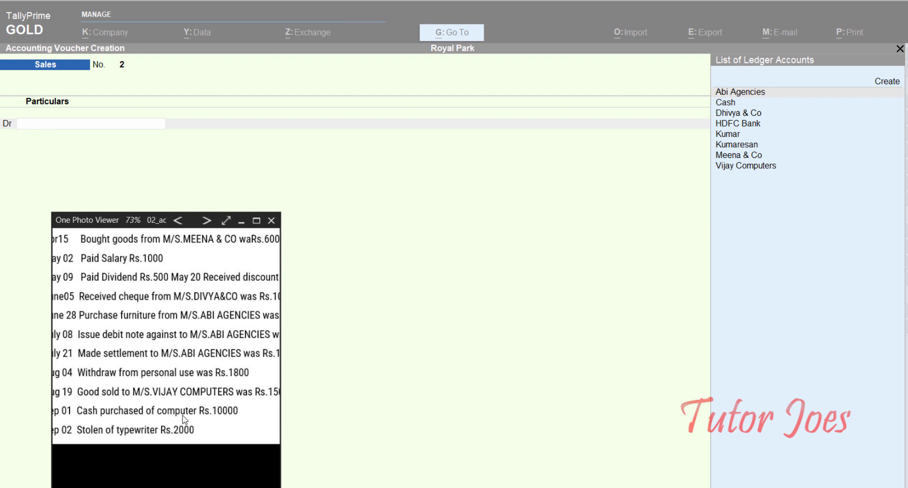
drag(184, 420, 201, 416)
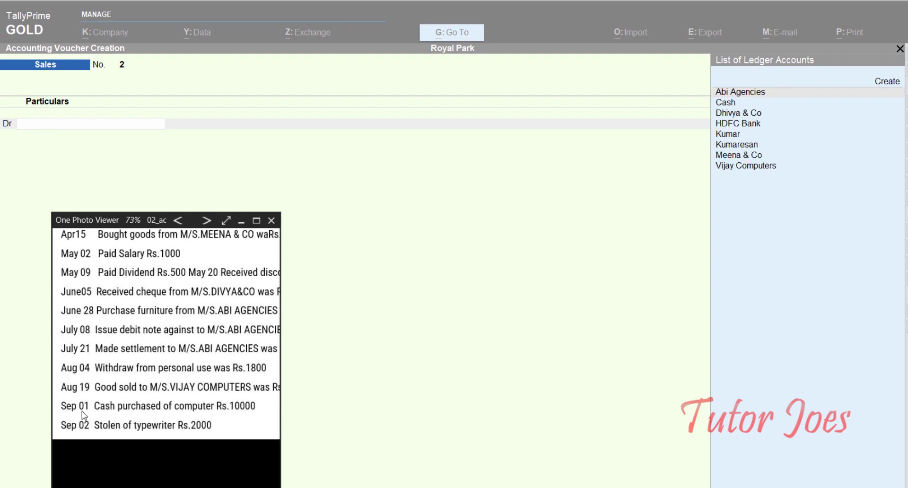
click(624, 364)
key(F5)
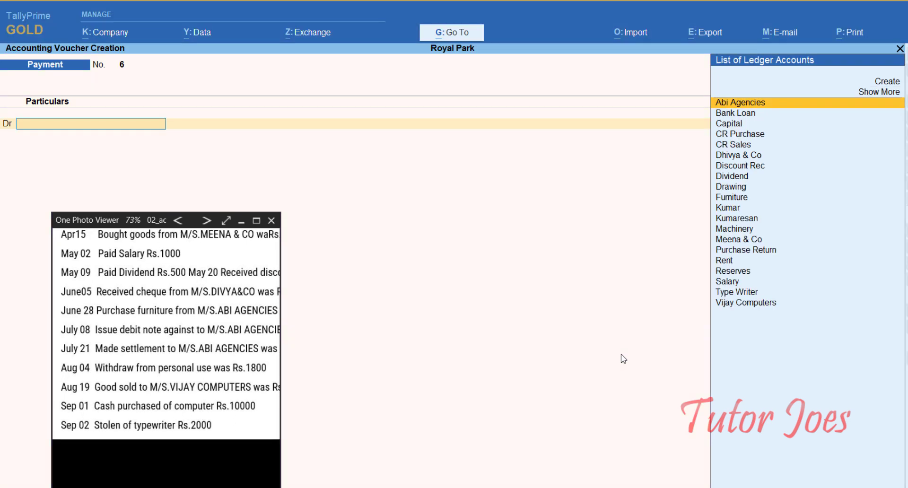
key(F2)
text(1-9)
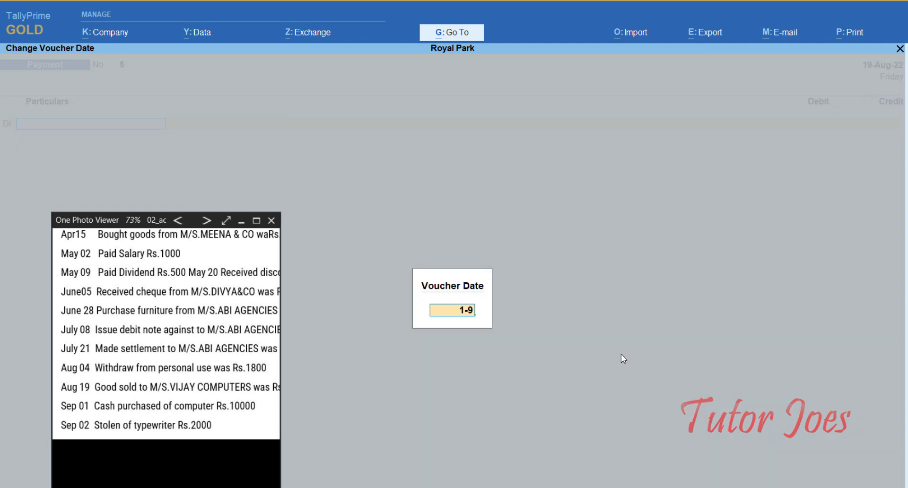
key(Return)
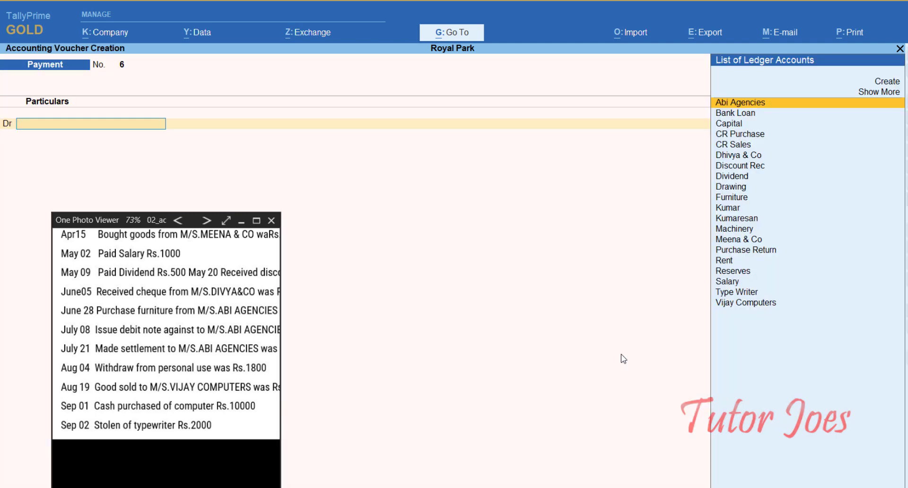
- Create a Computer ledger under Fixed Assets as the debit account of the payment voucher
key(alt+c)
text(C)
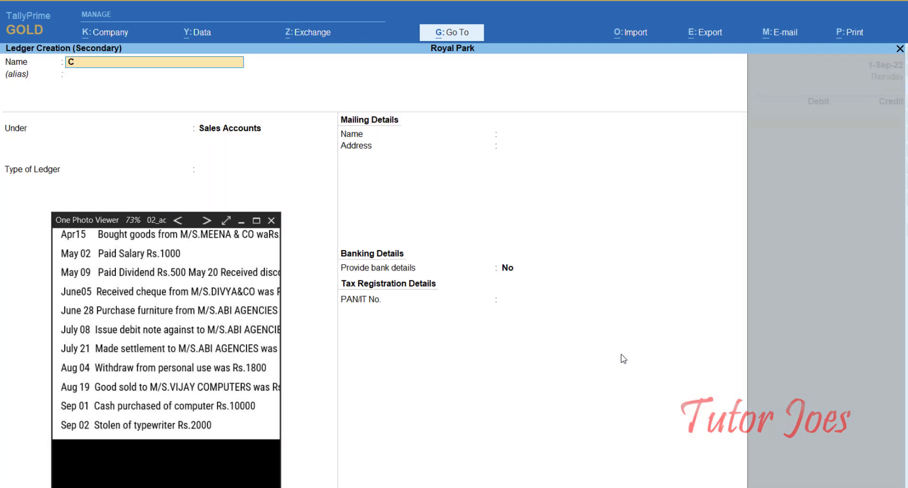
text(omputer)
key(Return)
text(Fi)
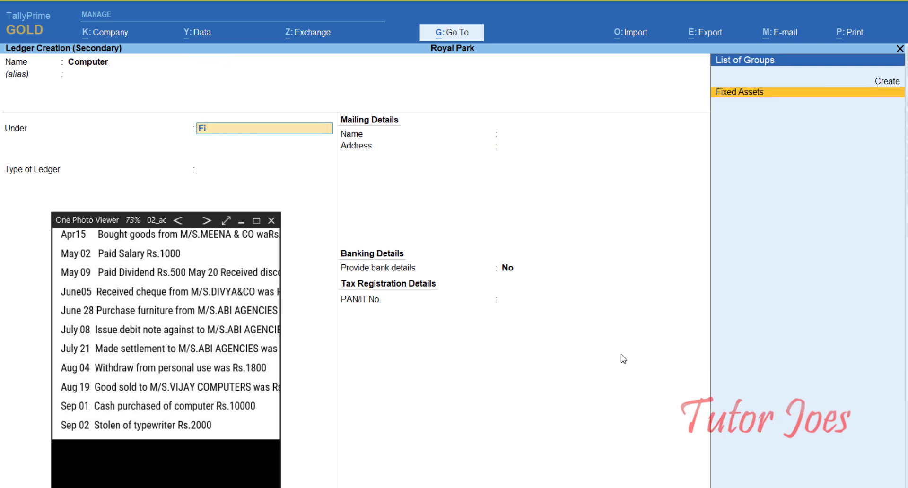
key(Return)
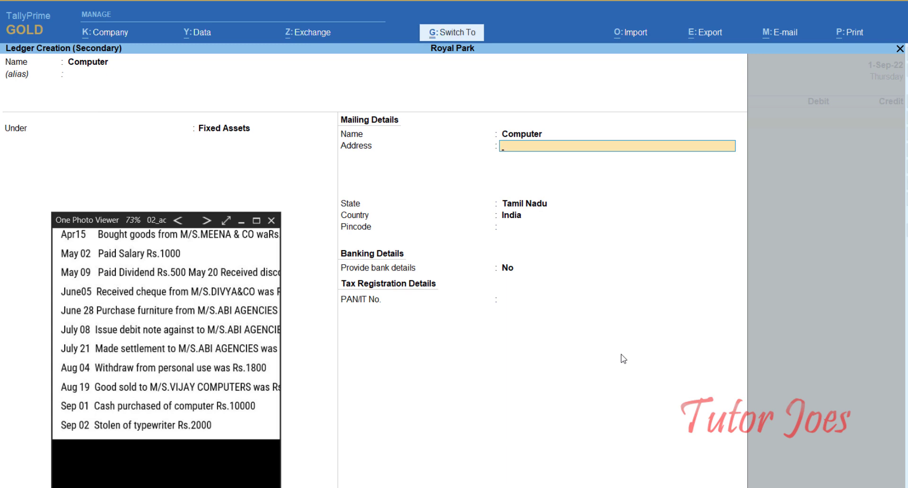
key(ctrl+a)
- Debit Computer with 10000, credit Cash with the same amount and save the payment voucher
text(10000)
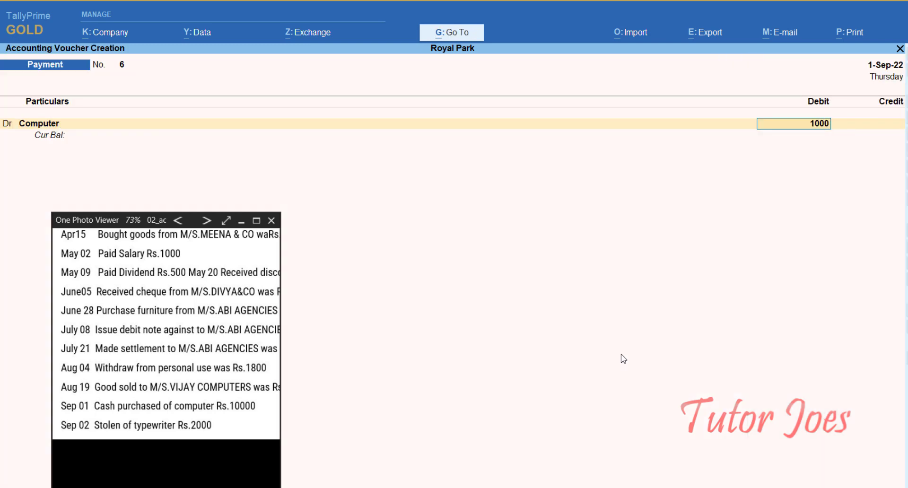
key(Return)
key(Return)
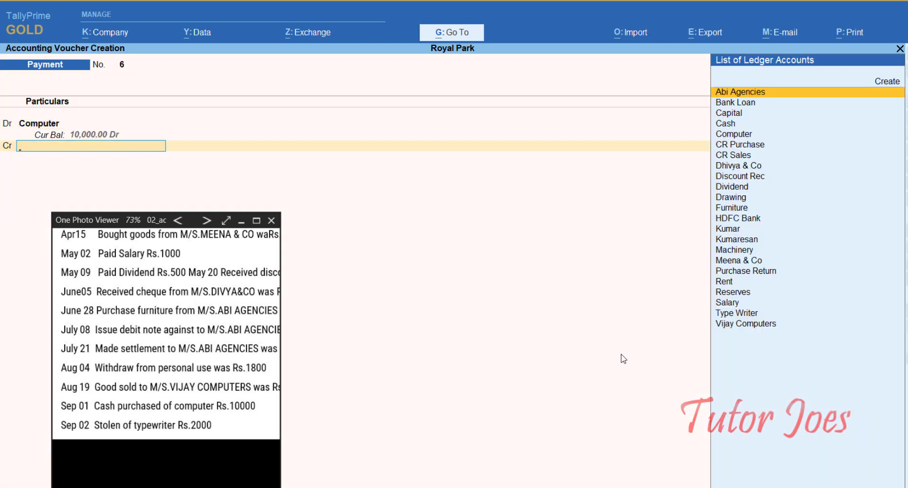
text(Cas)
key(Return)
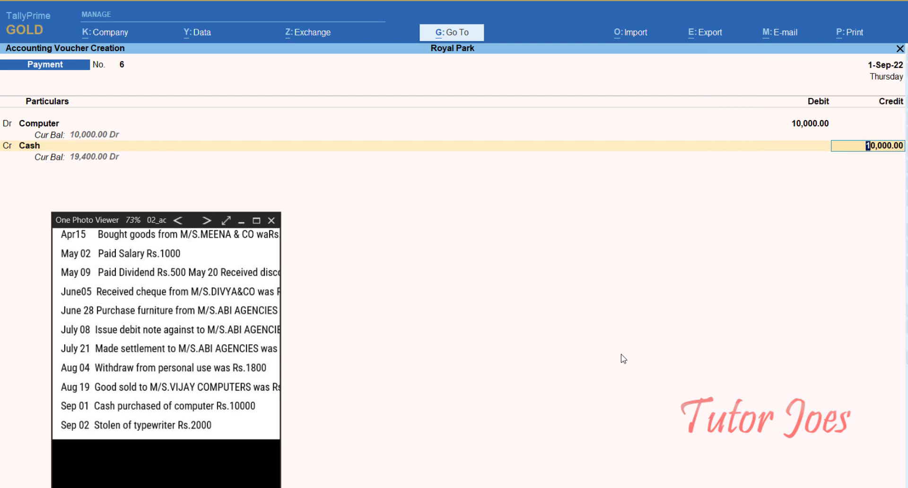
key(Return)
key(Return)
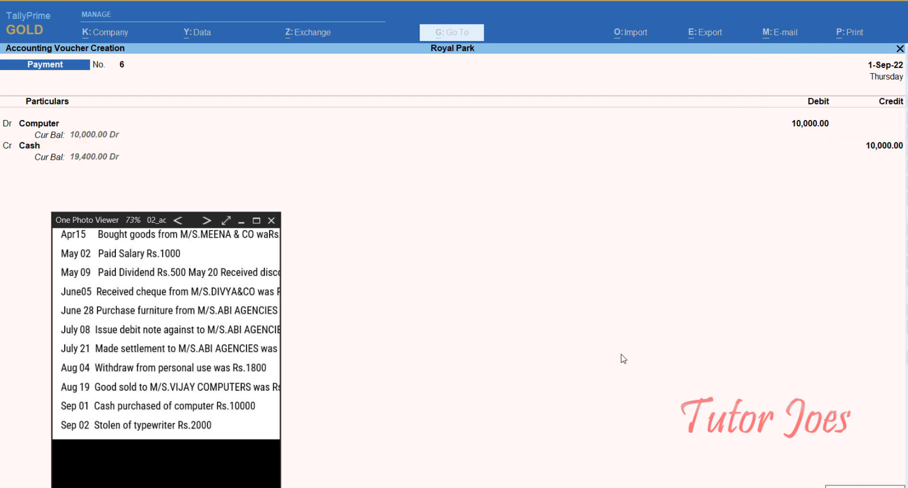
key(Return)
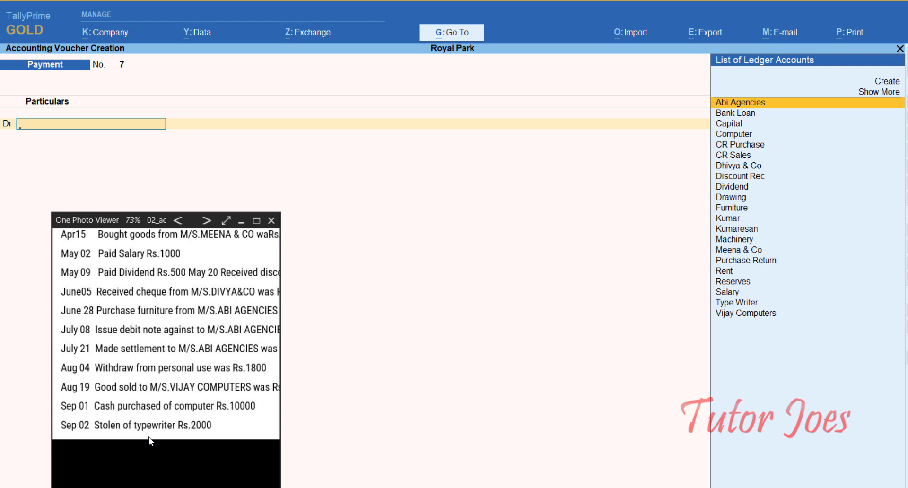
- Start a journal voucher and create a Stolen ledger under Indirect Expenses as its debit account
key(F7)
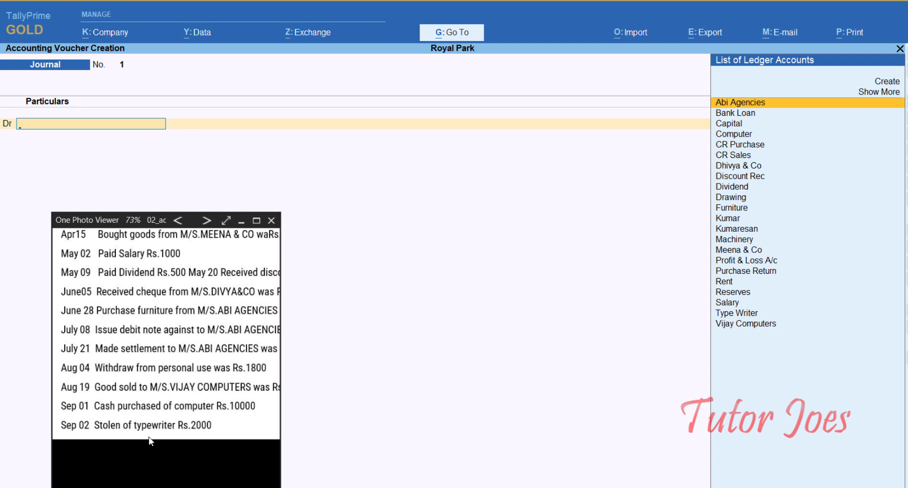
key(alt+c)
text(St)
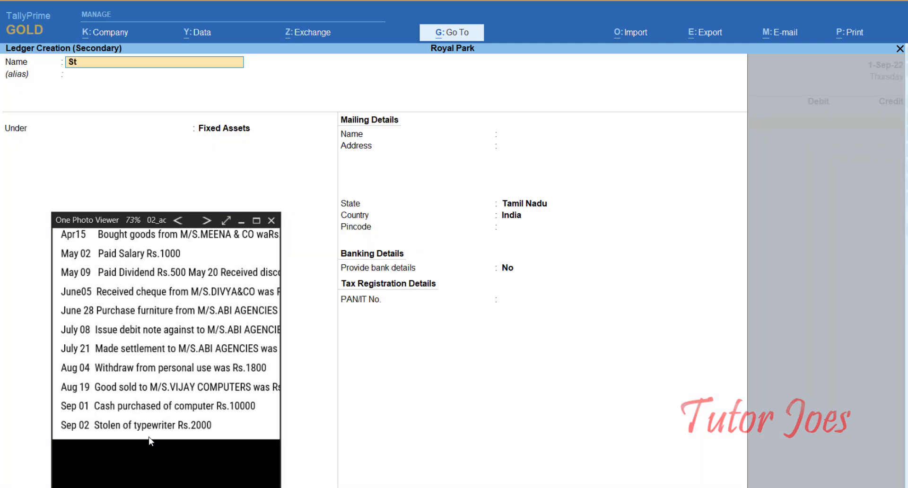
text(olen)
key(Return)
text(In)
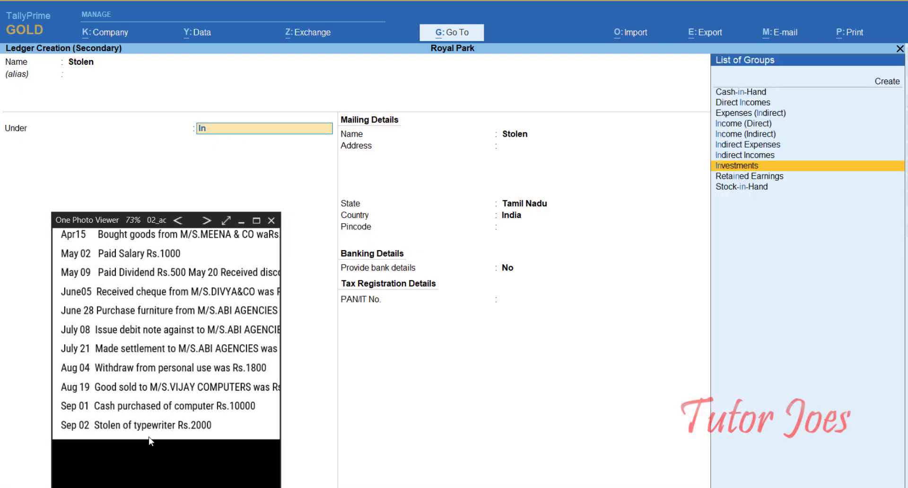
key(Return)
key(ctrl+a)
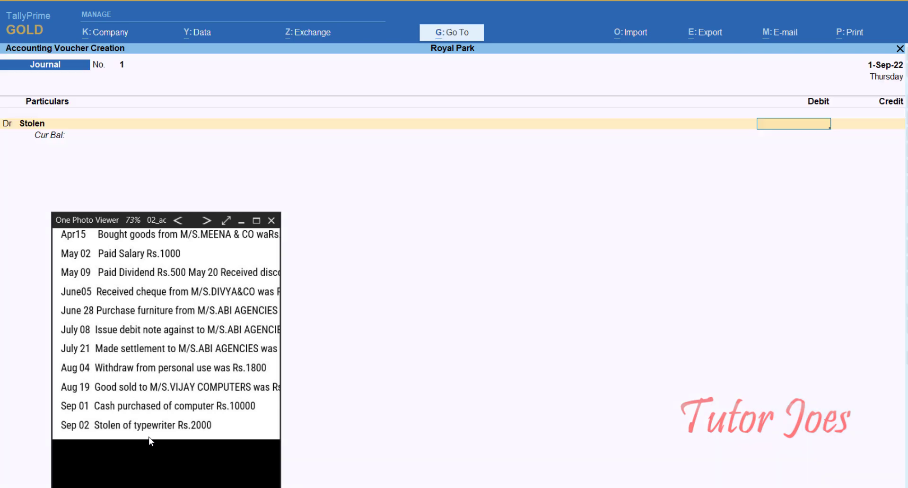
- Debit Stolen with 2000 and select Type Writer as the credit account for the same amount
text(2000)
key(Return)
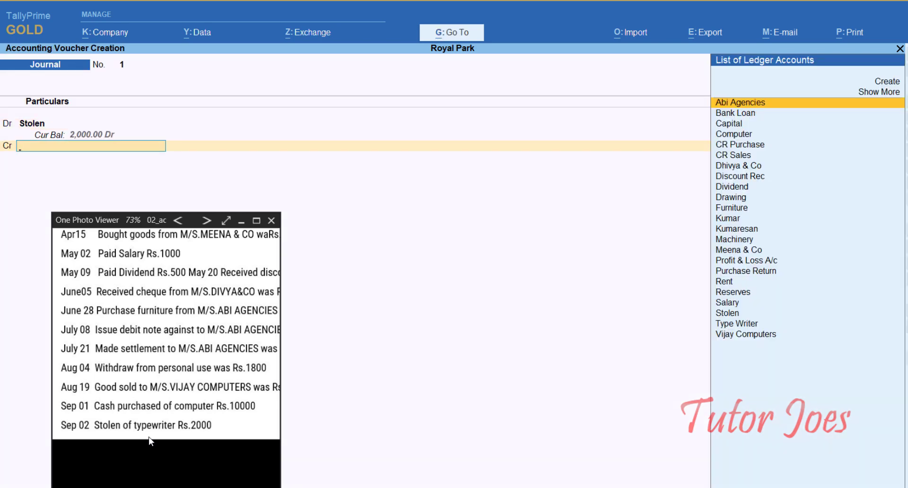
key(Up)
key(Up)
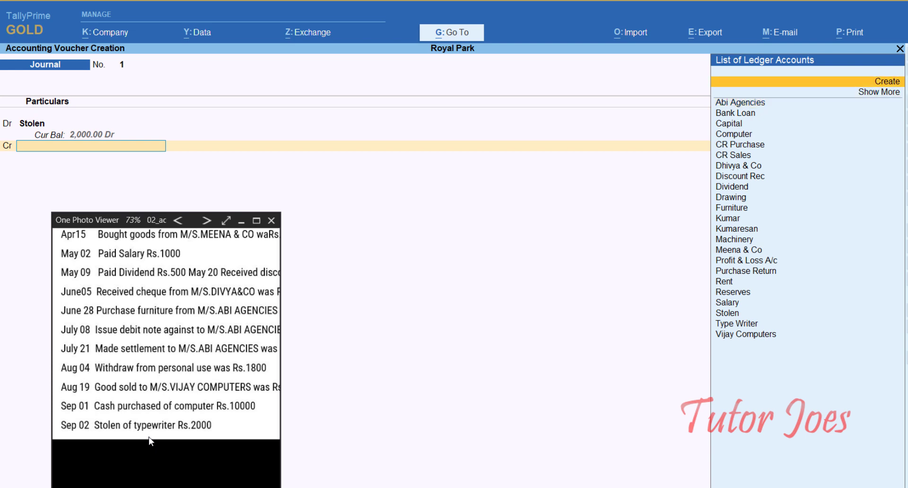
text(Ty)
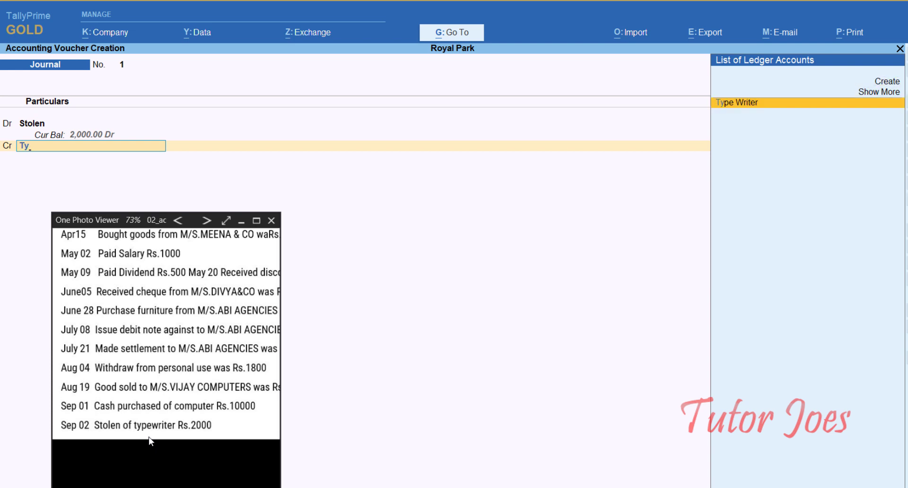
key(Return)
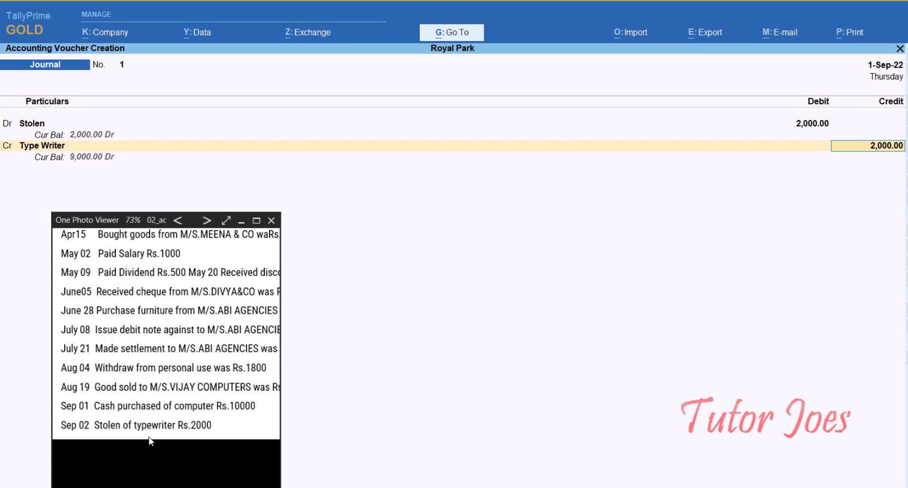
- Check the typewriter's opening balance in the exercise image and save the journal voucher dated 2-9-2022
click(178, 220)
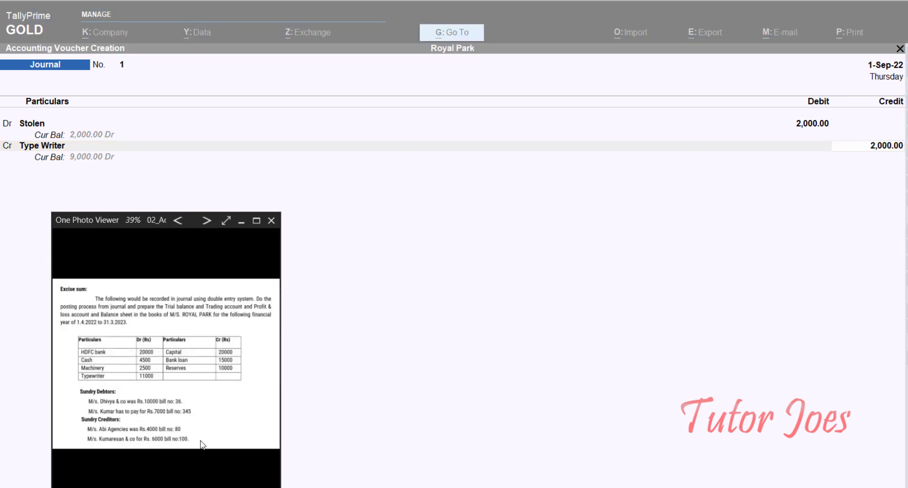
scroll(76, 408, up, 3)
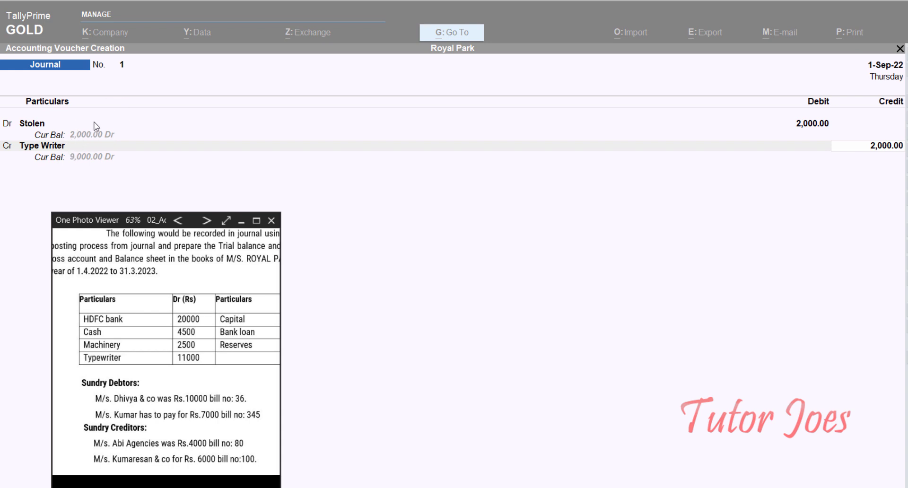
click(132, 178)
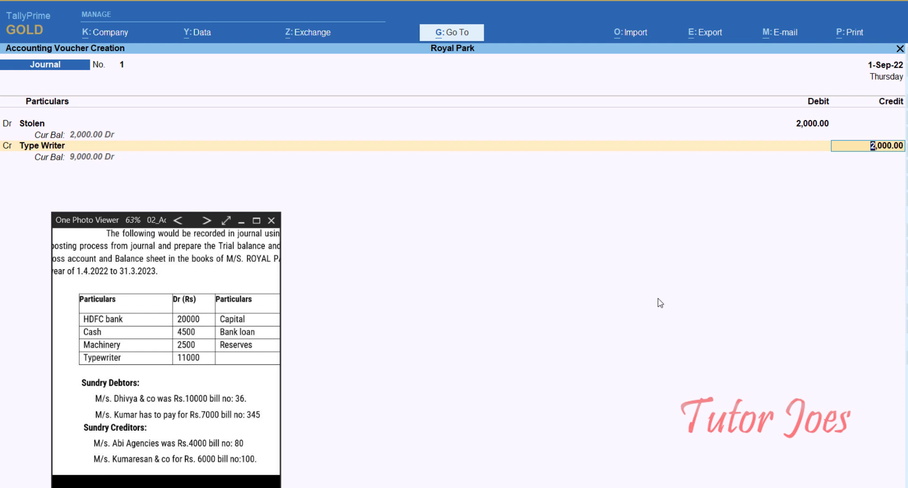
key(F2)
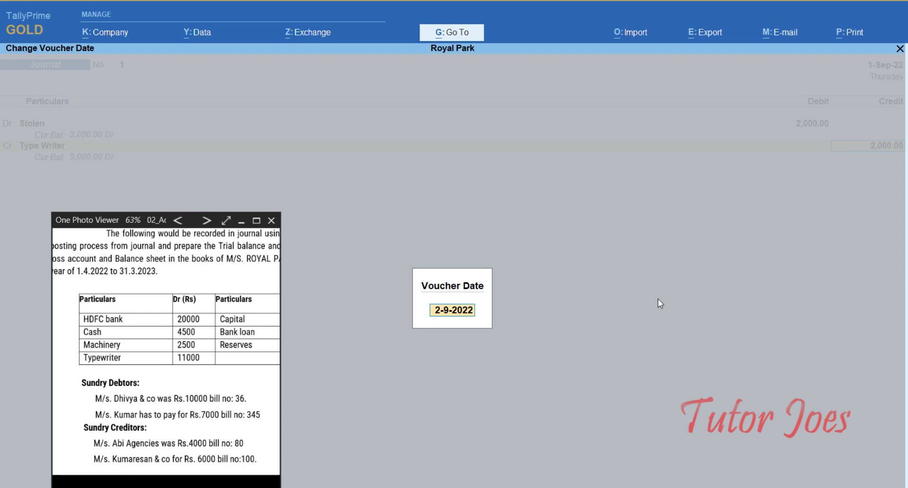
key(Return)
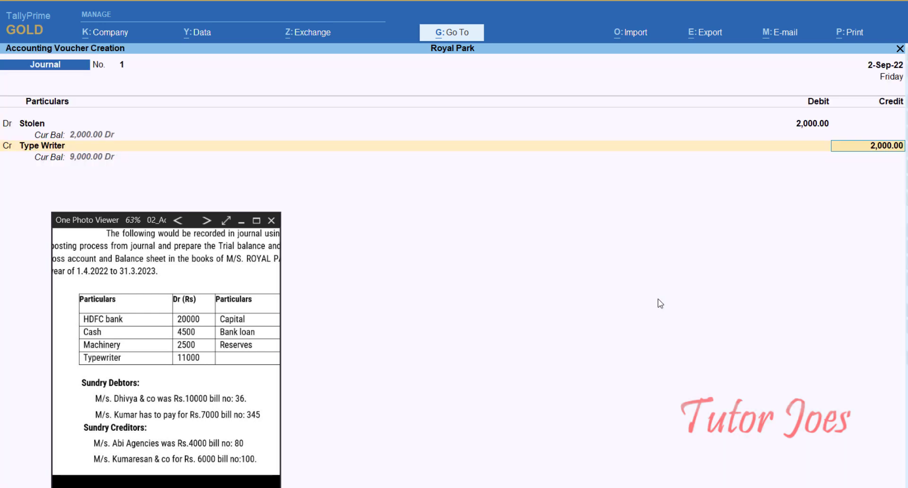
key(Return)
key(Return)
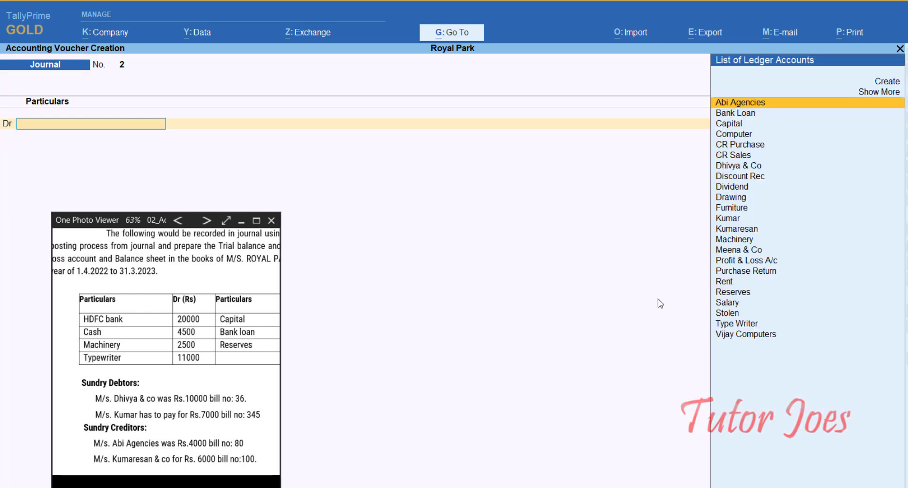
- Review the list of transactions during the period in the exercise image and in the exercise document
click(207, 235)
click(206, 221)
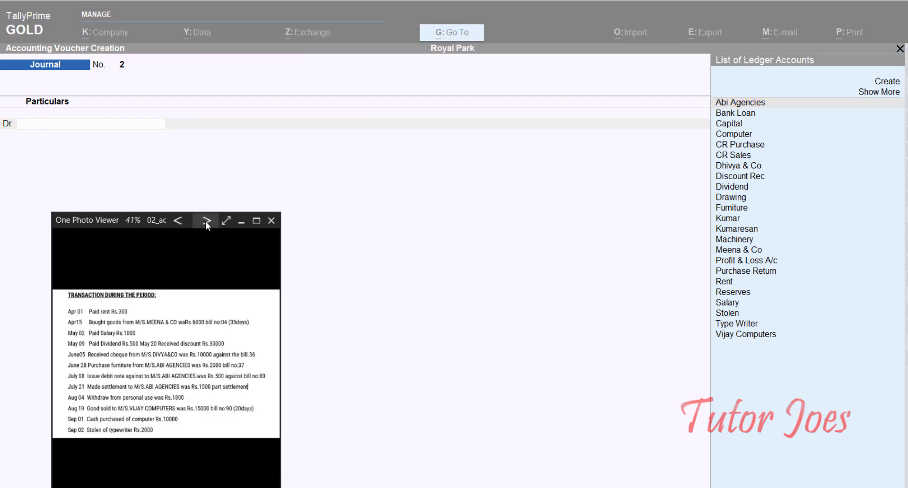
scroll(120, 398, up, 2)
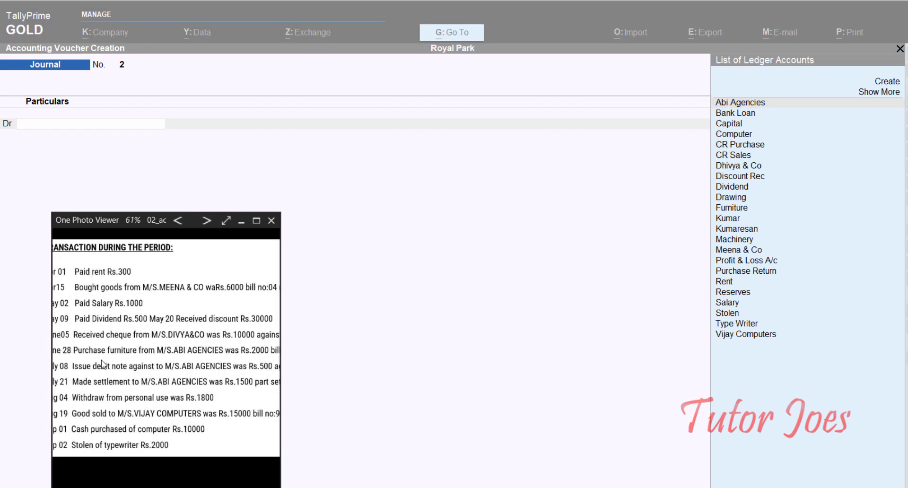
drag(102, 362, 138, 389)
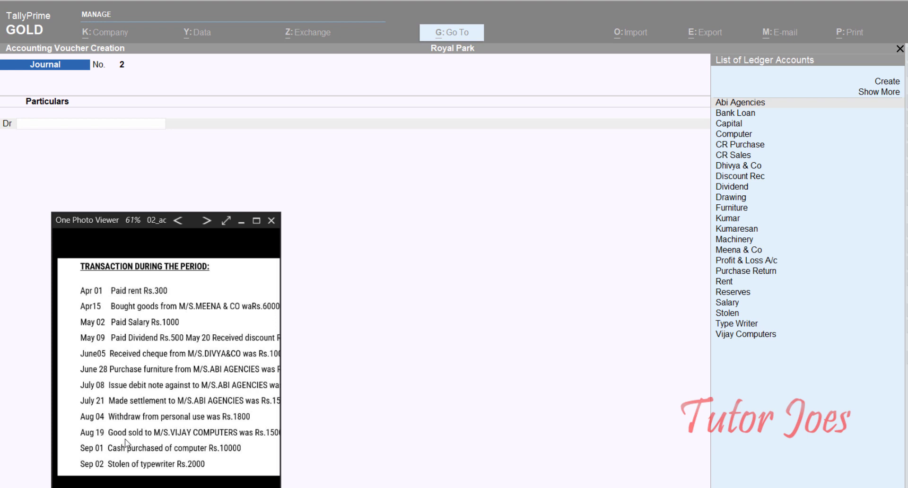
click(472, 475)
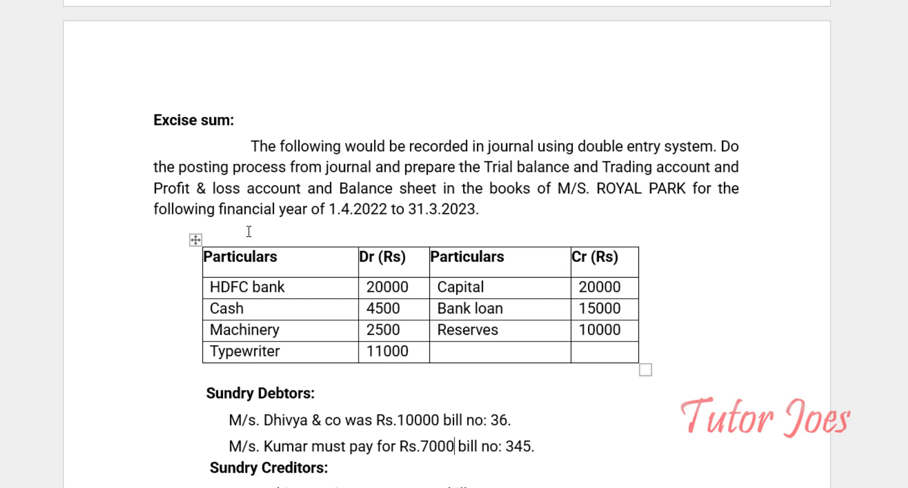
scroll(248, 231, down, 4)
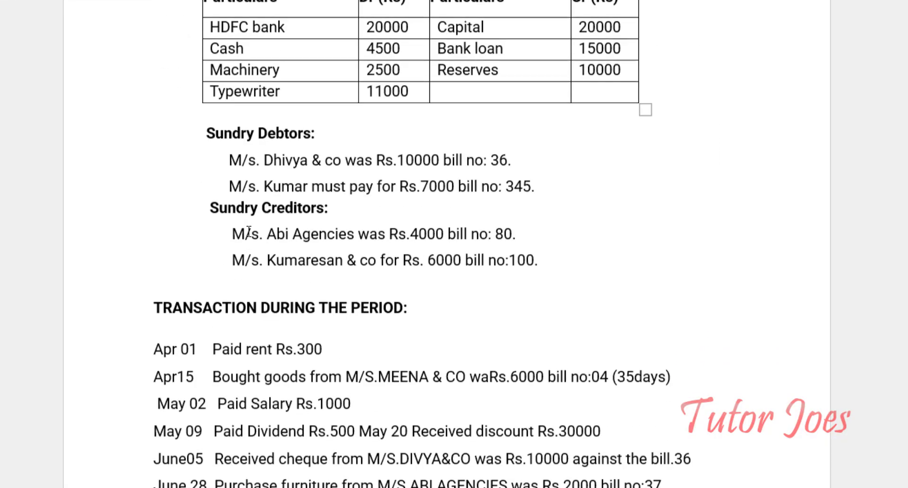
scroll(248, 232, down, 10)
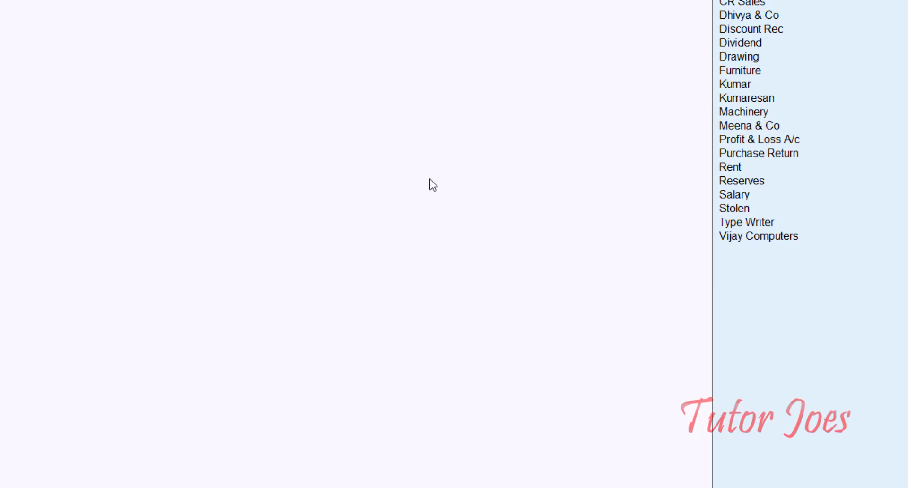
- Leave voucher entry and open a blank ledger creation form to check the total opening balance, closing it without creating a ledger
key(Escape)
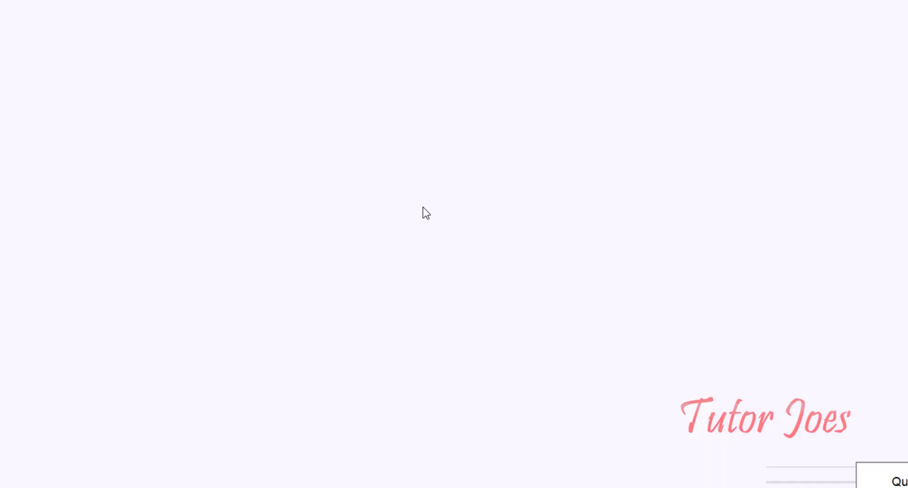
key(Up)
key(Up)
key(Up)
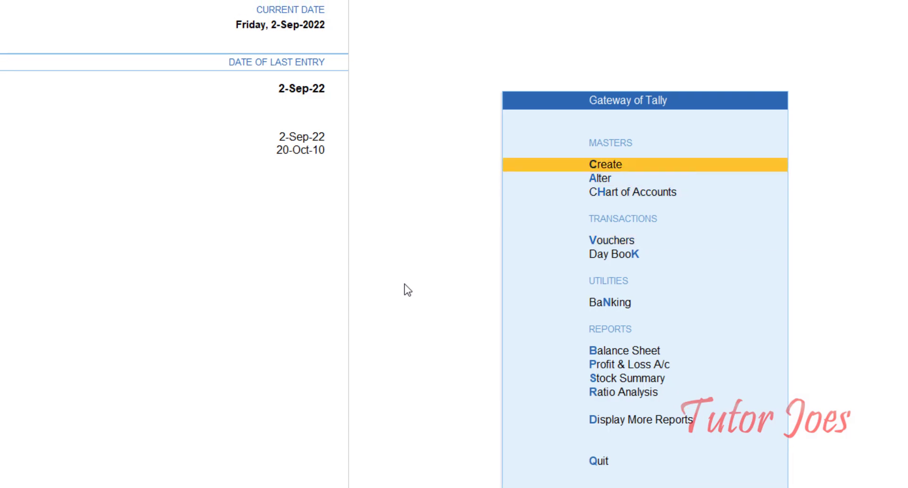
key(Return)
key(Down)
key(Return)
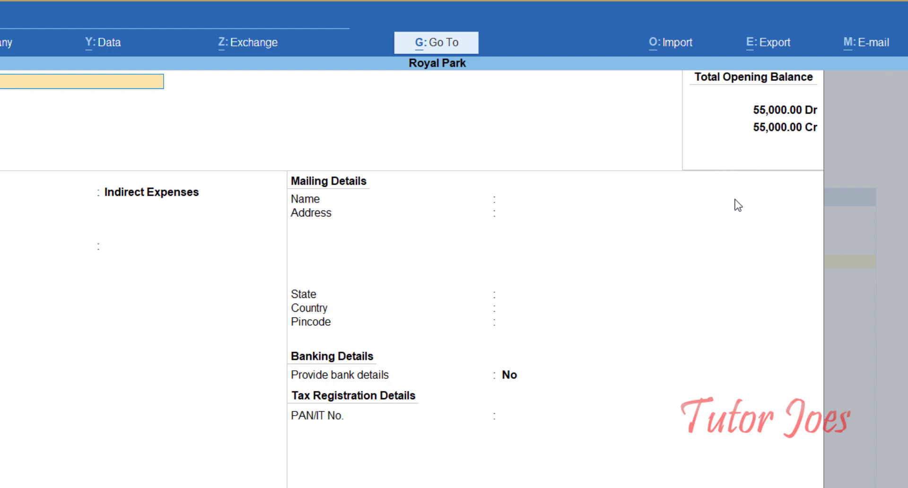
key(Escape)
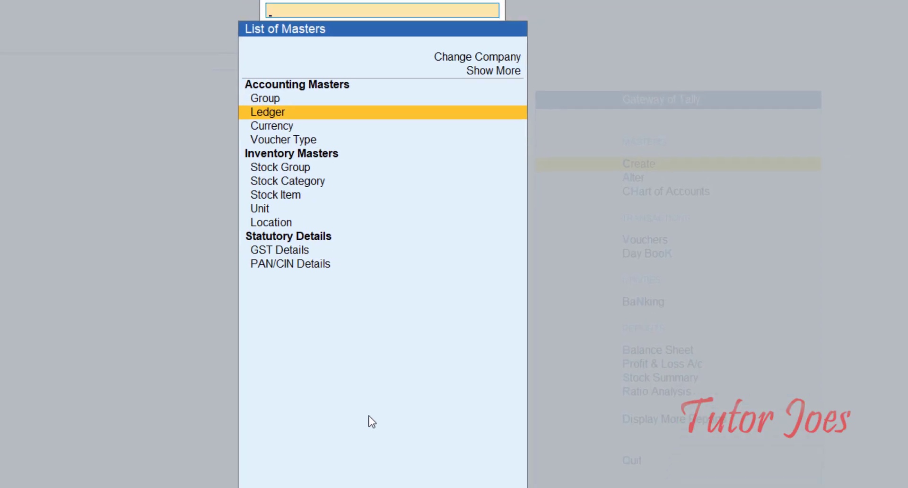
key(Escape)
- Open the Profit & Loss A/c report for Royal Park
key(Down)
key(Down)
key(Down)
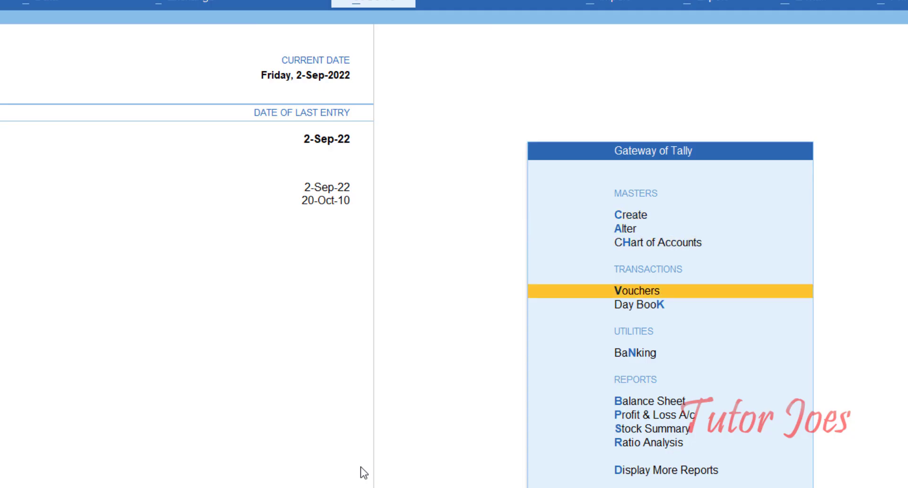
key(Down)
key(Down)
key(Down)
key(Down)
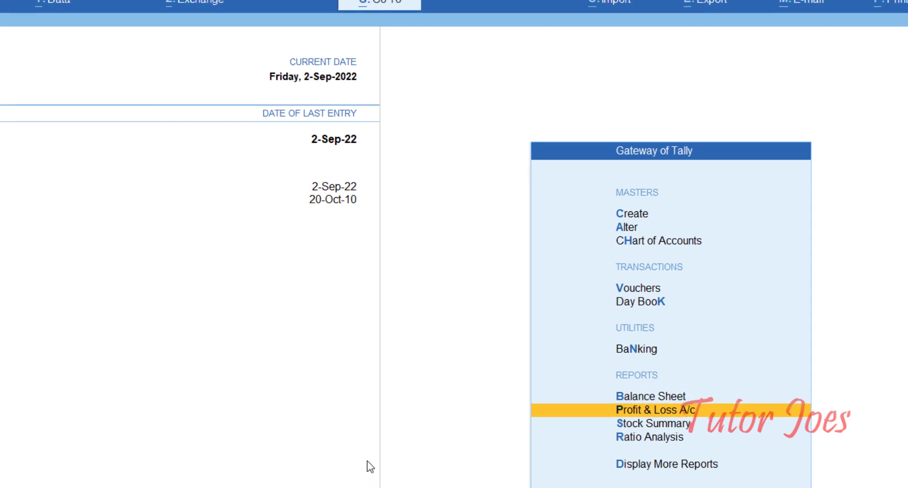
key(Return)
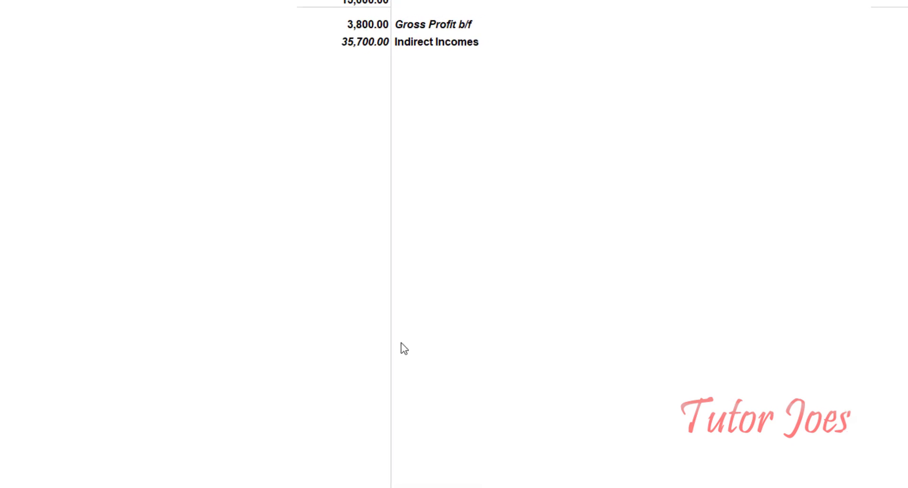
- Leave the Profit & Loss A/c and review the Balance Sheet report for Royal Park, closing it when done
key(Escape)
key(Up)
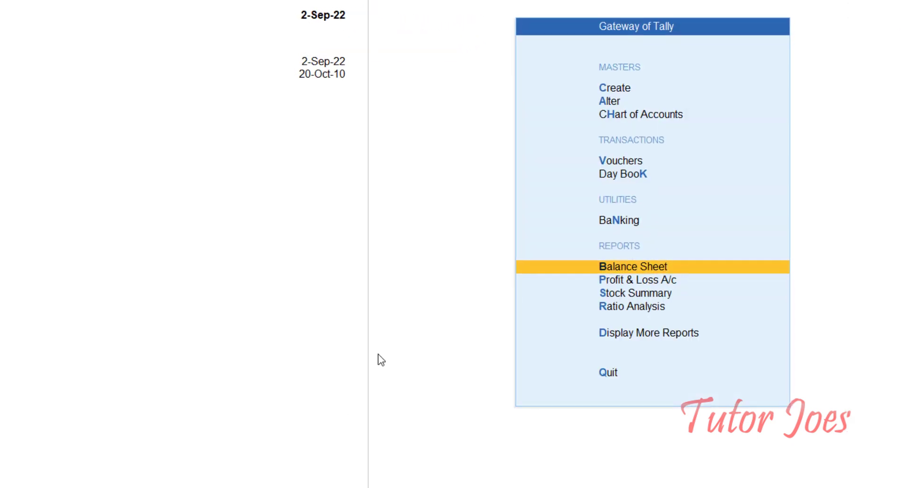
key(Return)
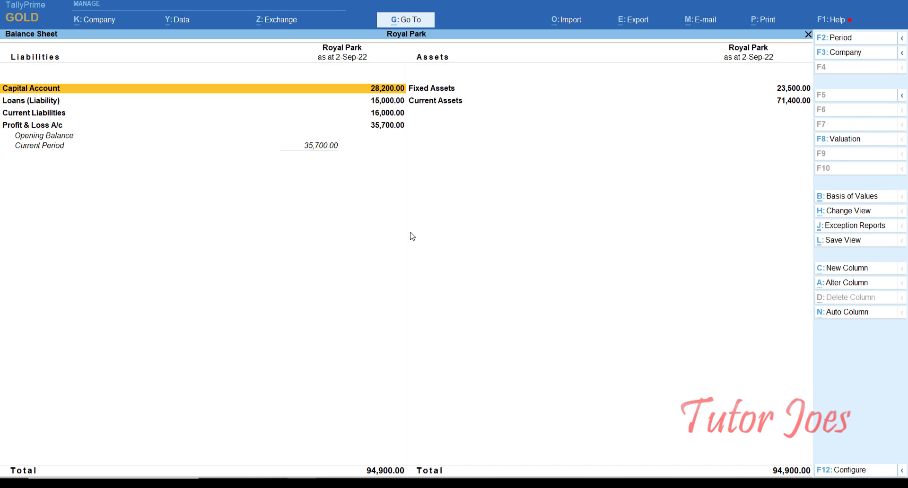
key(Escape)
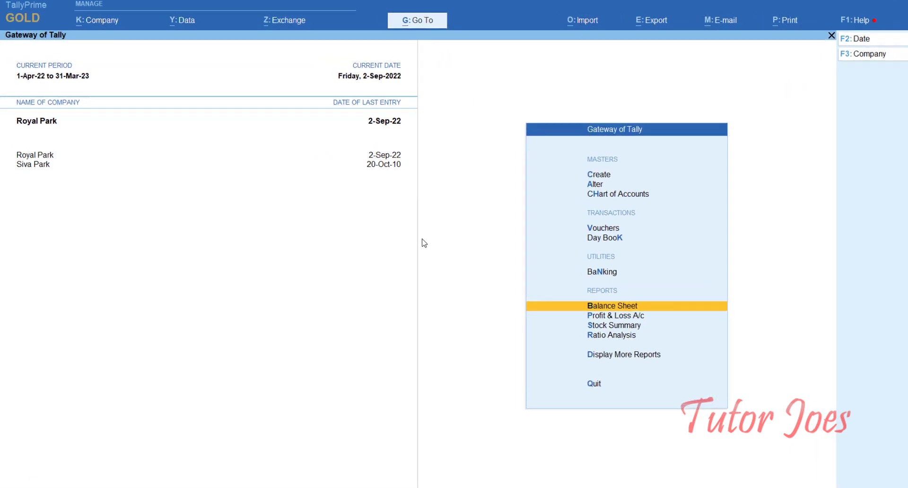
- Open the Day Book and set its period from 1-4-2022 to 31-3-2023
key(Up)
key(Up)
key(Up)
key(Down)
key(Return)
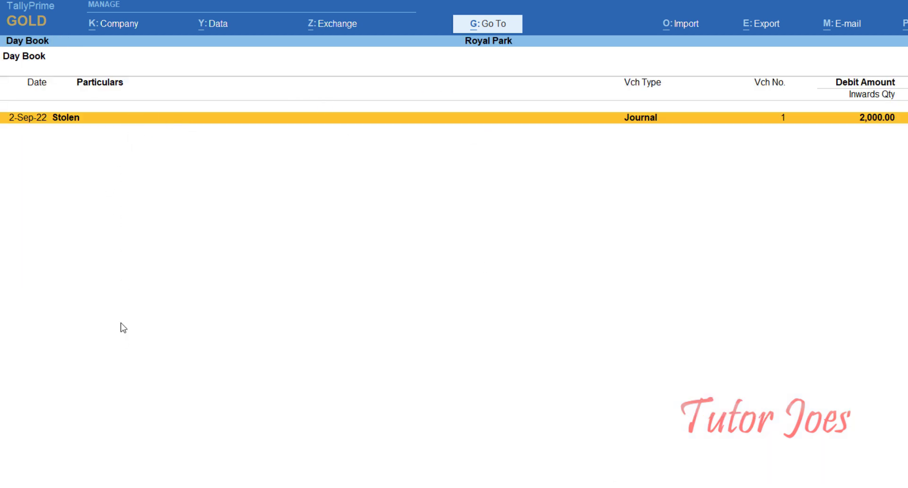
key(alt+F2)
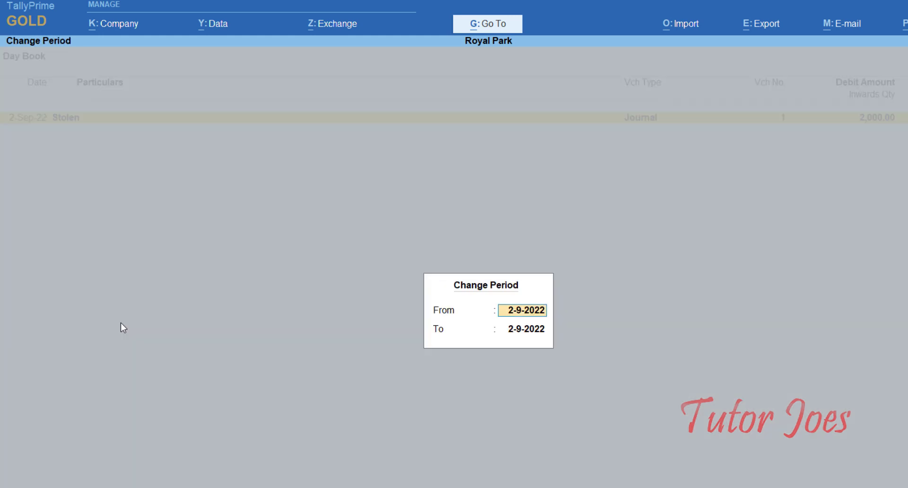
text(1-4-2022)
key(Return)
text(31)
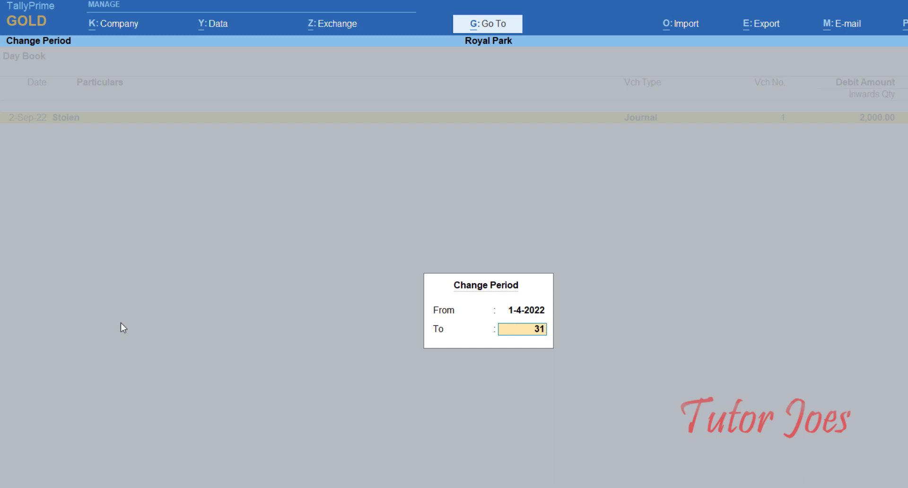
text(-3-2023)
key(Return)
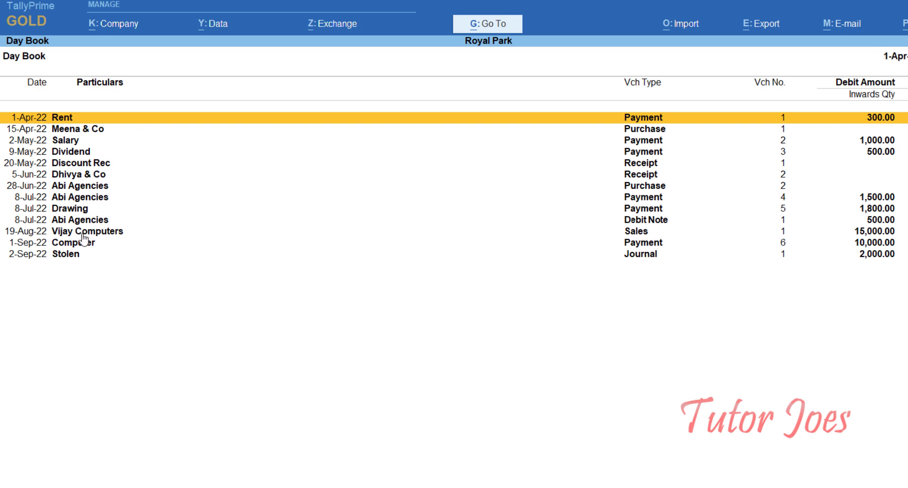
- Go through the vouchers in the Day Book from the Rent payment to the 8-Jul-22 Abi Agencies payment, and close the report
key(Down)
key(Down)
key(Down)
key(Down)
key(Down)
key(Down)
key(Down)
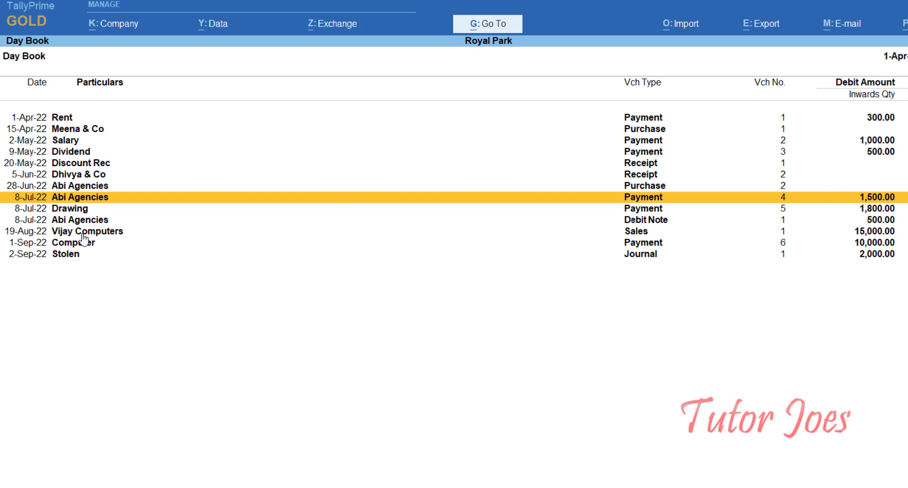
key(Escape)
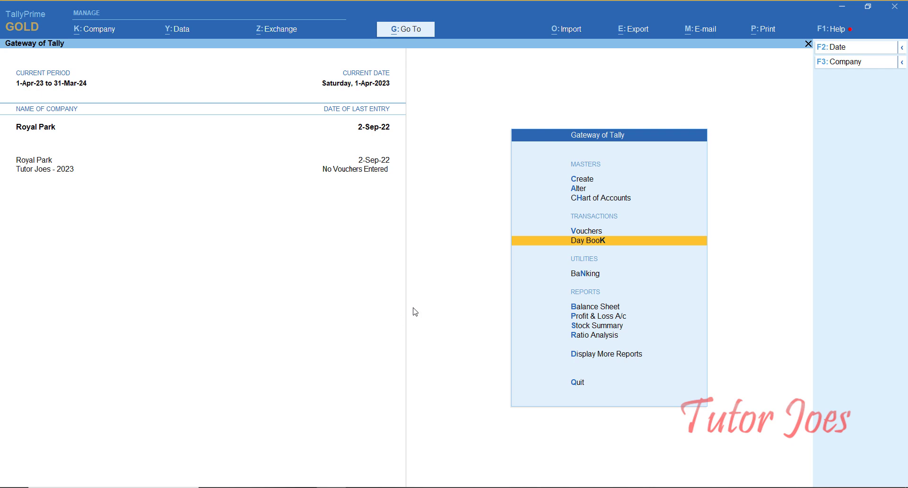
- Bring up the blank Excel workbook beside the exercise image and return to TallyPrime
click(841, 9)
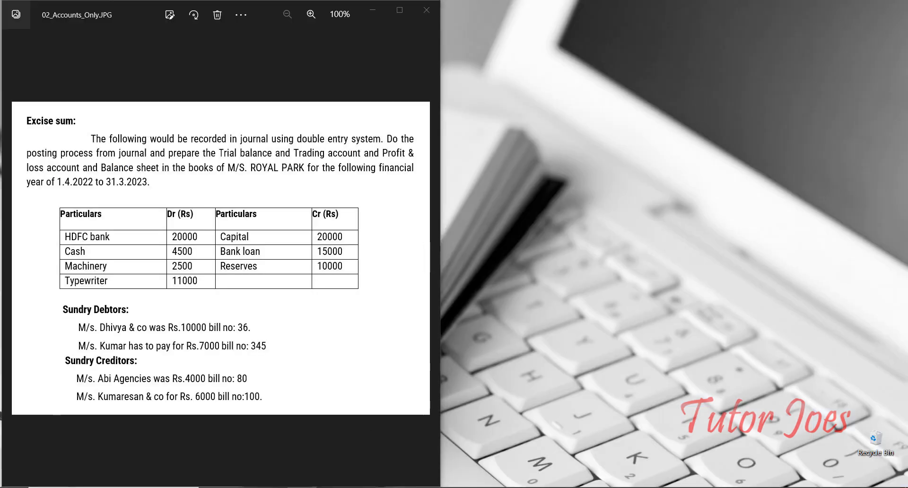
key(alt+Tab)
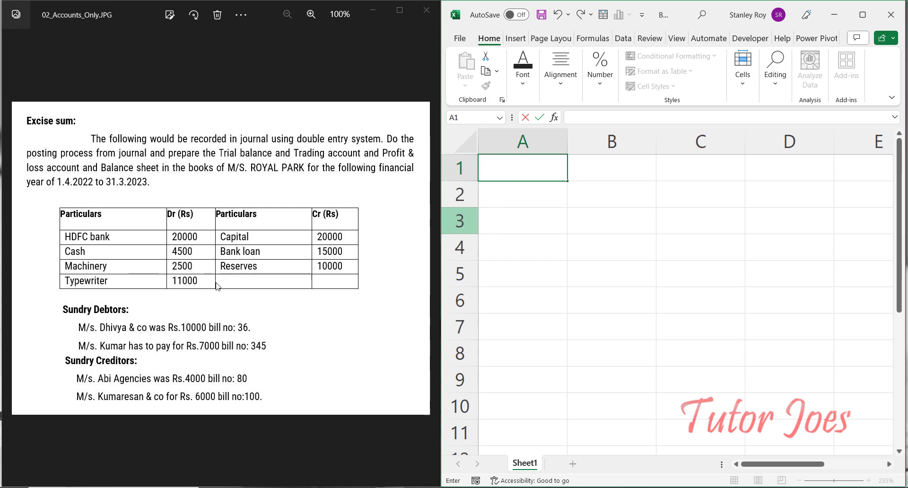
click(328, 486)
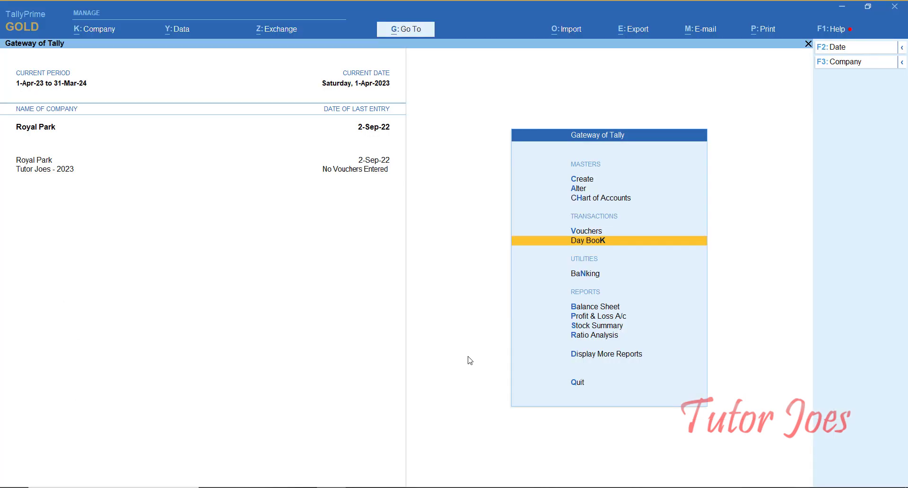
- Open a blank ledger creation form for Royal Park to check the total opening balance
key(Up)
key(Up)
key(Up)
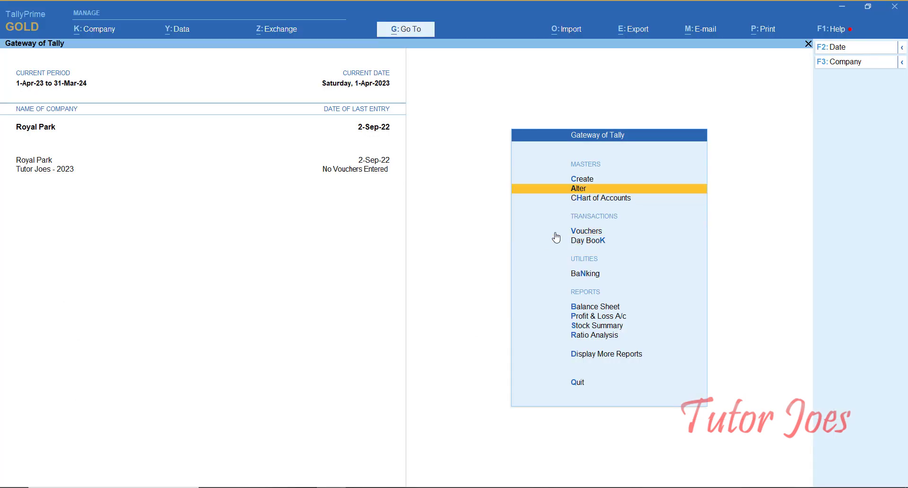
key(c)
key(Down)
key(Return)
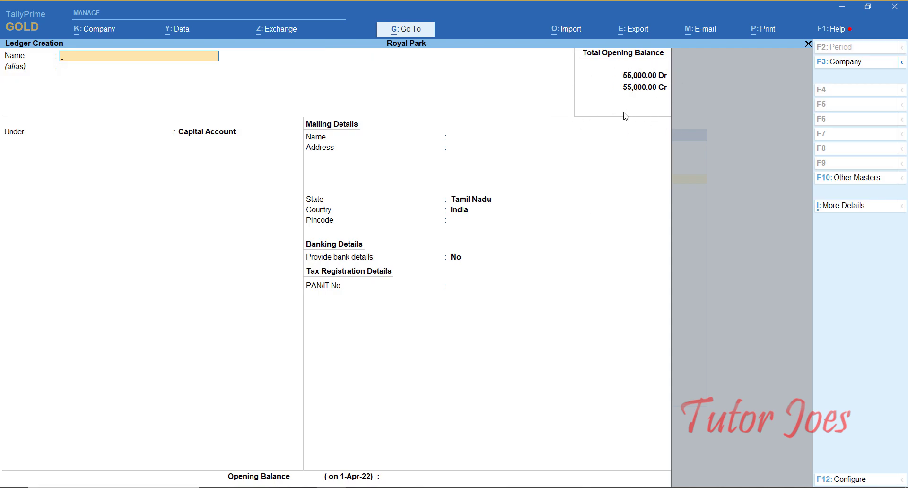
- Switch to the blank Excel workbook and enter the title OPENING BALANCE in cell A1
click(844, 9)
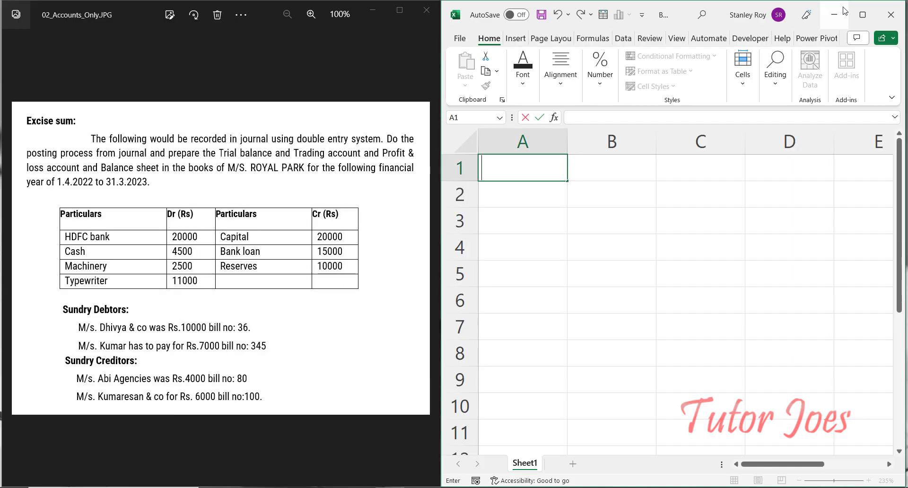
text(Le)
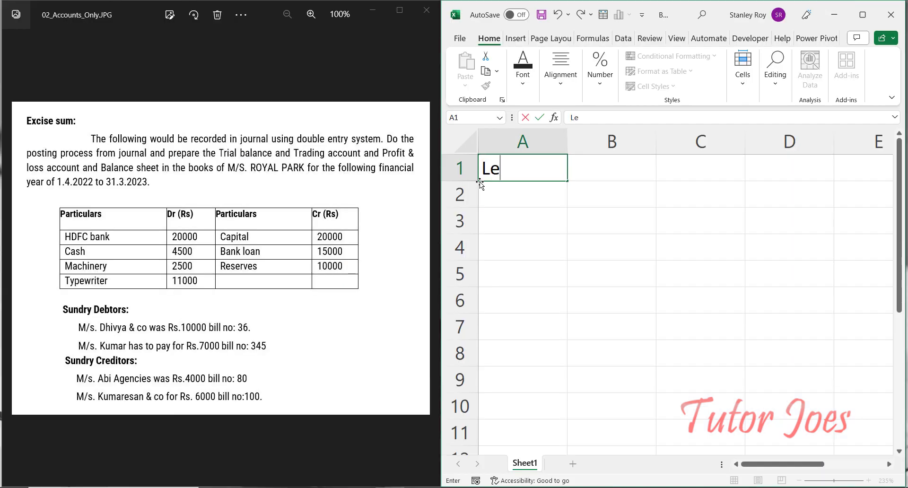
key(Return)
key(Up)
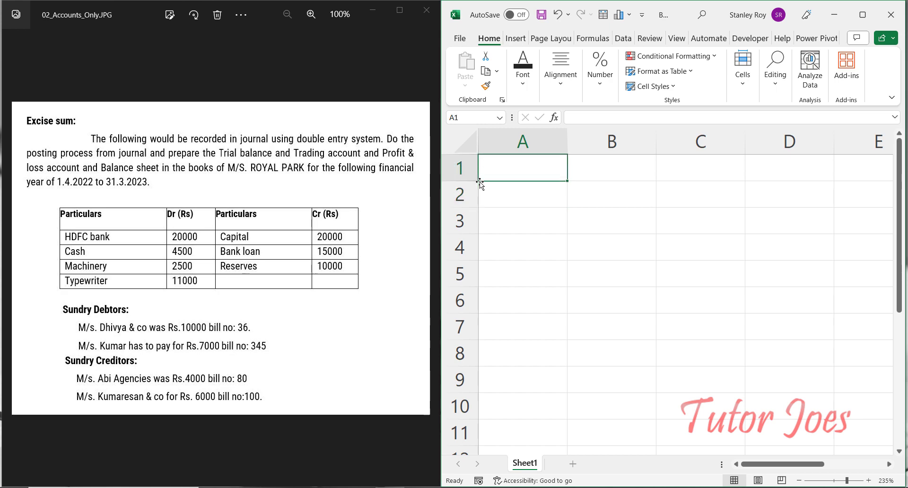
text(OPENI)
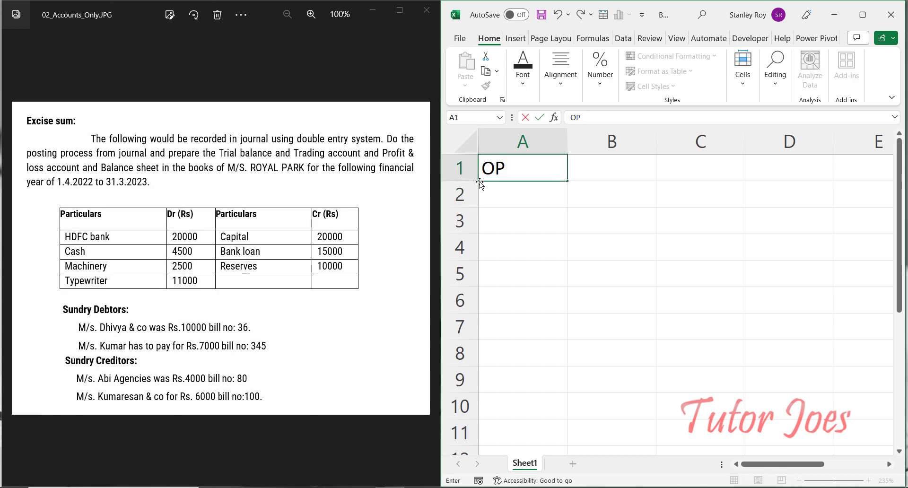
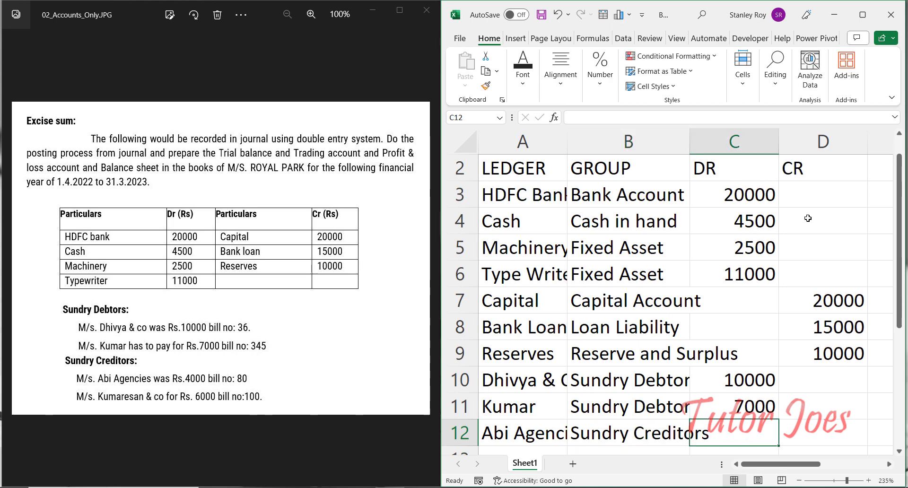
- Enter 4000 as the credit opening balance of Abi Agencies in cell D12
key(Tab)
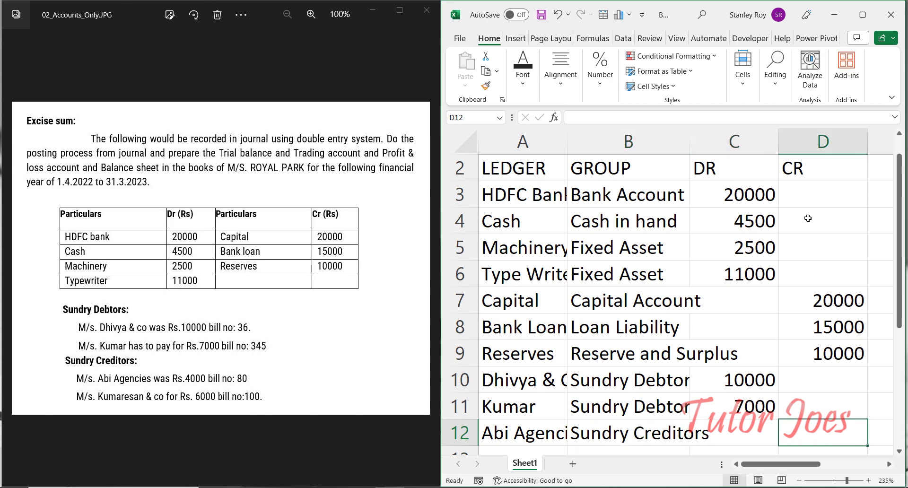
text(4)
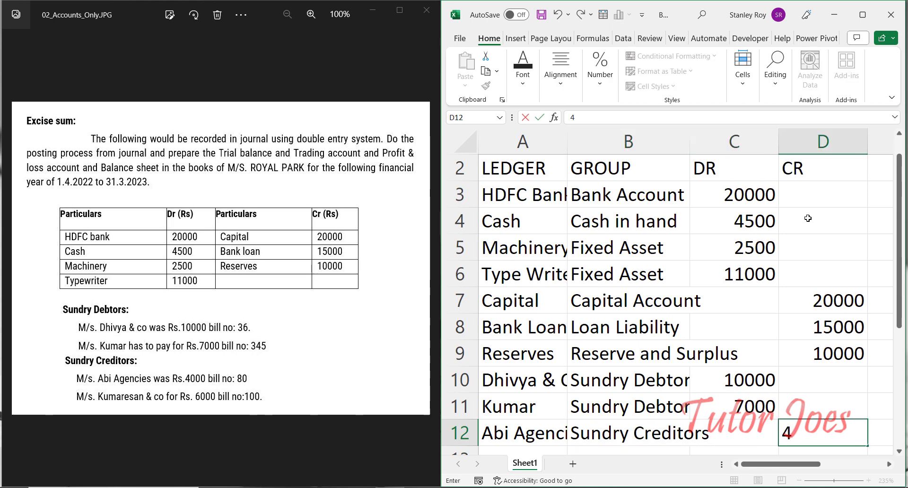
text(000)
key(Return)
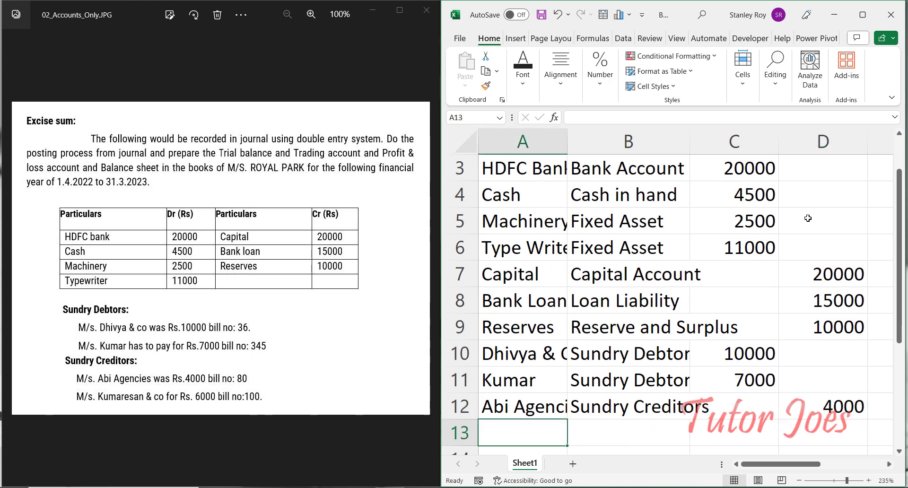
- Add Kumaresan in row 13 under the group Sundry Creditors with a credit balance of 6000
text(Kuma)
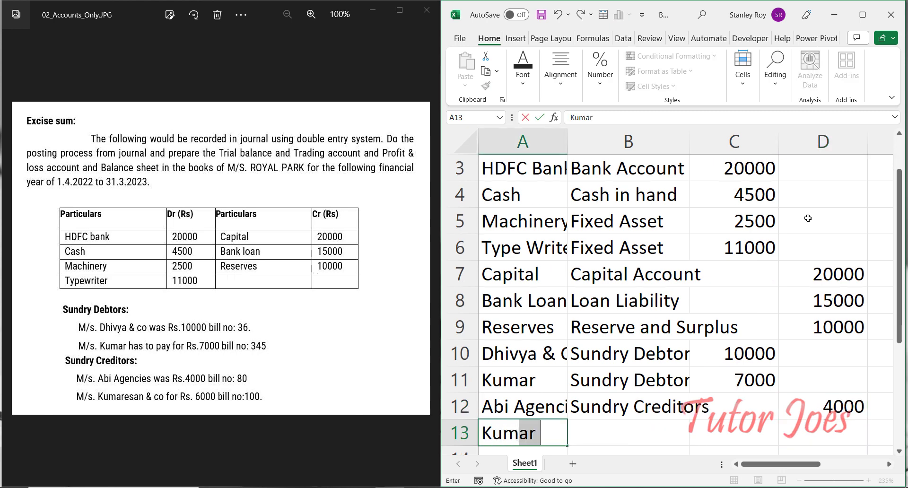
text(resan)
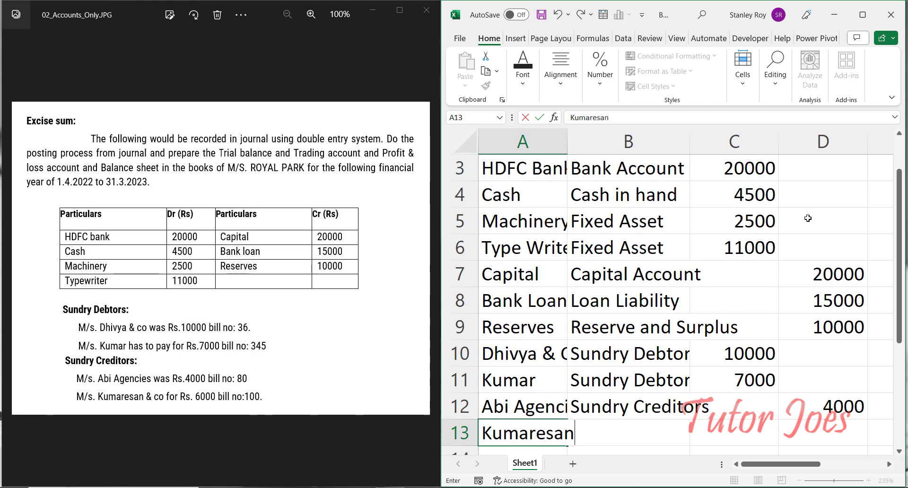
key(Tab)
key(ctrl+d)
key(Tab)
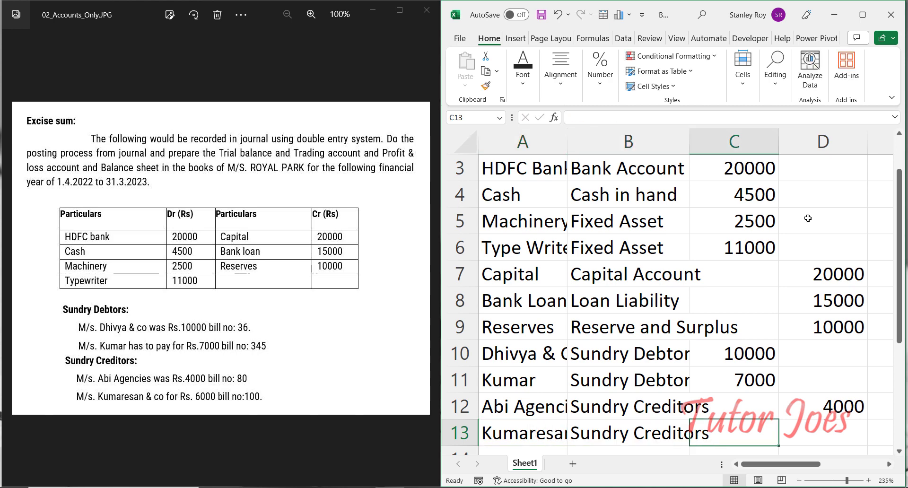
key(Tab)
text(6000)
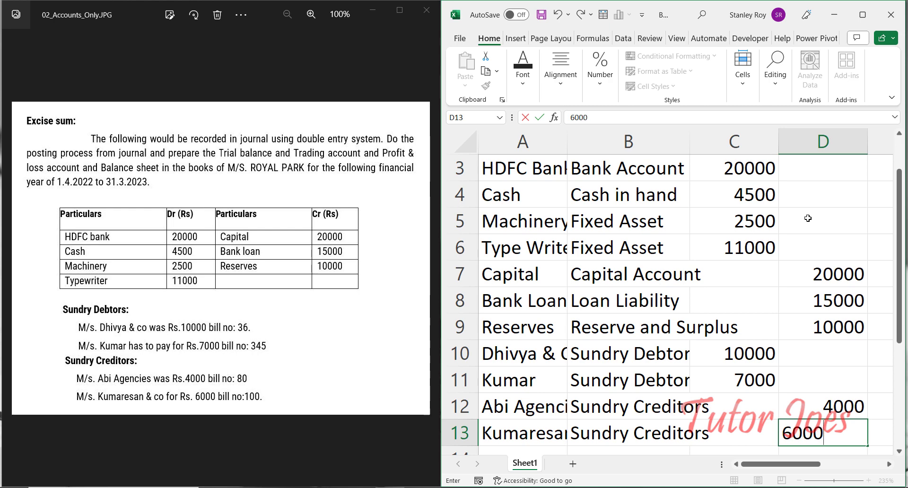
key(Return)
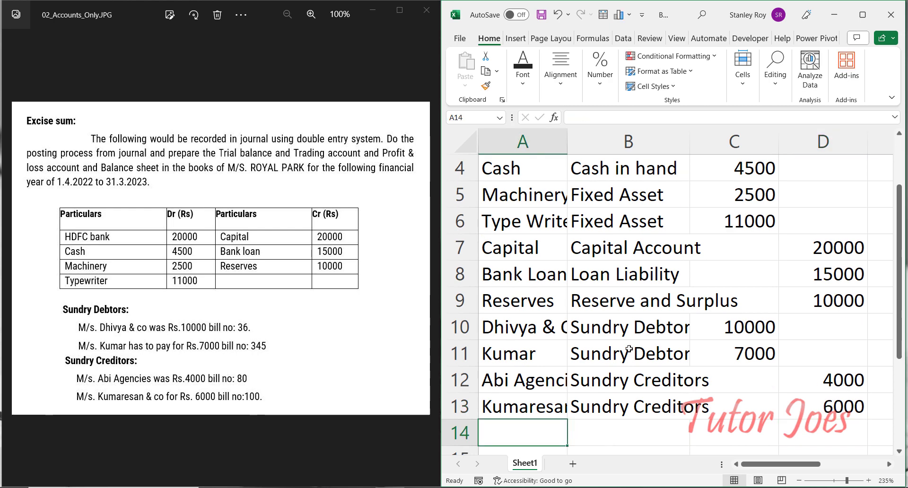
- Fit the widths of the LEDGER and GROUP columns to their contents
scroll(627, 347, down, 5)
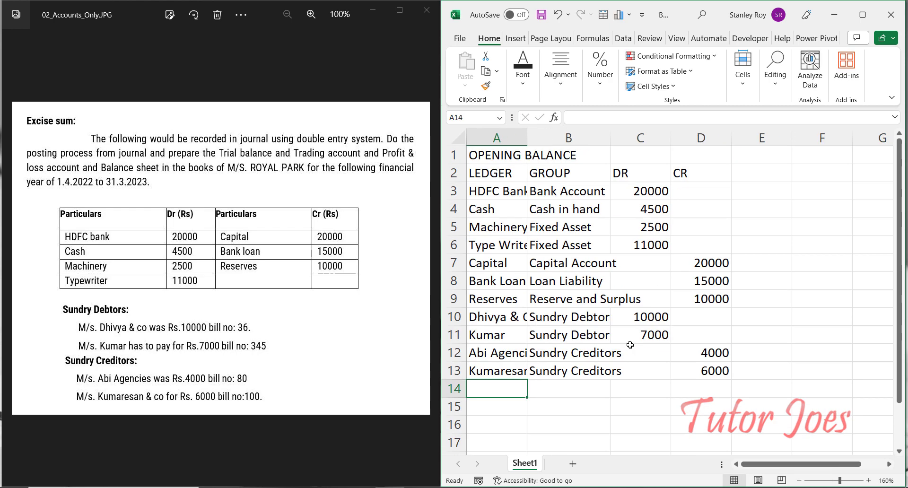
double_click(527, 138)
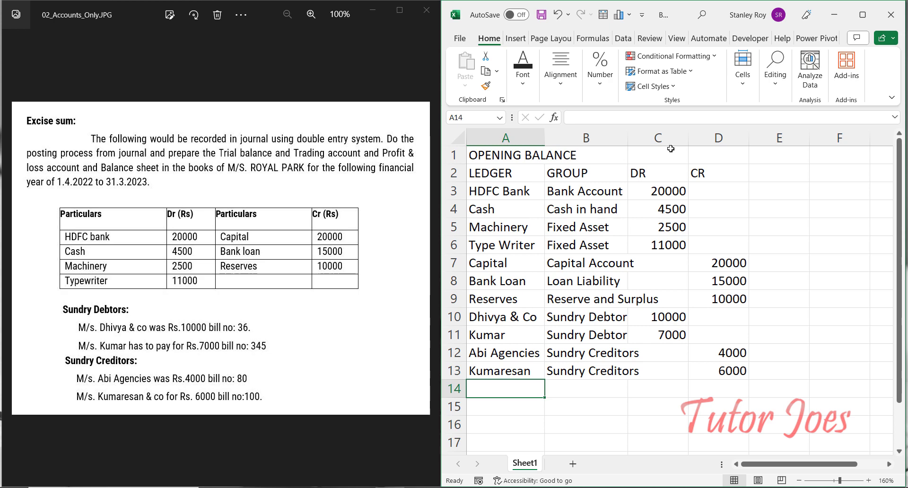
double_click(628, 138)
- Make the title and column headings bold, and merge and centre OPENING BALANCE across A1:D1
drag(488, 151, 743, 155)
key(ctrl+b)
click(525, 156)
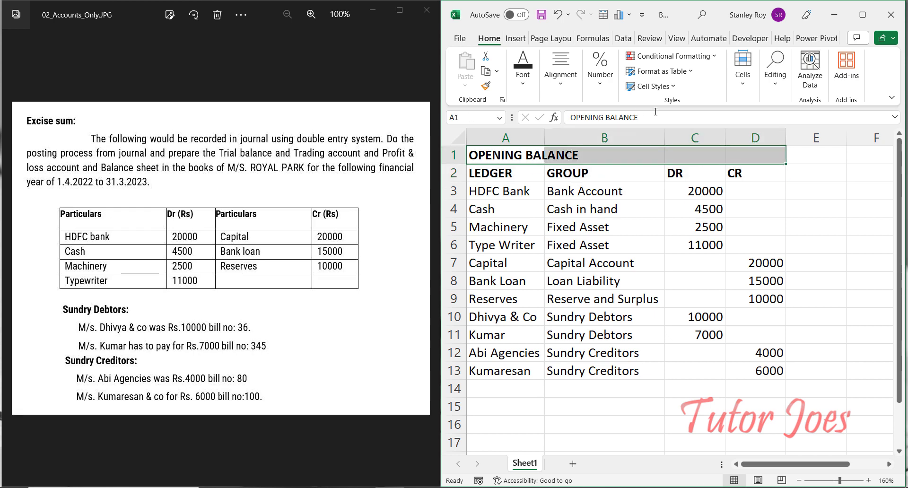
click(561, 89)
click(642, 137)
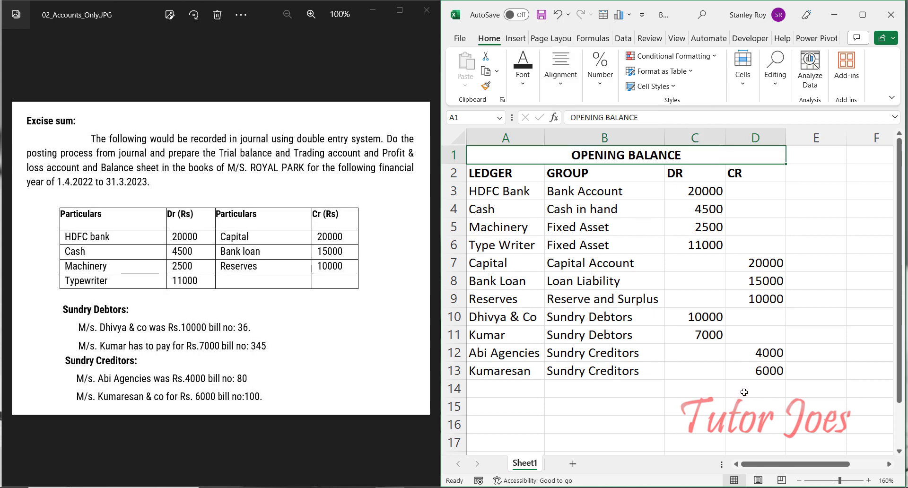
- Total the DR column in cell C14 with a SUM of C3:C13
click(696, 393)
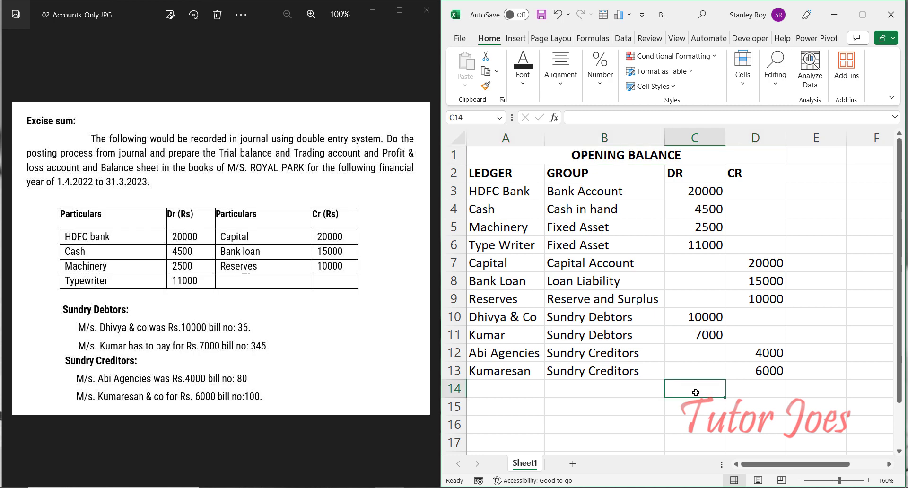
text(=su)
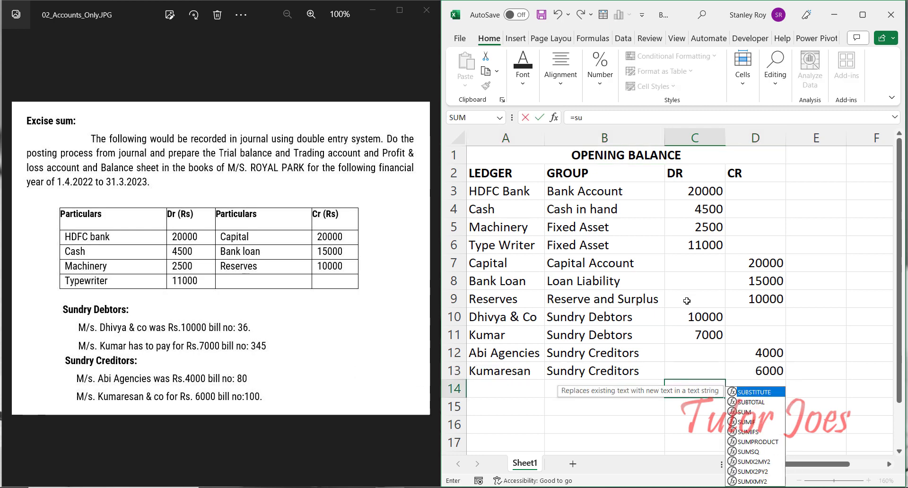
text(m()
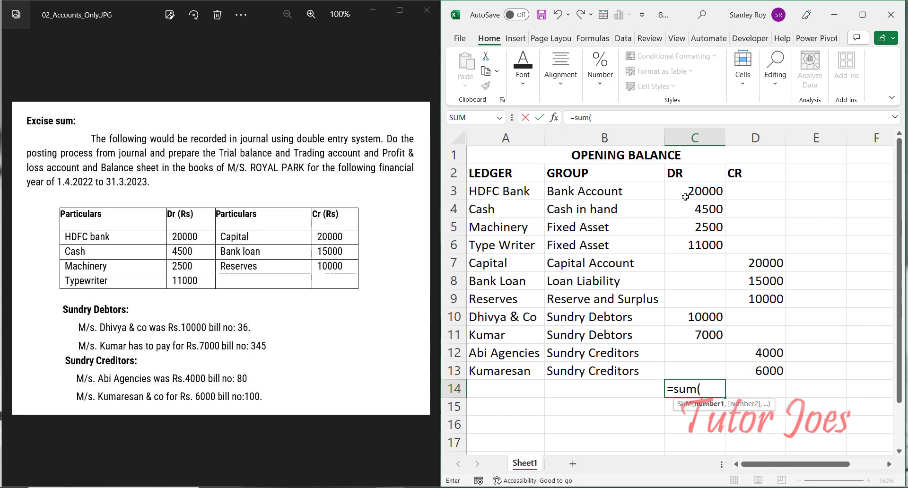
drag(685, 197, 691, 366)
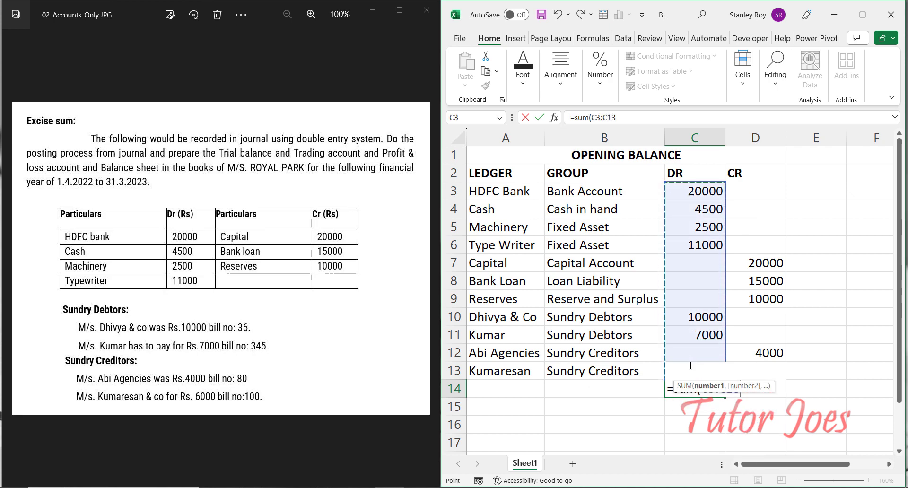
key(Return)
key(Up)
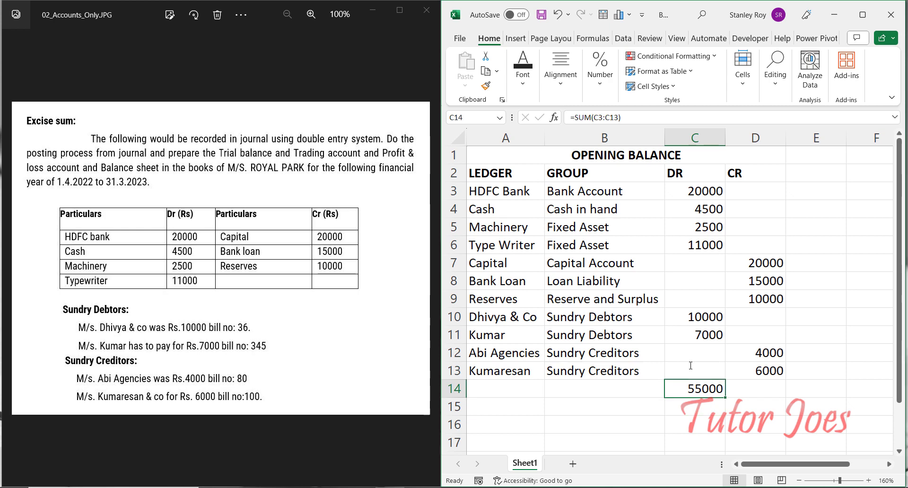
- Total the CR column in cell D14 with a SUM of D3:D13
key(Right)
text(=)
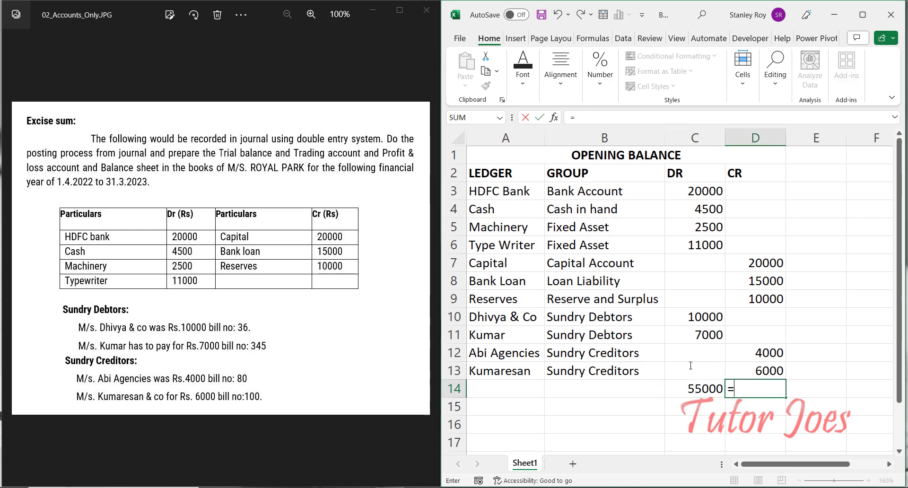
text(sum()
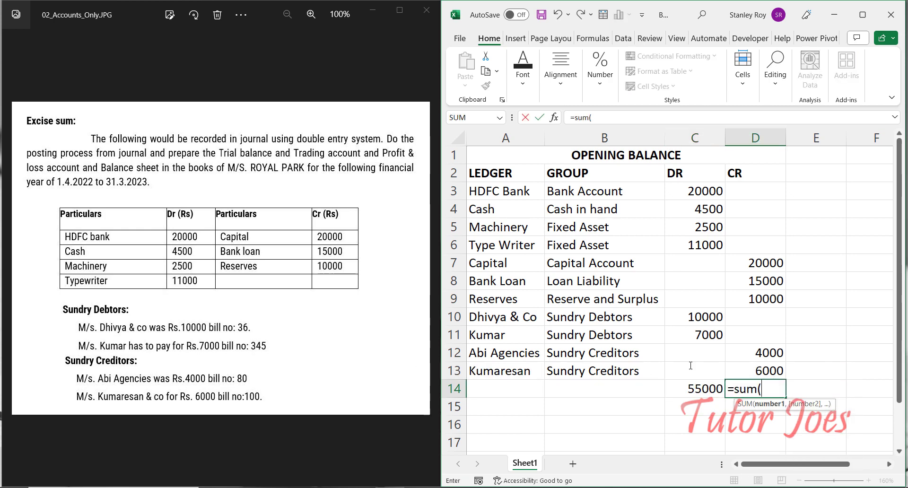
click(765, 191)
drag(764, 191, 754, 371)
key(Return)
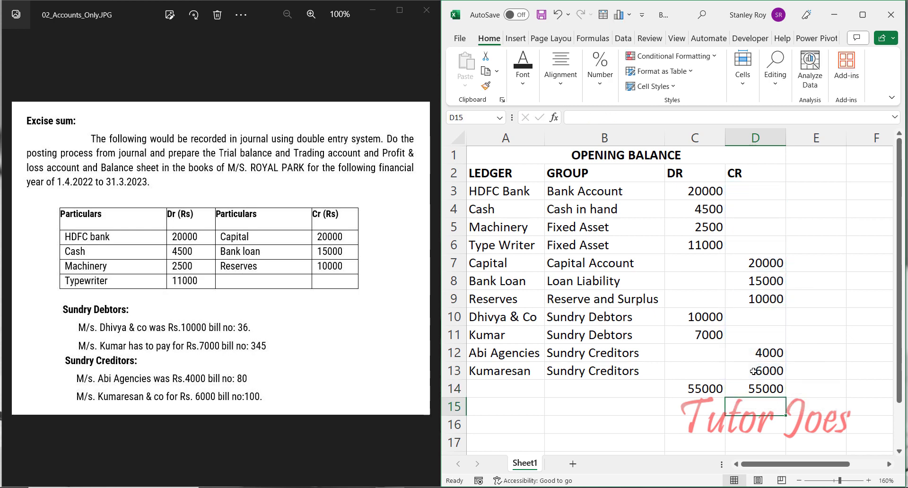
- Make the debit and credit totals in C14:D14 bold
key(Up)
key(Left)
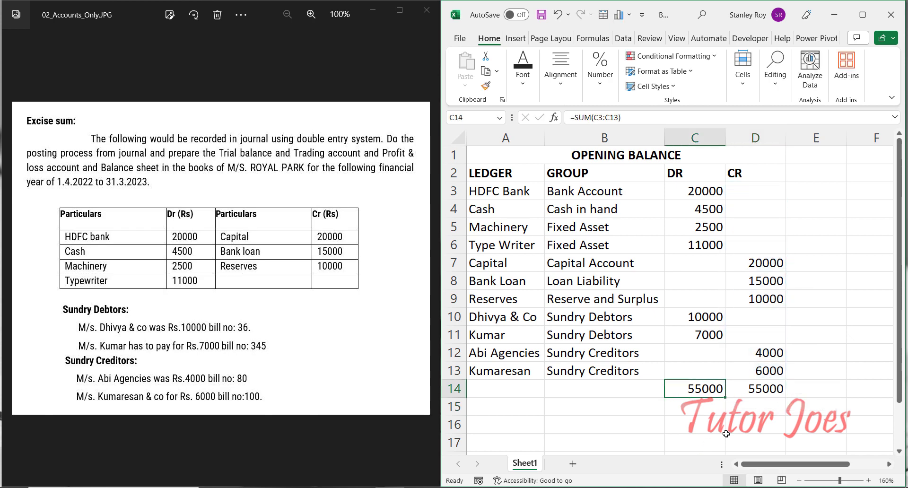
shift+click(738, 389)
key(ctrl+b)
click(770, 384)
key(Down)
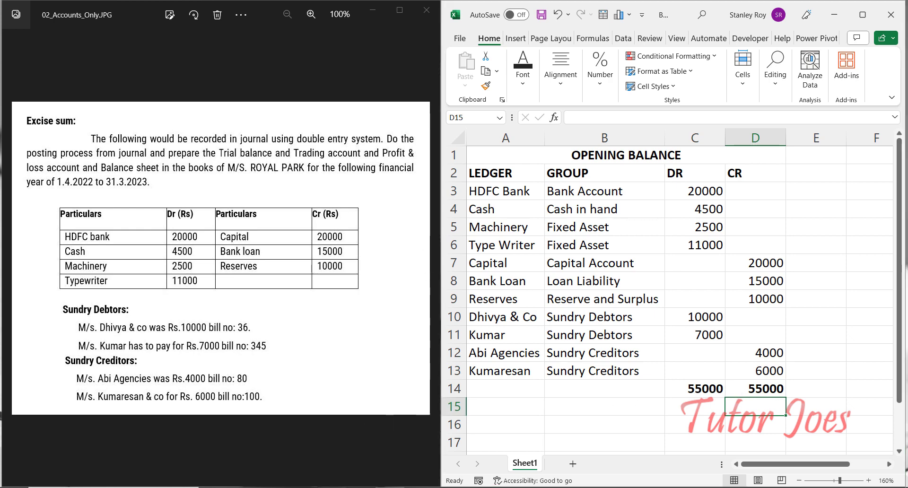
- Check the total opening balance in TallyPrime's Ledger Creation screen, and bring up the image listing the period's transactions
click(322, 483)
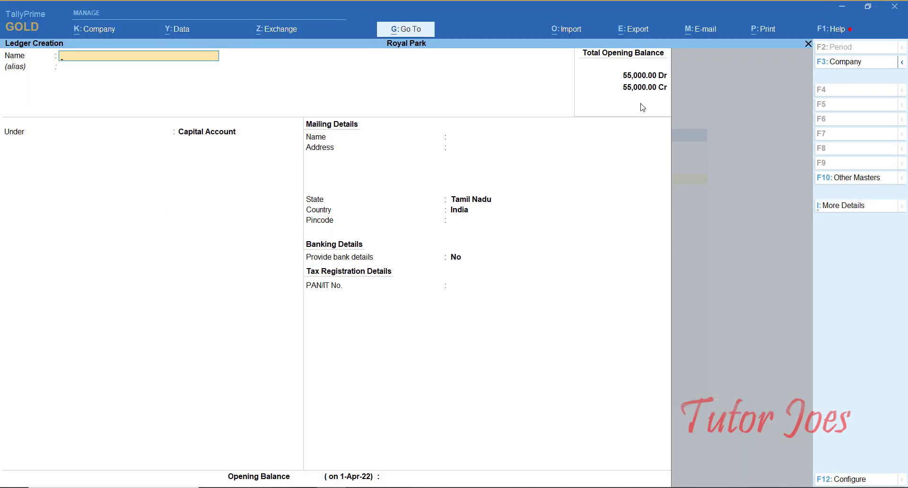
click(842, 7)
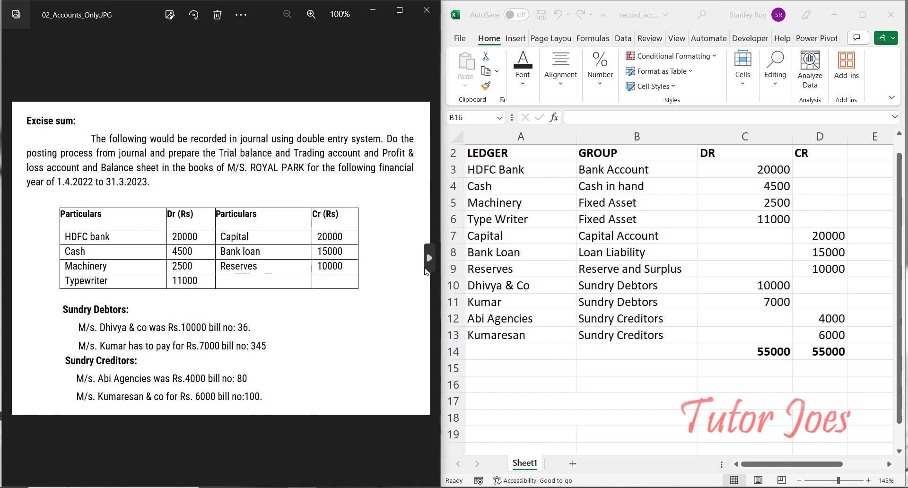
click(427, 264)
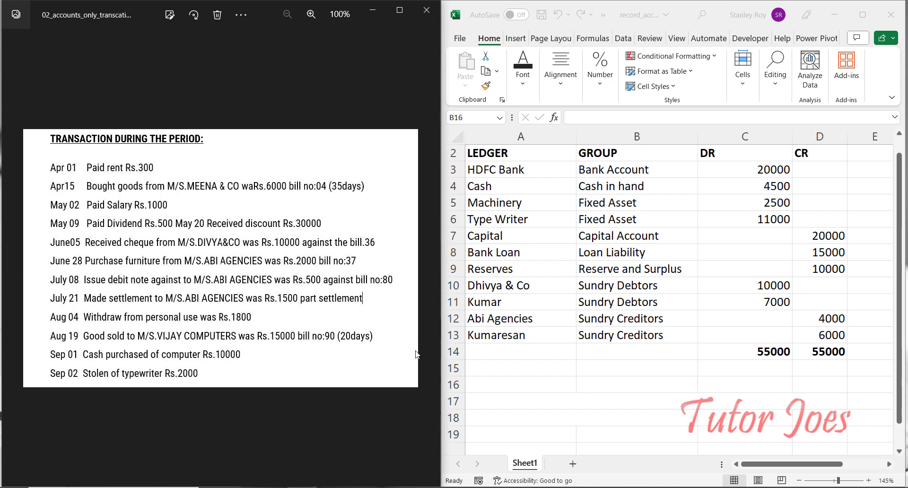
- Enter the heading GROSS in the merged row 17, below the opening balance table
click(598, 380)
scroll(491, 382, down, 2)
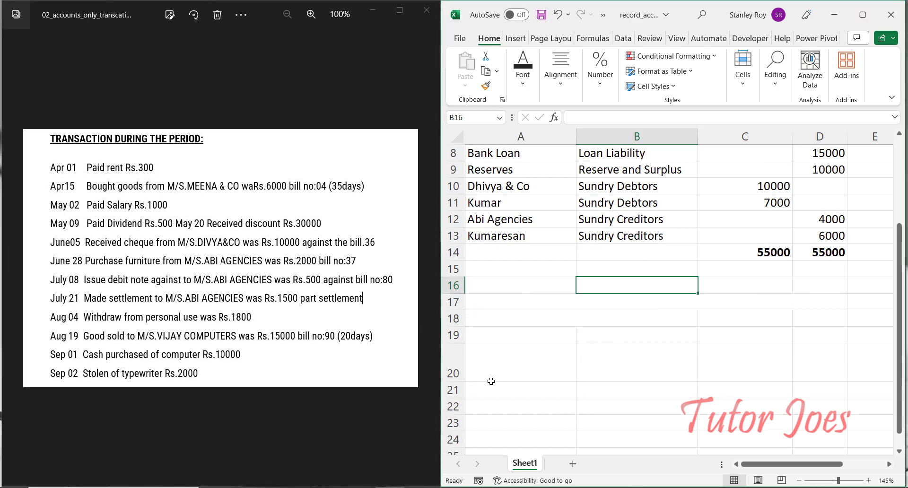
click(525, 311)
click(525, 303)
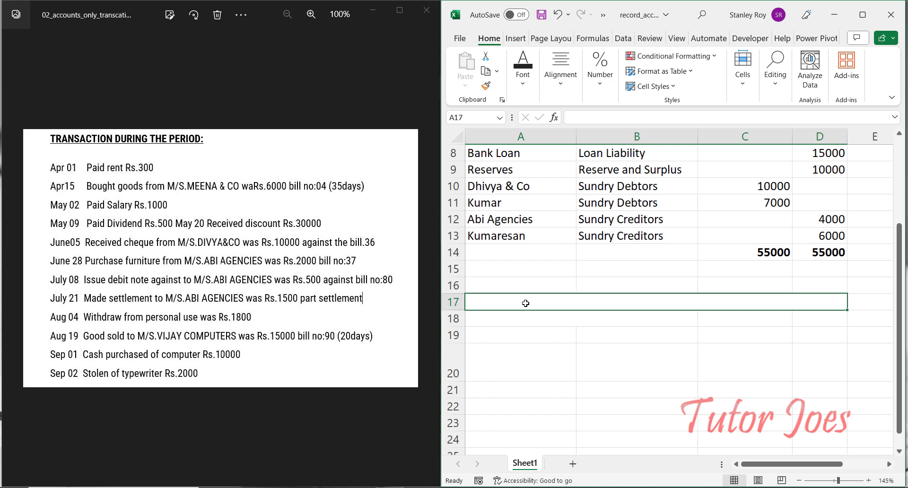
text(GROSS)
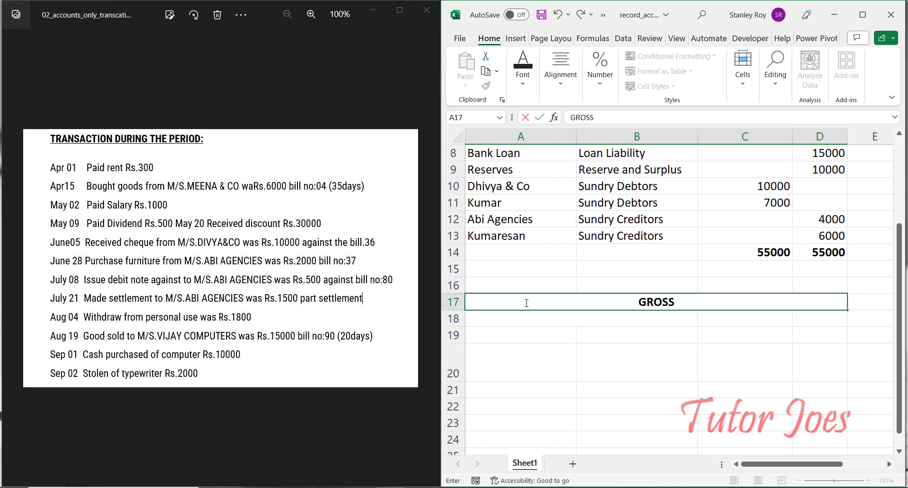
key(Return)
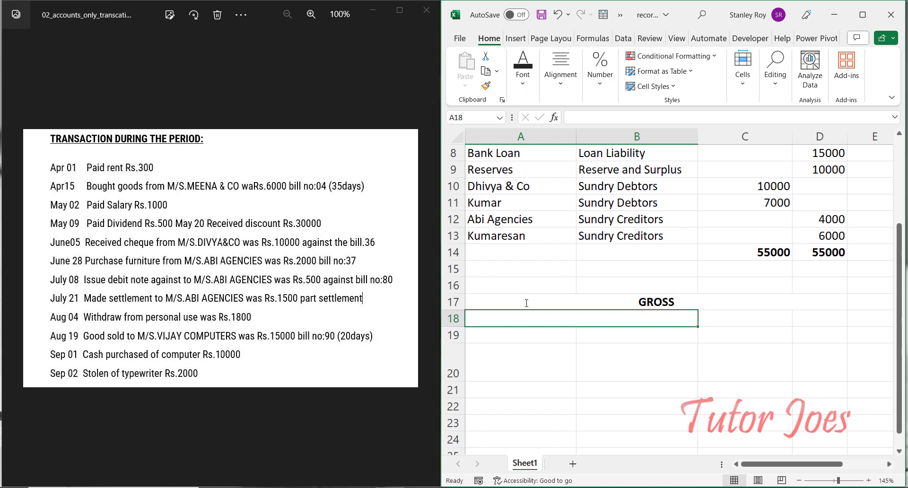
- Enter the subheading Reflected Groups in the merged cell A18
text(Reflected )
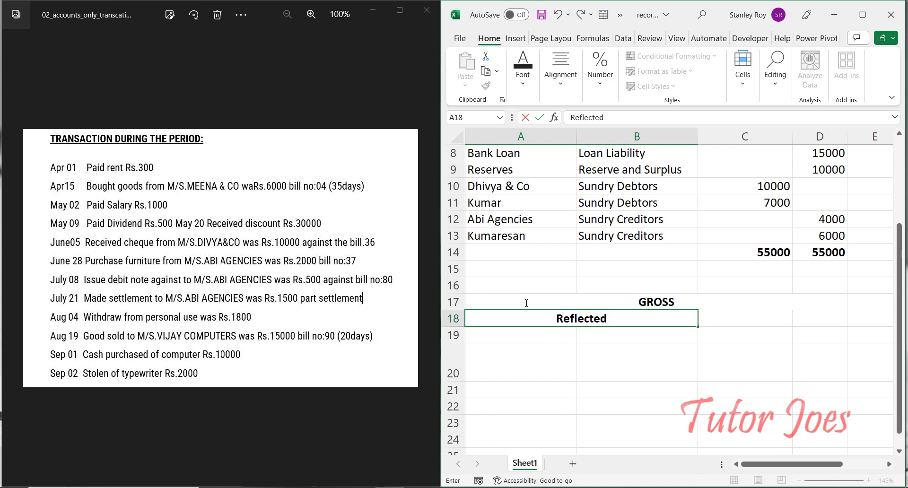
text(Groups)
key(Return)
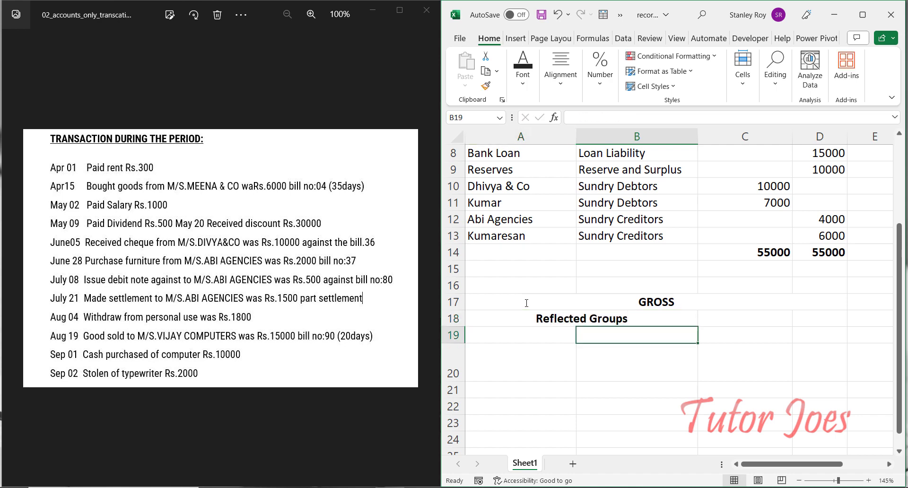
- Label the two sides of the GROSS table with DR in A19 and CR in C19
key(Left)
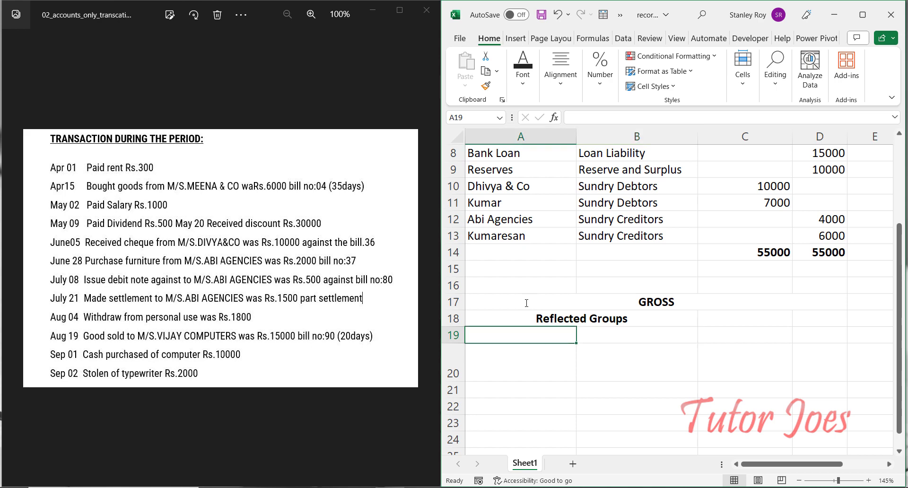
text(DR)
key(Right)
key(Right)
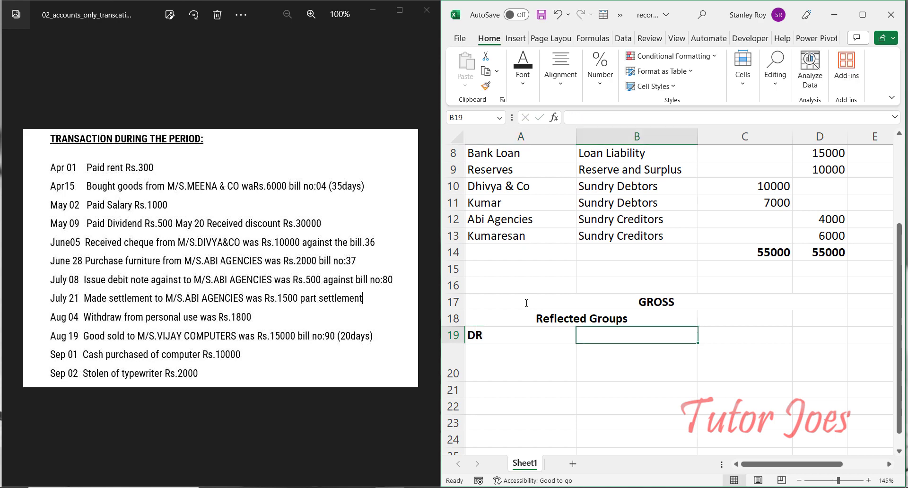
text(CR)
key(Return)
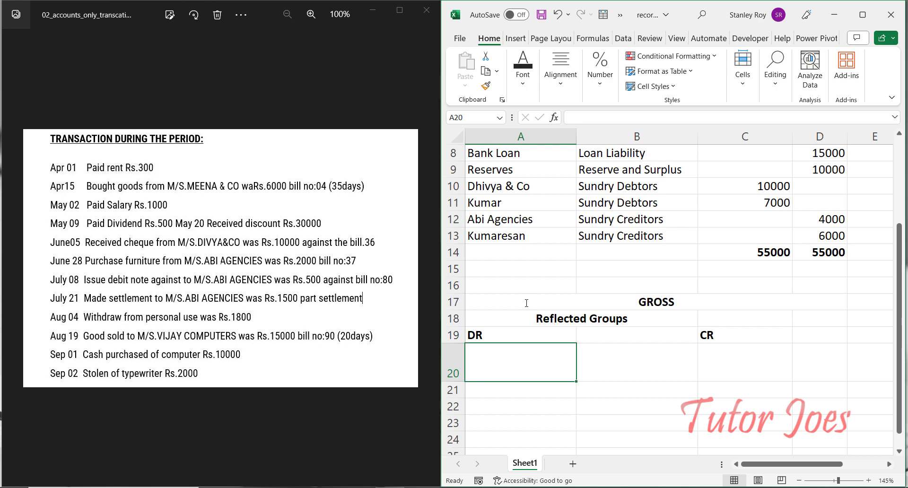
- Enter Purchase Account in A20 under DR, with (Purchase - Return) on a second line in the same cell
text(Purchas)
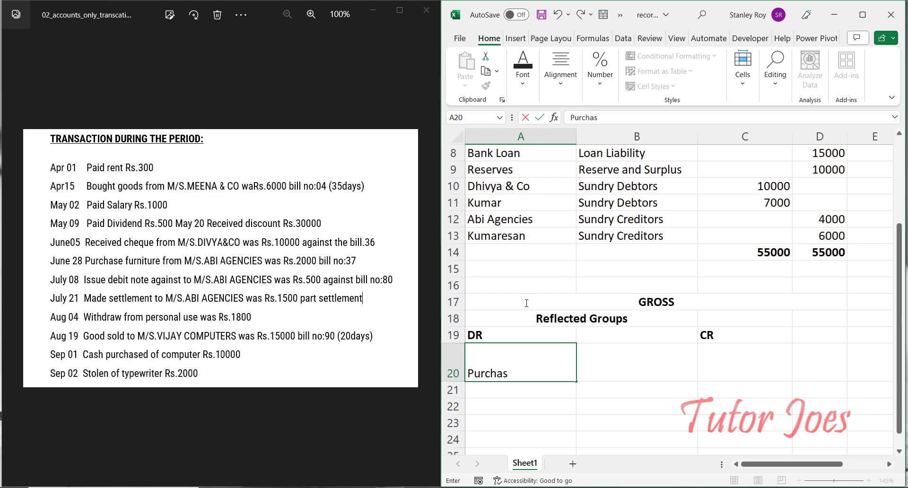
text(e Account)
key(alt+Return)
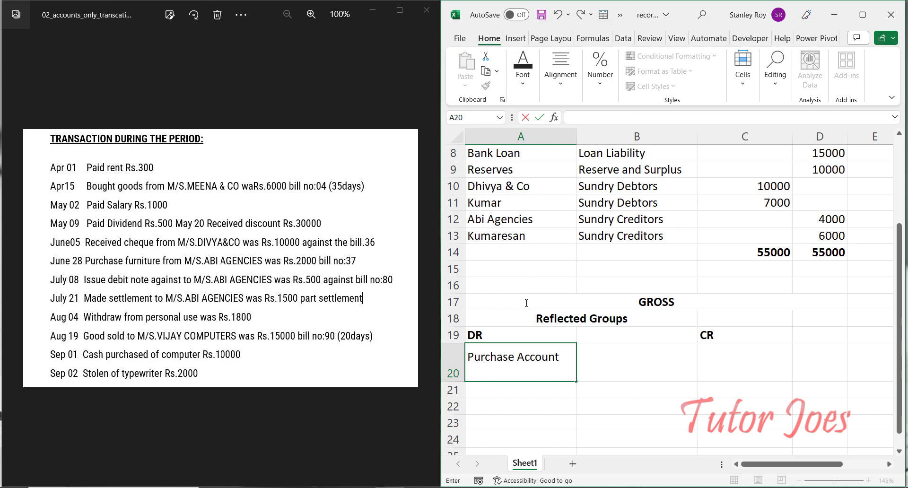
text((Purchase)
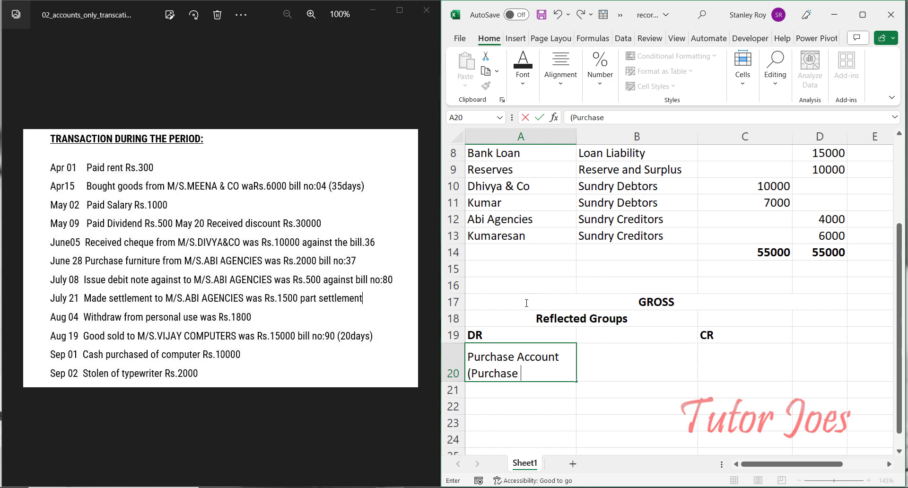
text( - Return))
key(Tab)
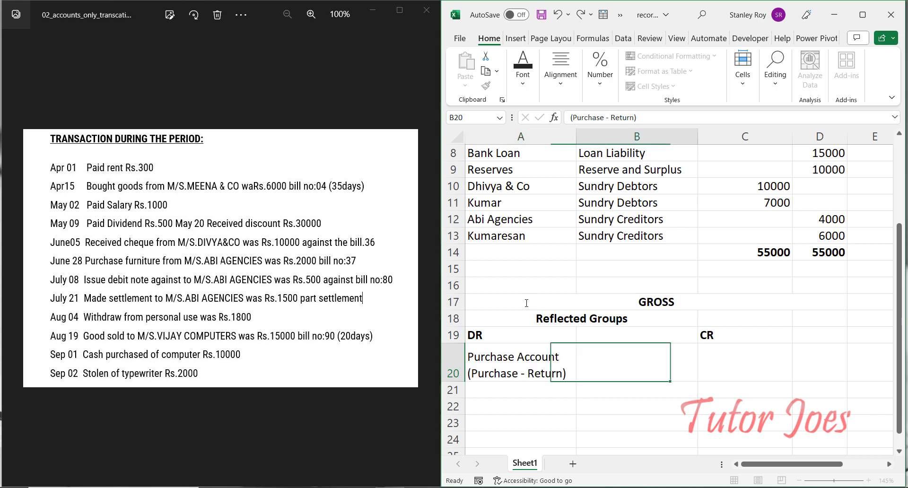
- Enter Sales Account in C20 under CR, with (Sales-Return) on a second line in the same cell
key(Tab)
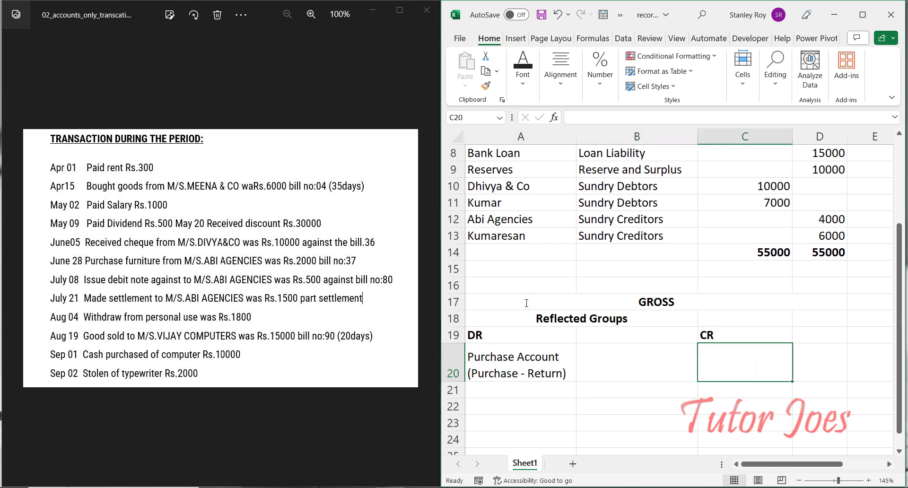
text(Sales)
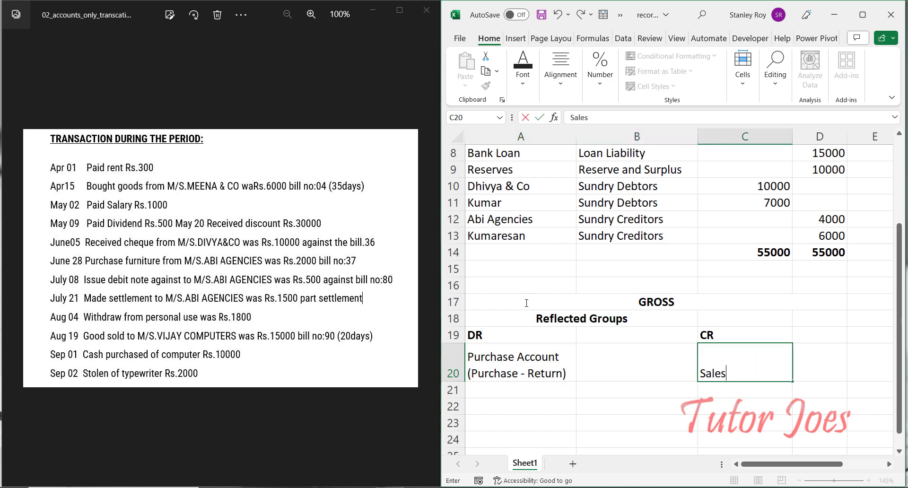
text( Account)
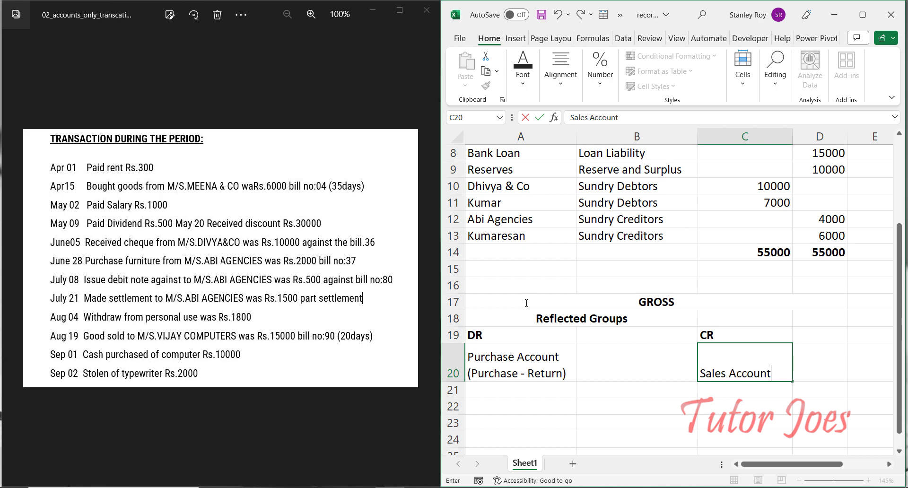
key(alt+Return)
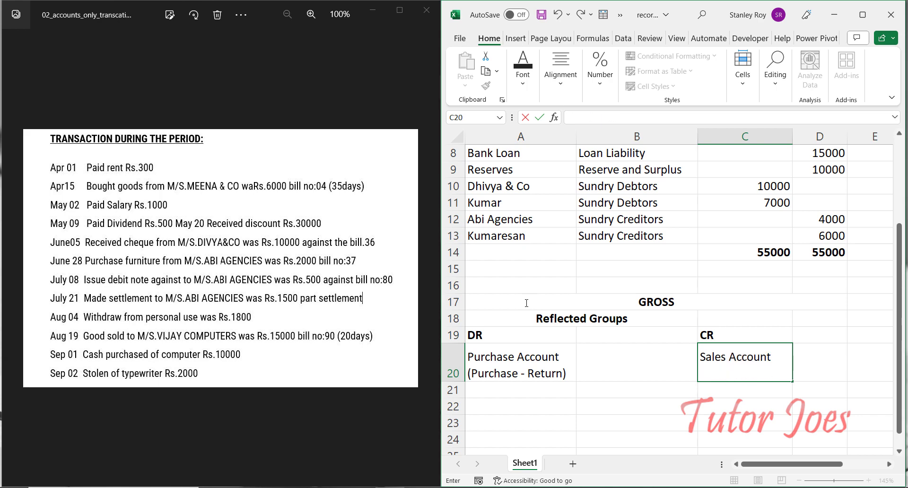
text((Sales-Return)
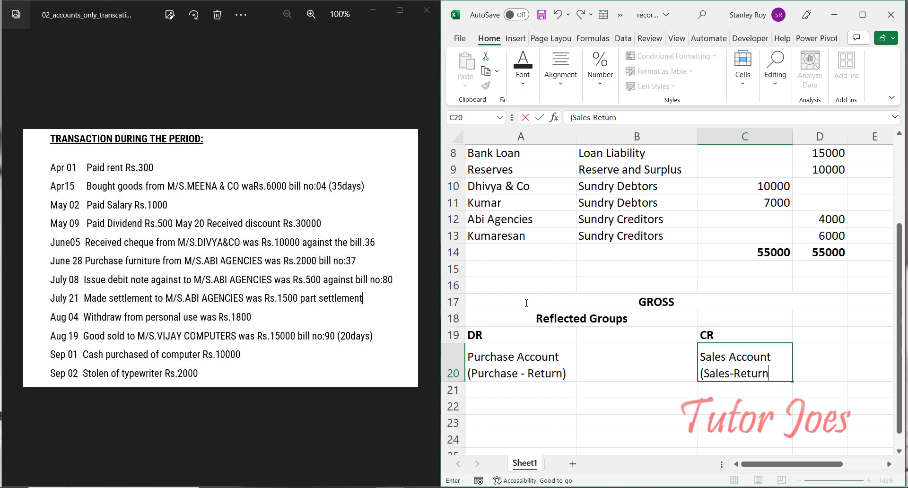
text())
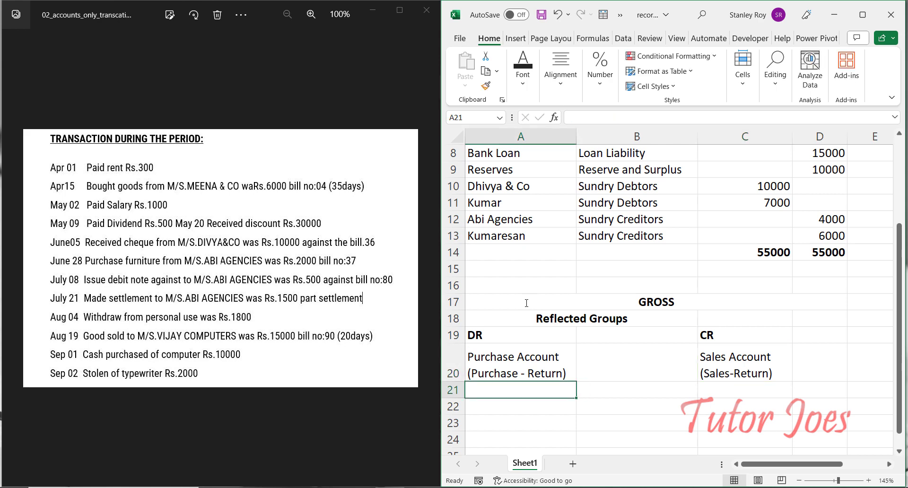
- Add Direct Expense in A21 as the second group under DR
text(Dire)
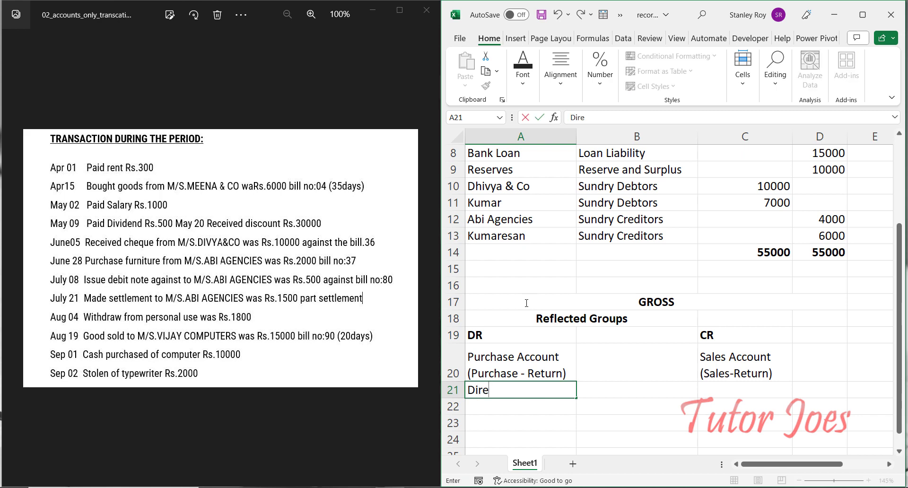
text(ct Expense)
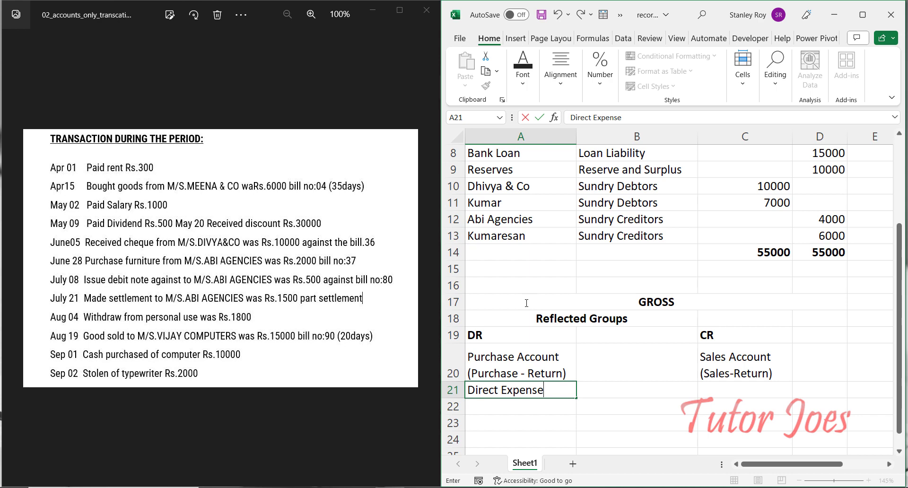
key(Tab)
key(Tab)
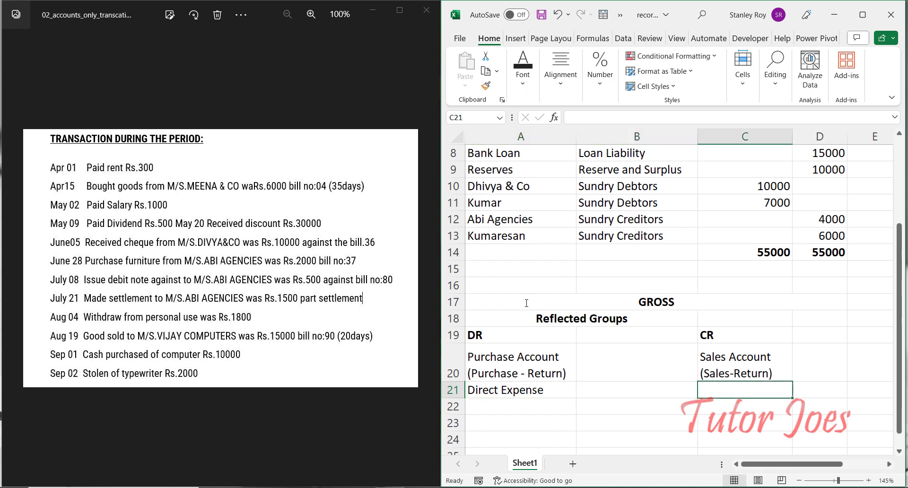
- Add Direct Income in C21 as the second group under CR
text(Di)
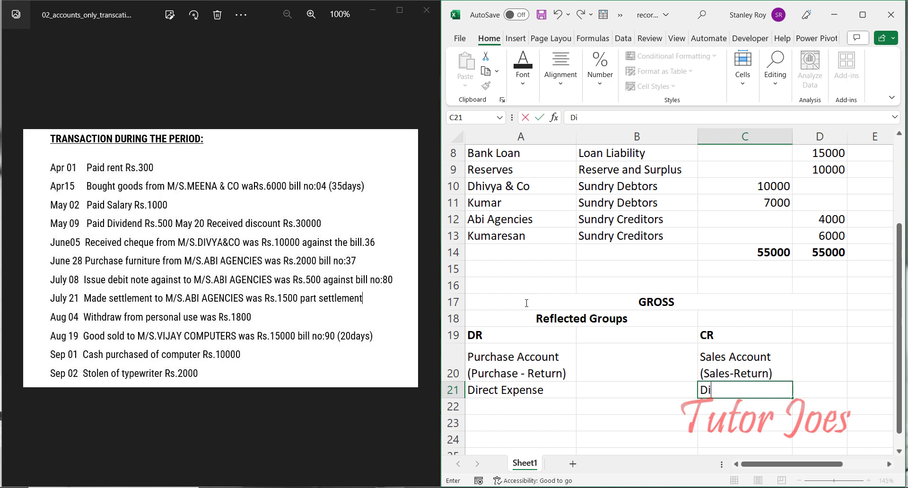
text(rect Income)
key(Return)
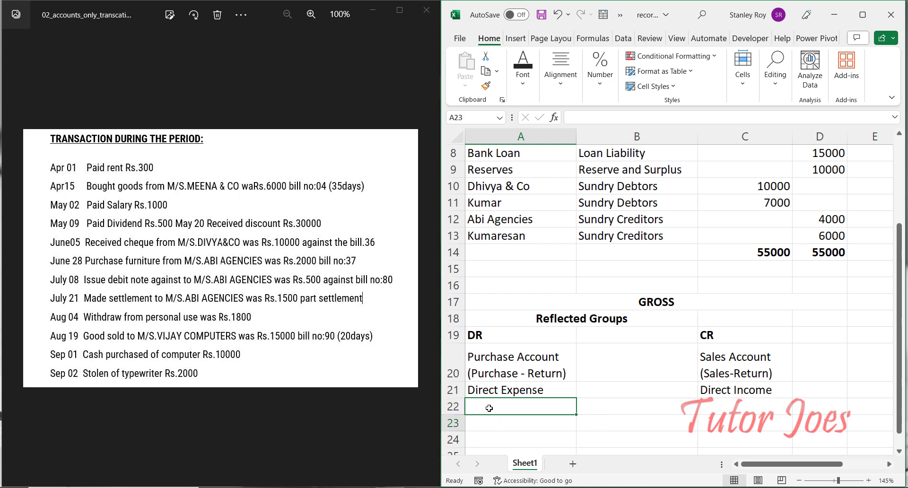
- Enter Purchase in A23 with the amount 6000 beside it in B23
key(Down)
text(Purcha)
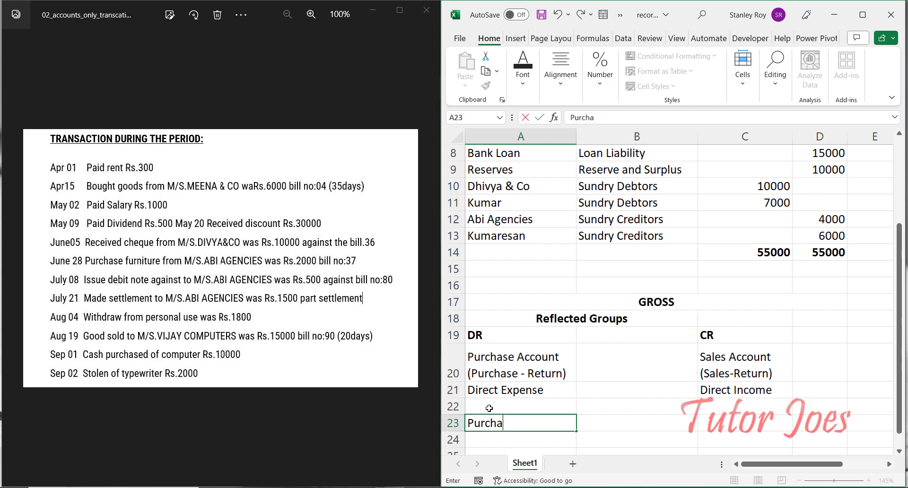
text(se)
key(Tab)
text(6)
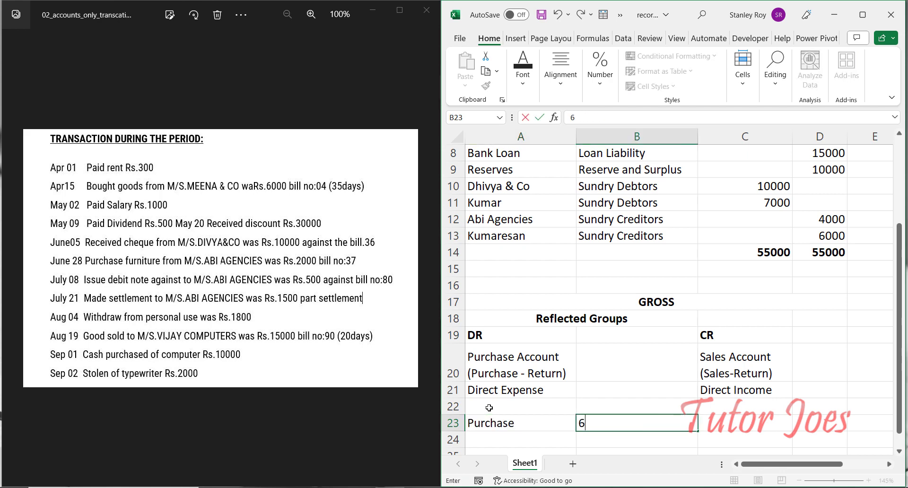
text(000)
key(Return)
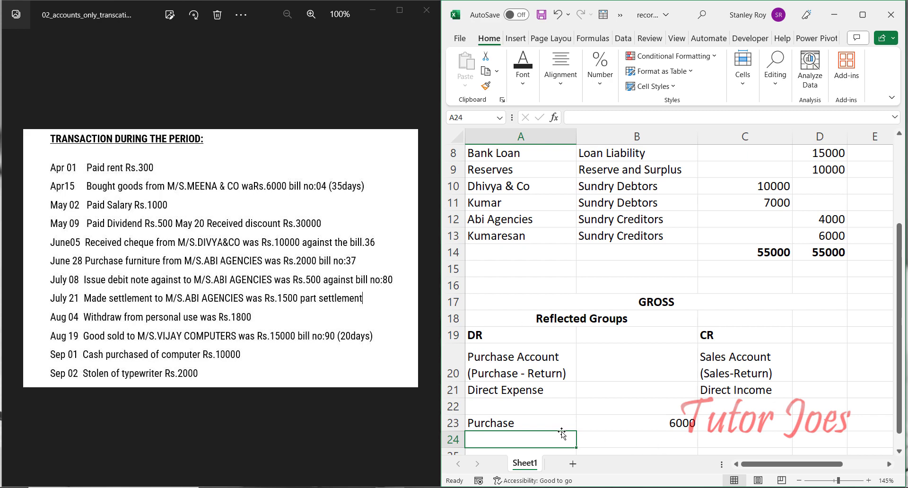
- Enter Purcahse Return in A24 with the amount 500 beside it in B24
text(Purc)
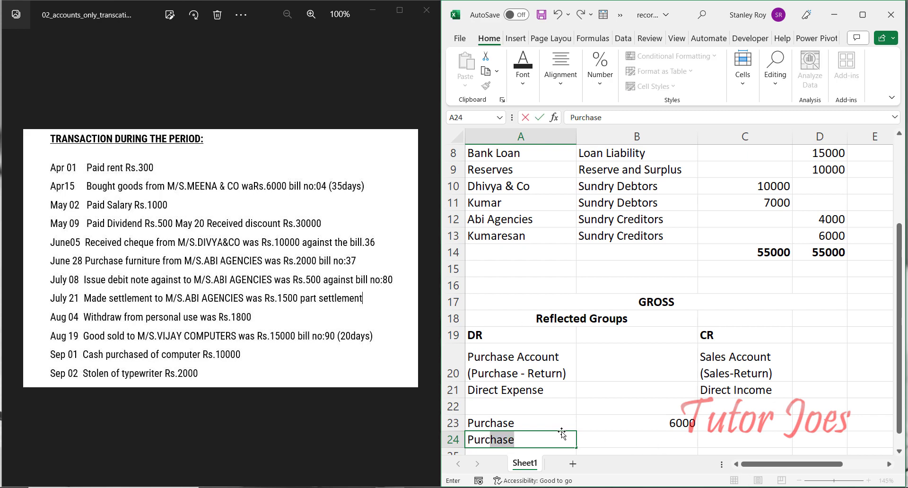
text(ahse Return)
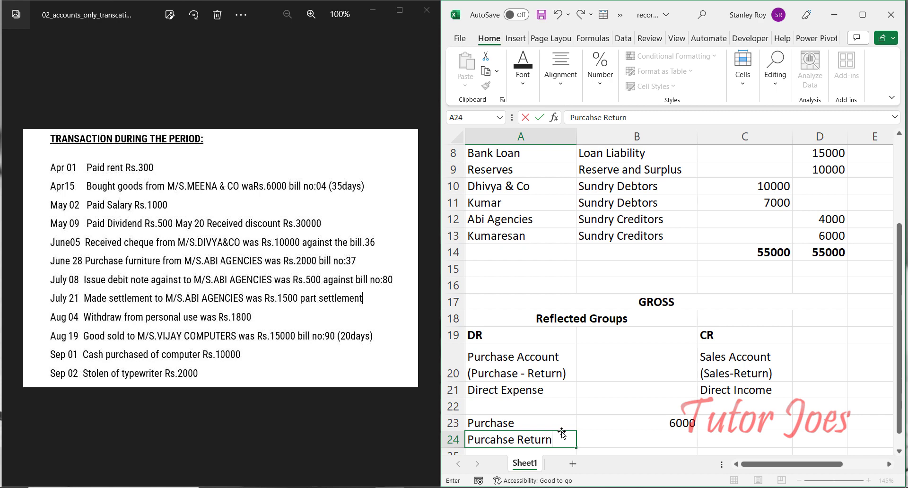
key(Tab)
text(50)
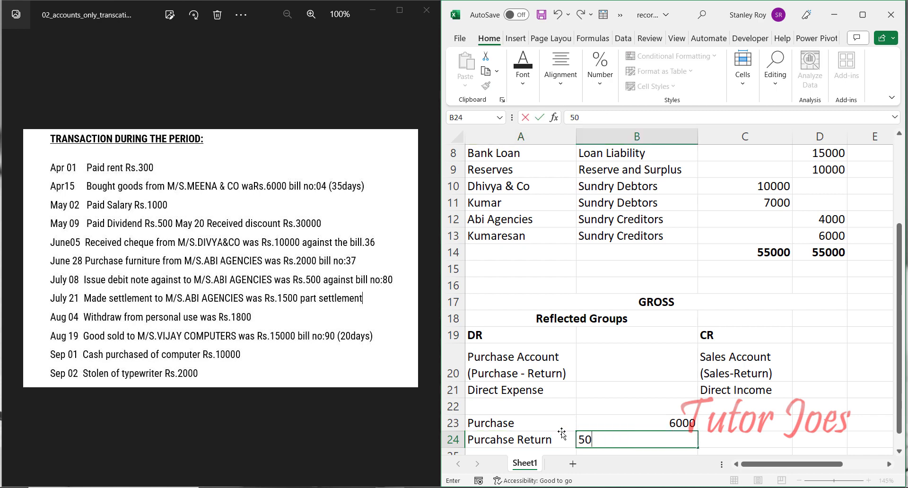
key(Return)
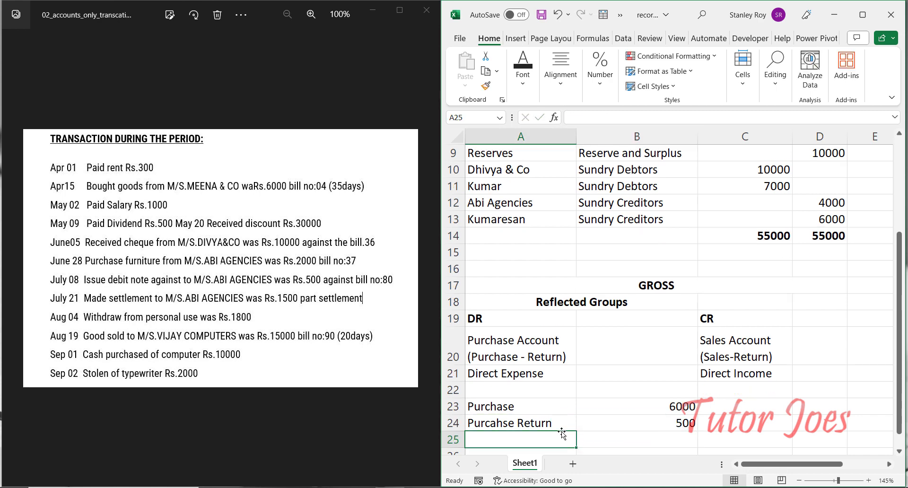
- Calculate the net purchase in B25 by subtracting the return from the purchase with =B23-B24
key(Tab)
scroll(562, 434, down, 3)
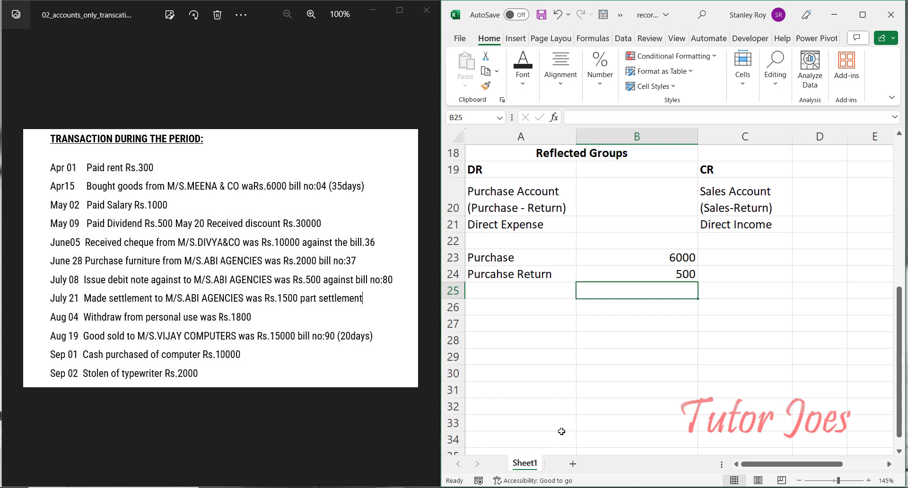
text(=)
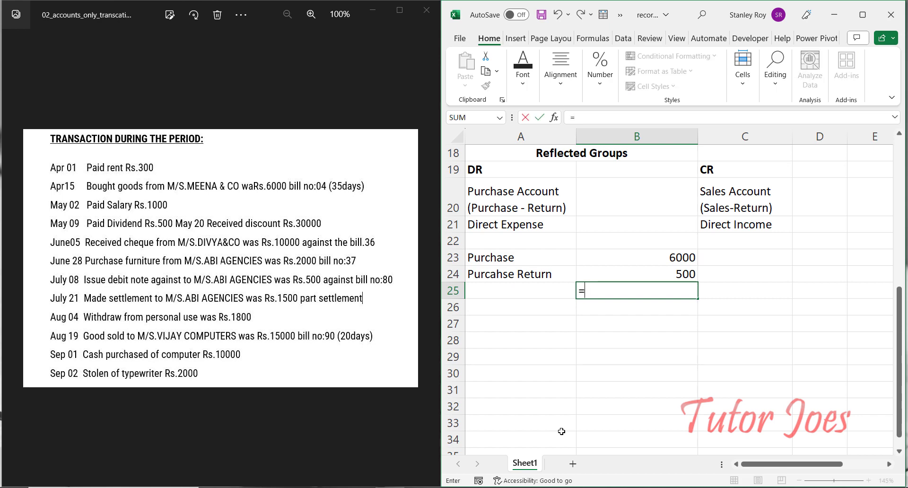
key(Up)
key(Up)
text(-)
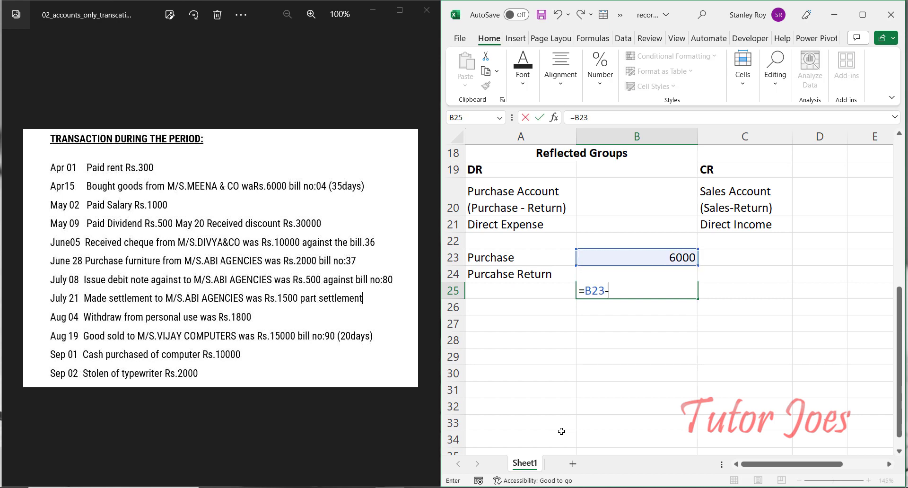
key(Up)
key(Return)
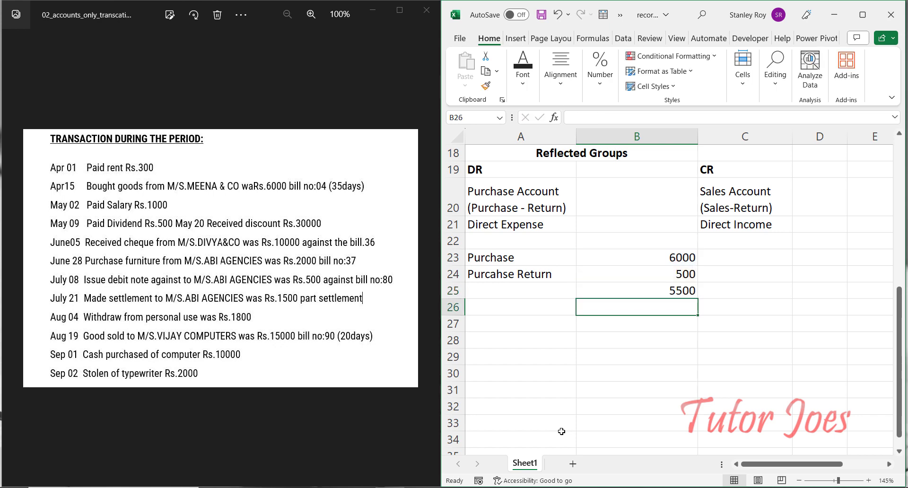
- Copy the Purchase label from A23 to A25 and make the net row A25:B25 bold
click(495, 257)
key(ctrl+c)
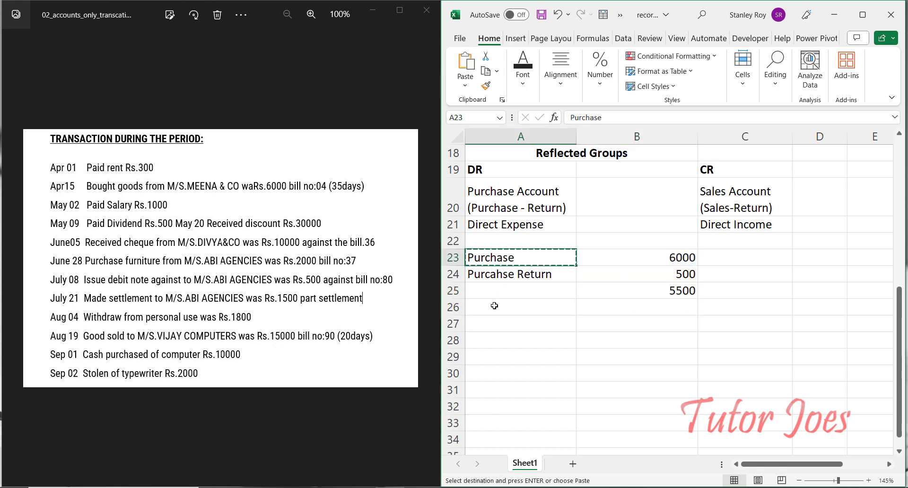
click(495, 291)
key(ctrl+v)
drag(495, 291, 657, 291)
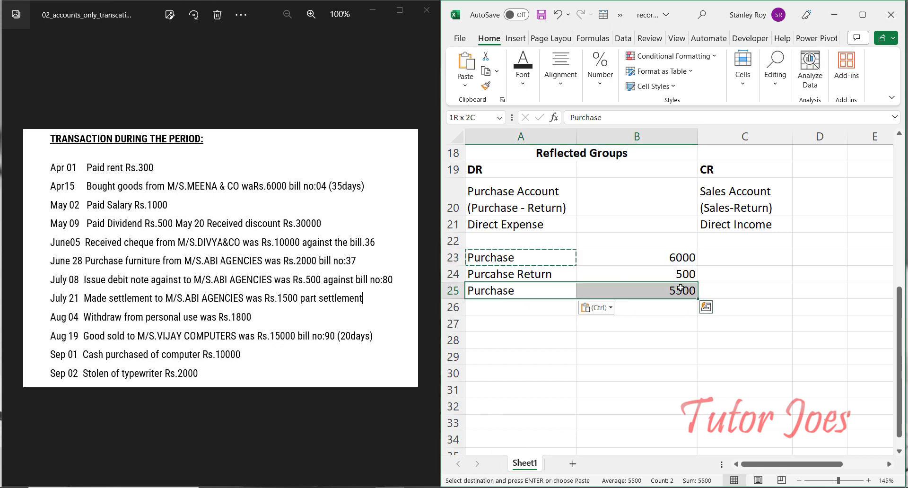
key(ctrl+b)
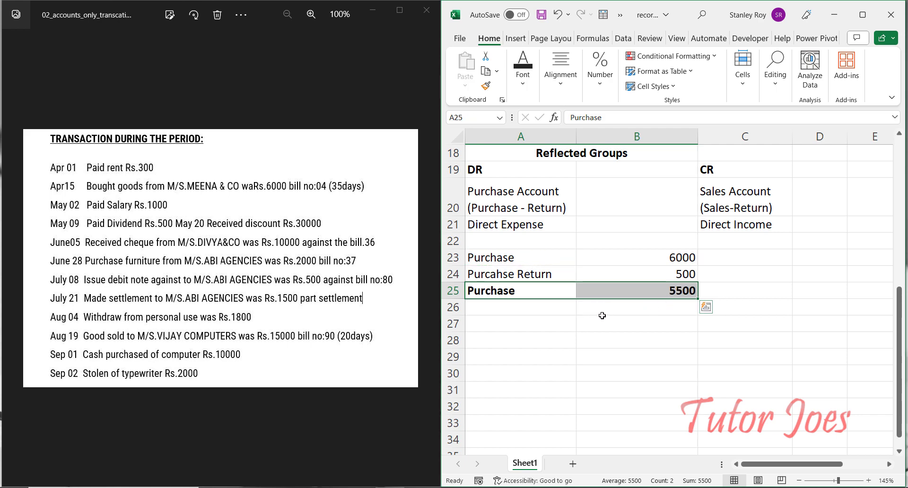
- Check the exercise images for direct expenses, and enter DR in A27 with 5500 below it in A28
click(492, 322)
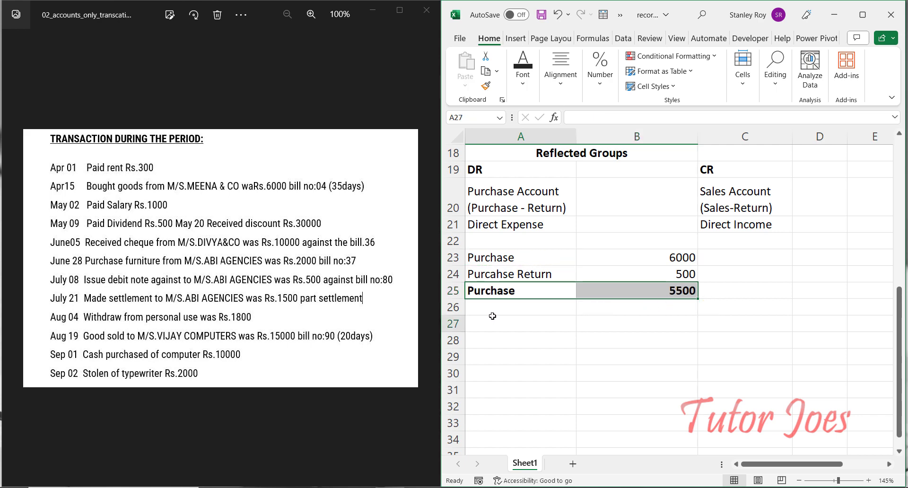
click(525, 225)
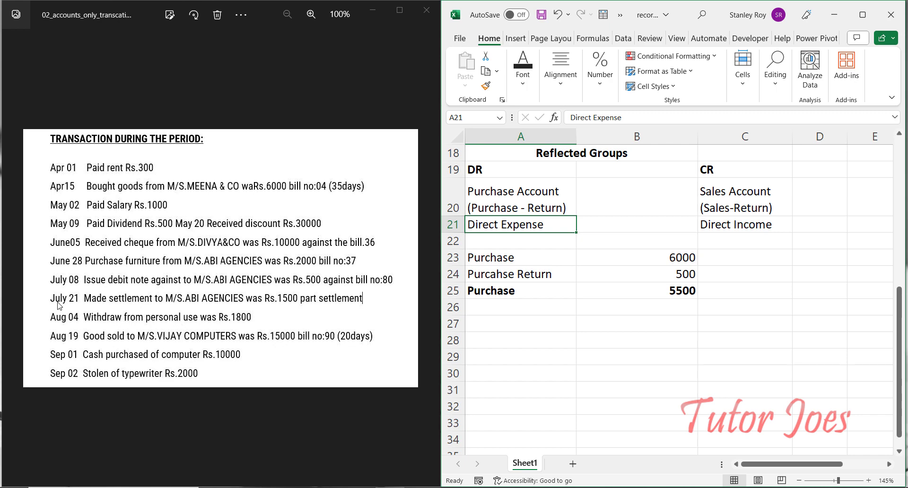
click(16, 260)
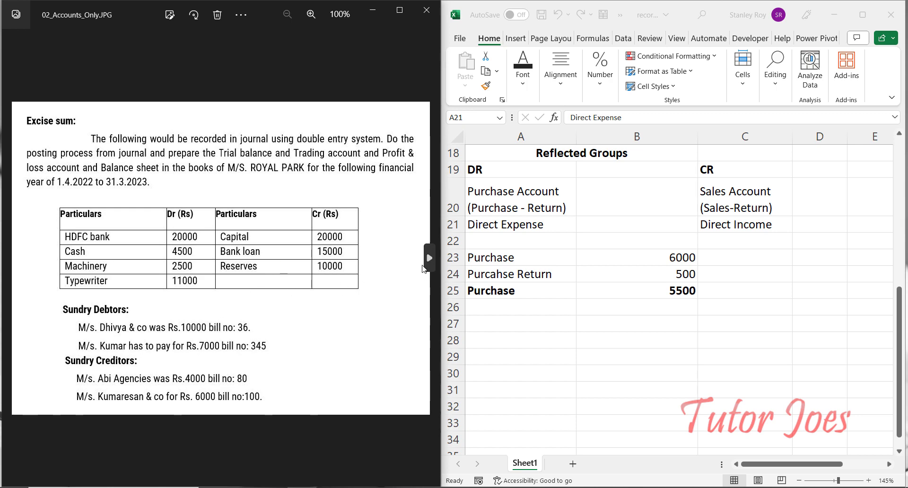
click(428, 258)
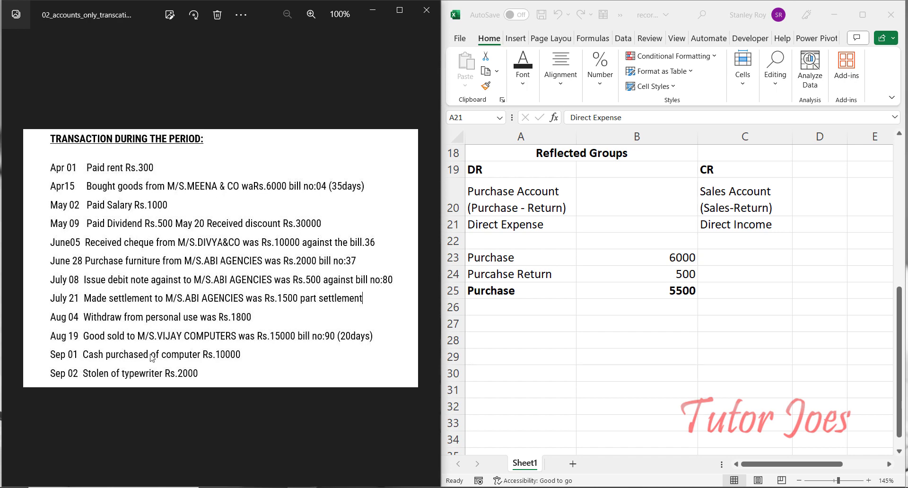
click(515, 323)
text(DR)
key(Return)
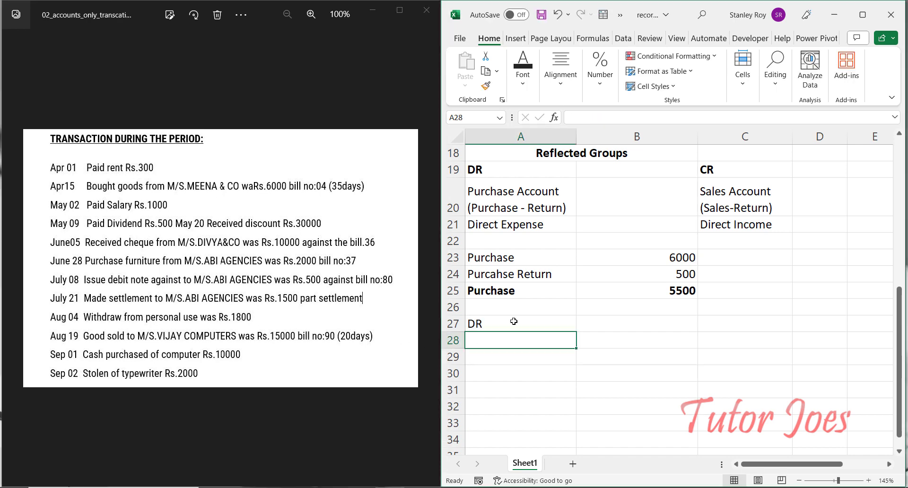
text(5)
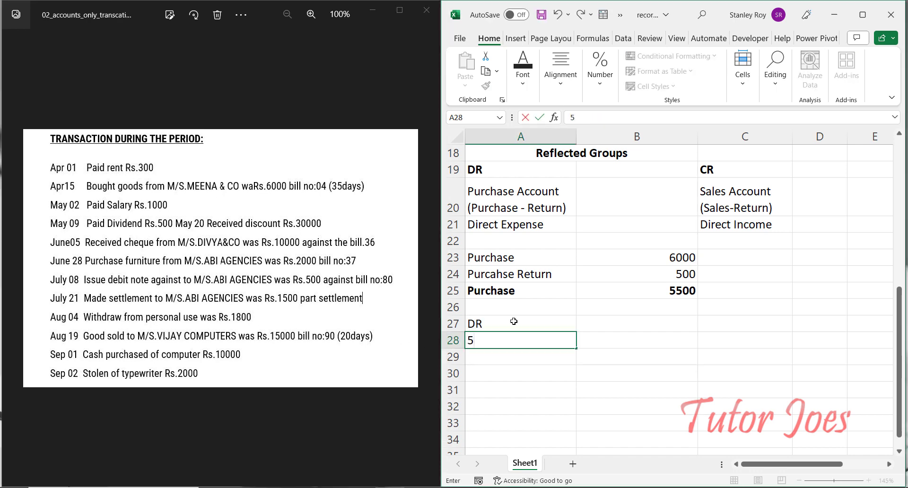
text(500)
key(Tab)
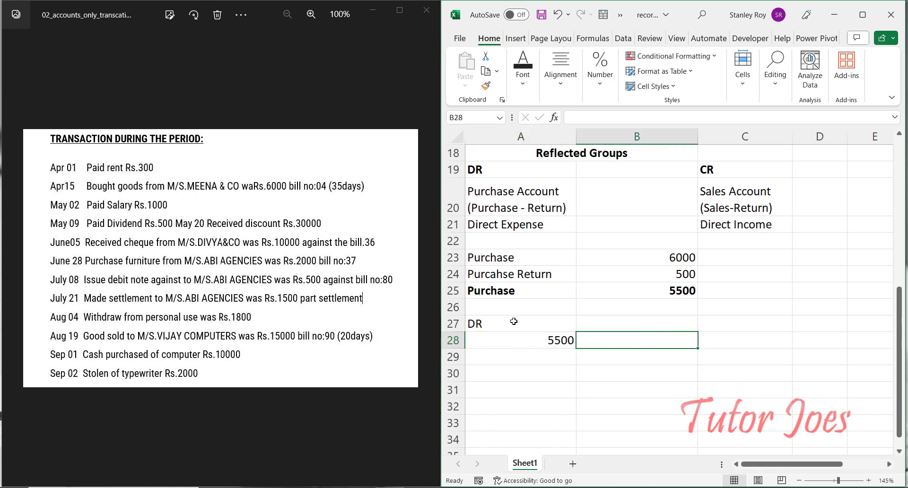
- Enter Sales in C23 with the amount 15000 beside it in D23
key(Right)
key(Up)
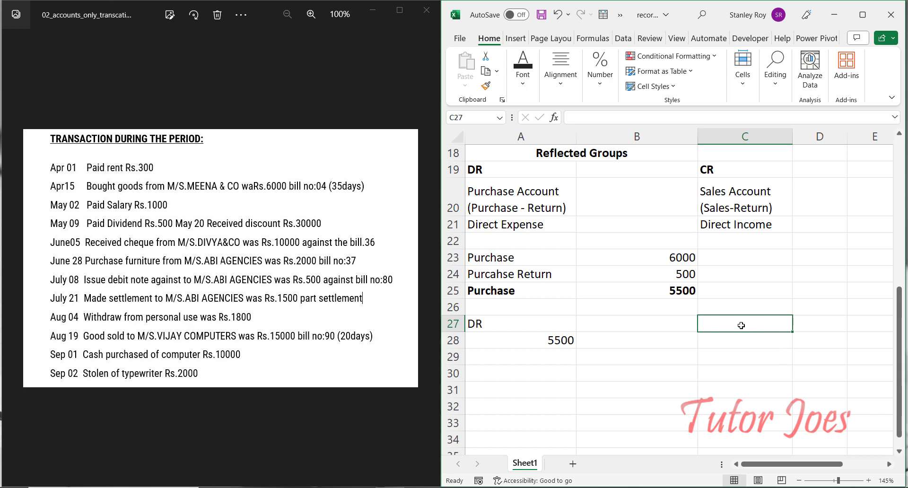
key(Up)
key(Up)
key(Up)
key(Up)
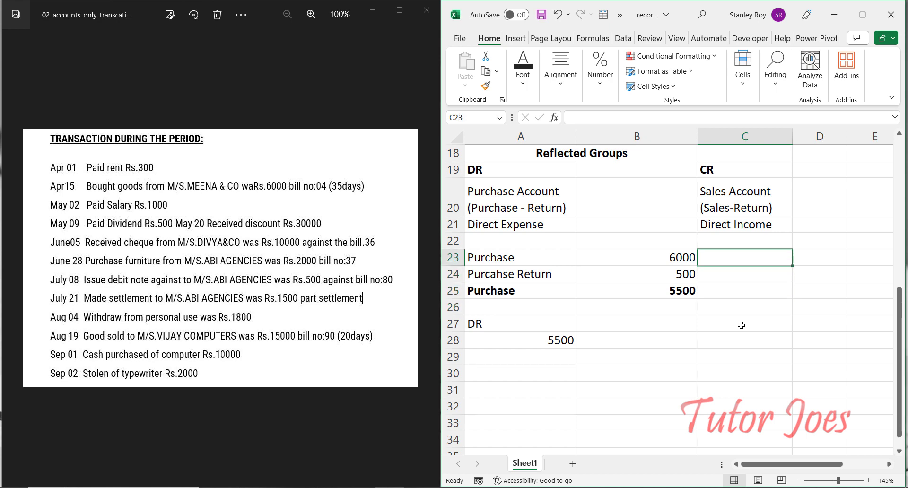
text(Sales)
key(Tab)
text(1)
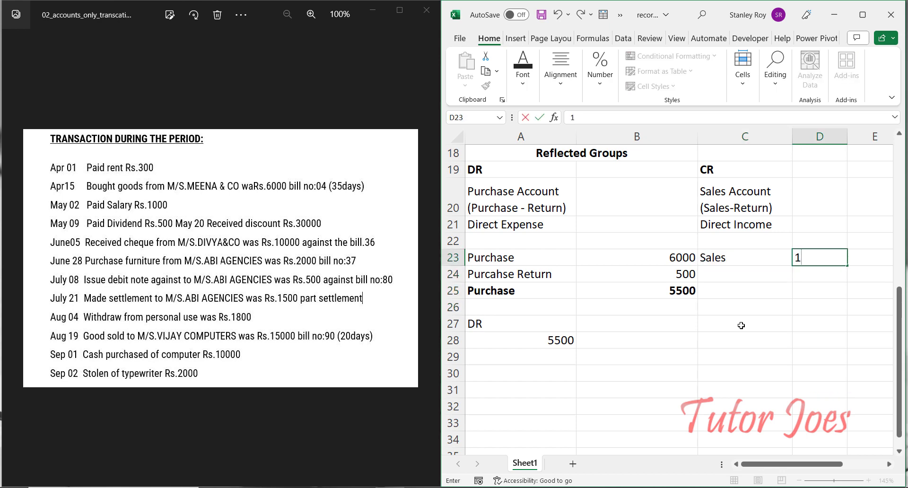
text(5000)
key(Left)
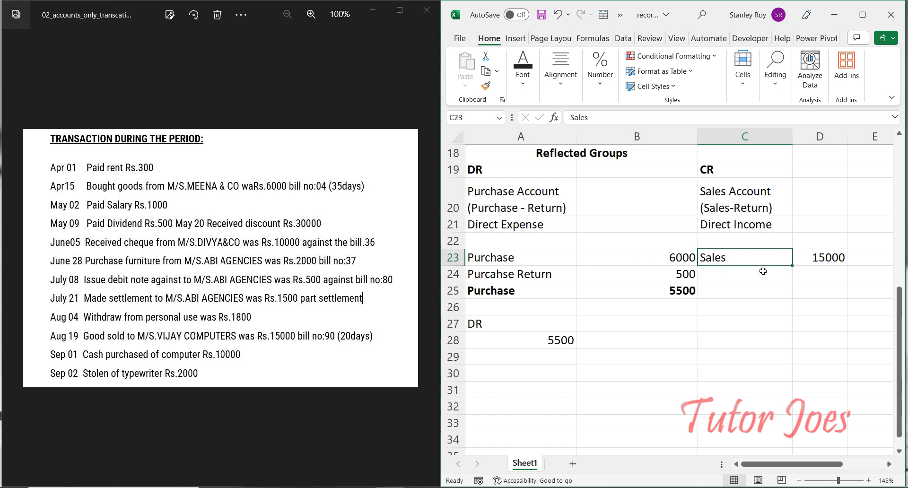
- Copy the Sales label and amount from C23:D23 to C25:D25 and make the copy bold
shift+click(816, 260)
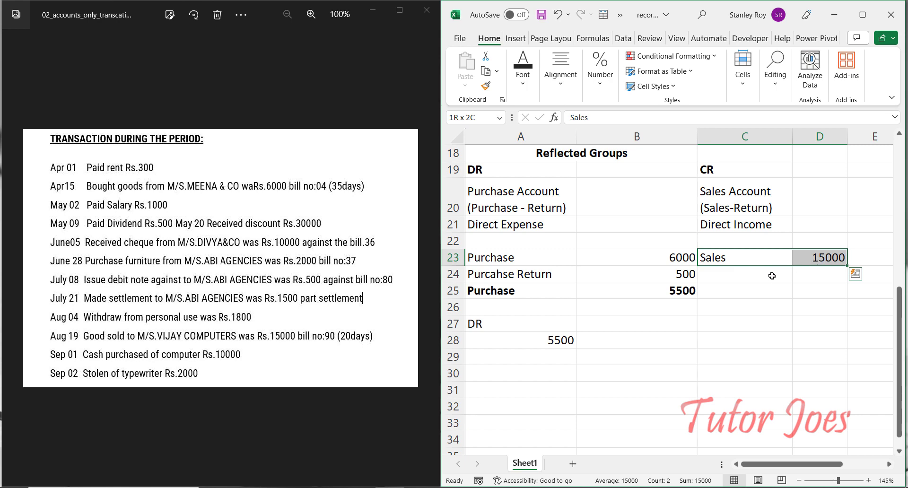
key(ctrl+c)
click(717, 293)
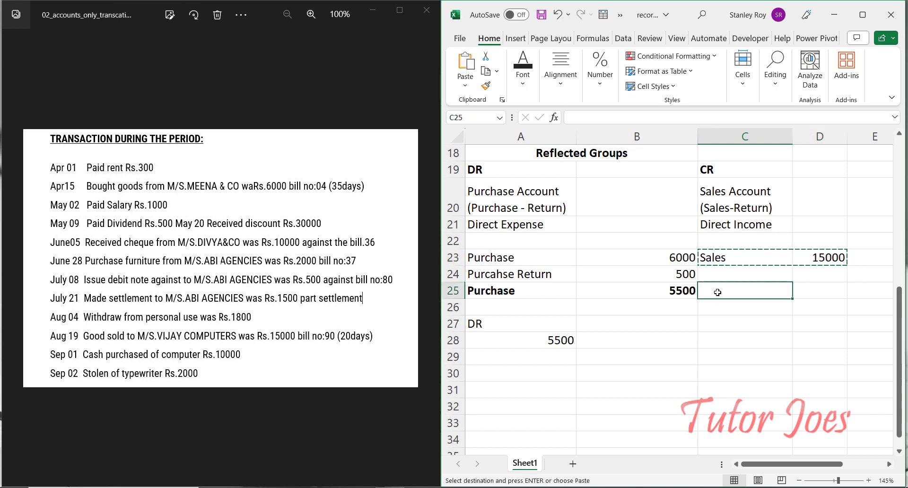
key(ctrl+v)
click(804, 293)
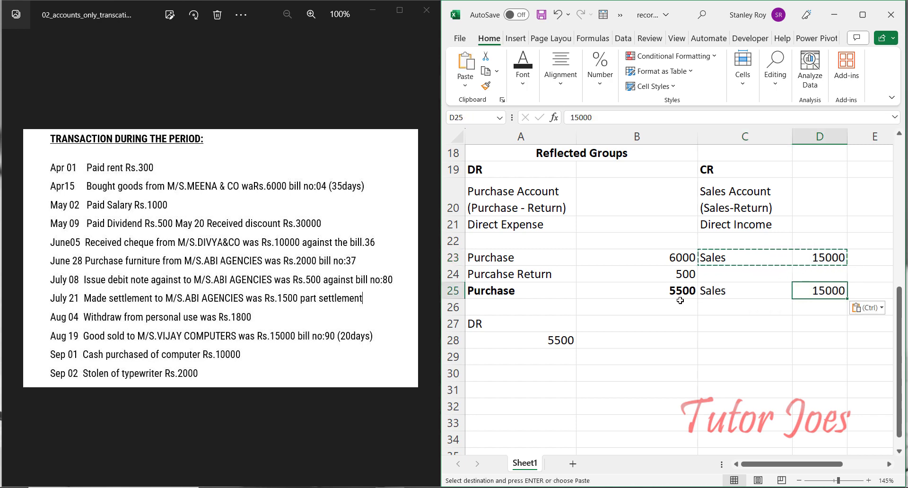
drag(712, 291, 813, 290)
key(ctrl+b)
- Enter CR in C27 and the sales amount 15000 in D28
click(720, 321)
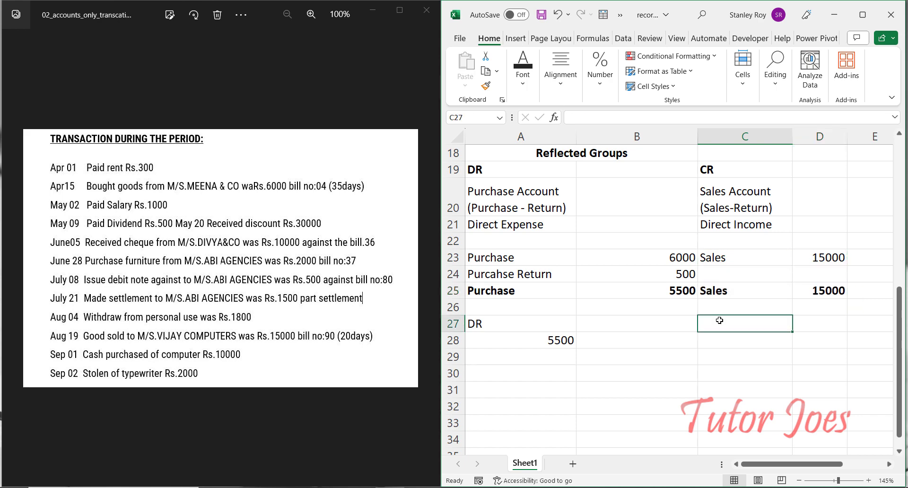
text(CR)
key(Return)
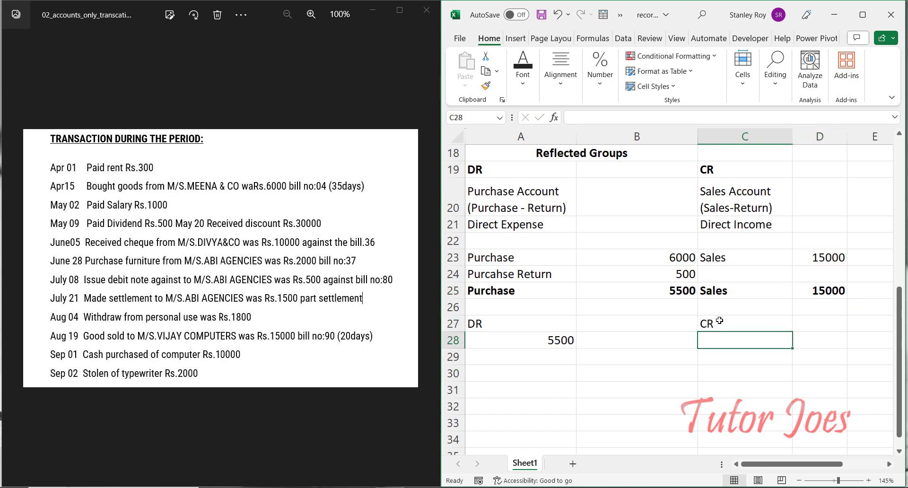
key(Right)
text(1)
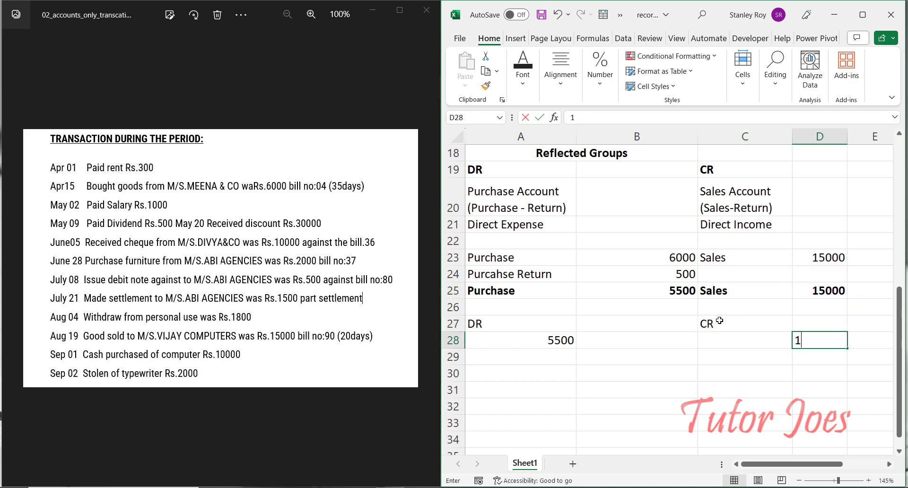
text(5000)
key(Return)
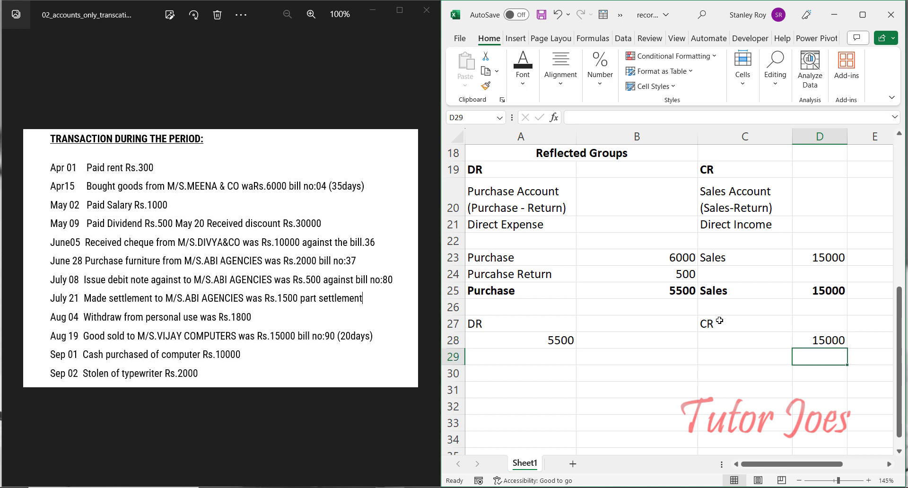
- Enter GROSS Profit in A30 with the rule CR - DR in B30 and Sales-Purchase in C30
key(Left)
key(Left)
key(Left)
key(Down)
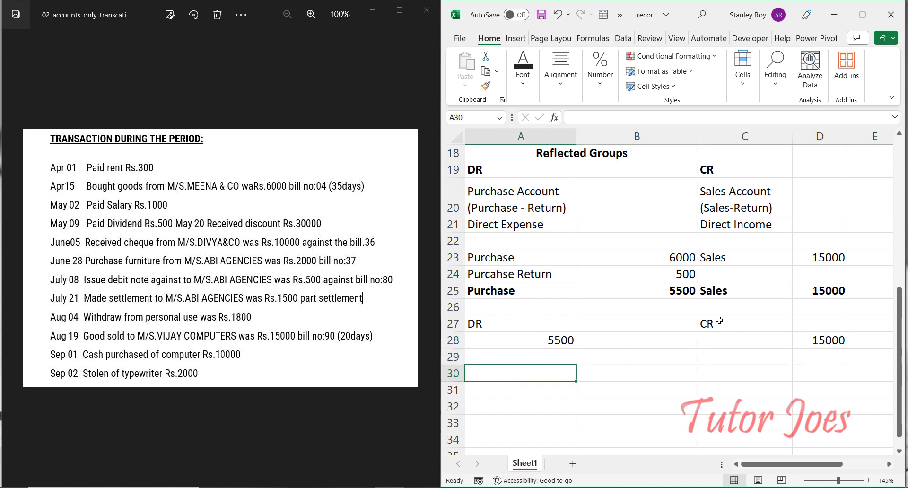
text(G)
text(SS)
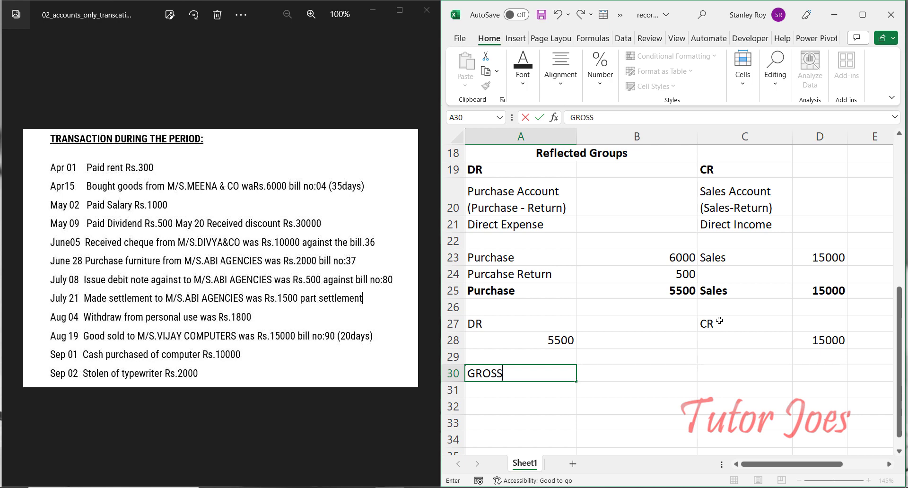
text( PRofit)
key(Tab)
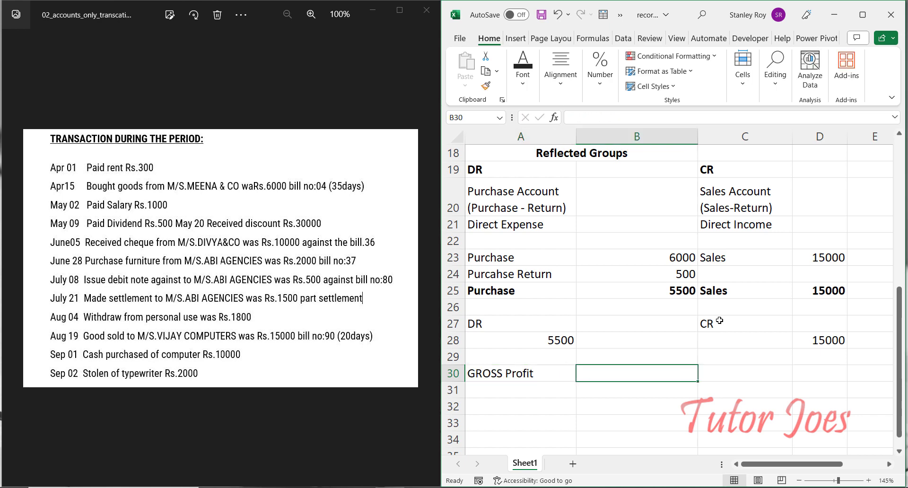
text(CR)
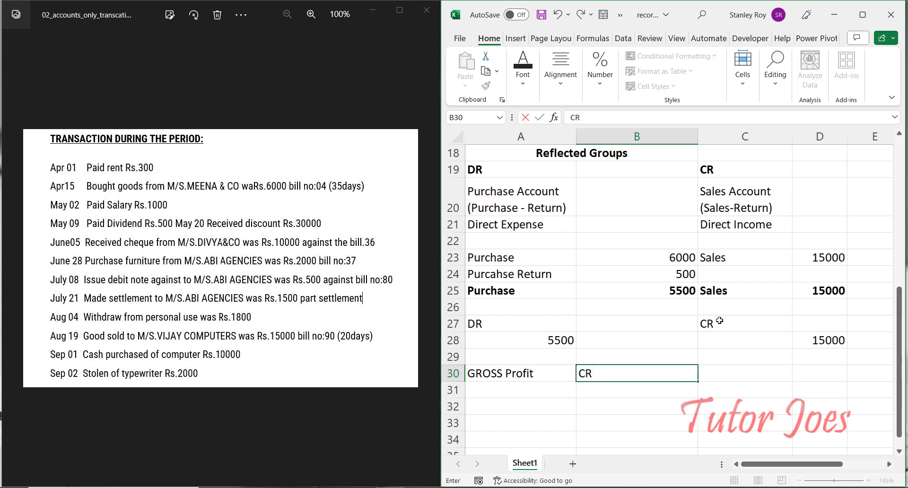
text( - DR)
key(Tab)
text(Sal)
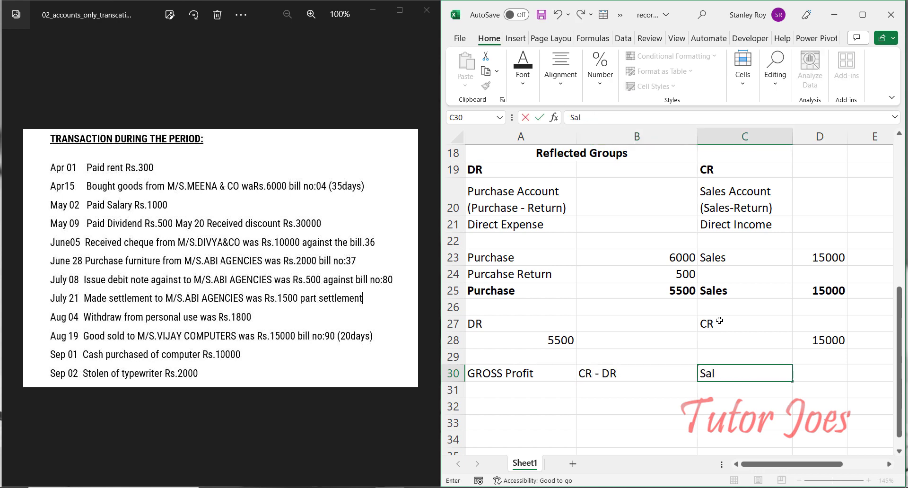
text(es-Purchase)
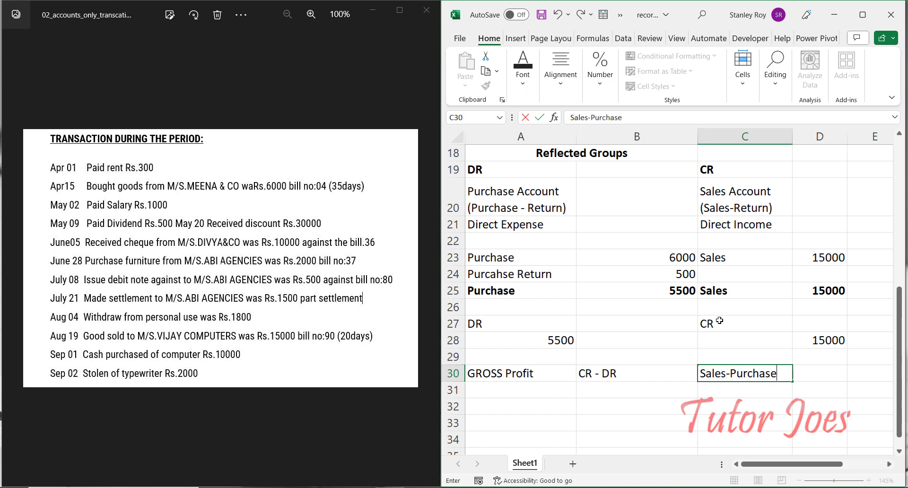
key(Return)
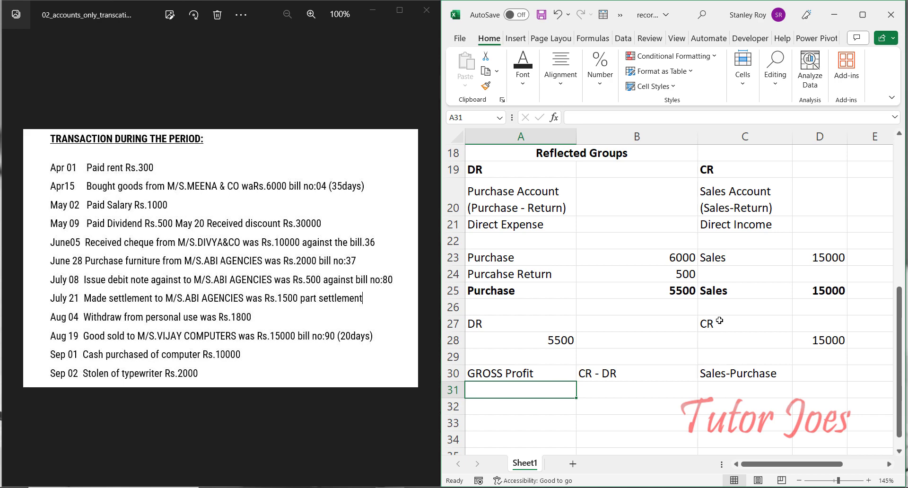
- Enter Gross Loss in A31 with the rule DR-CR in B31 and Purchase-Sales in C31
text(GR)
key(BackSpace)
text(r)
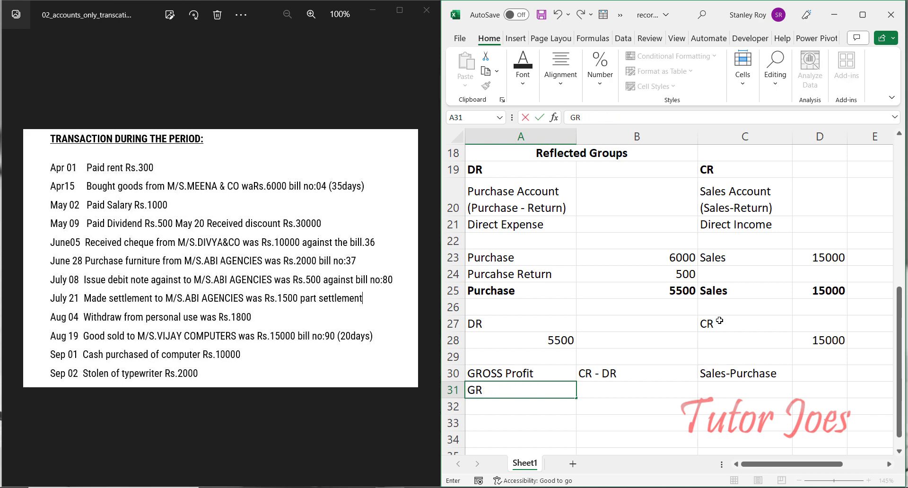
key(BackSpace)
text(ross Loss)
key(Tab)
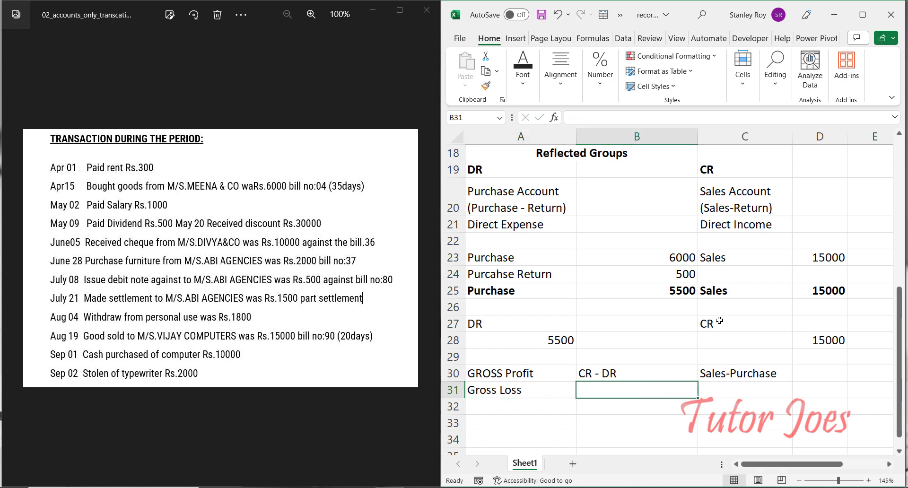
text(DR-CR)
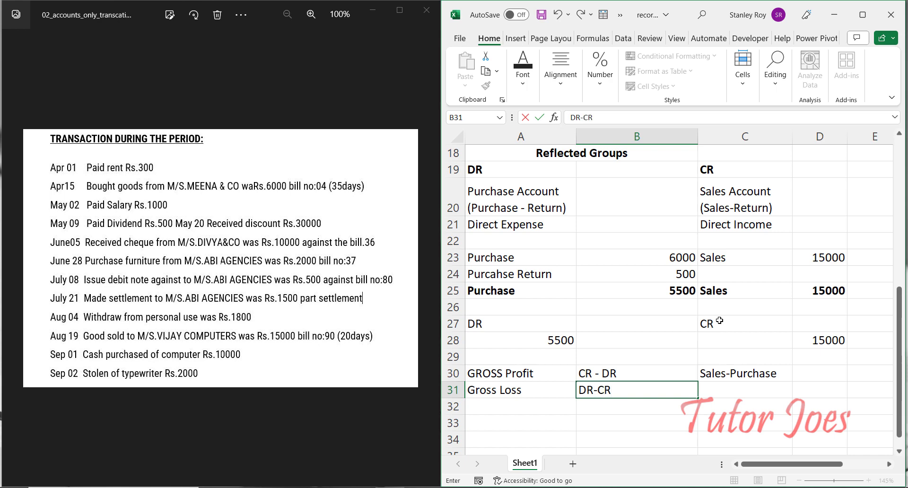
key(Tab)
text(Pur)
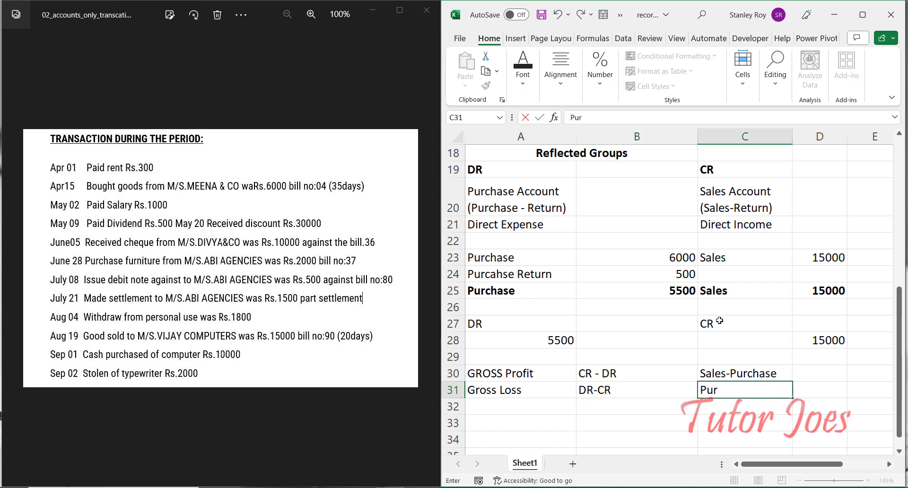
text(chase-Sales)
key(Return)
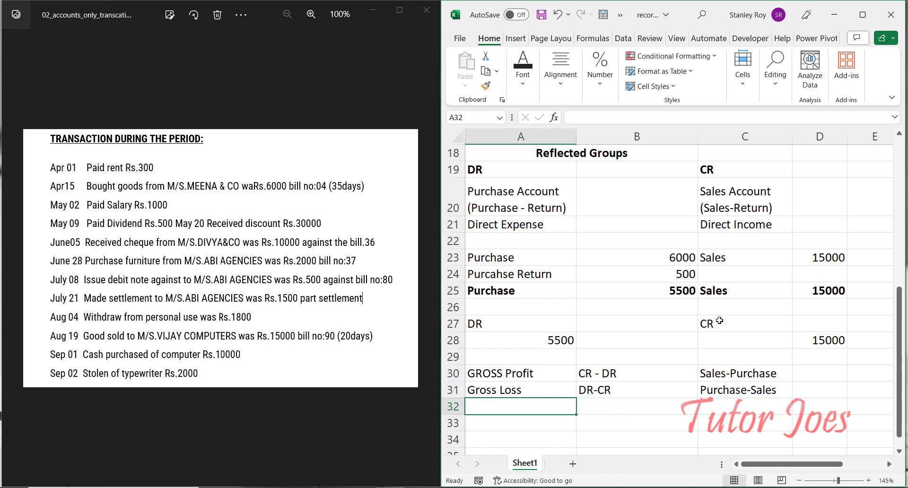
- Enter the label Gross Profit in A33 and the working 15000-5500 as text in B33
click(821, 340)
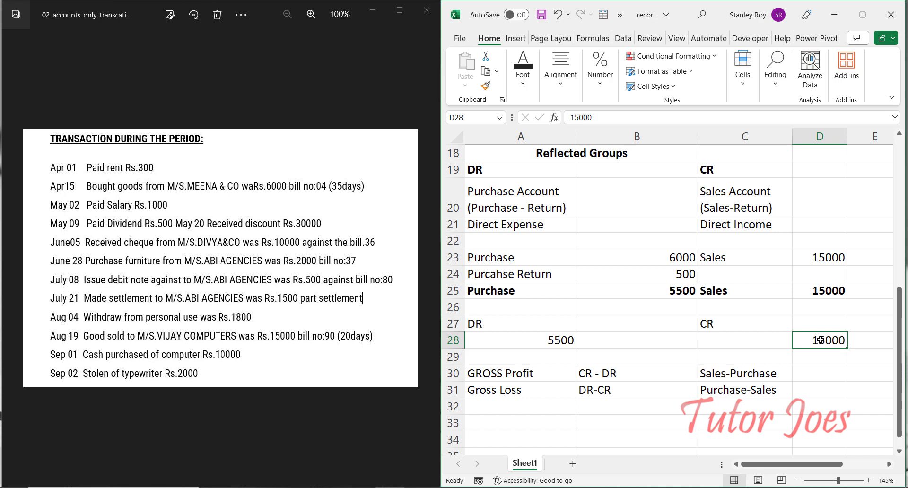
drag(522, 374, 604, 373)
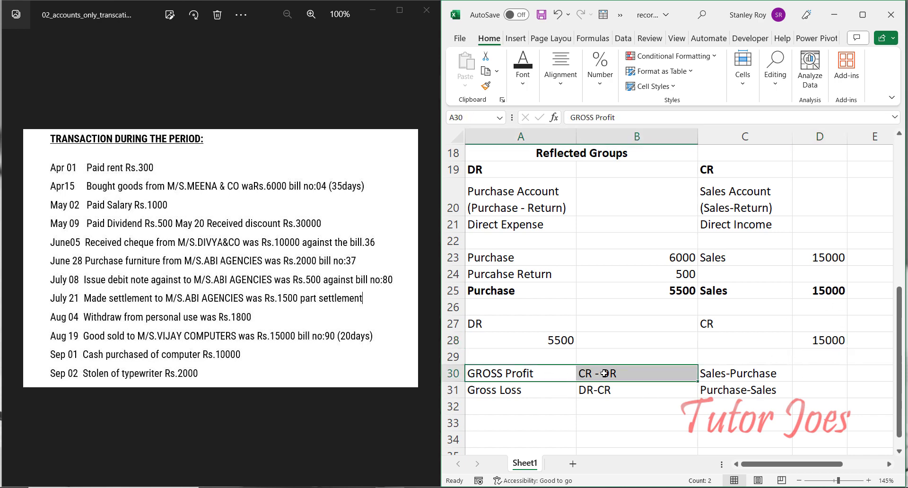
click(501, 417)
double_click(502, 417)
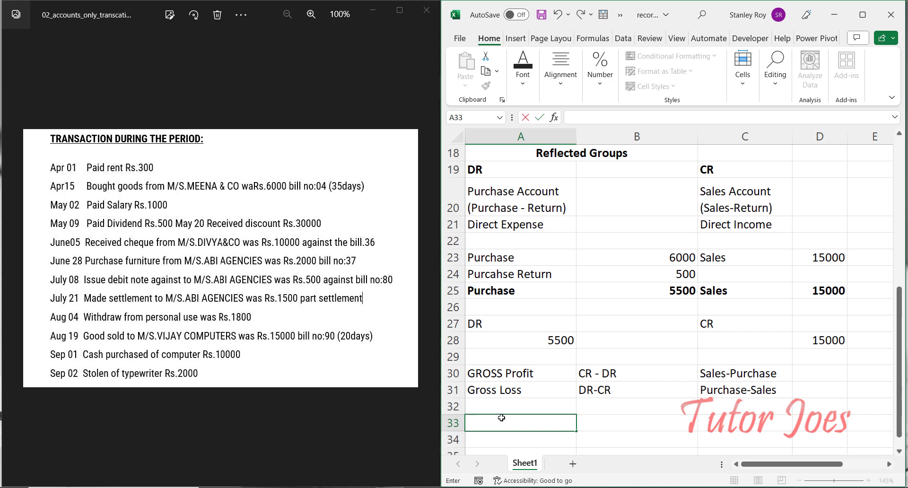
text(Gross PRo)
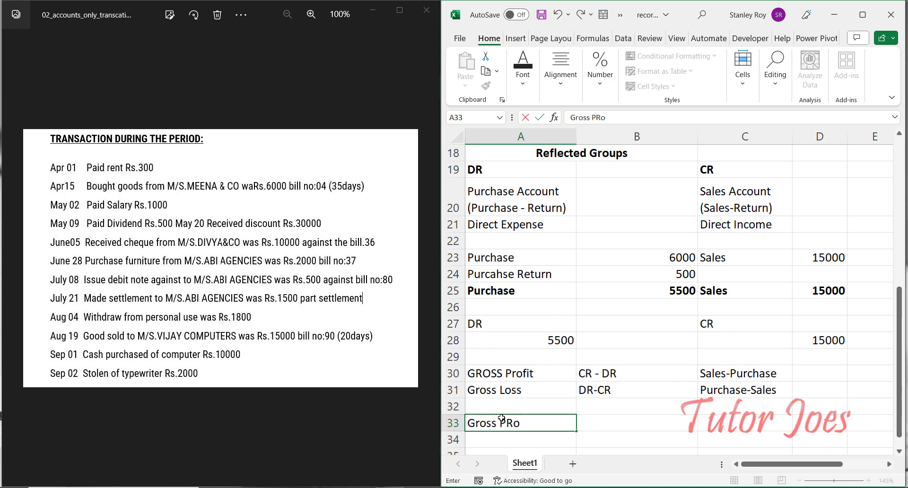
text(fit)
key(Tab)
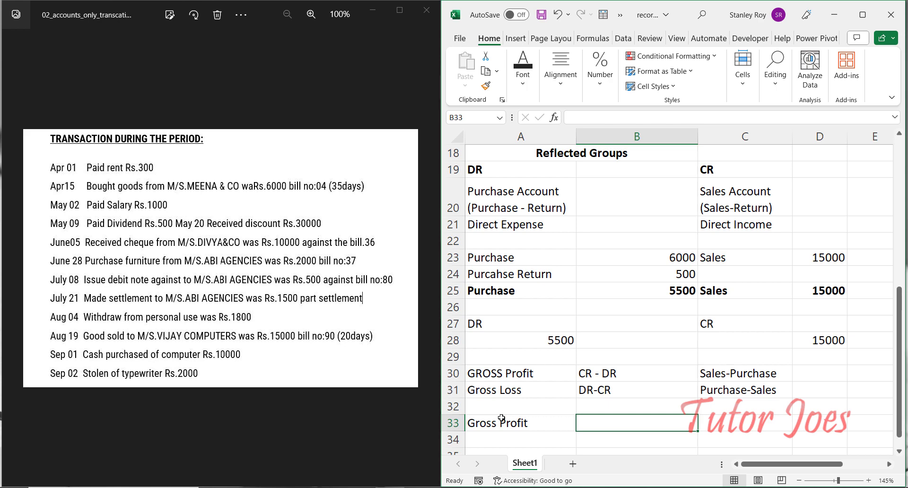
text(15000-)
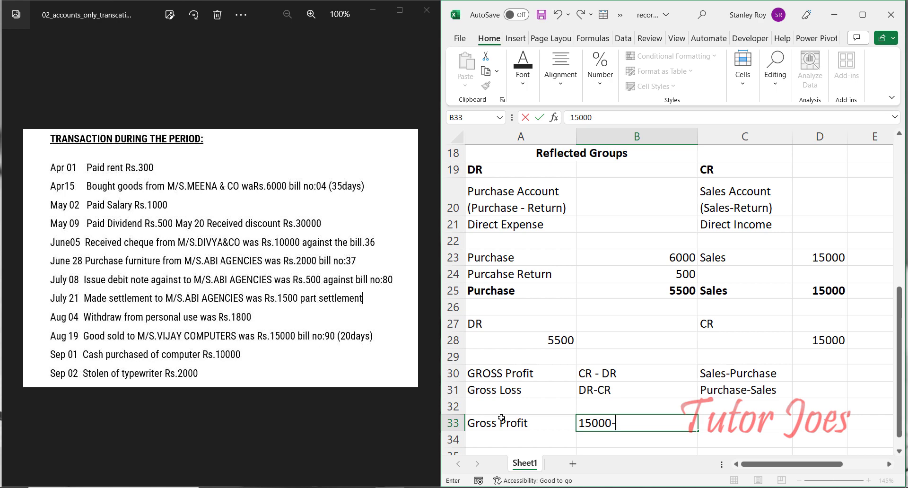
text(5500)
key(Tab)
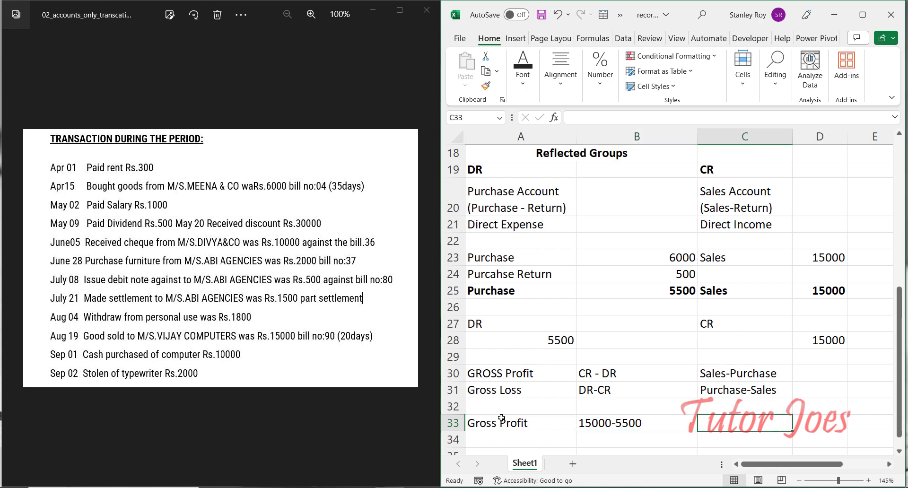
- Calculate the gross profit in C33 with the formula =D25-B25, subtracting net purchases from sales
text(=)
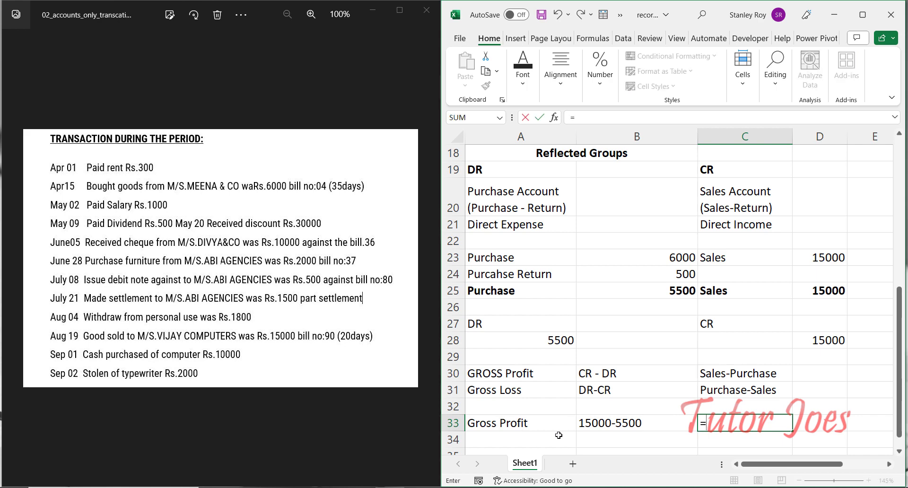
click(824, 291)
text(-)
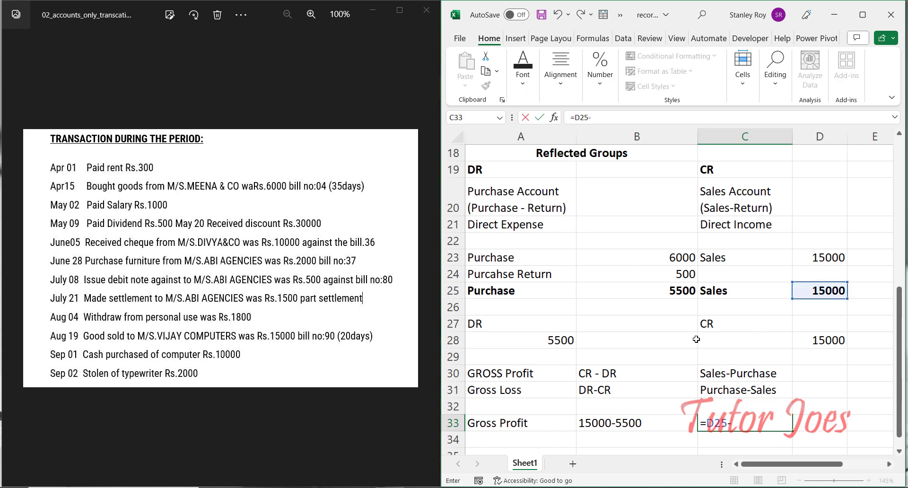
click(644, 291)
key(Return)
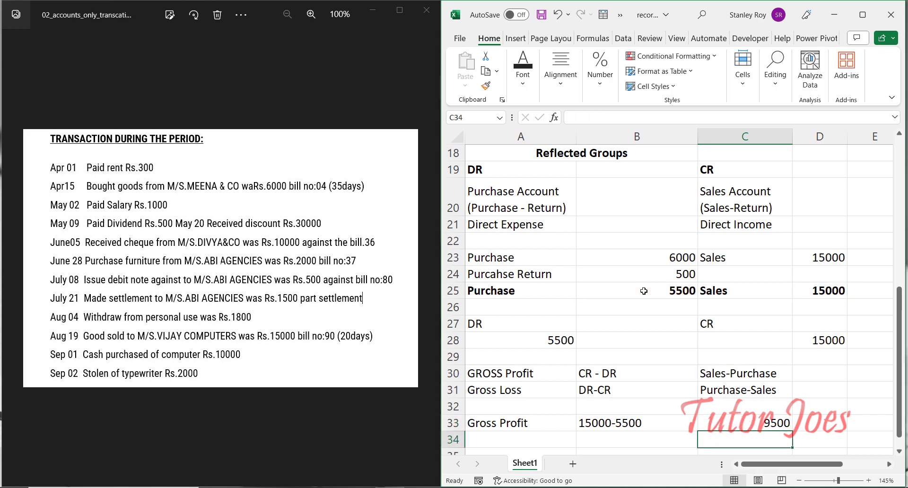
- Make the Gross Profit label in A33 and its amount in C33 bold
click(742, 422)
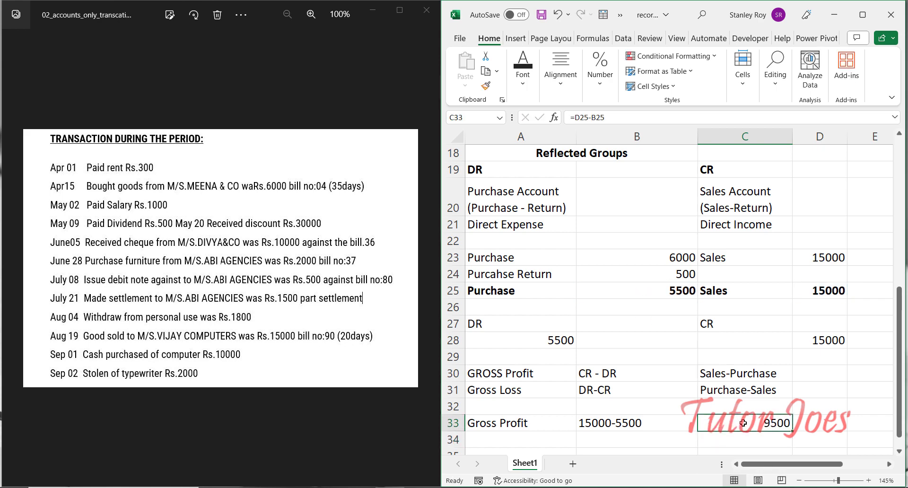
ctrl+click(502, 423)
key(ctrl+b)
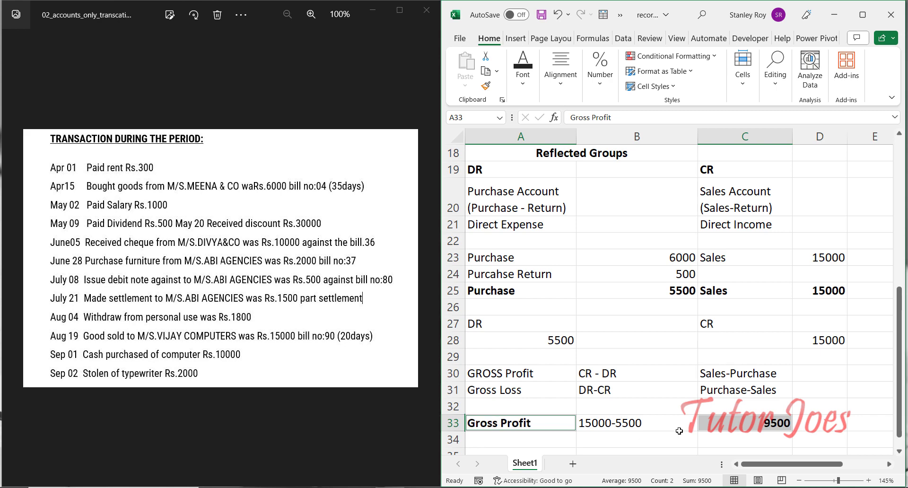
key(Right)
key(Right)
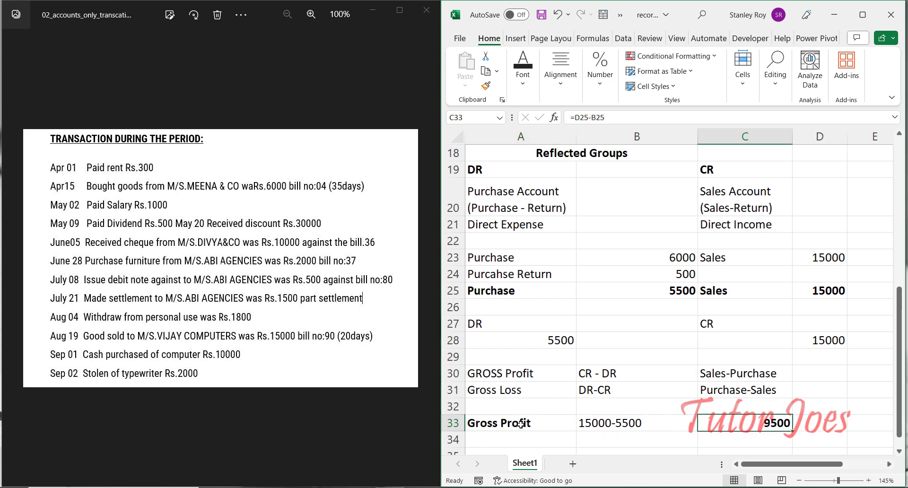
- Switch to TallyPrime, quit ledger creation and open Royal Park's Profit & Loss A/c to check the gross profit
key(alt+Tab)
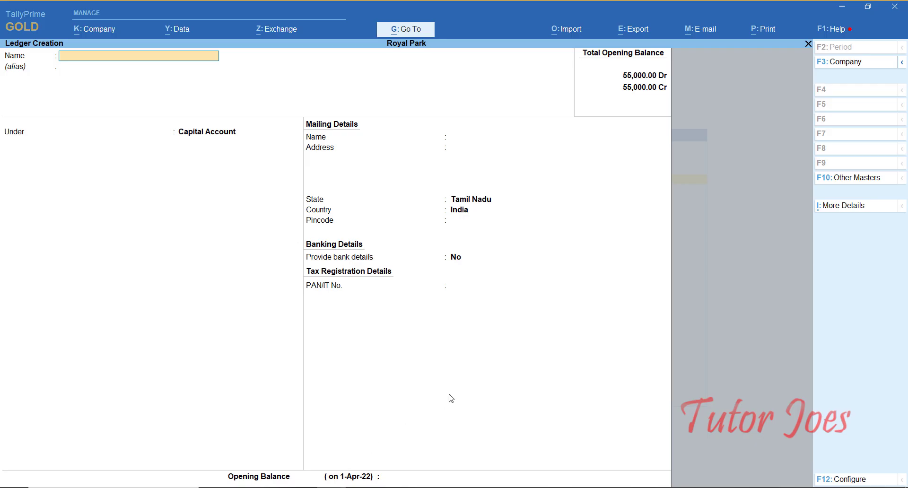
key(Escape)
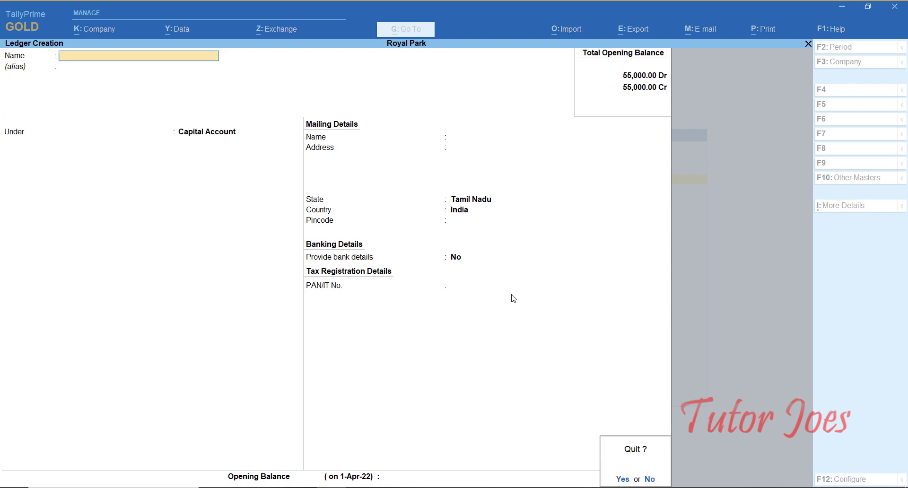
key(y)
key(Escape)
key(Down)
key(Down)
key(Down)
key(Down)
key(Down)
key(Down)
key(Down)
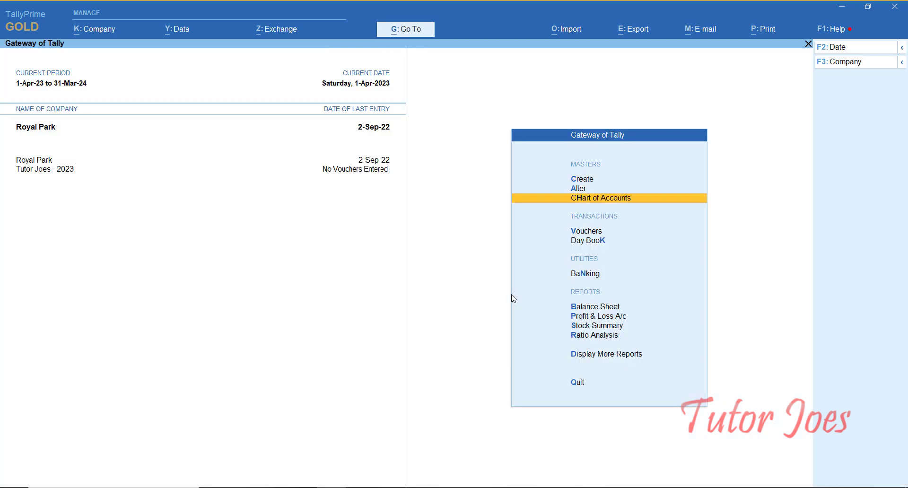
key(Return)
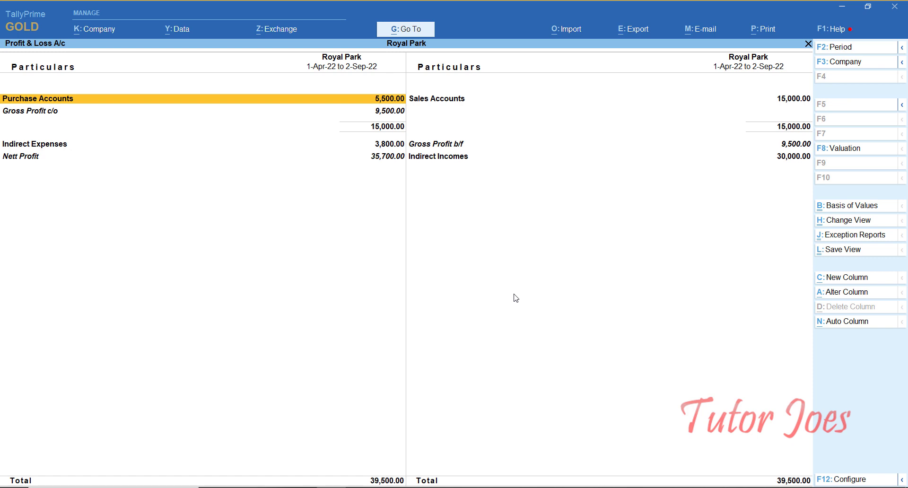
key(Right)
key(Down)
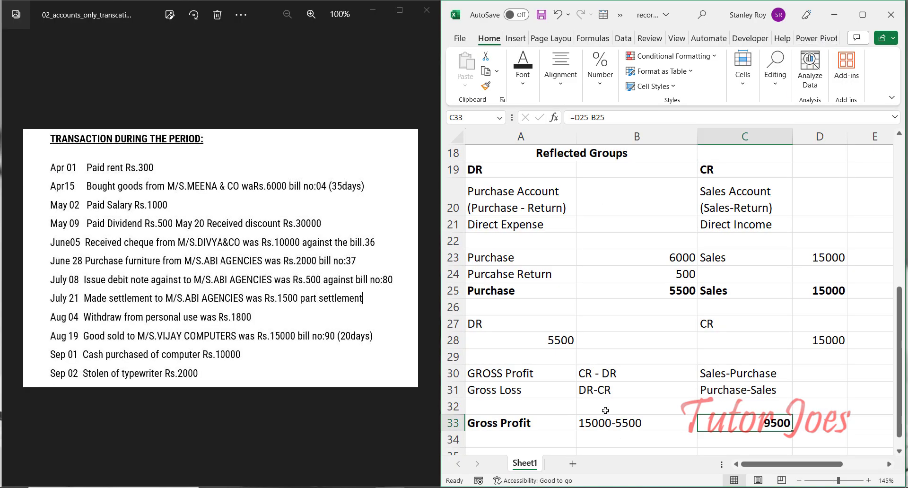
- Enter the bold heading NET in row 36, merged and centred across A36:D36 below the gross profit calculation
scroll(615, 392, down, 2)
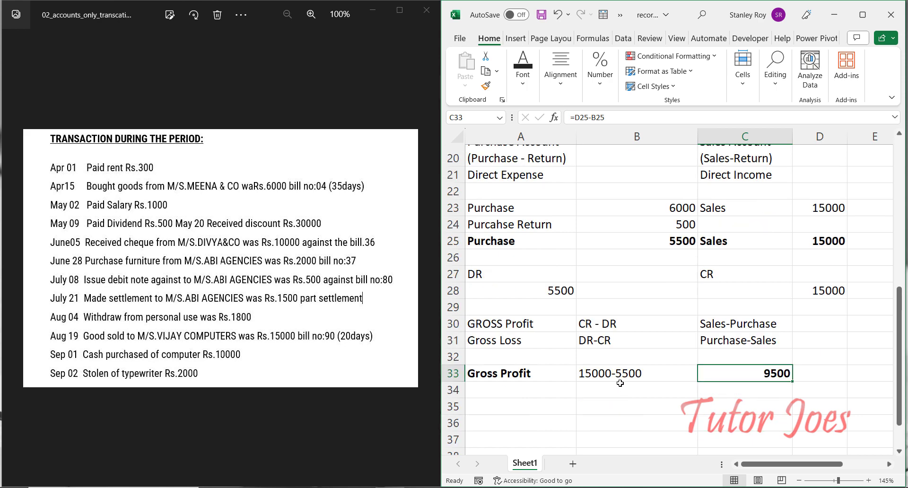
click(530, 328)
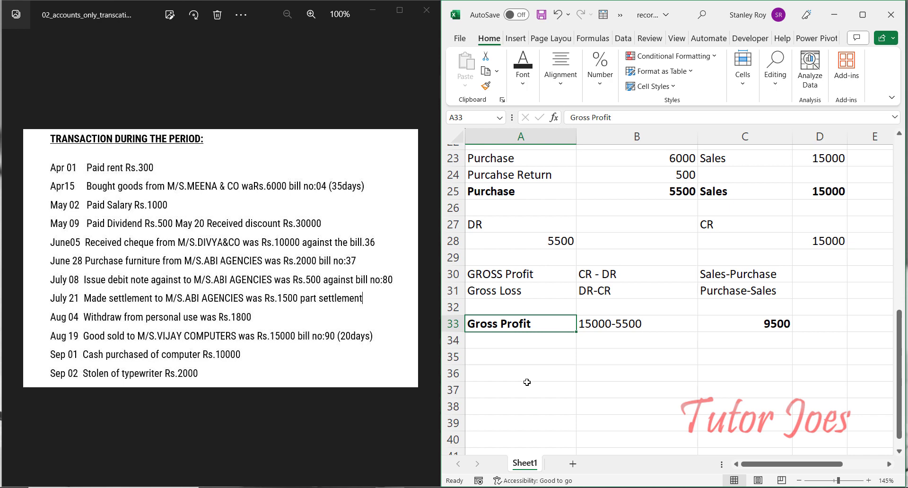
scroll(527, 382, up, 4)
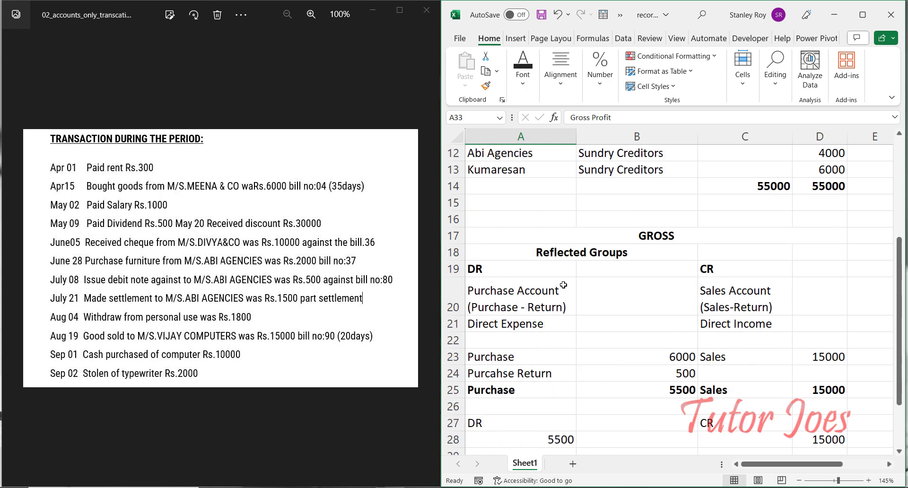
scroll(546, 323, down, 5)
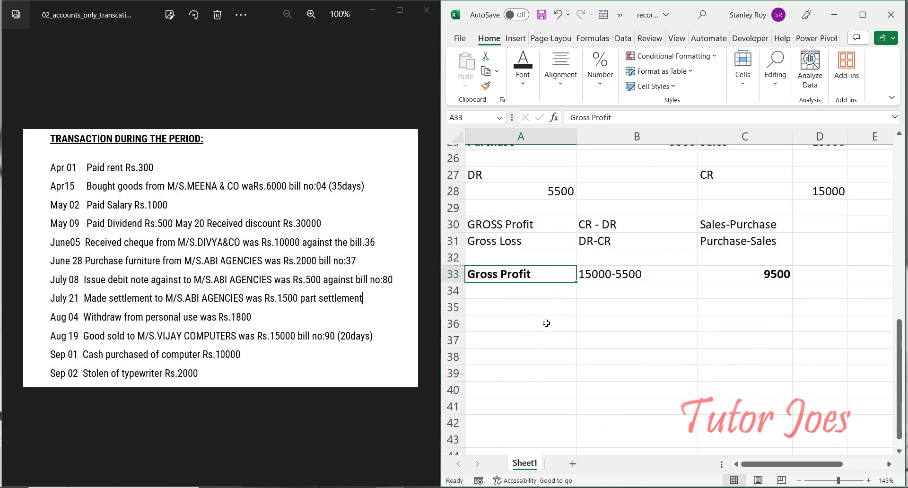
click(509, 327)
text(net)
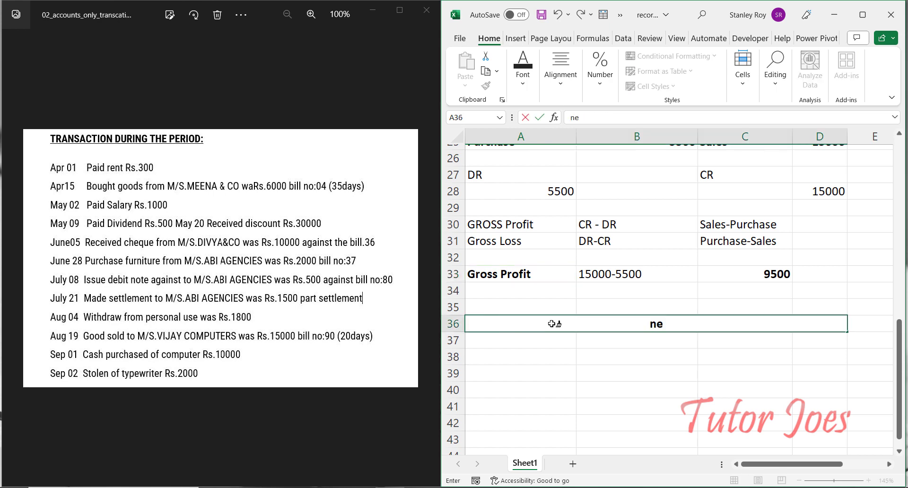
key(BackSpace)
key(BackSpace)
key(BackSpace)
text(NET)
key(Return)
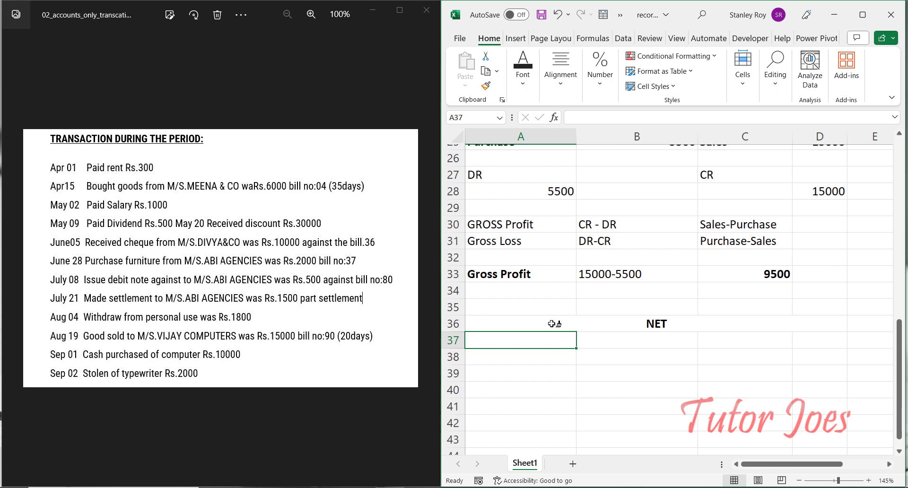
- Copy the Reflected Groups heading with its DR and CR labels from A18:C19 to A37, under the NET heading
scroll(562, 331, up, 3)
drag(558, 157, 709, 170)
key(ctrl+c)
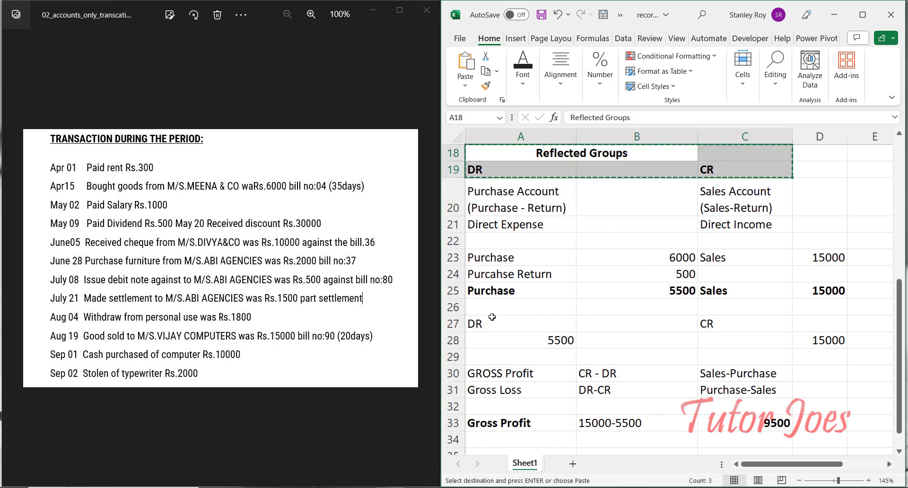
scroll(492, 322, down, 4)
click(509, 292)
key(ctrl+v)
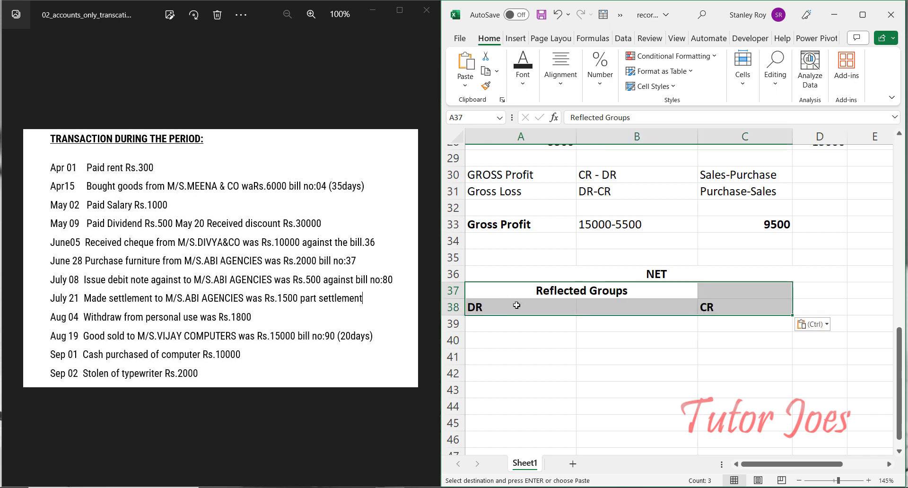
- Enter Indirect Expense in A39 under DR and Indirect Income in C39 under CR
click(492, 327)
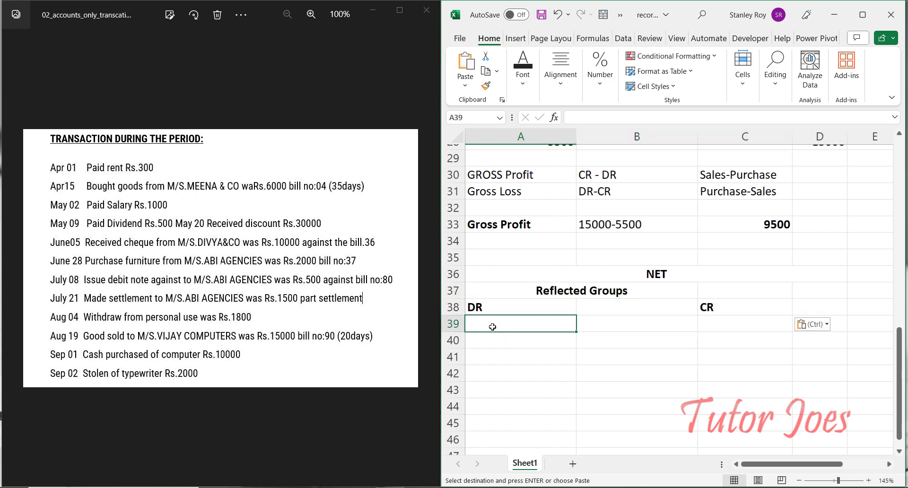
text(In)
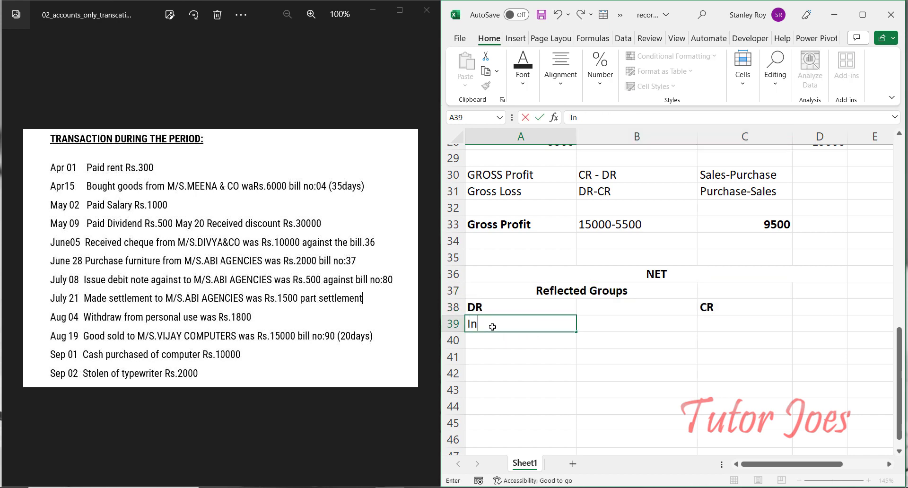
text(direct Expense)
key(Tab)
key(Tab)
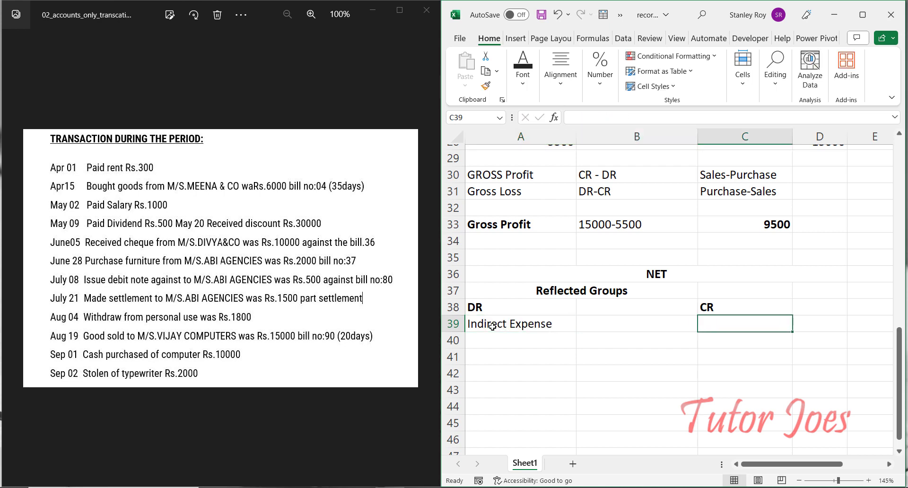
text(Indire)
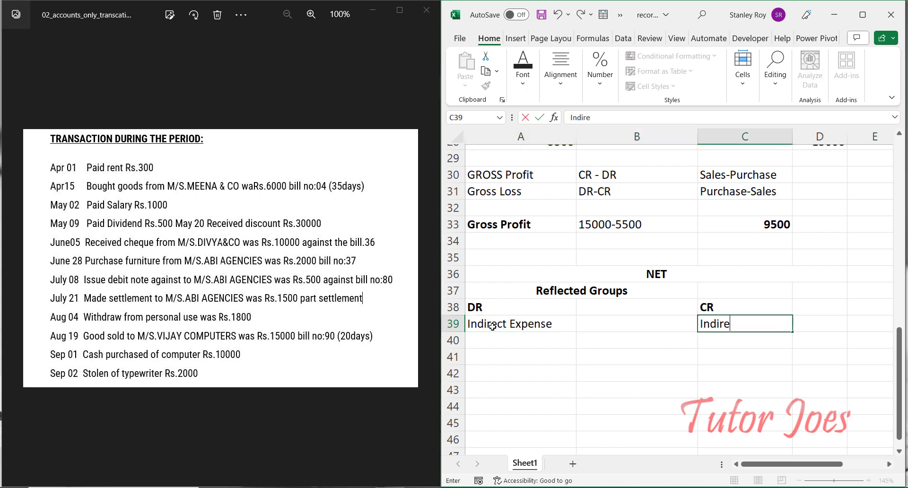
text(ct Income)
key(Return)
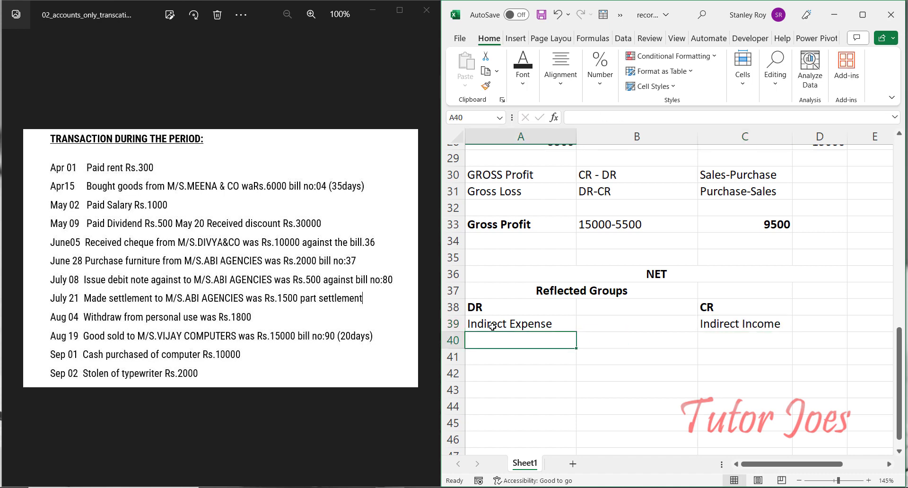
- Copy the Indirect Expense label from A39 to A43 and merge and centre it across A43:B43
click(493, 327)
key(Down)
click(578, 364)
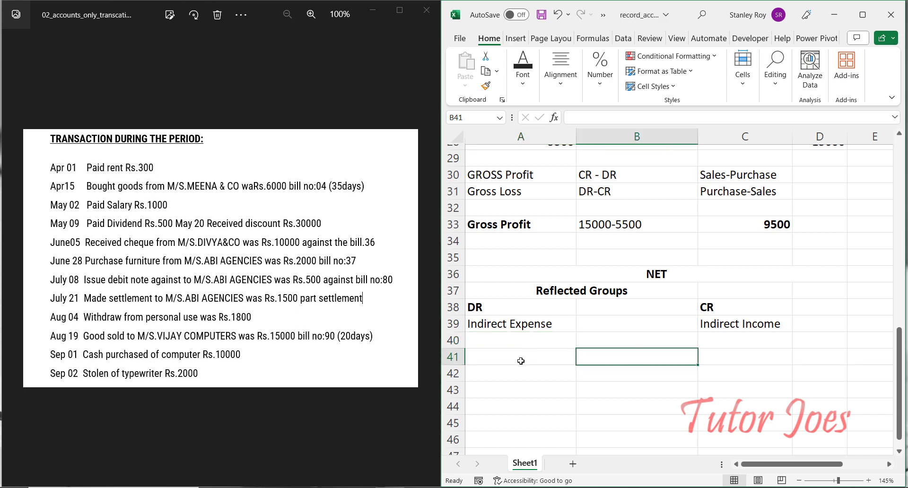
click(486, 362)
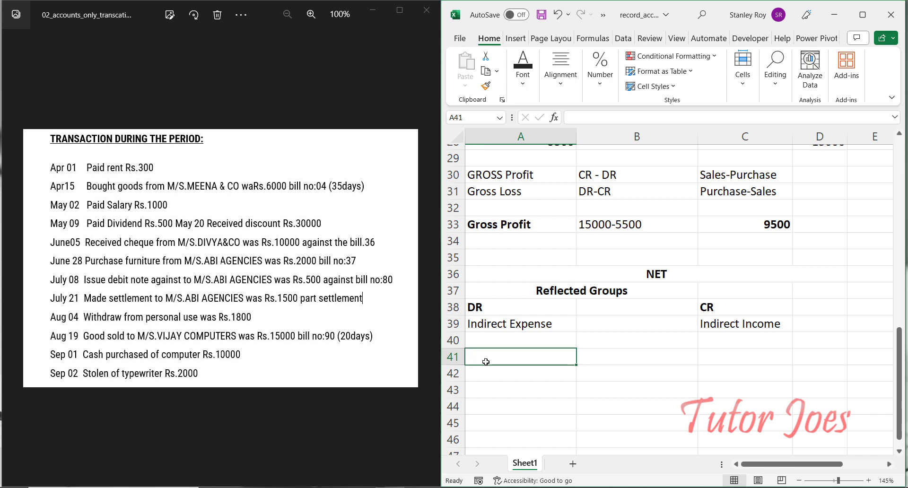
click(506, 327)
key(ctrl+c)
click(512, 393)
key(ctrl+v)
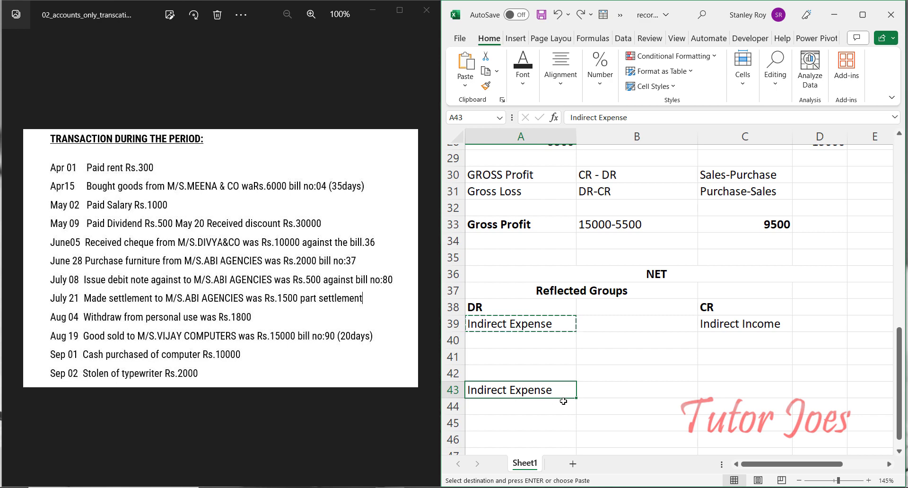
shift+click(607, 390)
click(561, 71)
click(587, 156)
key(Return)
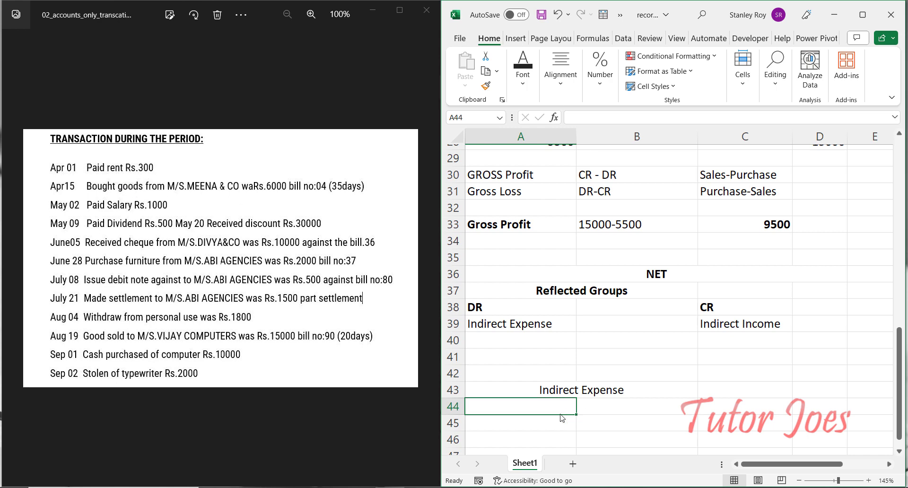
- List Rent in A44 with the amount 300 in B44, under the Indirect Expense heading
text(Rent)
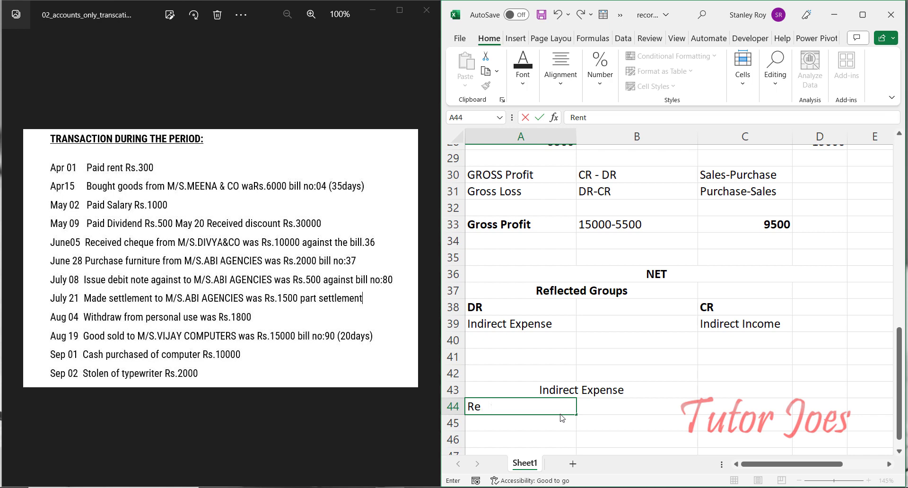
key(BackSpace)
key(BackSpace)
text(nt)
key(Tab)
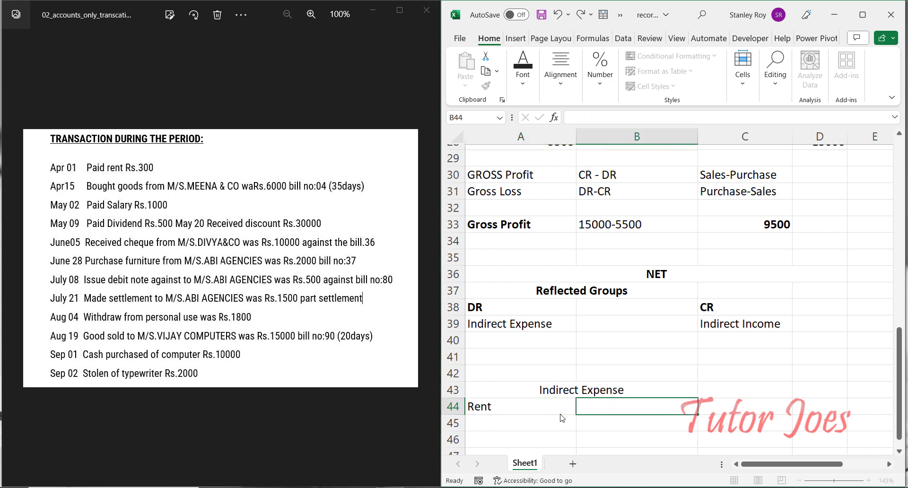
text(300)
key(Return)
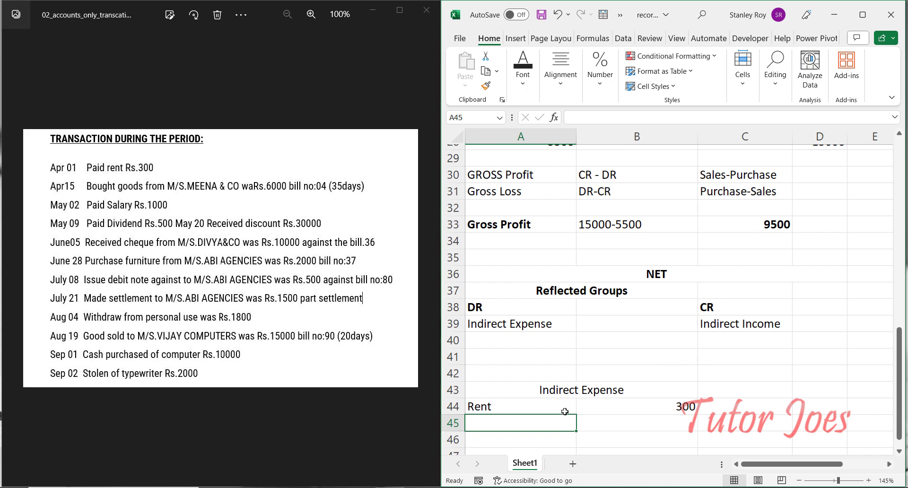
- List Salary in A45 with the amount 1000 in B45
text(Sal)
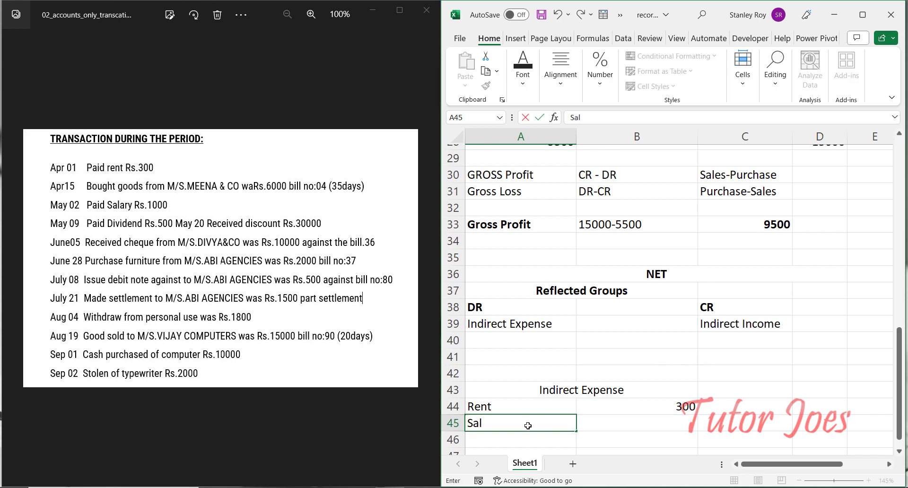
text(ary)
key(Tab)
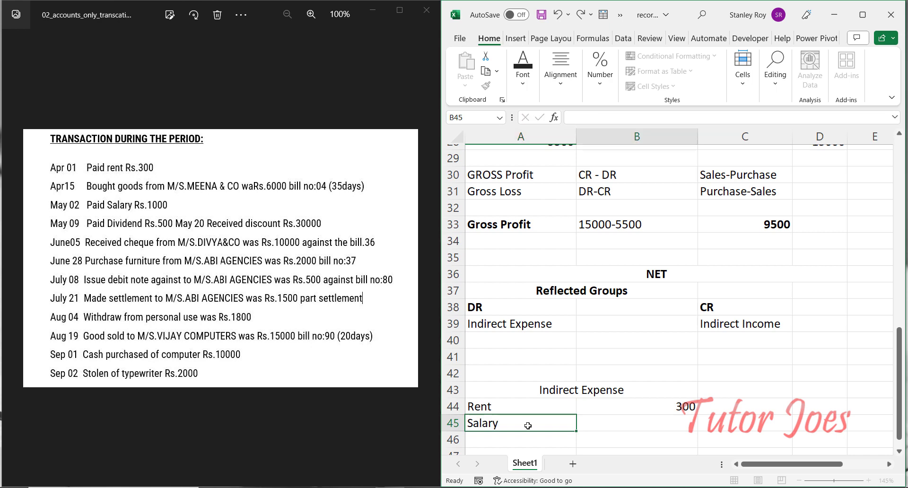
text(1000)
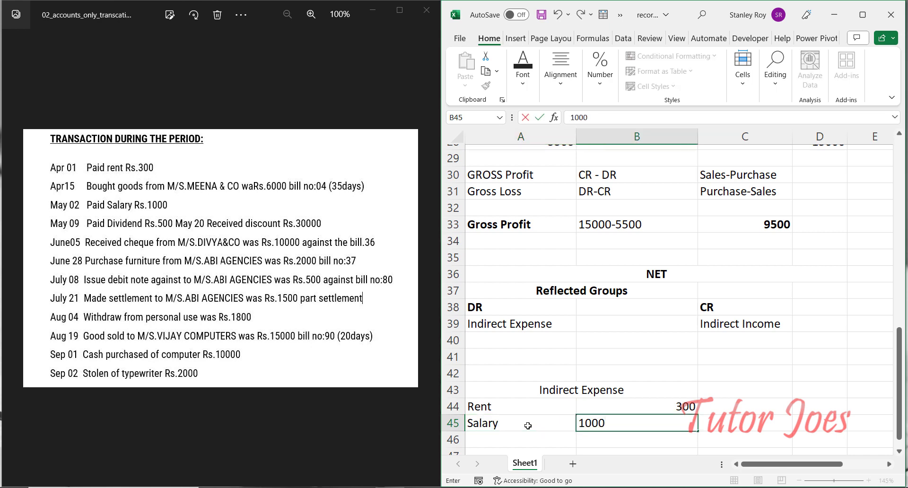
key(Return)
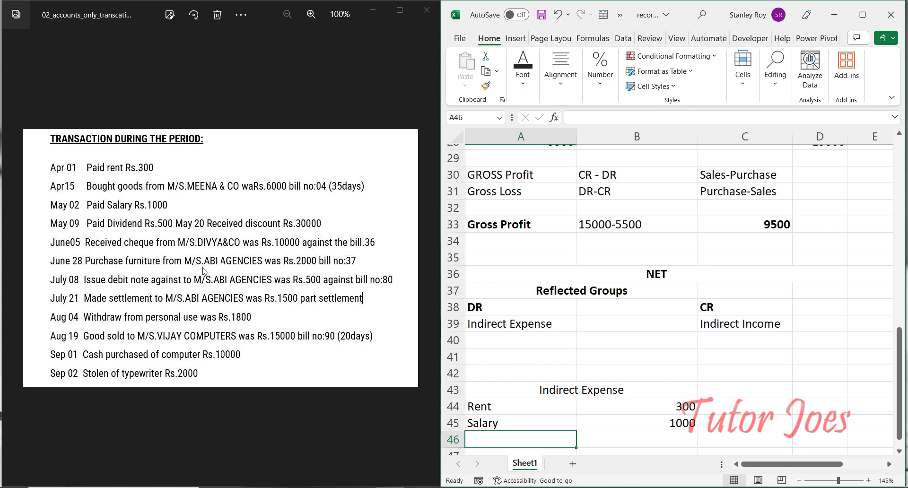
- List Dividend in A46 with the amount 500 in B46
scroll(549, 404, down, 4)
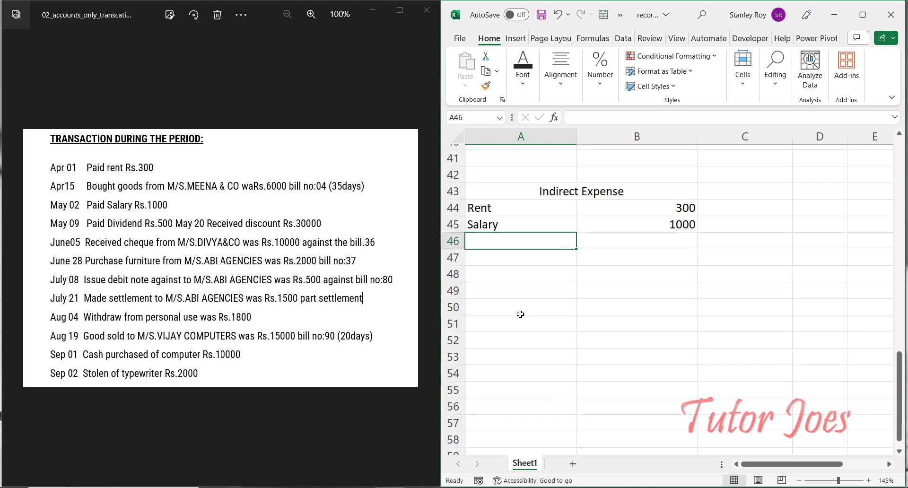
text(Divie)
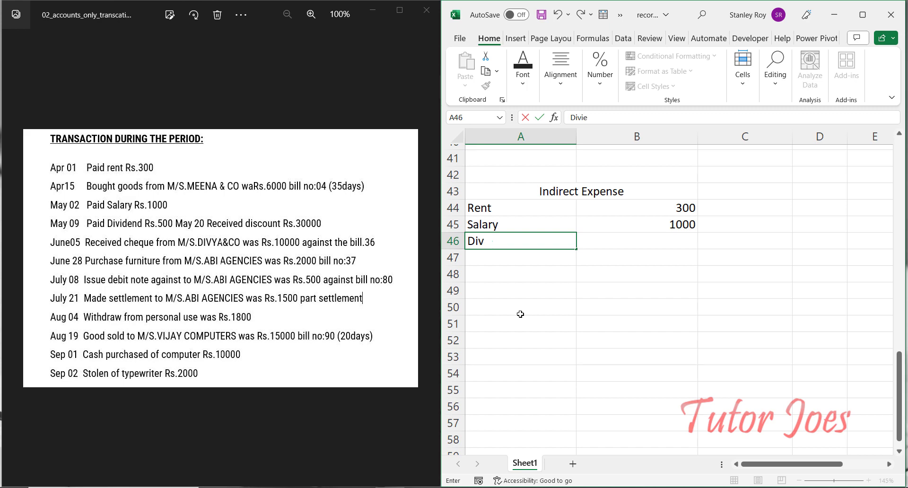
key(BackSpace)
key(BackSpace)
text(idend)
key(Tab)
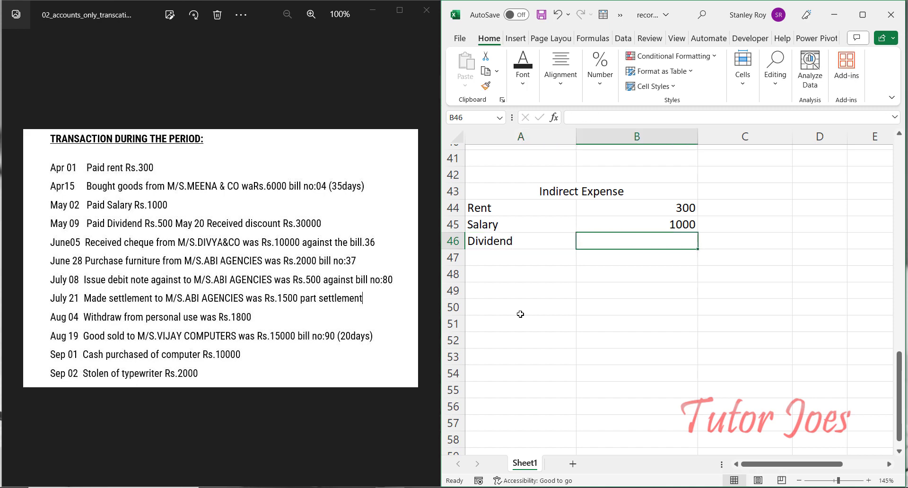
text(500)
key(Return)
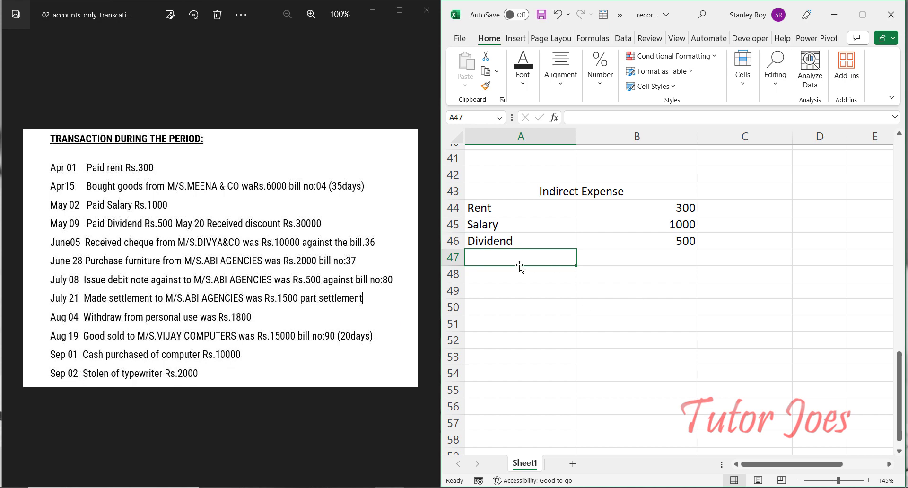
- List the typewriter loss as Stolen in A47 with the amount 2000 in B47
text(Stolen)
key(Tab)
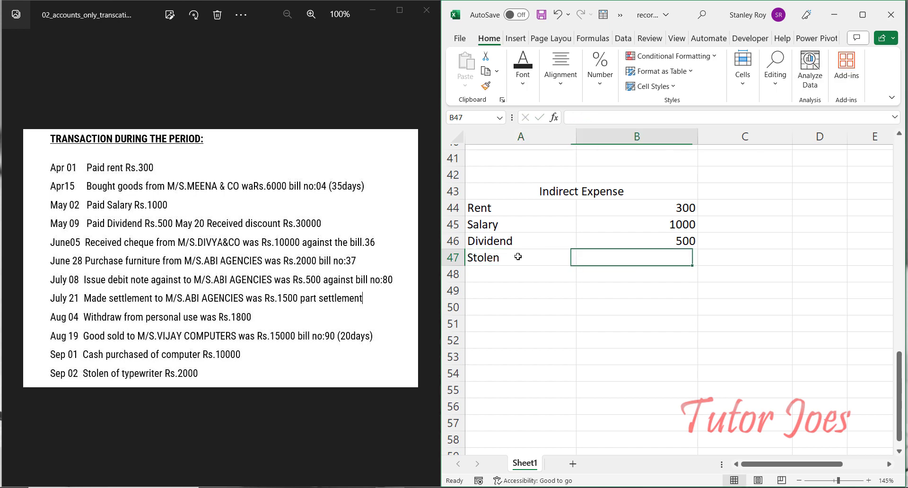
text(2000)
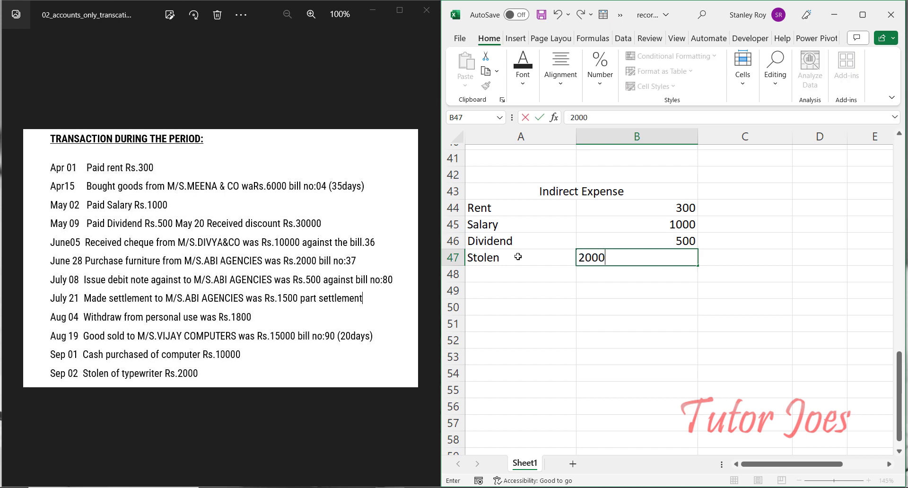
key(Return)
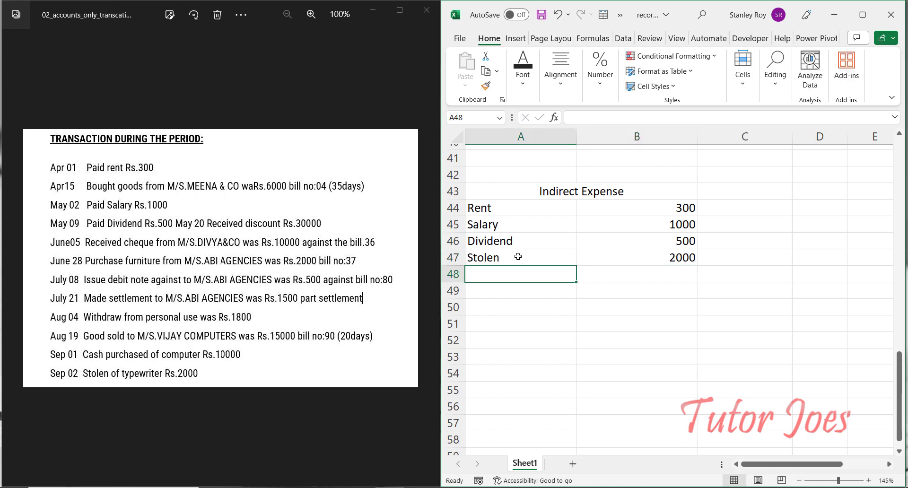
- Total the indirect expenses in B48 with the formula =SUM(B44:B47)
click(656, 271)
text(=)
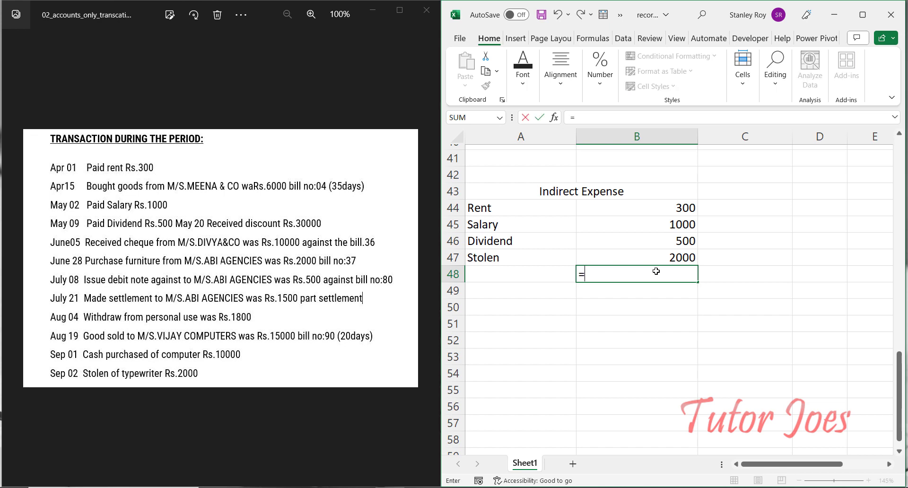
text(sum()
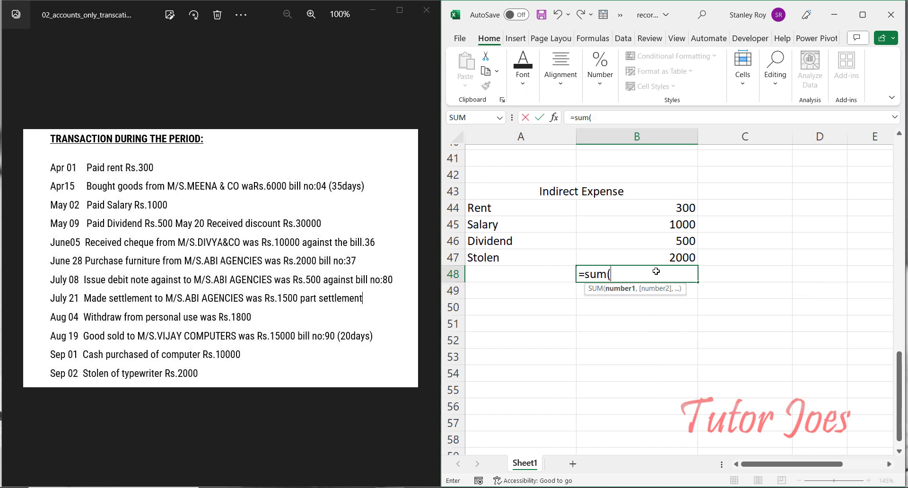
drag(654, 208, 656, 255)
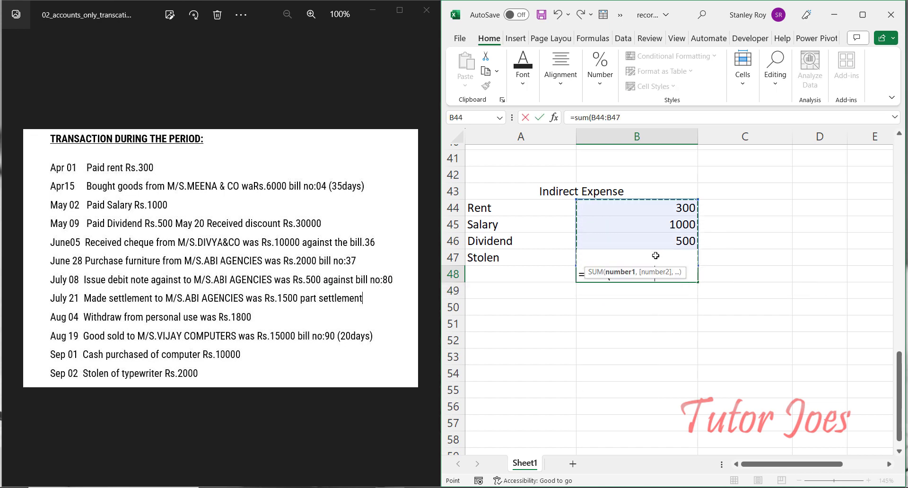
key(Return)
key(Up)
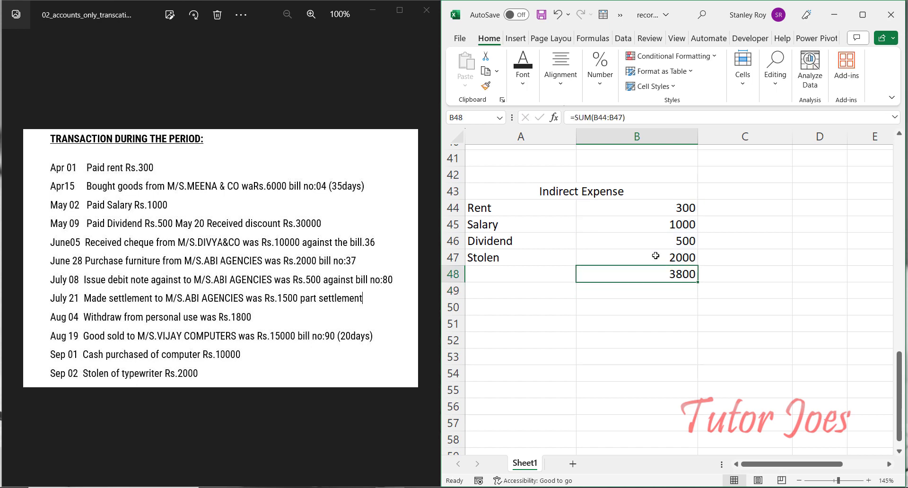
- Make the total in B48 bold and label it DR in A48, also in bold
key(ctrl+b)
click(527, 277)
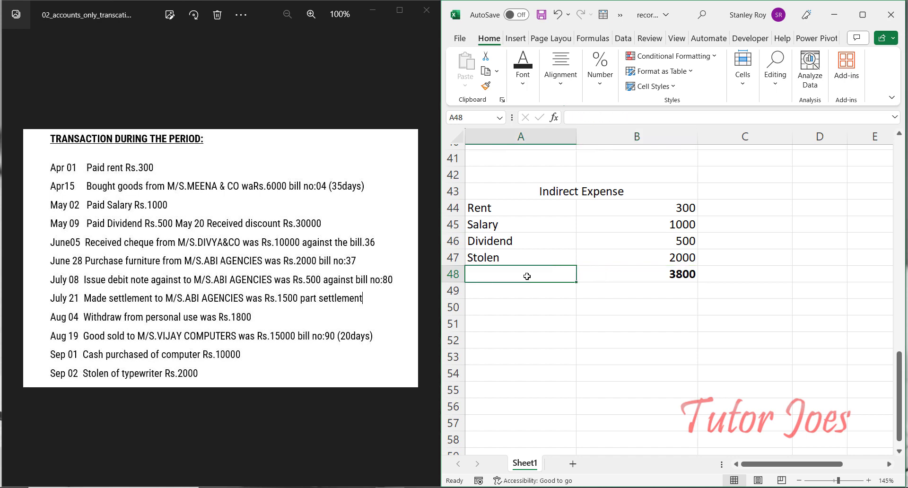
text(DR)
key(Return)
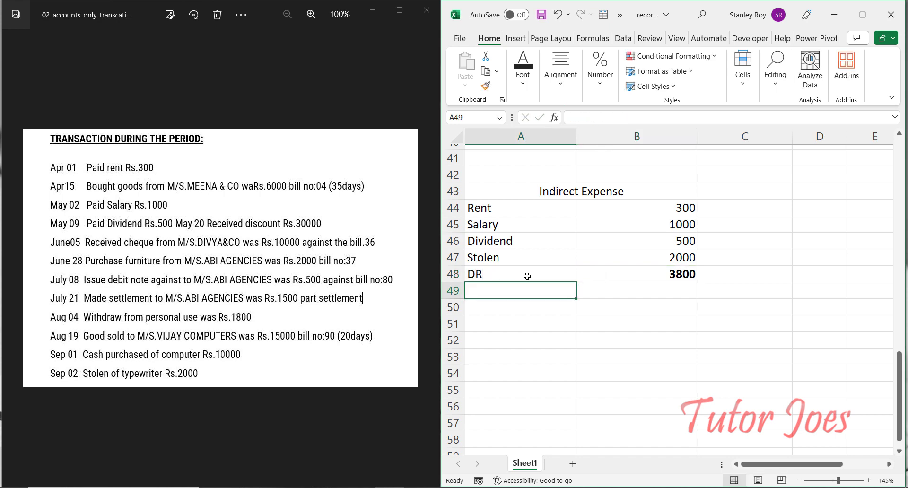
key(Up)
key(ctrl+b)
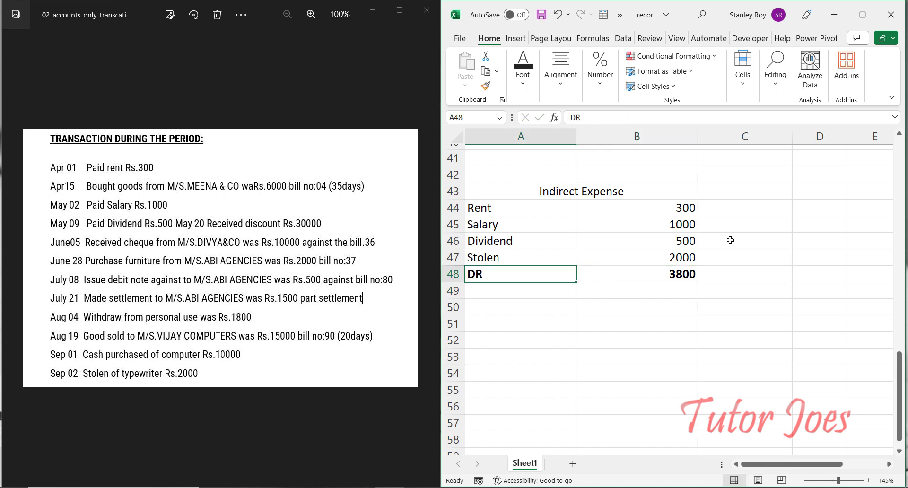
- Merge and center C43:D43 and enter the heading Indirect Income
click(820, 191)
scroll(773, 291, up, 2)
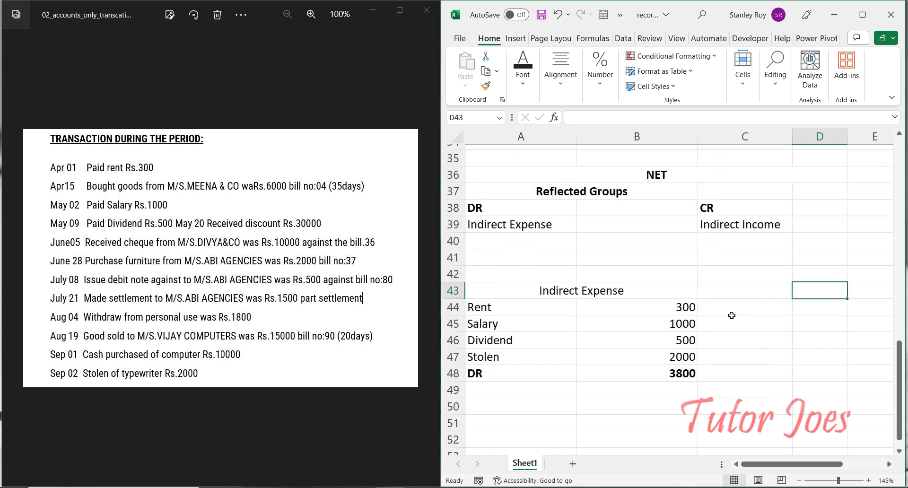
click(769, 294)
key(shift+Right)
key(alt+h)
key(z)
key(a)
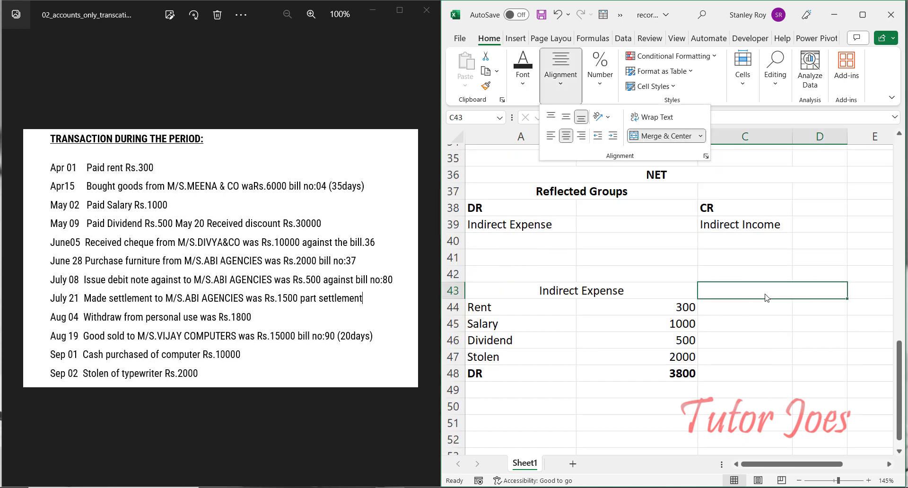
text(mcIndirect Income)
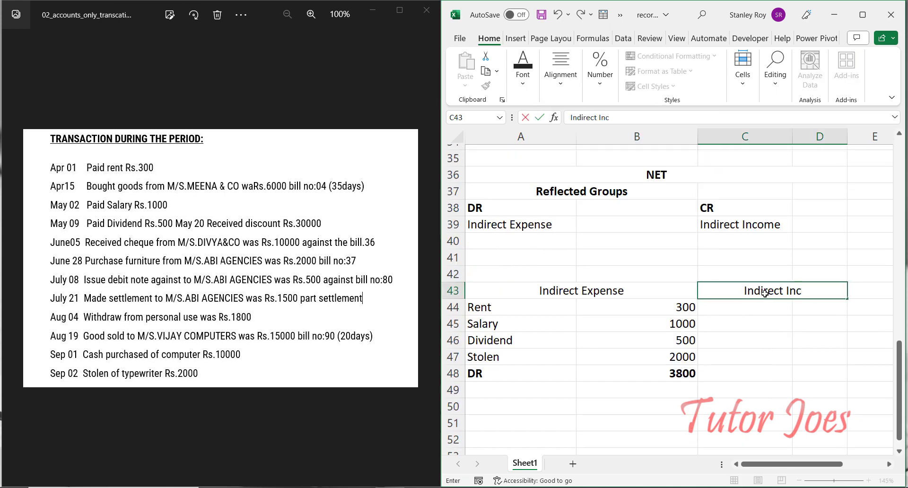
key(Return)
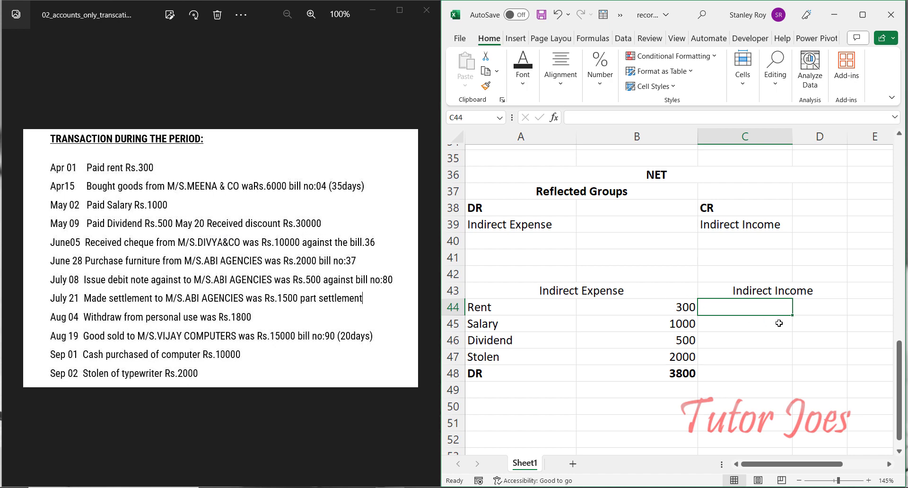
- List Discount Rec in C44 with the amount 30000 in D44
text(Disco)
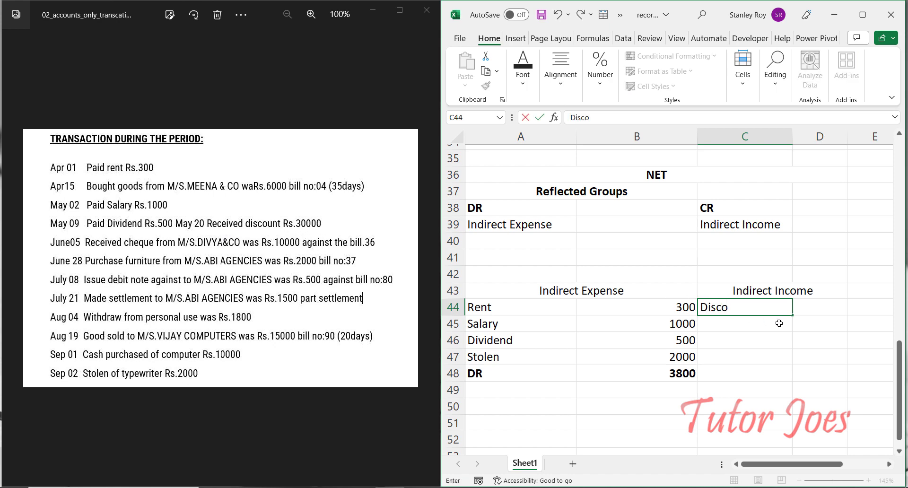
text(unt Rec)
key(Tab)
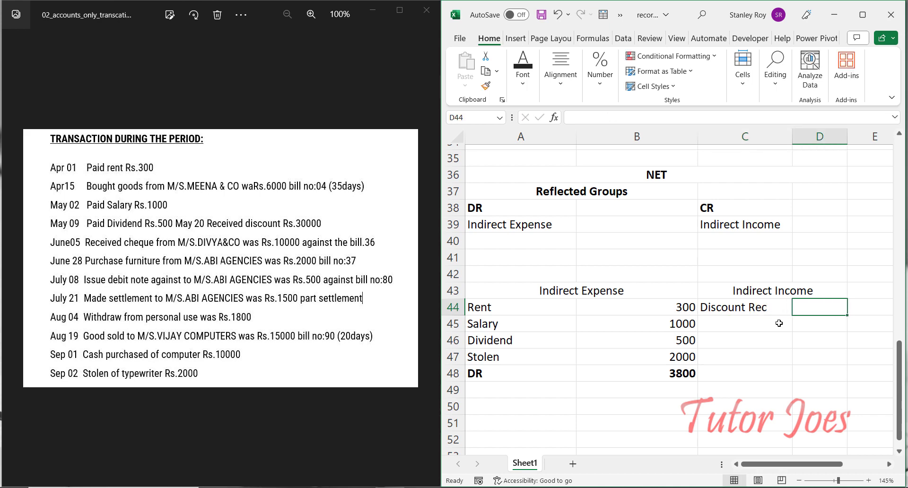
text(30000)
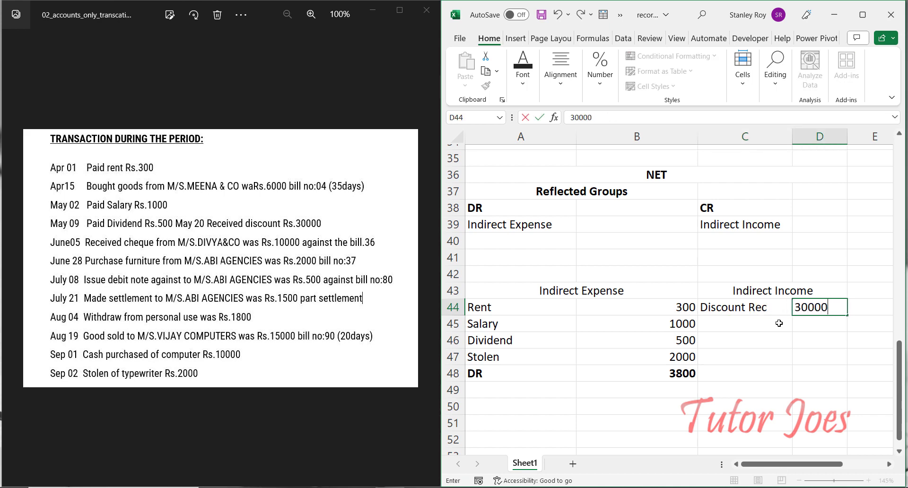
key(Return)
- Enter the income total as CR in C48 with 30000 in D48, in bold
key(Down)
key(Down)
key(Down)
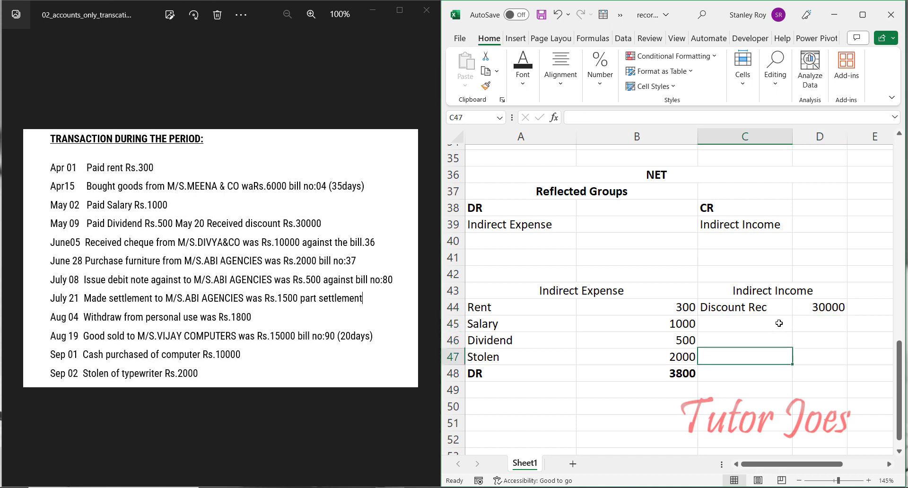
text(CR)
key(Tab)
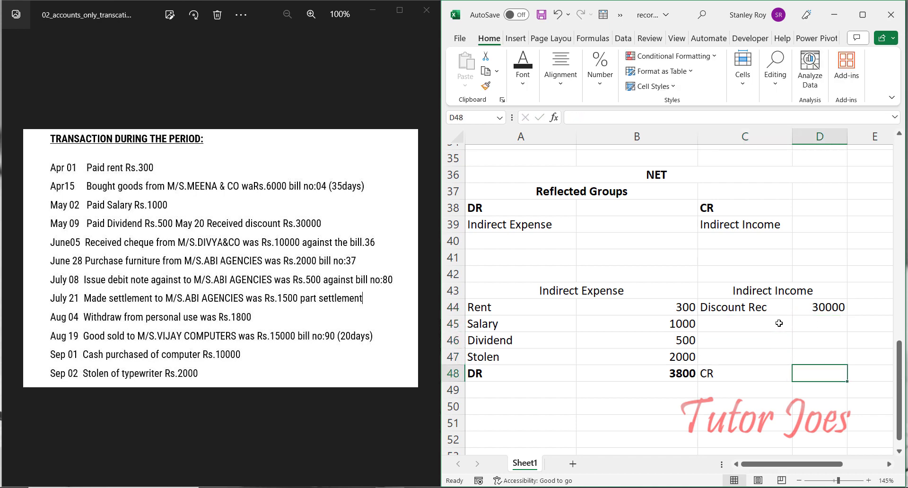
text(30000)
key(Return)
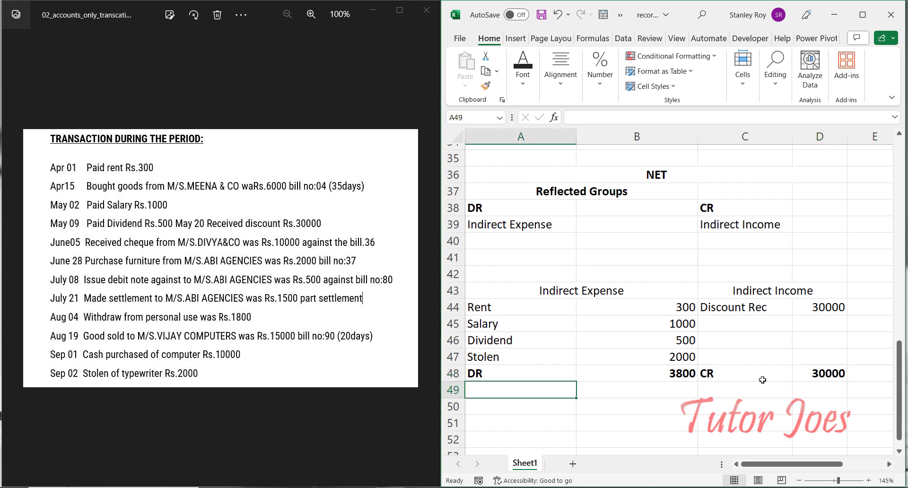
key(Up)
key(Right)
key(Right)
key(ctrl+b)
- Enter the label NET PROFIT in A51, below the expense and income tables
scroll(578, 355, down, 2)
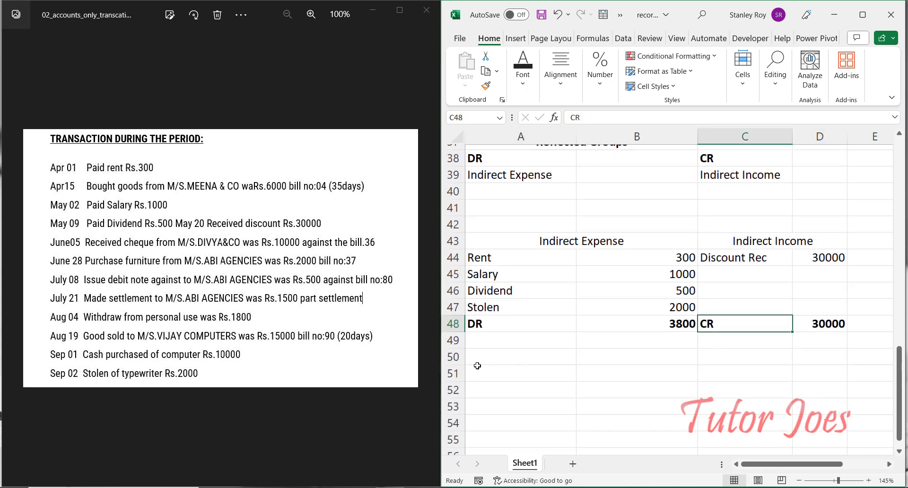
key(Left)
key(Left)
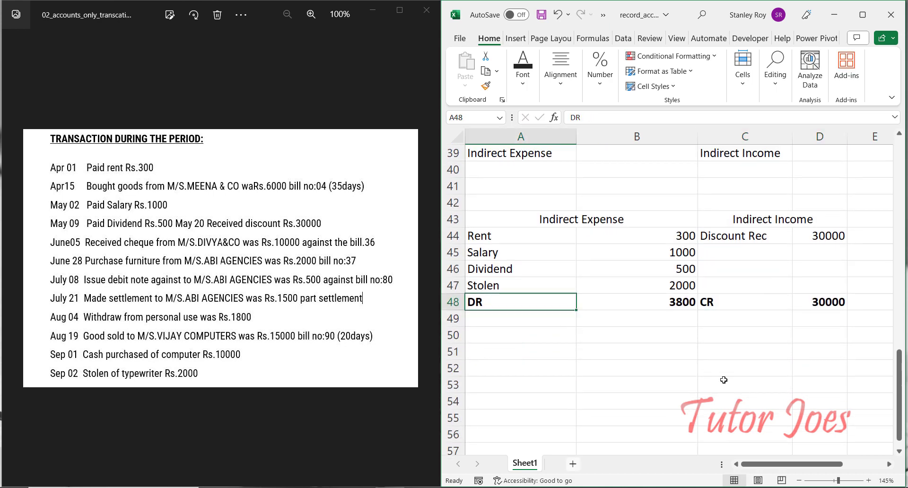
key(Down)
key(Down)
key(Down)
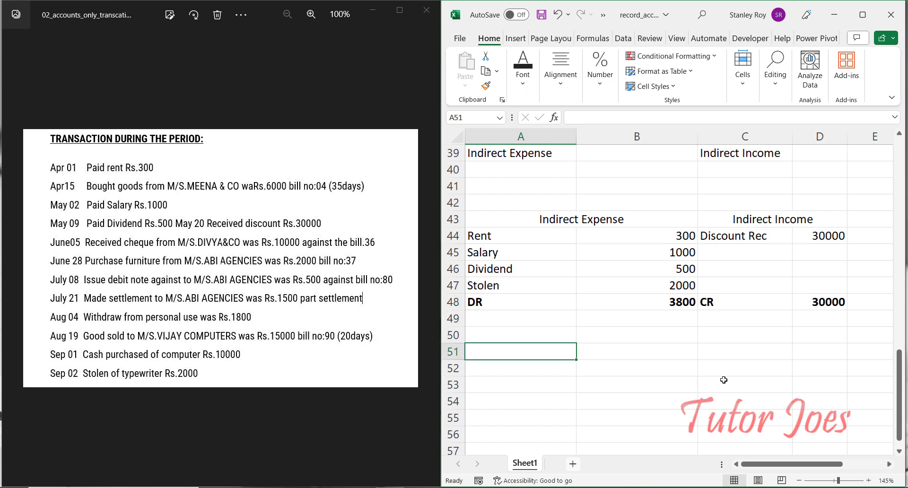
text(NET)
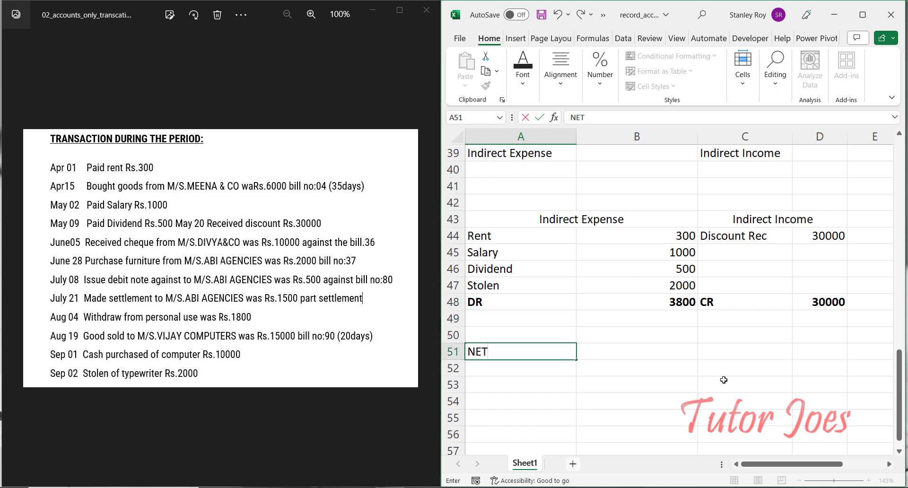
text( PROFIT)
key(Tab)
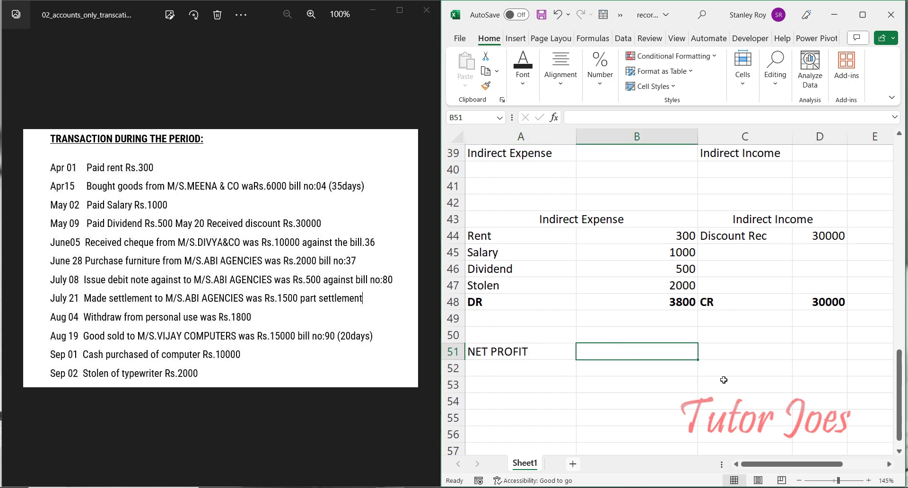
- Write the net profit rule in B51 as the text (CR+GROSS) - DR
text(CR)
key(BackSpace)
key(BackSpace)
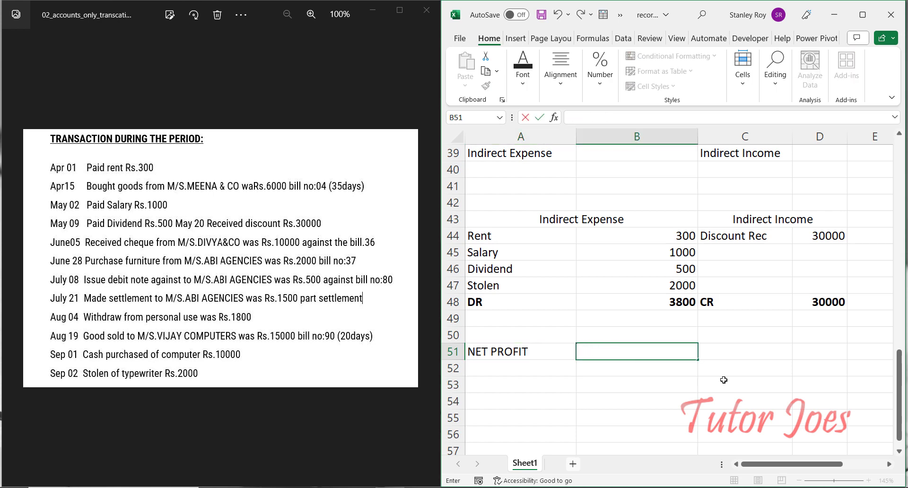
text((CR+GROSS))
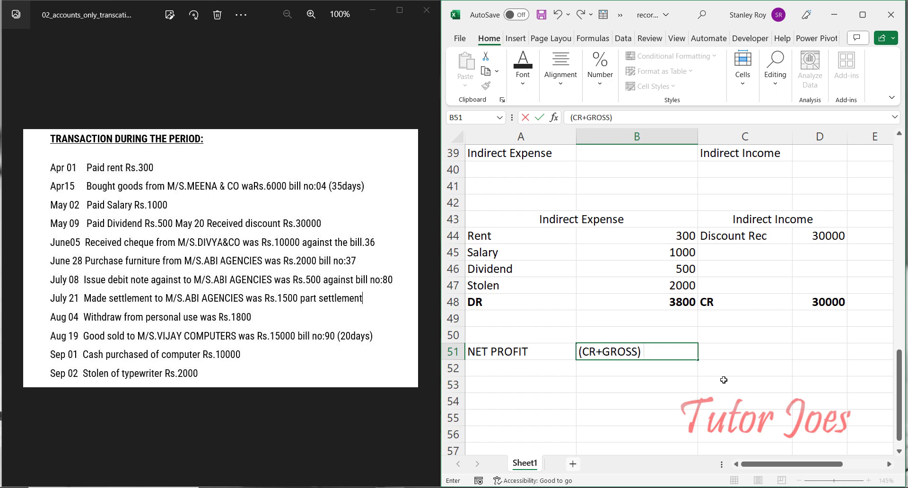
text( -DR)
key(BackSpace)
key(BackSpace)
text(DR)
key(Return)
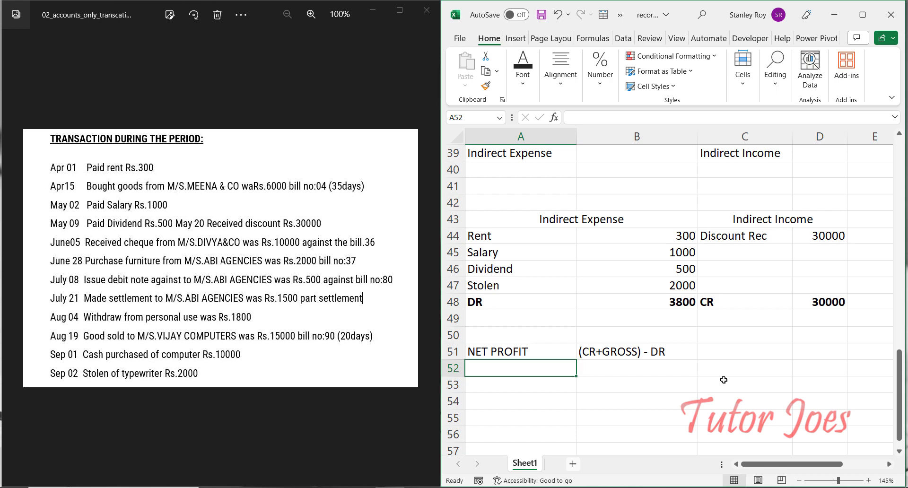
- Label A52 as NET LOSS and write its rule in B52 as DR - (CR +GROSS)
text(NET )
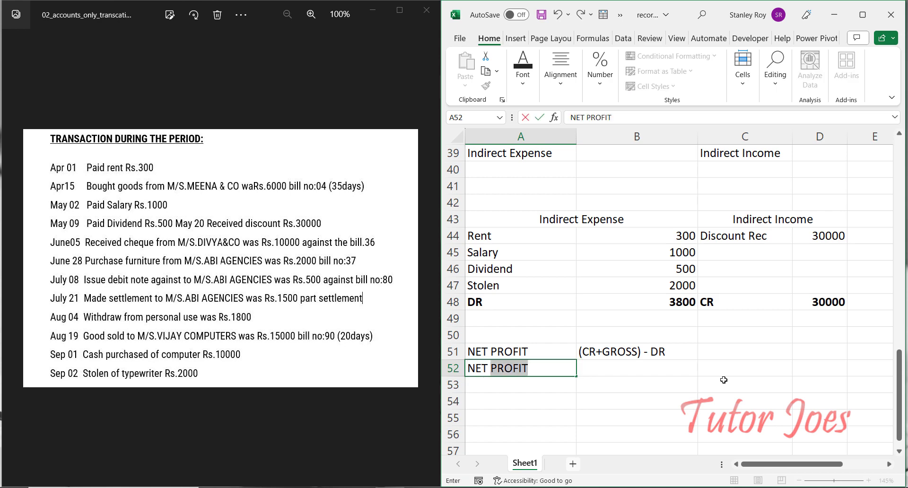
text(LOSS)
key(Tab)
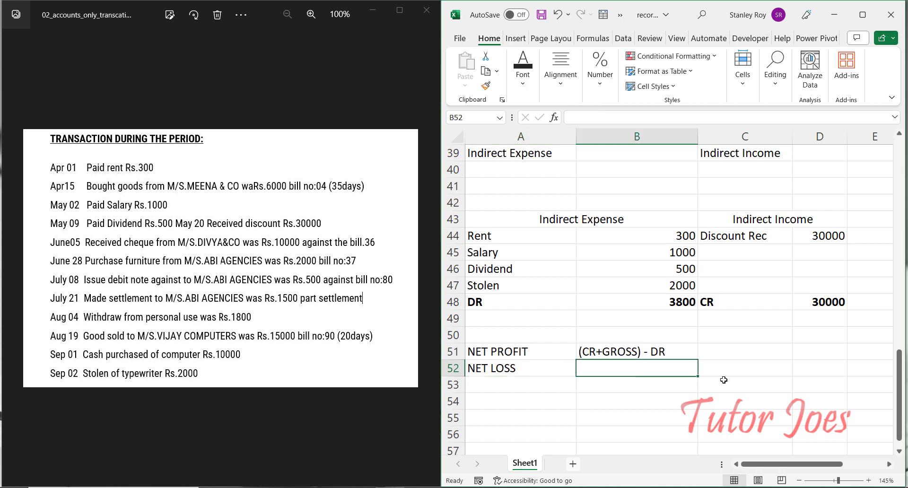
text(DR - )
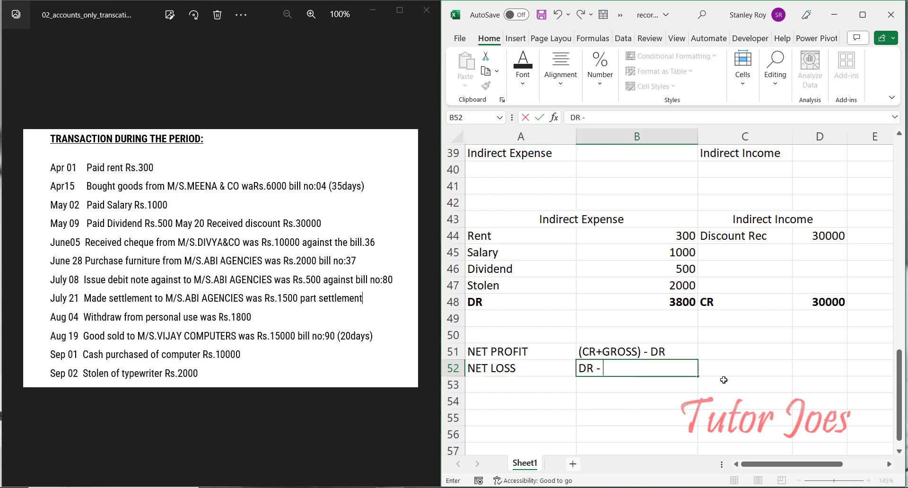
text(CR)
key(BackSpace)
key(BackSpace)
key(BackSpace)
text((CR +GROSS))
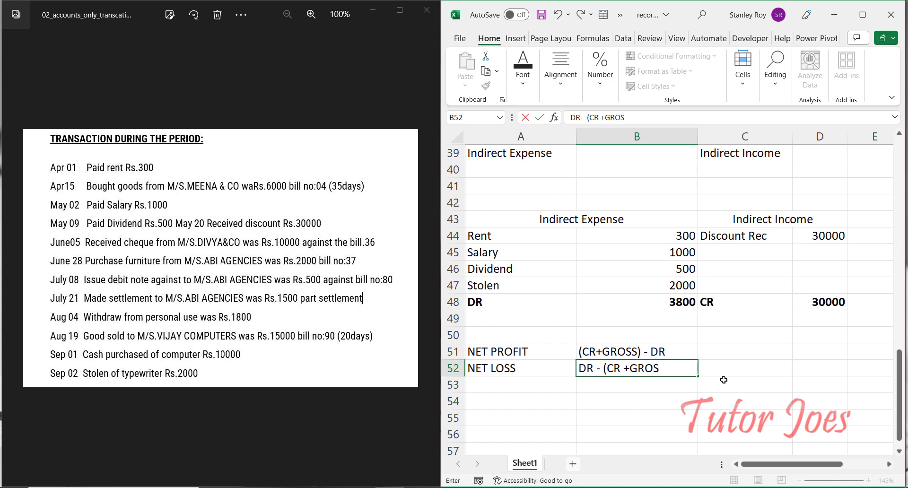
key(Tab)
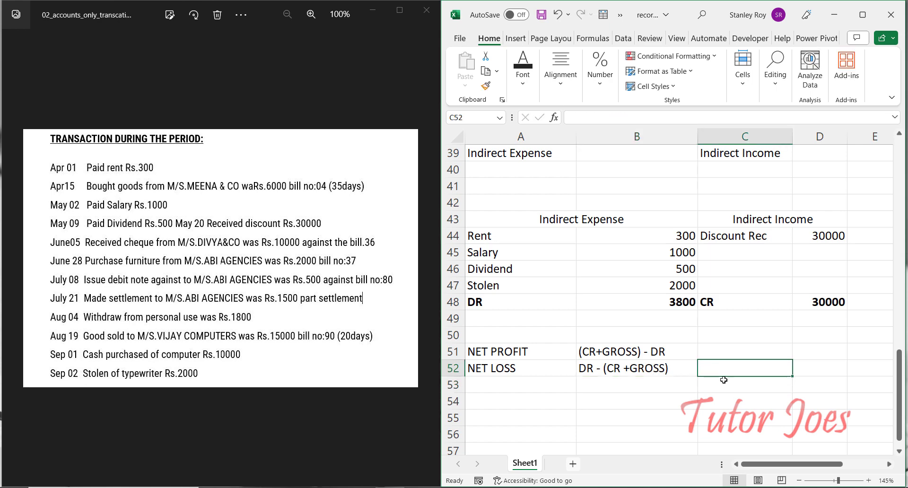
- Label A54 as NET PROFIT and write the calculation (30000+9500) - DR in B54
key(Left)
key(Up)
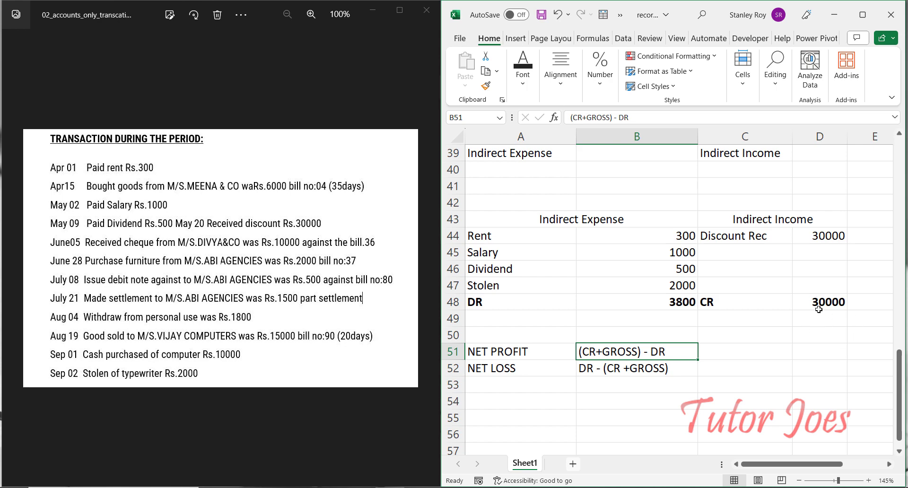
click(566, 406)
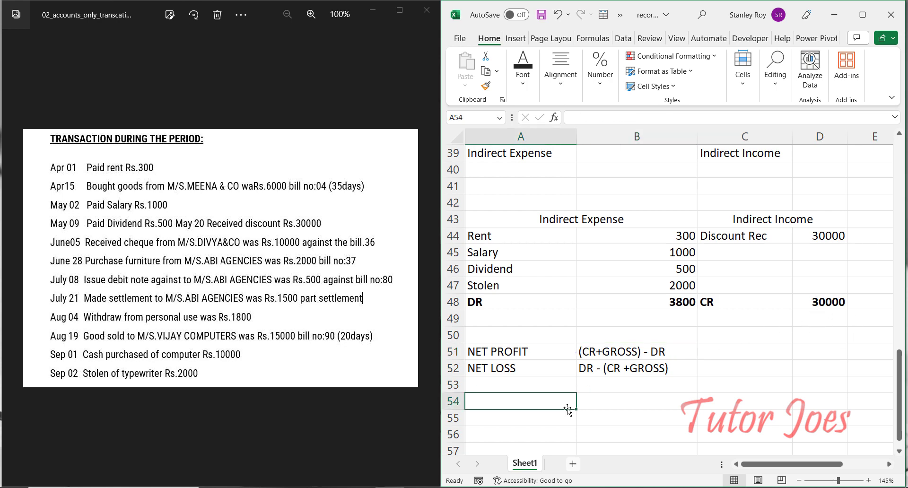
text(NET)
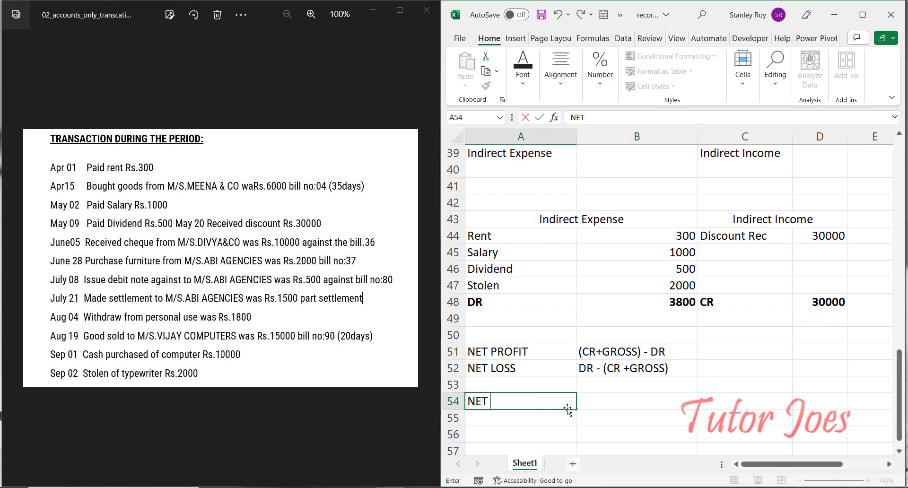
text( PROFIT)
key(Tab)
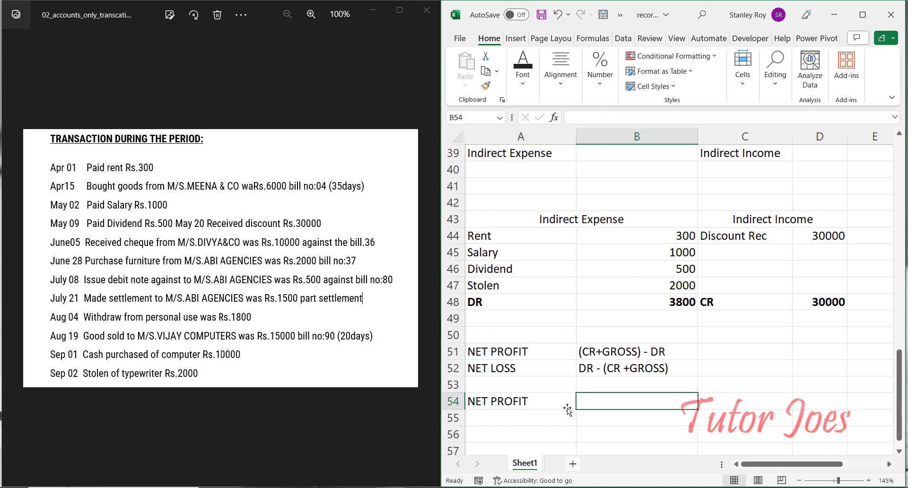
text((300)
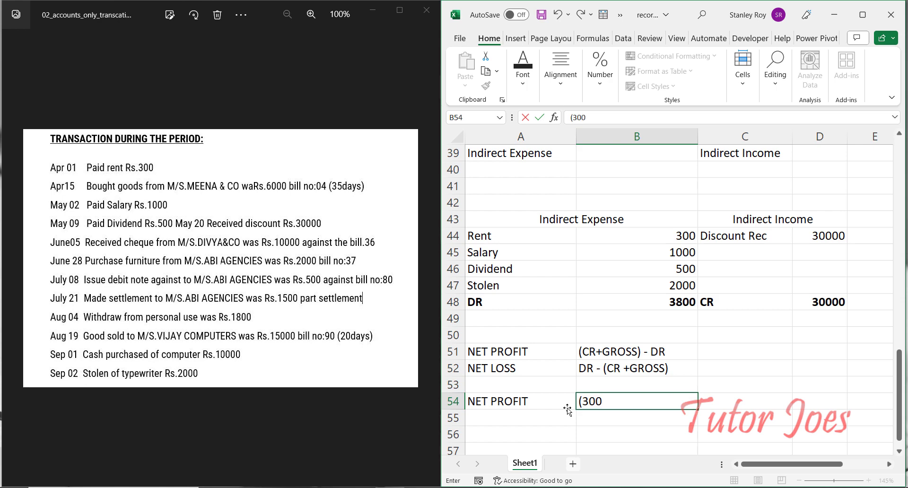
text(00+9500))
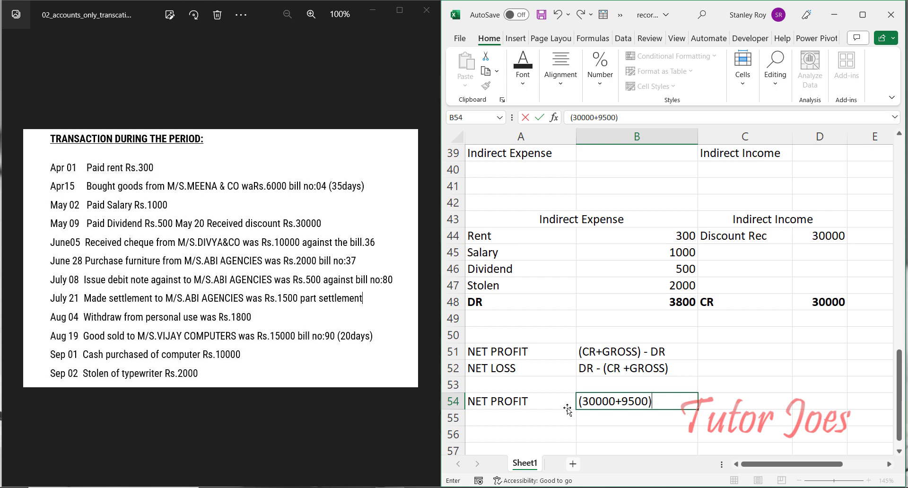
text( - DR)
key(Tab)
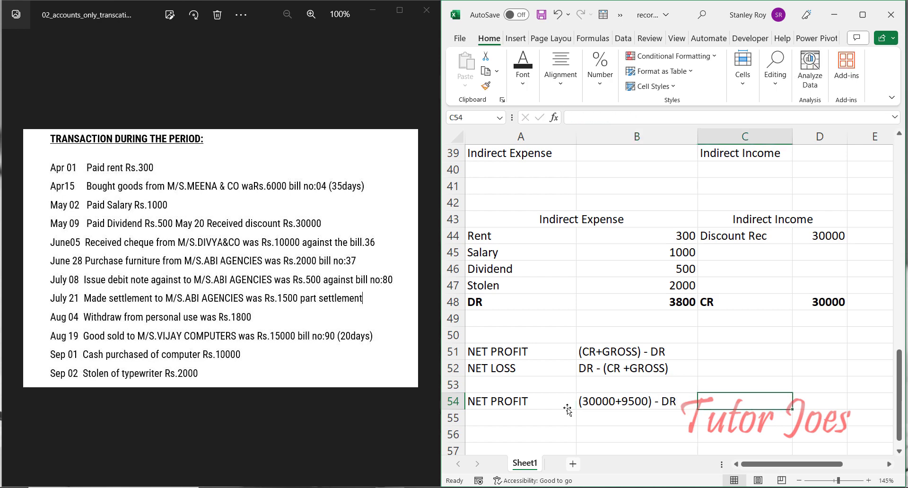
- Replace DR with 3800 in the net profit calculation in B54
key(Left)
key(F2)
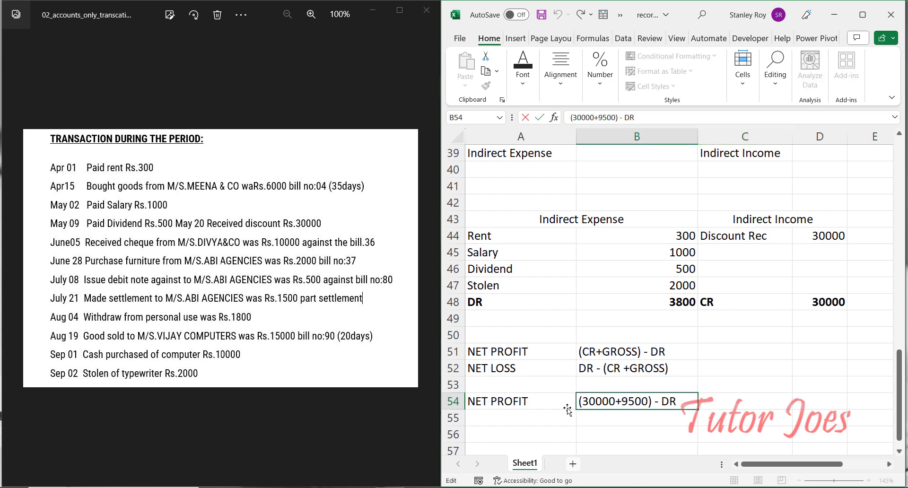
key(BackSpace)
key(BackSpace)
text(3800)
key(Tab)
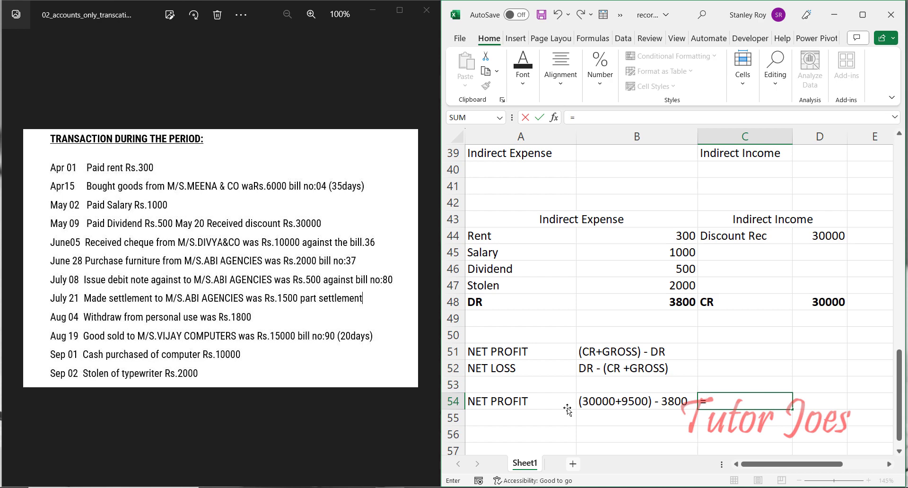
- Complete the net profit formula in C54 as =(D48+C33) - B48
text(()
click(817, 303)
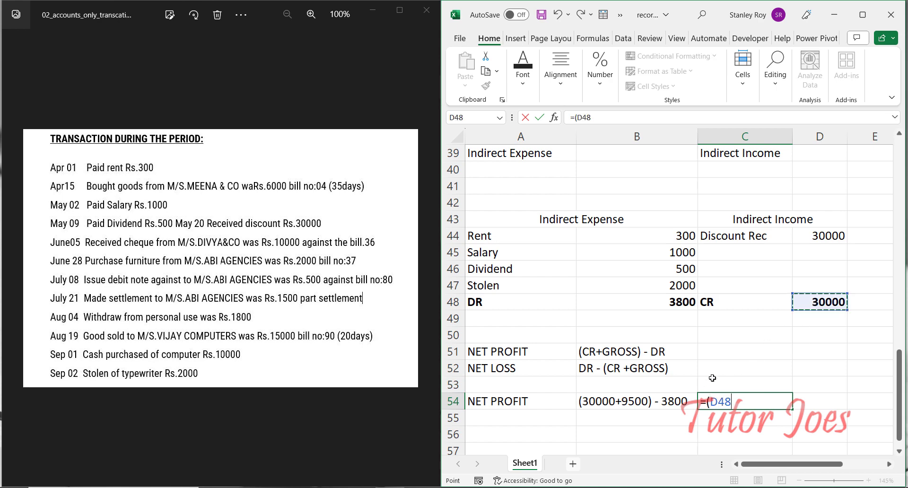
text(+)
scroll(689, 382, up, 2)
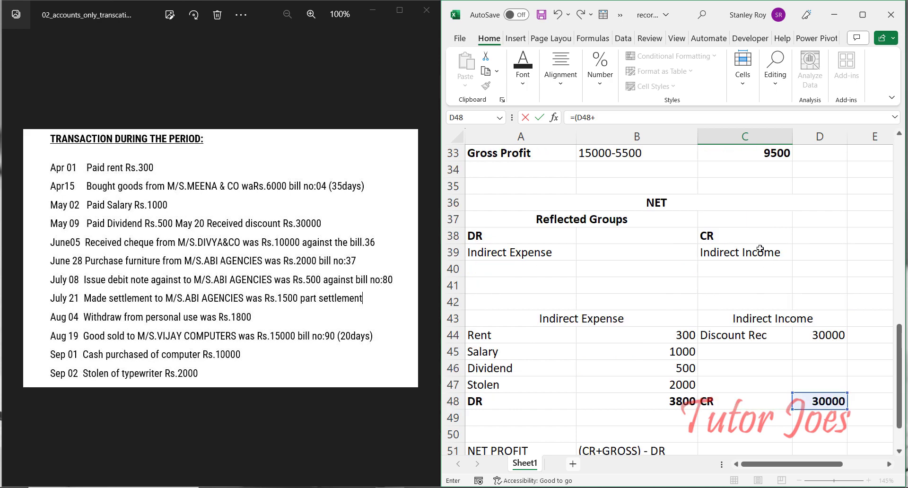
click(750, 151)
scroll(728, 333, down, 4)
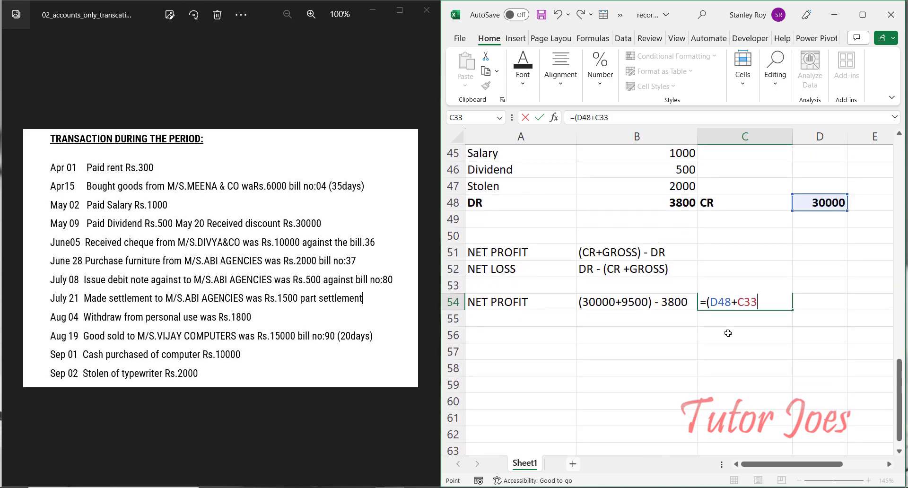
text() -)
click(655, 201)
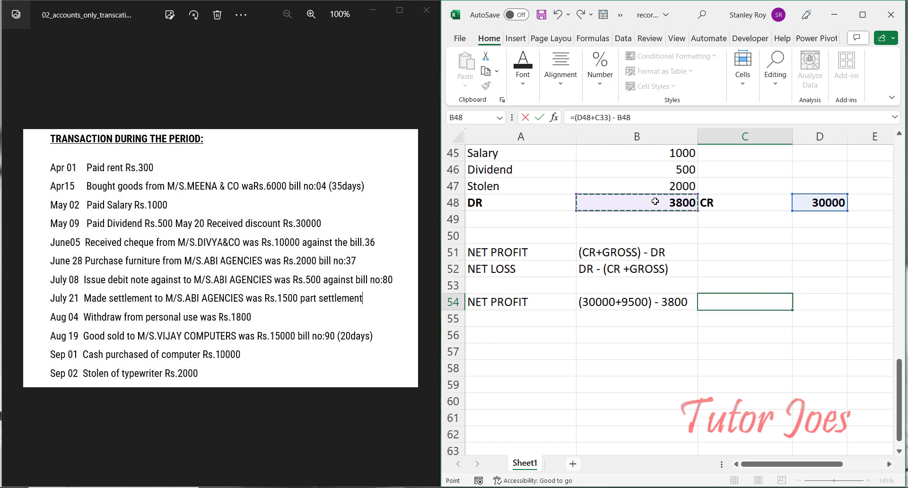
key(Return)
- Bold the NET PROFIT label in A54 and its calculated amount in C54
click(755, 305)
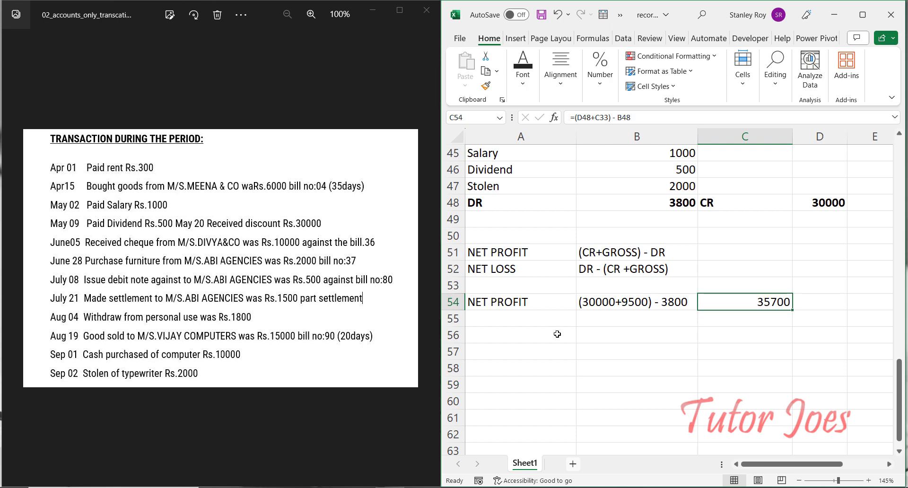
ctrl+click(513, 303)
key(ctrl+b)
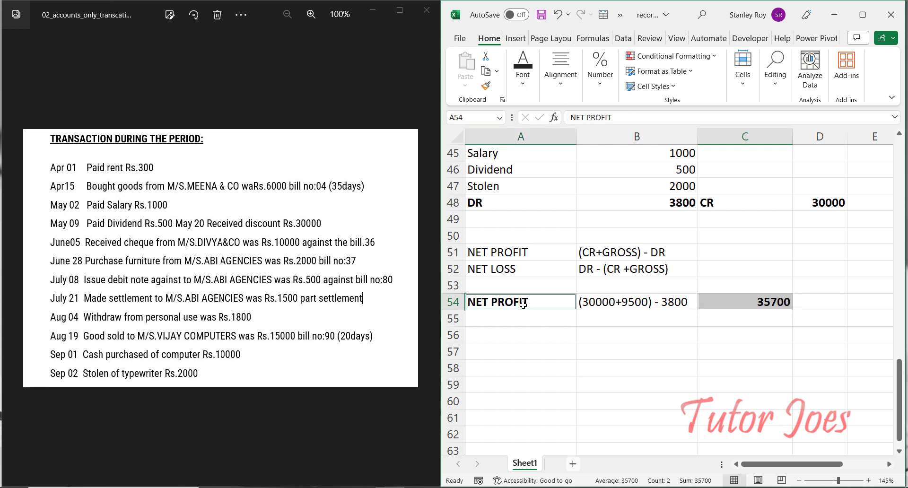
- Check the net profit in C54 against TallyPrime's Profit & Loss A/c and return to the Excel worksheet
click(736, 302)
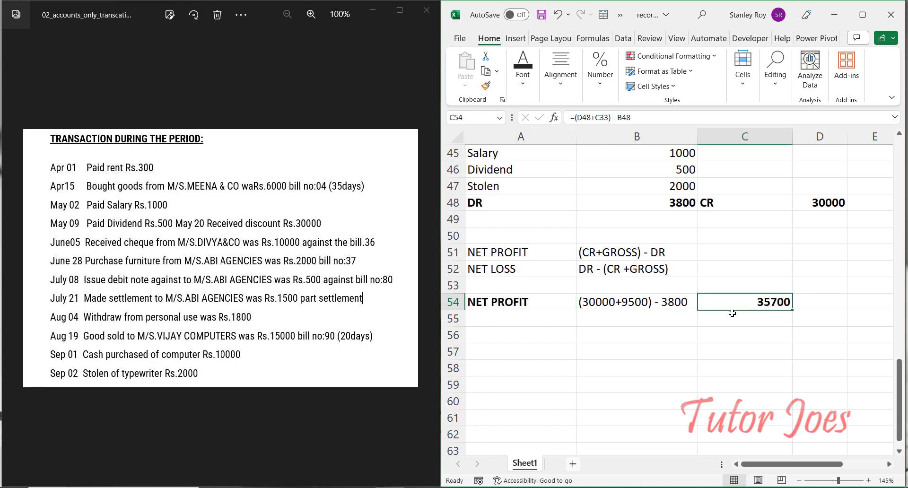
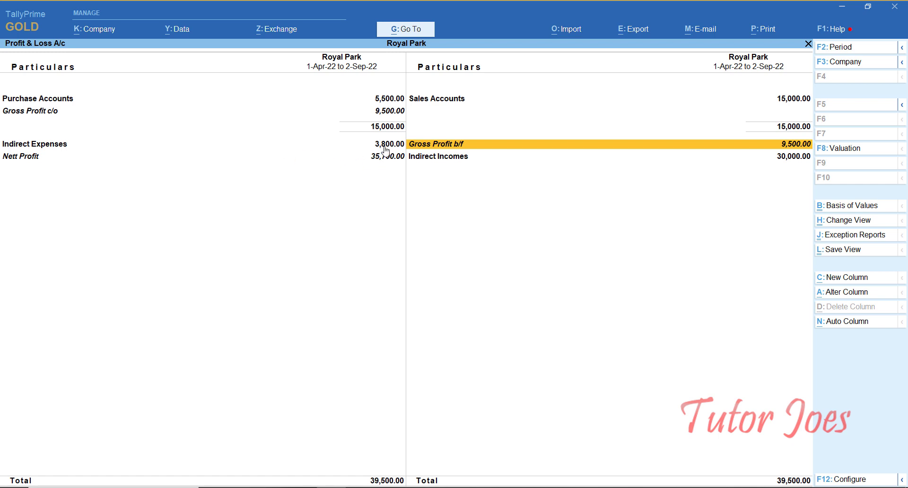
click(841, 6)
click(502, 304)
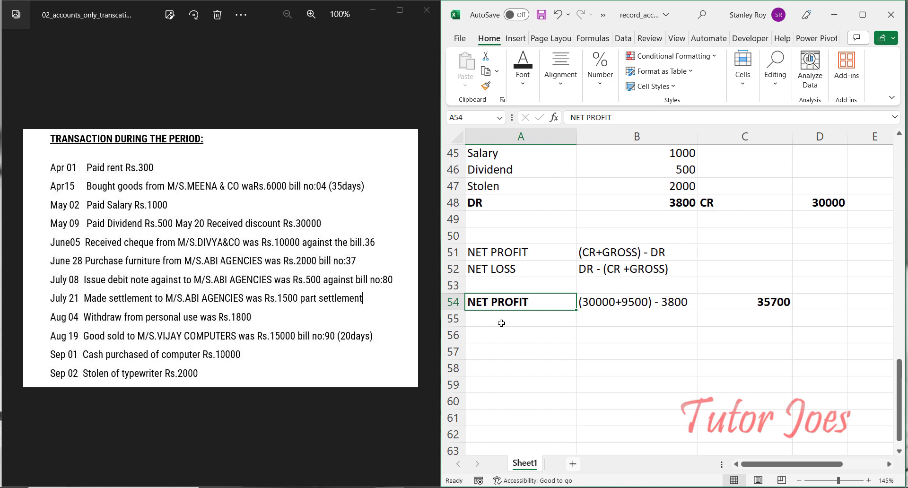
- Copy the NET heading block with its Reflected Groups, DR and CR rows from A36:D38 to A57
scroll(521, 317, up, 6)
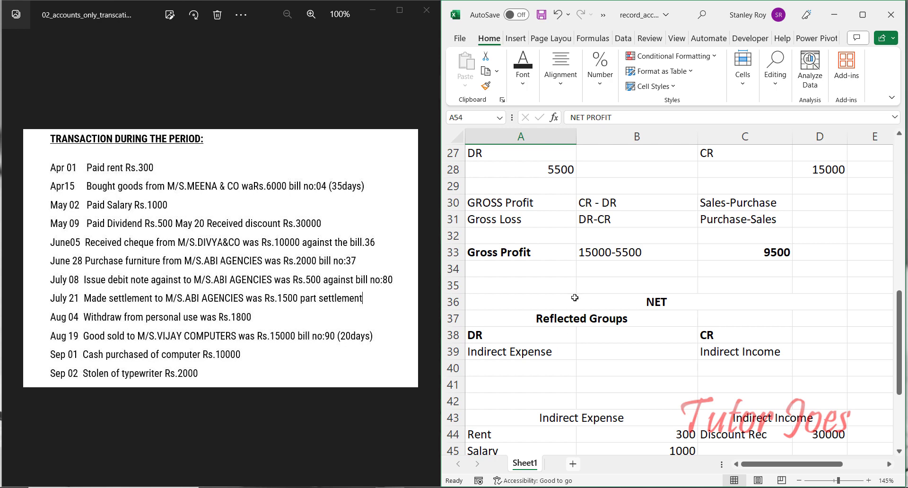
drag(575, 298, 581, 336)
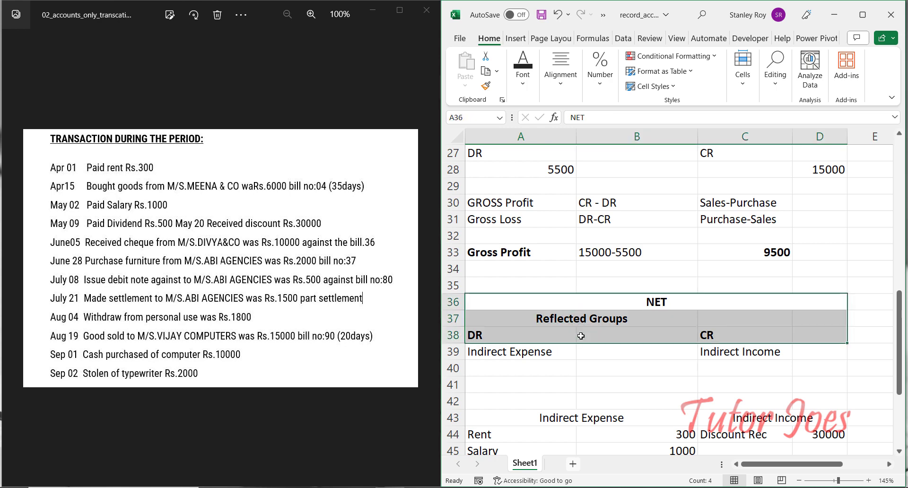
key(ctrl+c)
scroll(581, 336, down, 9)
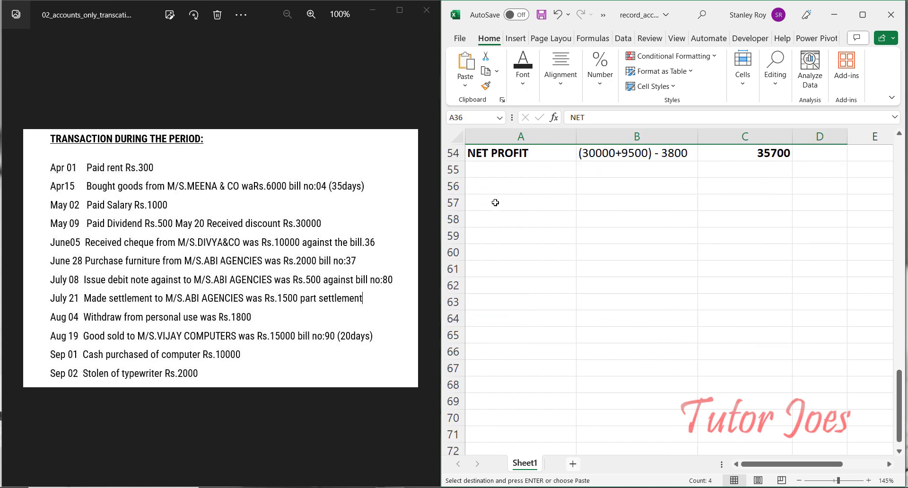
click(496, 203)
key(ctrl+v)
- Replace the copied NET title in row 57 with Balance Sheet
click(670, 200)
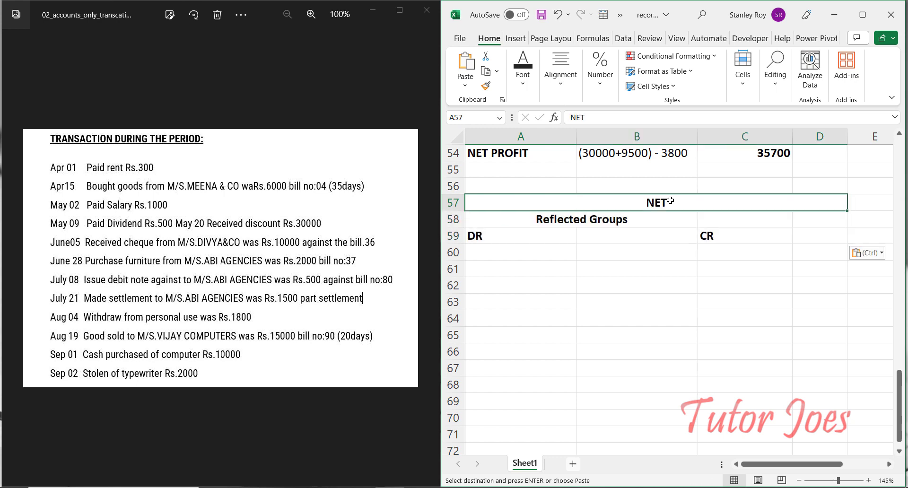
text(Bala)
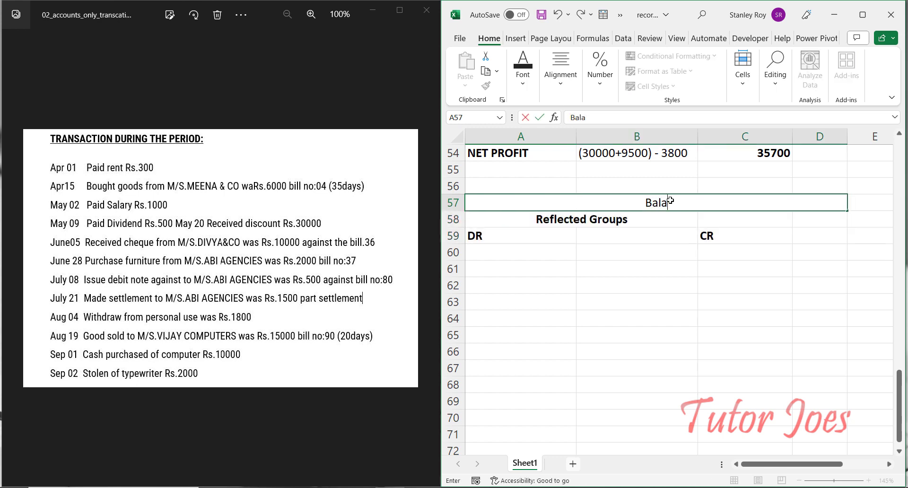
text(nce Sh)
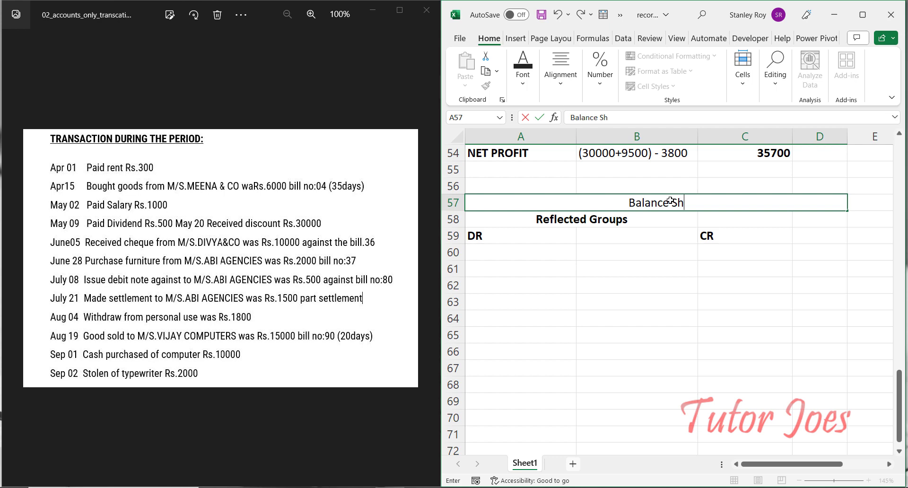
text(eet)
key(Return)
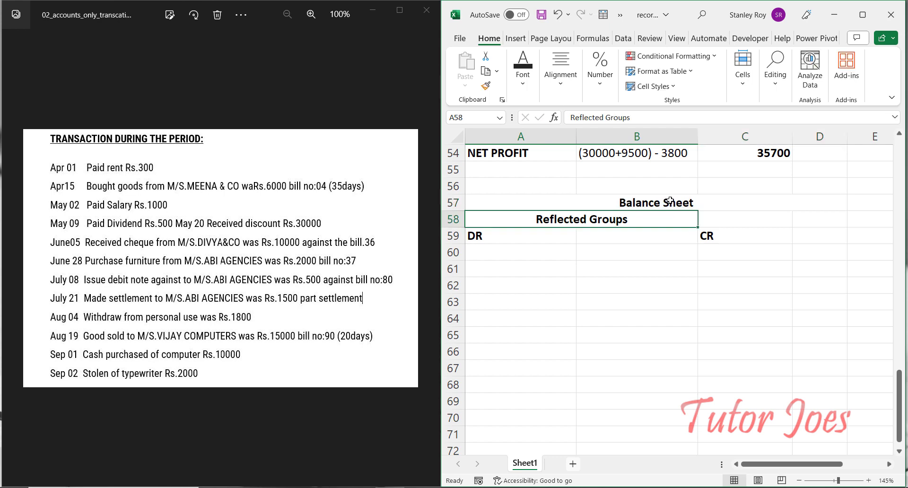
- Enter Current Asset in A60 as the first group under the balance sheet's DR heading
key(Down)
key(Right)
key(Right)
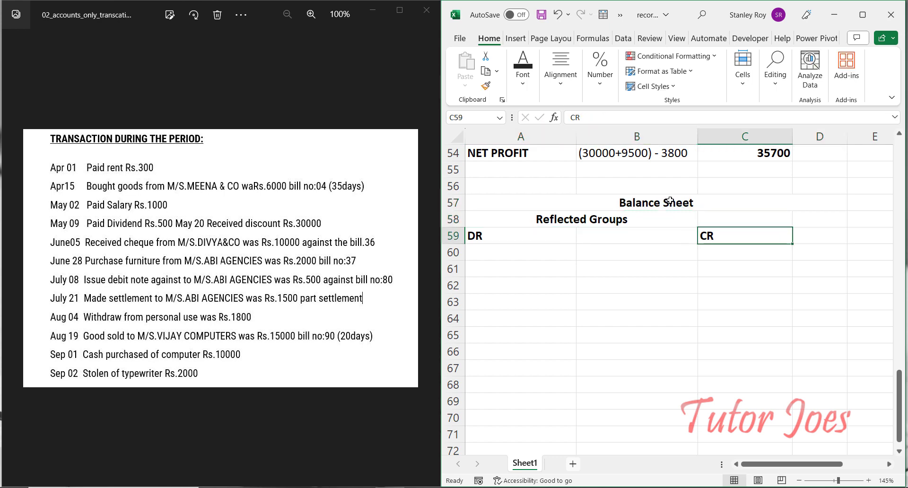
key(Left)
key(Left)
key(Down)
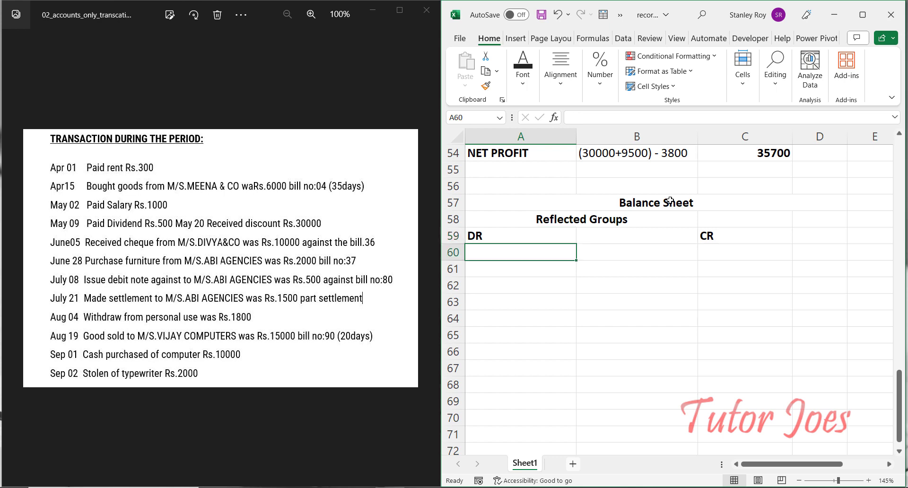
text(Cur)
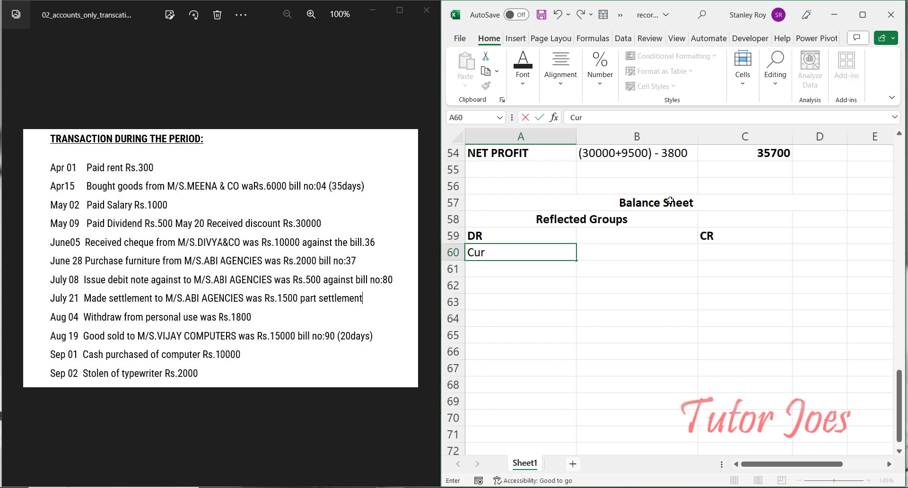
text(rent Asset)
key(Return)
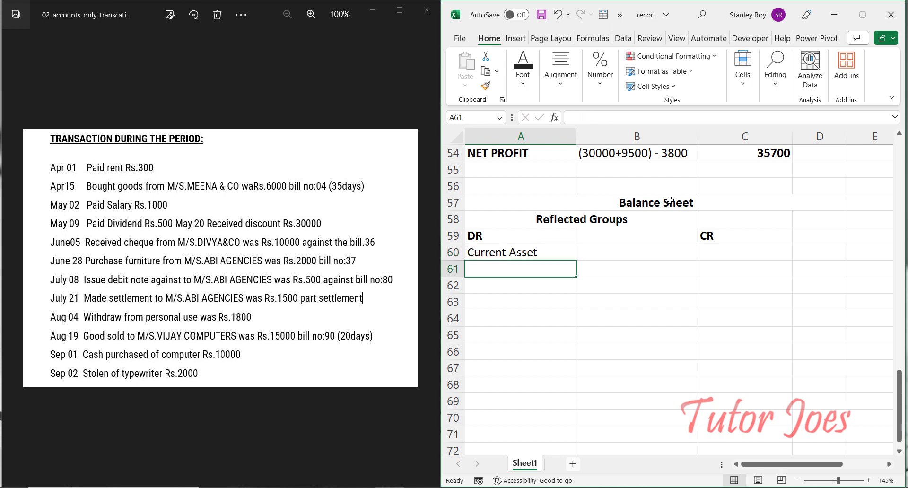
- Add Cash in hand in A61 and Bank Account in A62 to the balance sheet's DR groups
text(Cash)
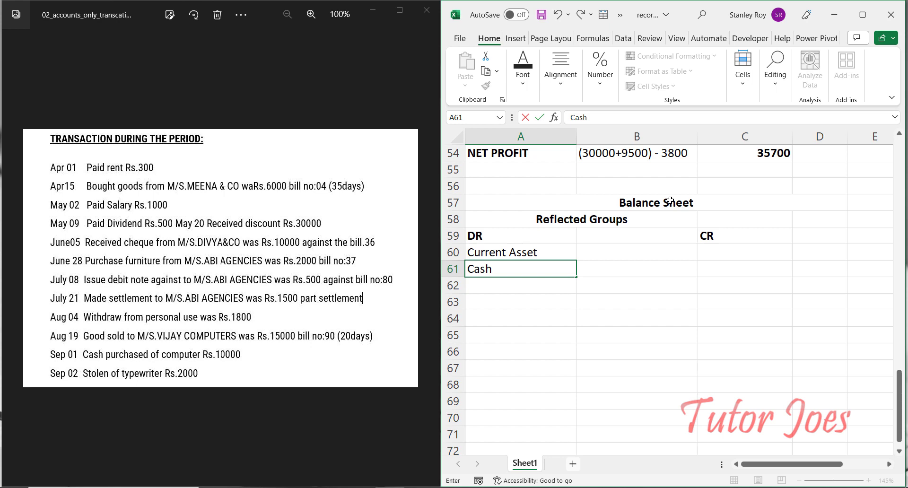
text( in hand)
key(Return)
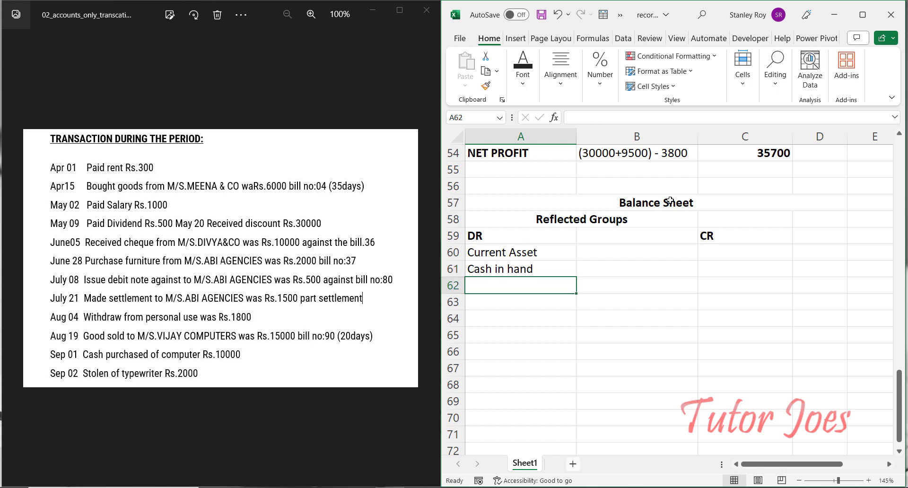
text(Bank Account)
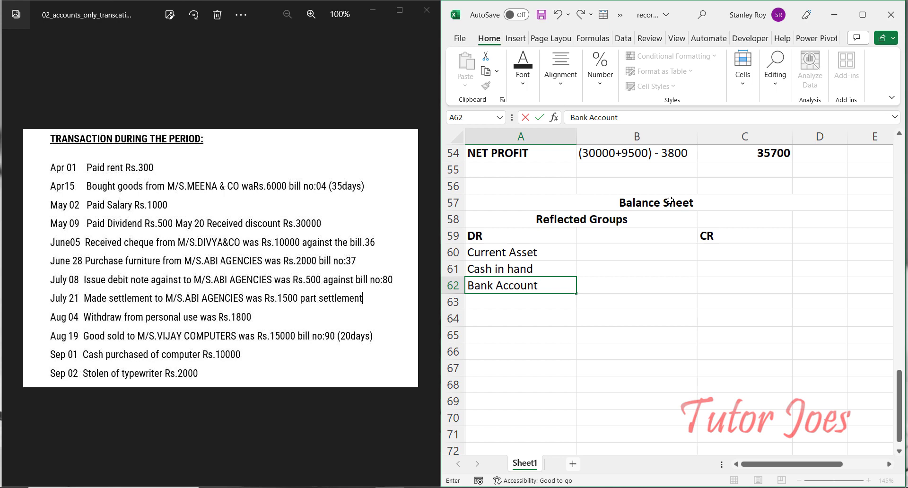
key(Return)
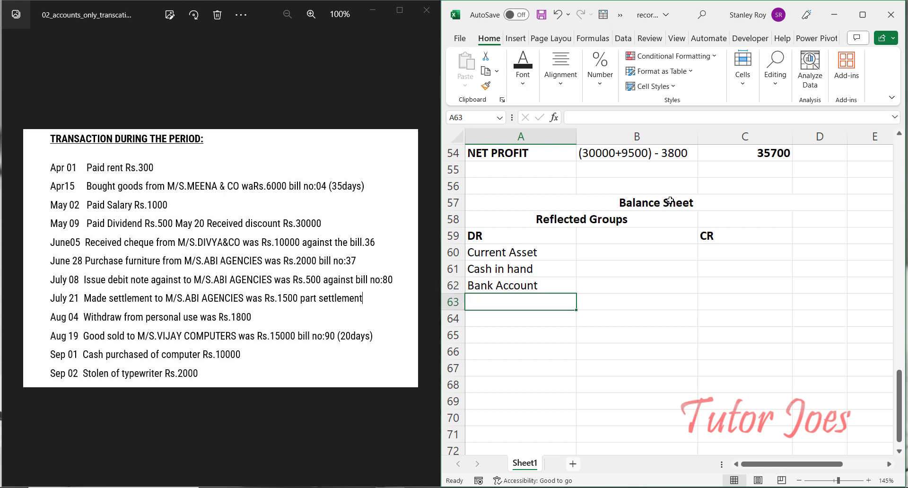
- Add Sundry Debtors in A63 and Stock in A64 to the balance sheet's DR groups
text(Sun)
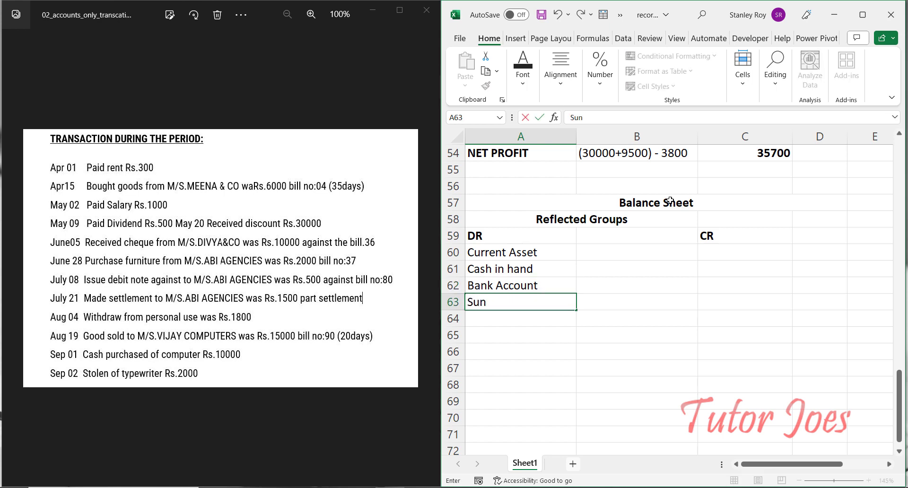
text(dry Debtors)
key(Return)
text(S)
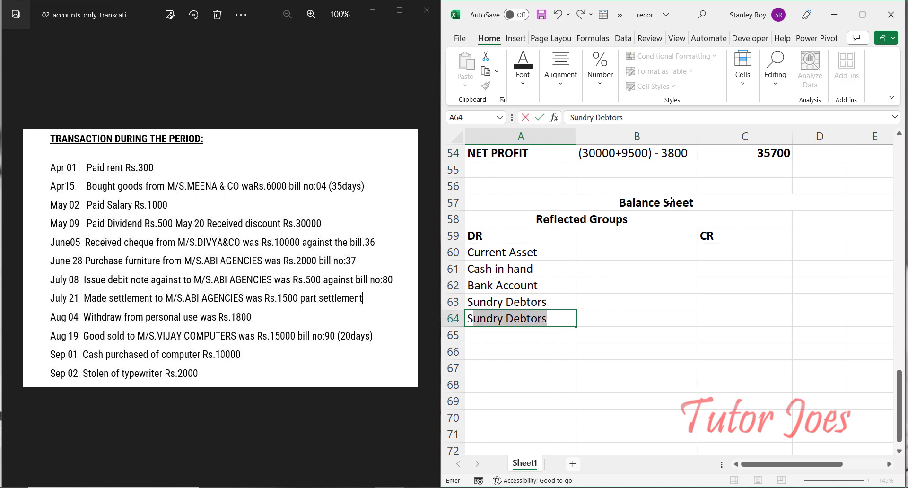
text(tock)
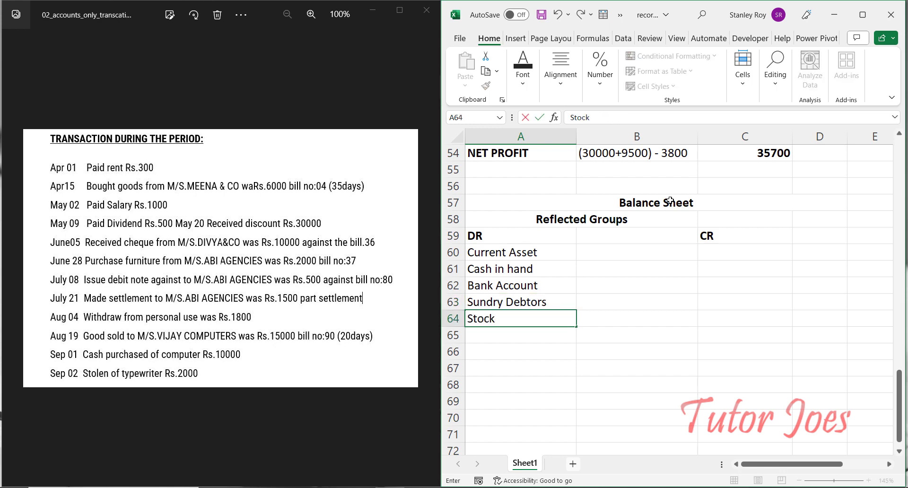
key(Return)
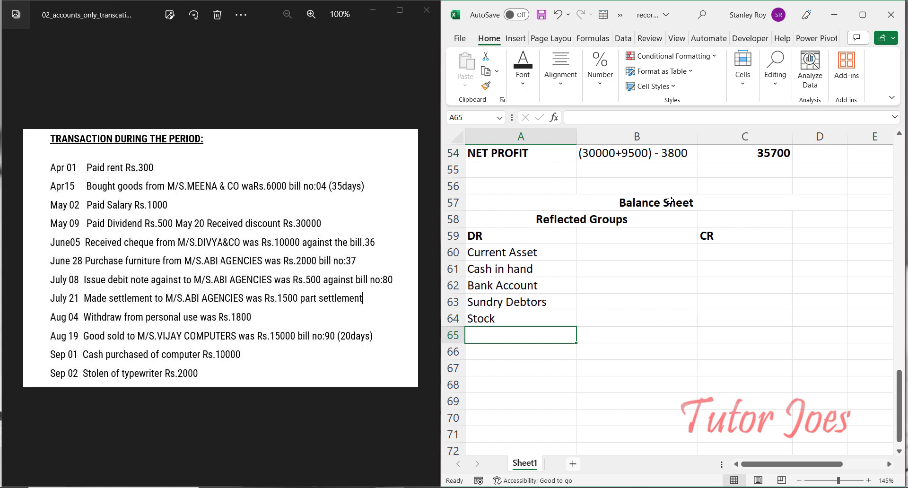
- Add Investment in A65 below Stock, correcting its spelling
text(Inve)
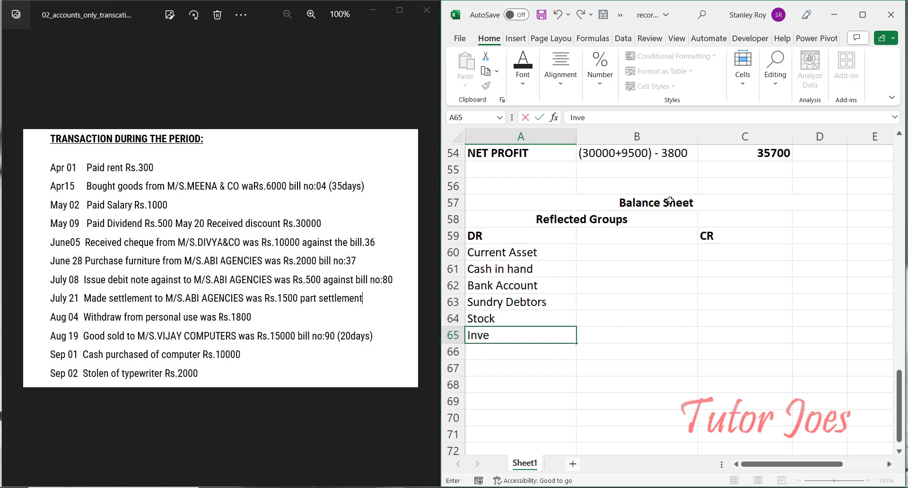
key(BackSpace)
text(etment)
key(BackSpace)
key(BackSpace)
key(BackSpace)
key(BackSpace)
key(BackSpace)
text(stment)
key(Return)
- Add Duties and Taxess in A66 below Investment
text(Duties and )
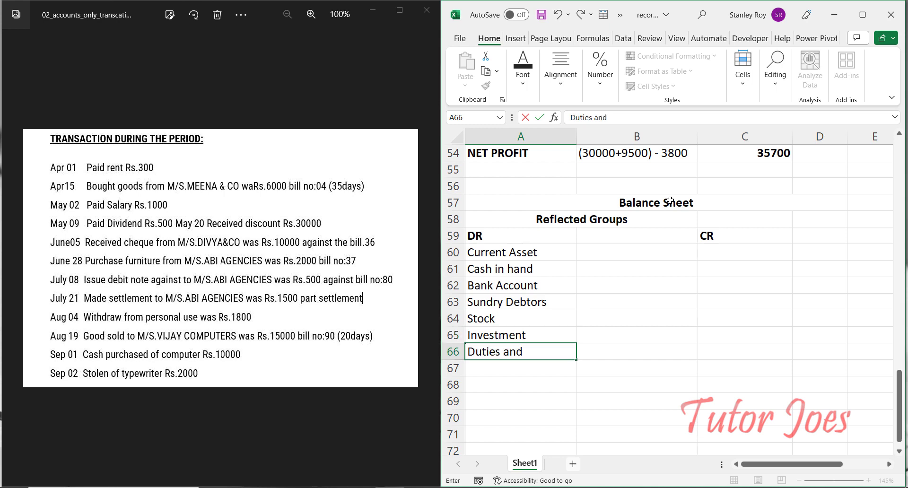
text(Taxes)
text(s)
key(Return)
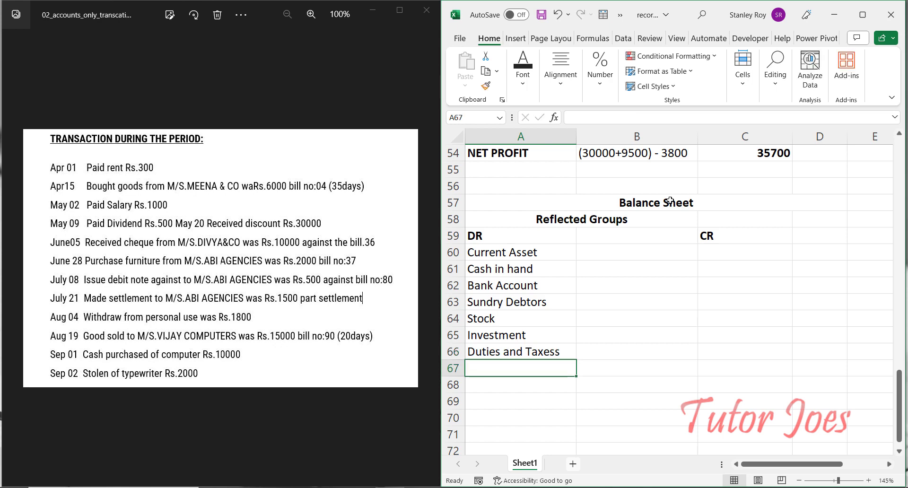
- Write Branch and Division in A67 as the next DR group of the balance sheet
text(Bra)
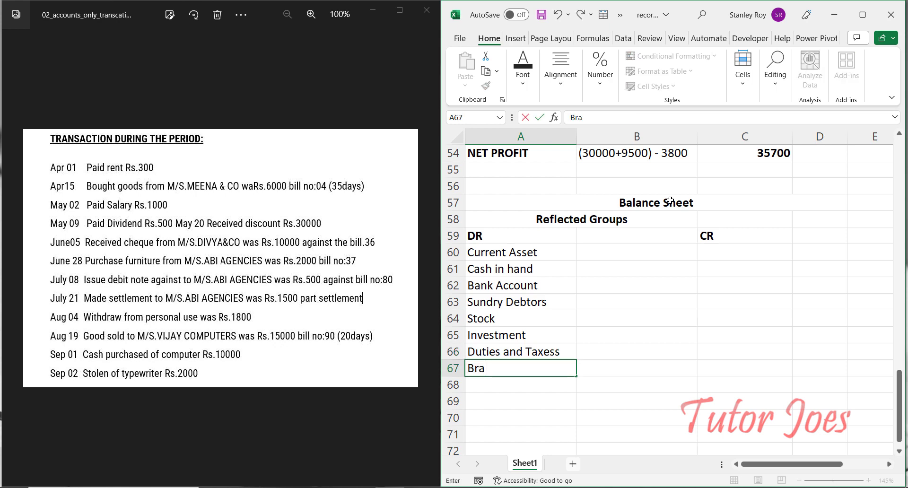
text(mc)
key(BackSpace)
key(BackSpace)
text(nch and )
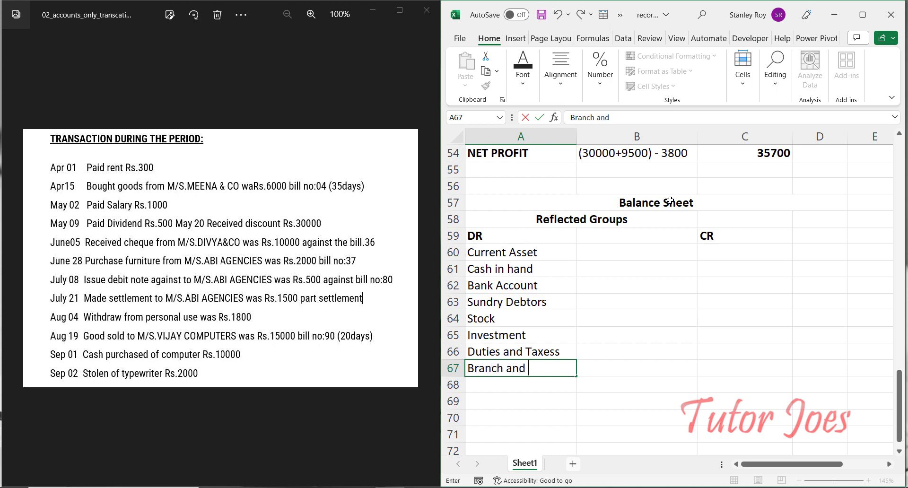
text(Division)
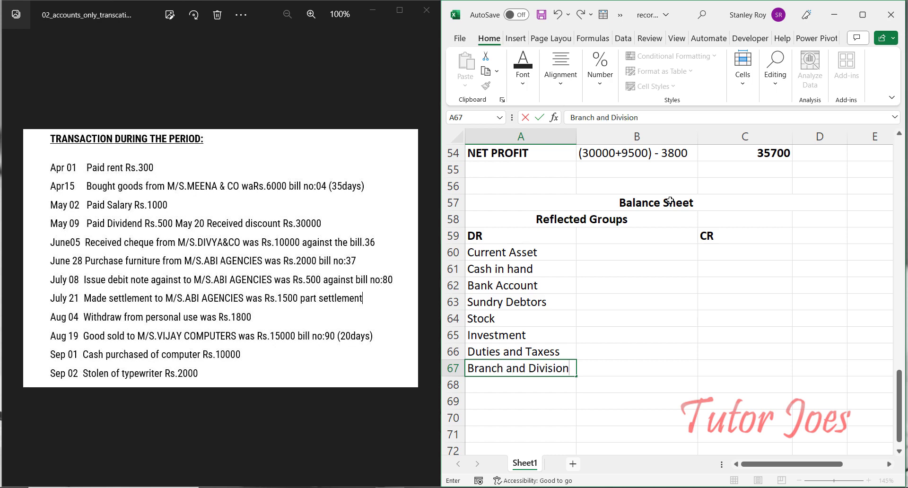
- Add Deposit Asset in A68 and Fixed Asset in A69 to the balance sheet's DR groups, below Branch and Division
key(Return)
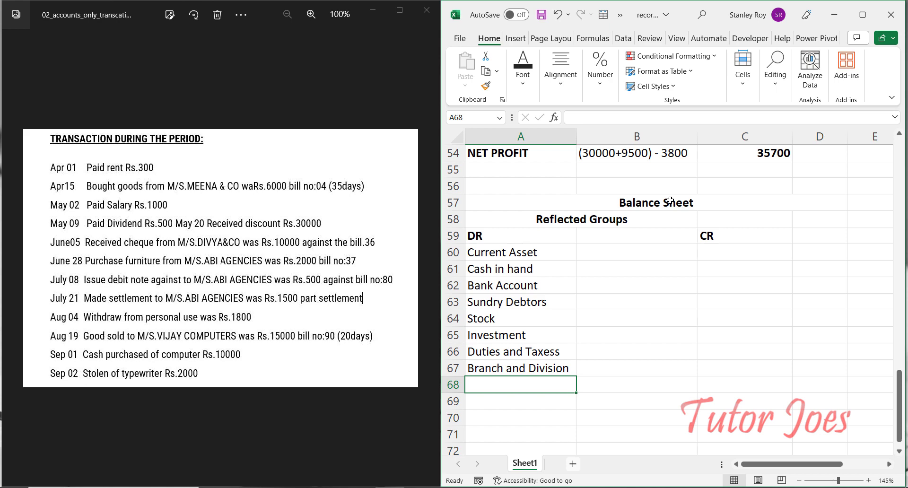
text(Deposit)
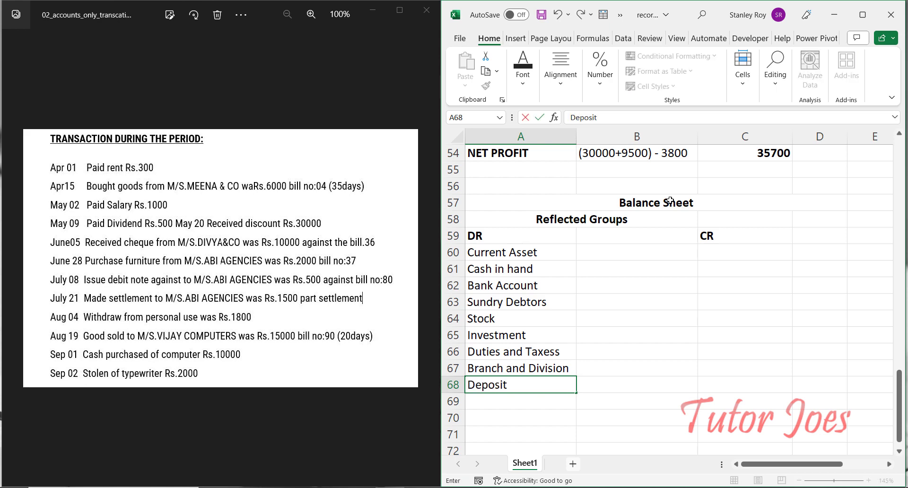
text( Asset)
key(Return)
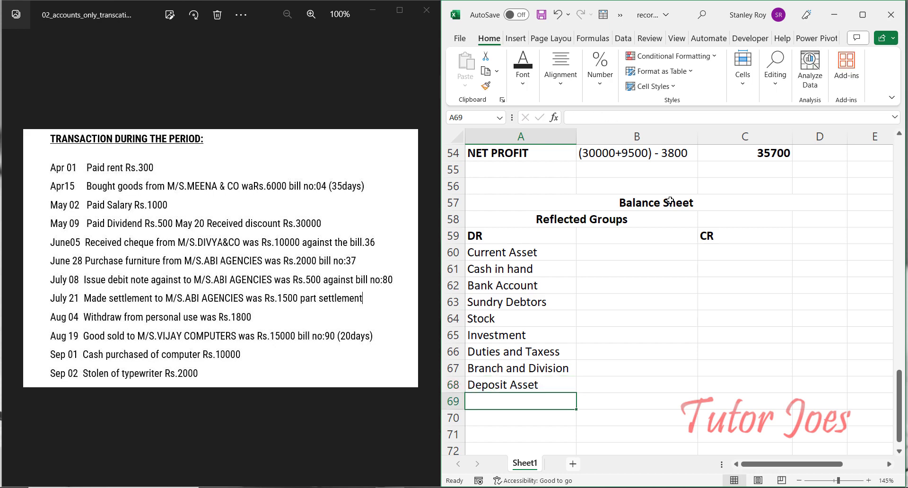
text(F)
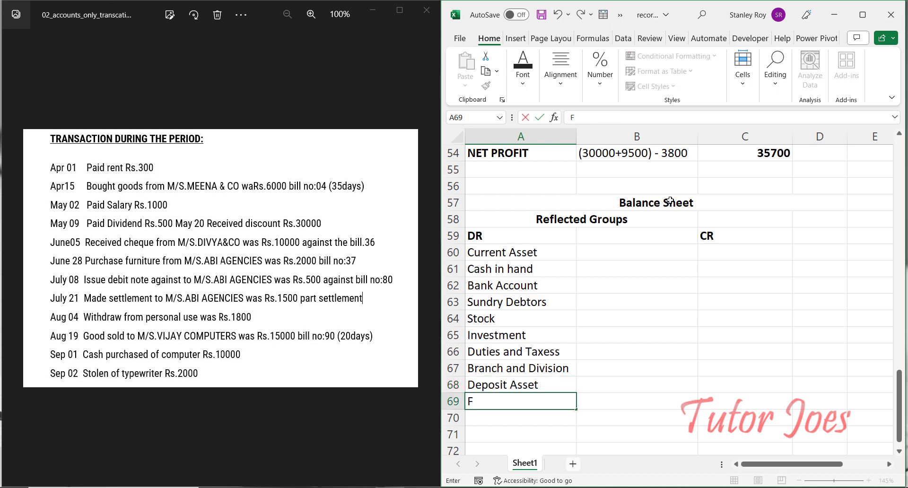
text(ixed Asset)
key(Return)
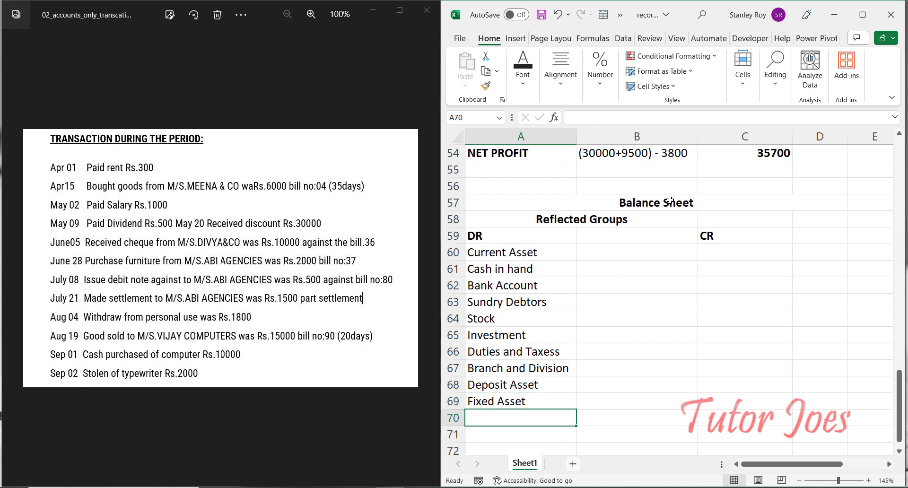
- Complete the DR groups with Loan and Advance in A70 and Misc.Exp in A71
text(Loan and)
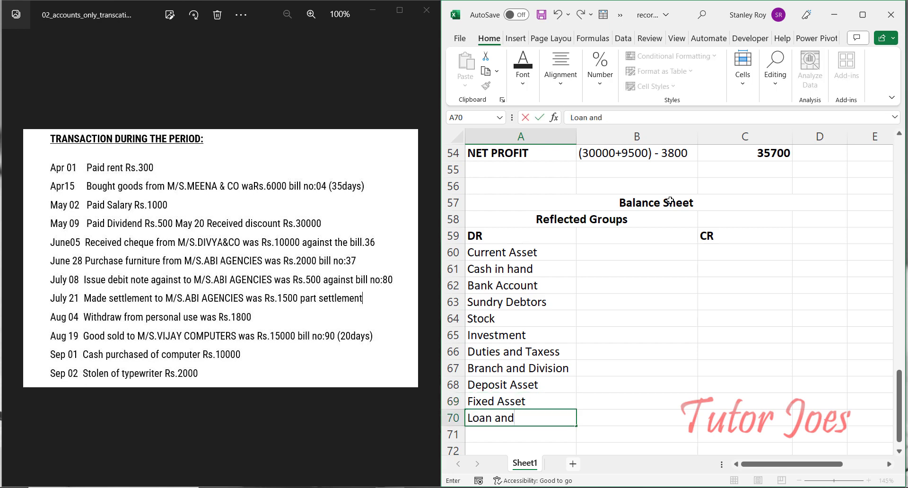
text( Advance)
key(Return)
text(Misc.E)
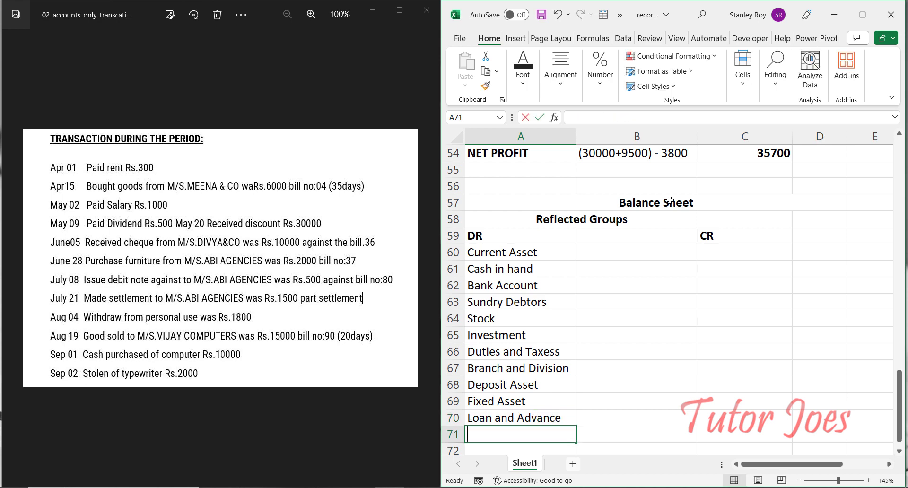
text(xp)
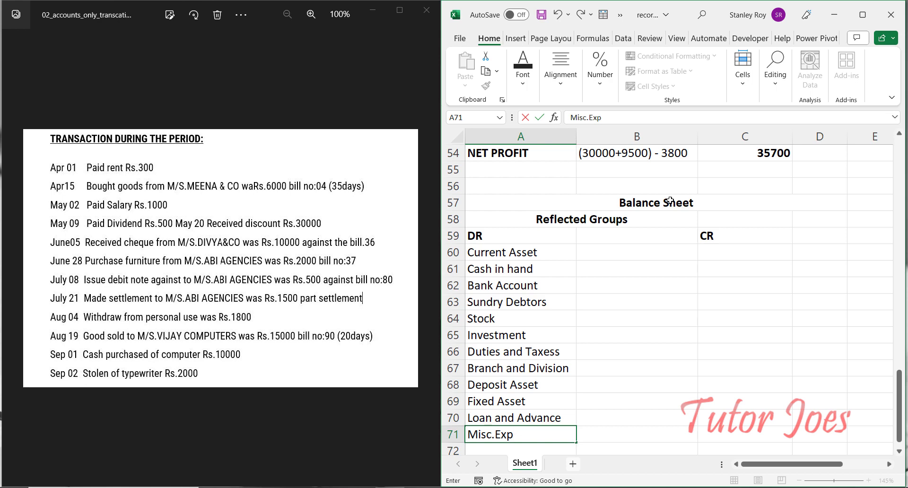
- Start the balance sheet's CR groups with Capital Account in C60 and Current Liability in C61
click(717, 258)
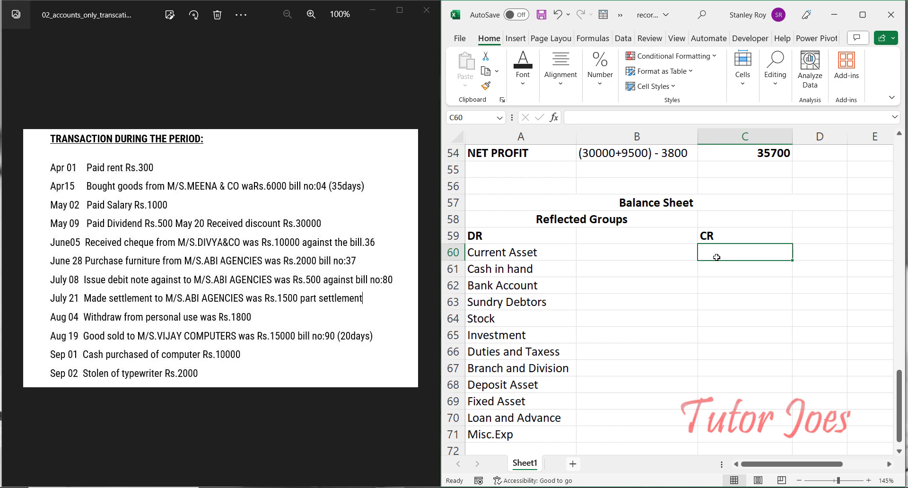
text(C)
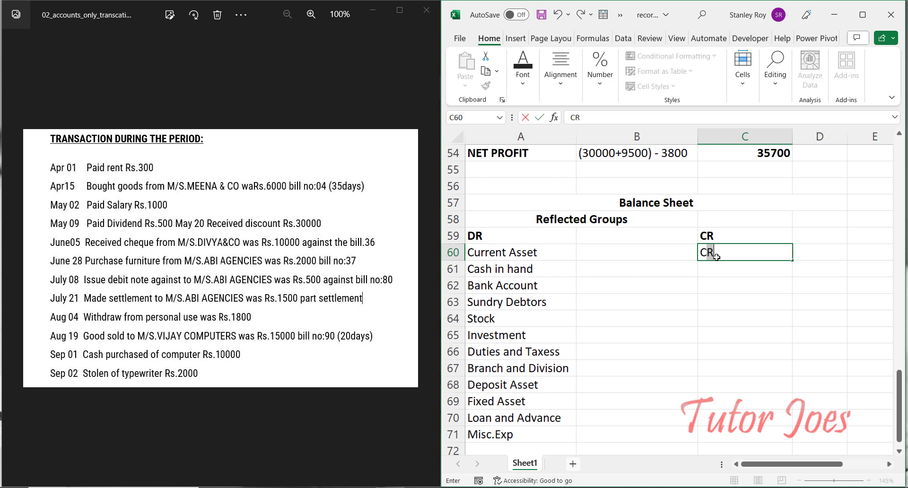
text(apital Account)
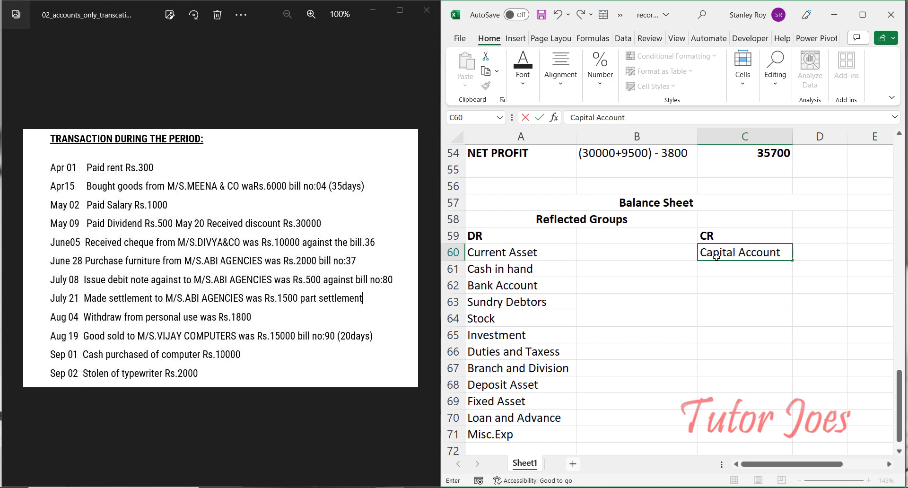
key(Return)
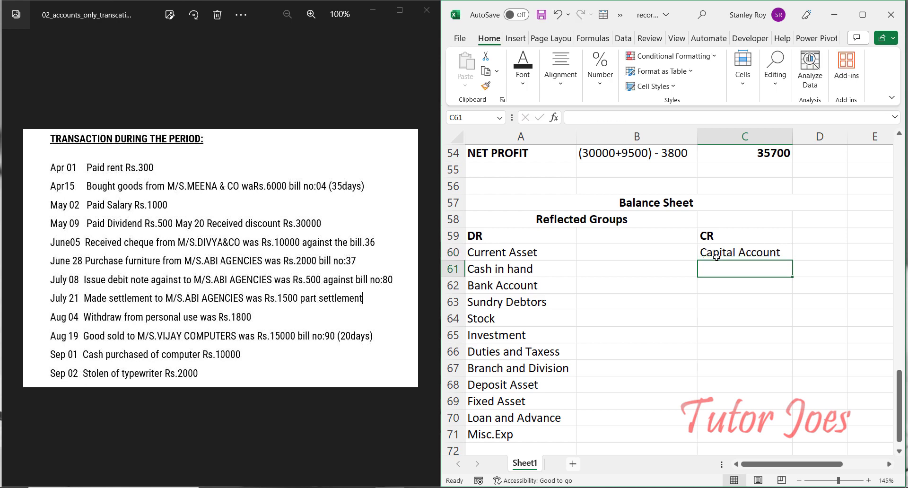
text(Curr)
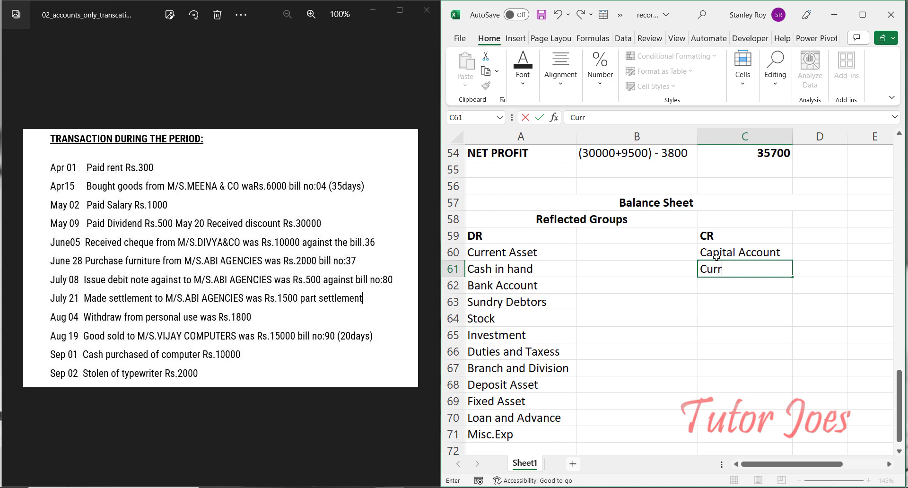
text(ent Liabil)
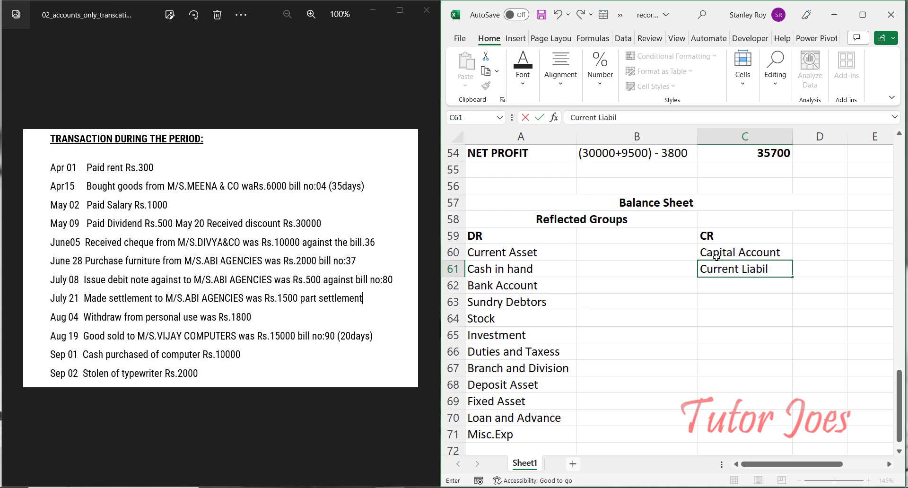
text(ity)
key(Return)
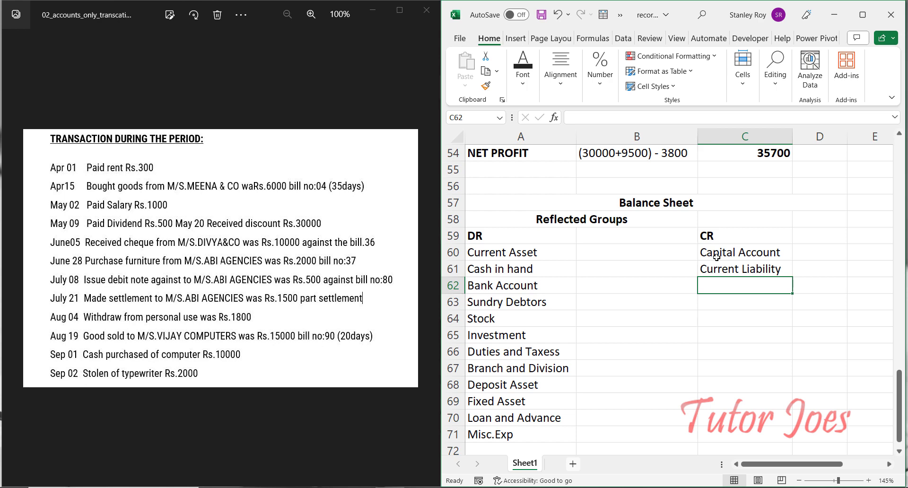
- Add Provision in C62 and Reserve and Surplus in C63 to the CR groups
text(P)
key(BackSpace)
text(Pro)
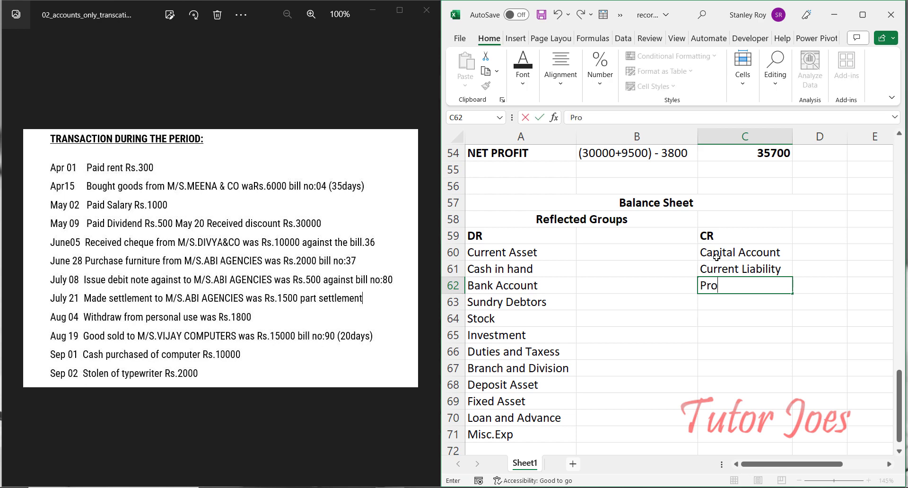
text(vision)
key(Return)
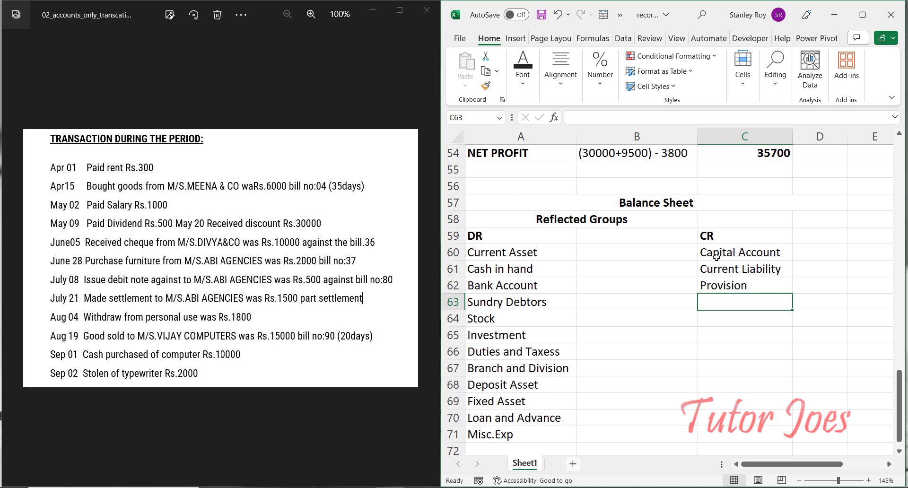
text(Re)
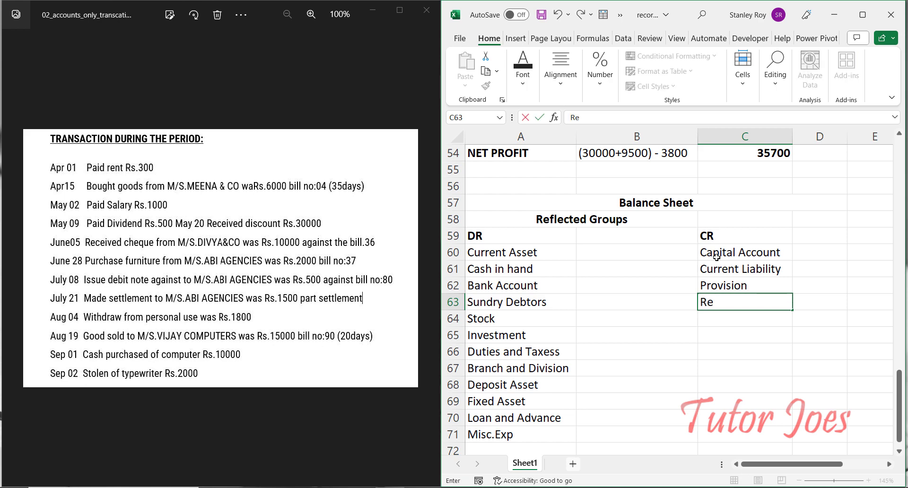
text(serve and)
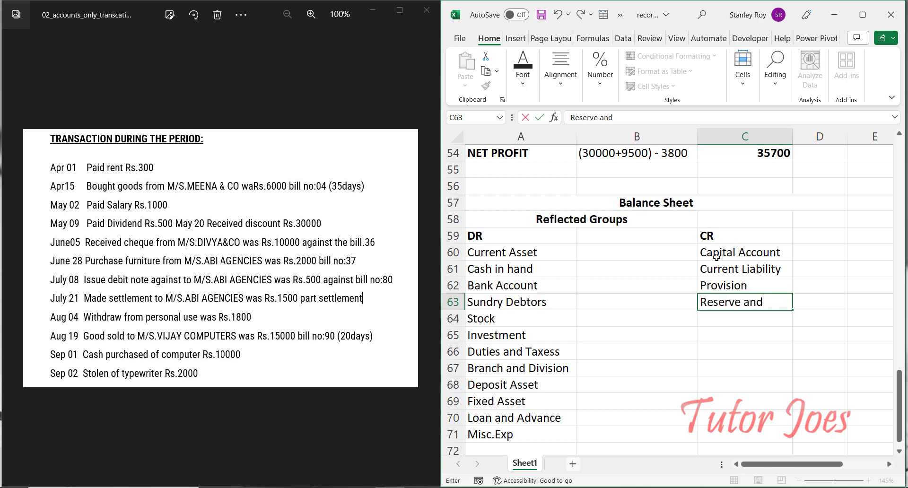
text( Surplus)
key(Return)
- Add Loan Liability in C64 and Sundry Creditors in C65 to the CR groups
text(Loa)
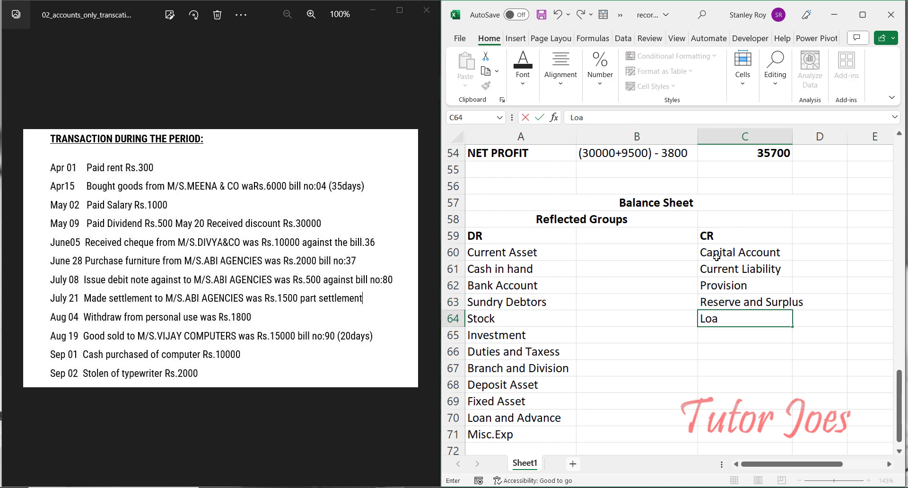
text(n Liability)
key(Return)
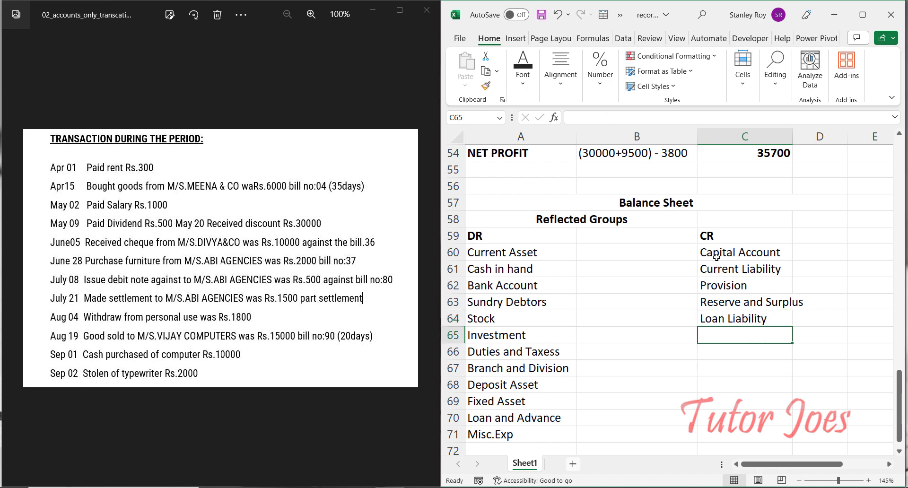
text(Su)
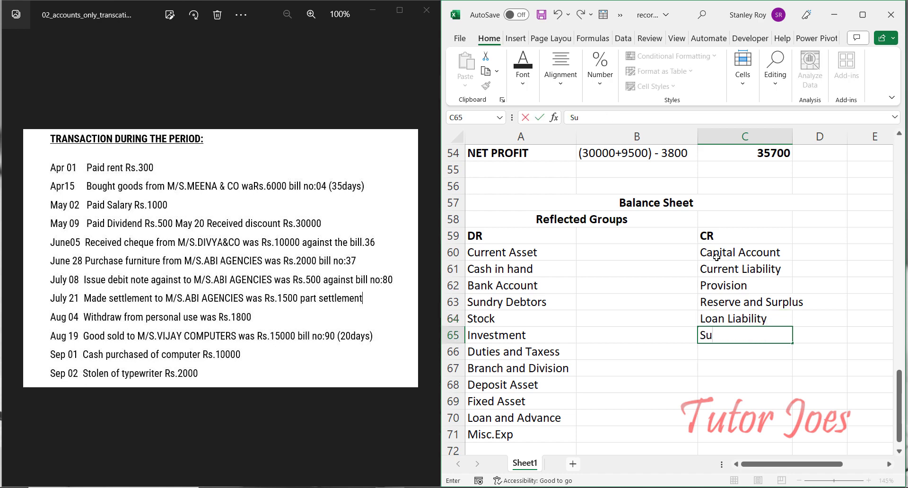
text(ndry Credito)
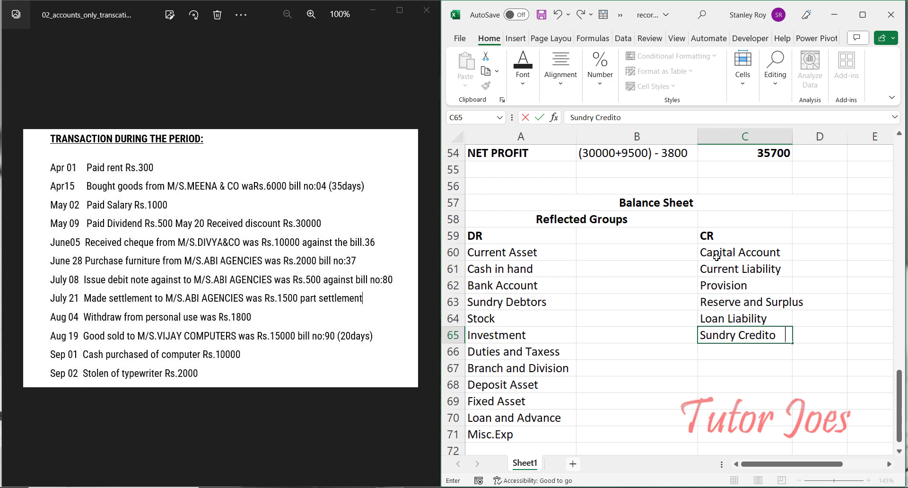
text(rrs)
key(Return)
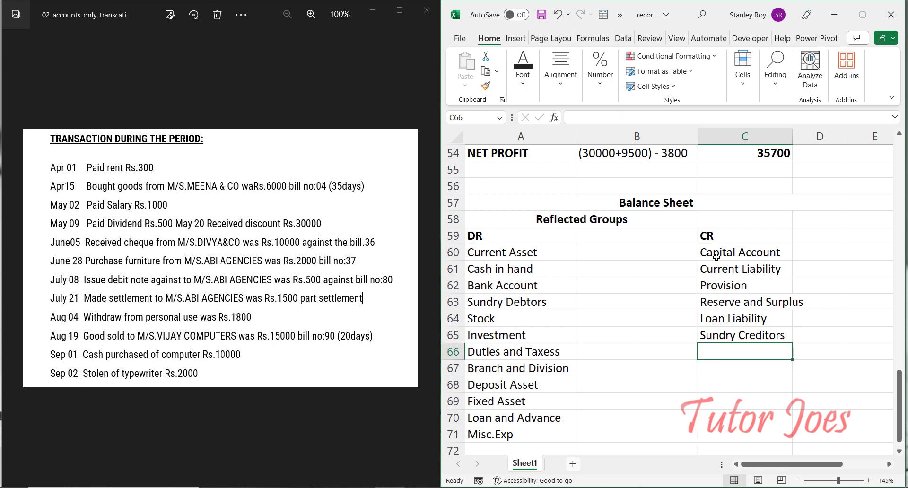
- Enter Secure Loan, Unsecure loan and Bank OD as CR groups in C66 to C68
text(Secure)
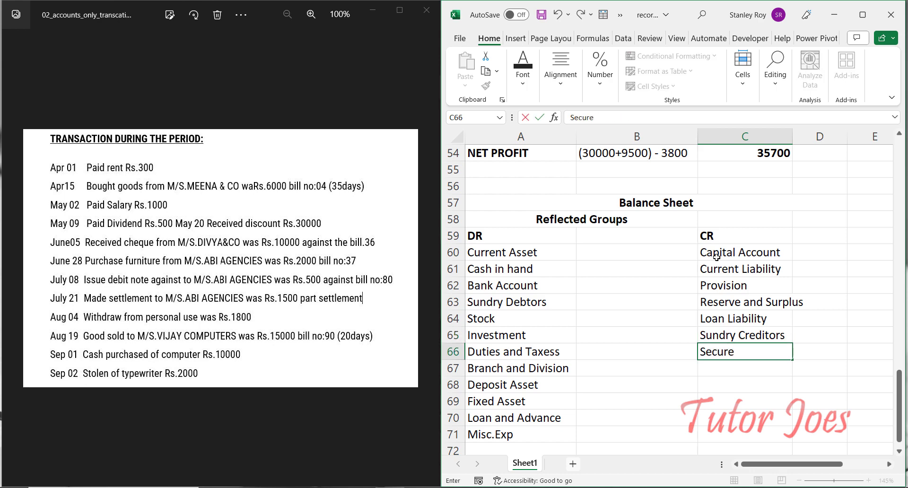
text( Loan)
key(Return)
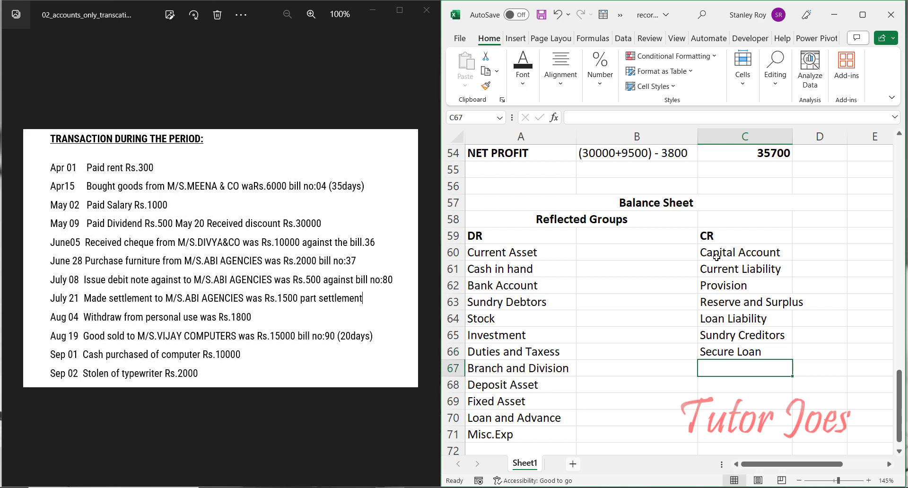
text(Unsec)
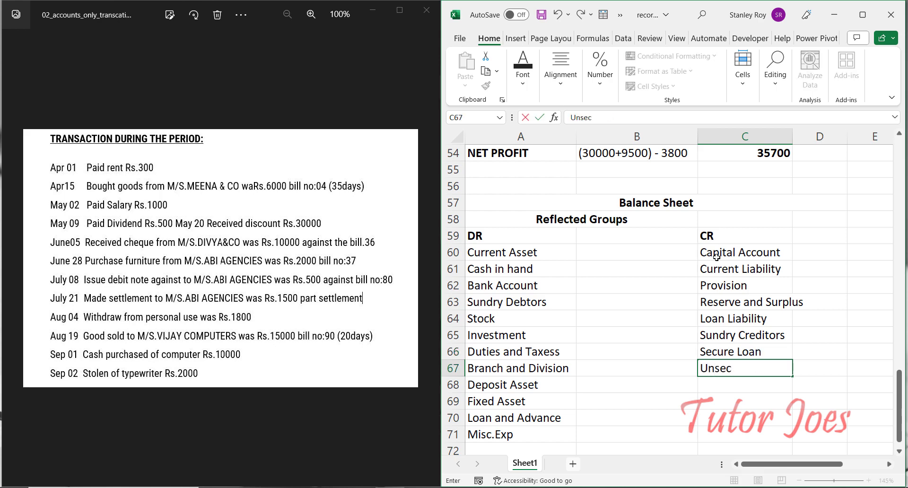
text(ure loan)
key(Return)
text(Ban)
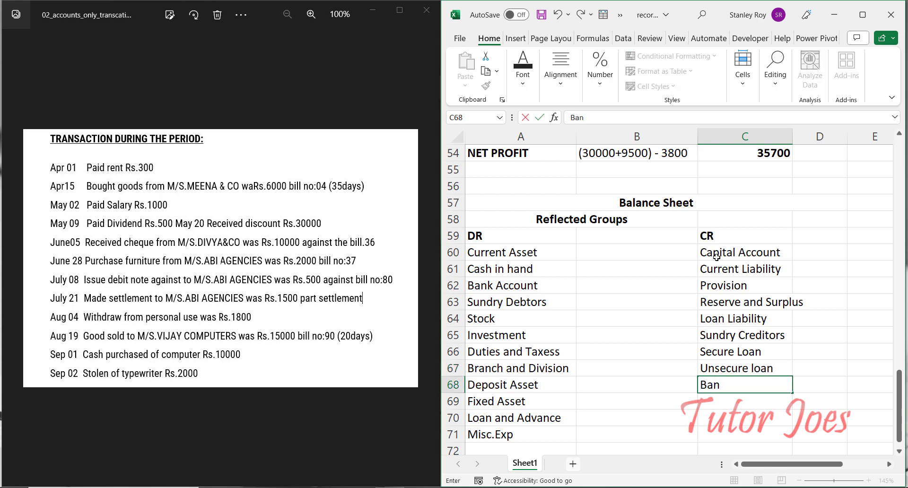
text(k OD)
key(Return)
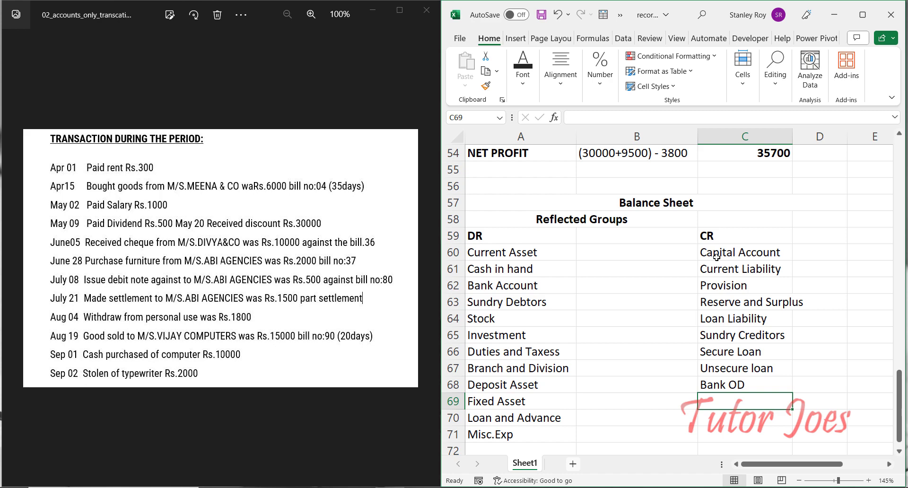
- Compare the DR groups Current Asset and Cash in hand with the exercise's opening balances and transactions
scroll(549, 326, down, 2)
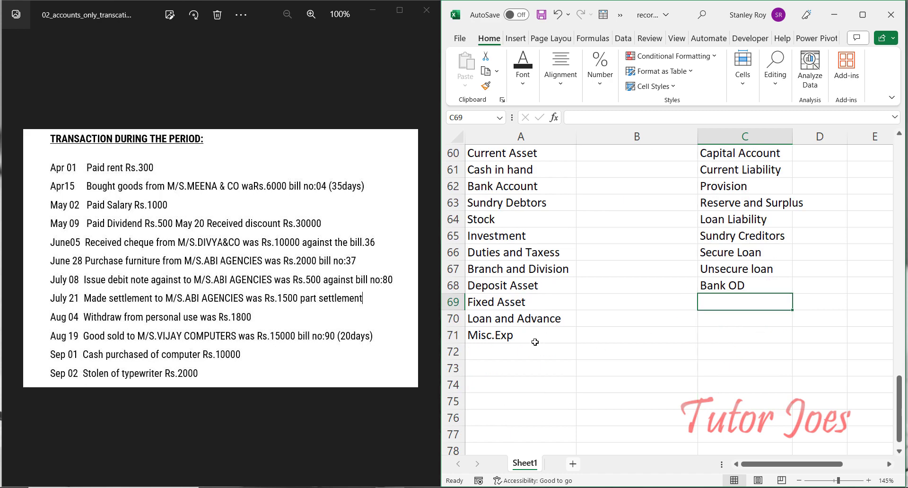
click(524, 155)
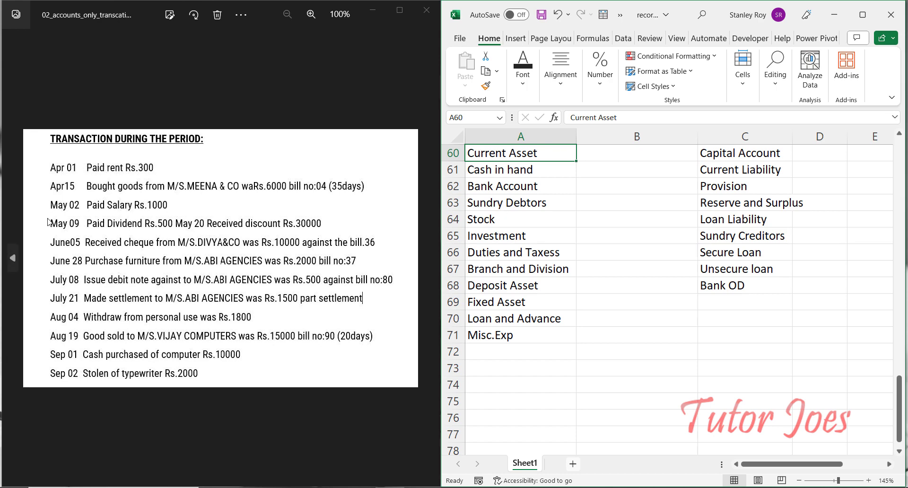
click(13, 257)
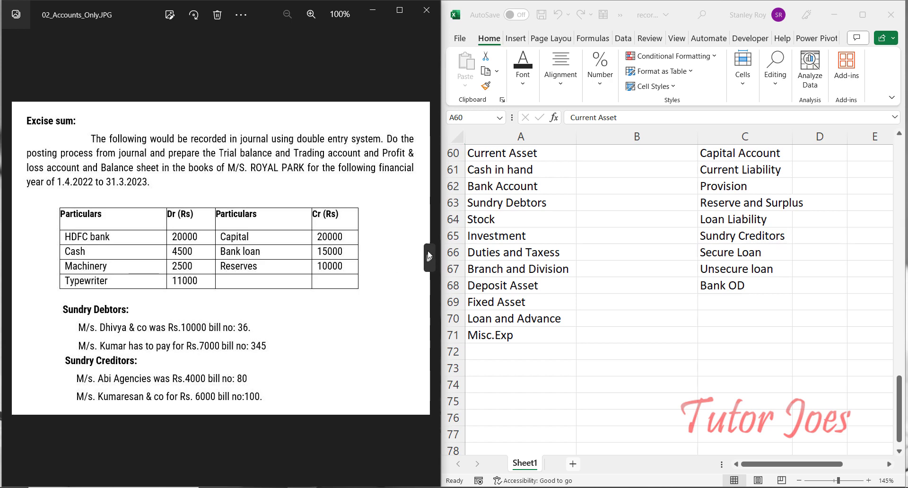
click(429, 256)
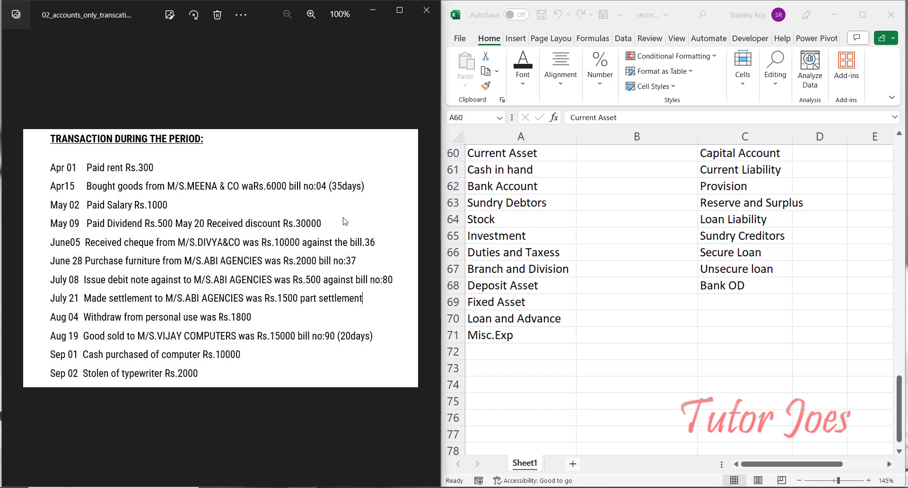
click(518, 159)
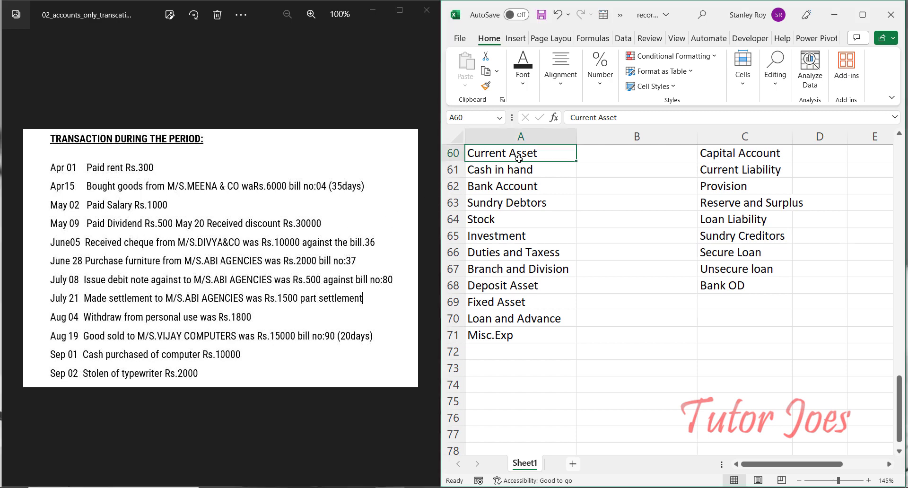
click(505, 174)
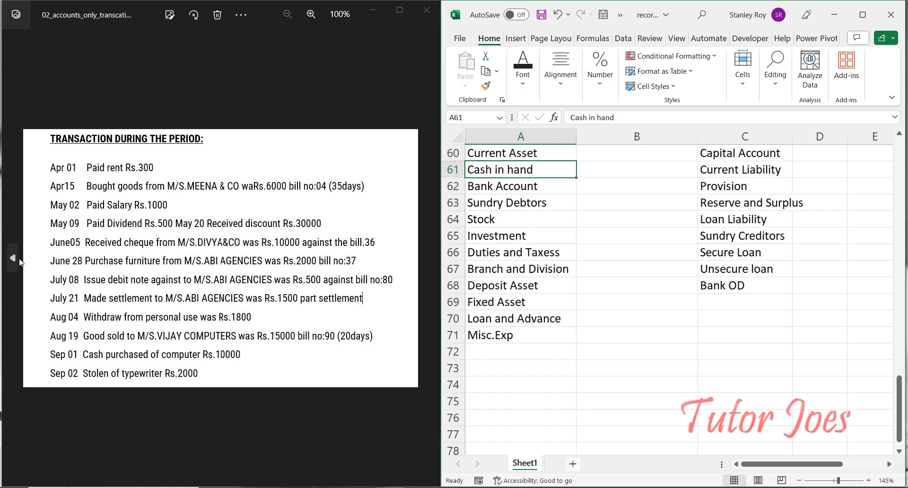
- Start the cash calculation below the groups with Cash in A74 and its opening balance 4500 in B74
click(13, 261)
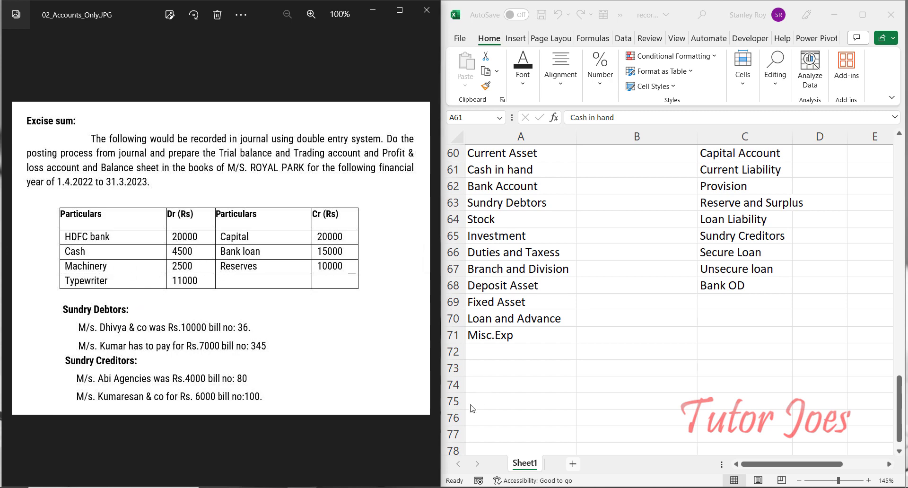
click(491, 384)
text(Cash)
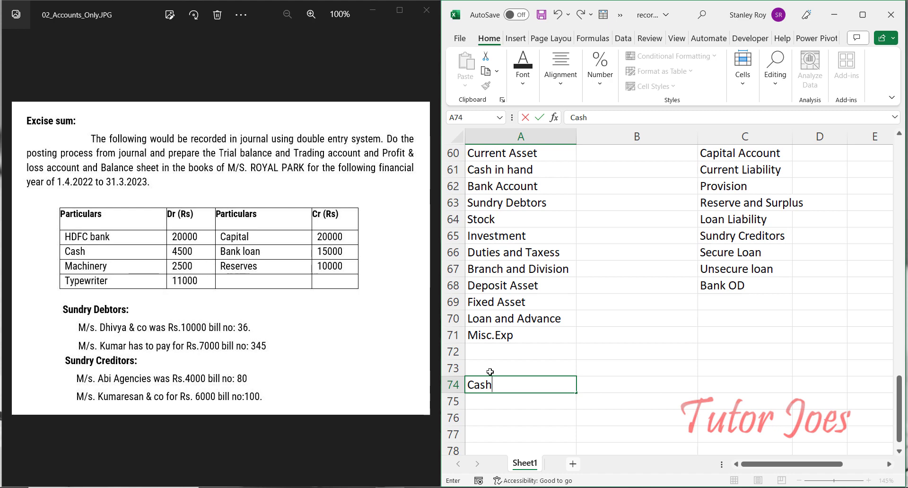
key(Tab)
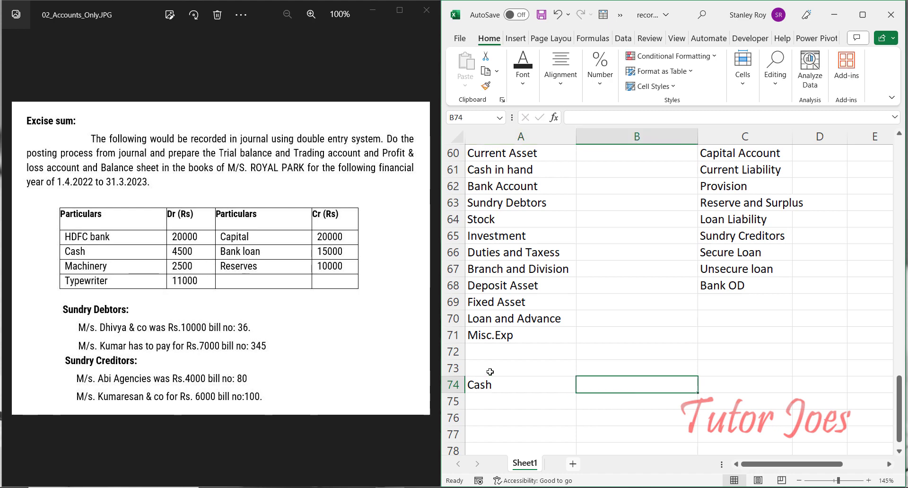
text(45)
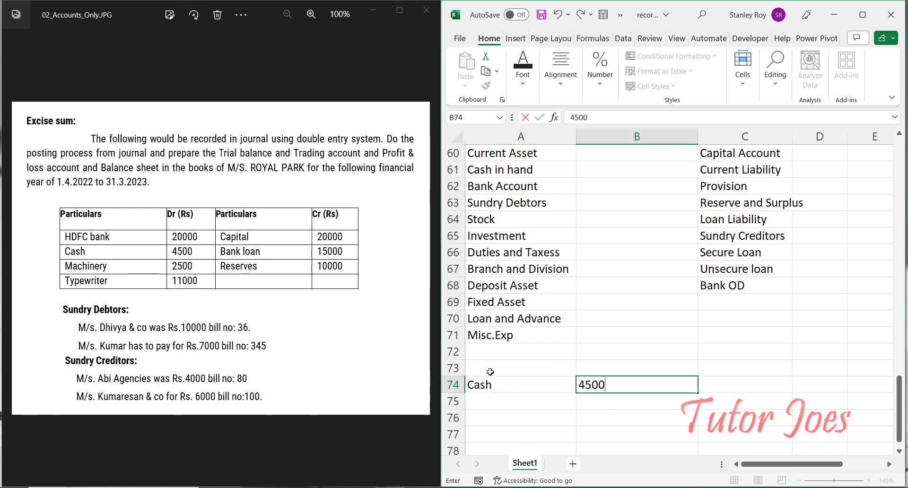
text(00)
- Record the Apr 01 rent payment from the transaction list as -300 in B75
click(269, 337)
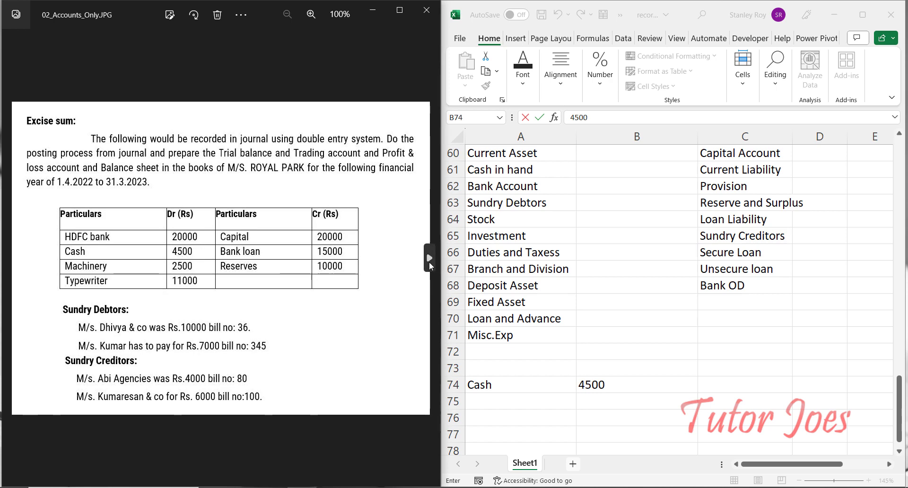
click(429, 262)
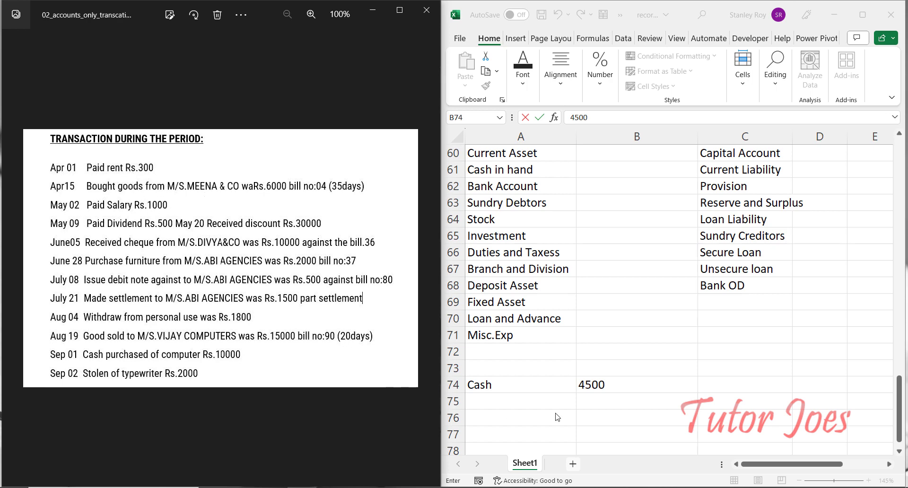
click(581, 400)
click(583, 408)
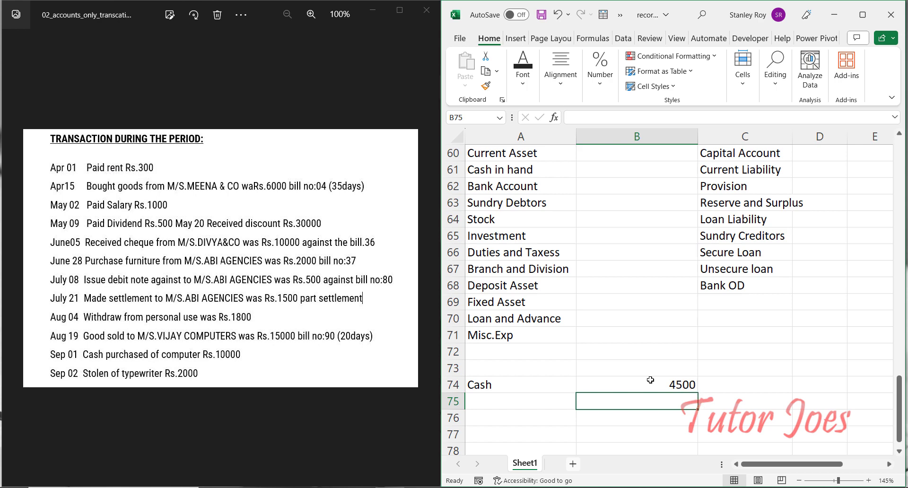
text(-300)
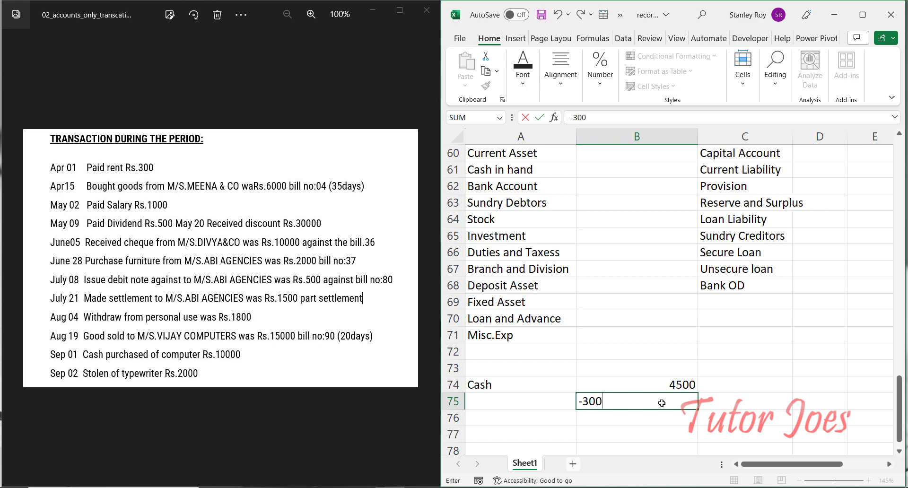
key(Return)
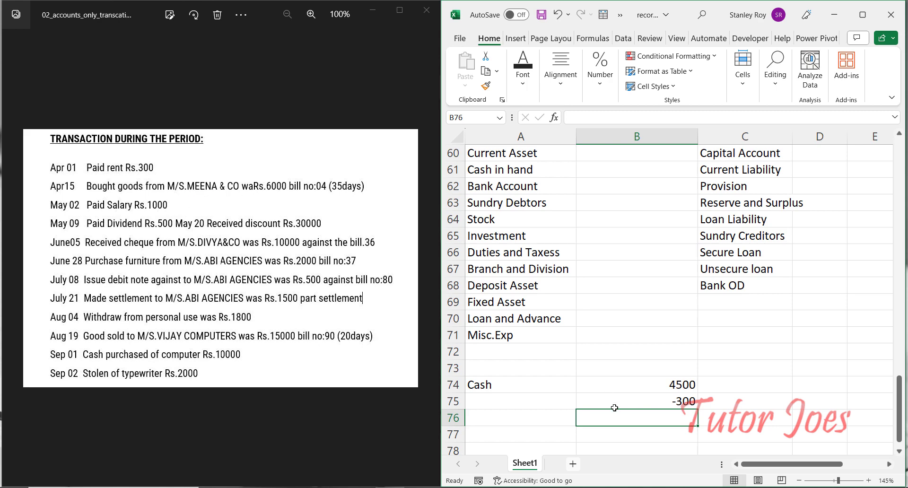
- Enter the salary as -1000, the dividend as -500 and the discount received as 30000 in B76 to B78
text(-100)
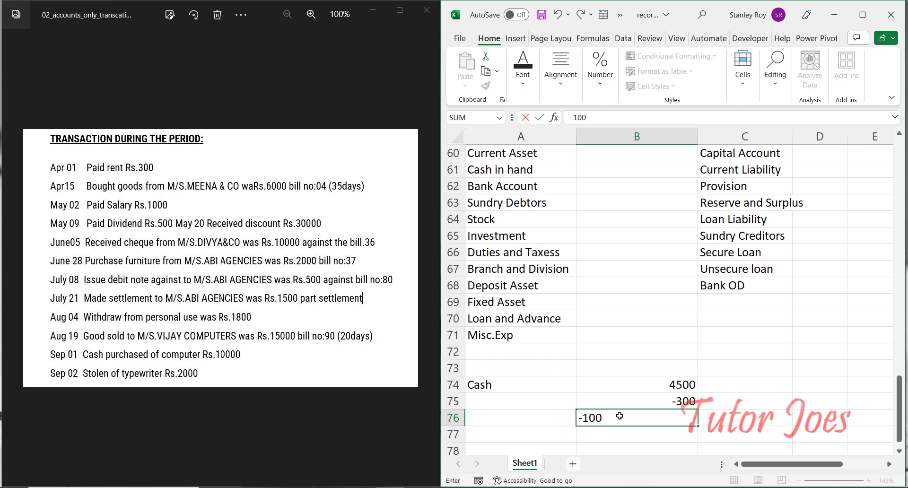
text(0)
key(Return)
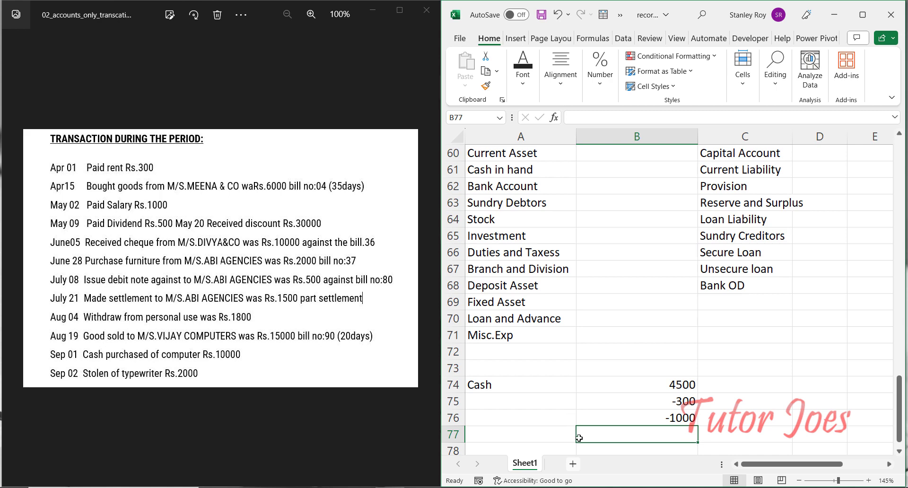
text(-500)
key(Return)
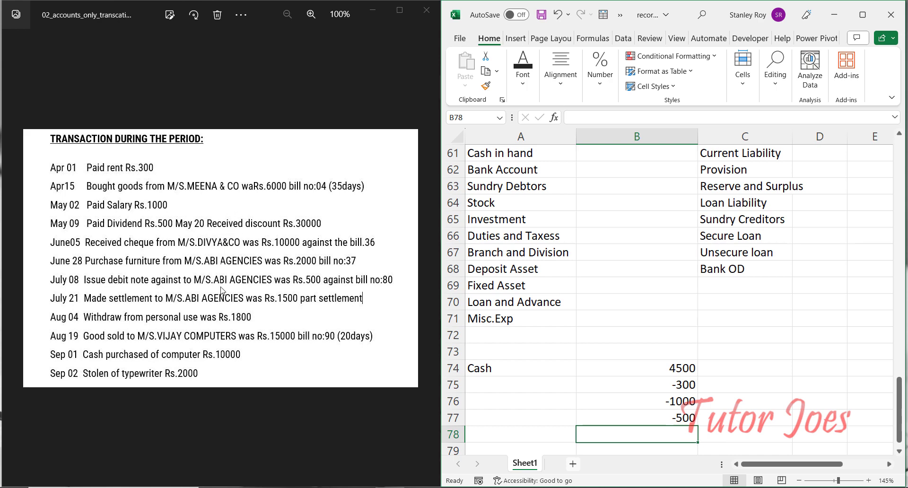
text(30000)
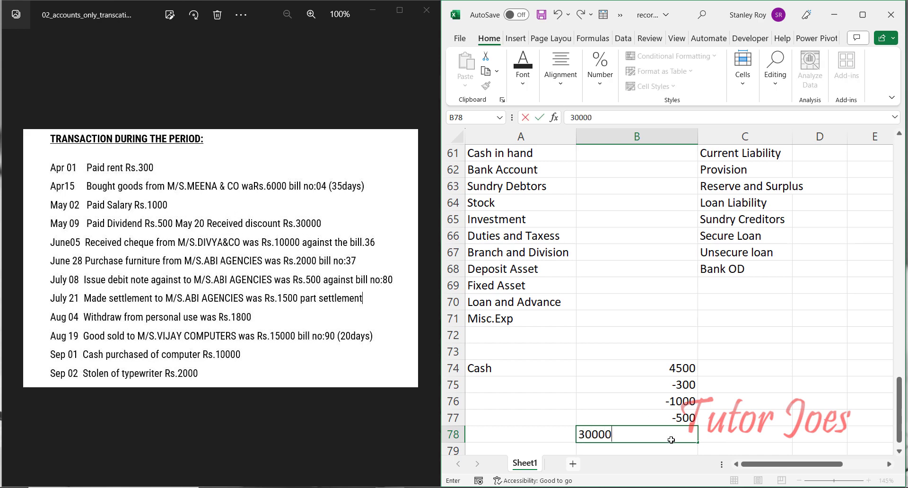
key(Return)
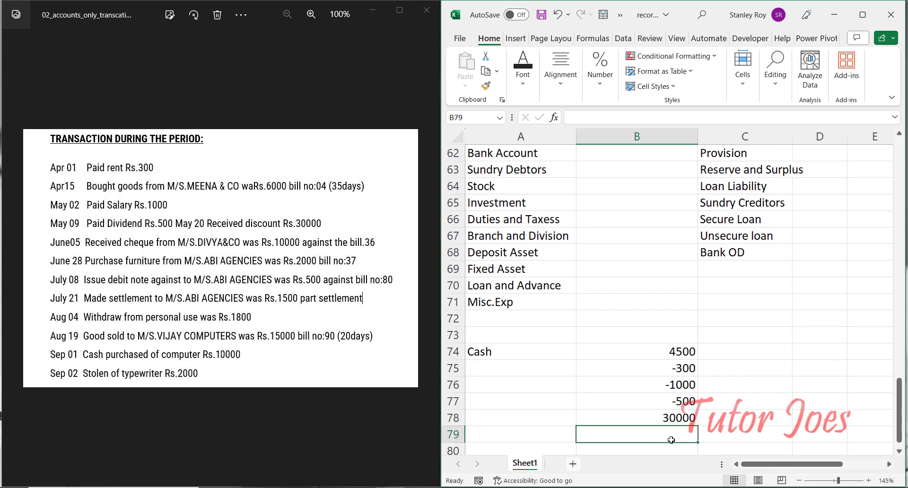
- Enter the part settlement as -1500, the personal withdrawal as -1800 and the computer purchase as -10000 in B79 to B81
scroll(607, 386, up, 7)
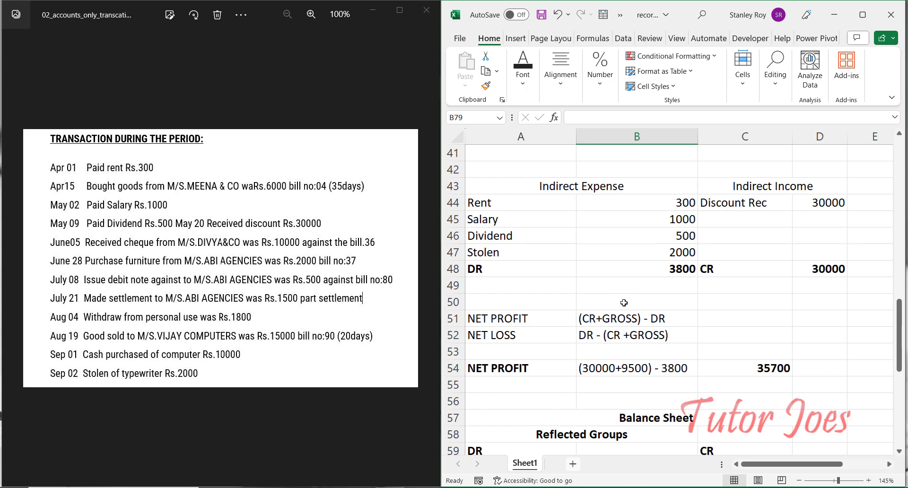
scroll(637, 314, down, 9)
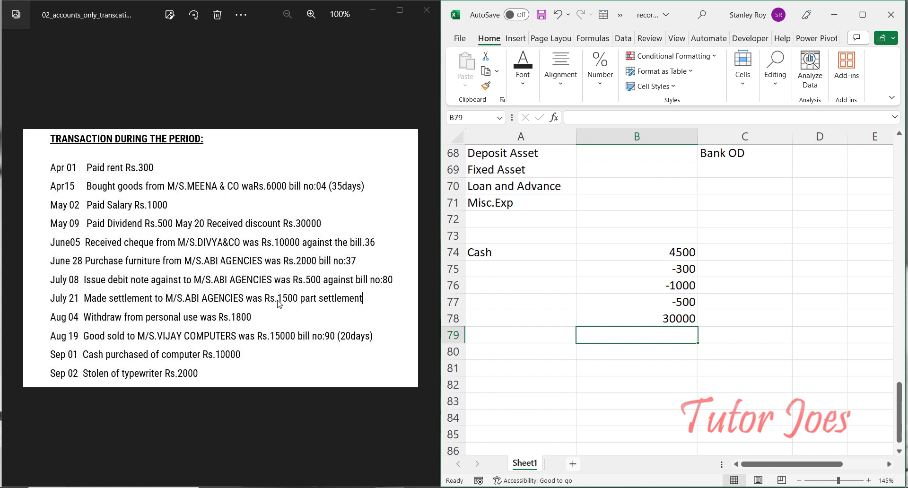
text(-)
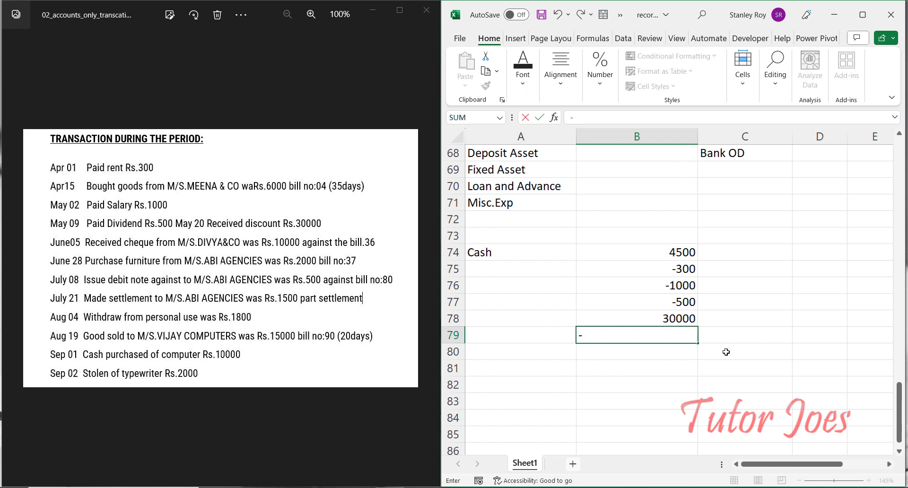
text(1500)
key(Return)
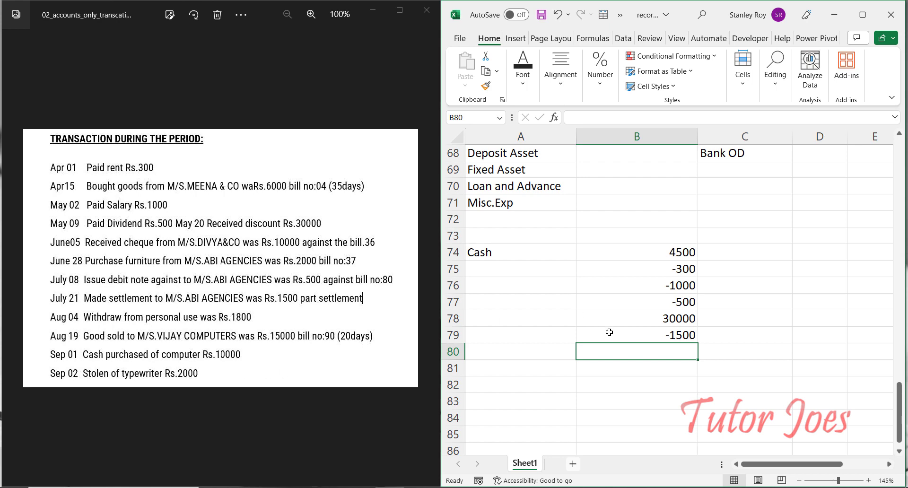
text(-18)
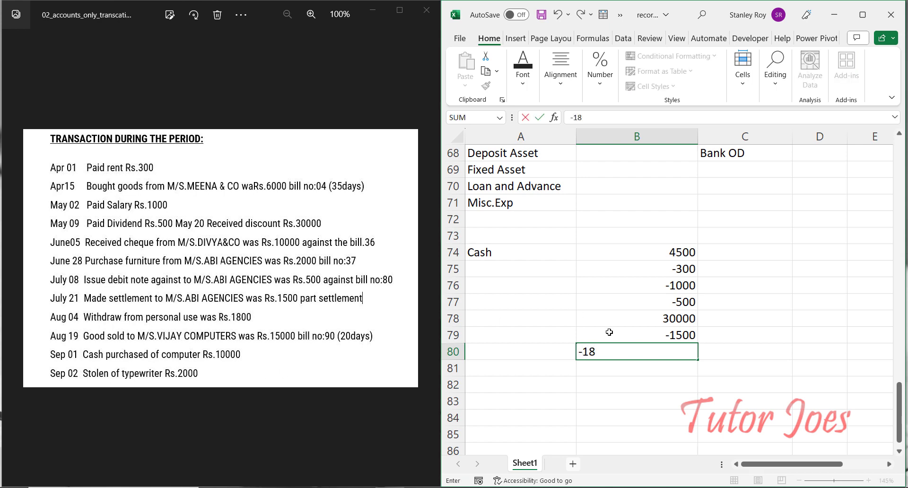
text(00)
key(Return)
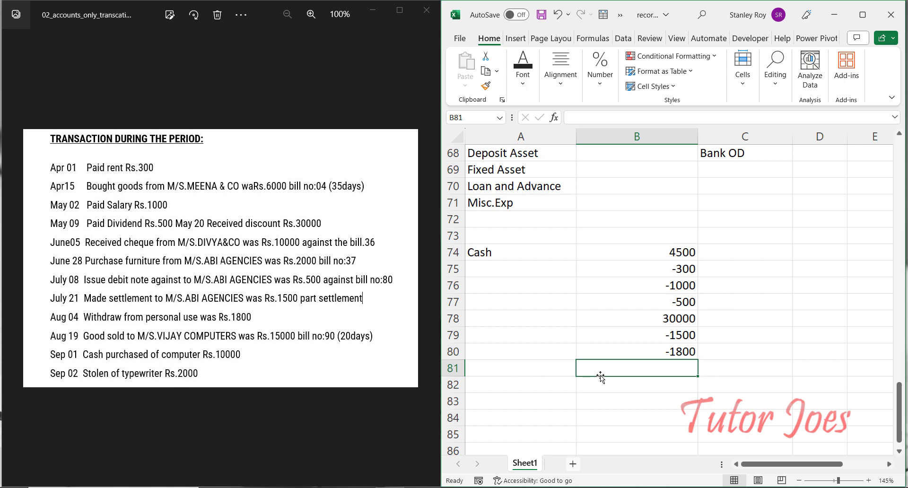
text(-10000)
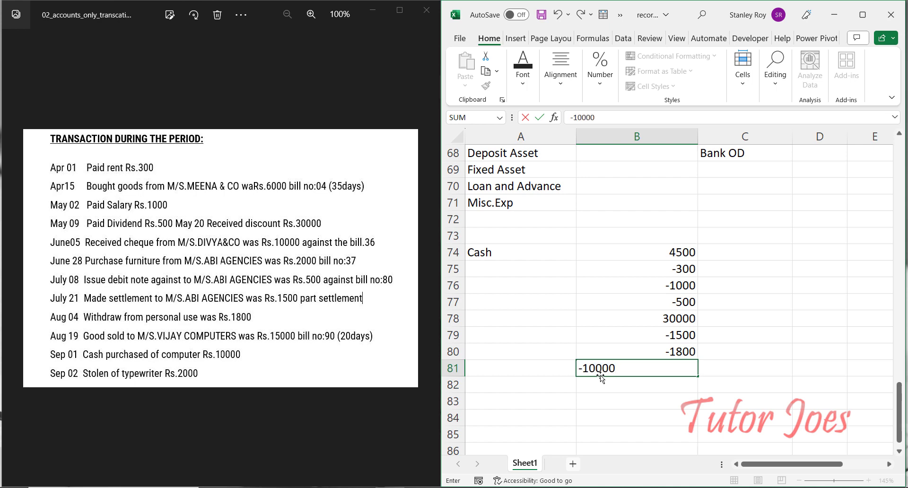
key(Return)
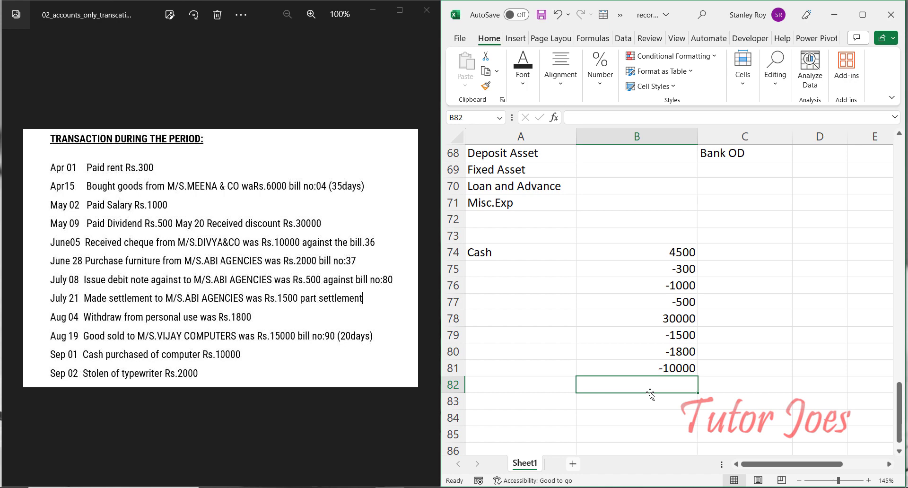
- Total the cash entries in B82 with a SUM of B74:B81
text(=)
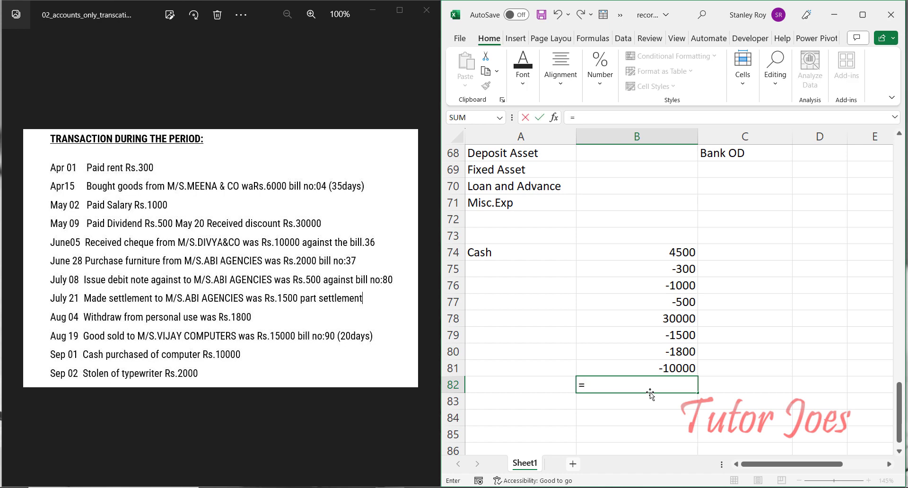
text(su)
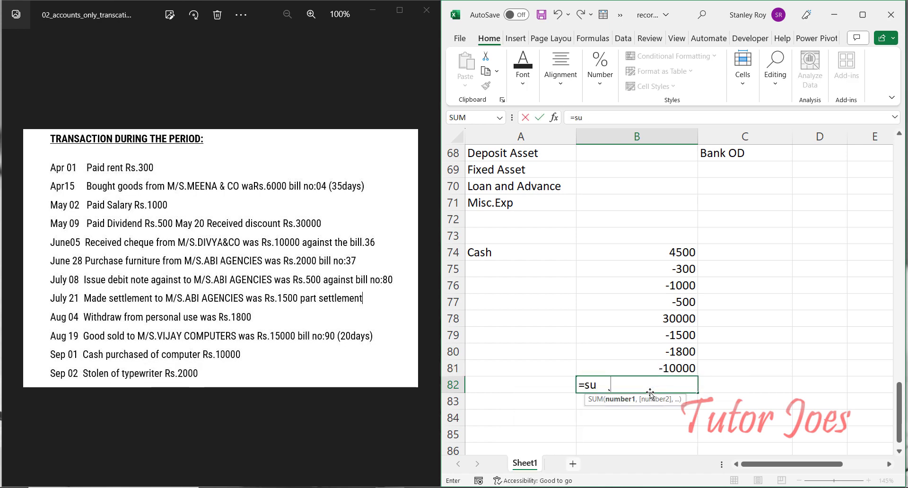
text(m()
drag(655, 249, 650, 370)
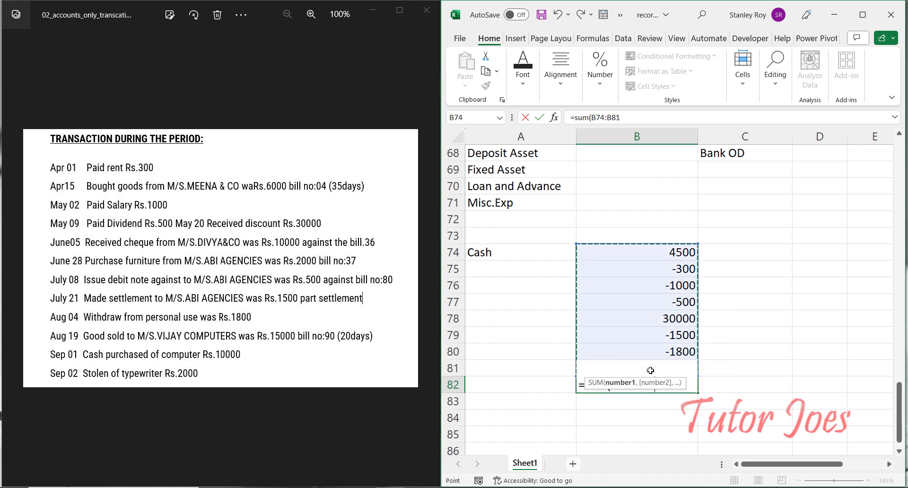
key(Return)
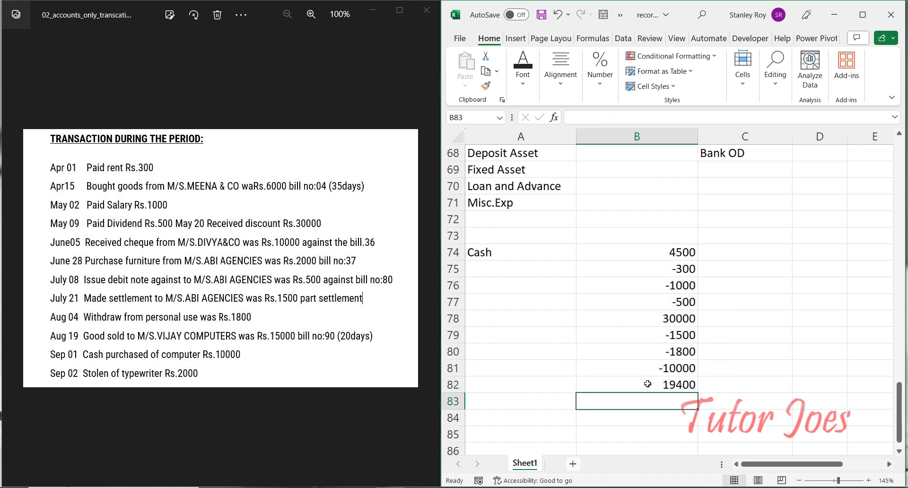
- Make the cash total in B82 bold and label it Cash in A82
click(648, 384)
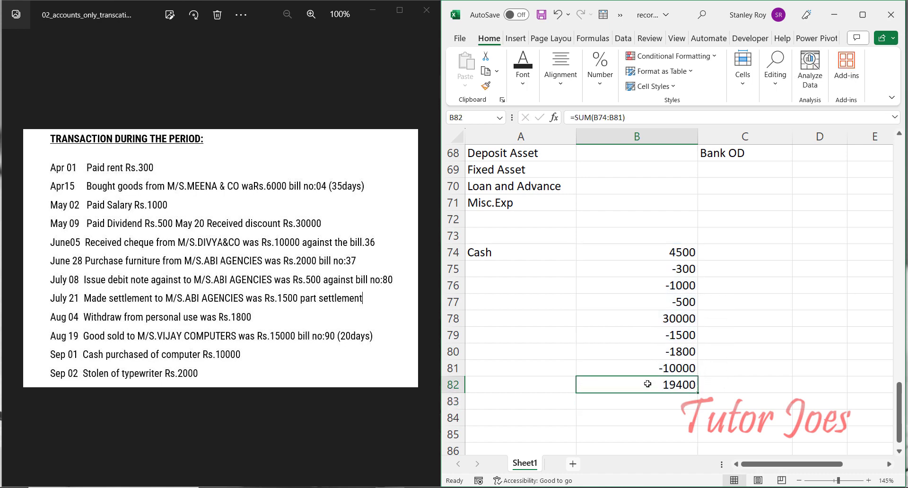
key(ctrl+b)
click(507, 384)
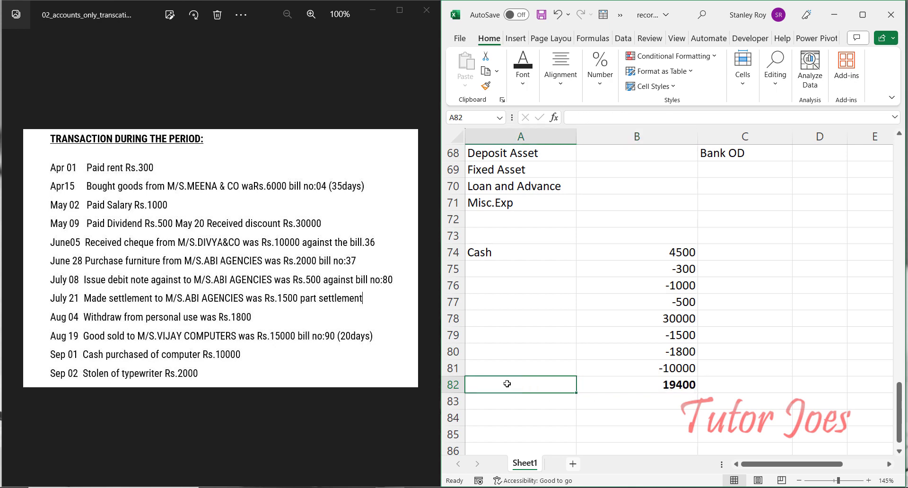
text(Cash)
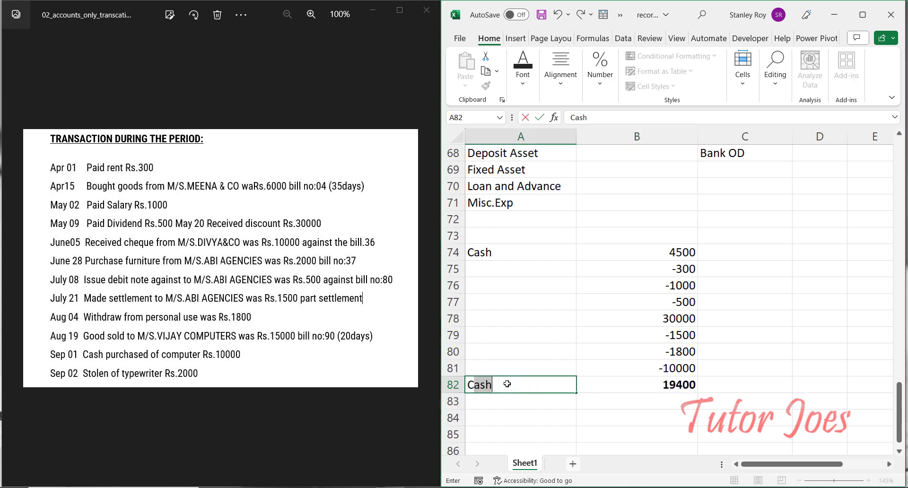
key(Return)
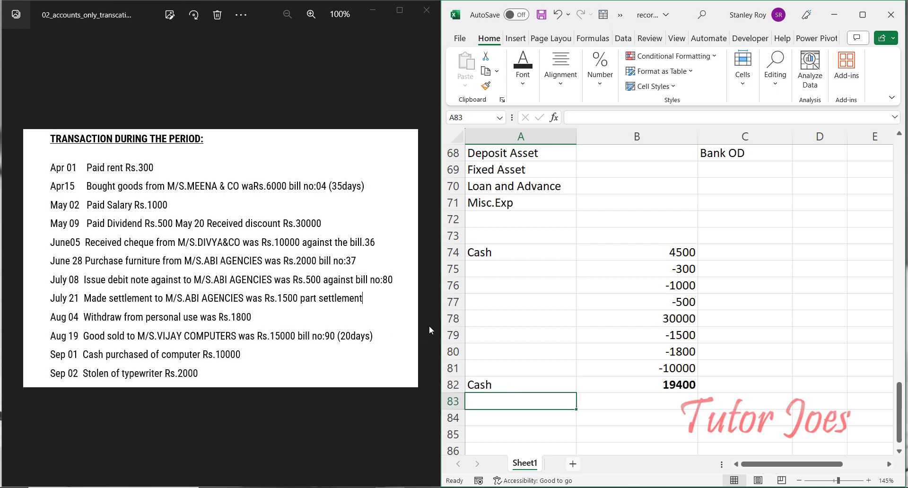
- Check the balance sheet's reflected groups for the next account and bring up the exercise's opening balances image
scroll(615, 357, down, 2)
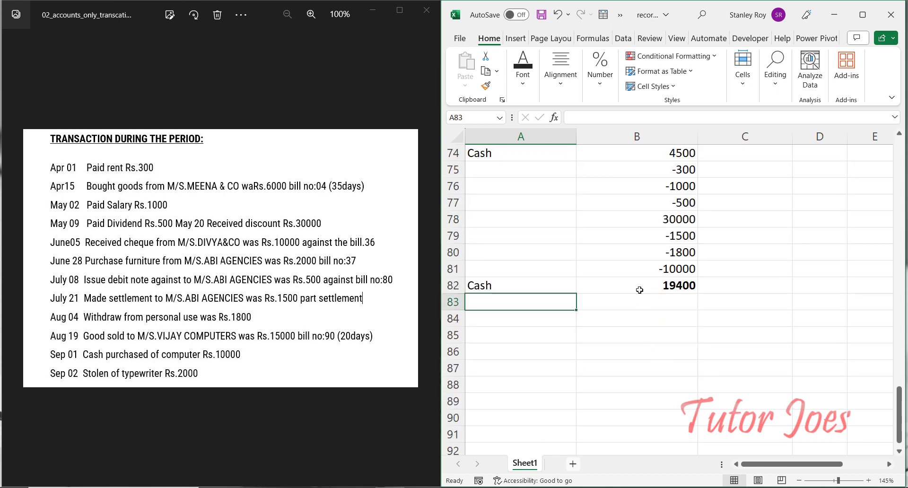
scroll(539, 293, up, 8)
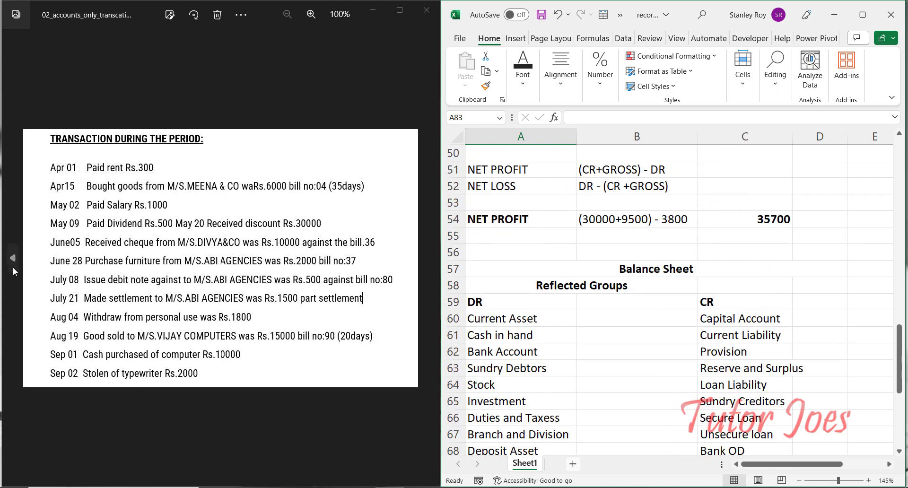
click(14, 258)
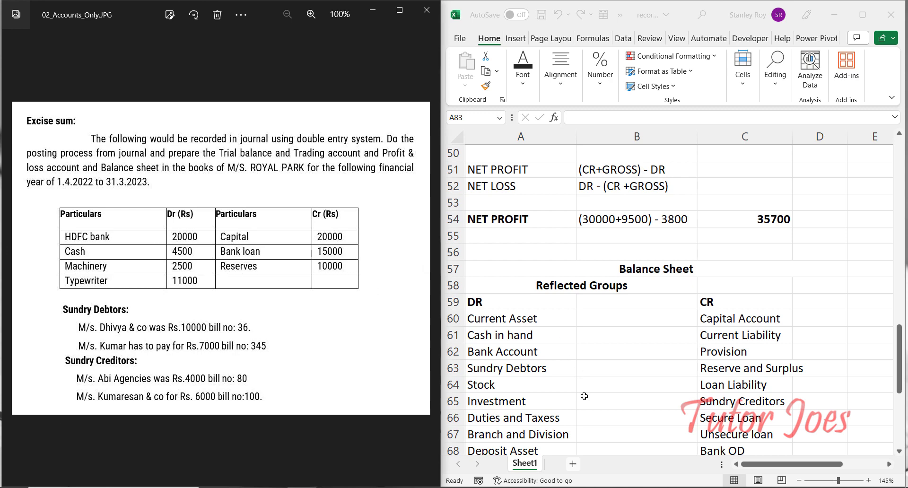
scroll(503, 310, down, 7)
click(548, 353)
scroll(520, 331, down, 1)
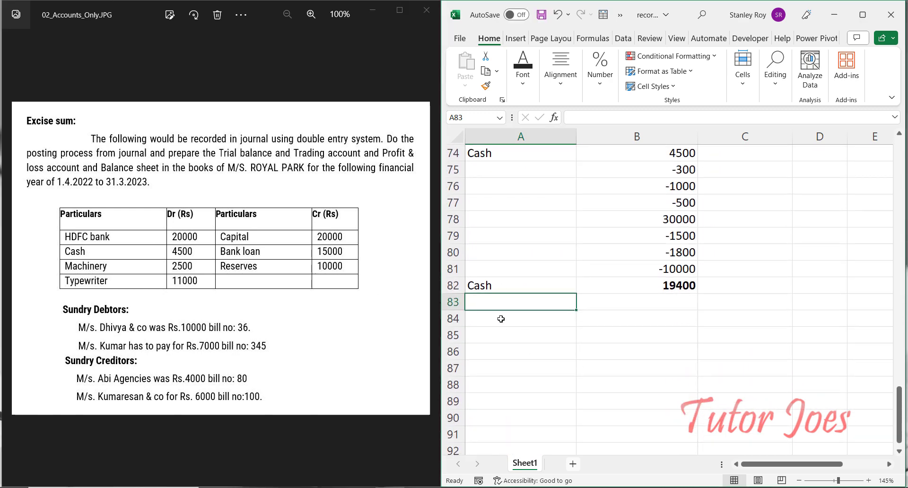
click(501, 318)
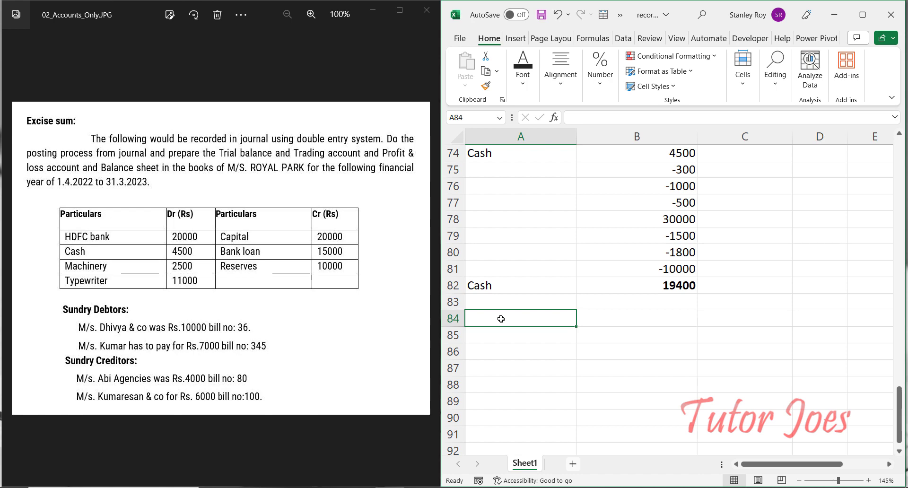
text(H)
key(BackSpace)
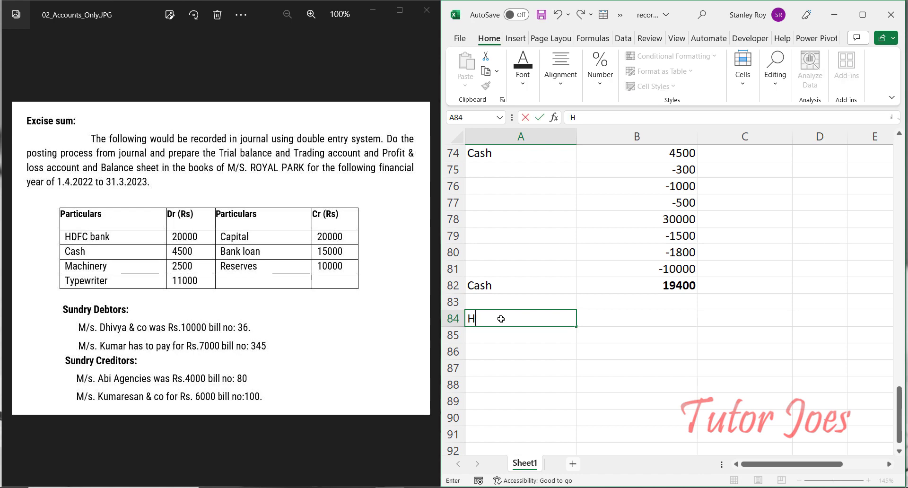
- Extend the cash section's heading in A74 to read Cash in hand
scroll(500, 319, up, 2)
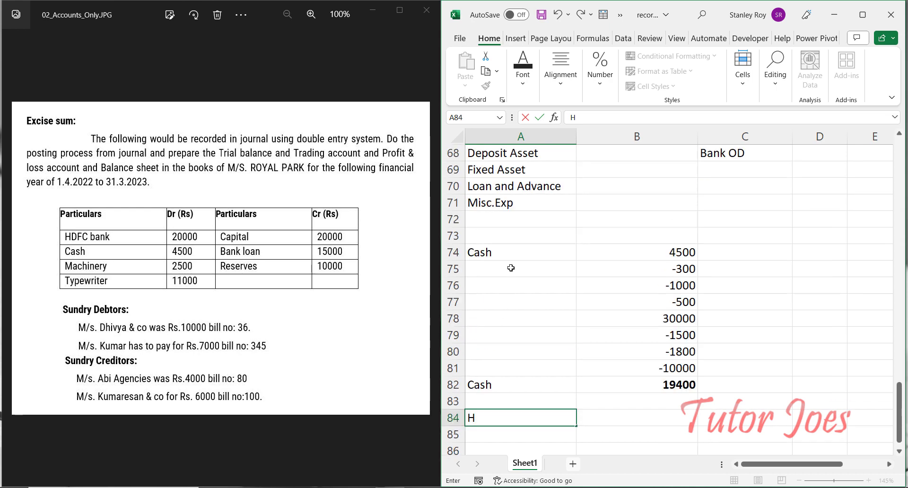
click(489, 254)
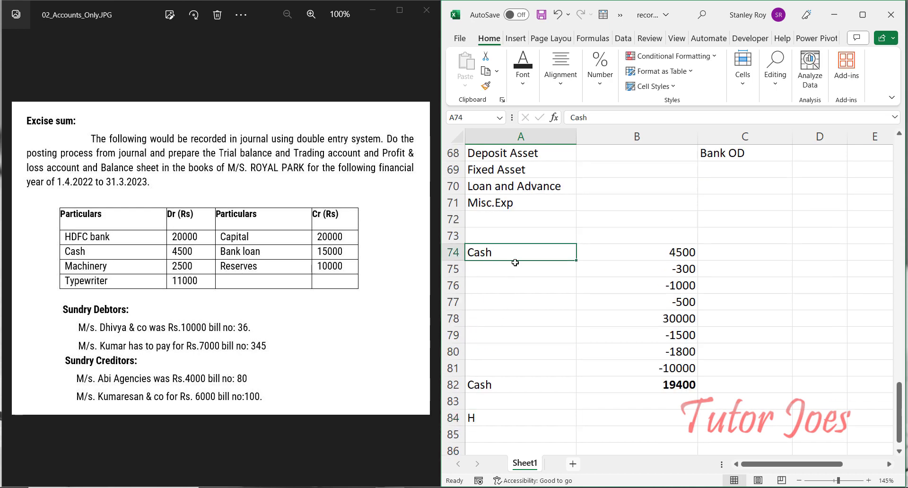
key(F2)
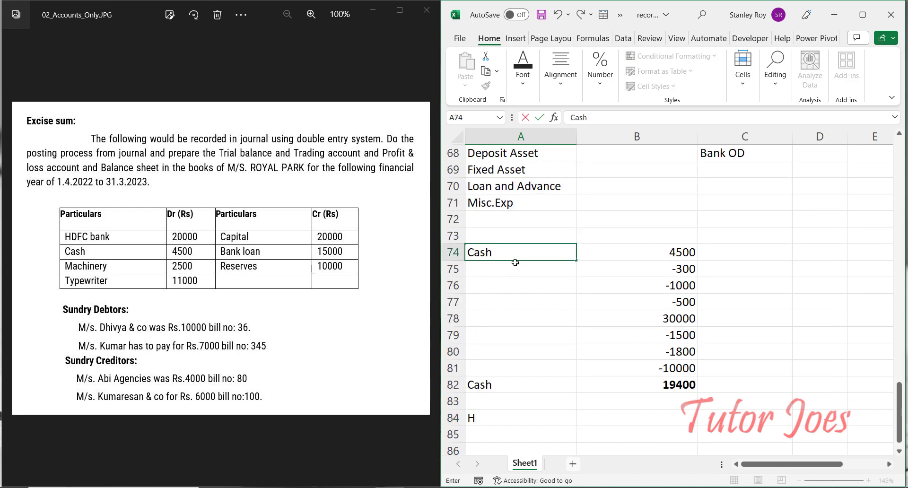
text(in hand)
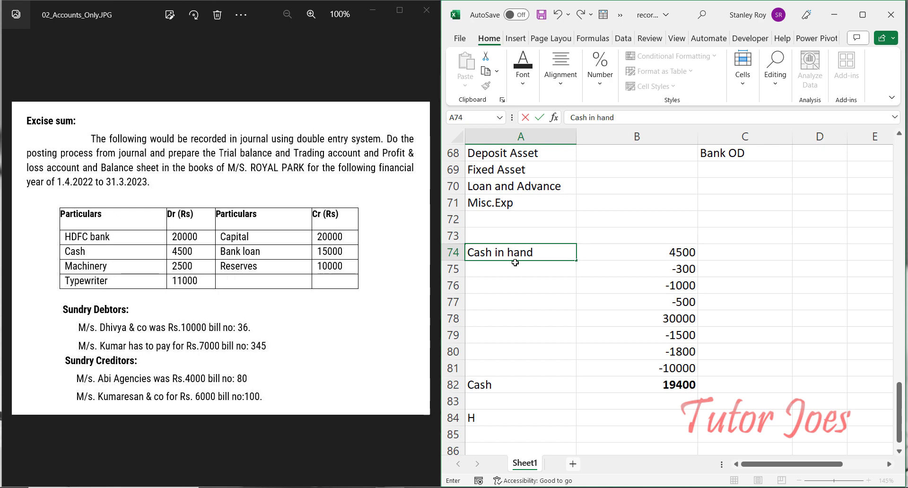
key(Return)
- Enter the section heading Bank Account in A84, below the cash total
key(Down)
key(Down)
key(Down)
key(Down)
key(Down)
key(Down)
key(Down)
key(Down)
key(Down)
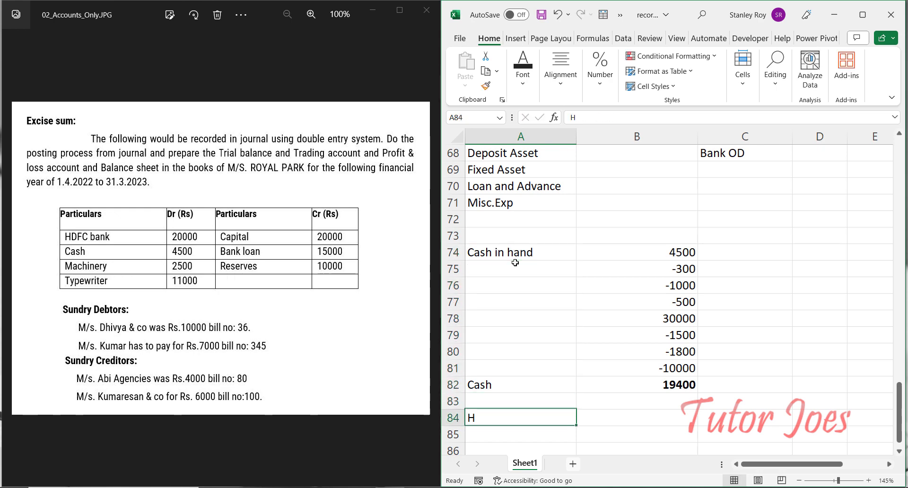
text(Bank Account)
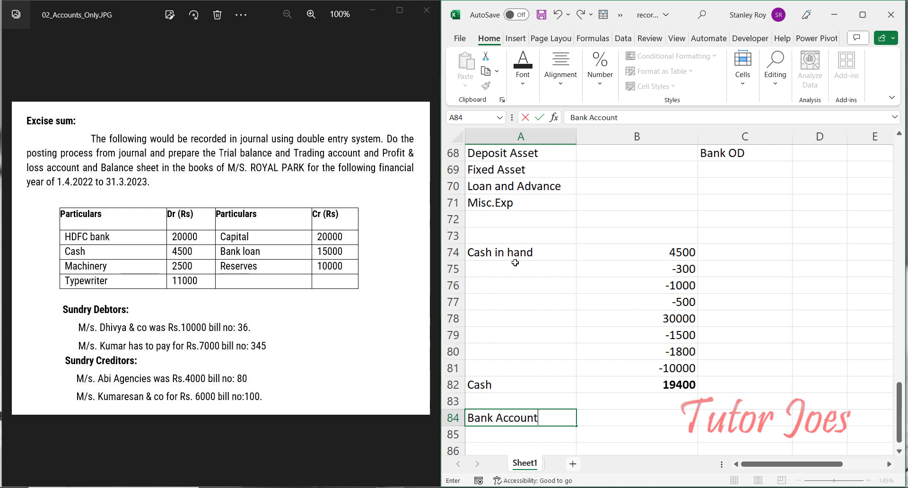
key(Return)
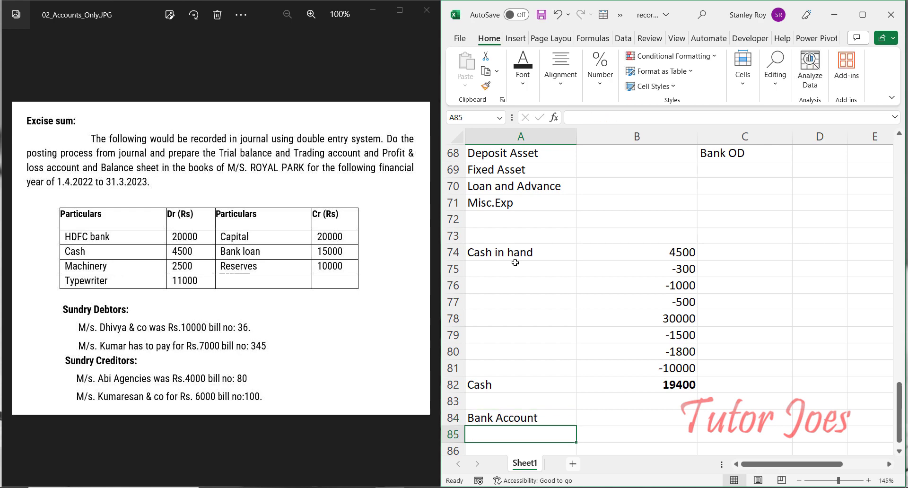
- List HDFC in A85 with its opening balance of 20000 in B85
text(HDFC)
key(Tab)
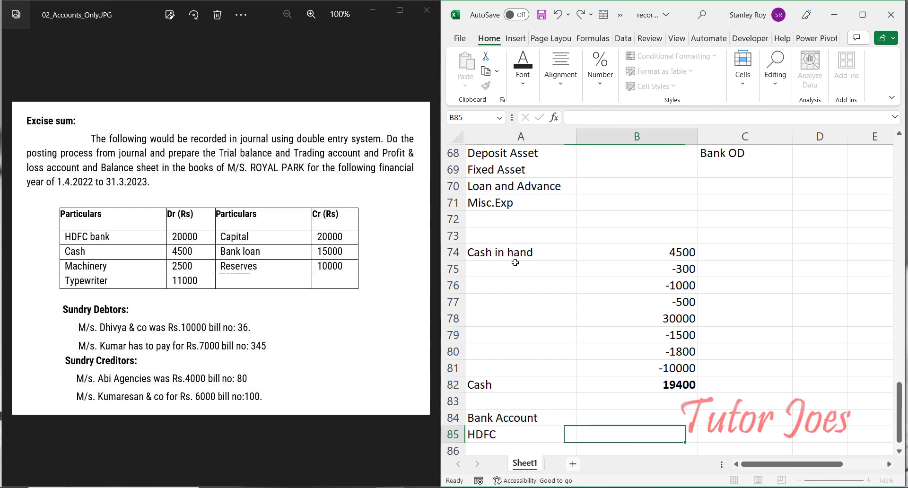
text(2000)
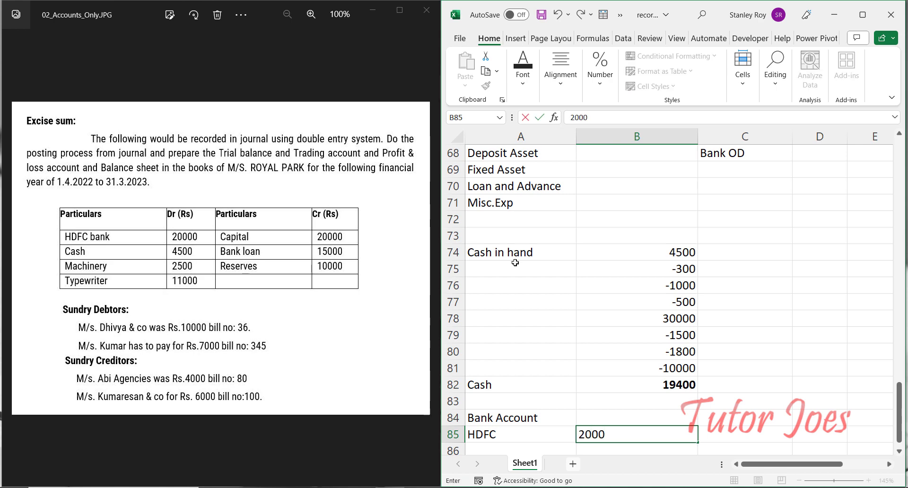
text(0)
key(Return)
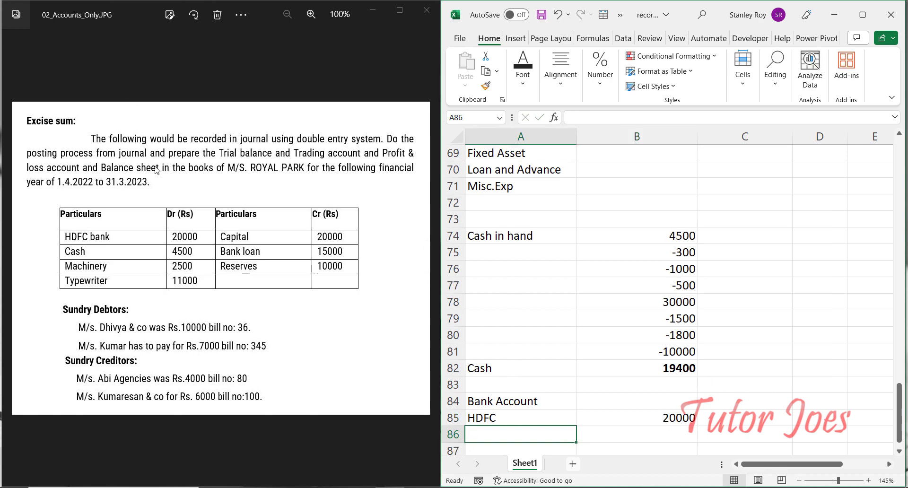
- Bring up the transaction list and record the June 05 cheque received from M/S. DIVYA&CO as 10000 in B86
click(427, 261)
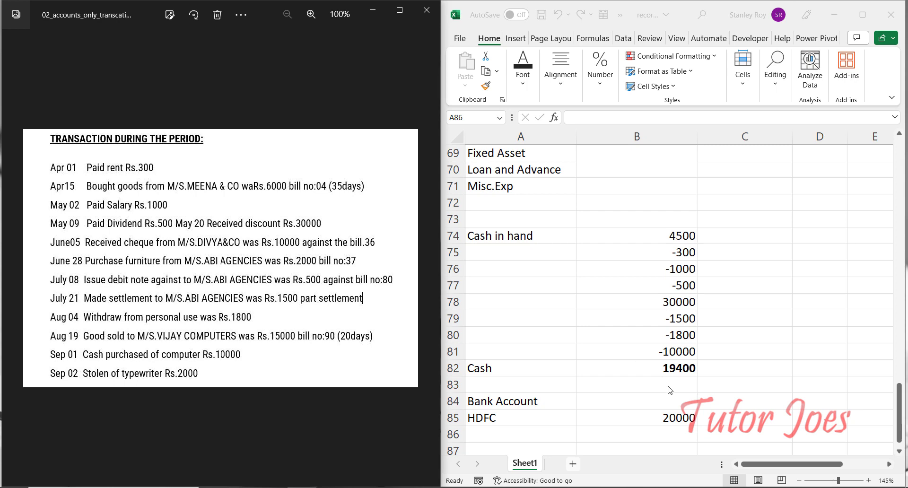
click(675, 432)
click(674, 433)
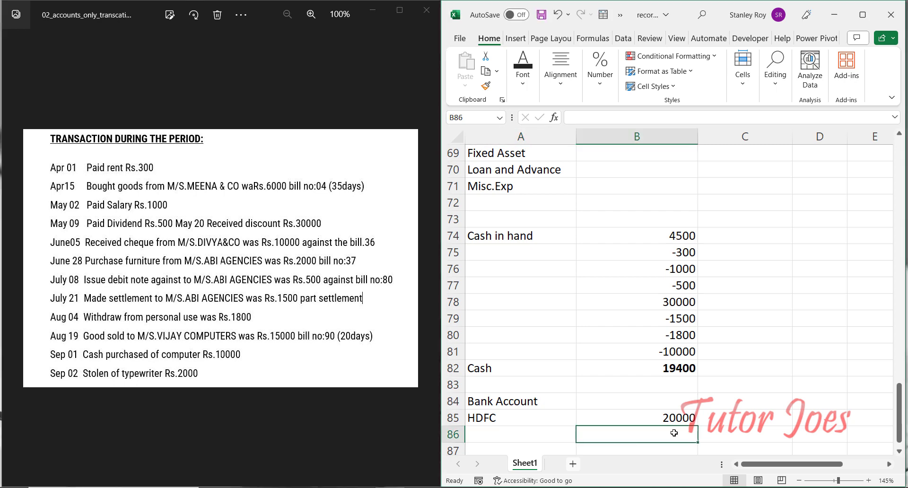
text(100000)
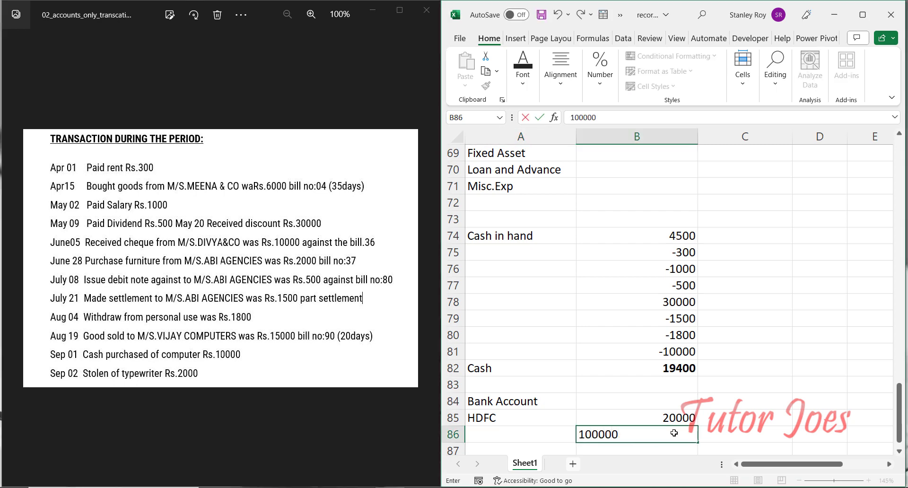
key(BackSpace)
key(Return)
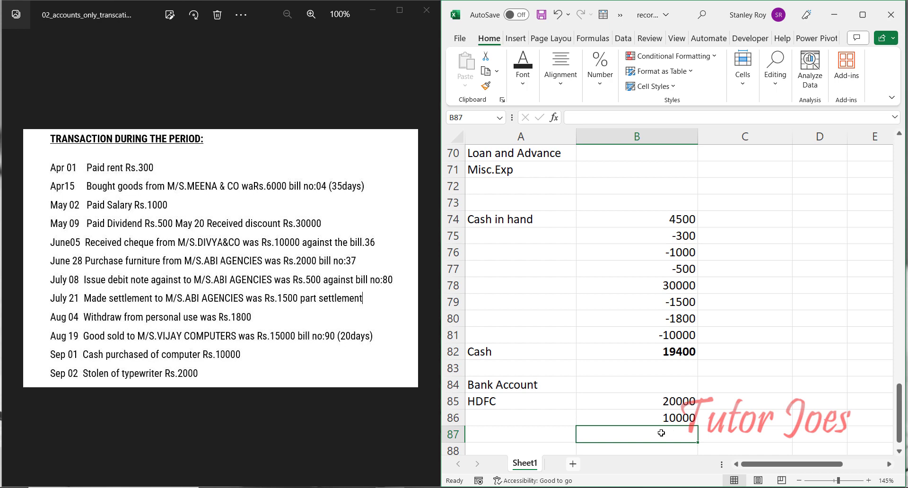
- Total the bank entries in B87 with a SUM of B85:B86
text(=sum()
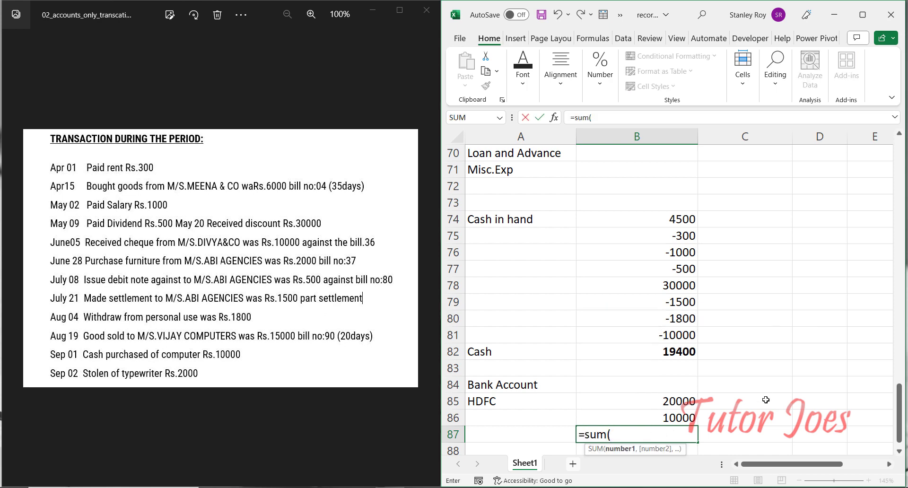
mouse_move(646, 400)
mouse_down()
mouse_move(646, 421)
mouse_move(644, 410)
mouse_up()
key(Return)
key(Up)
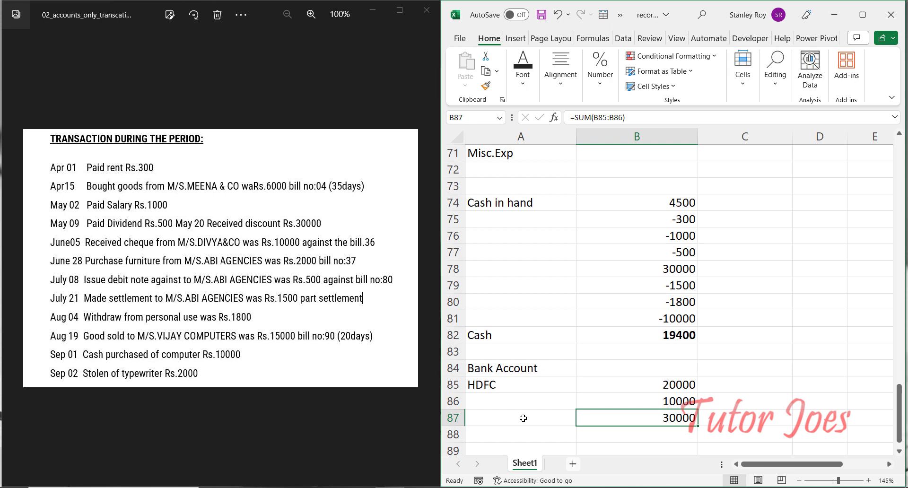
- Copy the Bank Account heading to A87 as the total's label and make A87:B87 bold
click(509, 368)
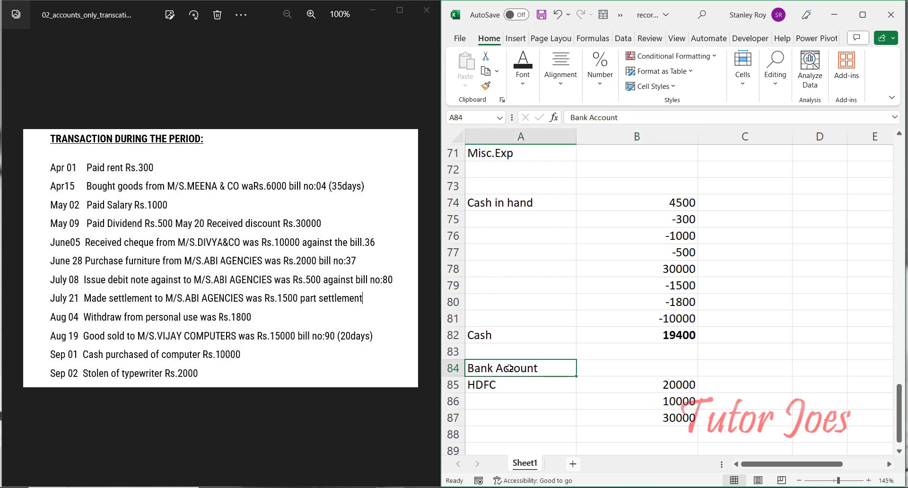
key(ctrl+c)
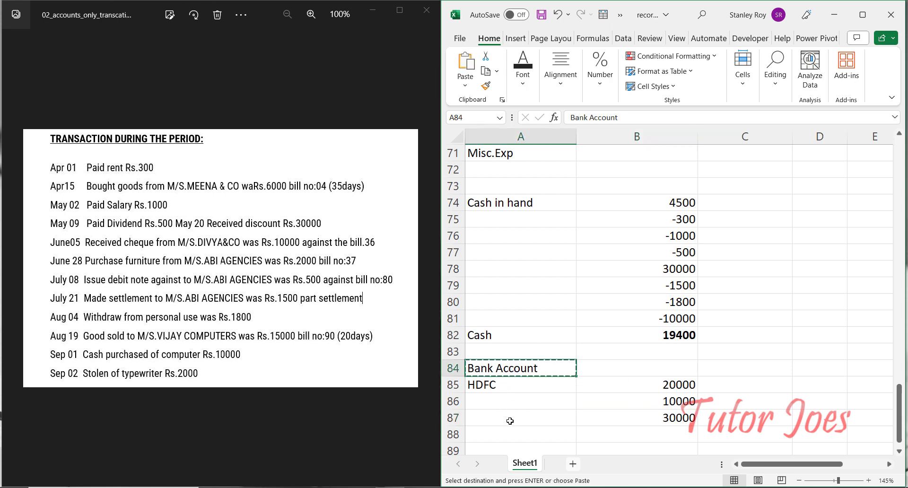
click(508, 416)
key(ctrl+v)
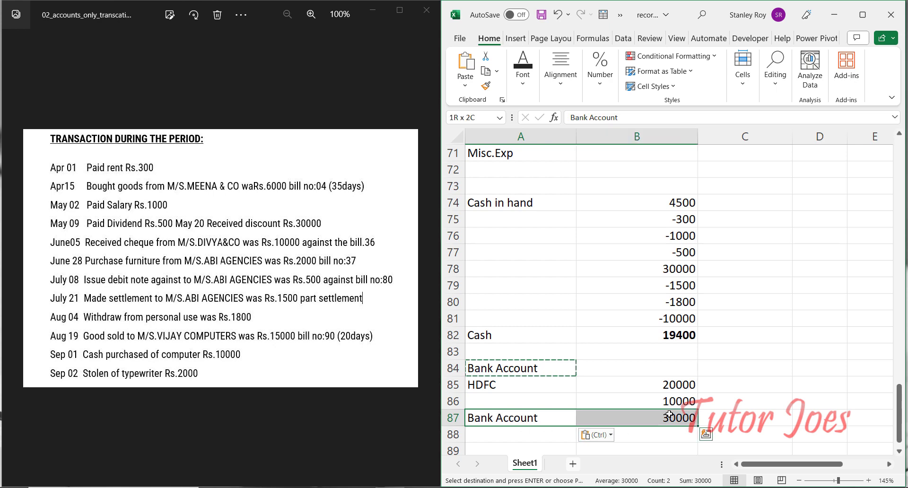
shift+click(665, 421)
key(ctrl+b)
click(626, 433)
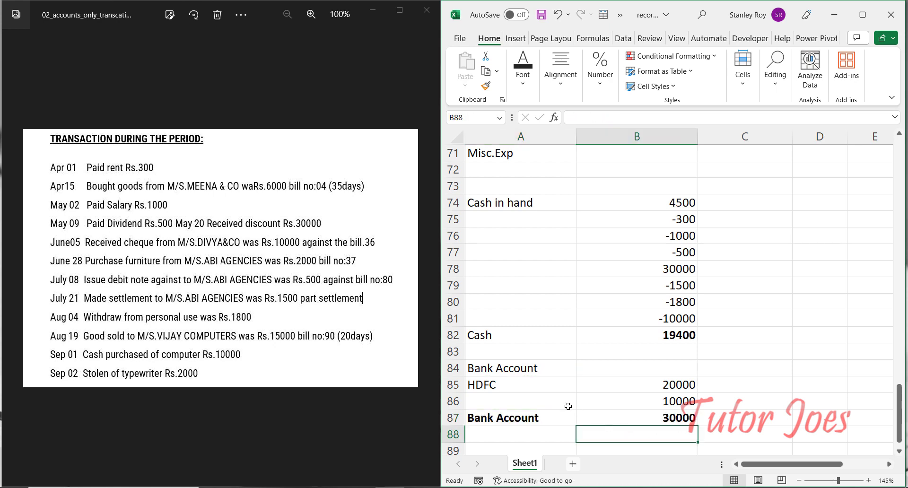
- Add a Sundry Debtors heading in A89, below the Bank Account section
scroll(626, 433, down, 2)
click(501, 368)
click(495, 355)
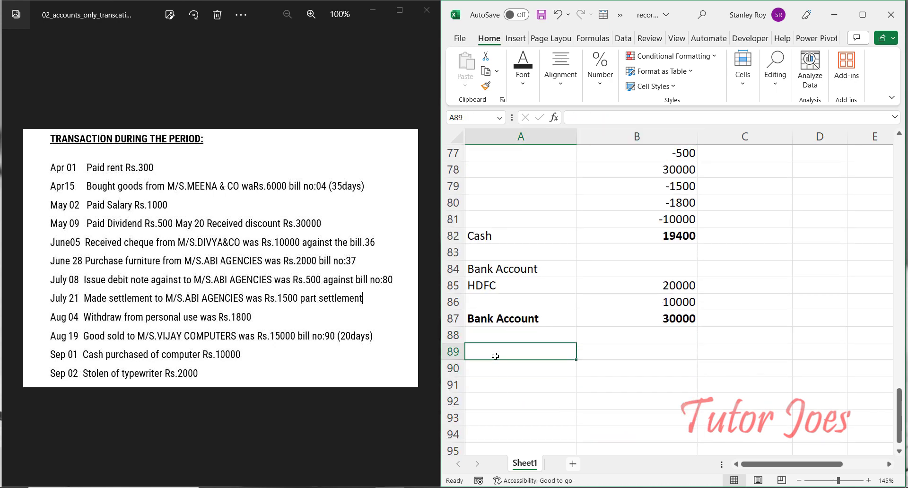
scroll(495, 354, up, 5)
scroll(492, 196, up, 1)
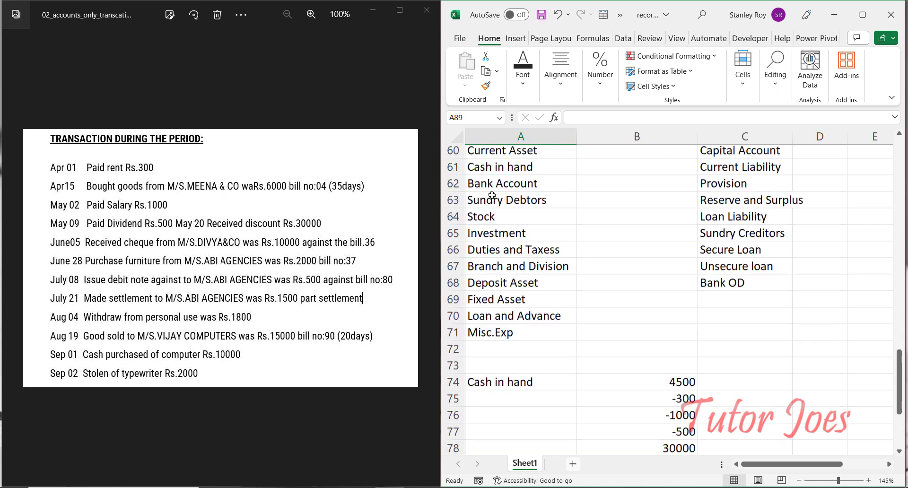
scroll(530, 270, down, 4)
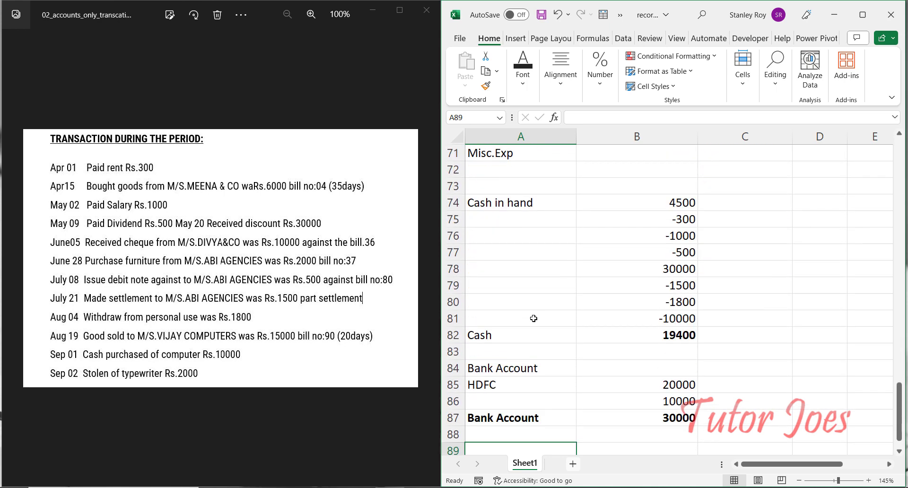
scroll(529, 331, down, 1)
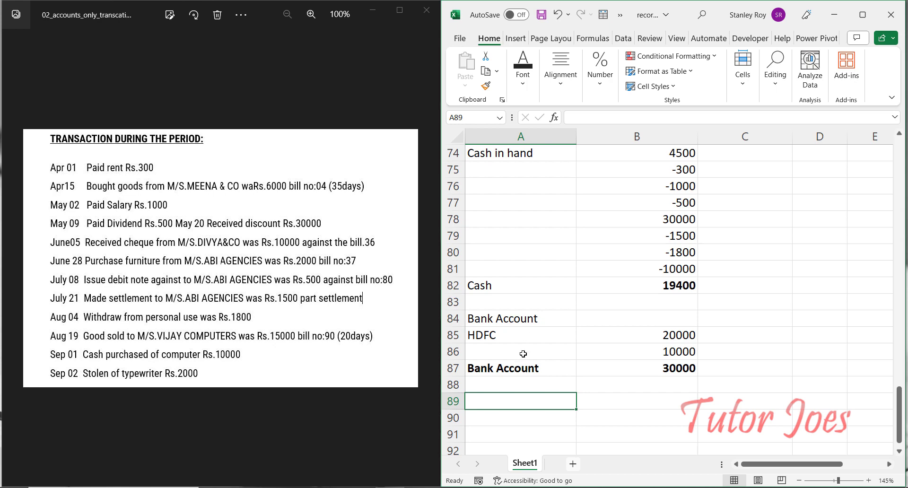
text(Sundry Debtors)
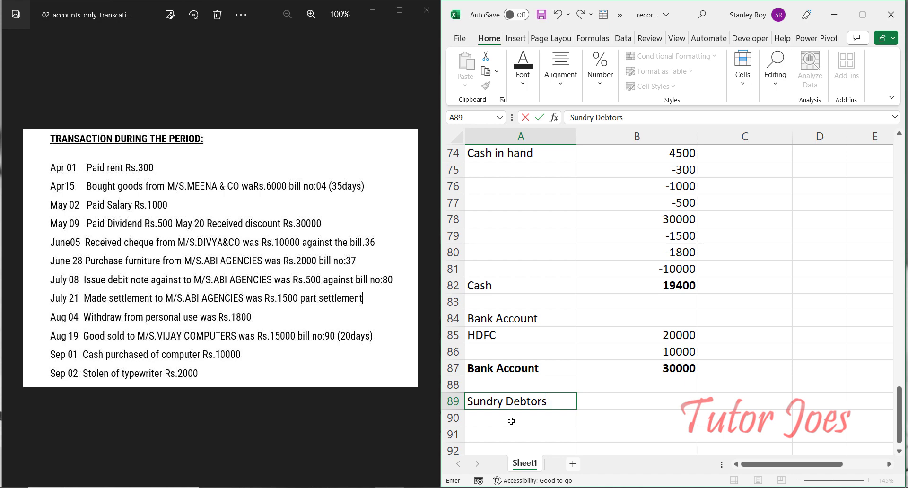
key(Return)
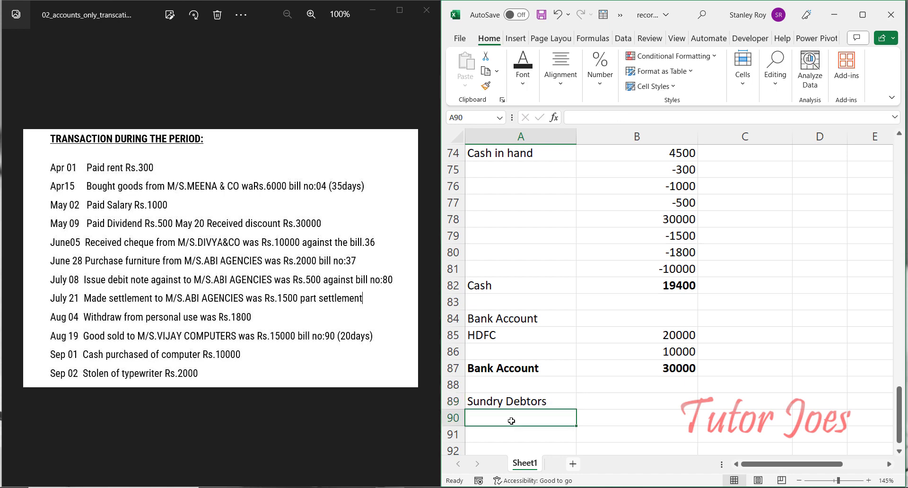
- Bring up the opening balances and list the debtor Dhivya & co as Dhivya in A90 with 10000 in B90
click(14, 258)
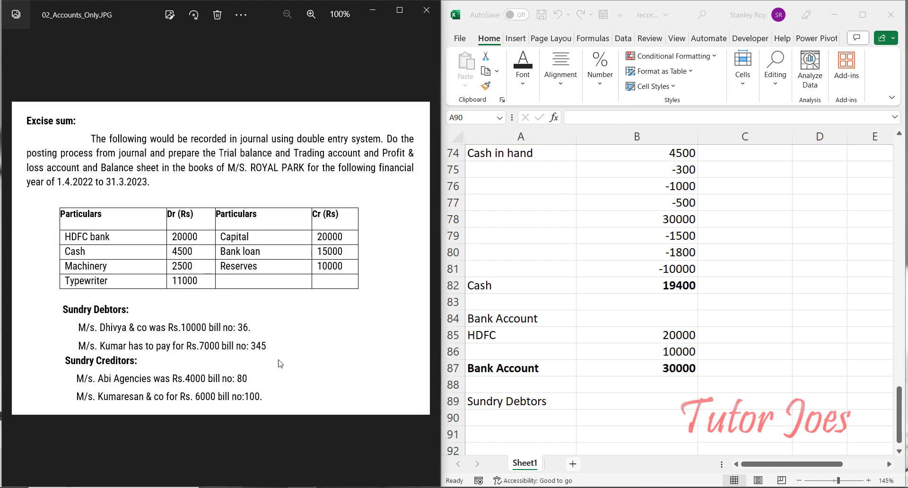
click(540, 424)
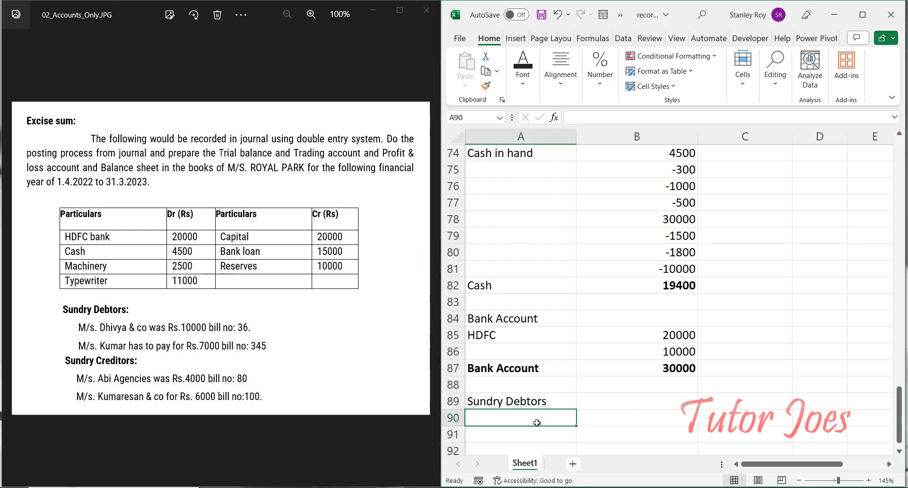
text(Dhivya)
key(Tab)
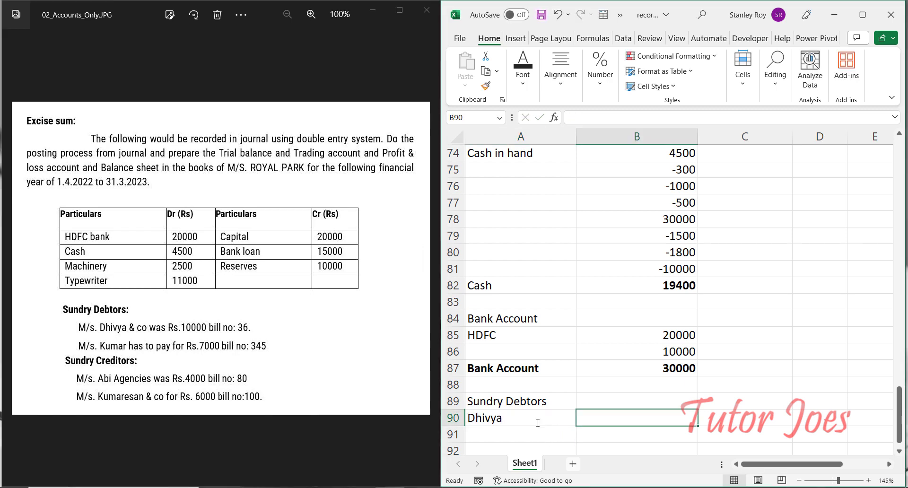
text(10000)
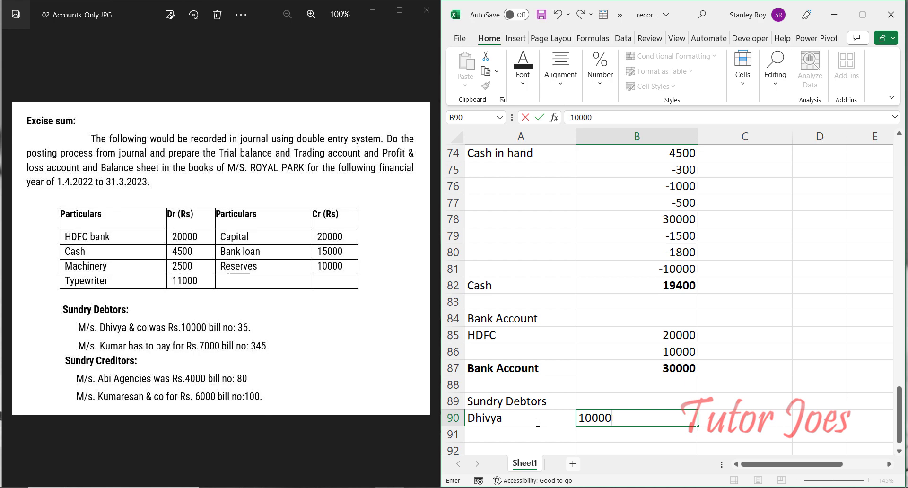
key(Return)
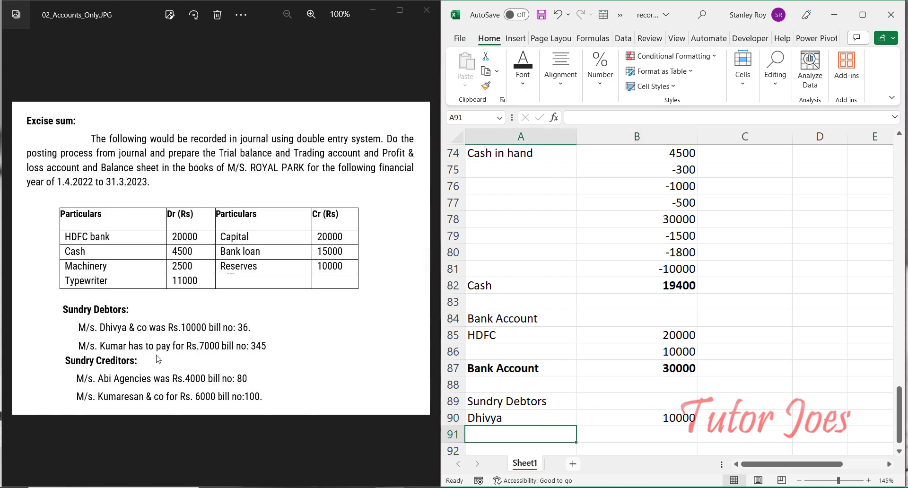
- Bring up the transaction list and record the June 05 cheque received from M/S.DIVYA&CO as -10000 in B91
click(428, 260)
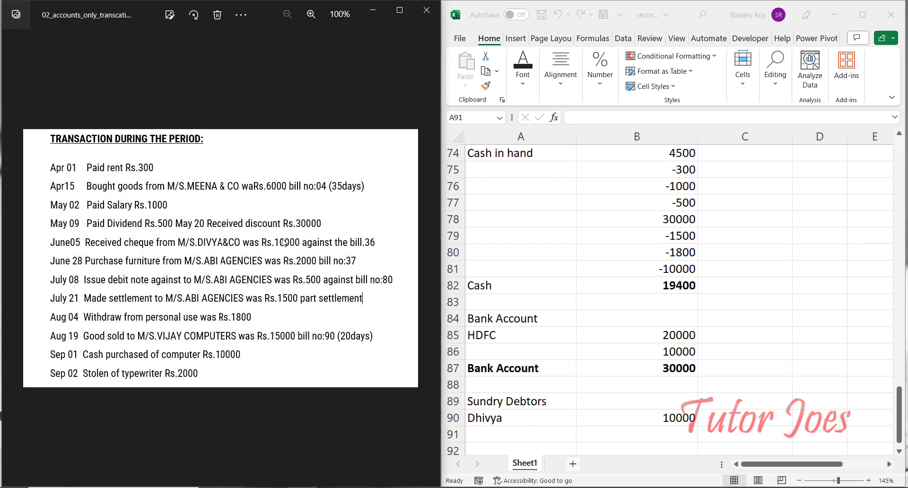
scroll(646, 410, down, 2)
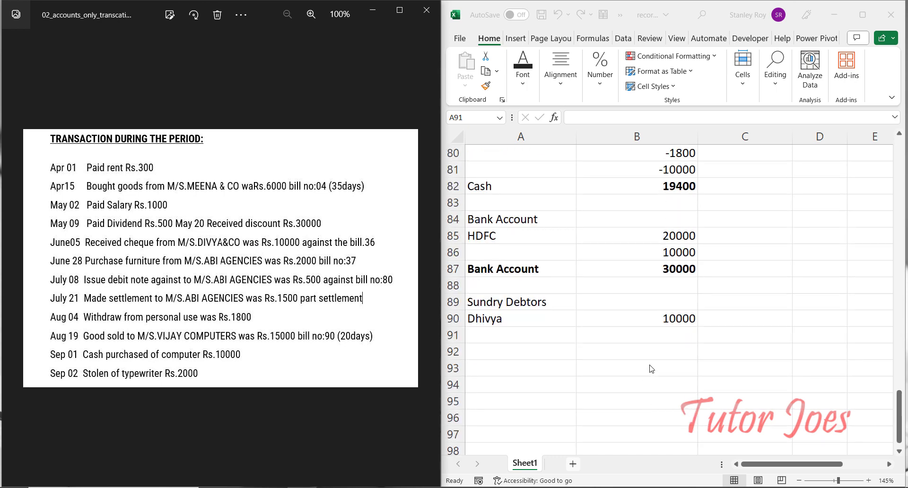
click(659, 337)
text(-10000)
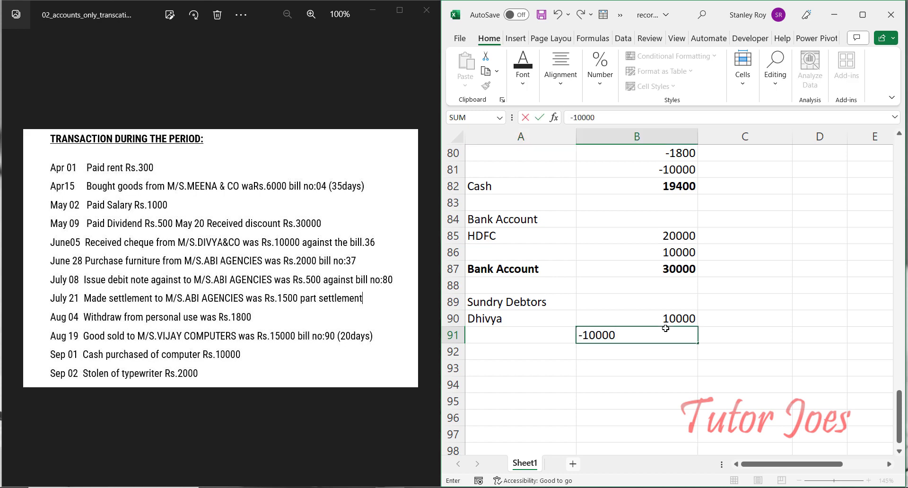
key(Return)
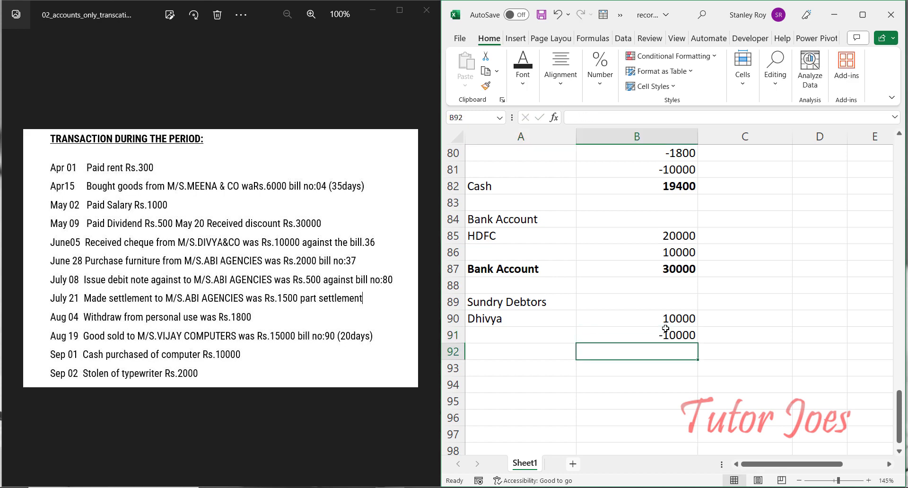
- Label A92 as Dhivya and calculate that debtor's closing balance in B92 with a SUM of B90:B91
key(Left)
text(Dhivya)
key(Tab)
text(=sum()
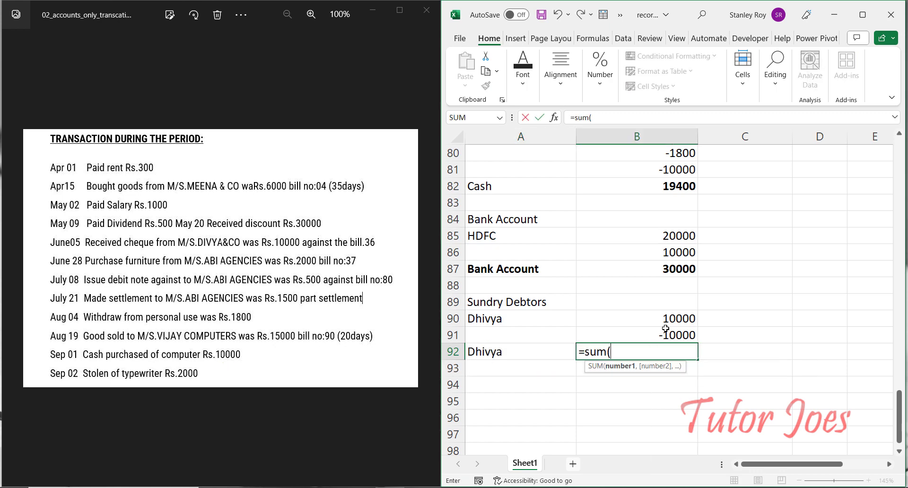
drag(660, 318, 659, 334)
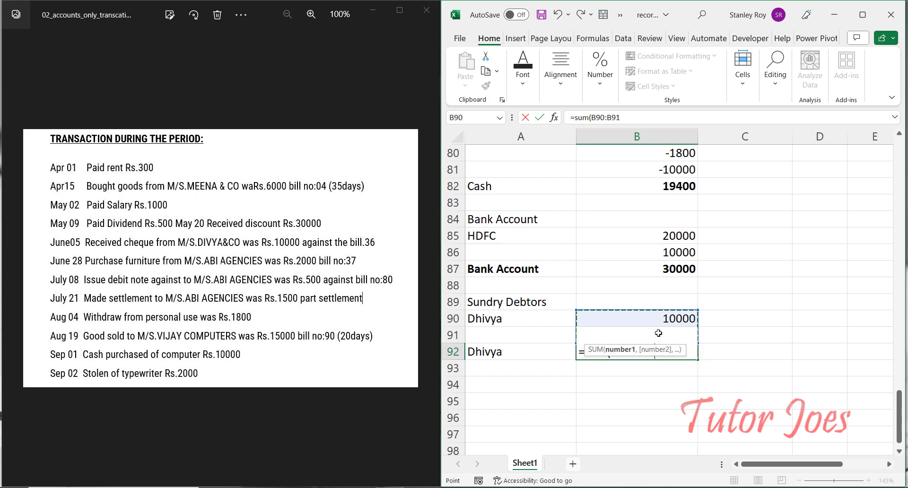
key(Return)
click(658, 354)
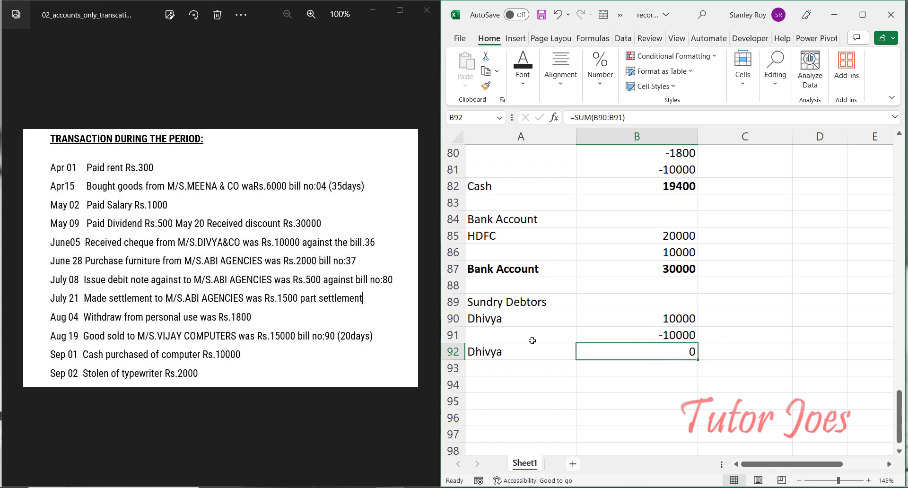
click(625, 323)
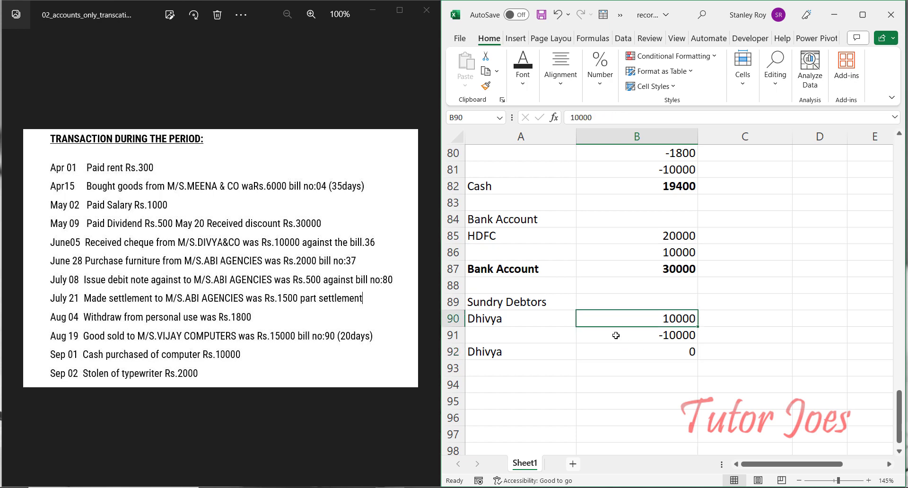
click(615, 335)
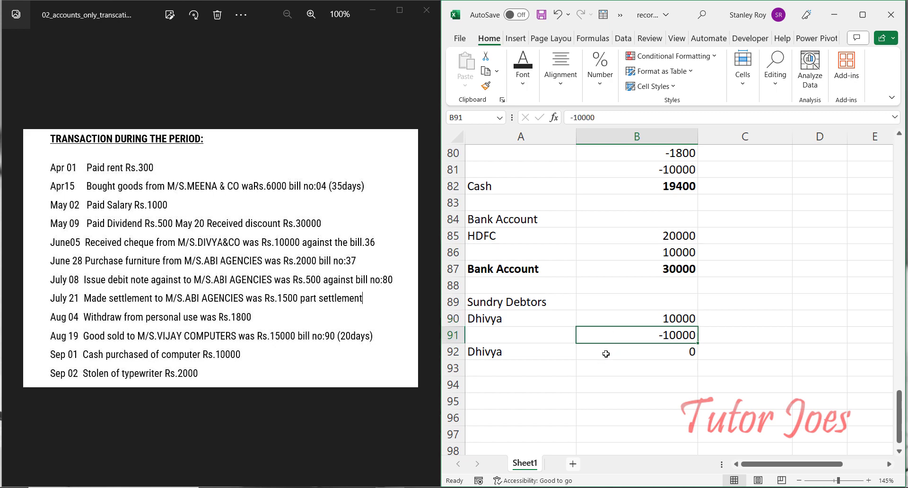
click(501, 352)
click(659, 355)
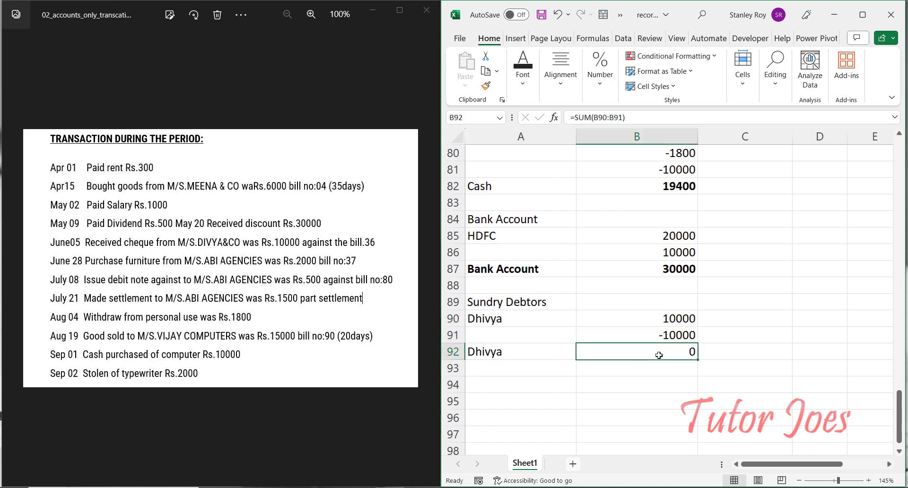
- Bring up the opening balances and list the debtor M/s. Kumar as Kumar in A93 with 7000 in B93
click(13, 258)
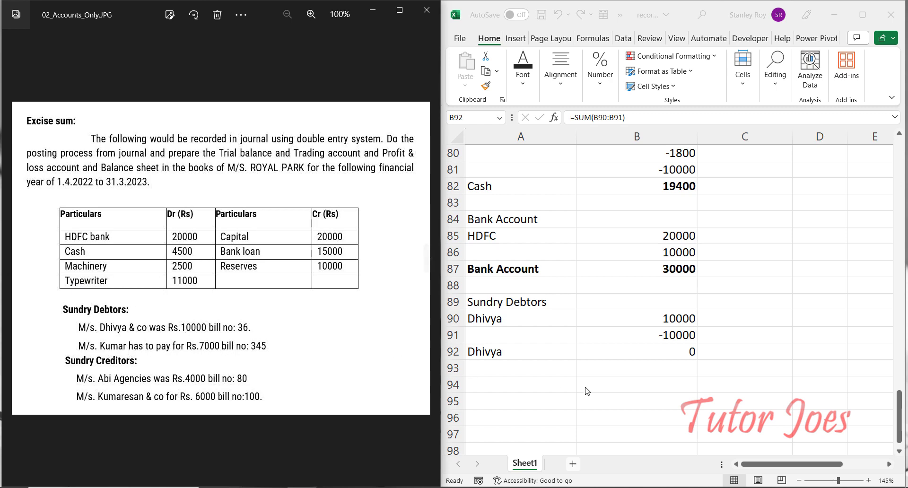
click(542, 370)
click(524, 369)
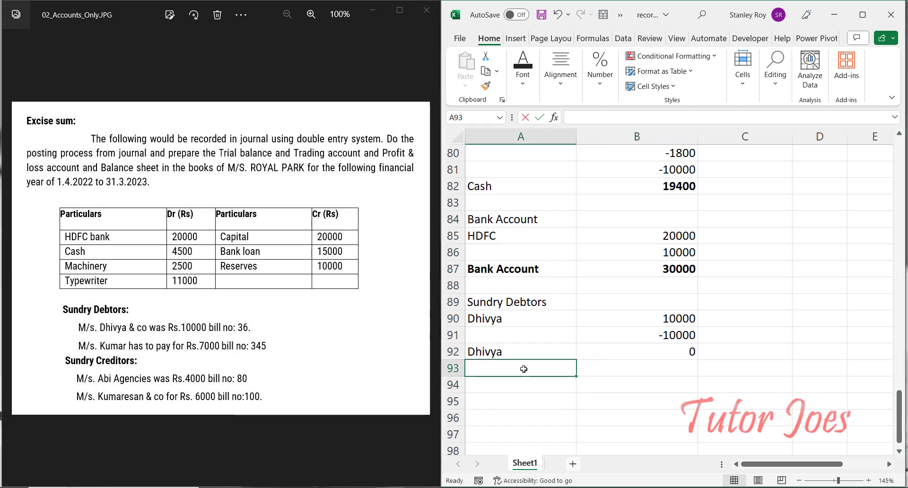
text(Kumar)
key(Tab)
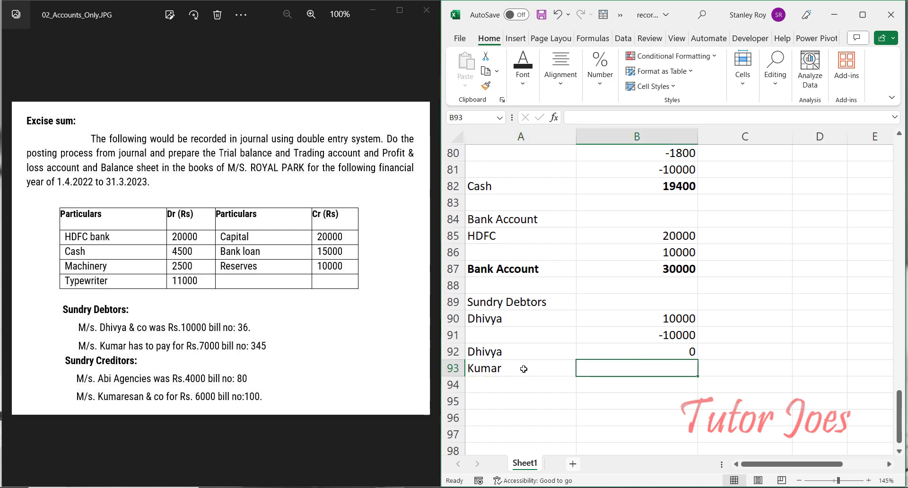
text(7000)
key(Return)
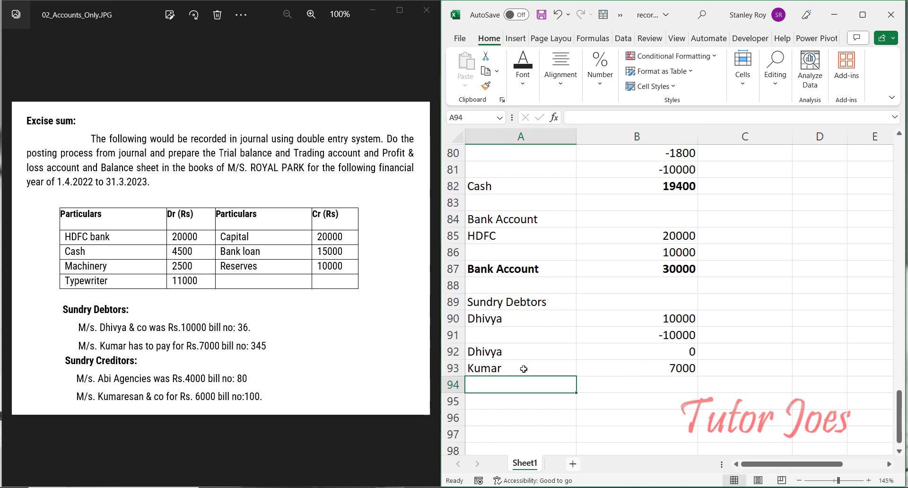
- Bring up the transaction list and record the Aug 19 credit sale as Vijay Computer in A94 with 15000 in B94
click(424, 274)
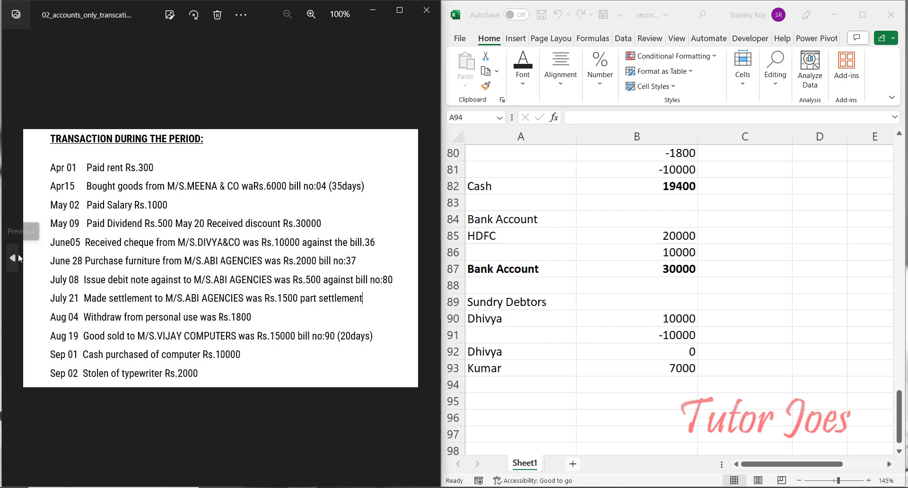
click(15, 244)
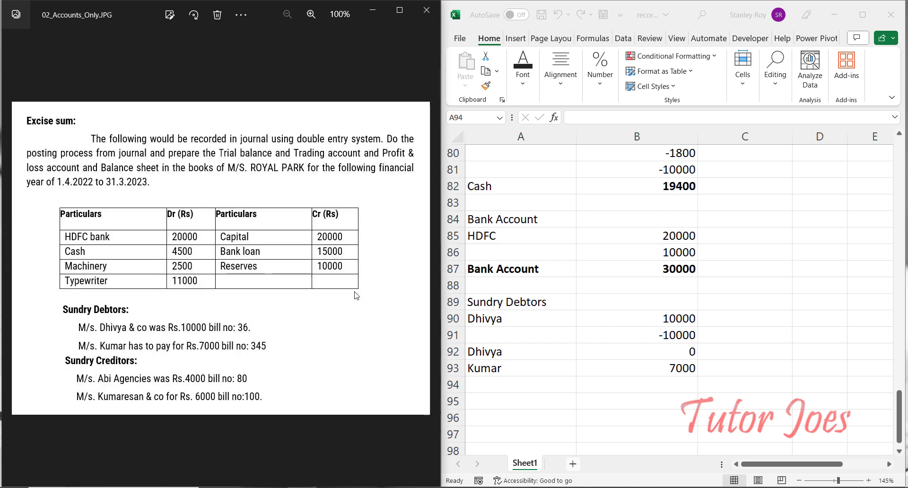
click(429, 257)
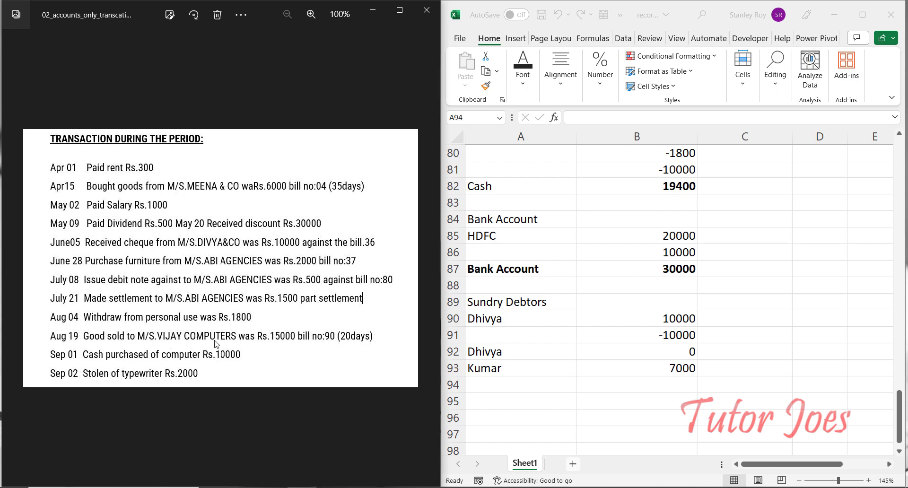
click(558, 380)
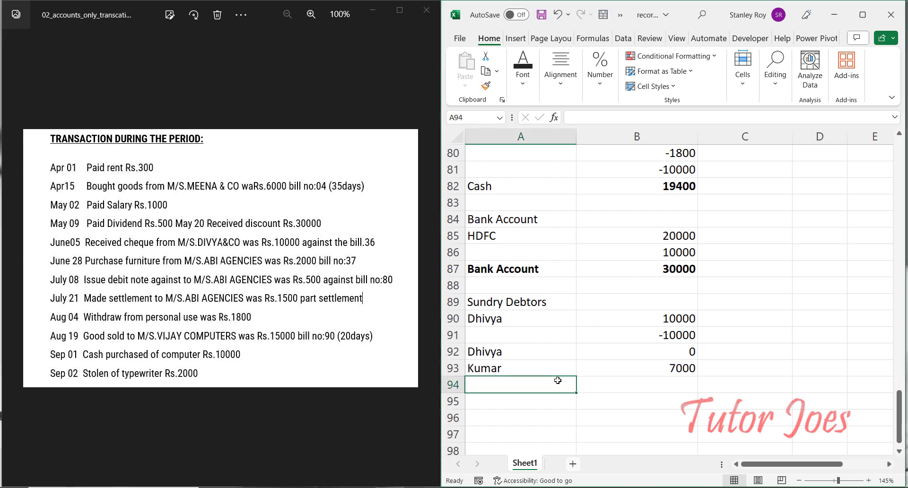
text(Vijay)
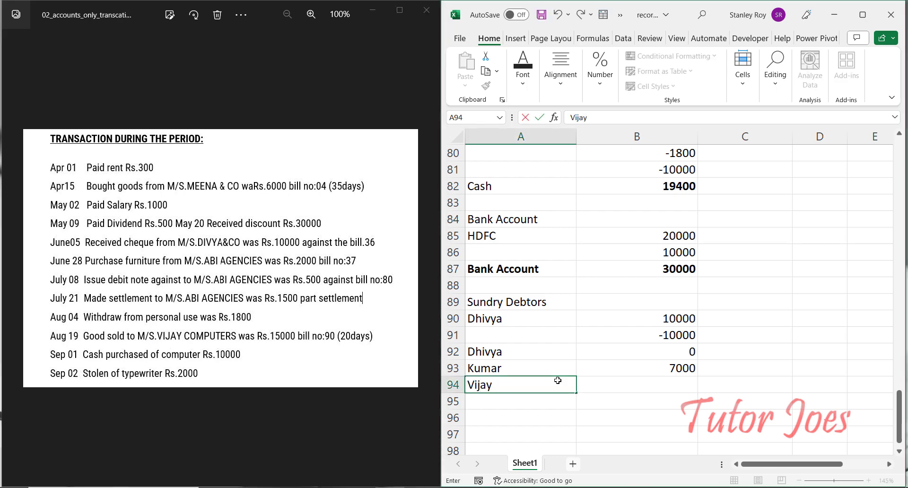
text( Computer)
key(Tab)
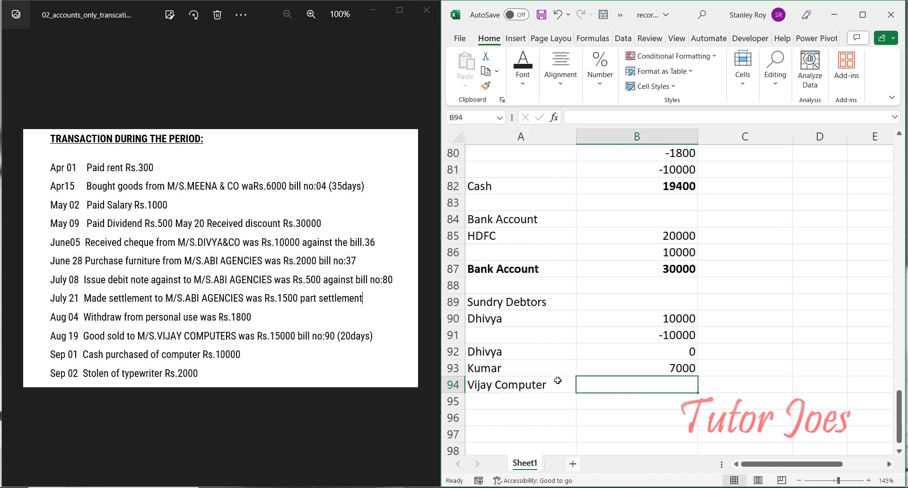
text(1)
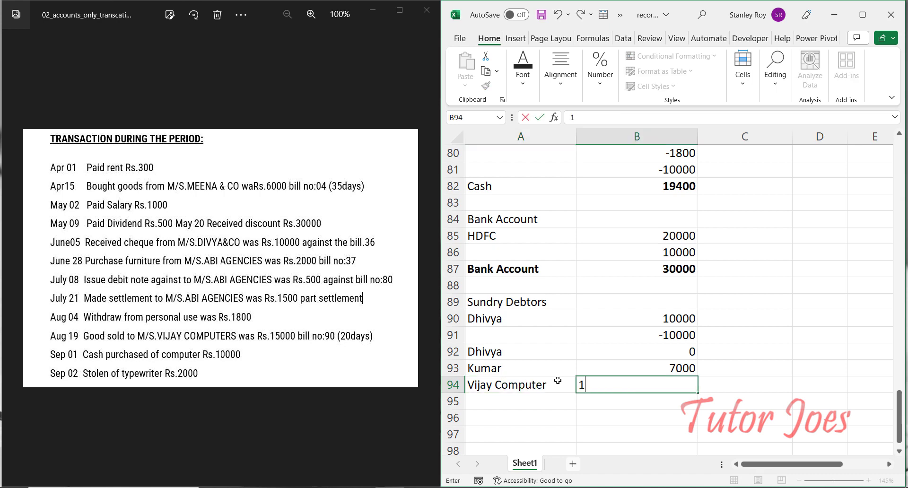
text(5000)
key(Return)
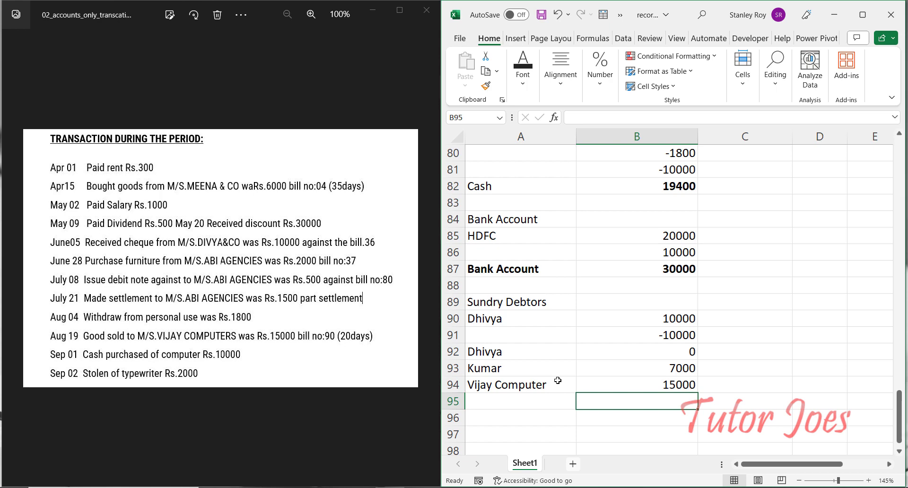
- Total the sundry debtors in B95 beside a copied Sundry Debtors label in A95, and make both cells bold
text(=()
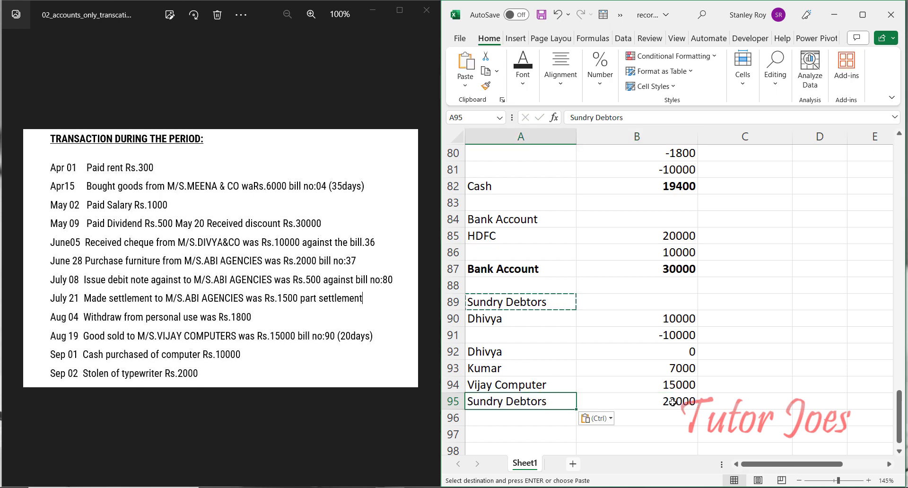
drag(520, 402, 673, 402)
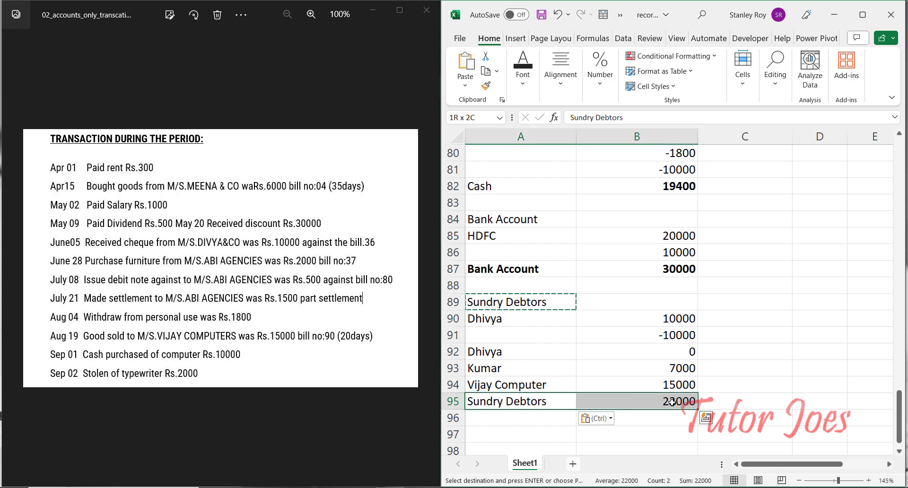
key(ctrl+b)
click(561, 418)
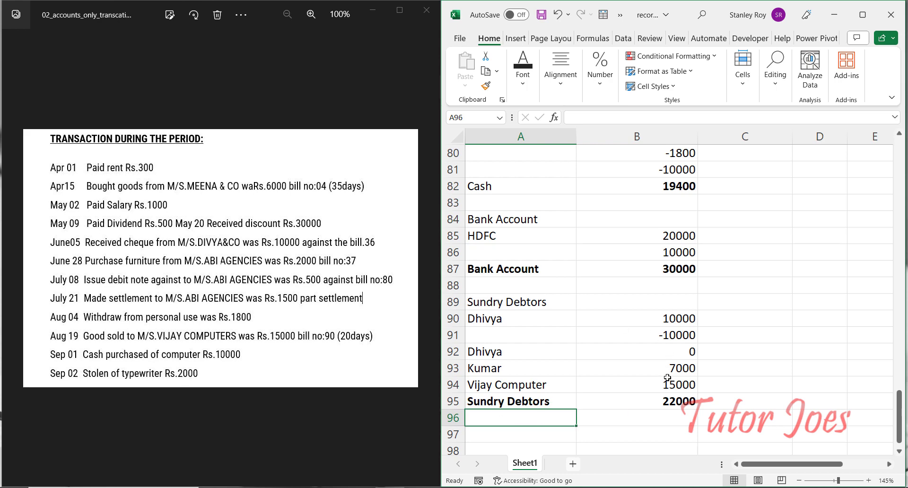
- Bring up the opening balances and copy the Fixed Asset heading from A69 to A97
scroll(596, 342, up, 6)
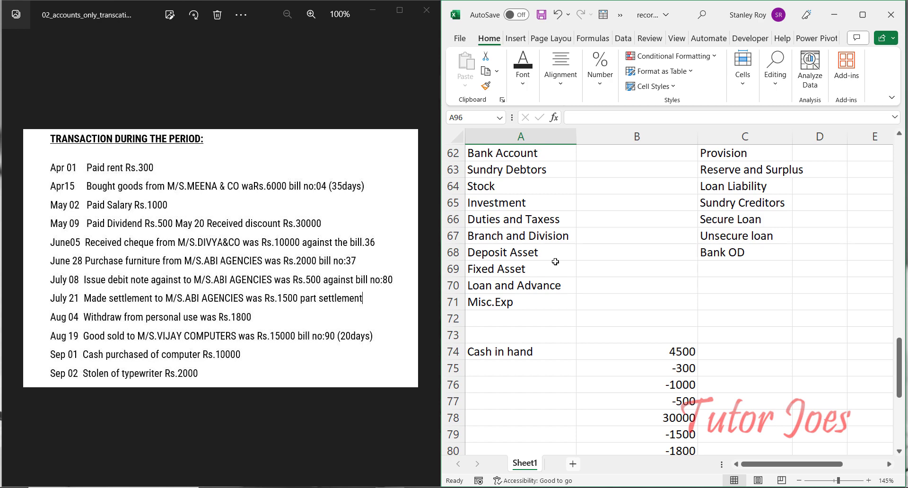
click(10, 261)
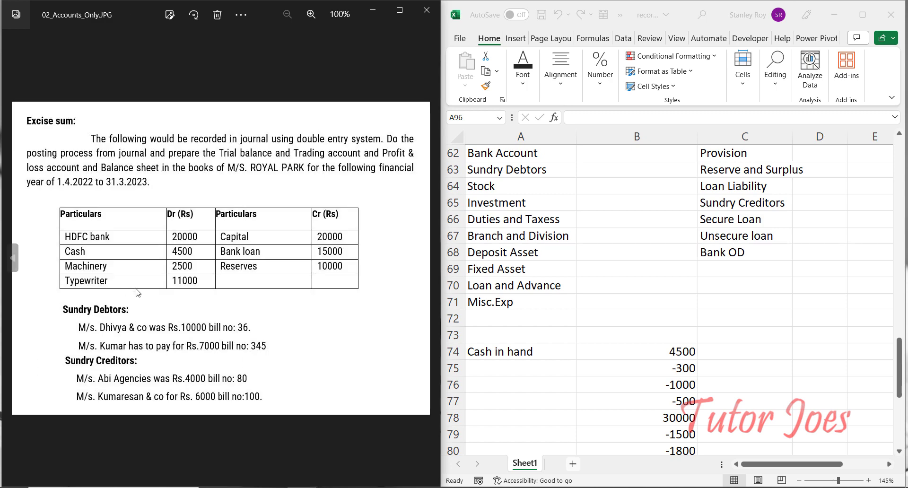
scroll(572, 341, down, 3)
scroll(534, 216, up, 3)
click(494, 269)
scroll(492, 269, up, 6)
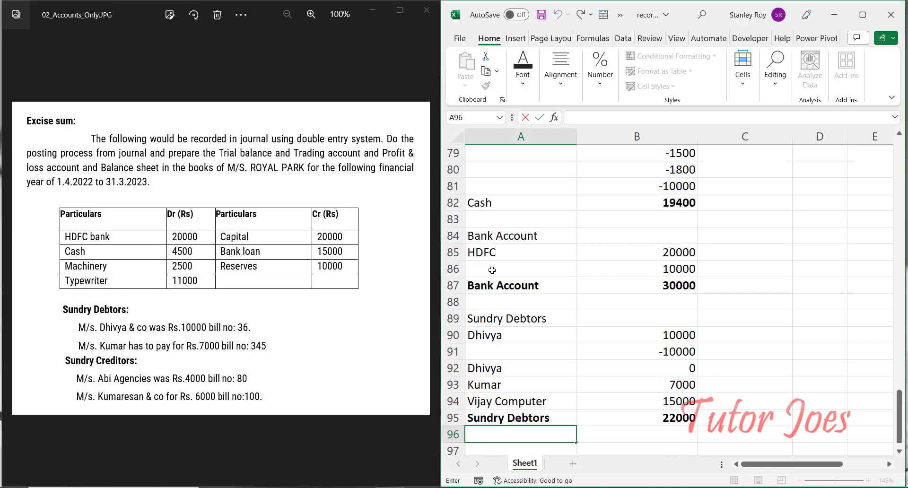
click(495, 295)
click(502, 285)
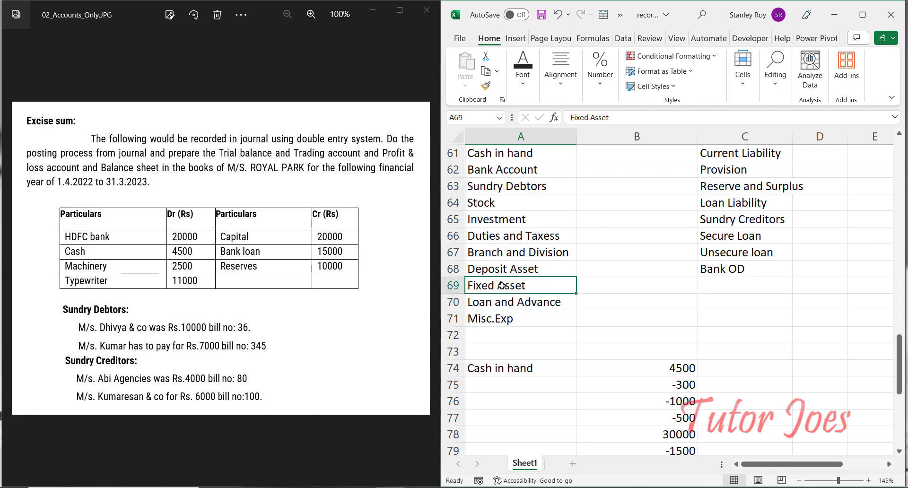
key(ctrl+c)
scroll(496, 284, down, 11)
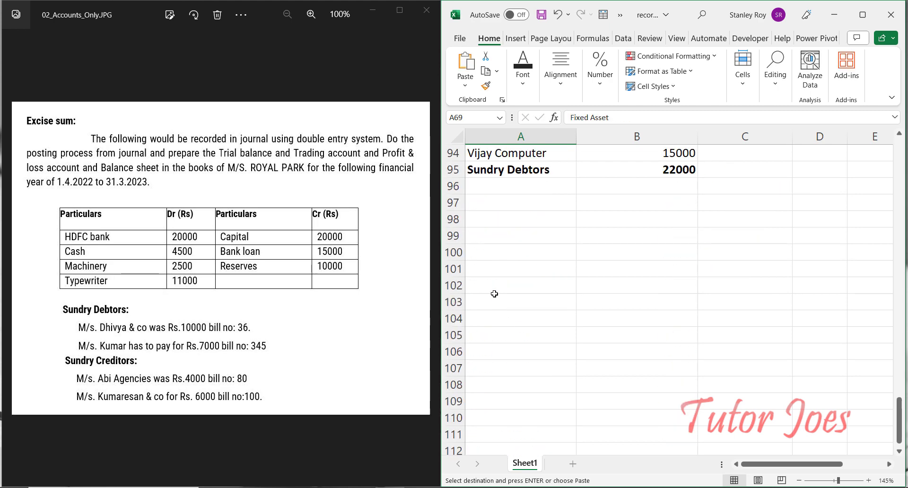
click(482, 198)
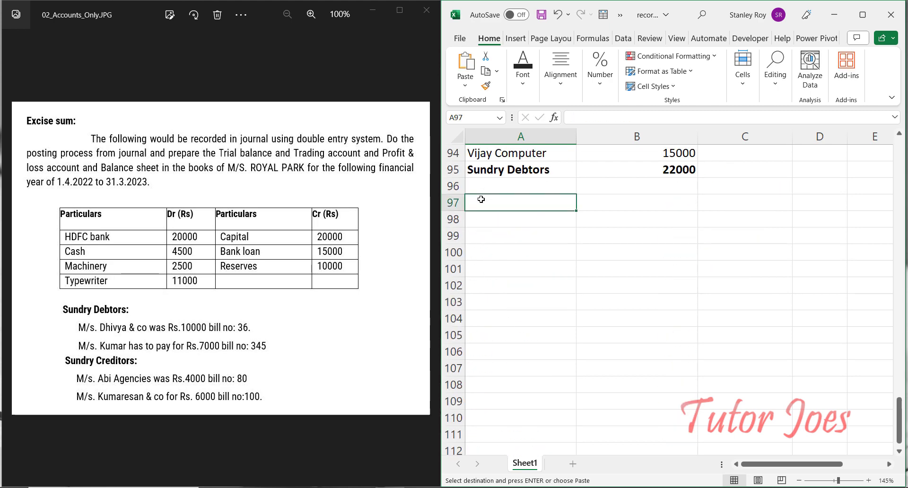
key(ctrl+v)
- List Machinery in A98 with its opening balance of 2500 in B98
click(536, 222)
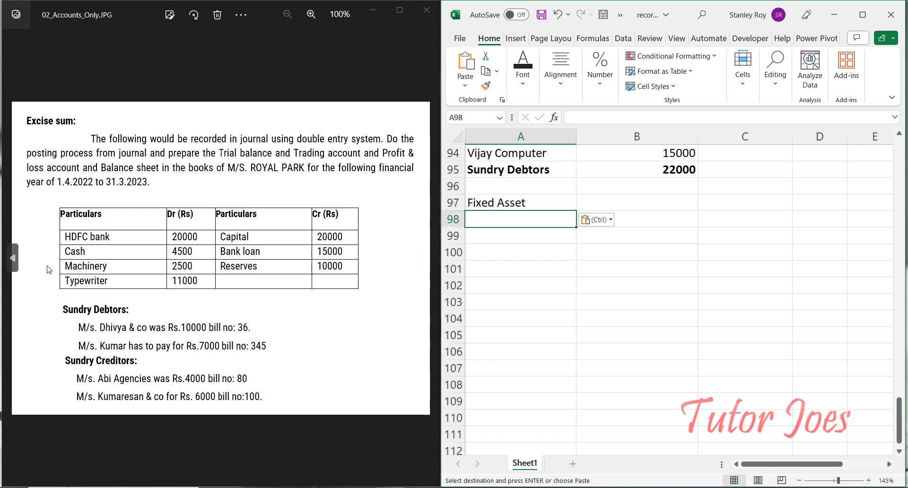
text(M)
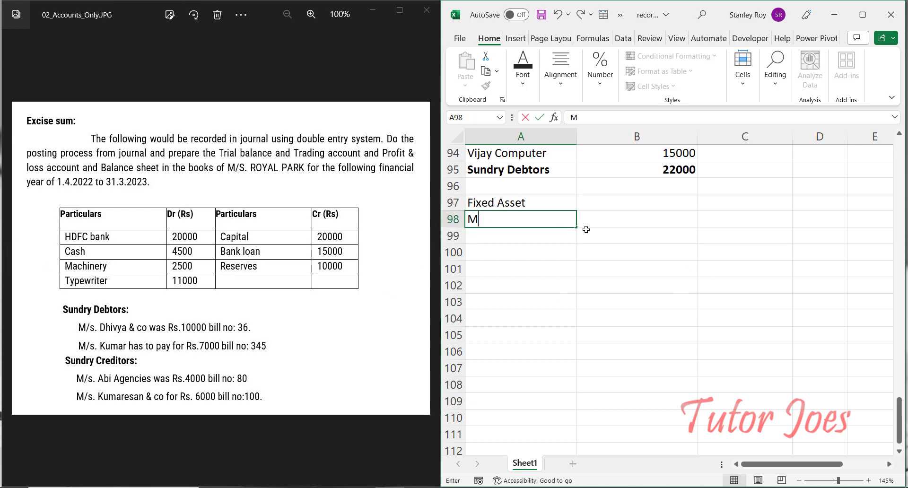
text(achinery)
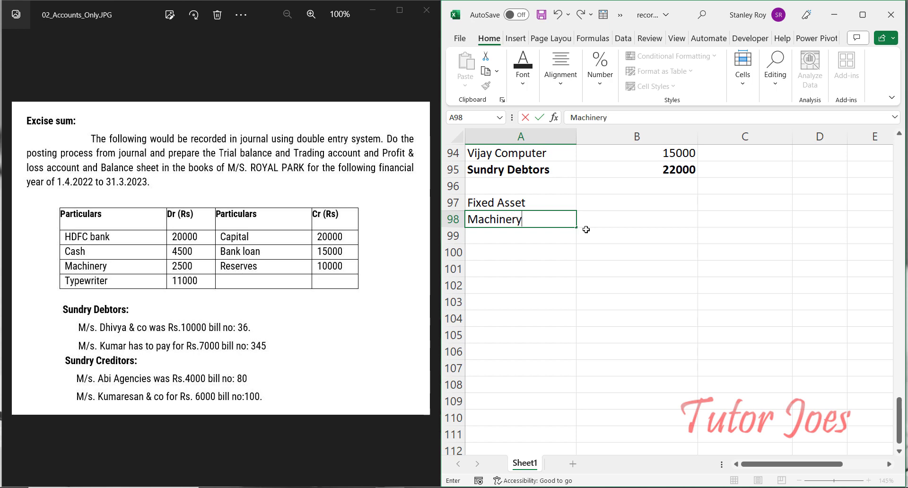
key(Tab)
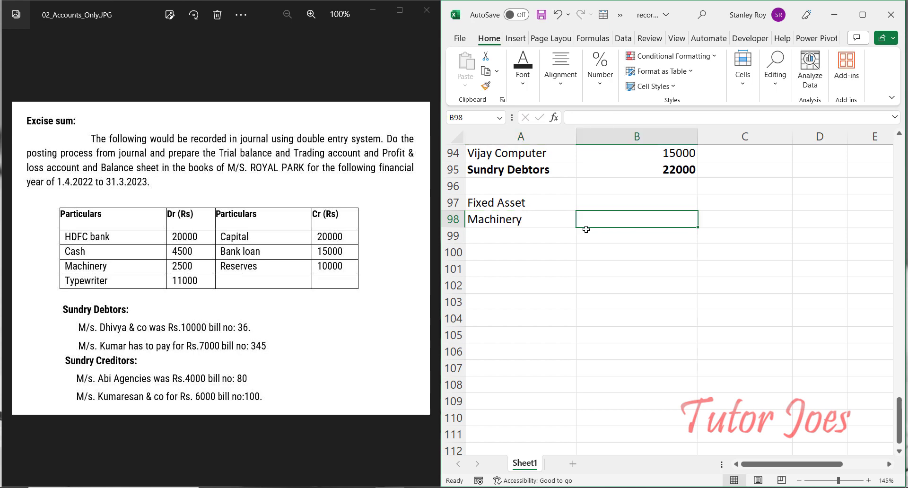
text(2500)
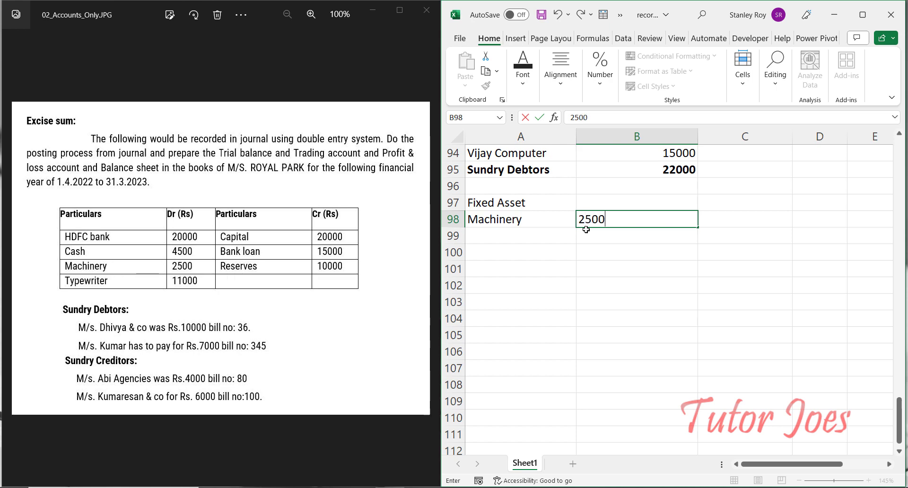
key(Return)
- Check the transaction list, return to the opening balances, and list Type writer in A99 with 11000 in B99
click(424, 261)
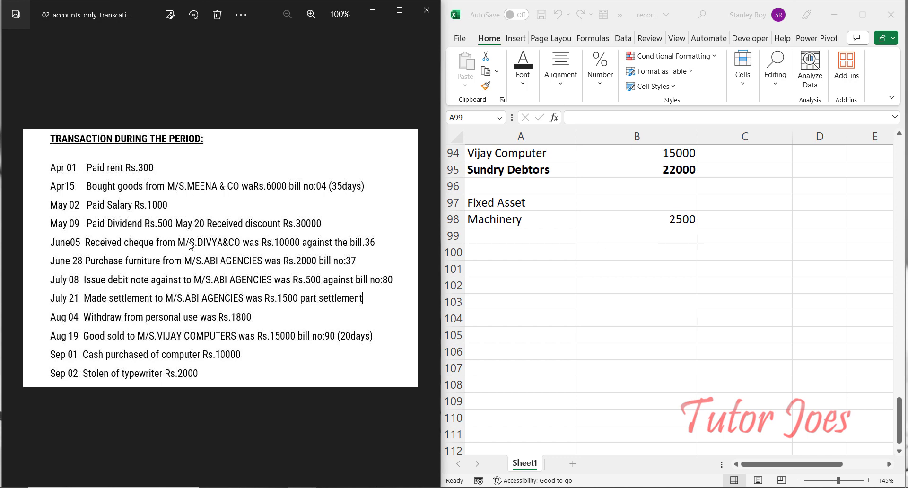
click(11, 259)
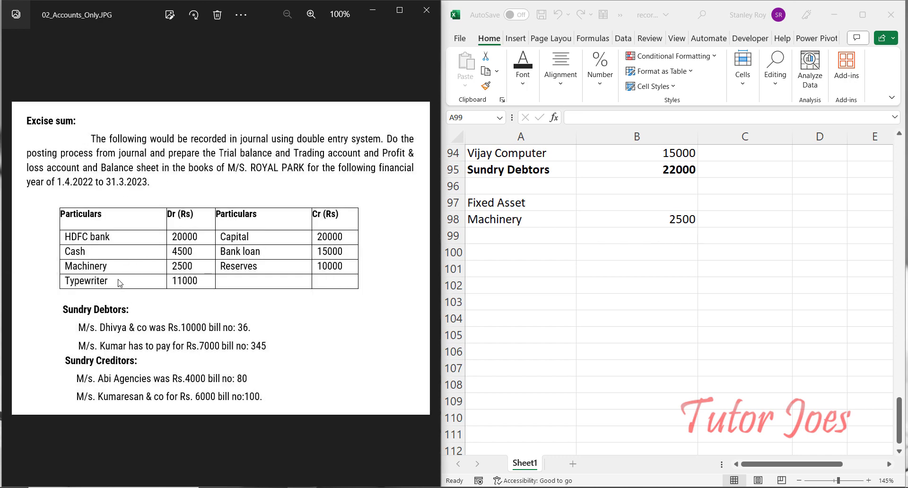
click(543, 244)
text(T)
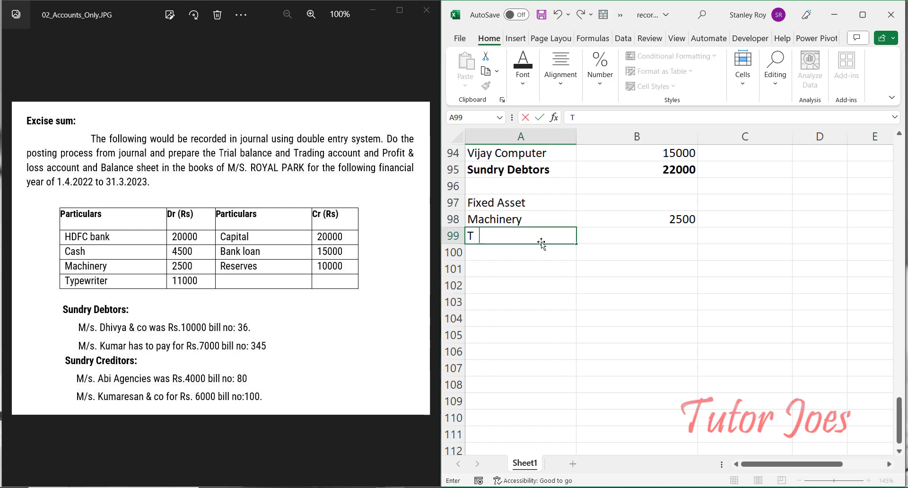
text(ype write)
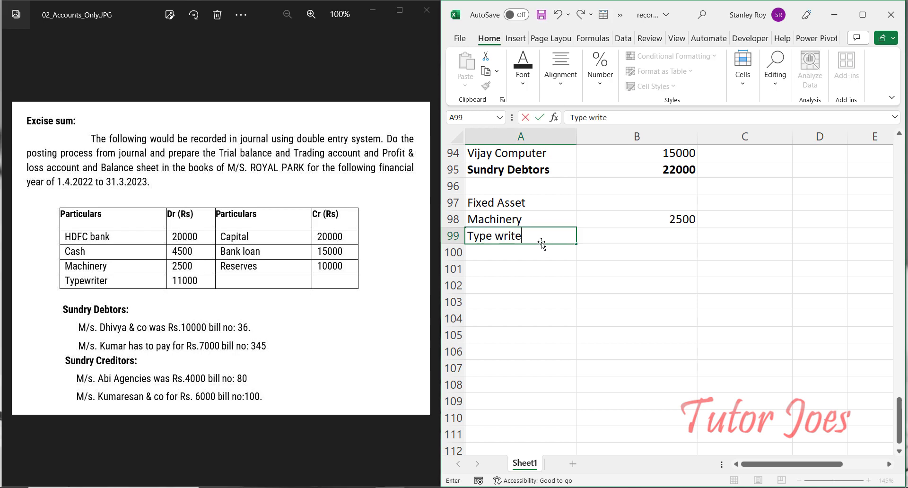
text(r)
key(Tab)
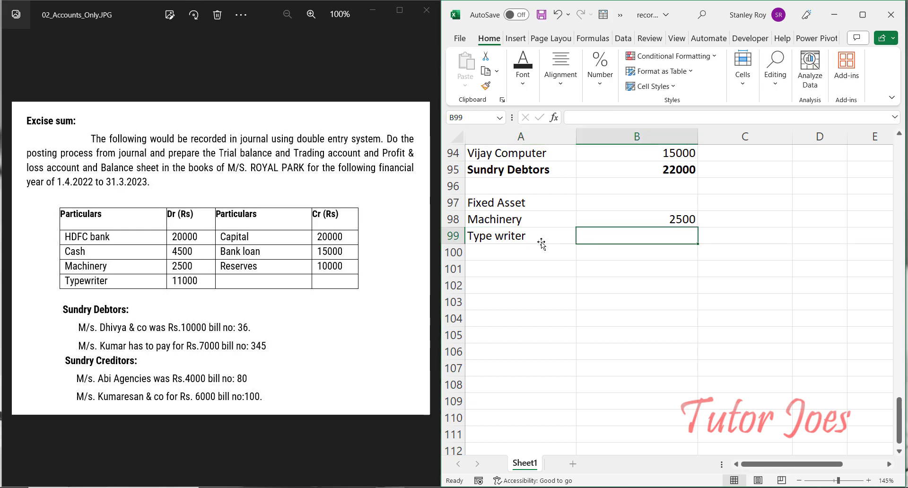
text(111)
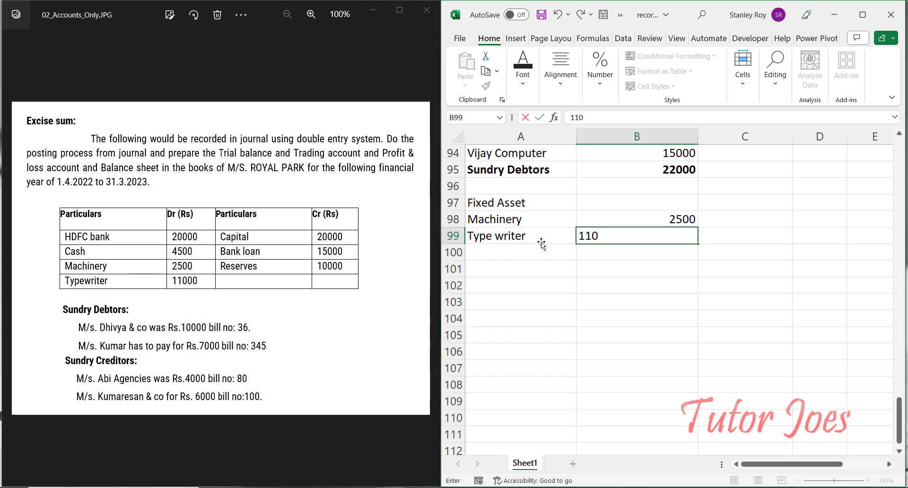
text(00)
key(Return)
- Bring up the transaction list and record the Sep 02 stolen typewriter as -2000 in B100
click(427, 259)
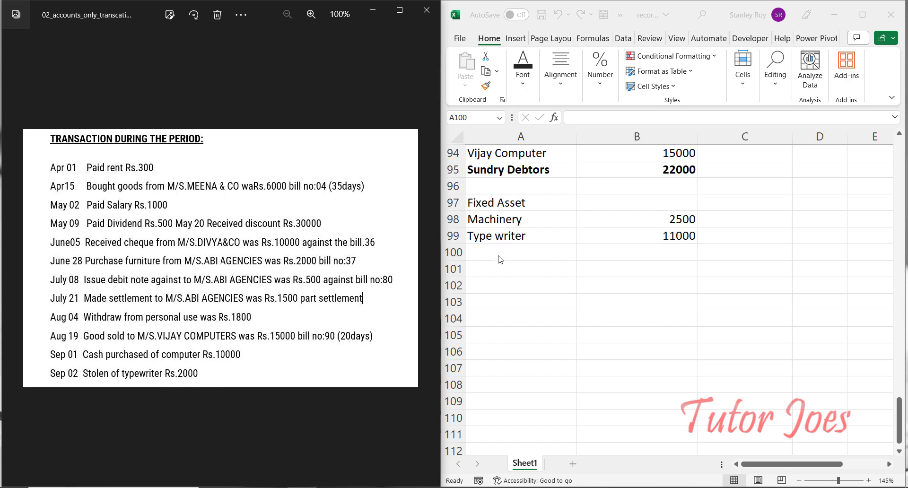
click(662, 256)
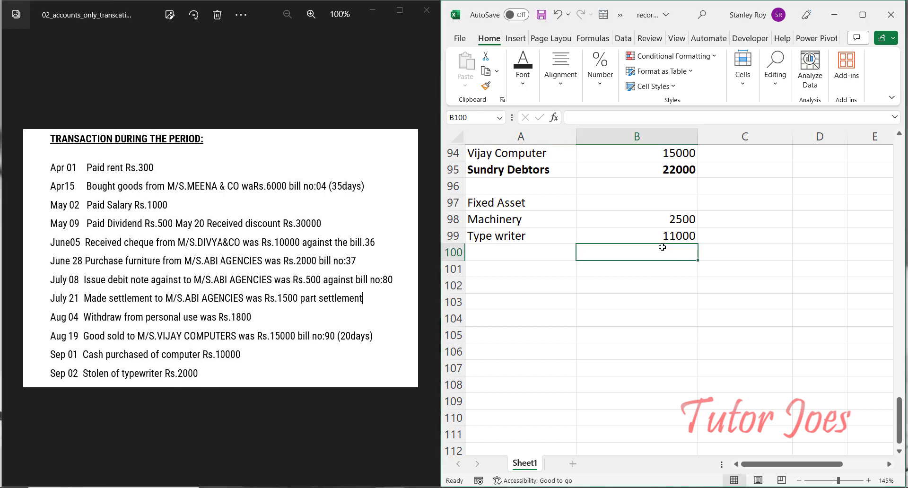
text(-2000)
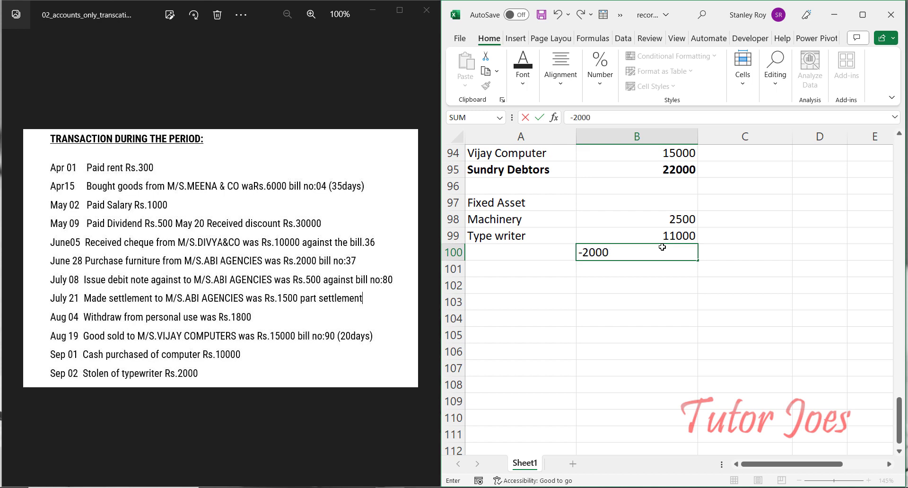
key(Return)
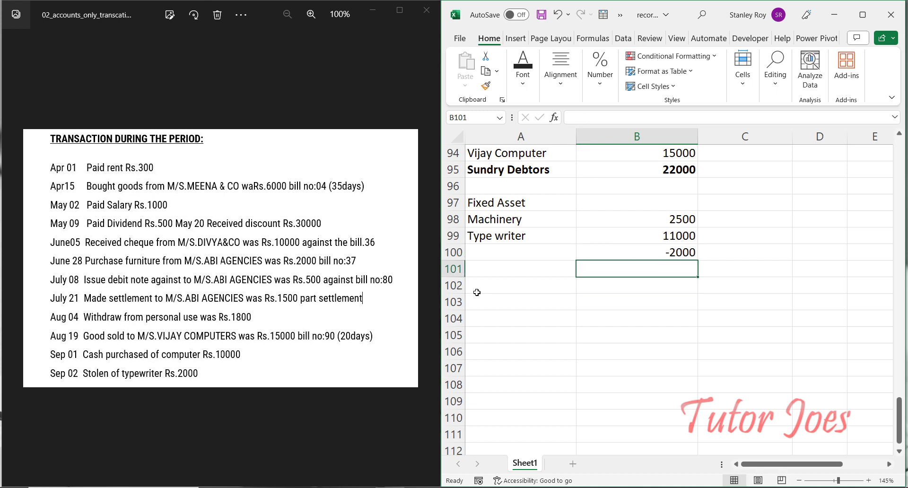
- Label A101 as Type writer and calculate its closing balance in B101 with a SUM of B99:B100
click(484, 268)
text(Type)
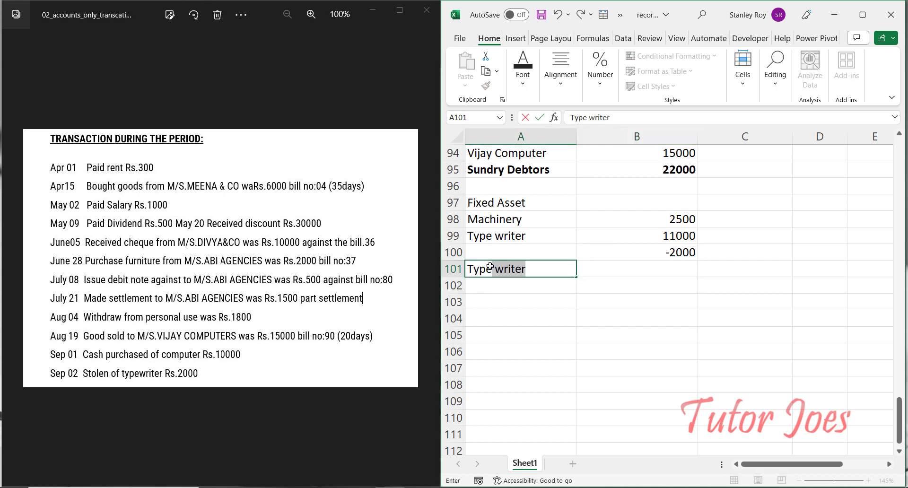
key(Tab)
text(=)
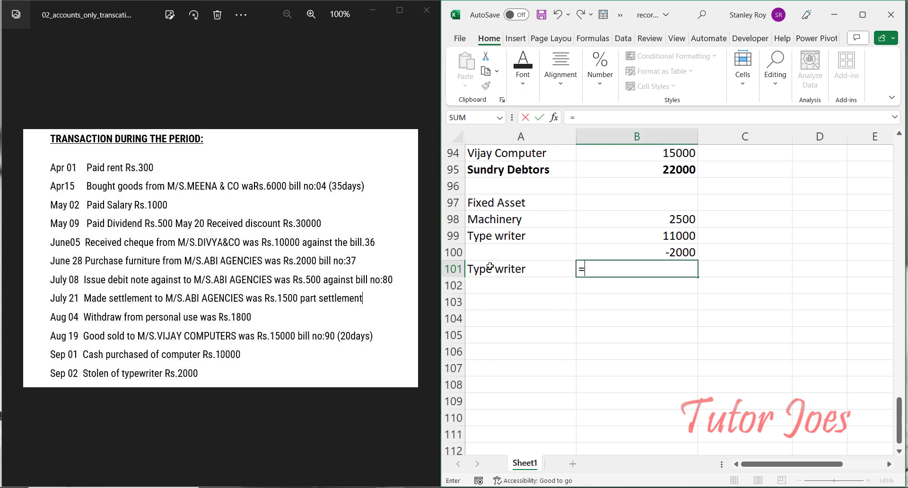
text(sum()
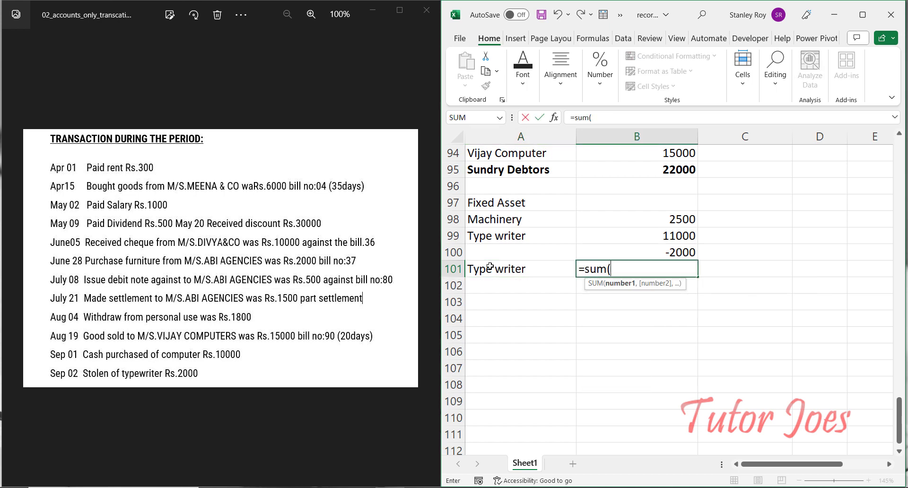
drag(598, 239, 597, 252)
key(Return)
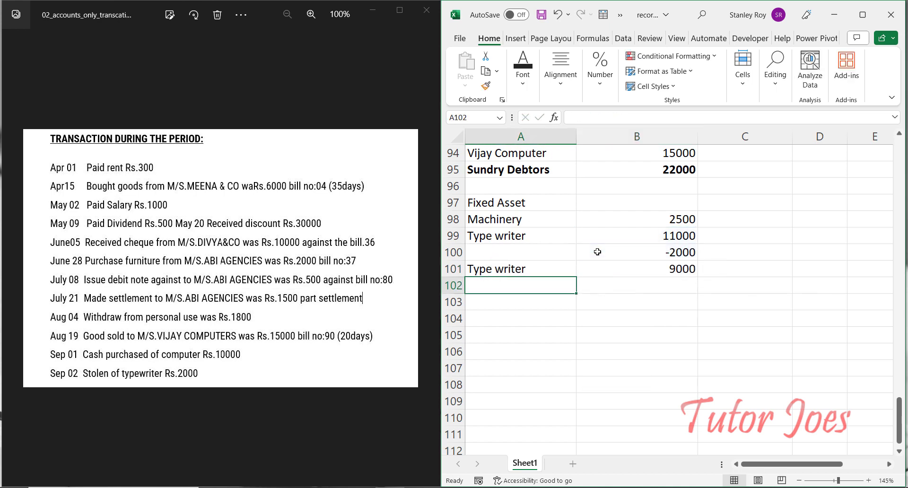
click(641, 271)
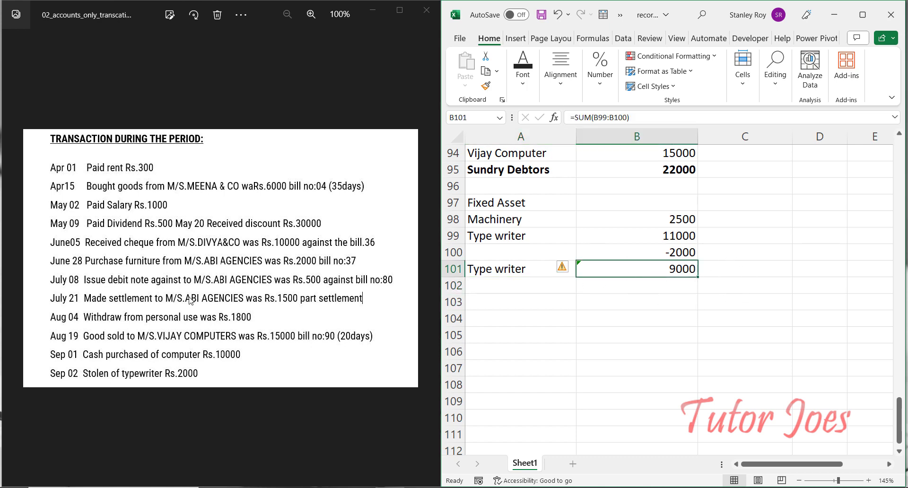
- Compare the opening balances with the transaction list and record the June 28 purchase as Furniture in A102 with 2000 in B102
click(12, 258)
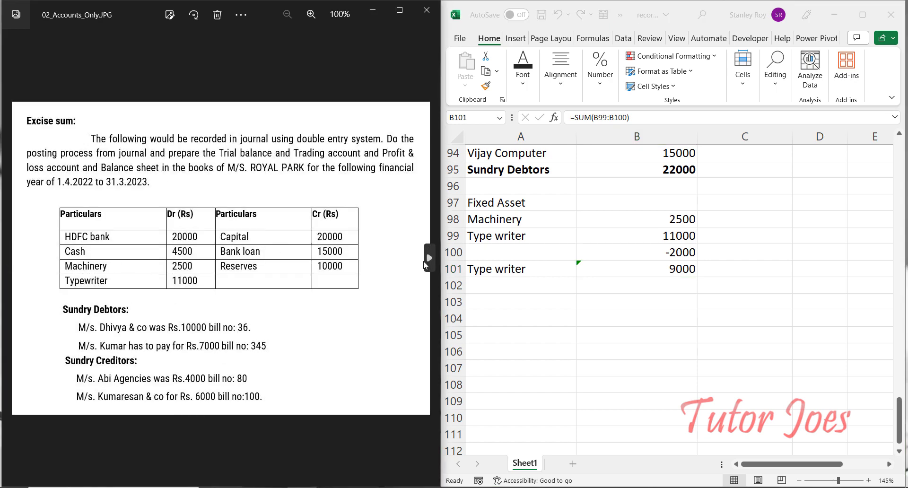
click(428, 258)
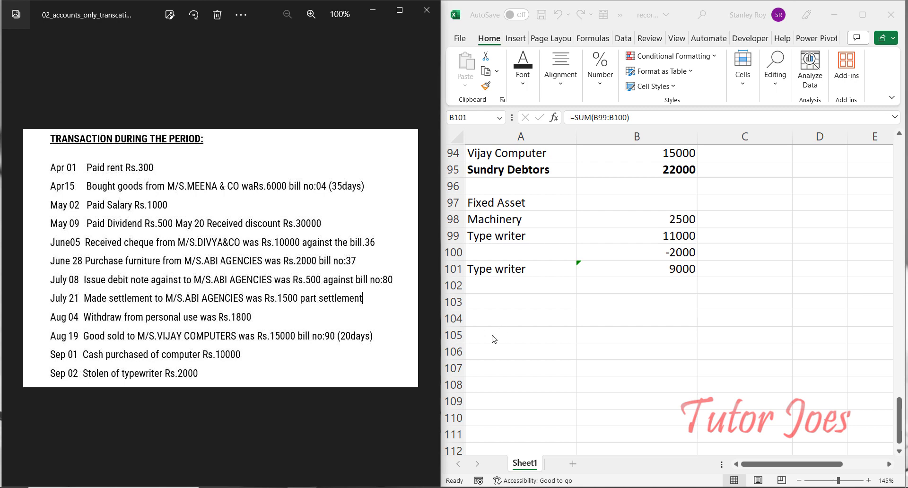
click(511, 288)
text(Furniture)
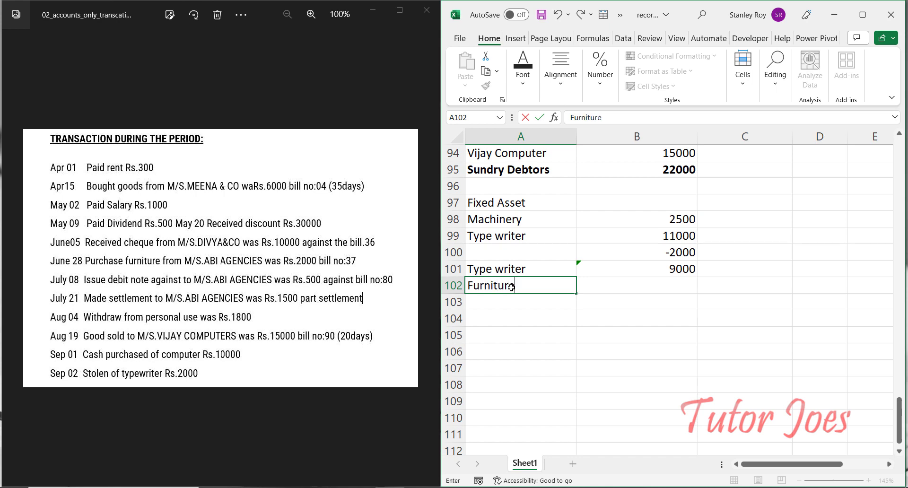
key(Tab)
text(200)
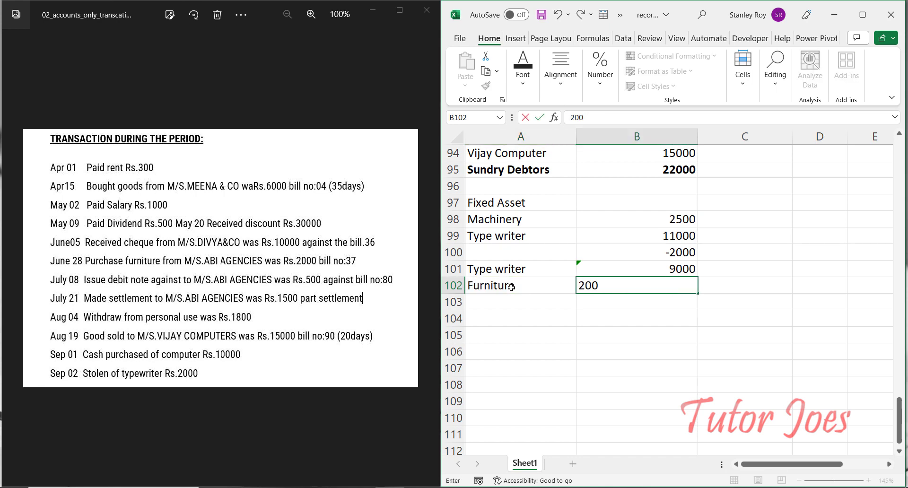
key(Return)
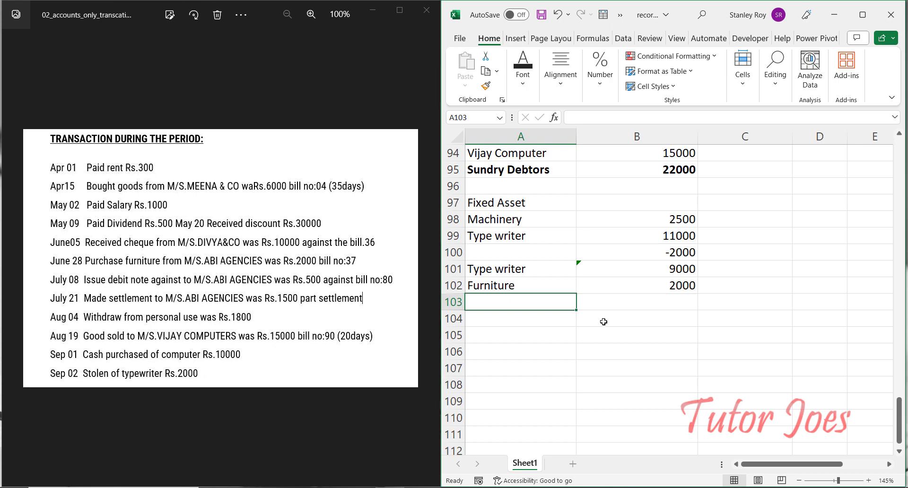
- List the Sep 01 purchase as Computer in A103 with 10000 in B103
text(Comput)
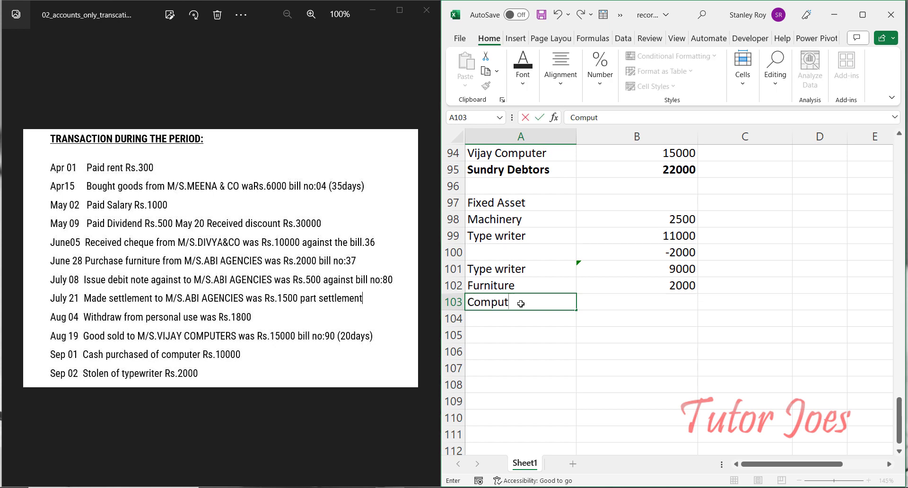
text(er)
key(Tab)
text(1)
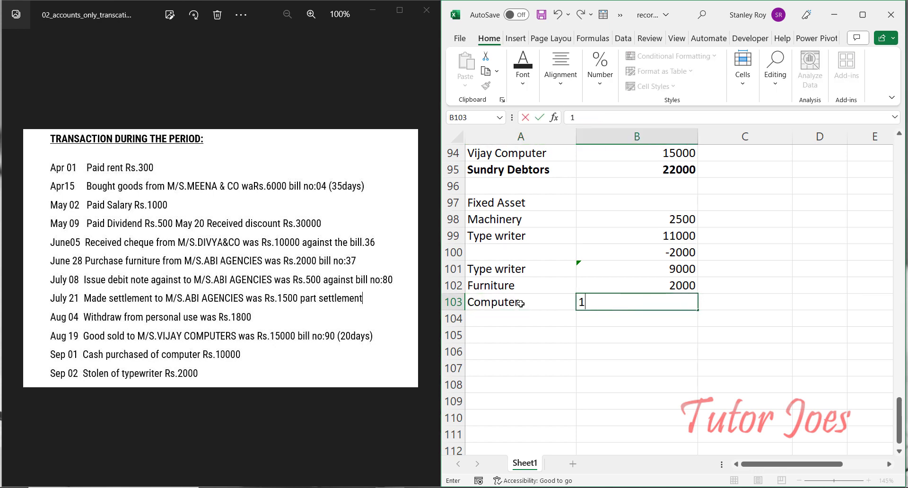
text(00000)
key(Return)
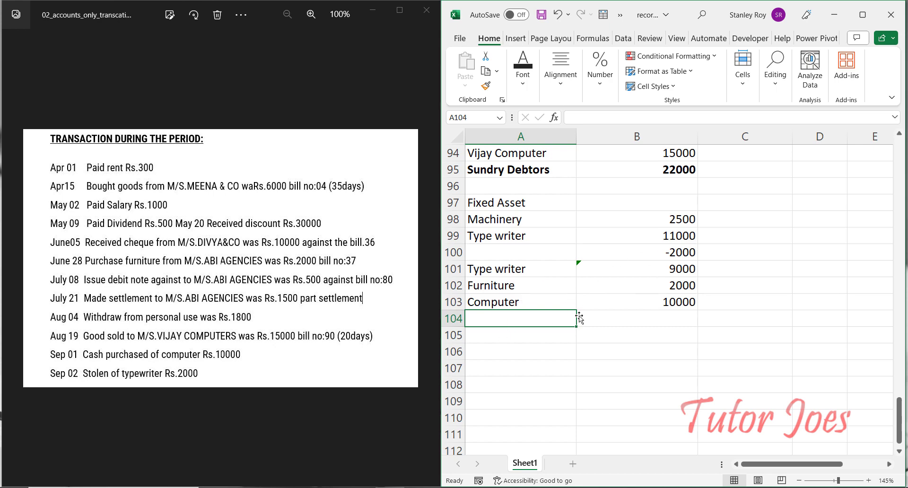
- Copy the Fixed Asset heading from A97 into A104 as the label for the group total
click(501, 204)
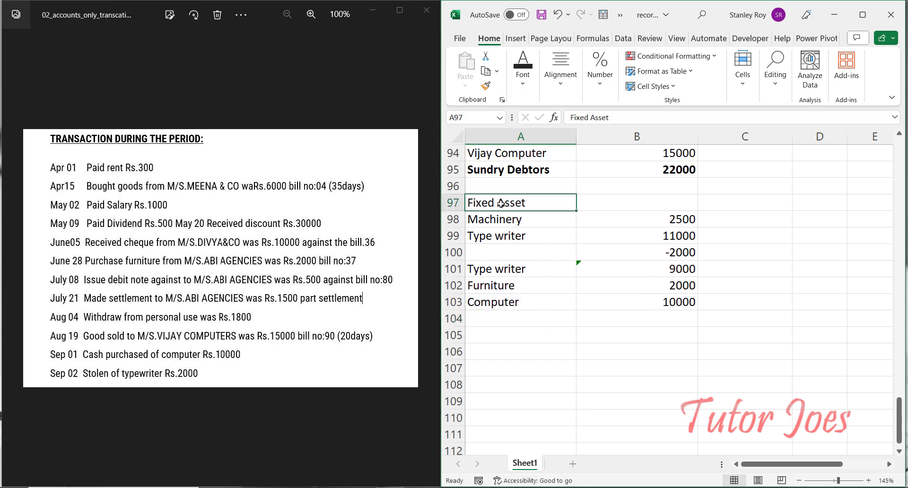
key(ctrl+c)
click(518, 319)
key(ctrl+v)
- Total the fixed assets in B104 with a SUM of B98 and B101:B103, and bold A104:B104
click(599, 321)
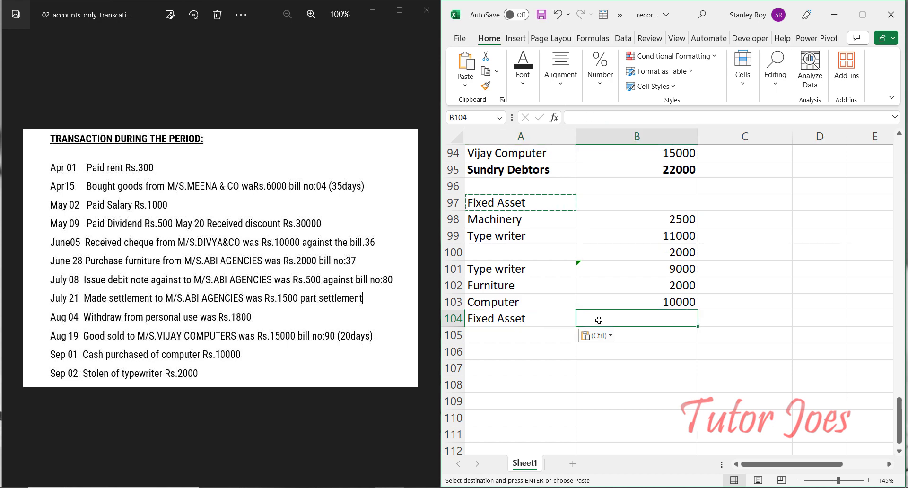
text(=sum()
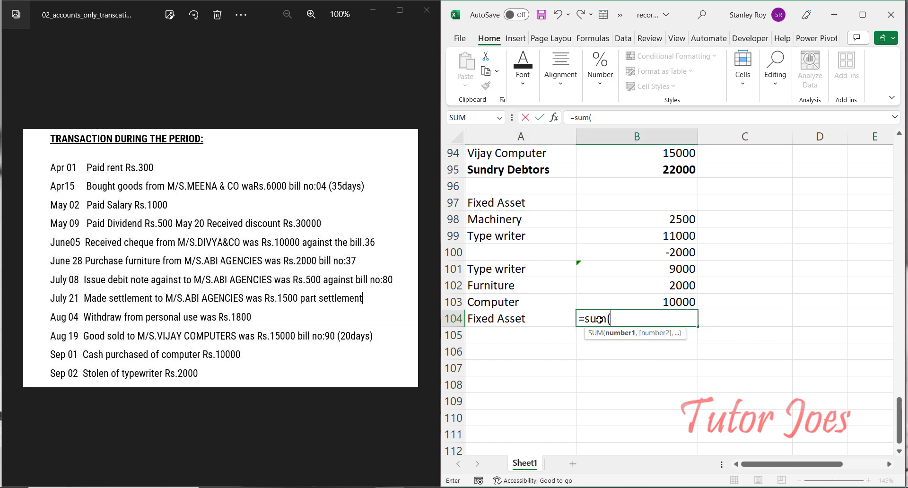
click(664, 224)
text(,)
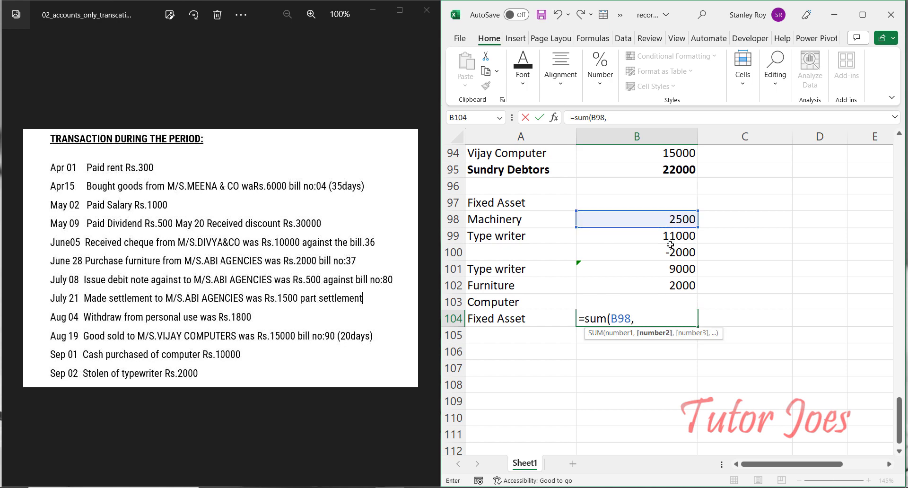
click(652, 276)
drag(653, 276, 649, 300)
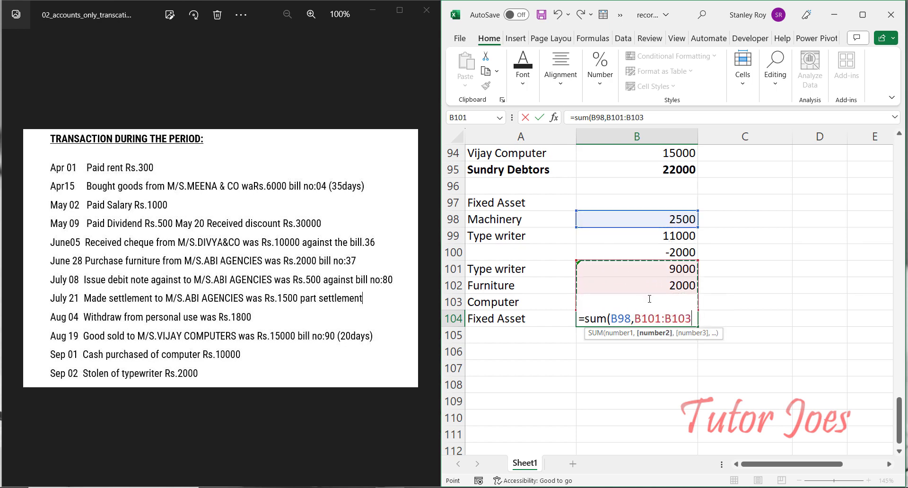
key(Return)
drag(649, 319, 524, 318)
key(ctrl+b)
click(633, 342)
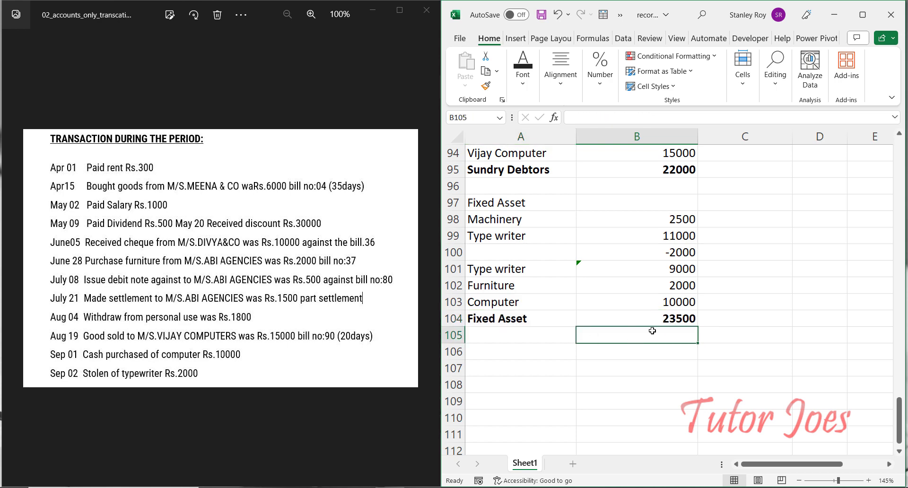
- Review the reflected groups and closing balances, and enter the heading DR in A106
click(570, 334)
scroll(546, 378, up, 12)
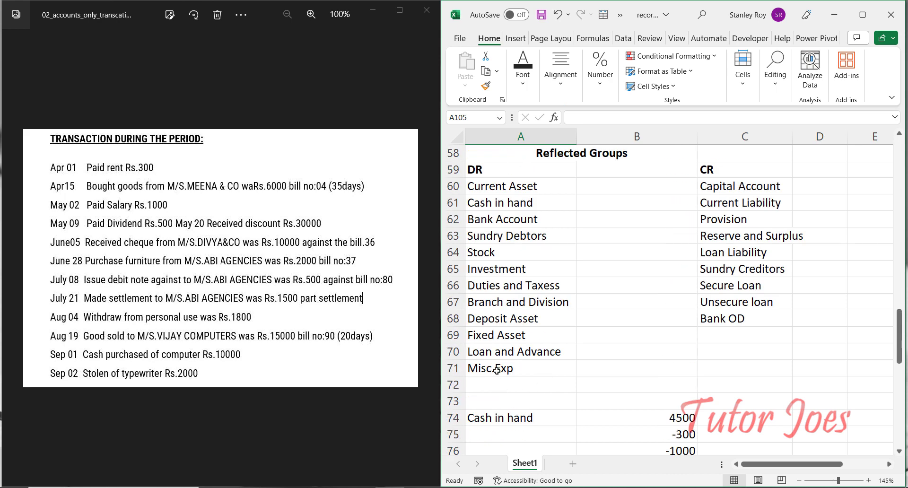
scroll(495, 371, down, 4)
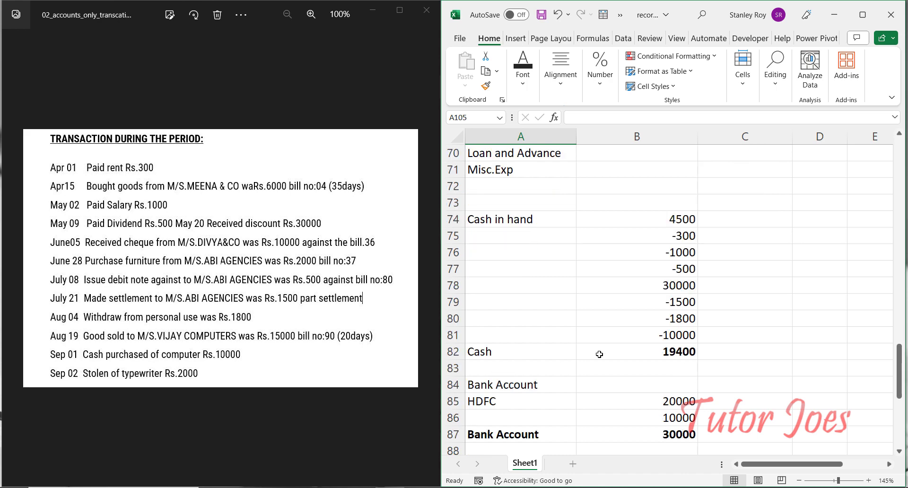
scroll(591, 360, down, 2)
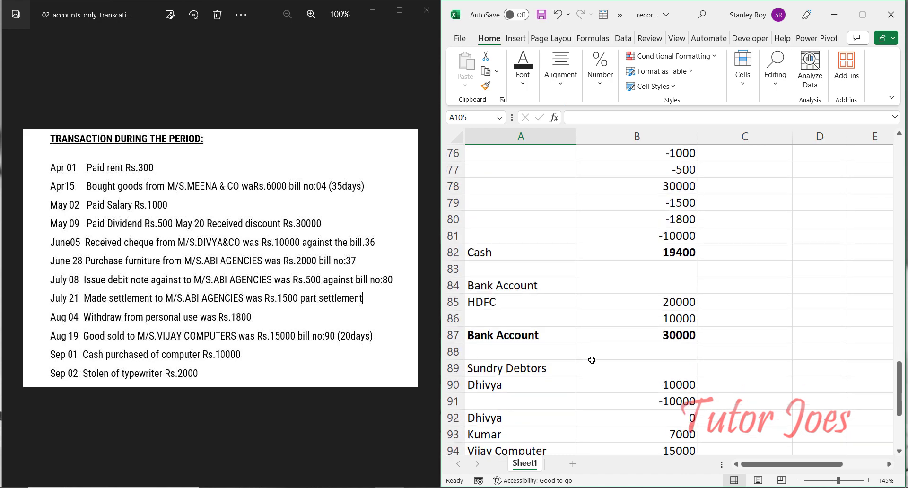
scroll(592, 360, down, 8)
click(514, 255)
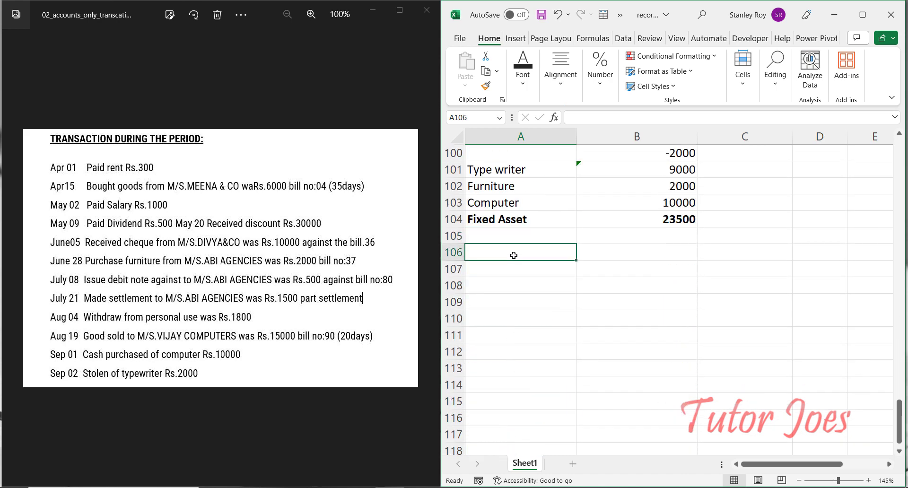
text(DR)
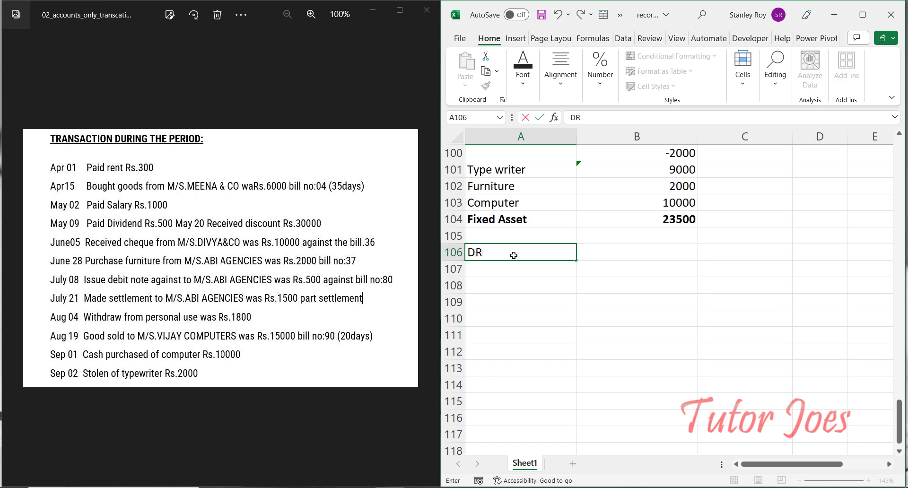
key(Return)
key(Right)
- Copy the Cash closing balance row A82:B82 into row 107 under the DR heading
scroll(533, 251, up, 3)
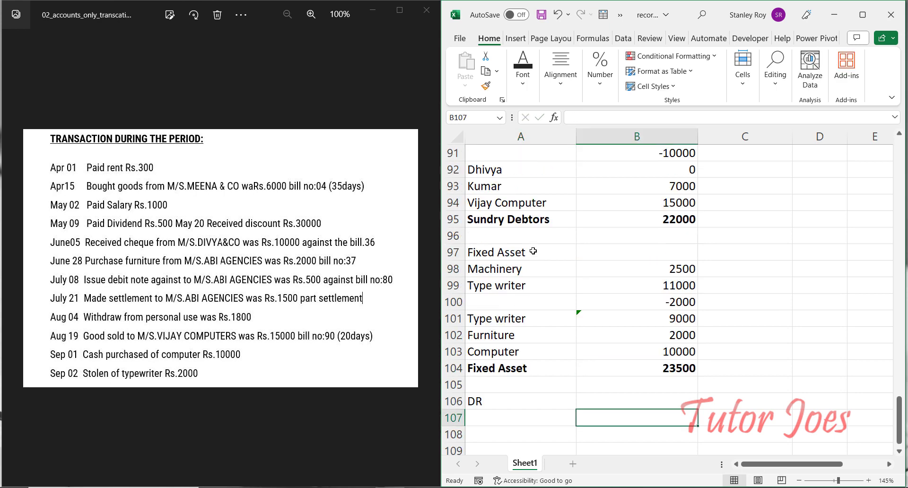
scroll(533, 251, up, 8)
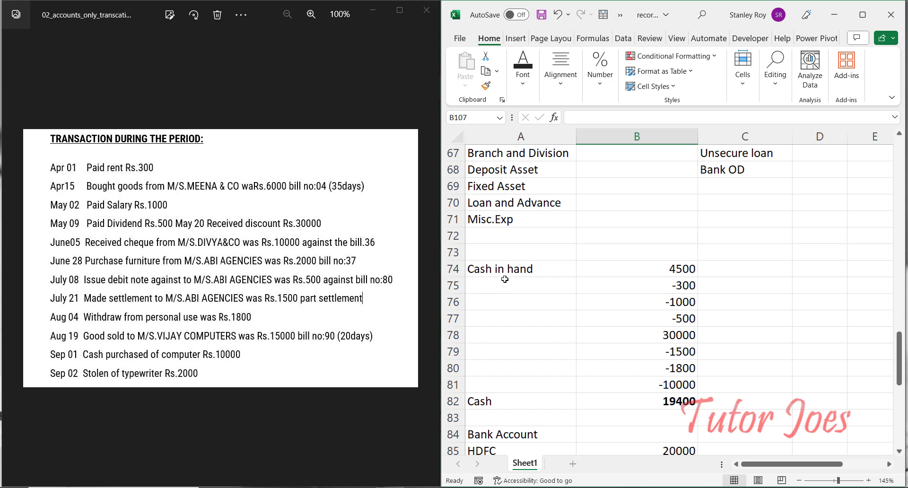
drag(497, 403, 618, 402)
key(ctrl+c)
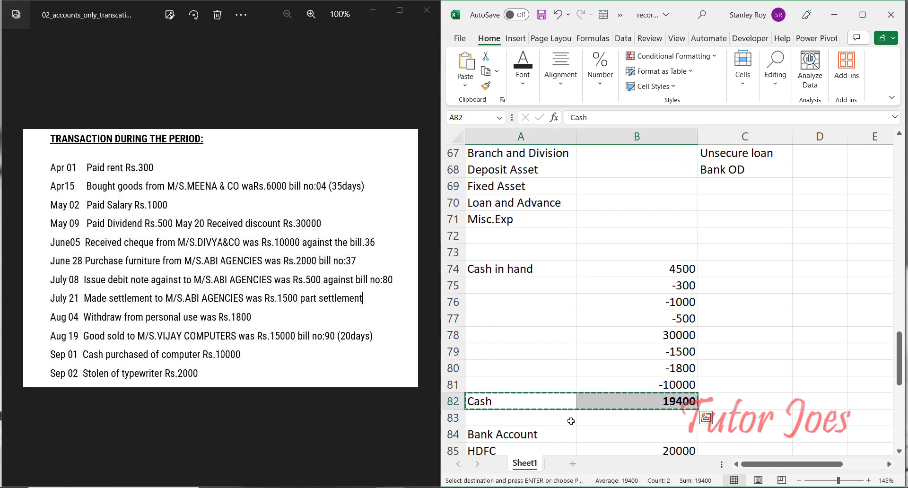
scroll(524, 407, down, 6)
scroll(520, 402, down, 7)
scroll(509, 355, up, 3)
click(512, 319)
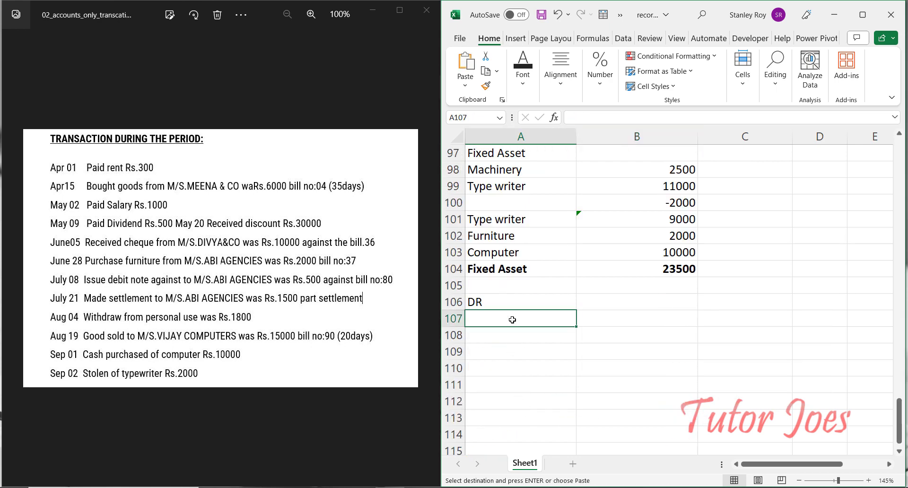
key(ctrl+v)
- Replace the pasted formula in B107 with the cash closing balance of 19400
scroll(522, 346, up, 7)
scroll(523, 356, down, 6)
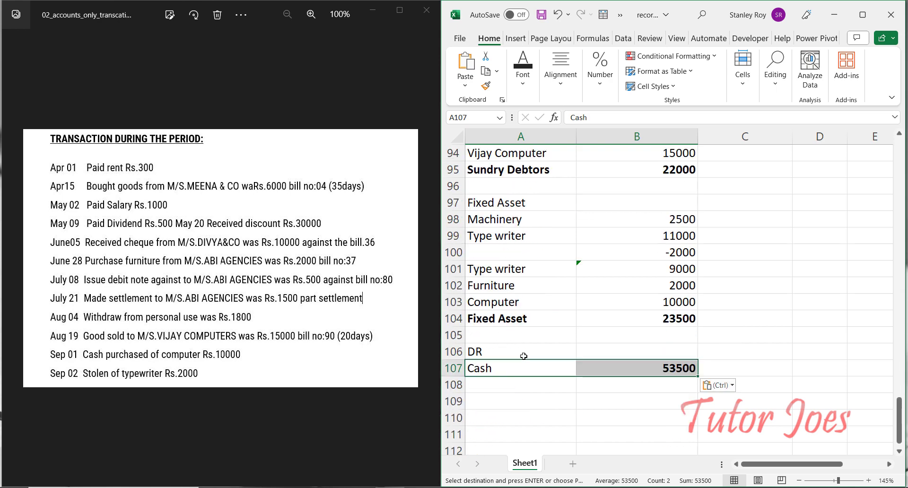
click(638, 373)
text(1)
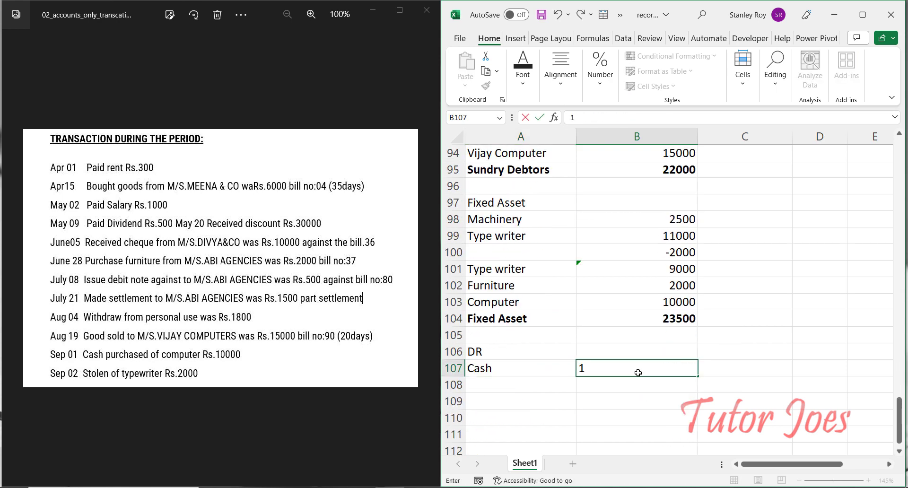
text(9400)
key(Return)
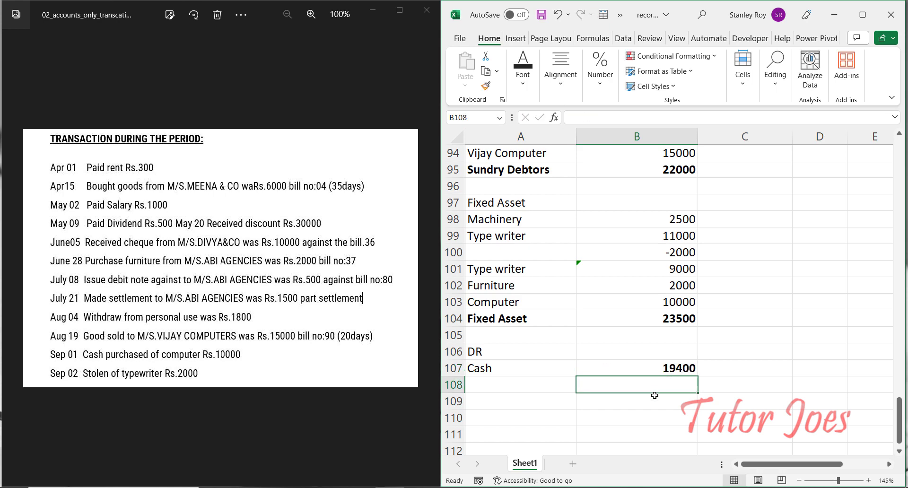
- Copy the Bank Account total row A87:B87 and paste it as values into row 108
scroll(571, 442, up, 7)
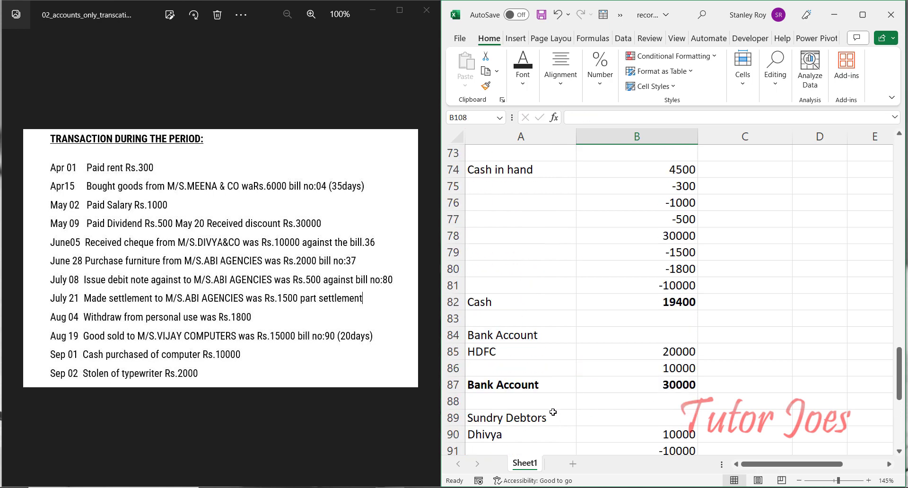
drag(583, 384, 558, 384)
key(ctrl+c)
scroll(550, 418, down, 10)
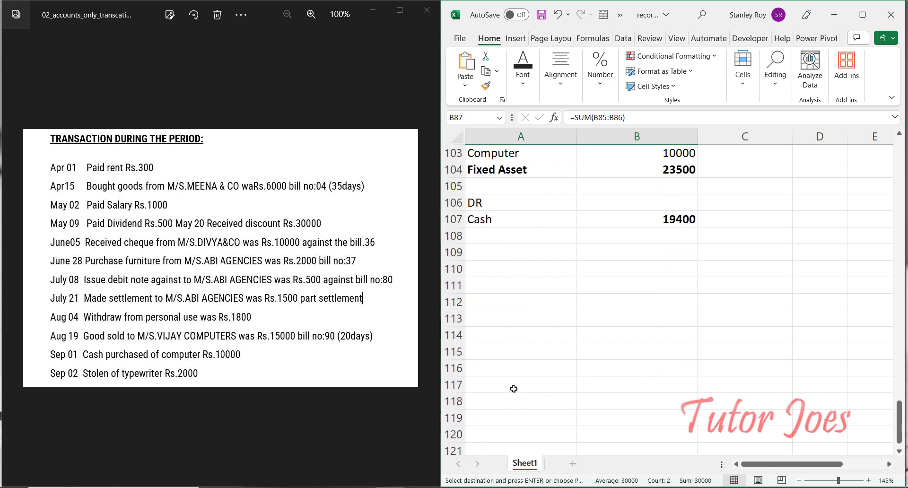
click(544, 235)
right_click(544, 234)
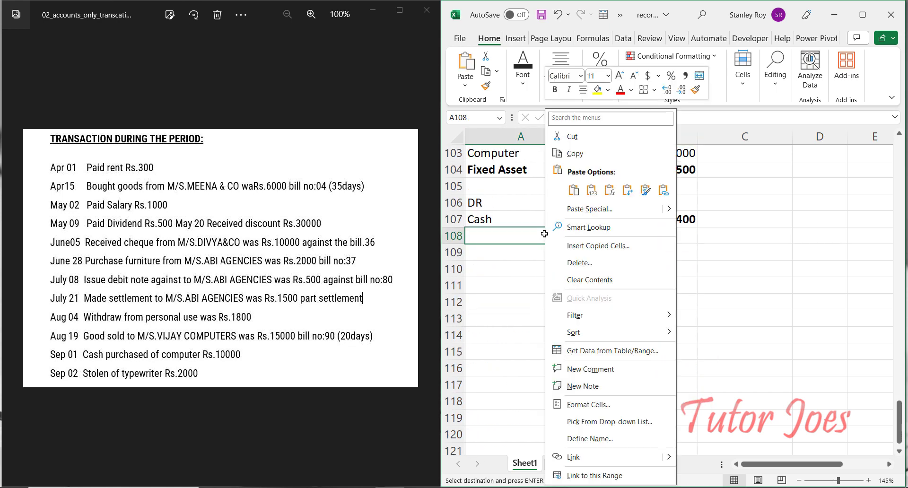
click(592, 190)
key(Escape)
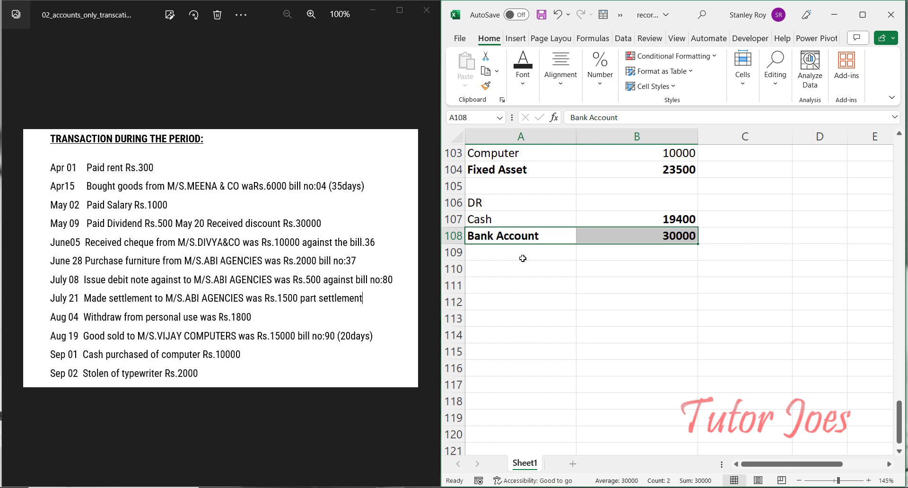
- Remove the bold formatting from the Bank Account row A108:B108 and from the Cash amount in B107
key(ctrl+b)
click(658, 215)
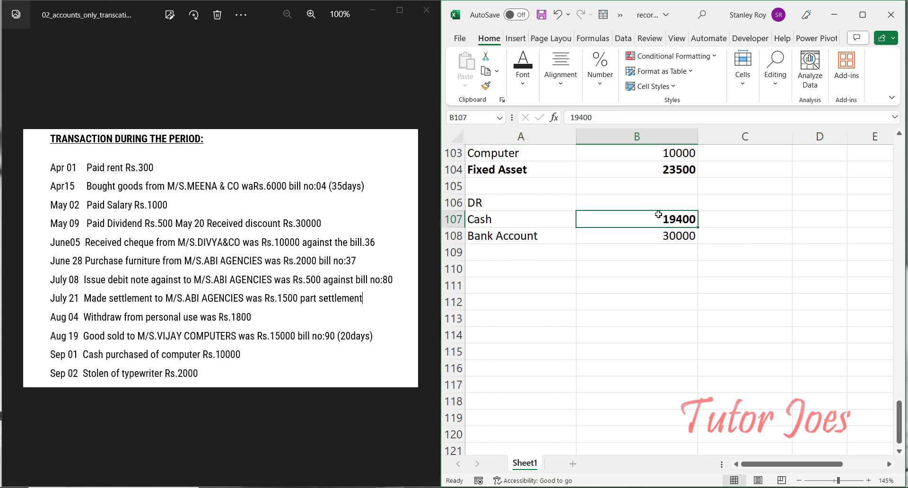
key(ctrl+b)
- Copy the Sundry Debtors total row A95:B95 and paste it as values into row 109
scroll(609, 257, up, 10)
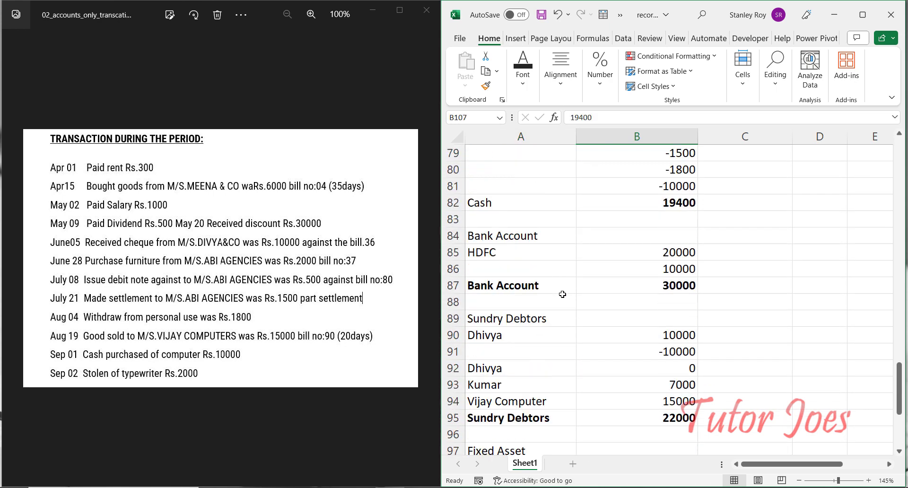
scroll(562, 295, down, 5)
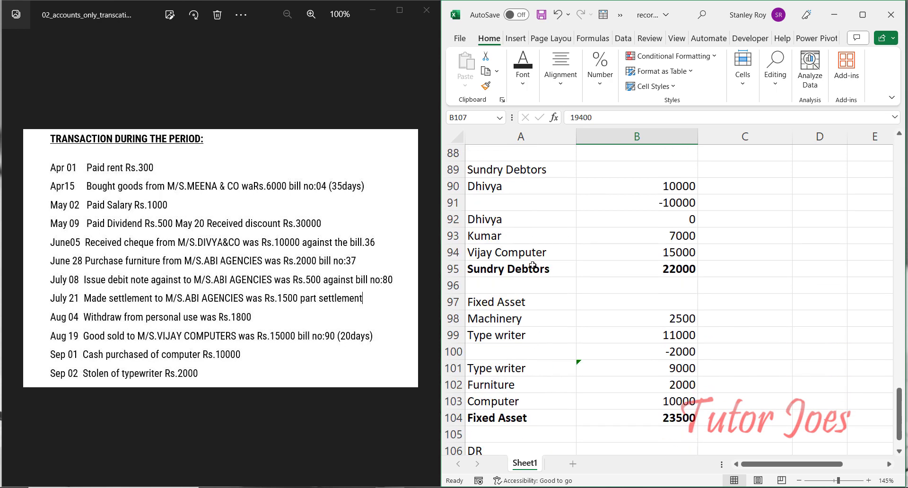
drag(531, 266, 615, 269)
key(ctrl+c)
scroll(505, 368, down, 5)
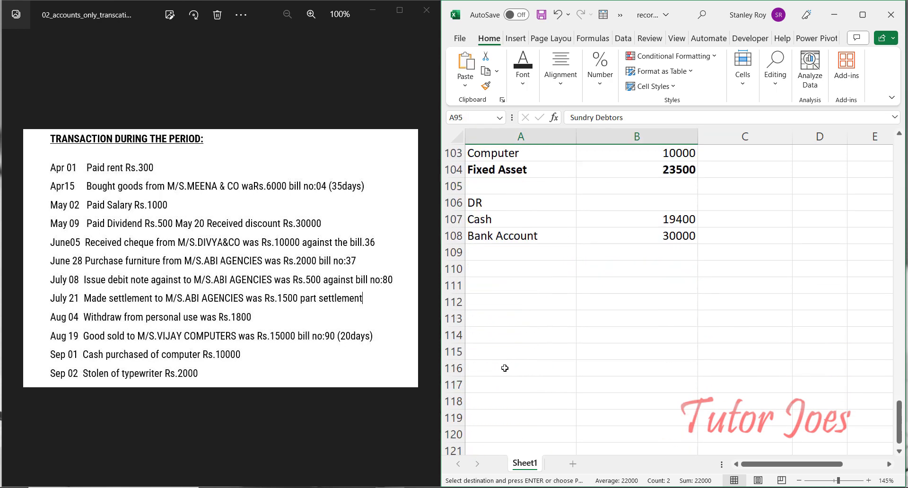
click(520, 256)
right_click(520, 256)
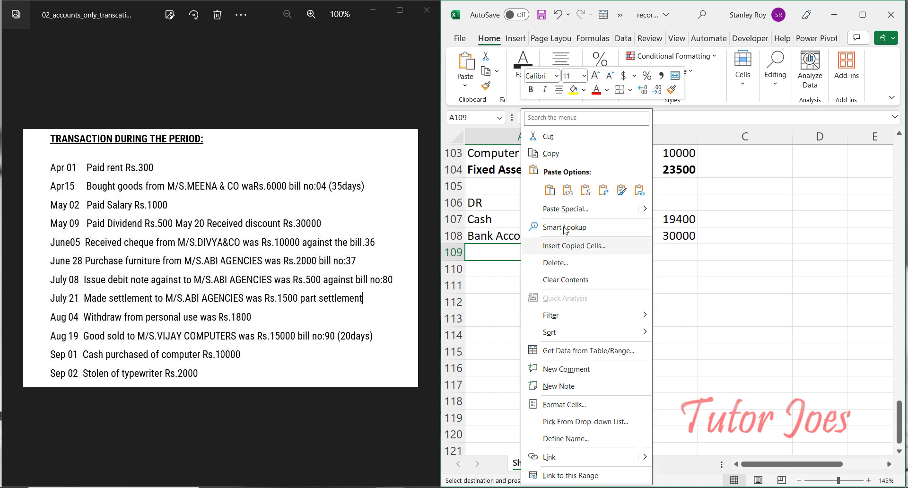
click(567, 189)
click(530, 276)
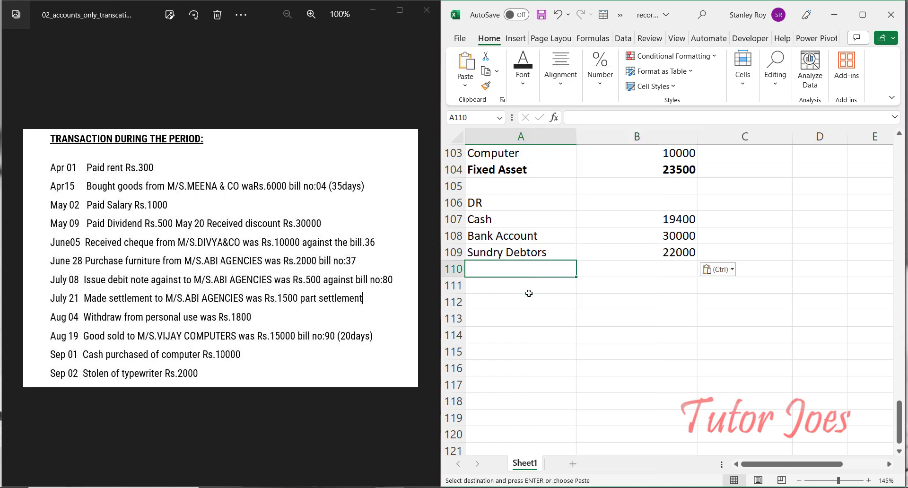
- Copy the Fixed Asset total row A104:B104 into row 110 and remove the bold formatting from the copy
scroll(529, 294, up, 4)
scroll(507, 320, down, 1)
drag(507, 319, 599, 319)
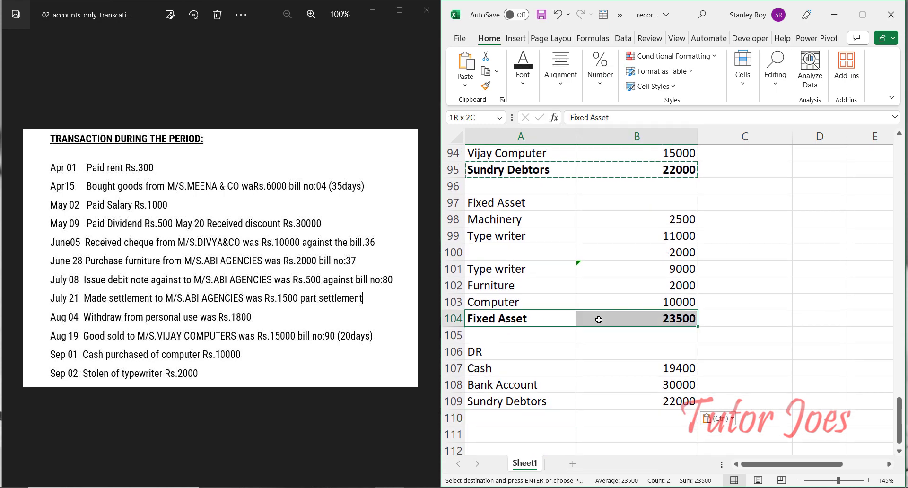
key(ctrl+c)
scroll(540, 347, down, 2)
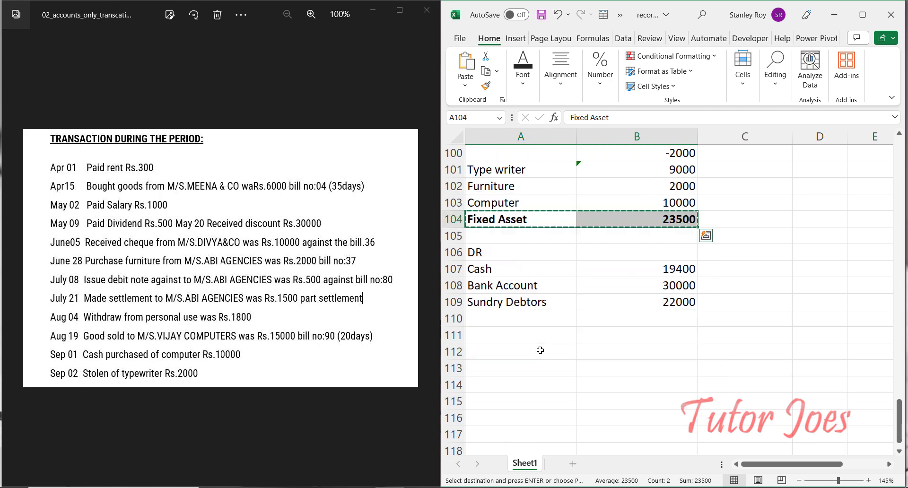
click(518, 317)
key(ctrl+v)
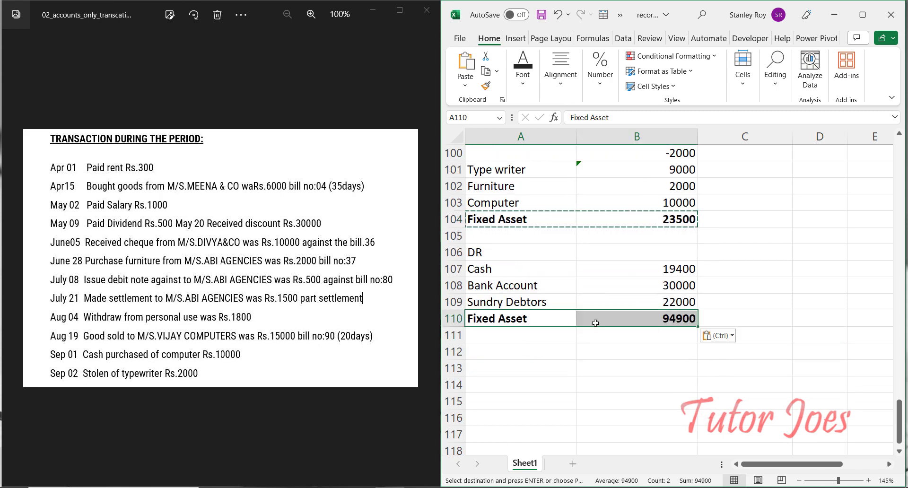
key(ctrl+b)
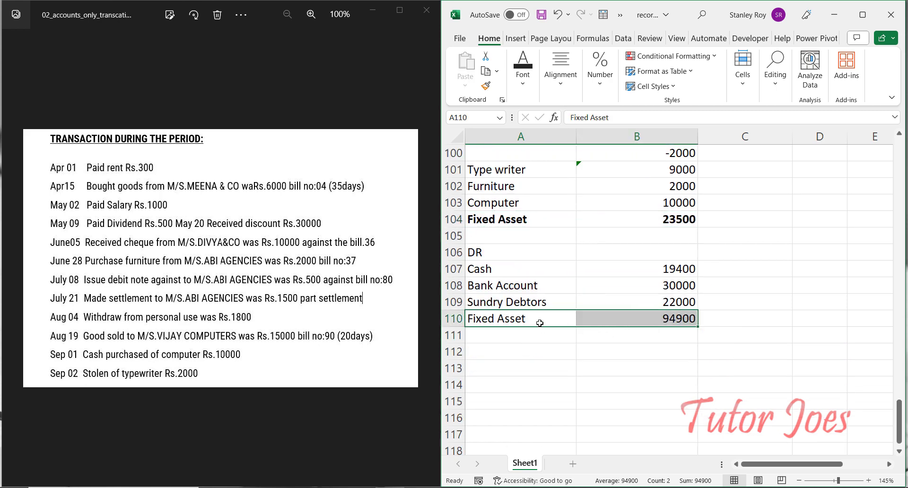
- Replace the Fixed Asset amount in B110 with the value 23500
key(Right)
text(23500)
key(ctrl+Return)
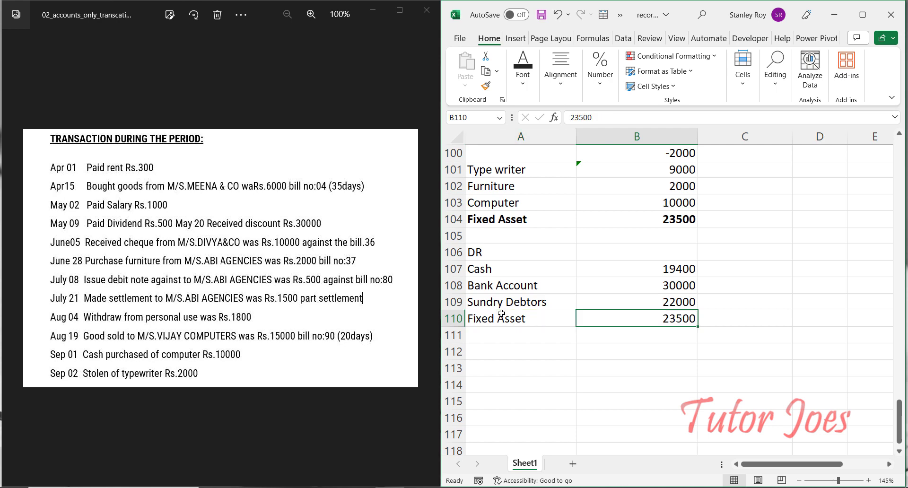
- Merge and centre the DR heading across A106:B106 and make it bold
drag(484, 252, 586, 252)
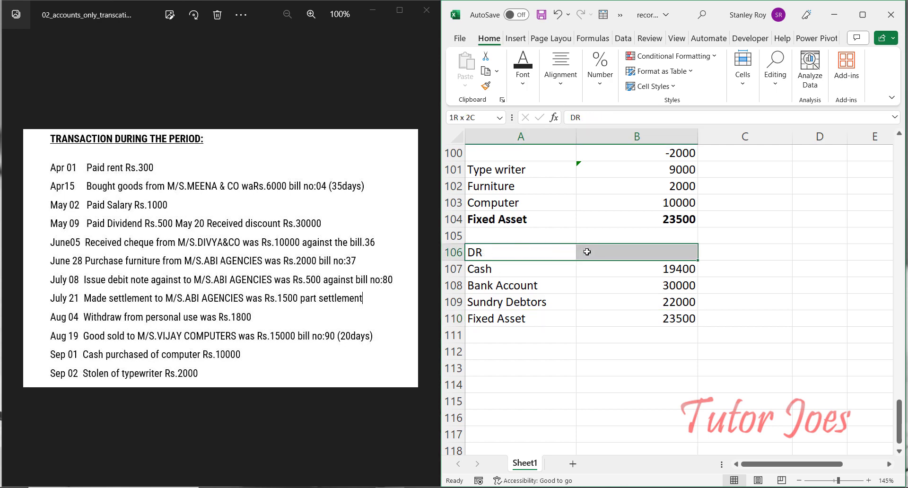
key(alt+h)
key(m)
key(c)
key(ctrl+b)
- Total the DR balances B107:B110 with a SUM formula in B111 and make the total bold
click(601, 338)
text(=sum()
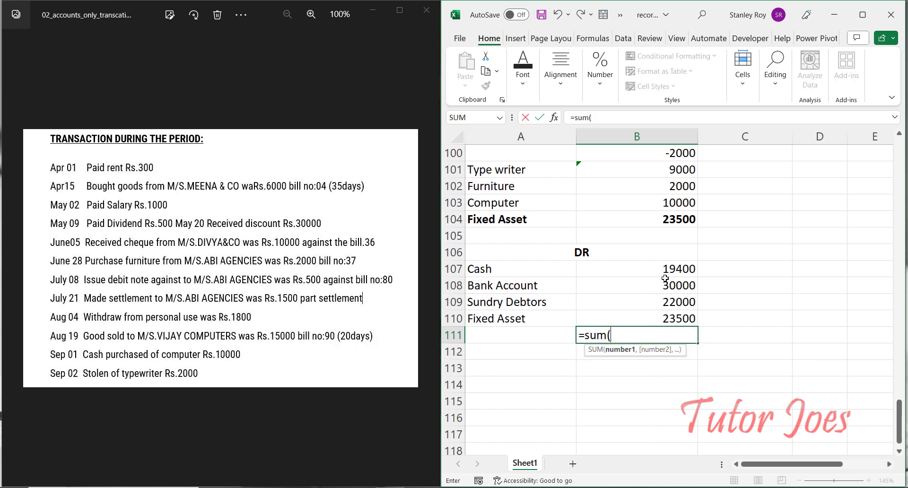
drag(666, 268, 662, 315)
key(Return)
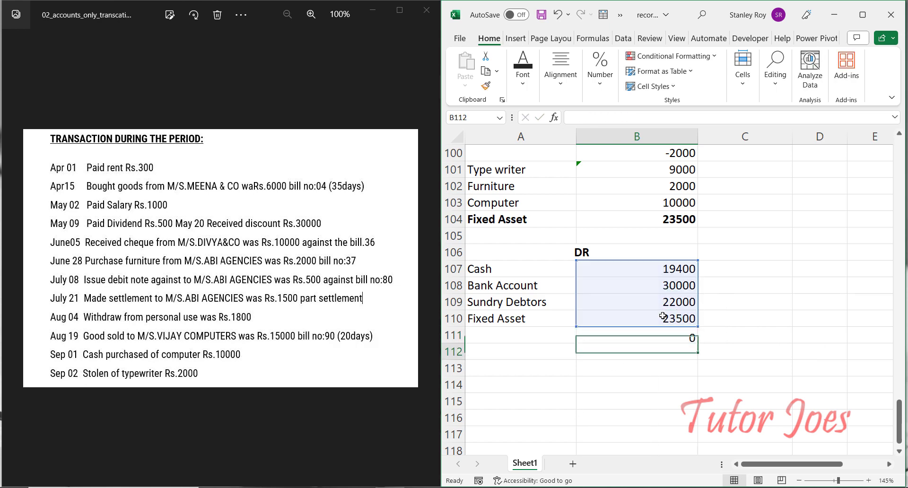
click(646, 336)
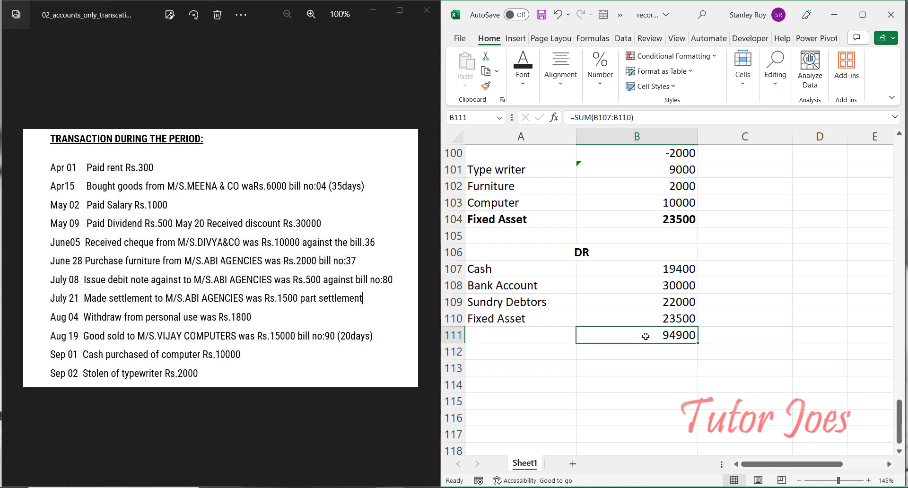
key(ctrl+b)
click(519, 340)
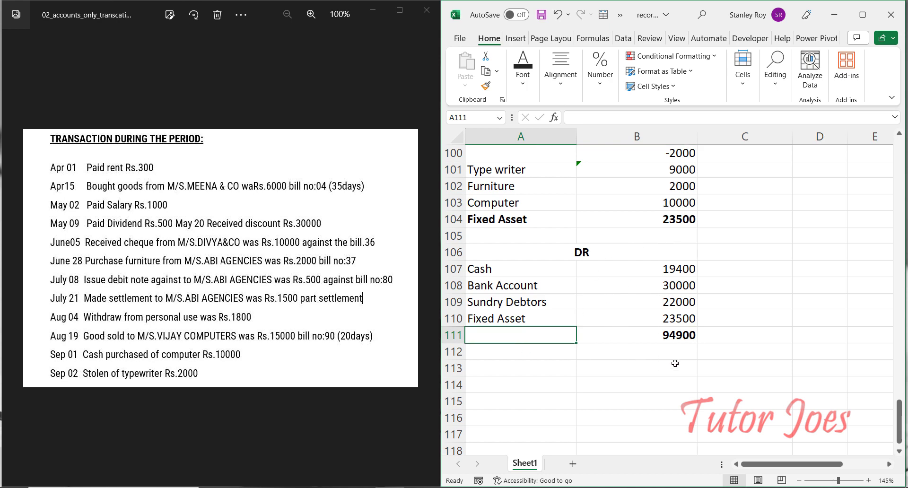
- Copy the Capital Account group name from C60 in the CR list into C74
scroll(675, 363, up, 14)
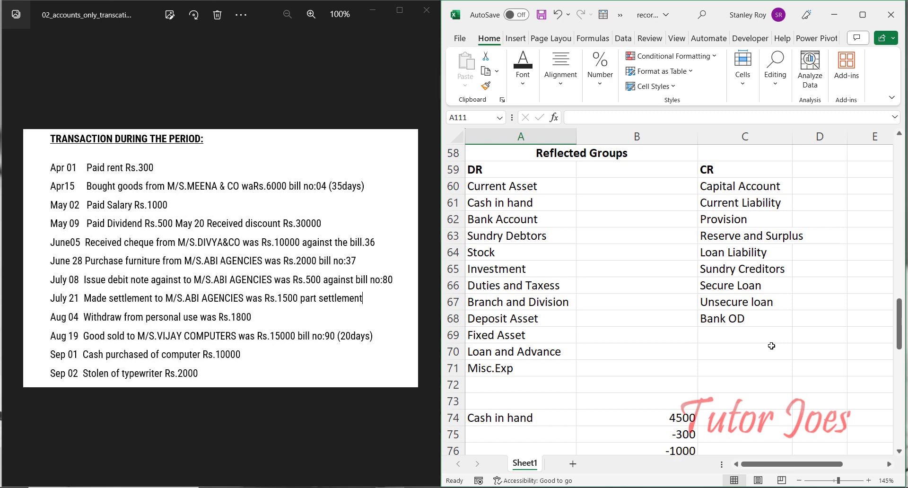
click(742, 189)
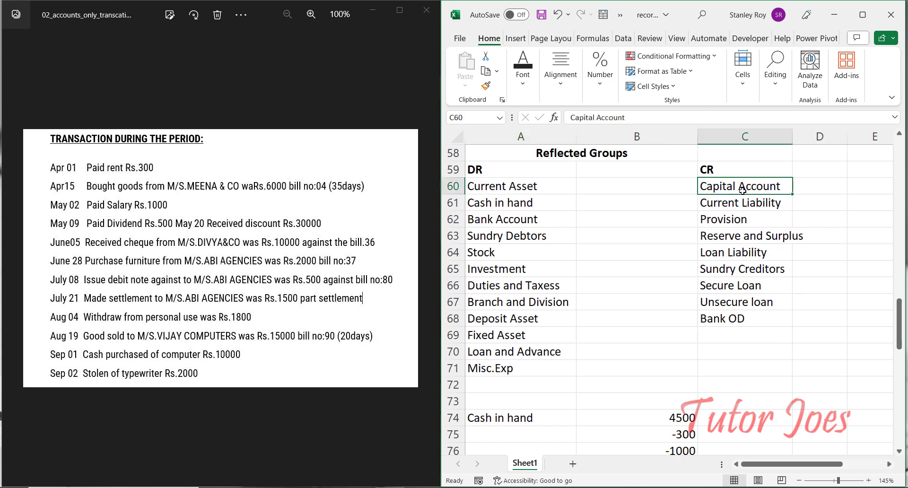
key(ctrl+c)
scroll(719, 309, down, 3)
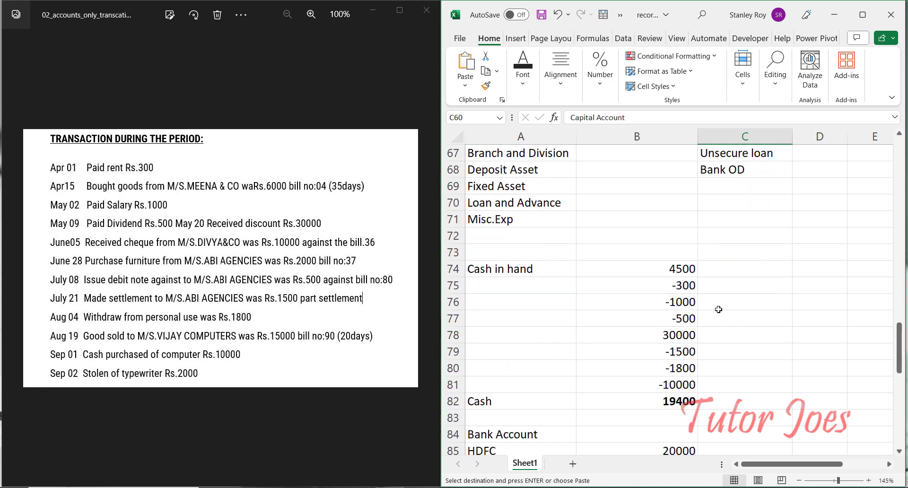
click(762, 274)
key(ctrl+v)
- Look up the opening capital in the exercise image and enter 20000 beside Capital Account in D74
click(813, 269)
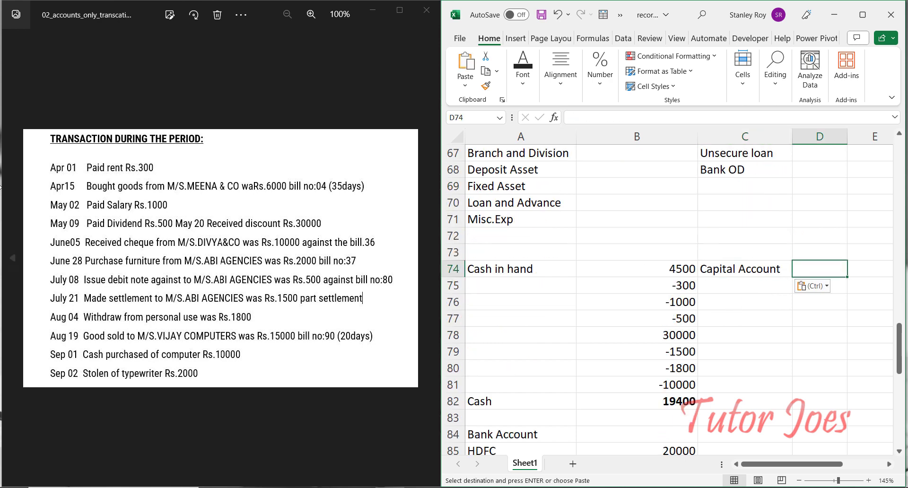
click(13, 255)
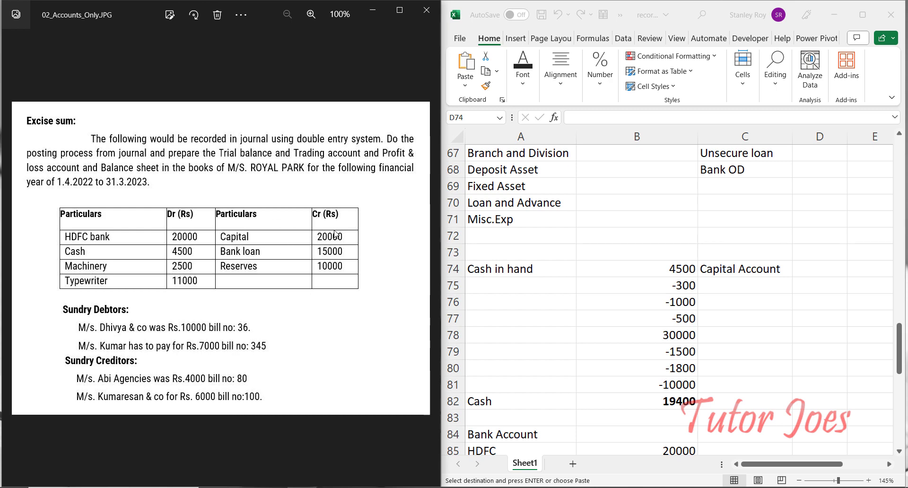
click(827, 269)
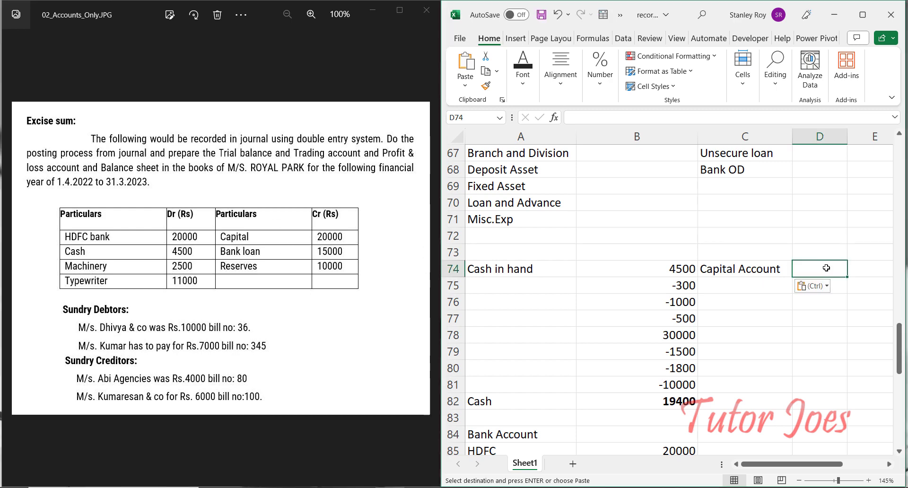
text(20000)
key(Return)
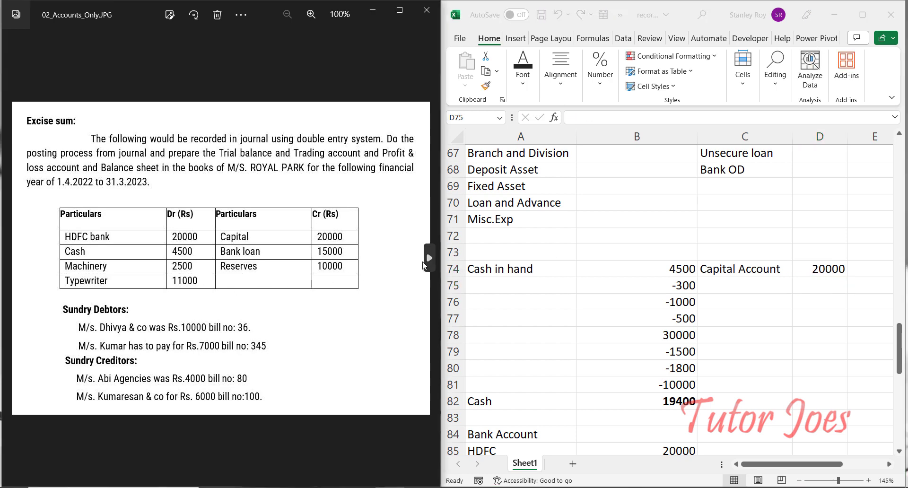
- Return to the transactions image and enter the Aug 04 personal withdrawal as -1800 in D75
click(427, 256)
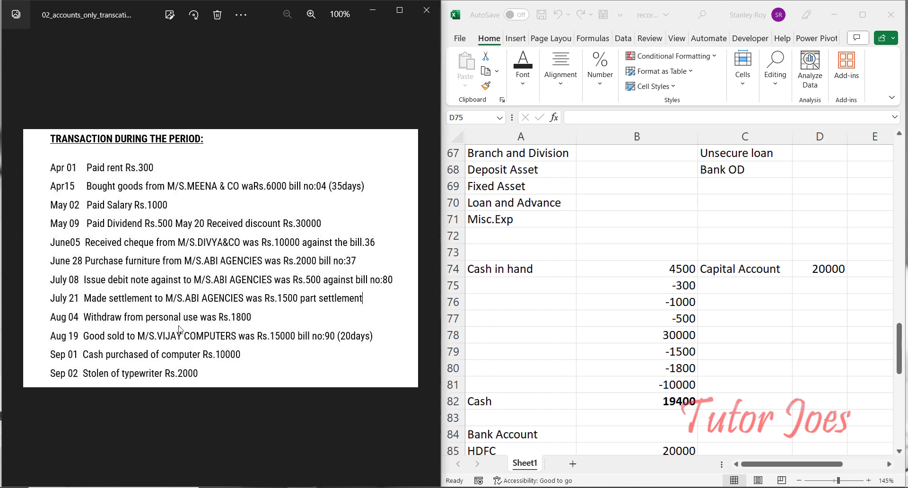
click(832, 284)
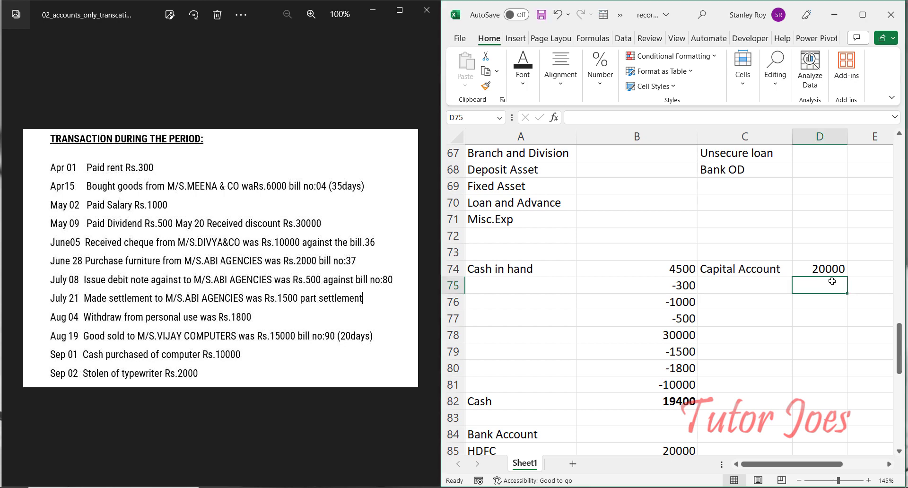
text(-18)
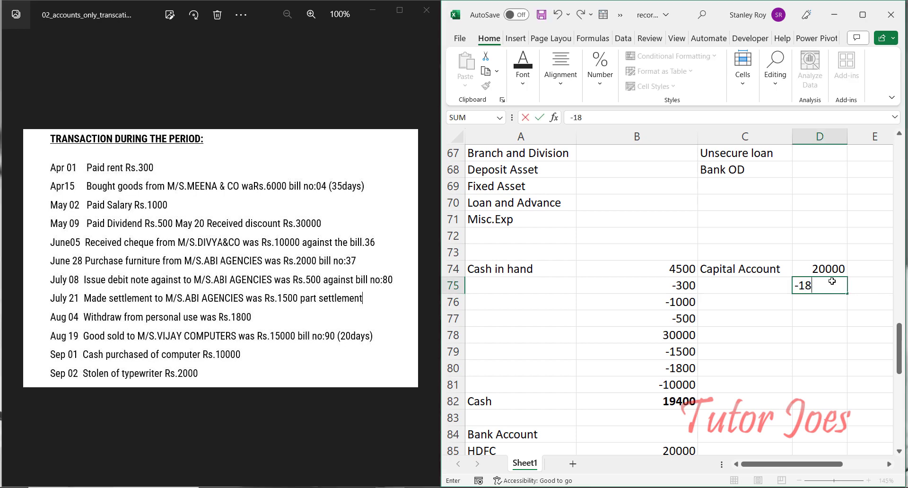
text(00)
key(Return)
click(833, 282)
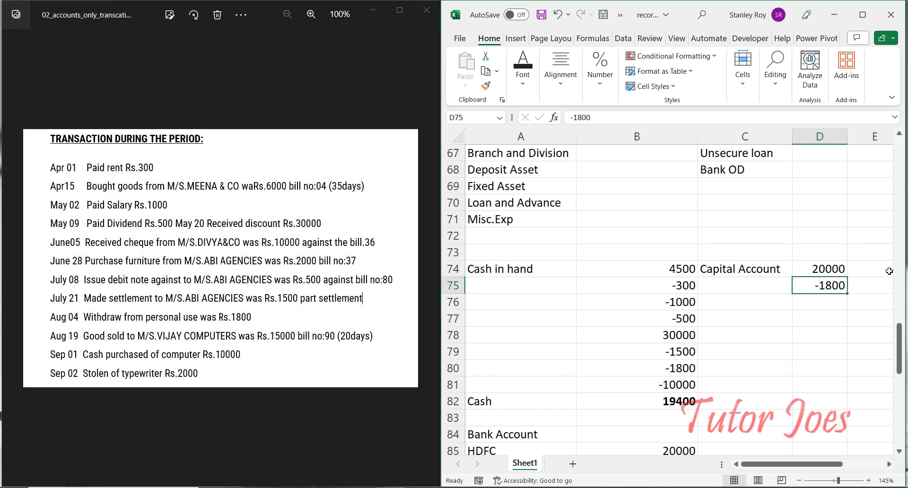
- Calculate the closing capital in D76 with a SUM formula over D74:D75
click(799, 303)
text(=sum()
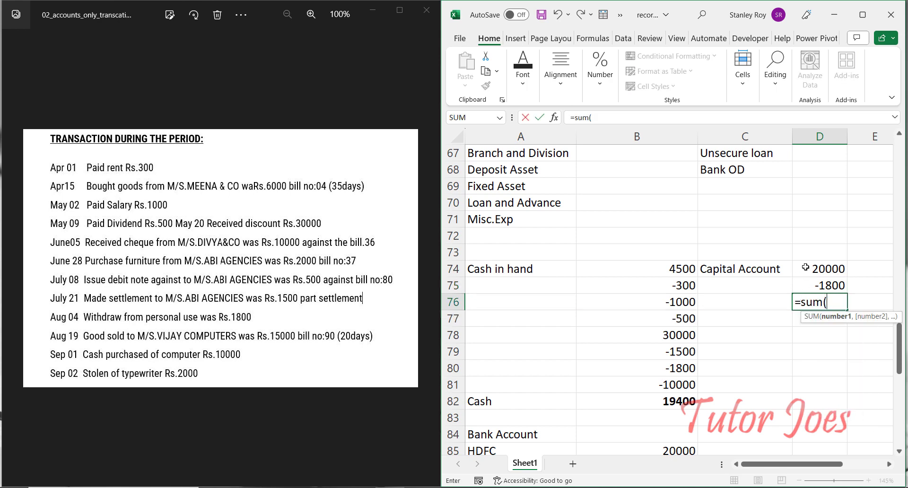
drag(804, 270, 807, 280)
key(Return)
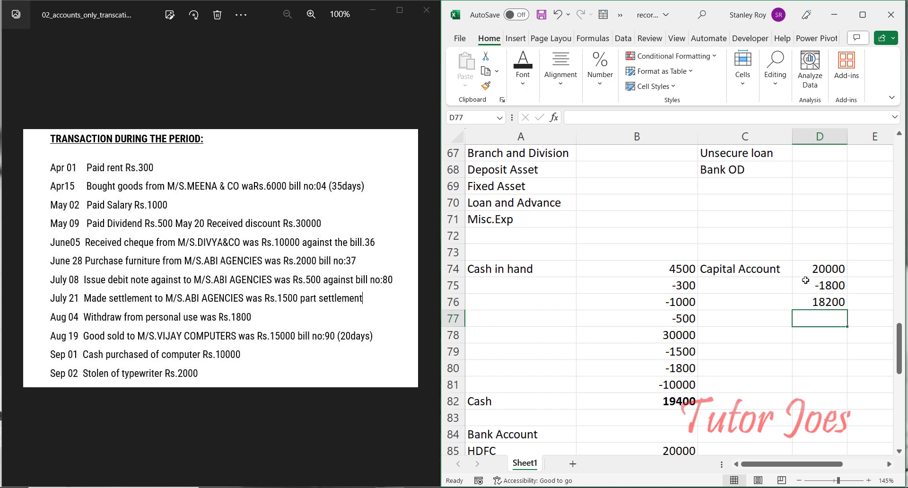
key(Up)
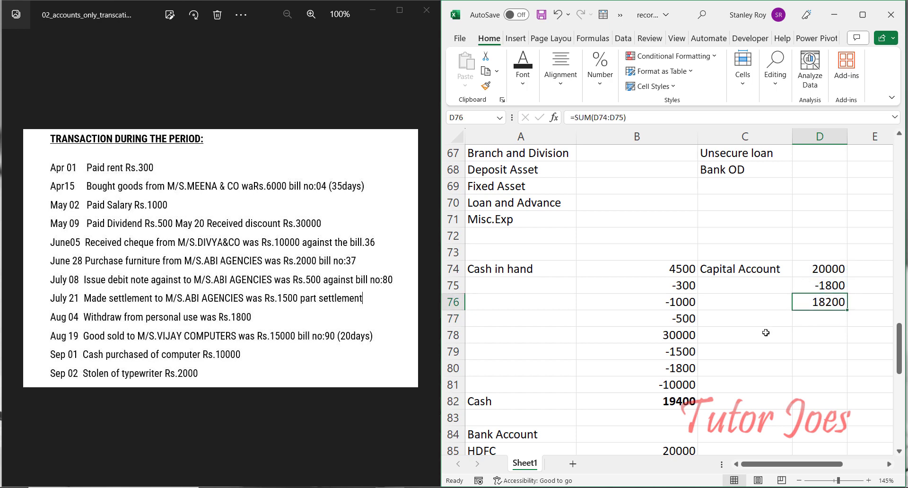
- Copy the Capital Account label from C74 into C76 and make the total row C76:D76 bold
click(733, 273)
key(ctrl+c)
click(745, 299)
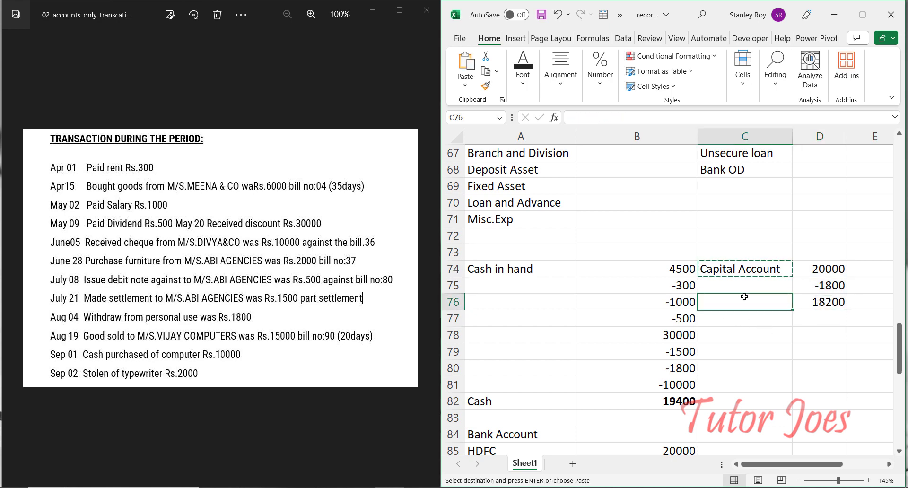
key(ctrl+v)
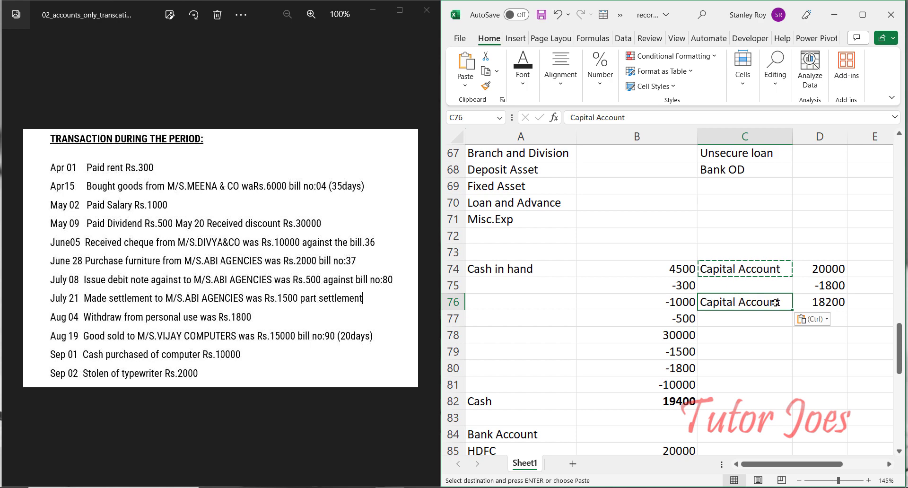
shift+click(828, 303)
key(ctrl+b)
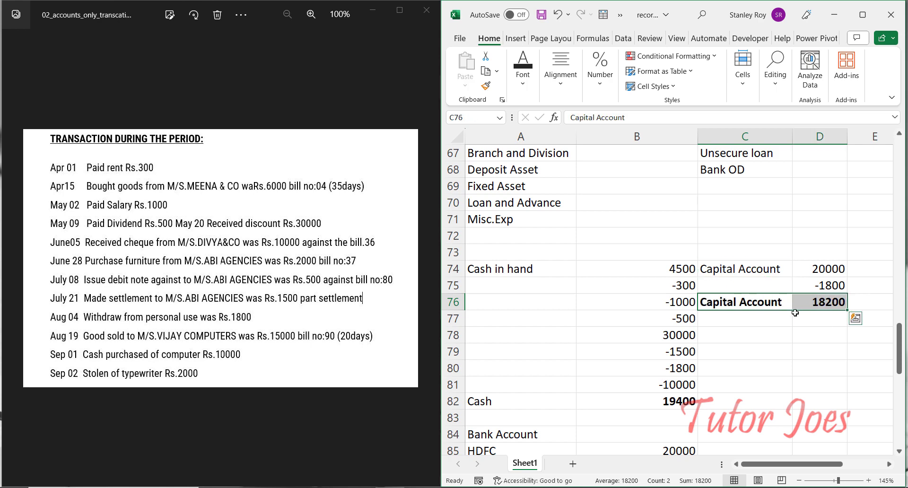
- Compare the remaining CR groups, starting with Current Liability, against the exercise's opening balances and transactions
click(735, 338)
scroll(722, 267, up, 4)
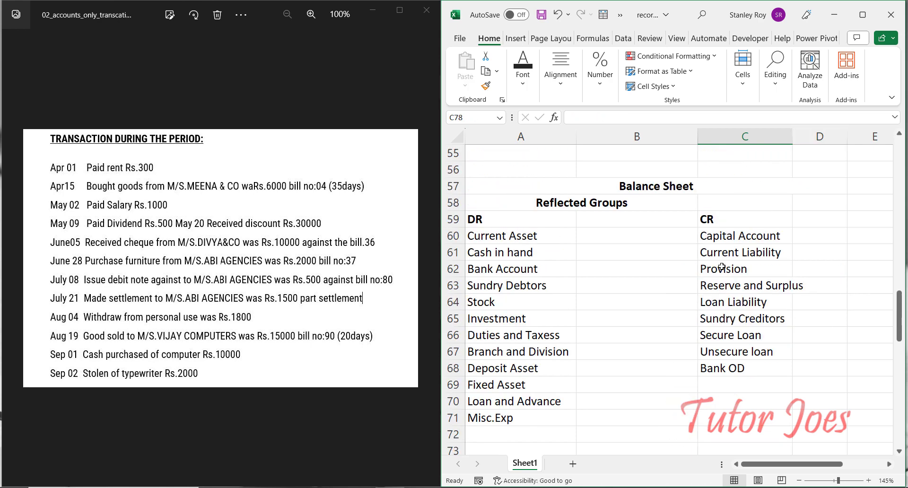
click(755, 254)
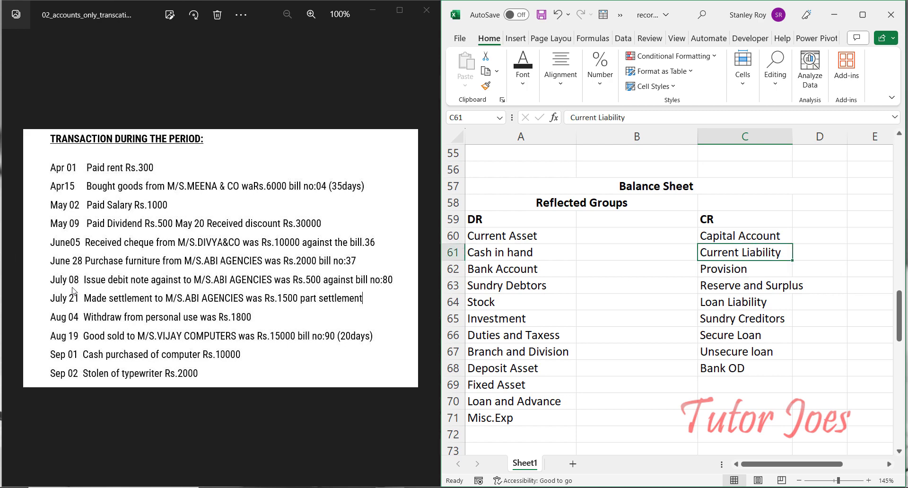
click(14, 258)
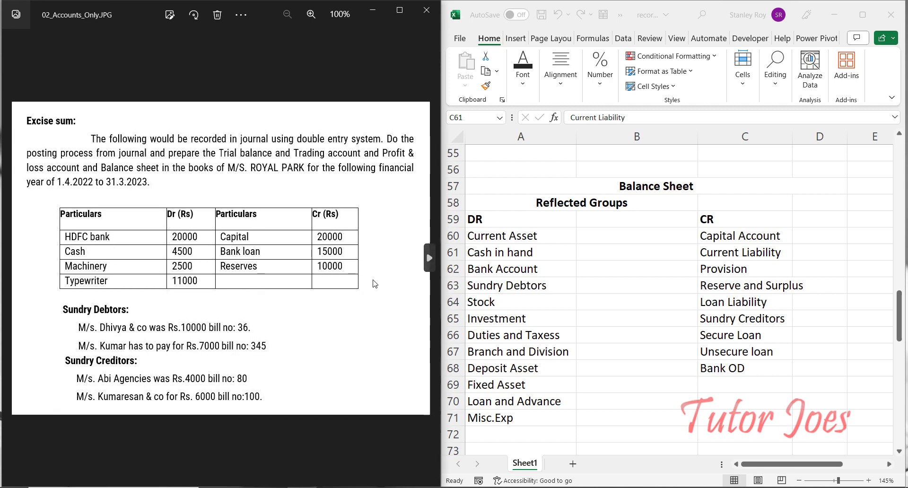
click(431, 258)
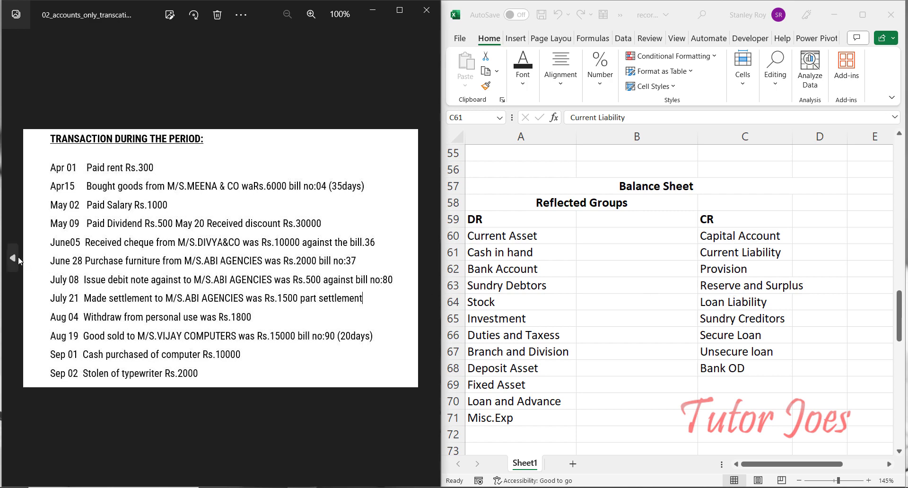
click(12, 258)
scroll(746, 300, down, 4)
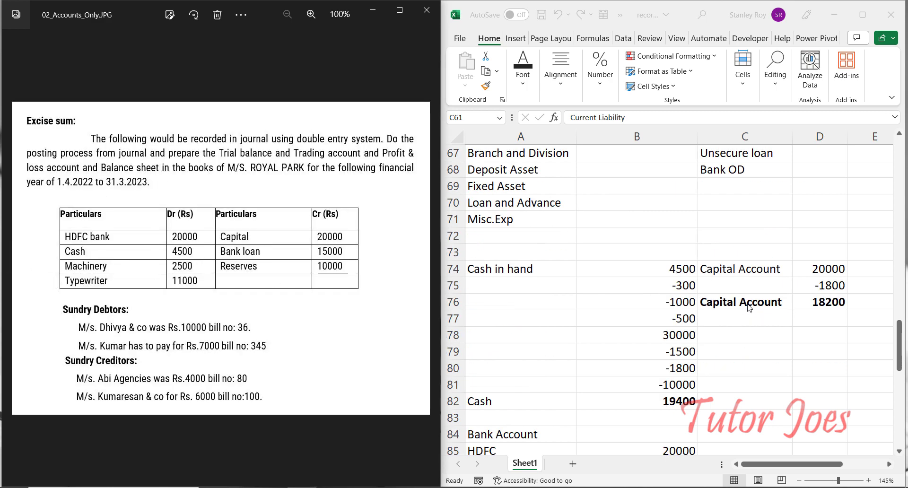
scroll(745, 293, up, 2)
scroll(732, 234, up, 2)
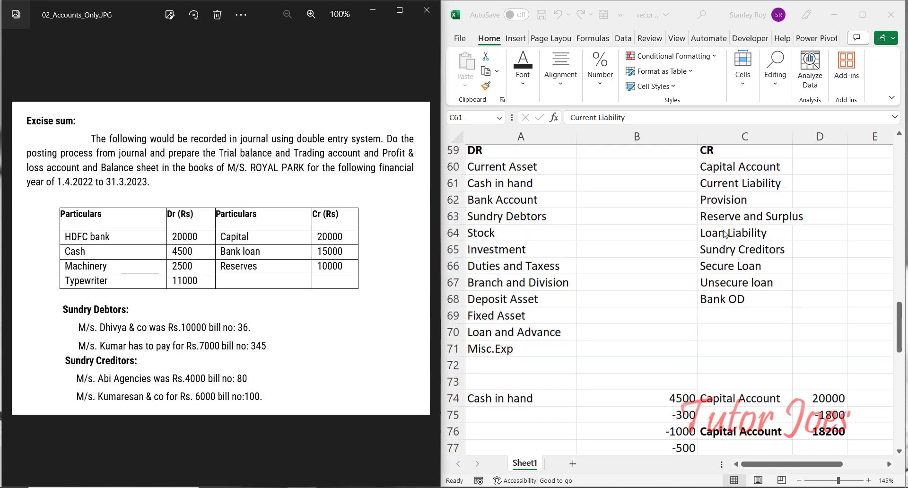
- Copy the Reserve and Surplus group name from C63 into C77 below the Capital Account total
click(728, 291)
click(730, 286)
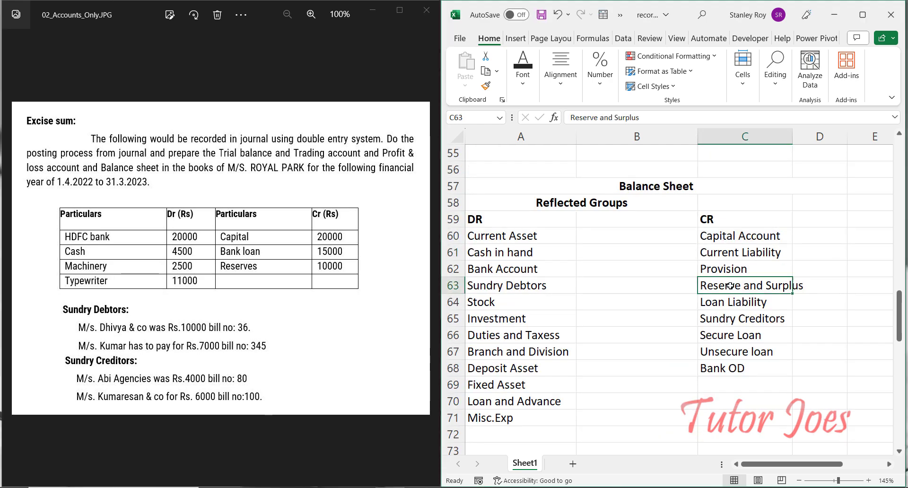
key(ctrl+c)
scroll(726, 362, down, 3)
click(724, 371)
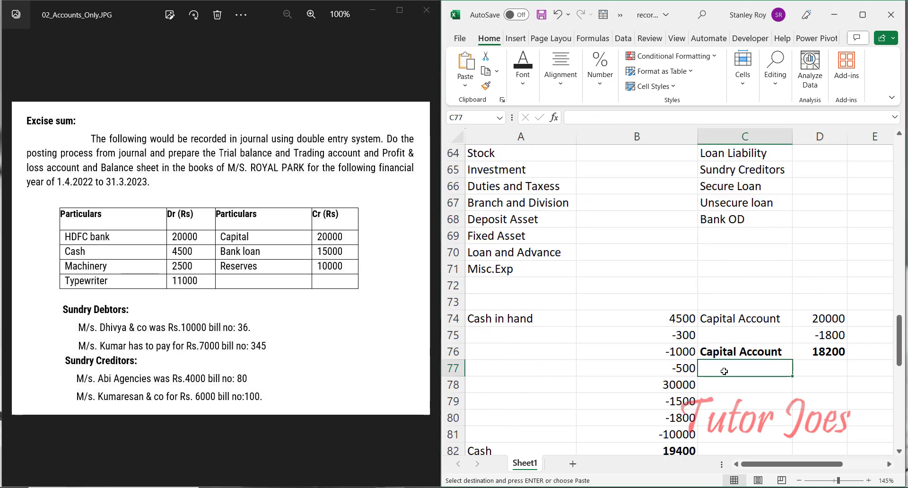
key(ctrl+v)
- Enter 10000 for Reserve and Surplus in D77 and make C77:D77 bold
click(824, 365)
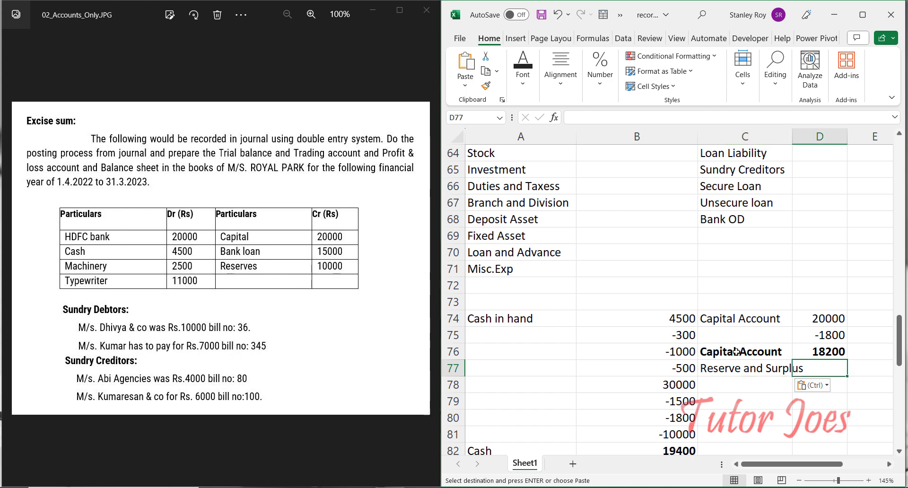
text(10000)
key(Return)
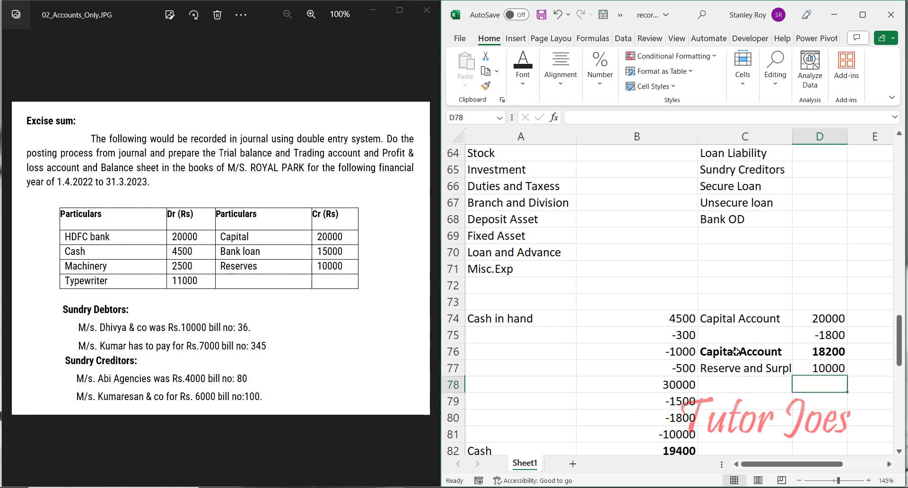
click(777, 365)
drag(778, 366, 826, 368)
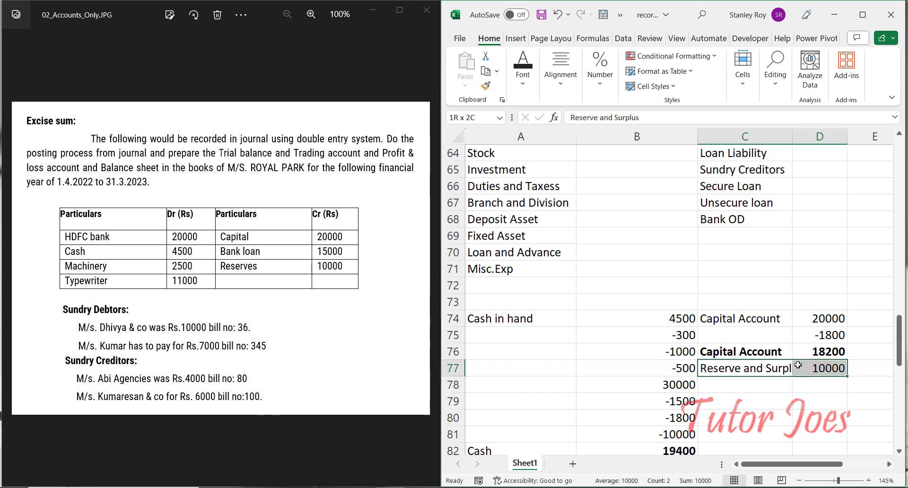
key(ctrl+b)
click(688, 389)
click(727, 386)
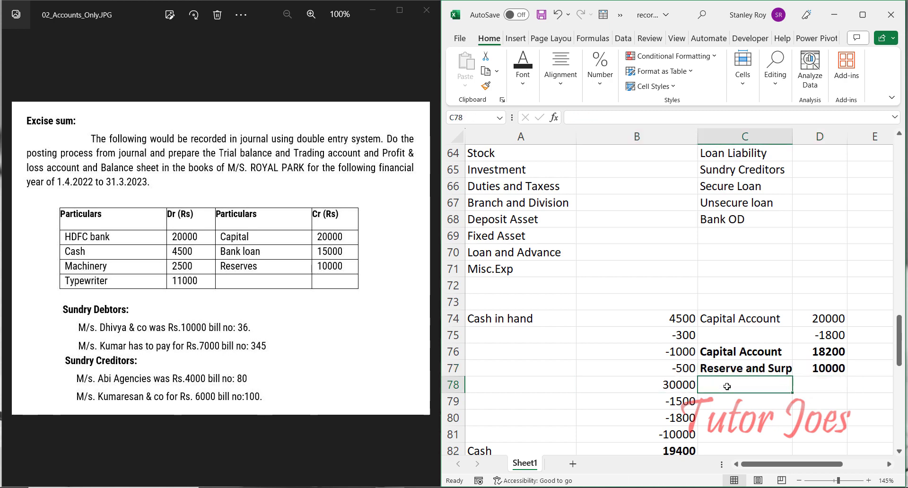
- Check the exercise's transactions for reserve entries and copy the Loan Liability group name from C64 into C78
scroll(745, 331, up, 1)
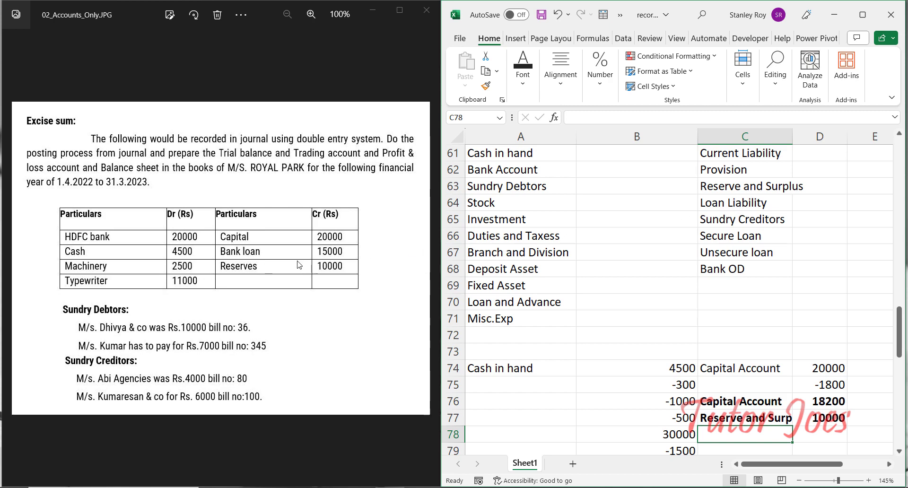
click(427, 262)
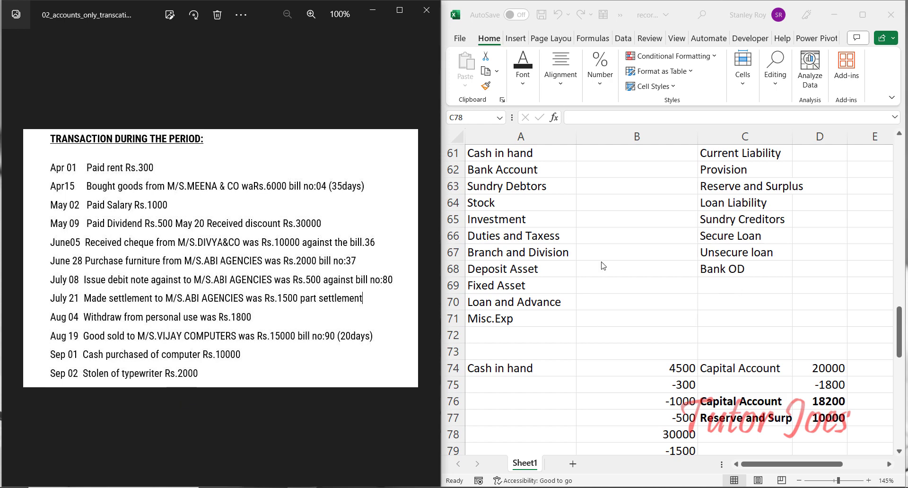
click(16, 257)
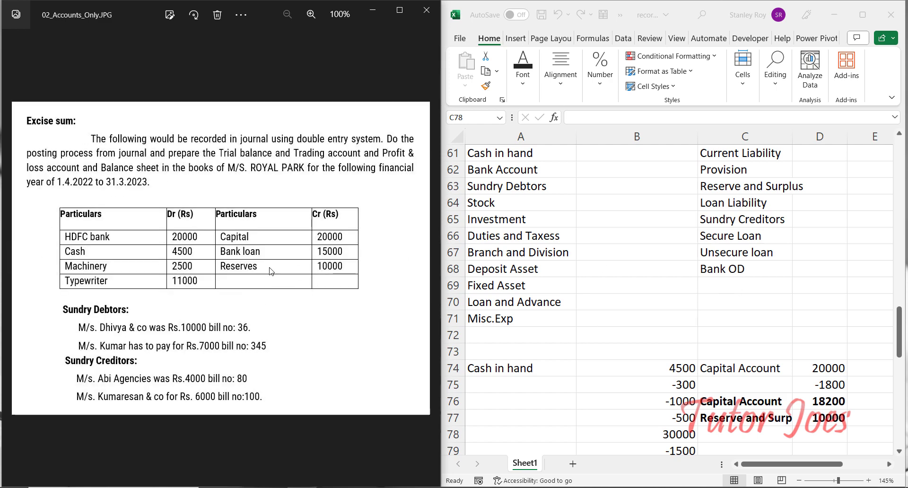
scroll(716, 327, down, 2)
click(716, 327)
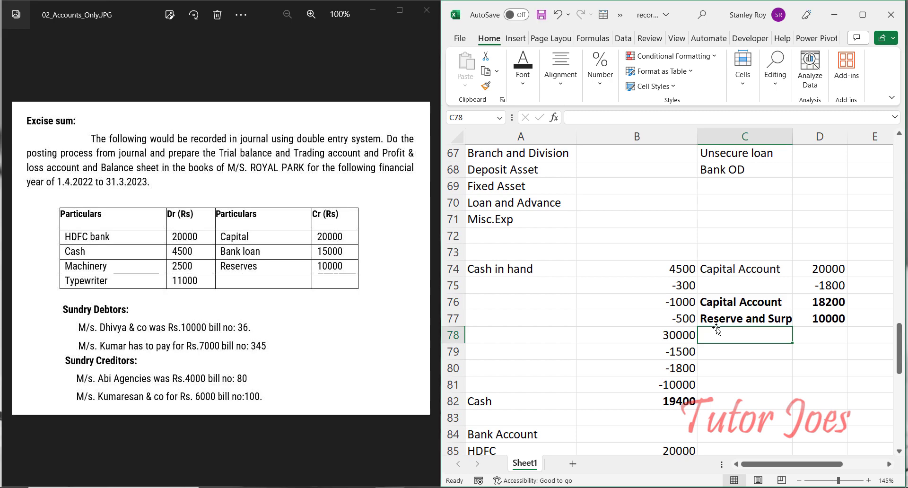
scroll(716, 328, up, 4)
click(741, 304)
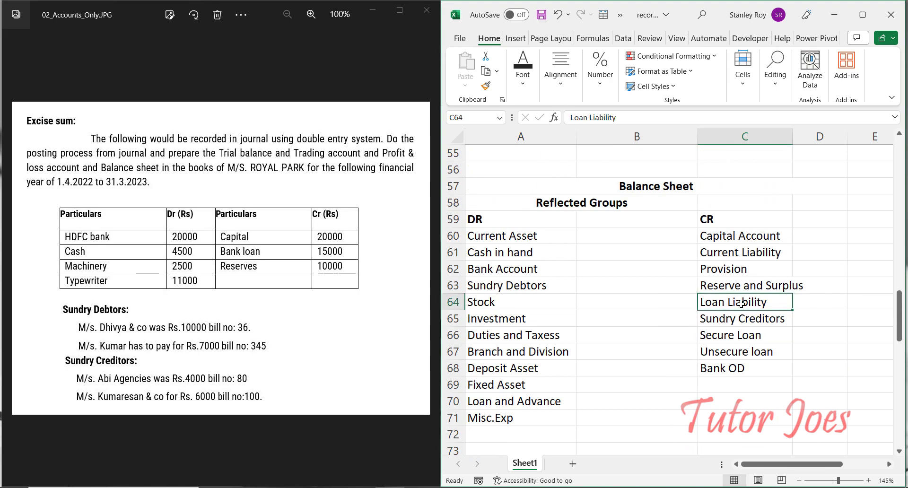
key(ctrl+c)
scroll(648, 326, down, 2)
click(719, 433)
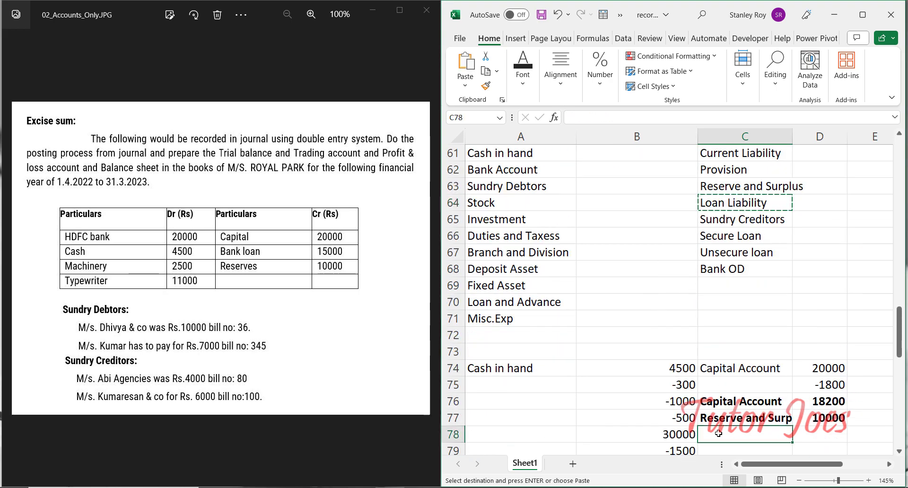
key(ctrl+v)
key(Escape)
- Enter the bank loan balance of 15000 for Loan Liability in D78
click(815, 434)
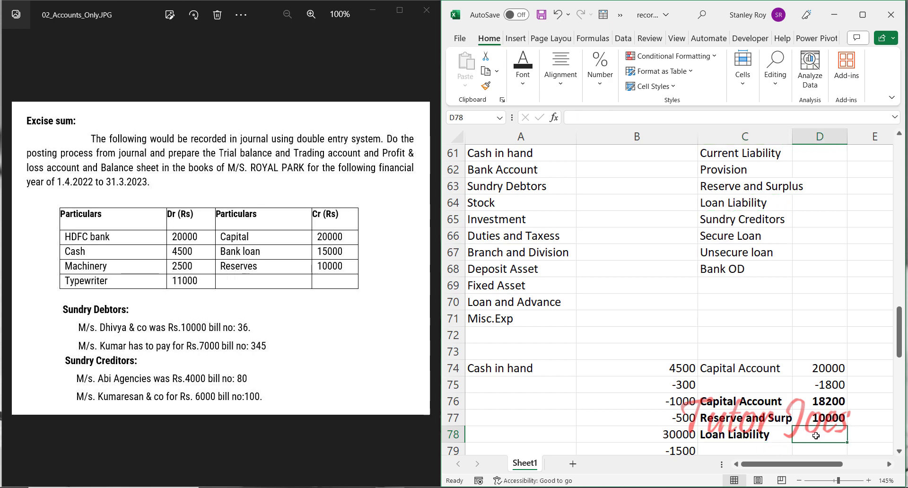
text(1500)
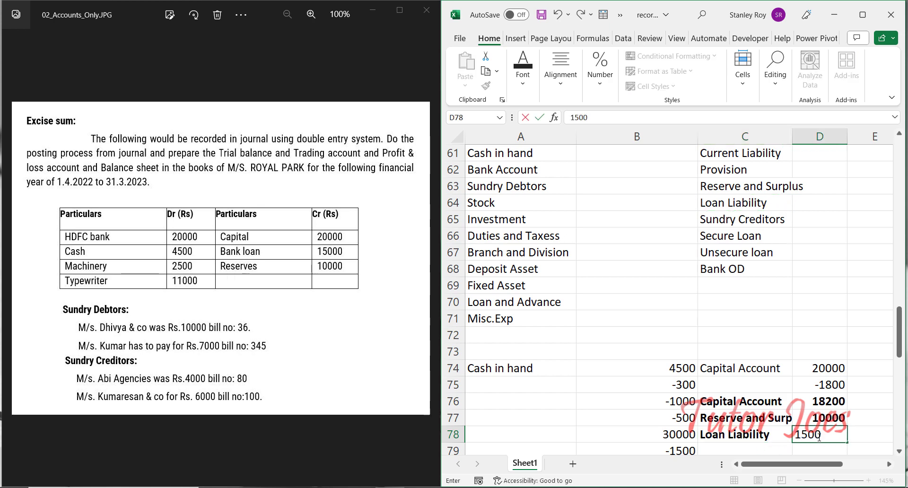
text(0)
scroll(820, 437, down, 1)
key(ctrl+Return)
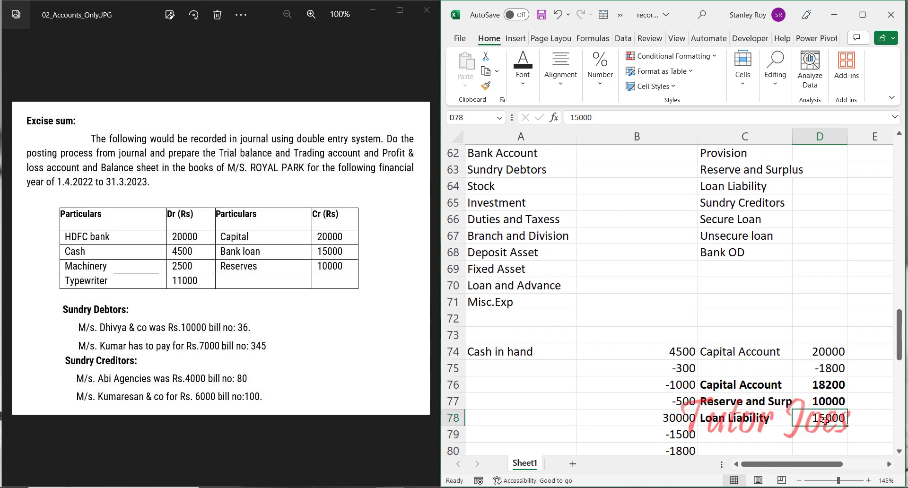
- Copy the Sundry Creditors group name from C65 into C81, leaving blank rows below Loan Liability
click(738, 436)
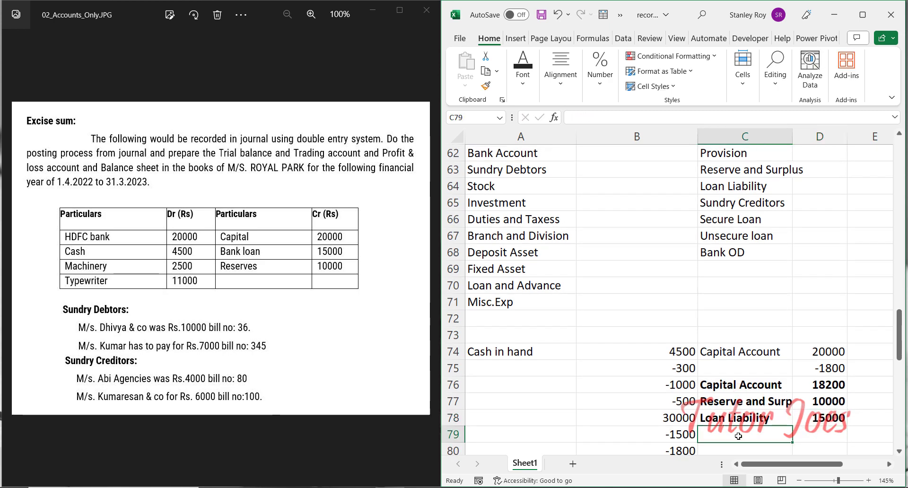
click(727, 206)
key(ctrl+c)
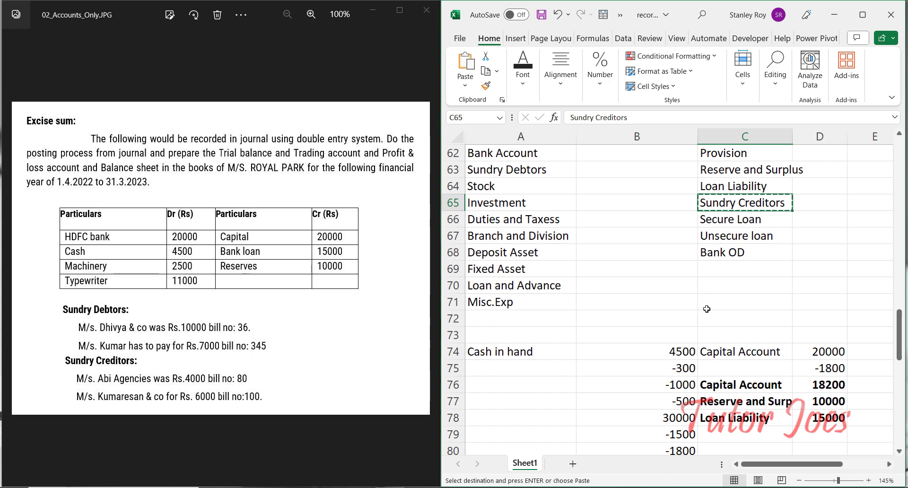
scroll(707, 310, down, 3)
click(726, 319)
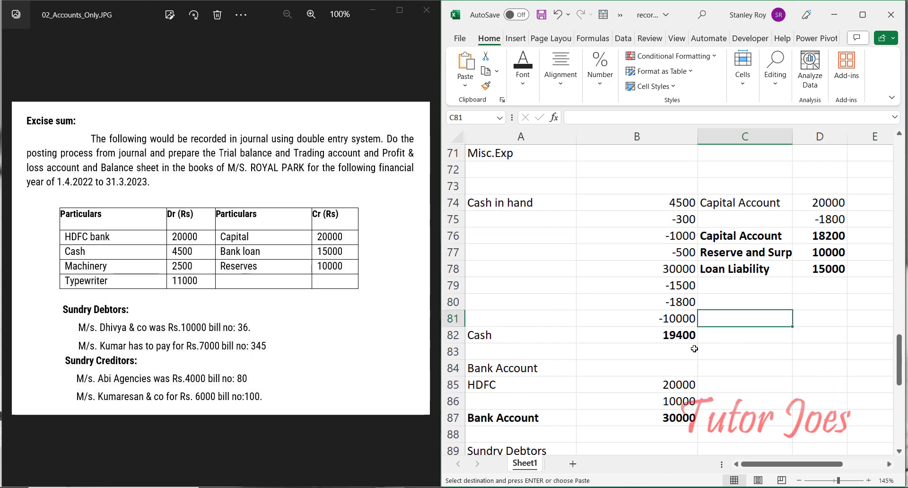
key(ctrl+v)
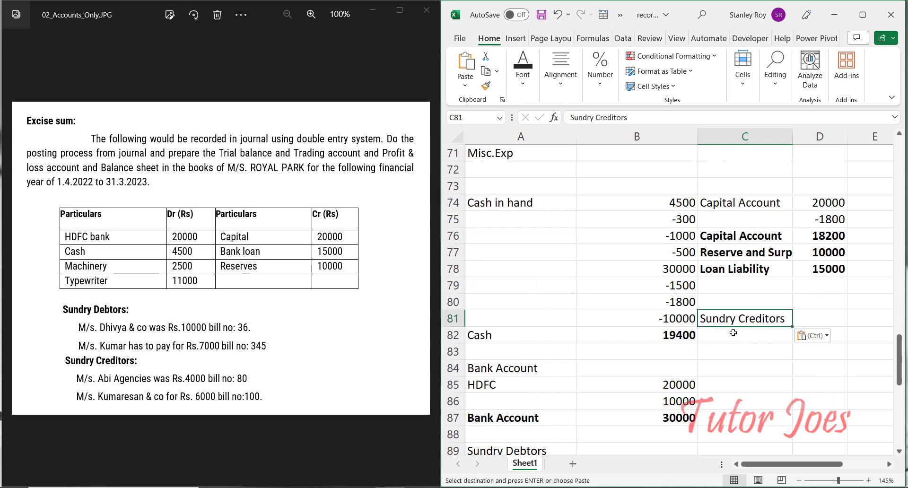
- List Abi Agencies as "Abi" in C82 under Sundry Creditors with its opening balance of 4000 in D82
click(733, 334)
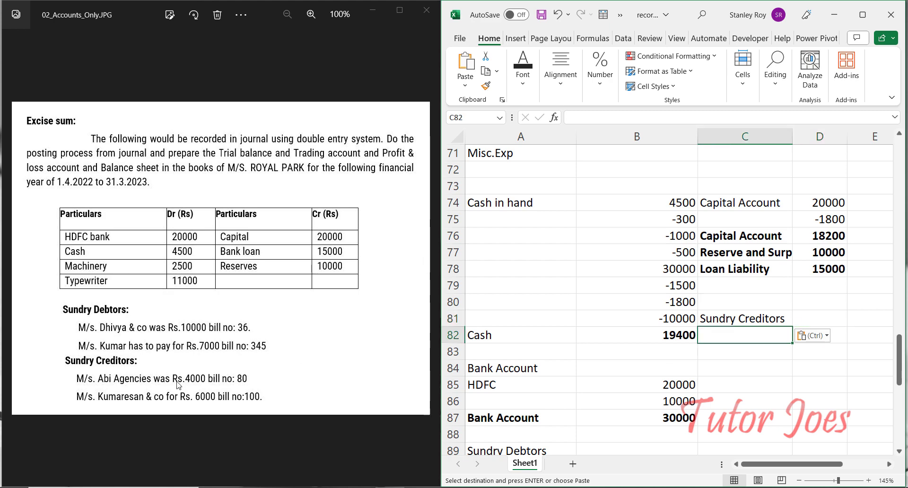
text(Abi)
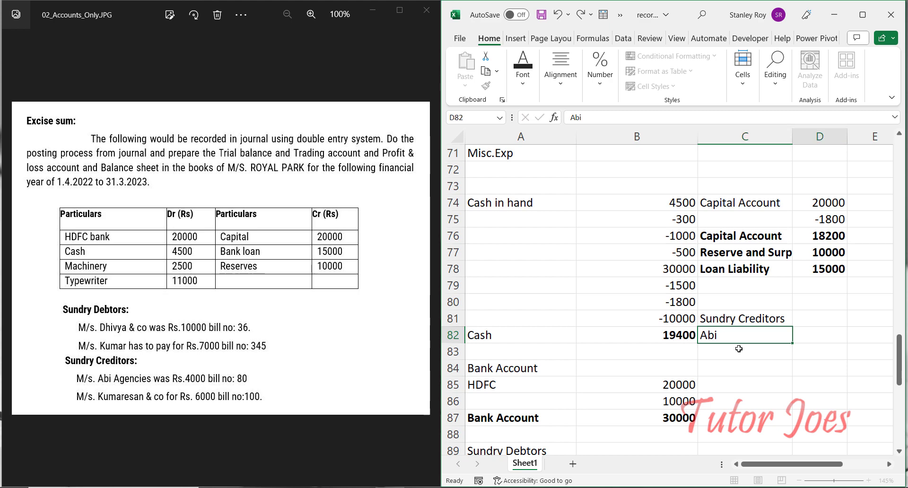
key(Tab)
text(4)
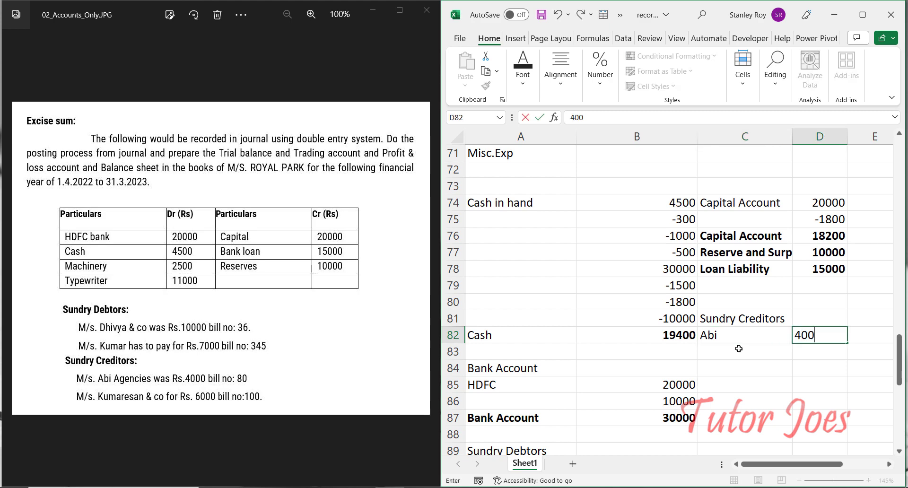
text(000)
click(739, 349)
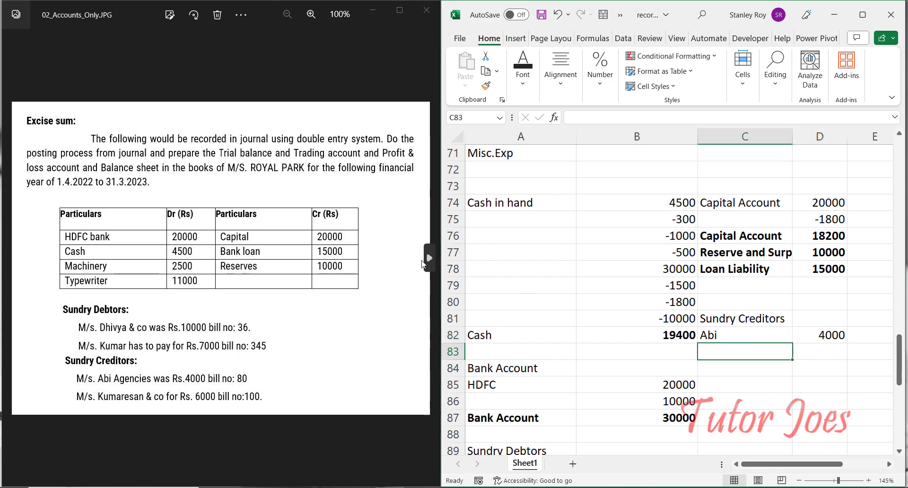
- Record Abi Agencies' transactions from the exercise below its opening balance: 2000 in D83, -500 in D84 and -1500 in D85
click(428, 258)
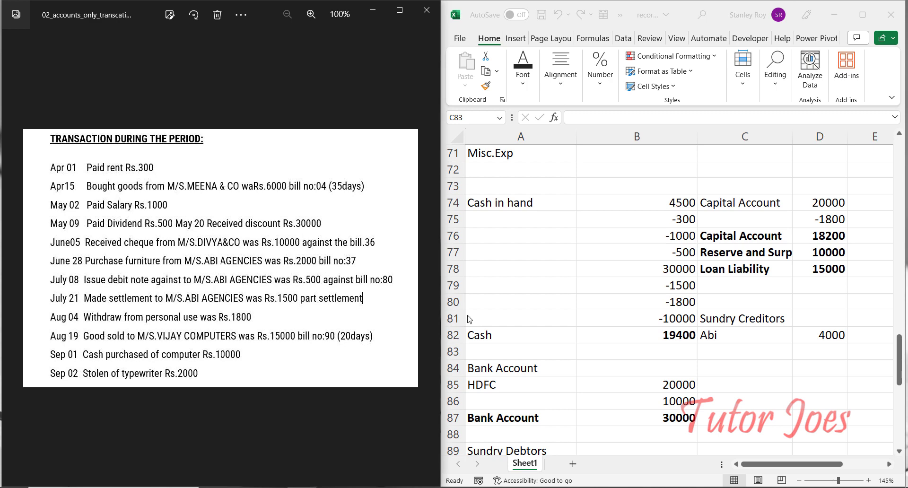
click(833, 354)
click(812, 348)
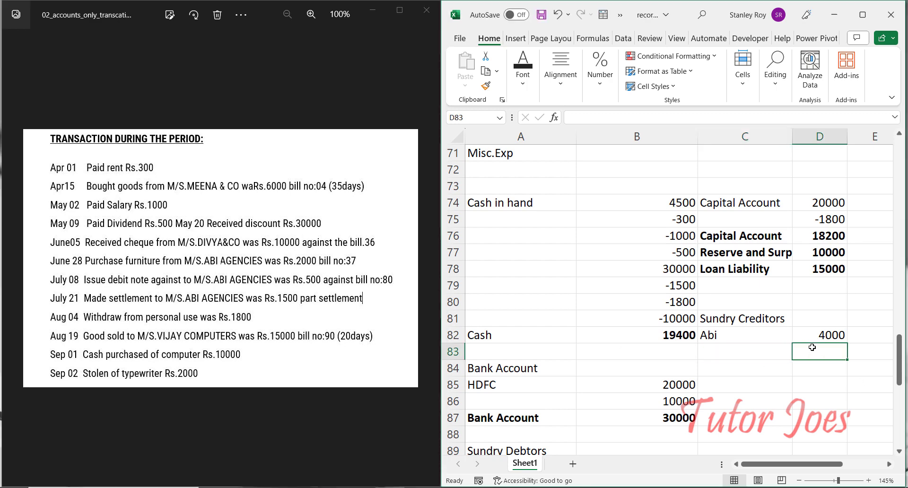
text(2000)
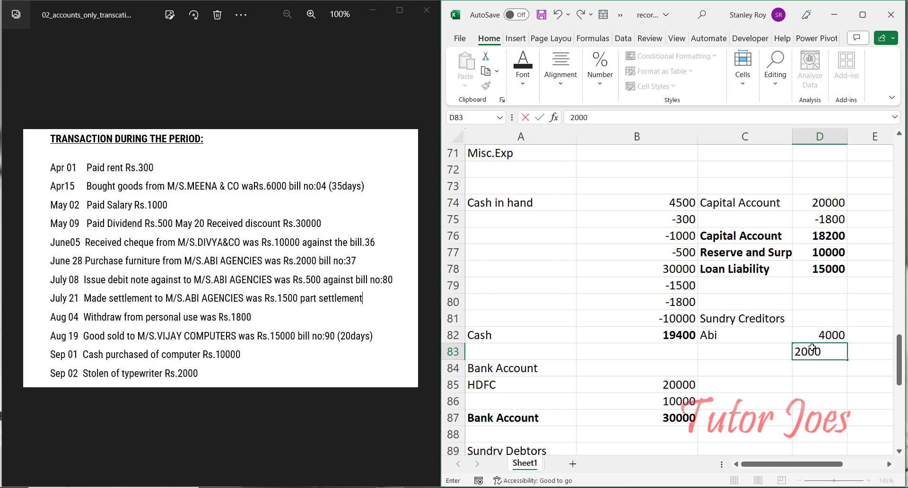
key(Return)
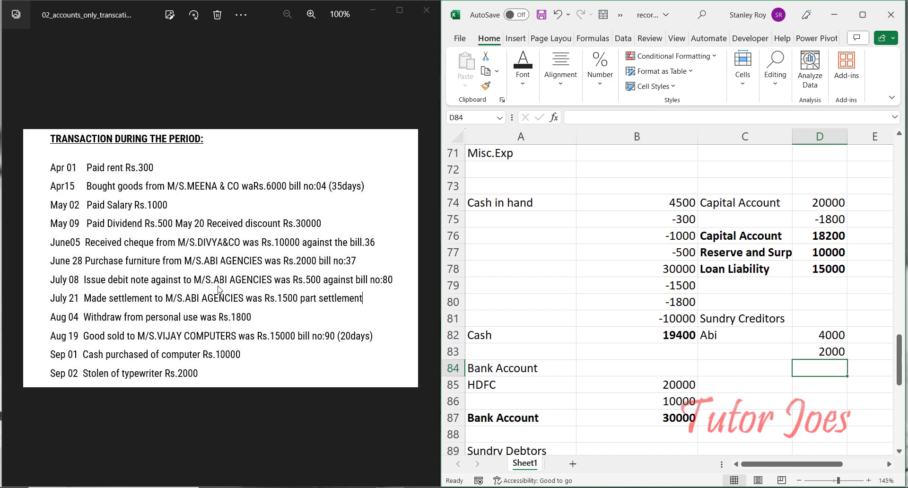
text(-500)
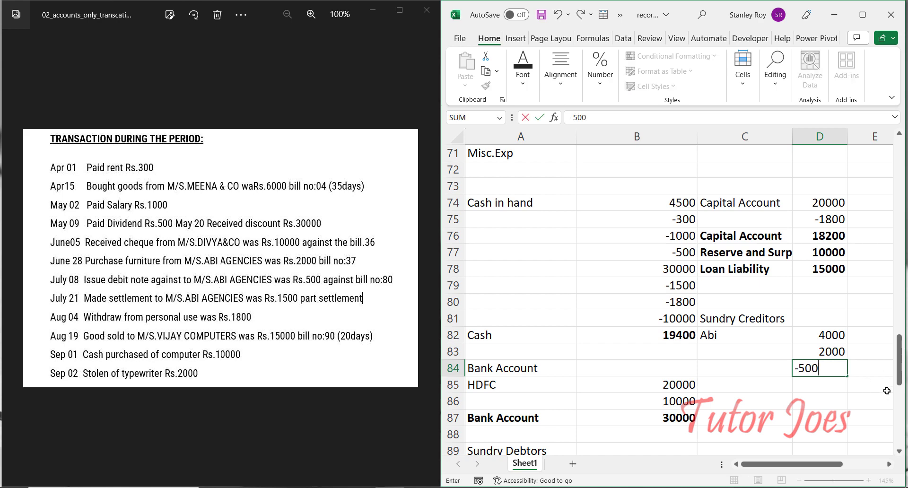
key(Return)
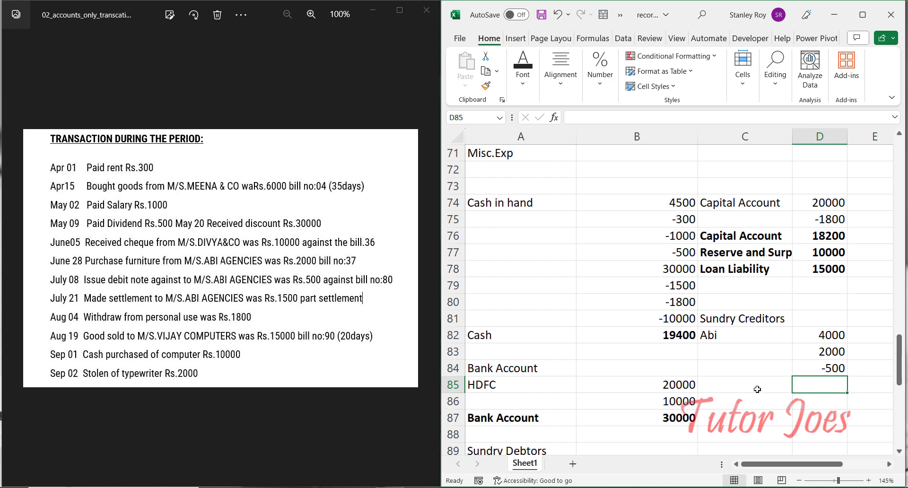
text(-1500)
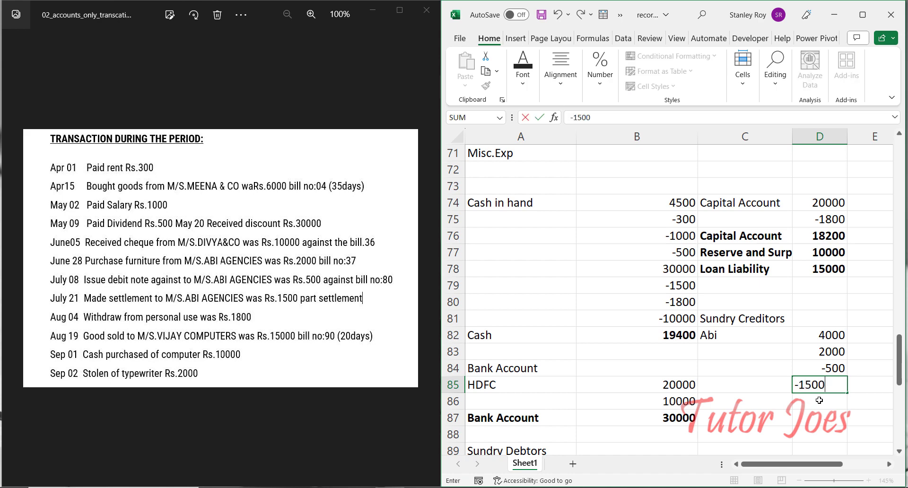
click(820, 400)
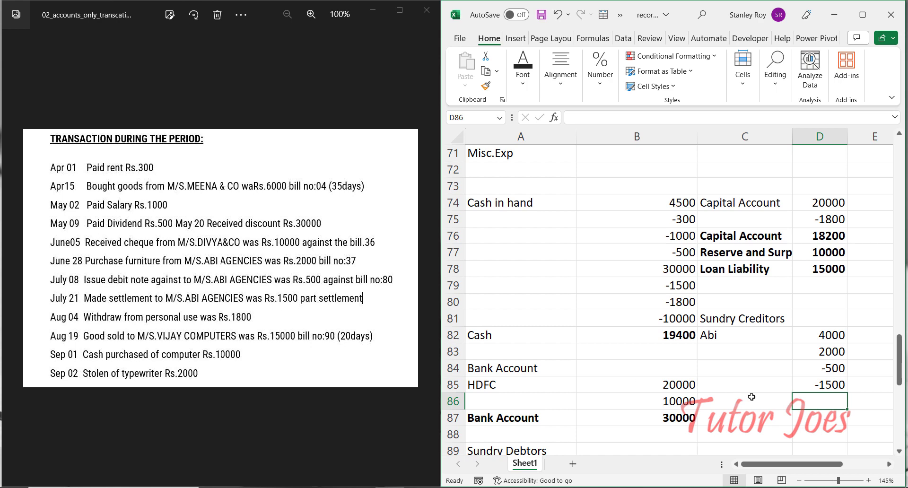
- Total Abi Agencies' amounts D82:D85 in D86 with a SUM formula
text(=sum()
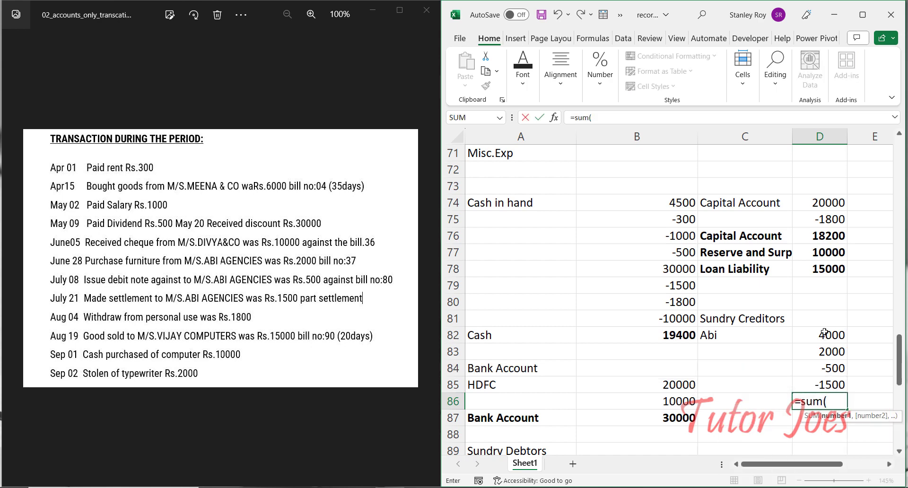
drag(824, 335, 823, 384)
key(Return)
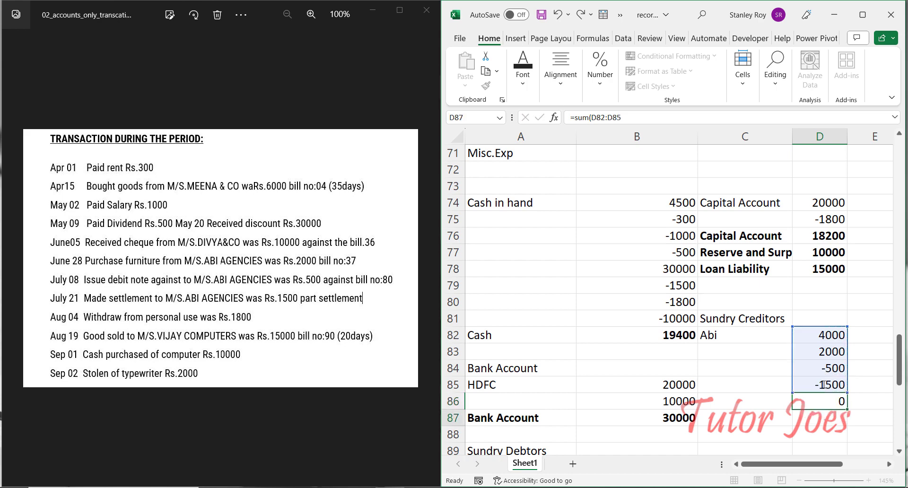
- Label the creditor total by copying Abi from C82 into C86
click(767, 403)
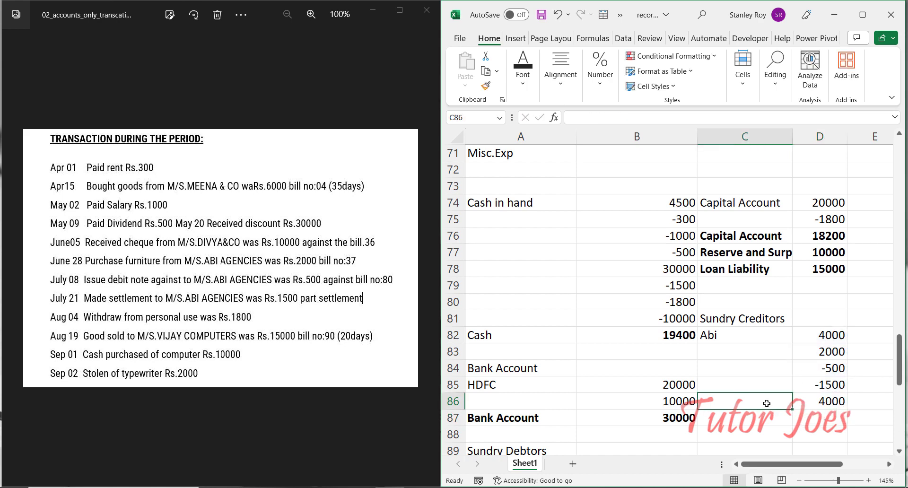
click(726, 340)
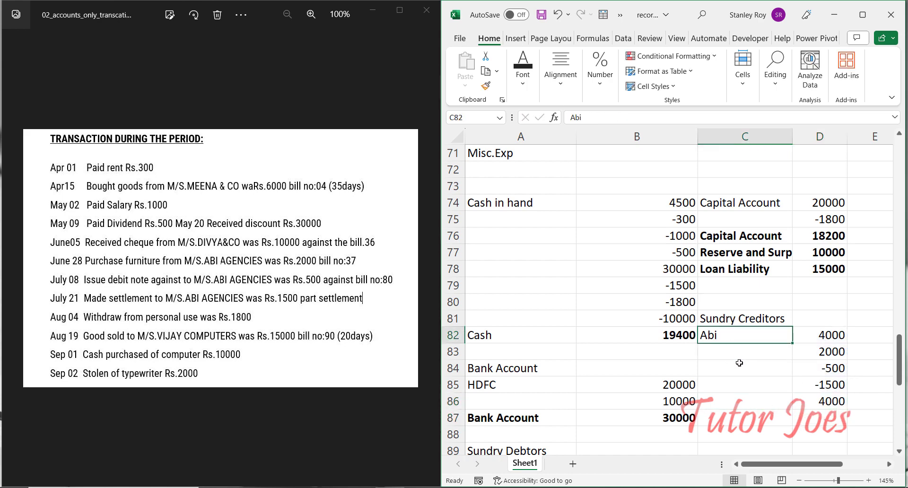
key(ctrl+c)
click(741, 401)
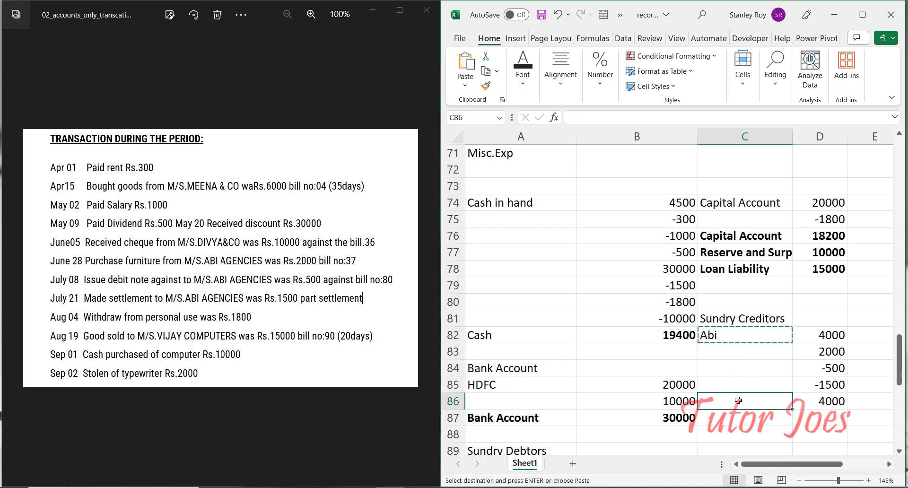
key(ctrl+v)
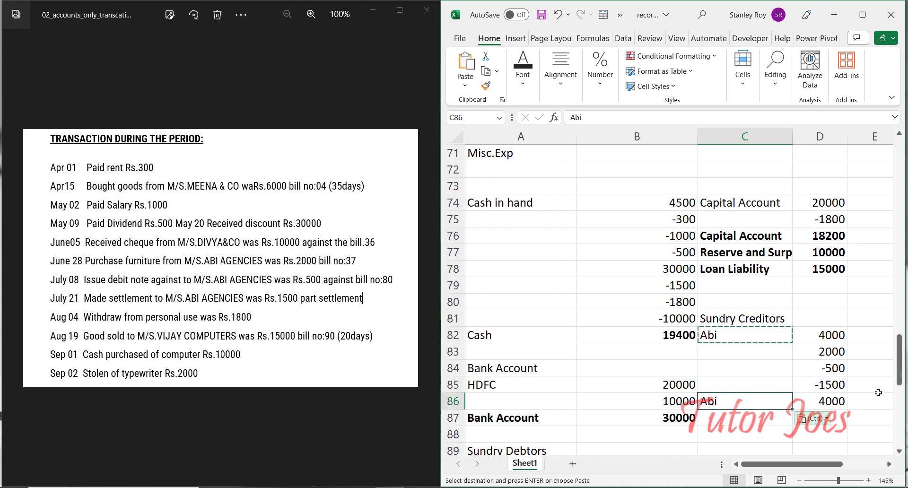
- List Kumaresan & co as "Kumaresan" in C87 under Sundry Creditors with its opening balance of 6000 in D87
click(13, 258)
click(727, 418)
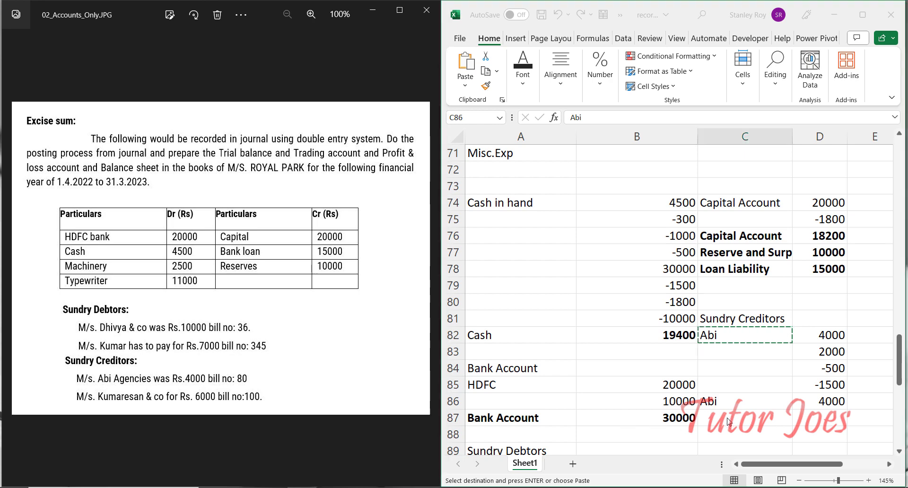
click(727, 418)
text(K)
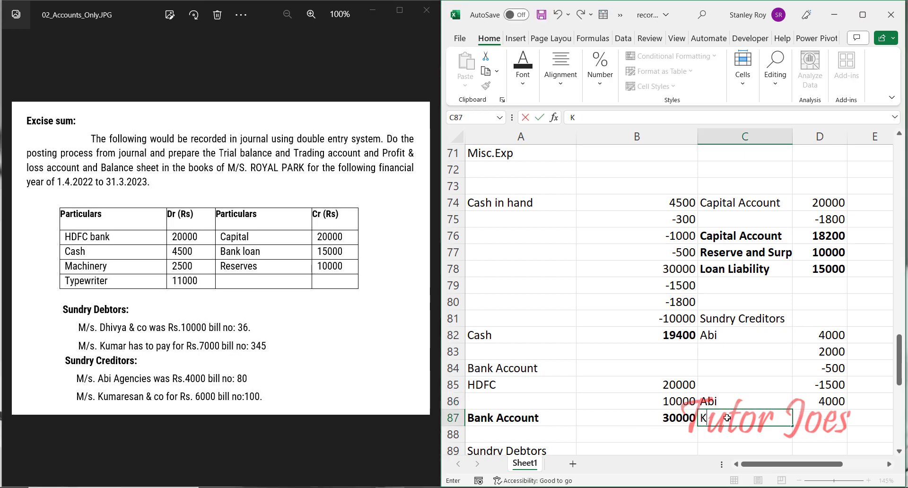
text(umaresan)
key(Tab)
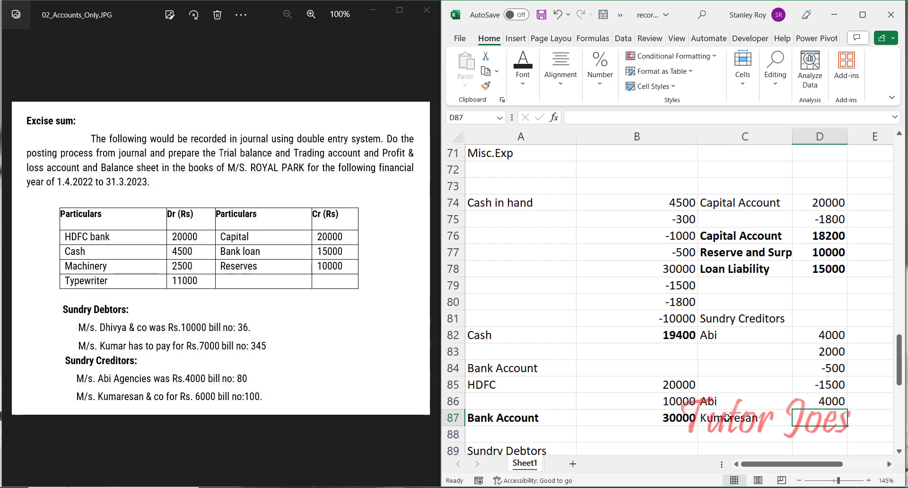
text(6000)
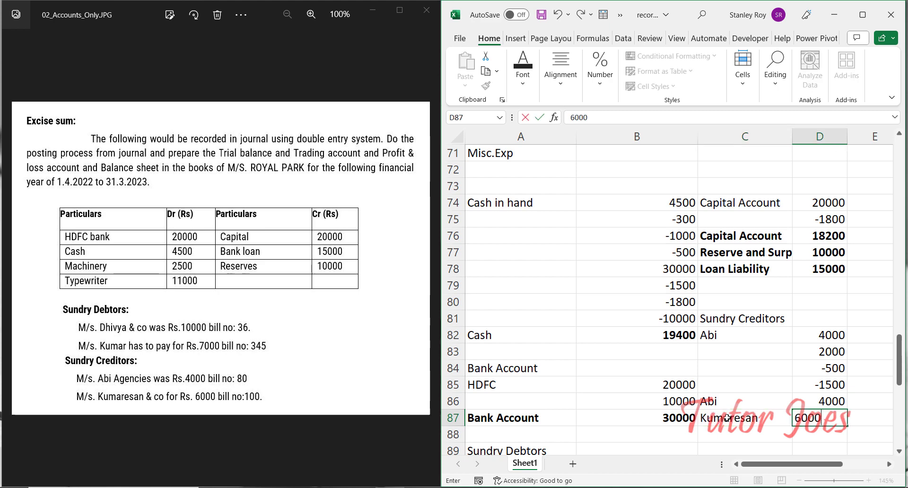
- Add Meena & Co from the transaction list as "Meena" in C88 with 6000 in D88
click(424, 261)
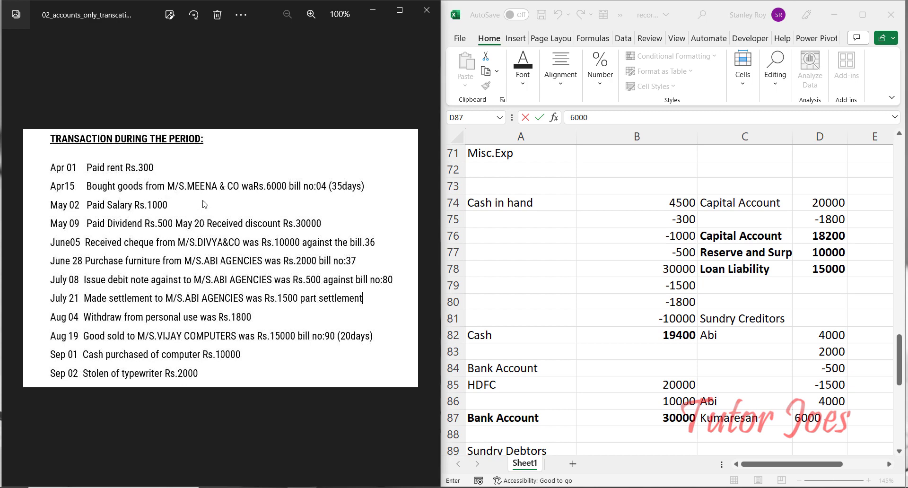
click(722, 432)
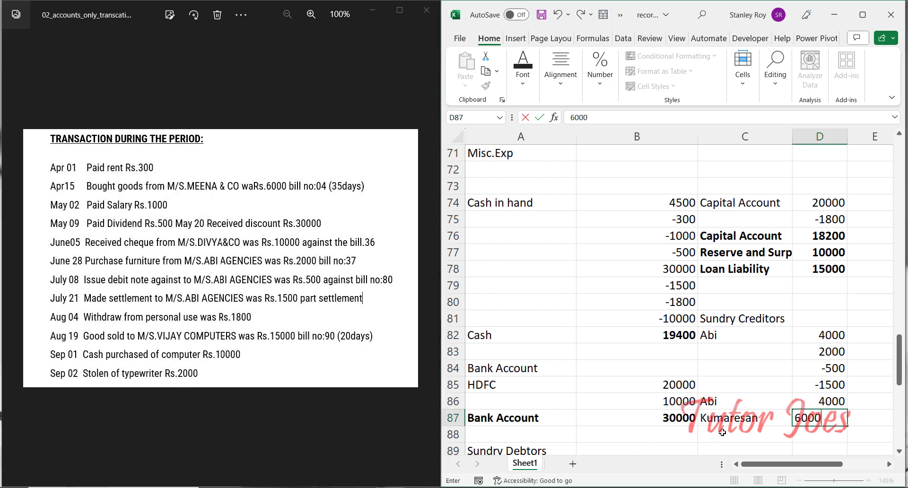
text(Meena)
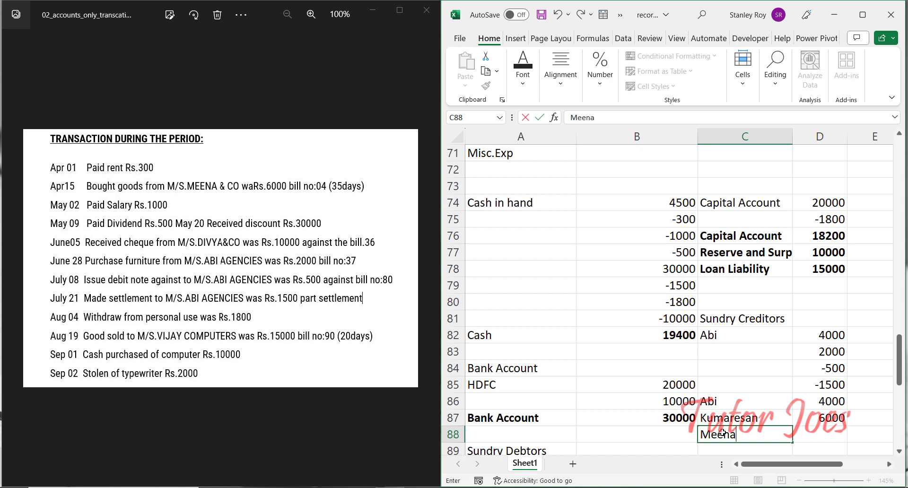
key(Tab)
text(6)
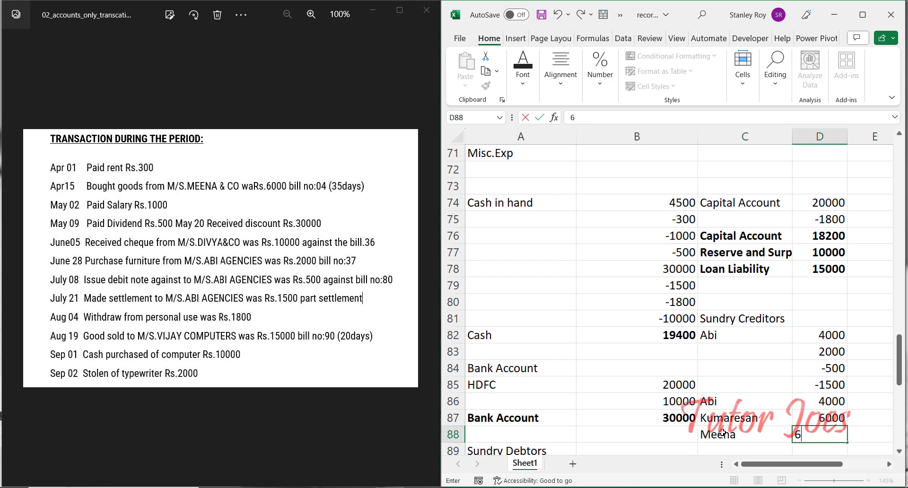
text(000)
key(Return)
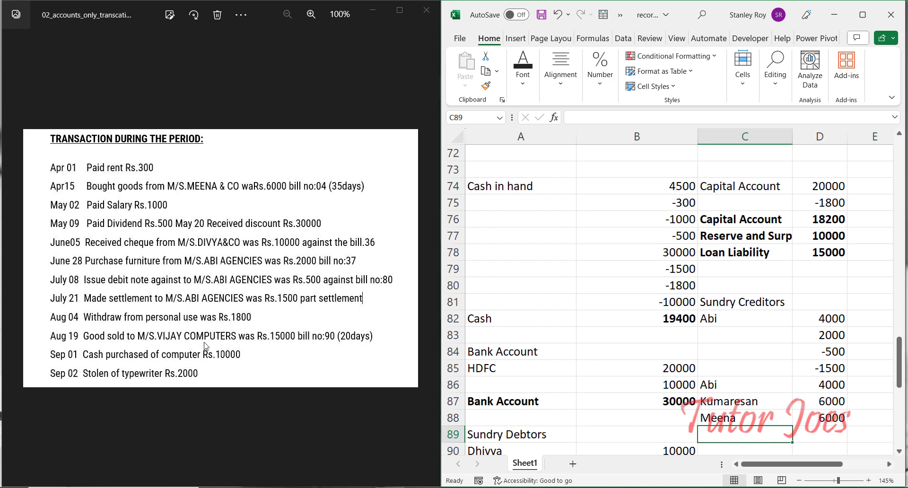
- Label the creditors' total row by copying the Sundry Creditors heading from C81 into C89
scroll(779, 376, down, 1)
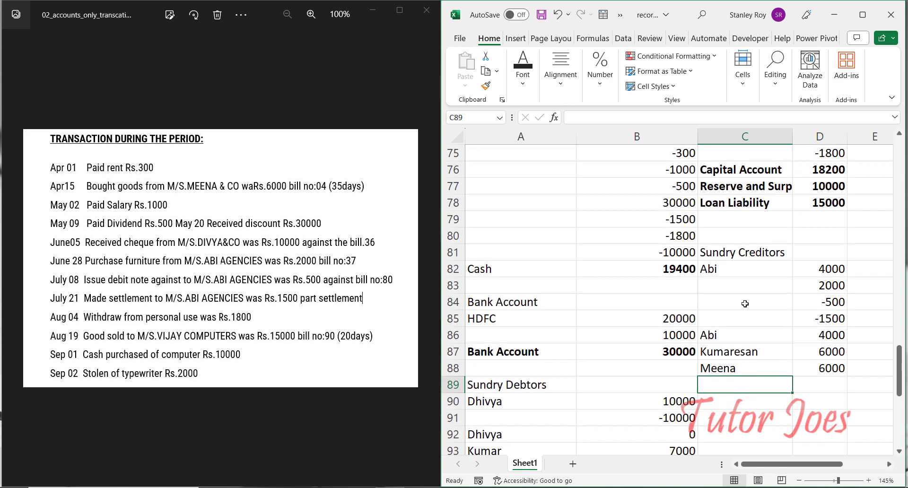
click(747, 250)
key(ctrl+c)
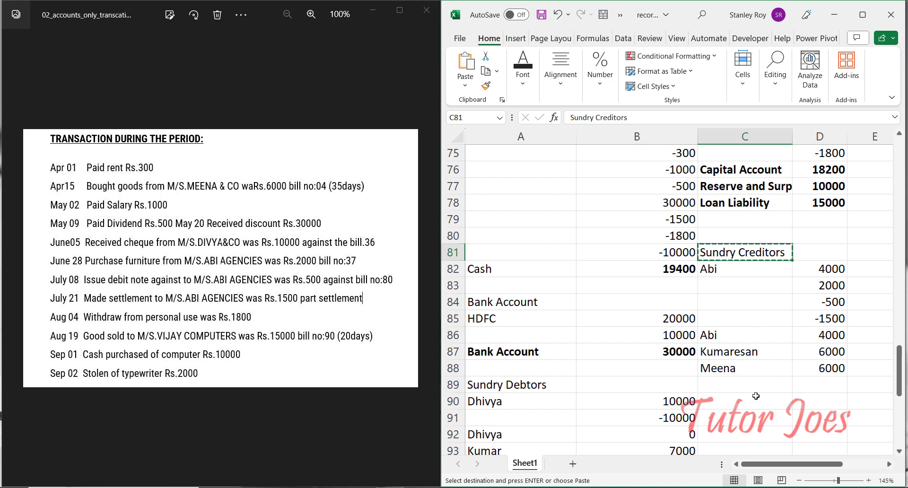
click(756, 397)
click(758, 389)
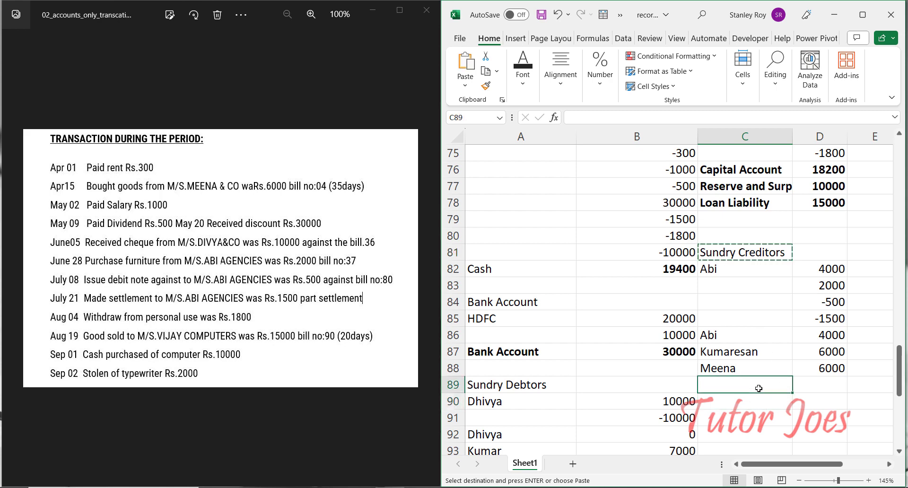
key(ctrl+v)
- Total the three creditor balances D86:D88 in D89 with a SUM formula and make the total bold
click(824, 384)
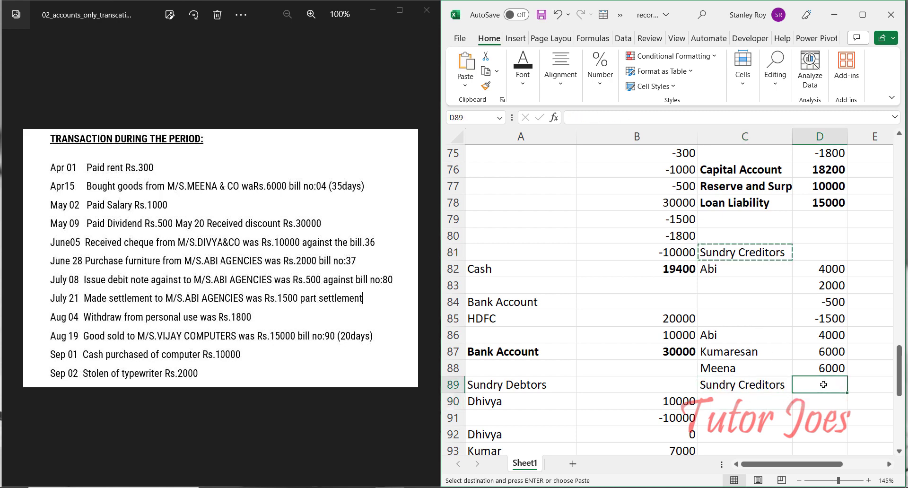
text(=sum()
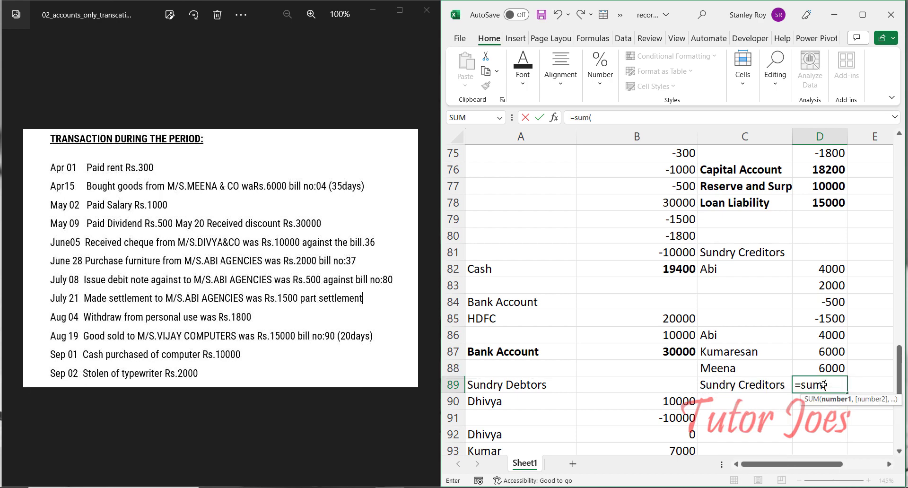
drag(834, 341, 828, 365)
key(Return)
click(813, 388)
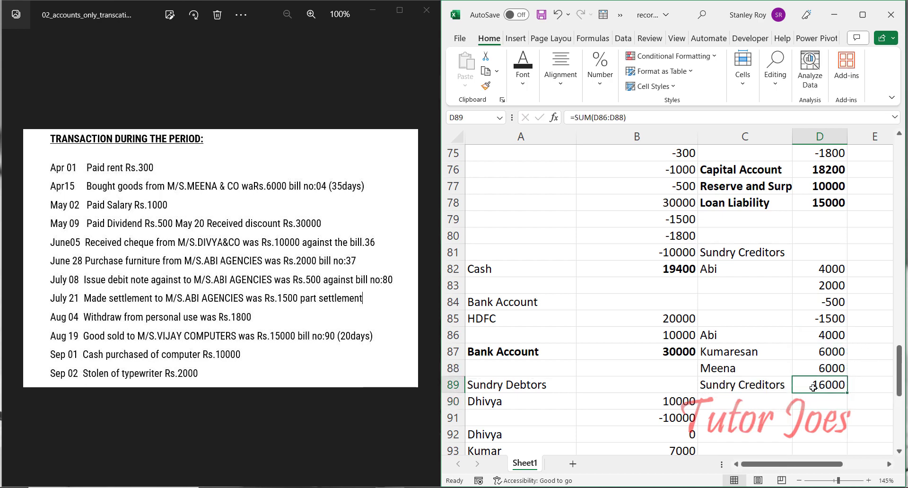
key(ctrl+b)
- Add a bold CR heading in C106 beside DR, merged and centred across C106:D106
scroll(736, 302, up, 7)
scroll(736, 301, down, 5)
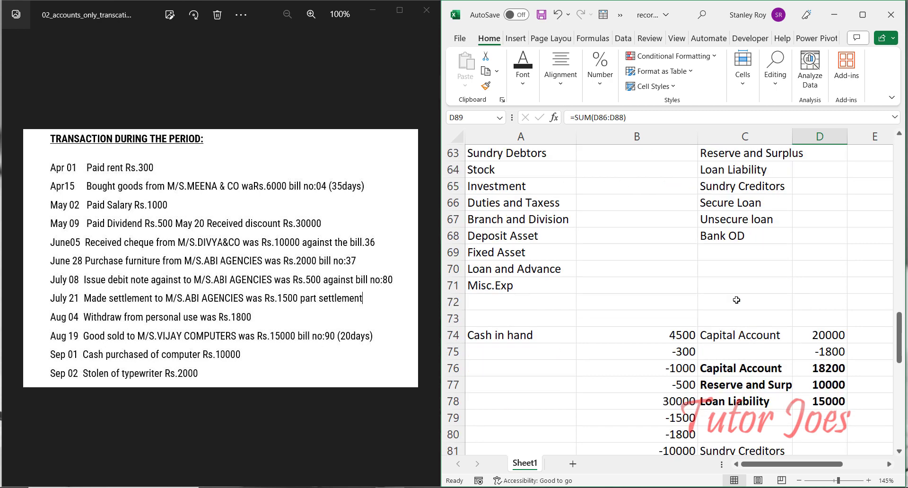
scroll(774, 359, down, 9)
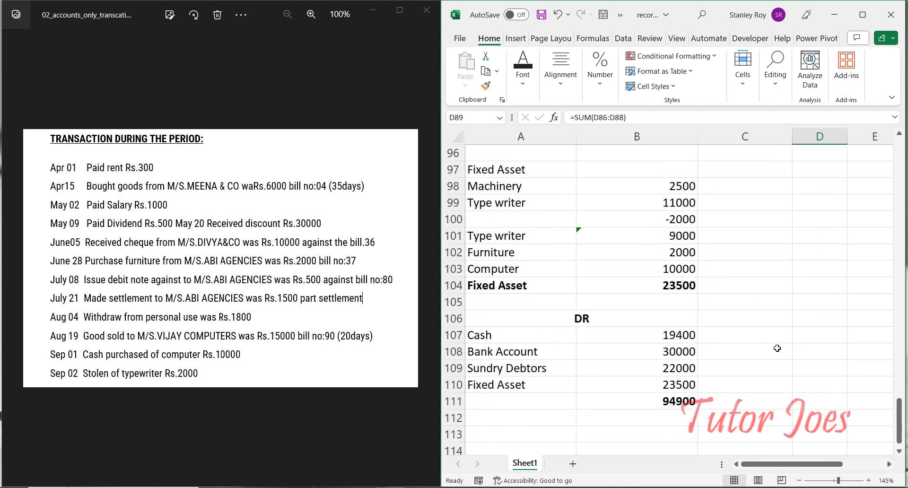
click(773, 324)
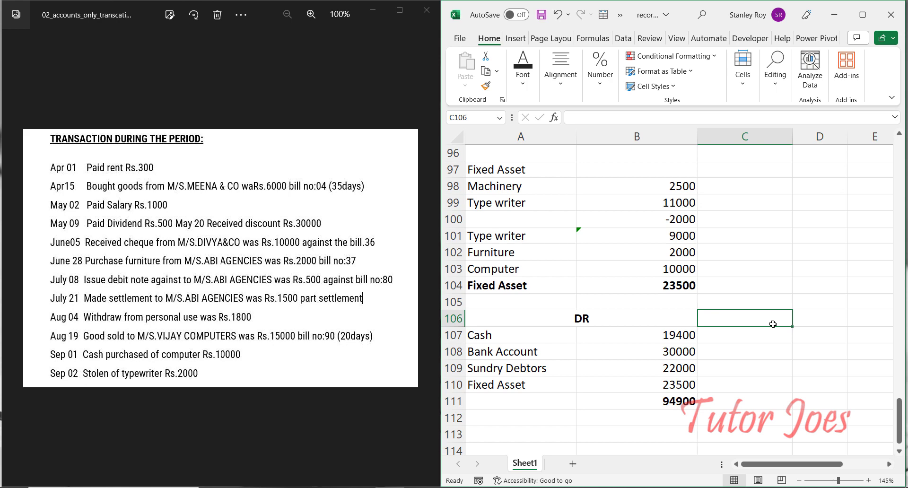
text(CR)
key(Return)
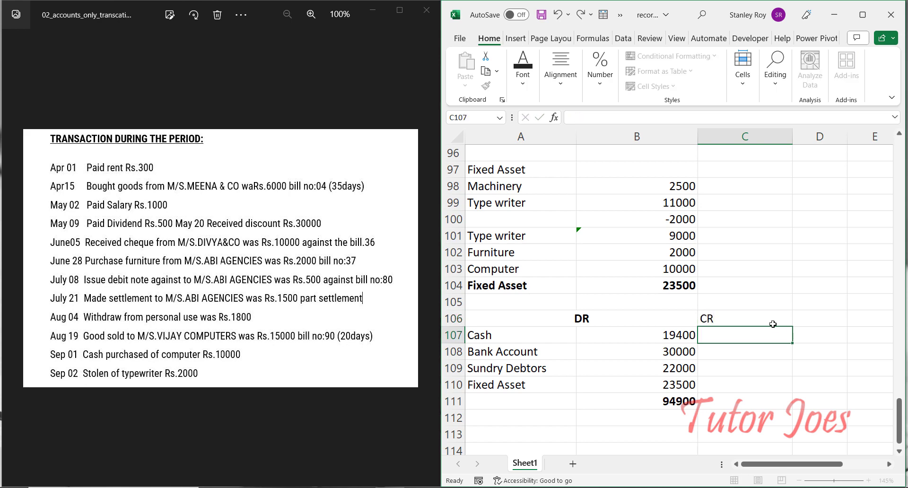
drag(773, 322, 827, 316)
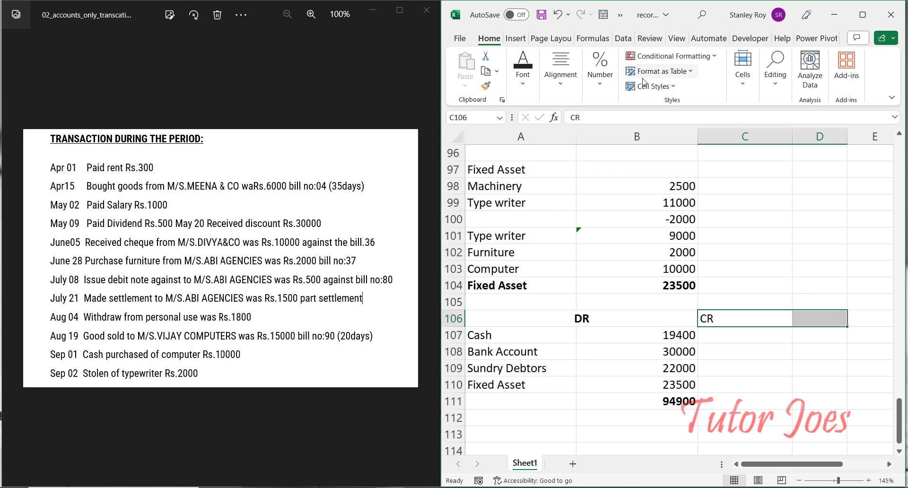
click(561, 71)
click(662, 136)
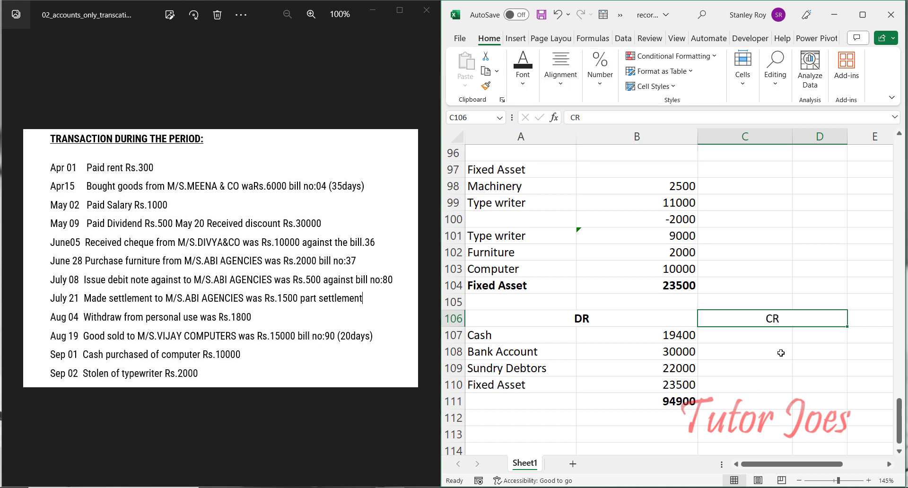
- Copy the Capital Account, Reserve and Surplus and Loan Liability balances from C76:D78 and paste them as values at C107 under CR
click(755, 338)
scroll(738, 298, up, 6)
scroll(739, 298, up, 2)
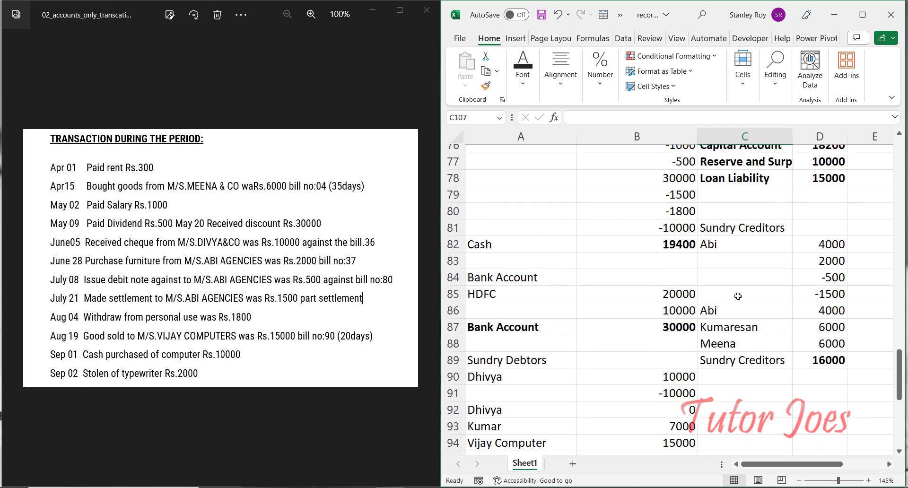
click(737, 220)
drag(737, 219, 804, 247)
key(ctrl+c)
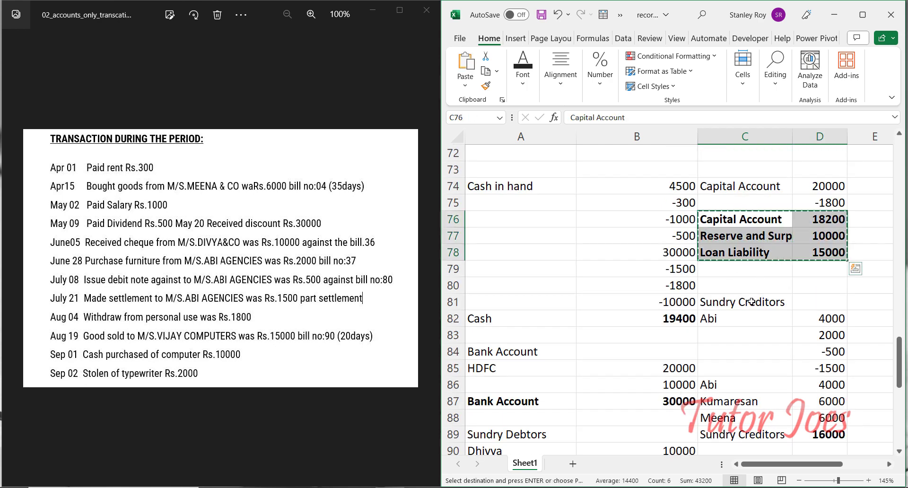
scroll(738, 313, down, 9)
click(741, 287)
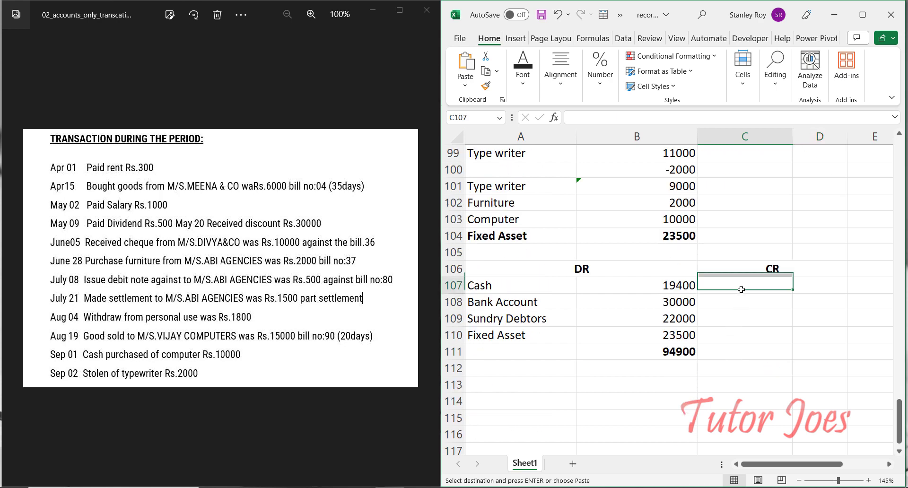
right_click(741, 287)
click(788, 191)
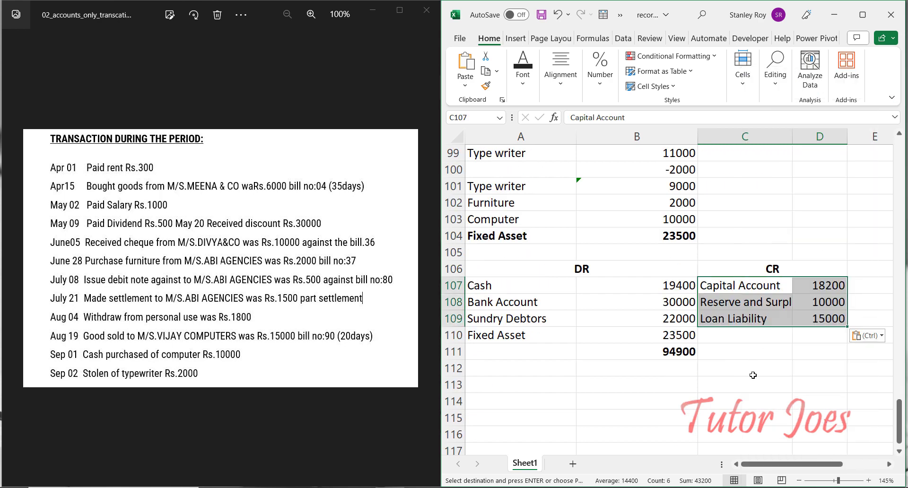
- Copy the Sundry Creditors total from C89:D89 as values into C110:D110 and autofit column C's width
scroll(744, 291, up, 5)
drag(751, 242, 821, 238)
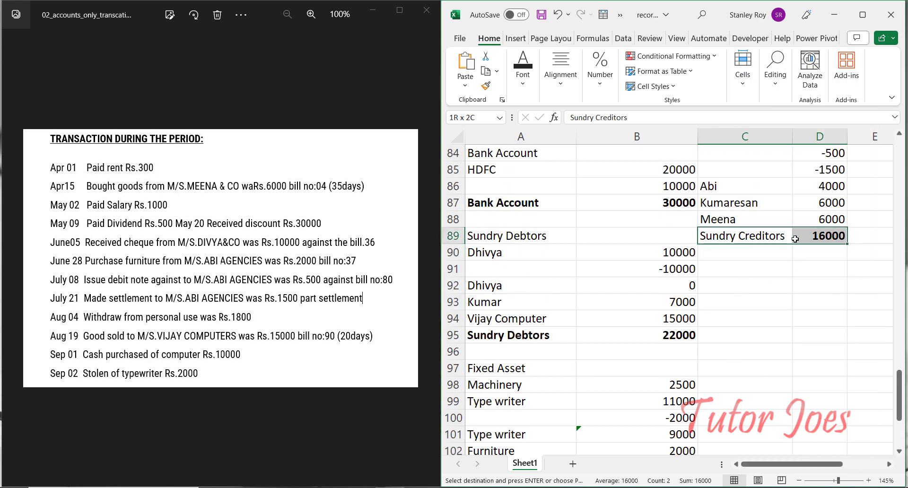
scroll(750, 372, down, 5)
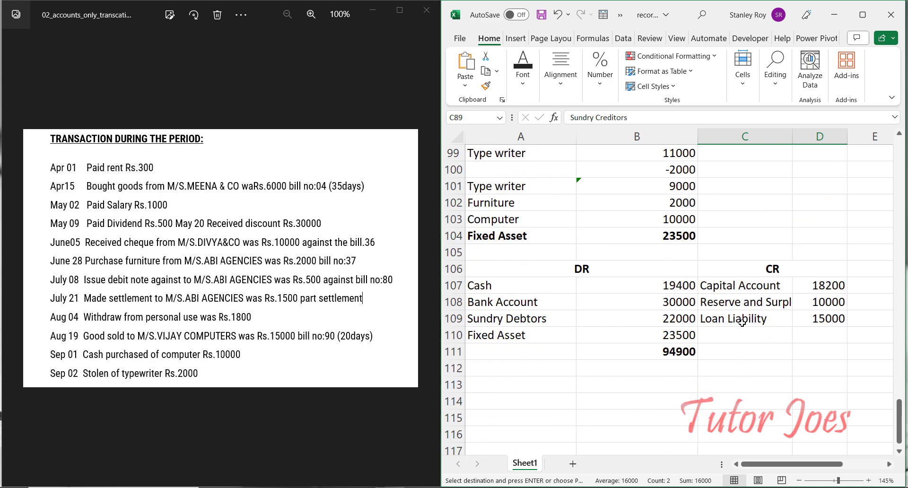
click(741, 322)
right_click(743, 335)
click(792, 190)
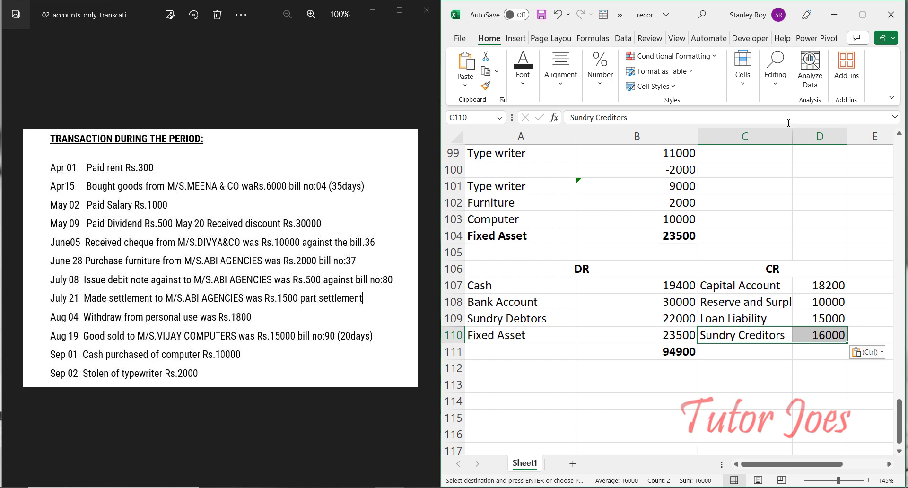
double_click(794, 136)
- Total the credit balances D107:D110 in D111 with a SUM formula and make the result bold
click(798, 363)
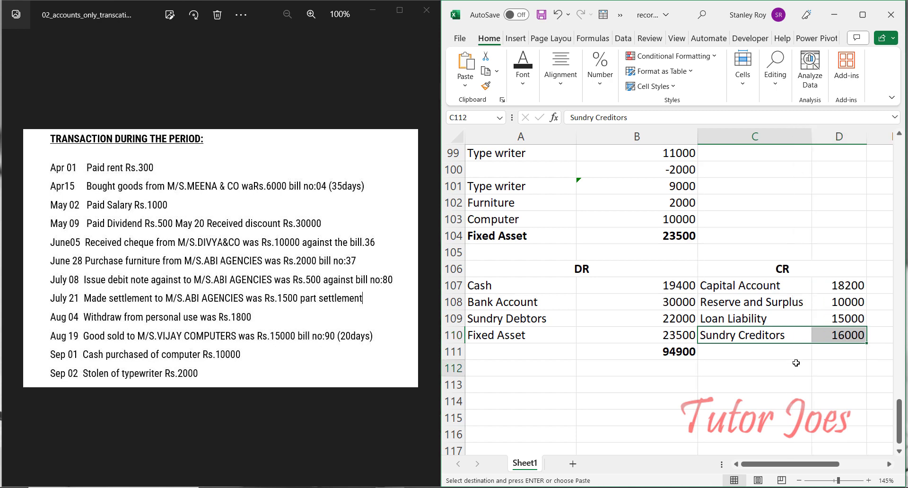
key(Escape)
key(Up)
key(Right)
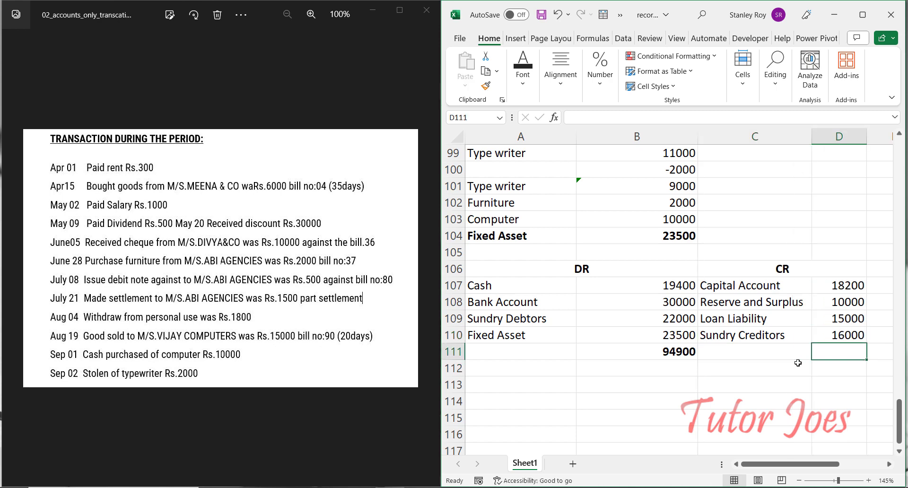
text(=sum()
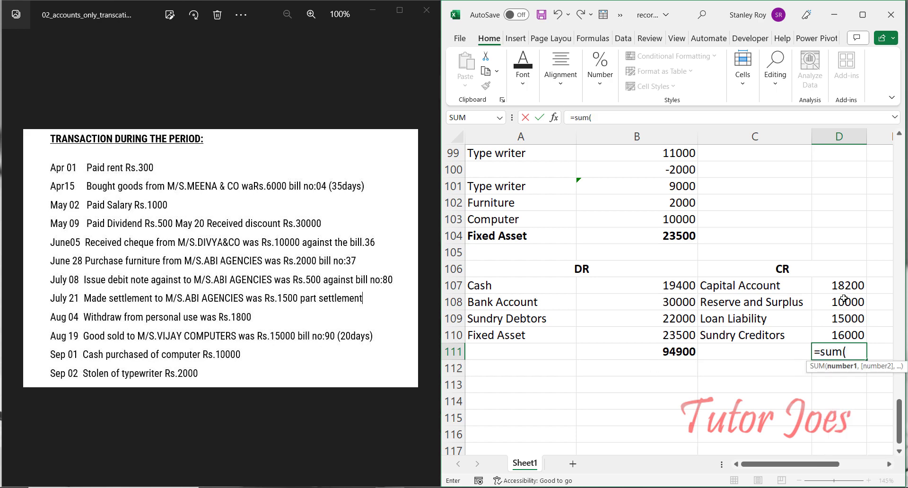
drag(845, 287, 834, 332)
key(Return)
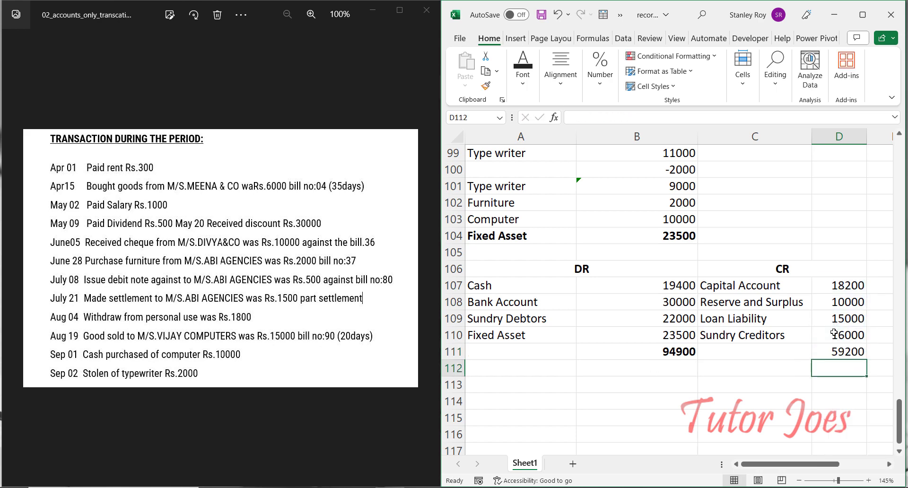
click(835, 353)
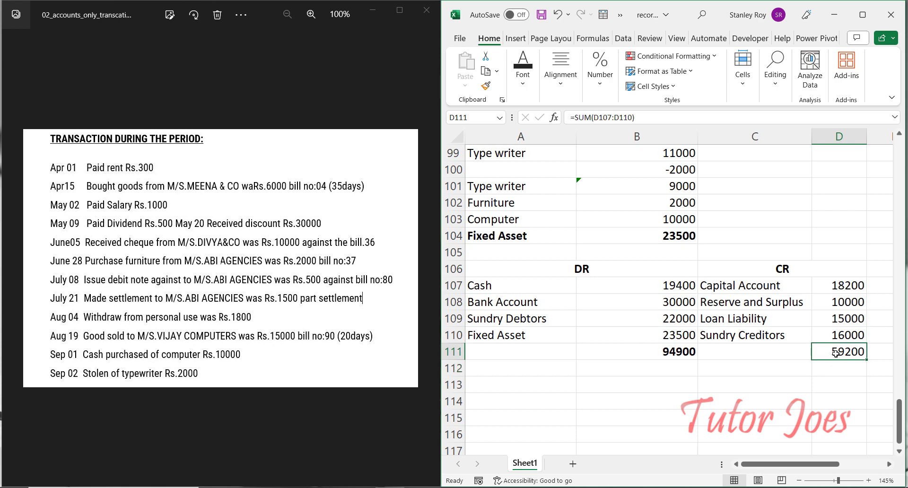
key(ctrl+b)
- Add a NET Profit/Loss label in C112 below the credit balances and enter 35700 in D112
click(759, 376)
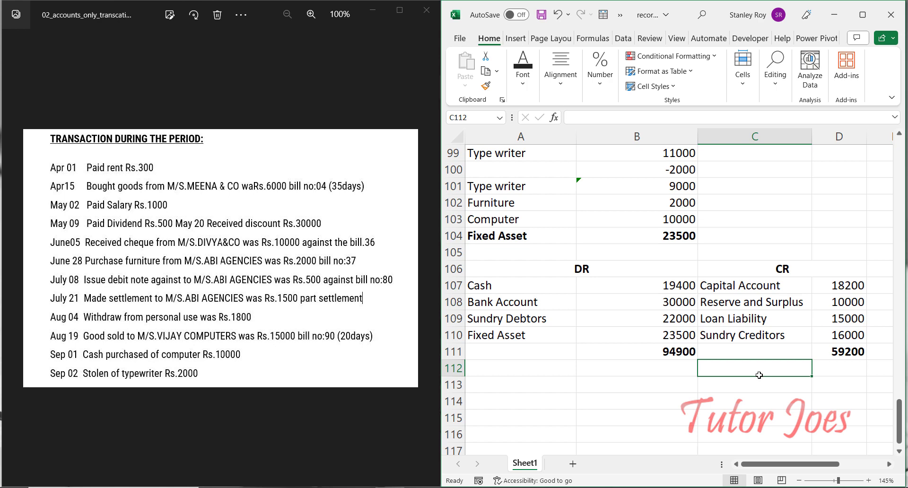
text(NET)
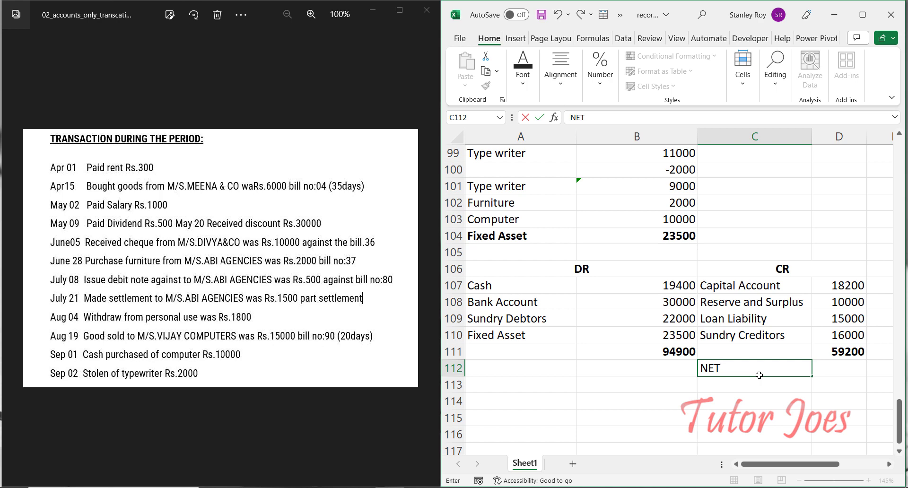
text( PRofit/Loss)
key(Tab)
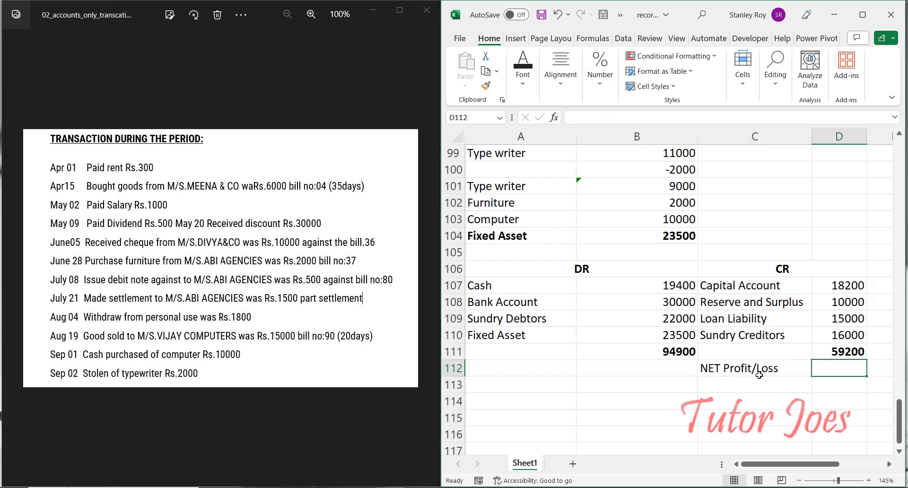
text(35700)
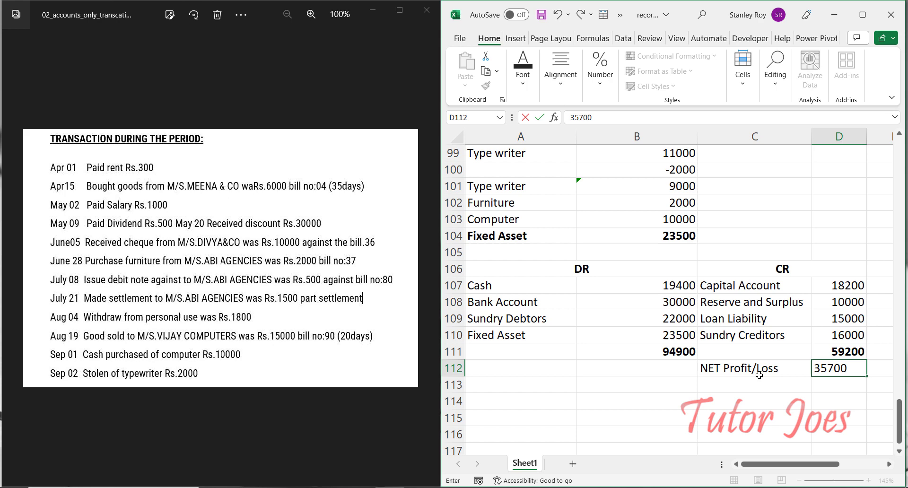
key(Return)
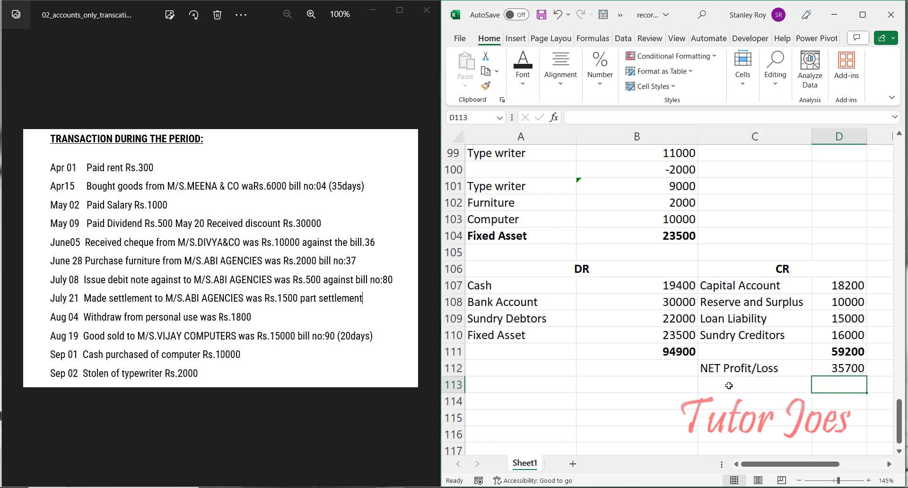
- Label C113 as CR and add the credit total and net profit, D111:D112, with a SUM formula in D113
text(CR)
key(Tab)
text(=sum()
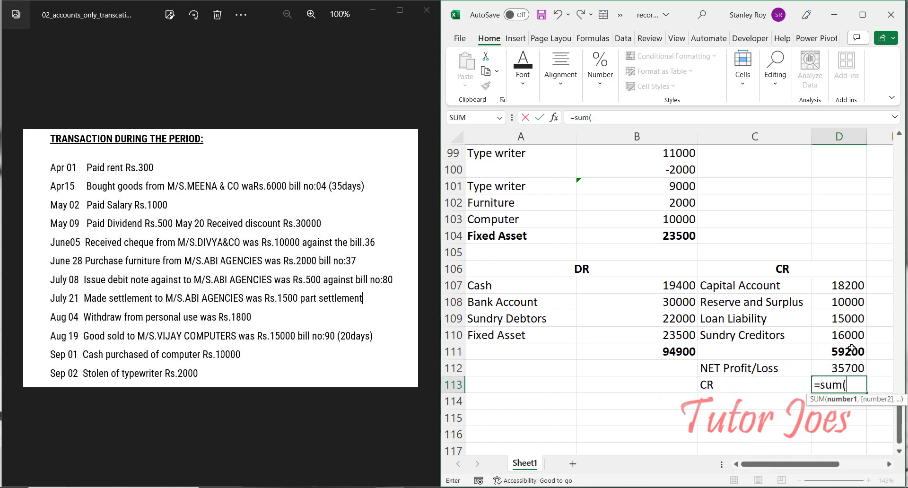
drag(847, 350, 846, 364)
key(Return)
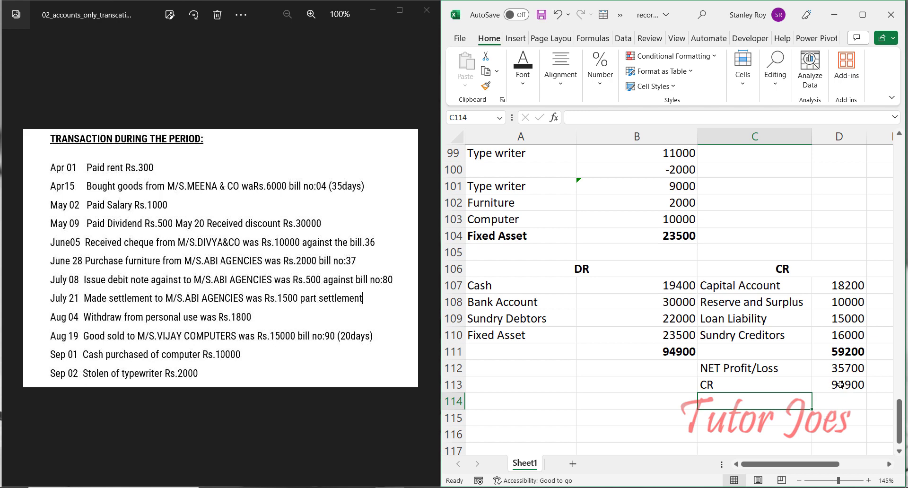
- Complete row 113 with a bold DR total of 94900 in A113:B113 and make the CR label and total bold
click(840, 385)
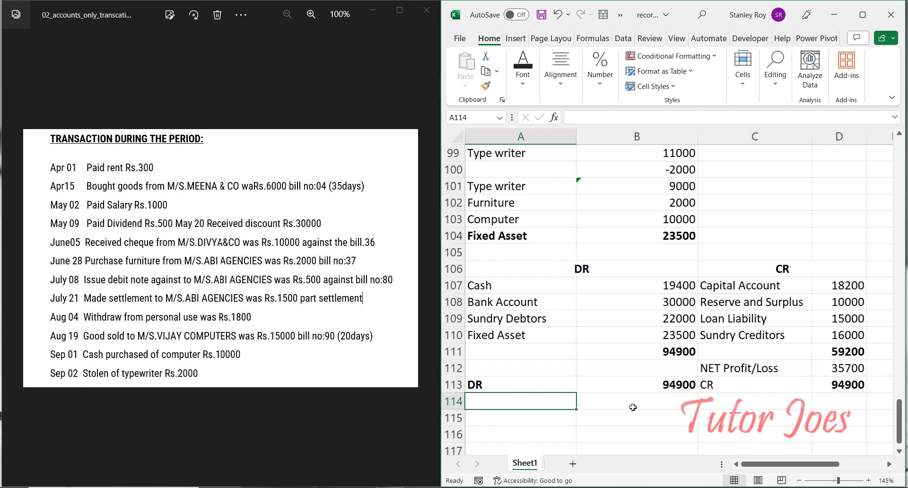
click(714, 386)
key(ctrl+b)
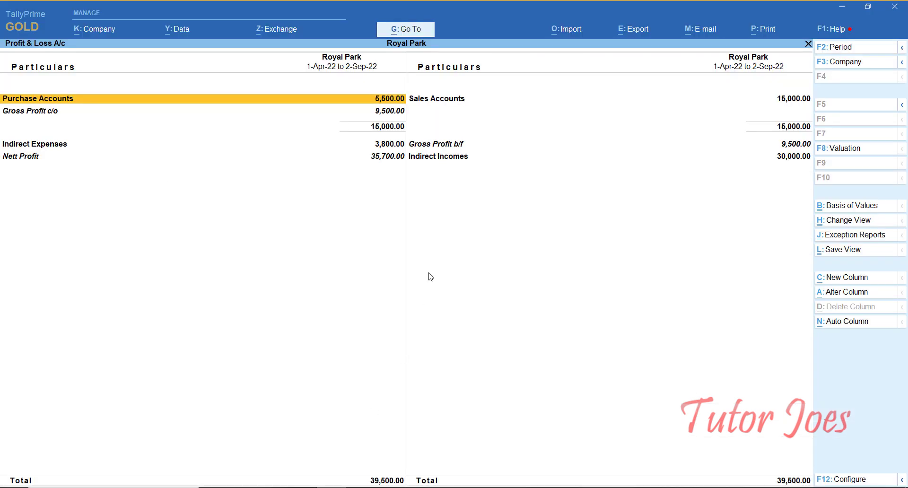
- In TallyPrime, replace the Profit & Loss A/c report with the Balance Sheet to check its figures, and return to the Excel sheet
key(Escape)
key(Up)
key(Return)
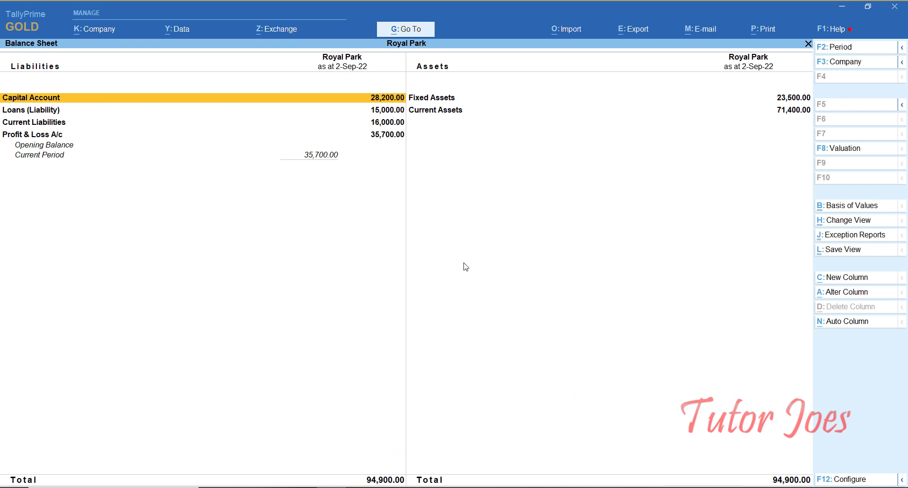
click(846, 10)
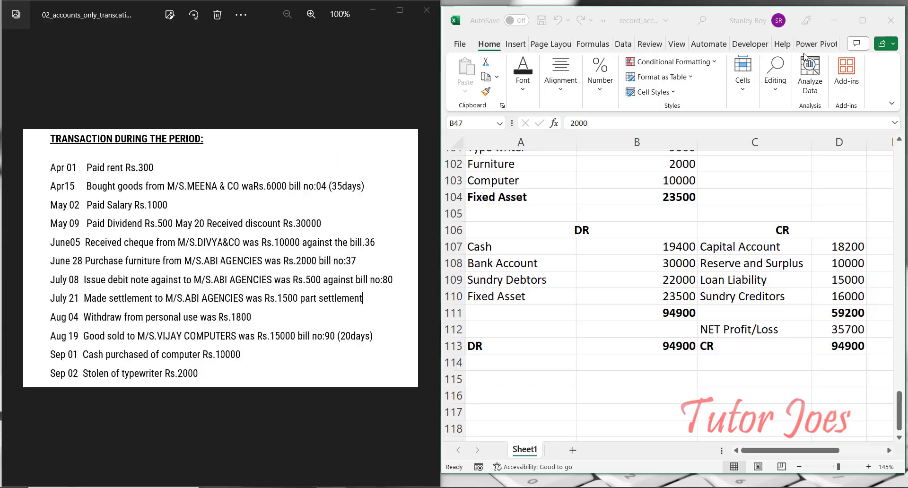